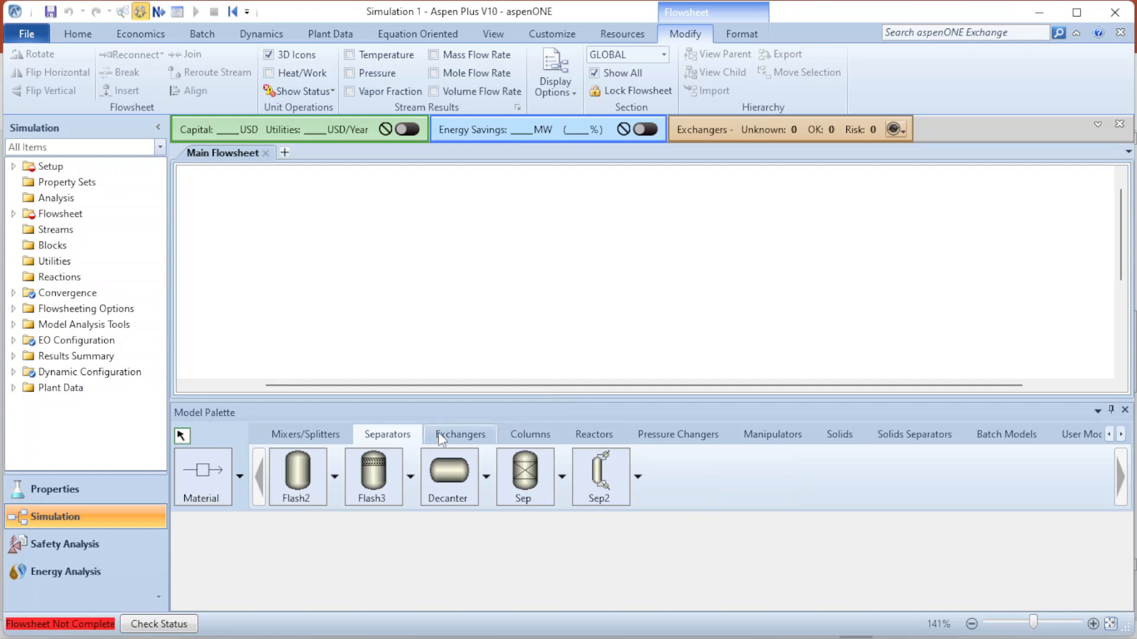
- Examine the column and separator models in the palette, including the icon variants of the Sep block
{"action": "left_click", "coordinate": [537, 433]}
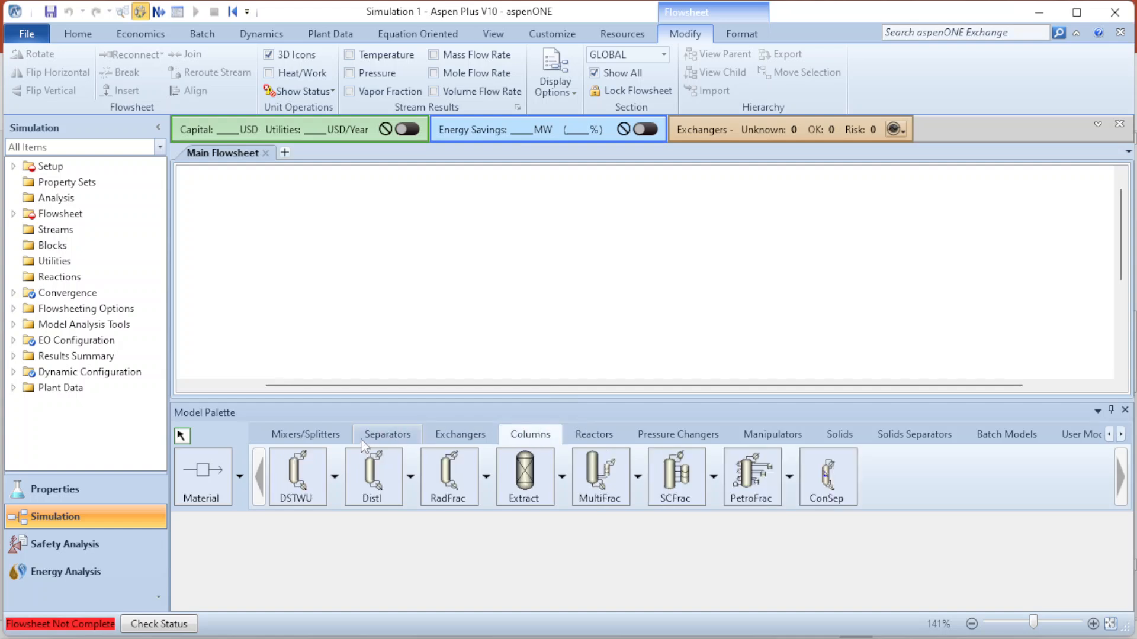
{"action": "left_click", "coordinate": [382, 436]}
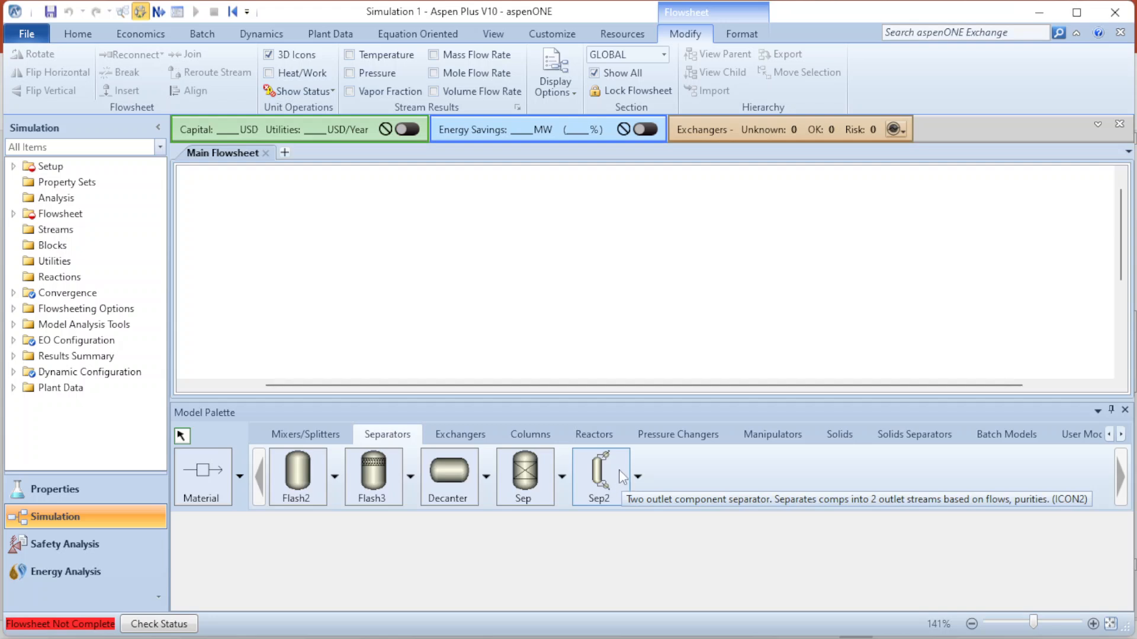
{"action": "left_click", "coordinate": [561, 479]}
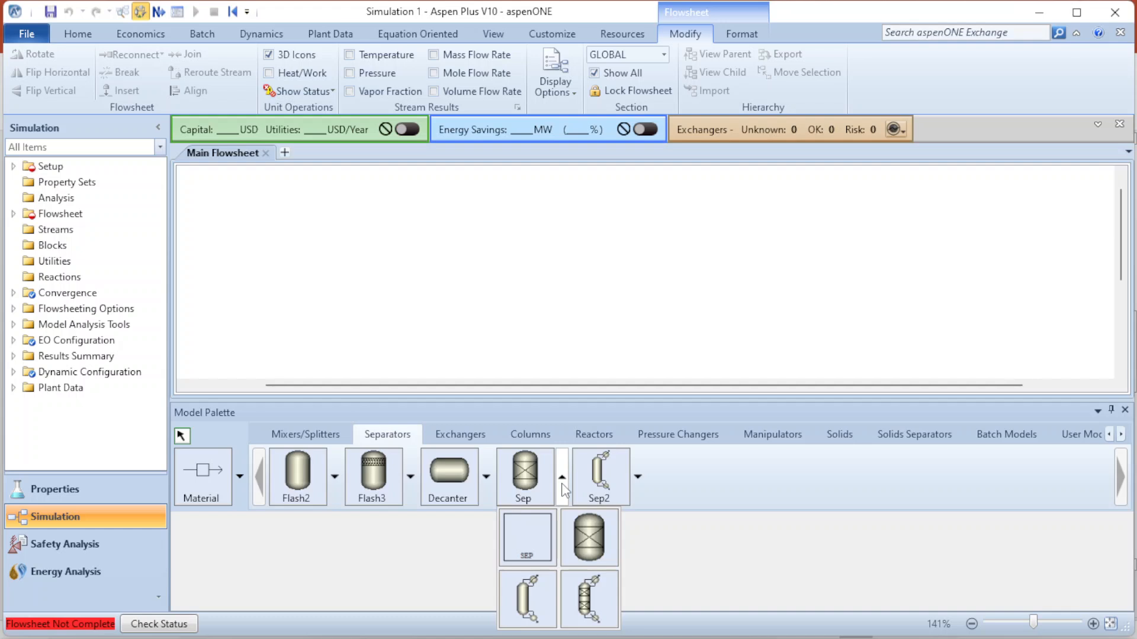
{"action": "left_click", "coordinate": [562, 480]}
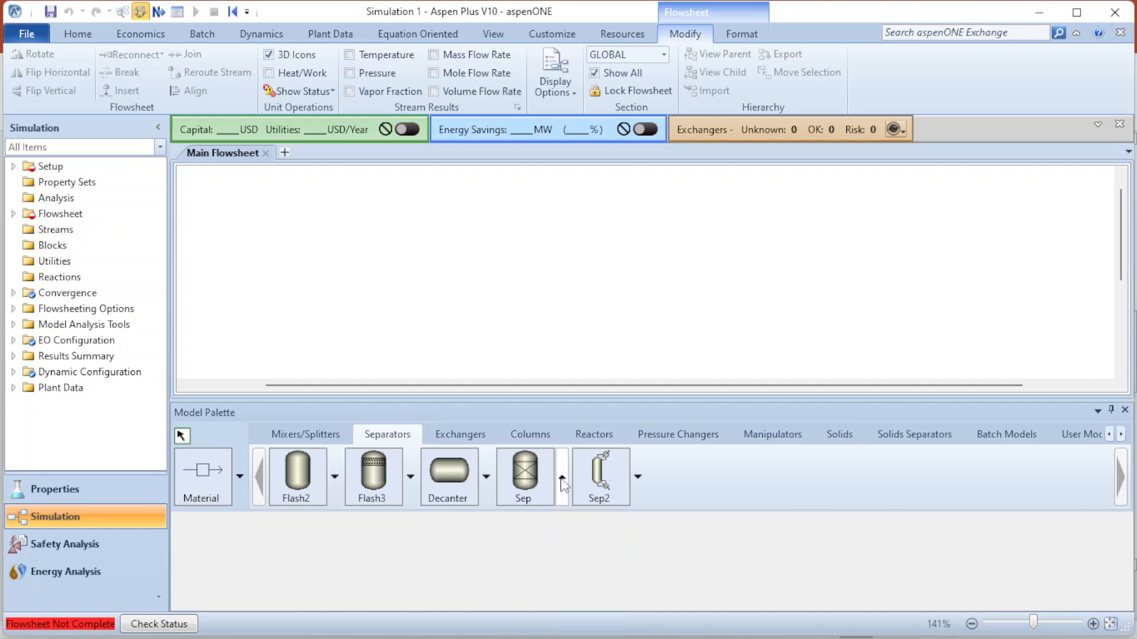
{"action": "left_click", "coordinate": [561, 477]}
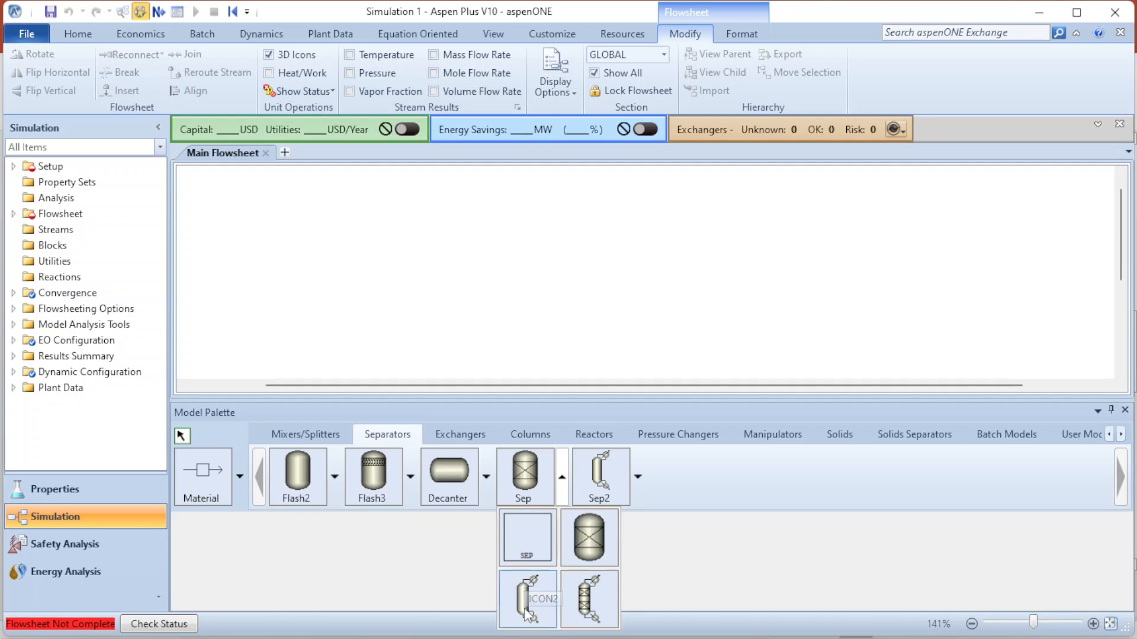
{"action": "left_click", "coordinate": [525, 612]}
{"action": "left_click", "coordinate": [561, 480]}
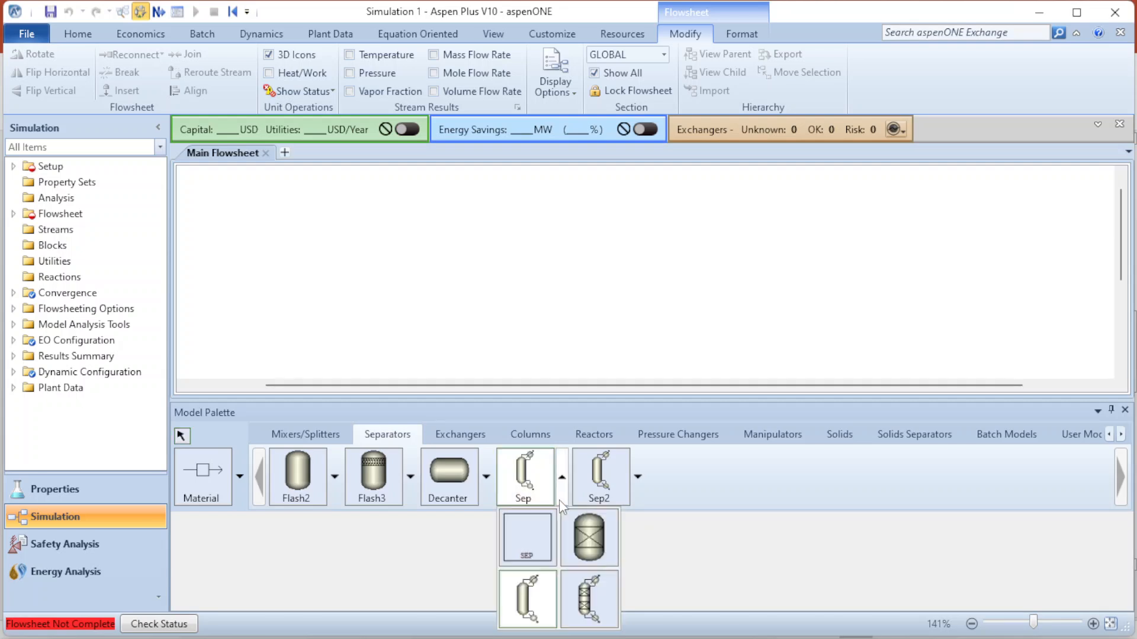
{"action": "left_click", "coordinate": [585, 556]}
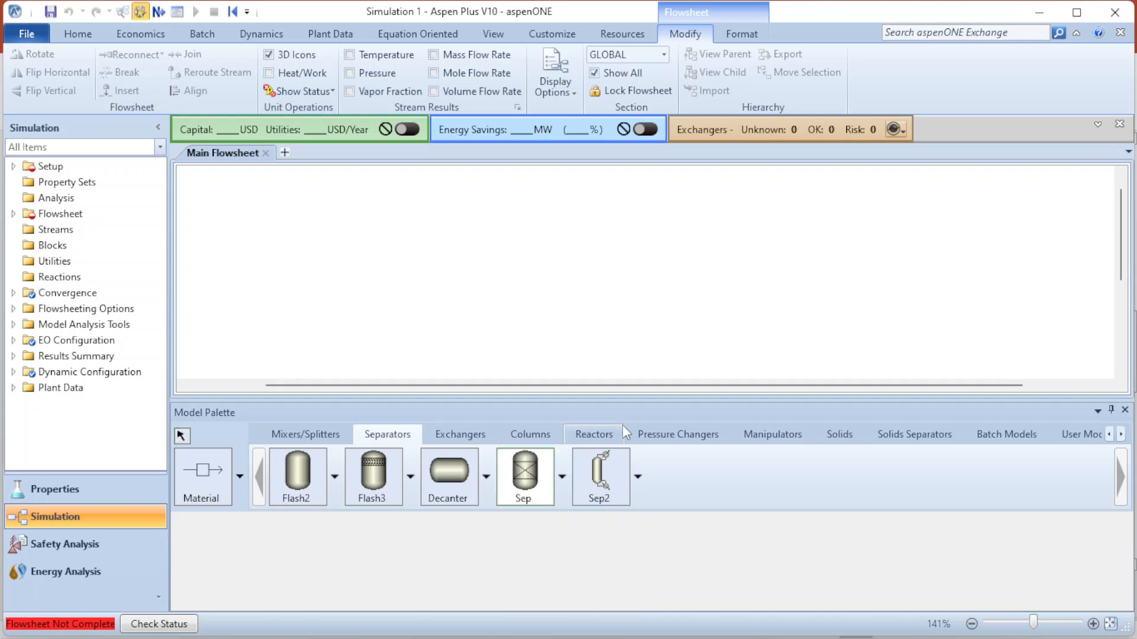
- Reduce the height of the Model Palette to enlarge the flowsheet area
{"action": "left_click_drag", "start_coordinate": [619, 401], "coordinate": [618, 413]}
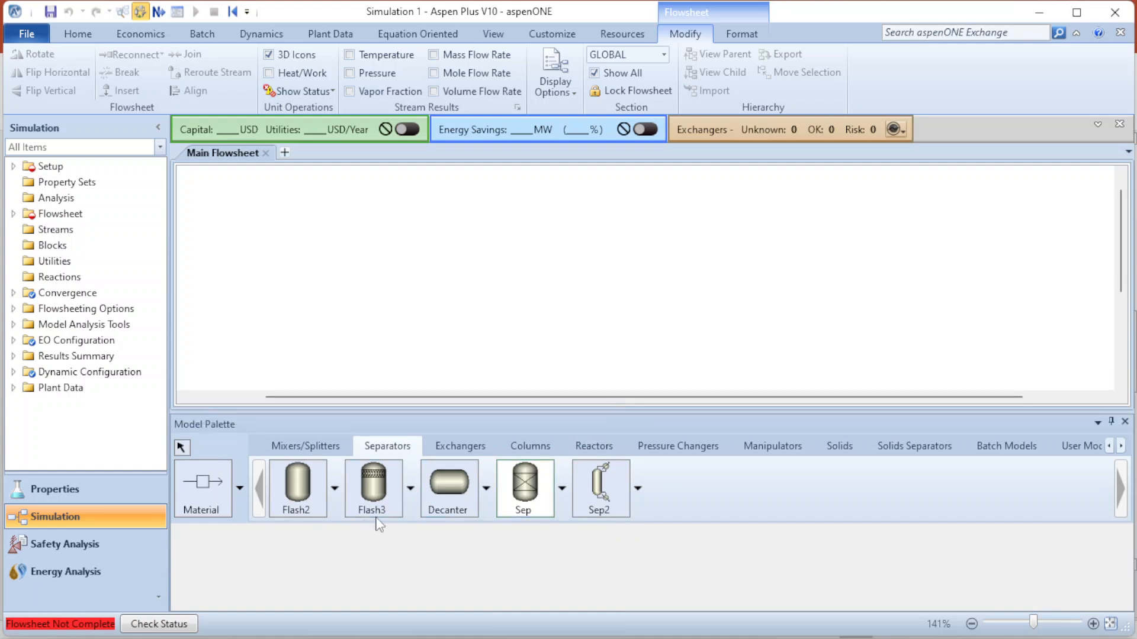
{"action": "left_click", "coordinate": [273, 490]}
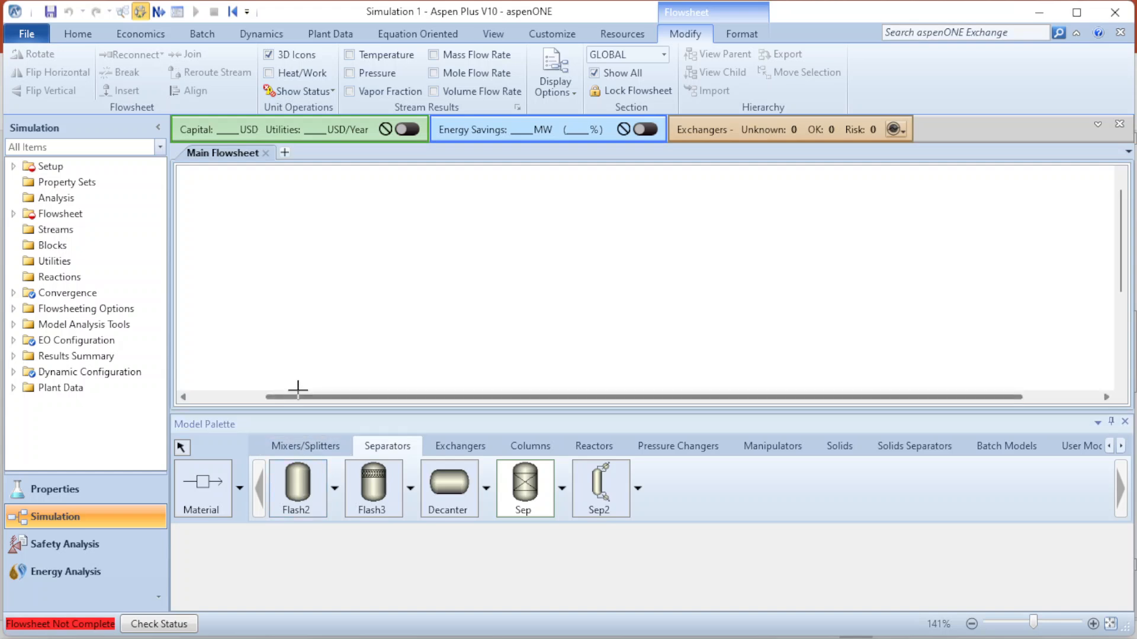
{"action": "left_click", "coordinate": [330, 314]}
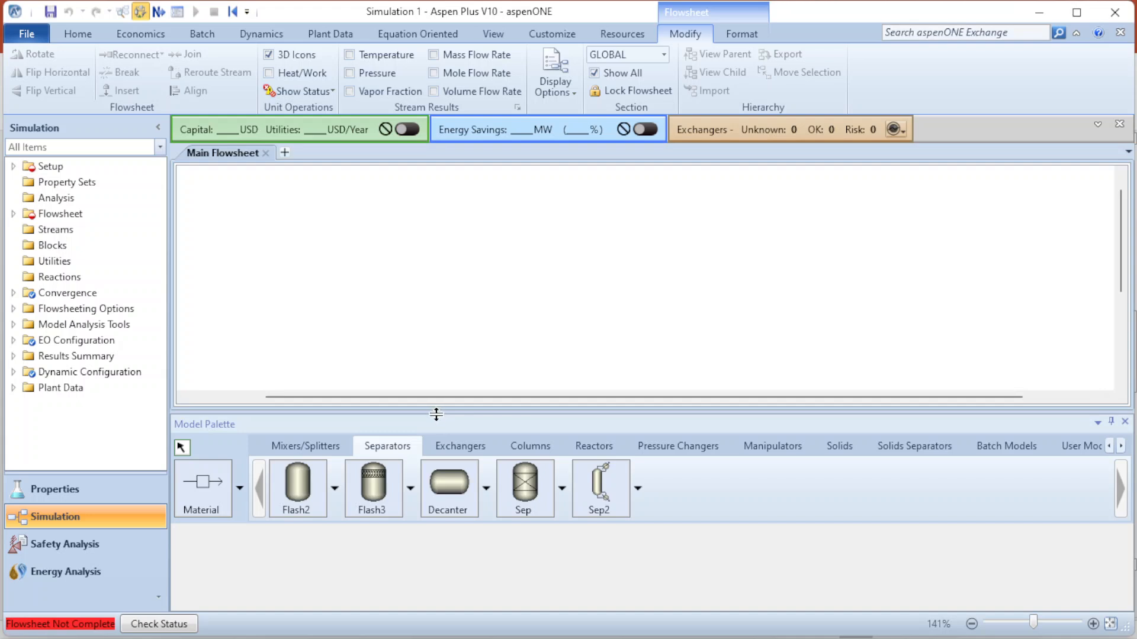
{"action": "left_click_drag", "start_coordinate": [436, 415], "coordinate": [436, 444]}
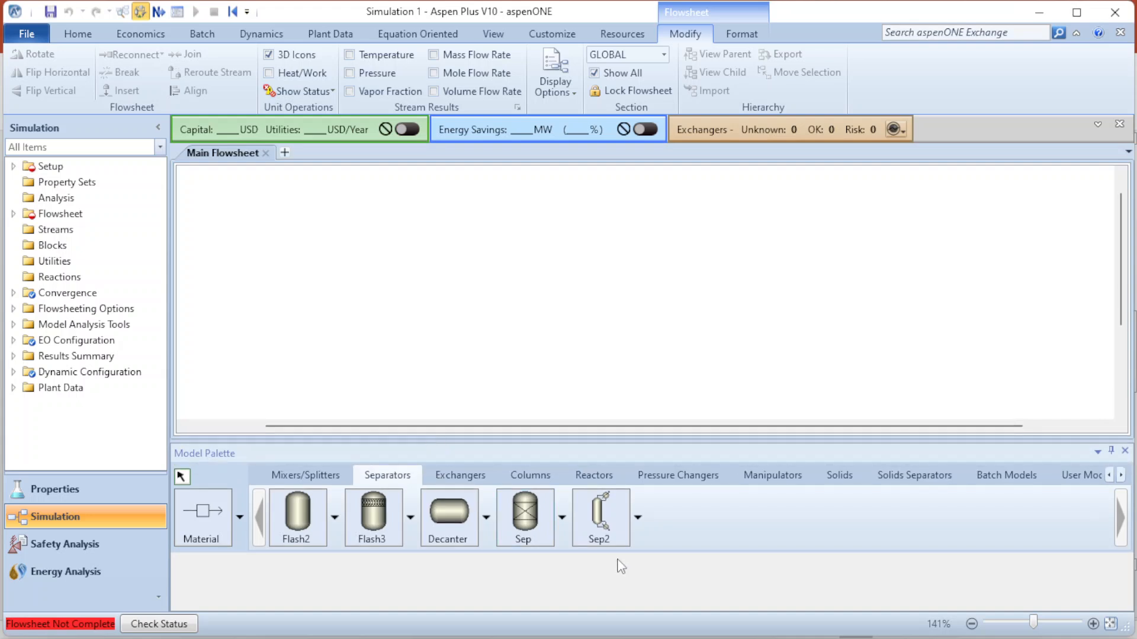
- Examine the column models and the RadFrac icon variants, and shrink the Model Palette further
{"action": "left_click", "coordinate": [536, 480]}
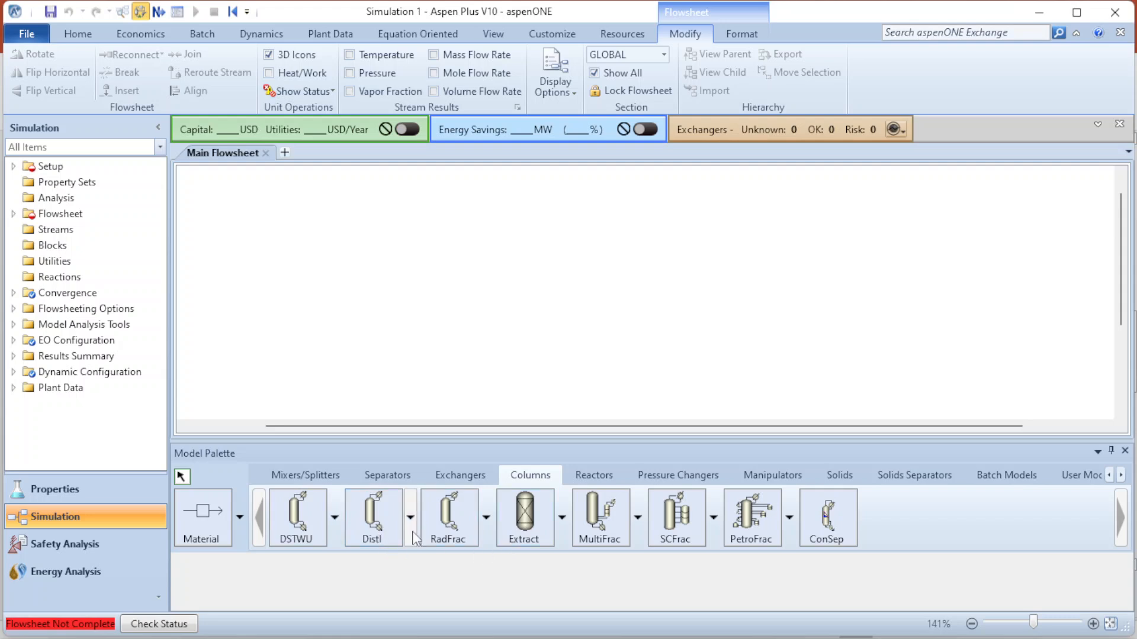
{"action": "left_click", "coordinate": [486, 521]}
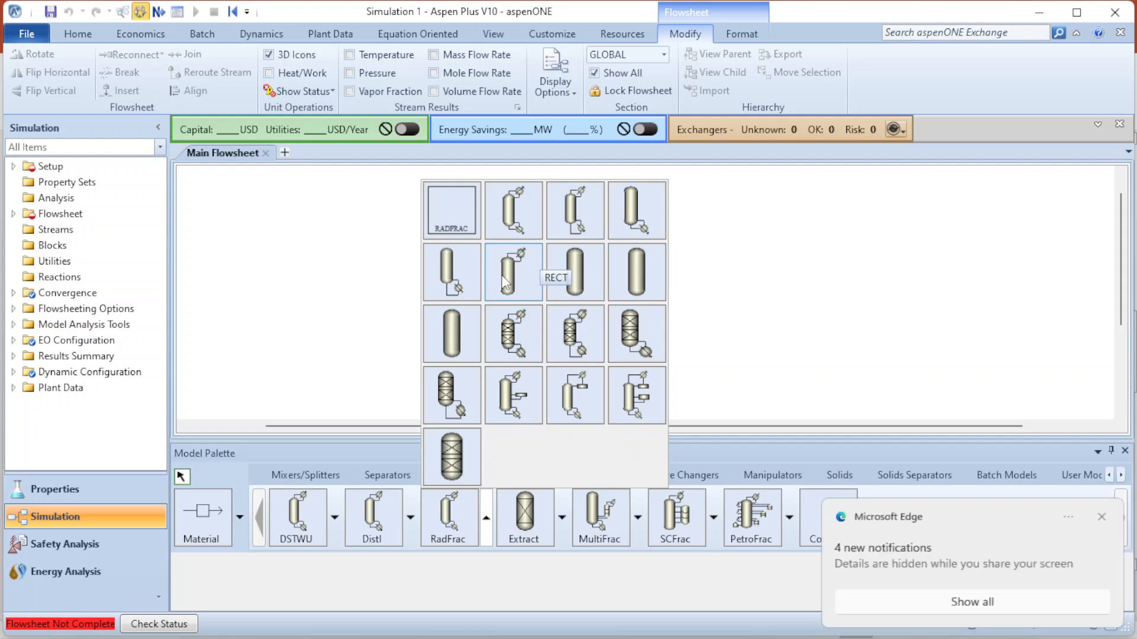
{"action": "left_click", "coordinate": [489, 521]}
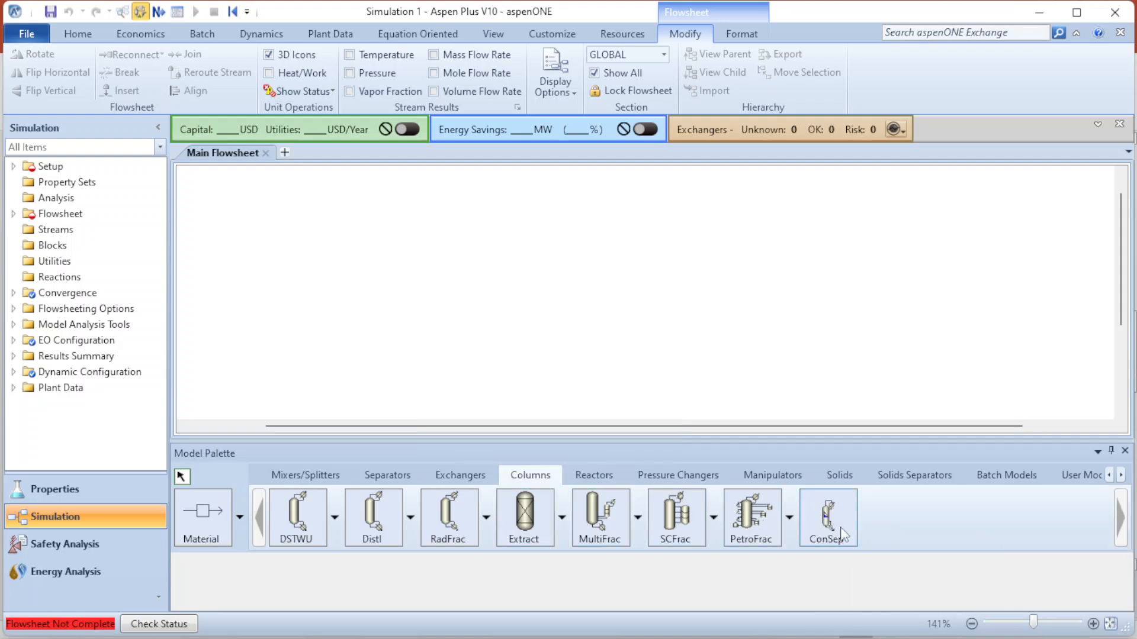
{"action": "left_click_drag", "start_coordinate": [831, 460], "coordinate": [826, 482]}
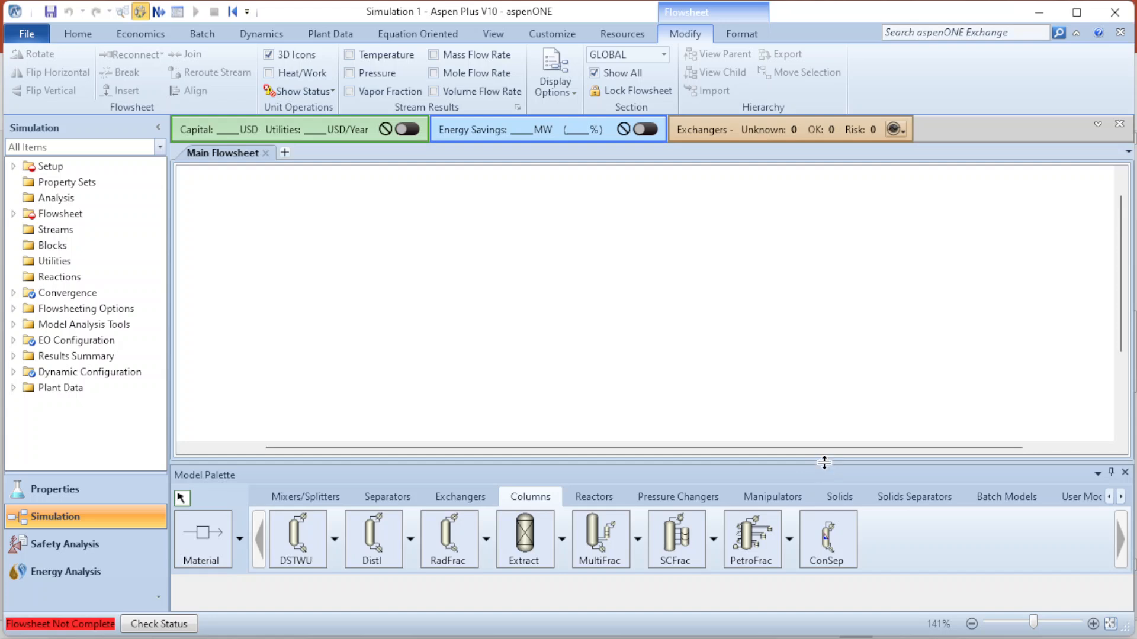
{"action": "left_click_drag", "start_coordinate": [828, 468], "coordinate": [828, 477]}
- Switch to the Distillation-1 presentation in PowerPoint and show the Problem 1 slide in the slide show
{"action": "mouse_move", "coordinate": [789, 637]}
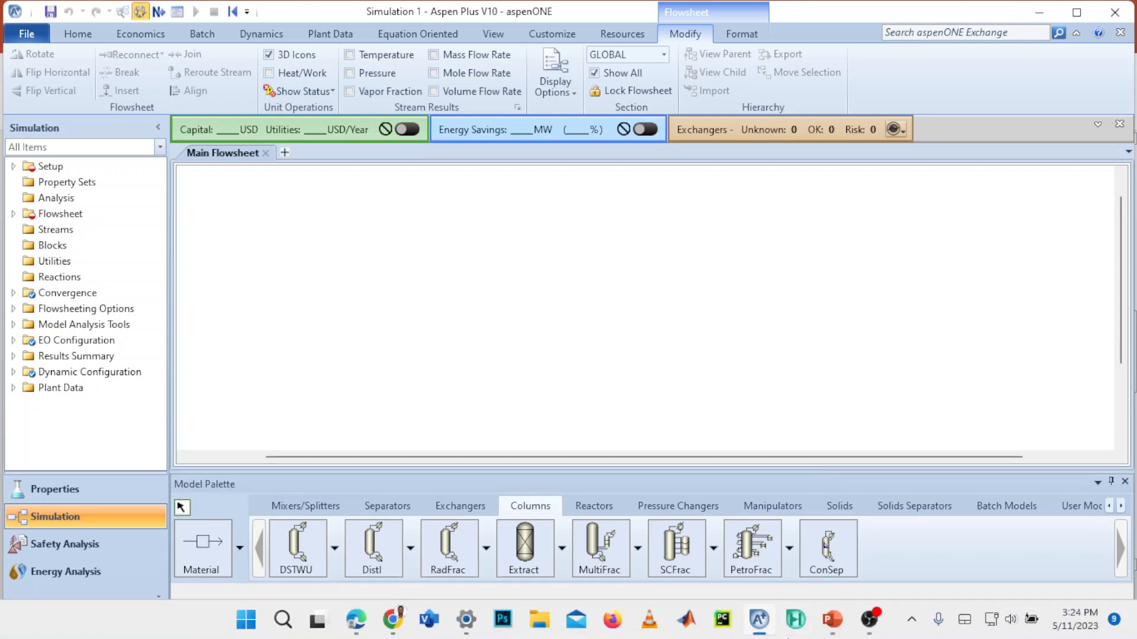
{"action": "left_click", "coordinate": [832, 618]}
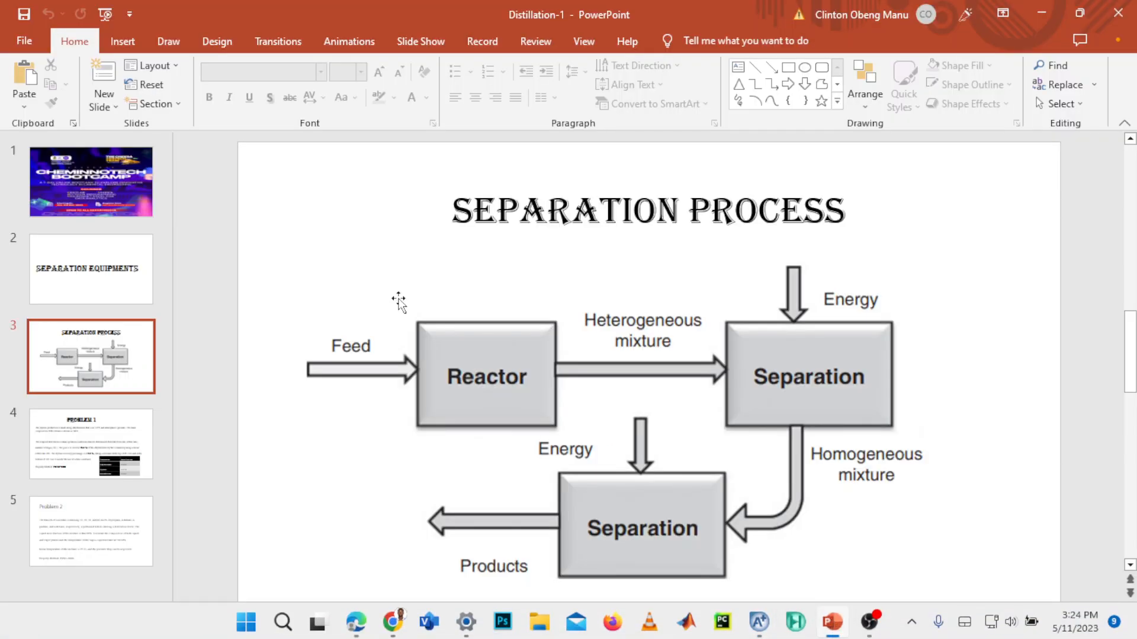
{"action": "left_click", "coordinate": [107, 13]}
{"action": "key", "text": "Right"}
{"action": "key", "text": "Right"}
{"action": "key", "text": "Right"}
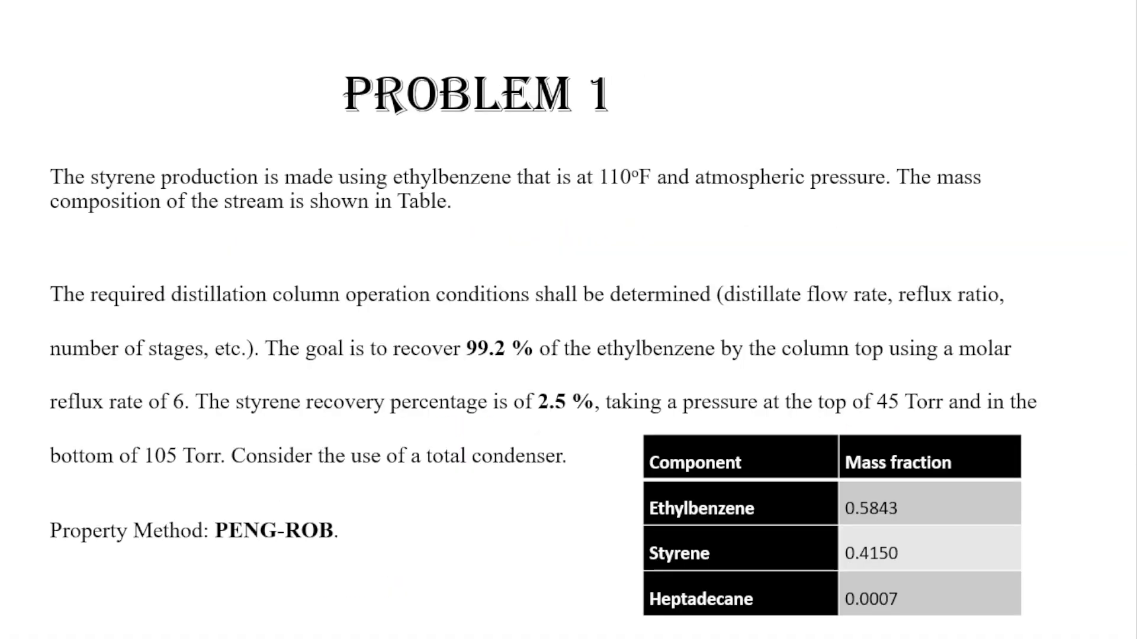
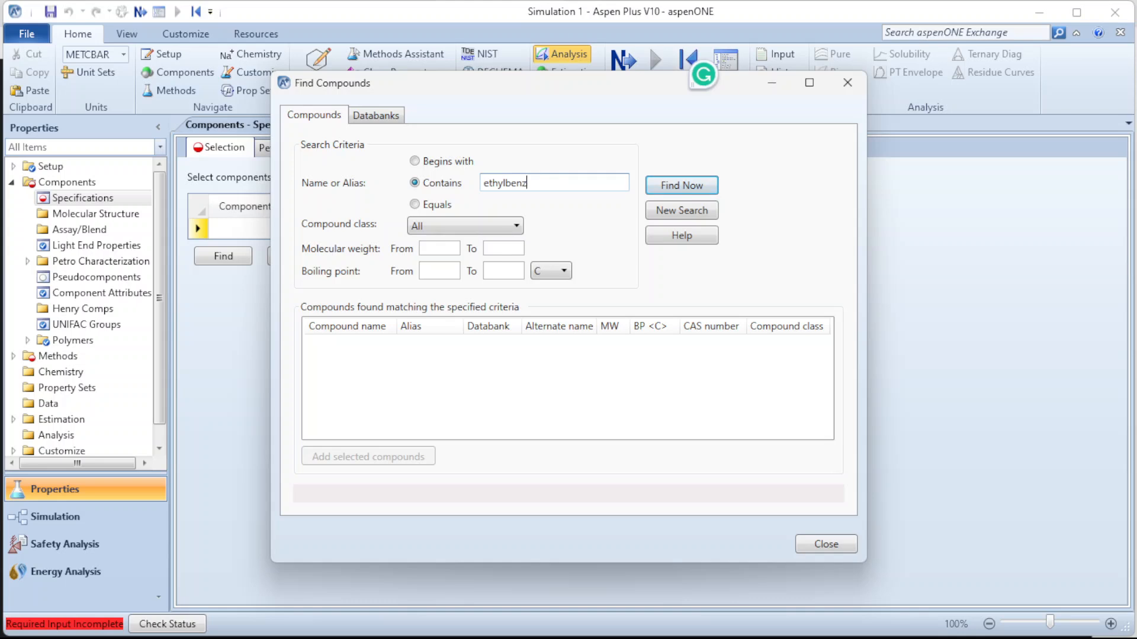
- Find the compound whose name equals ethylbenzene and add it to the component list
{"action": "type", "text": "ene"}
{"action": "left_click", "coordinate": [415, 205]}
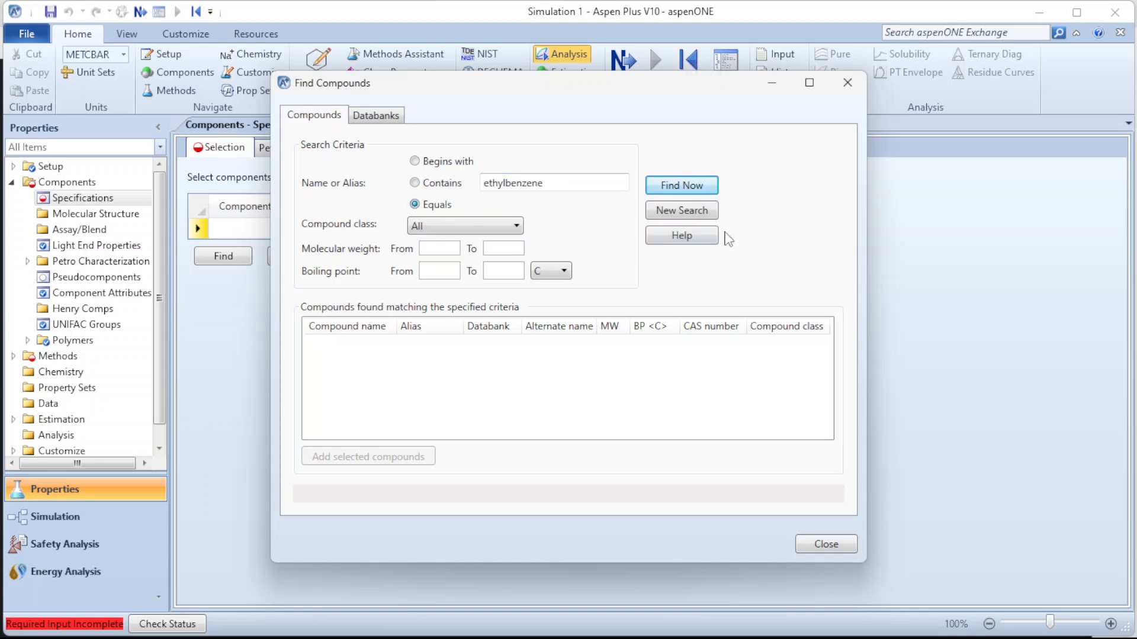
{"action": "left_click", "coordinate": [683, 186]}
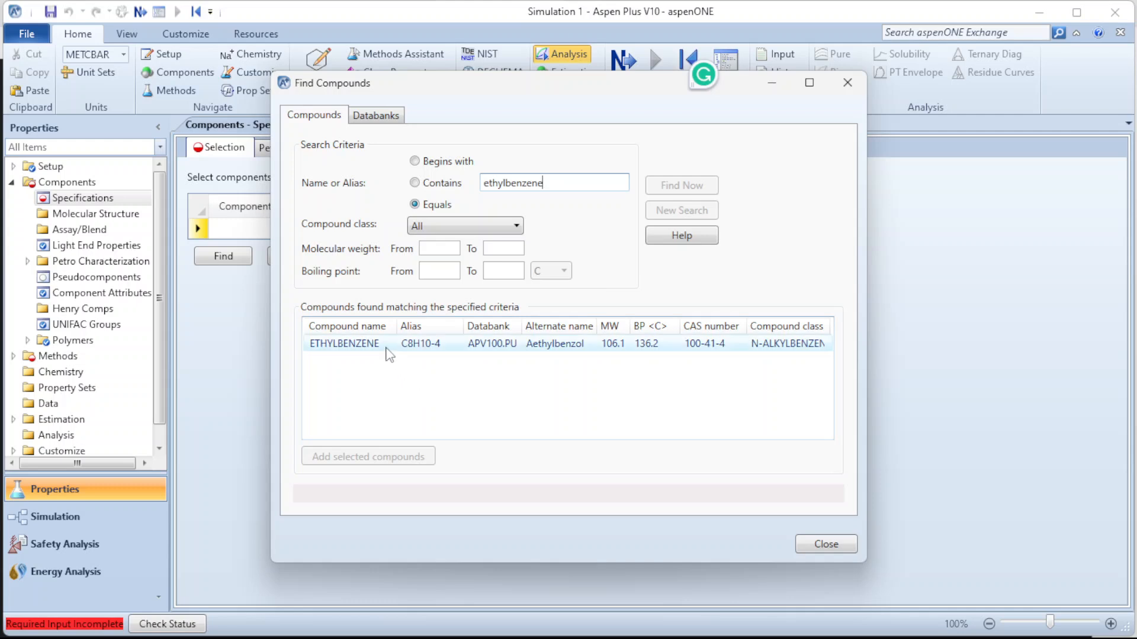
{"action": "left_click", "coordinate": [389, 354]}
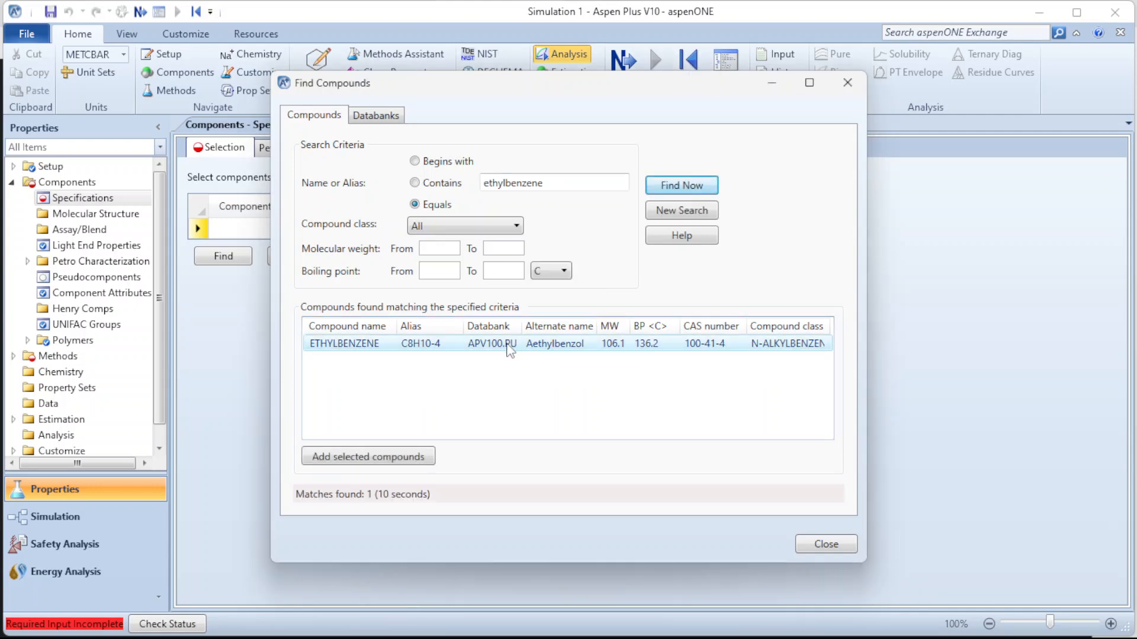
{"action": "left_click", "coordinate": [364, 462]}
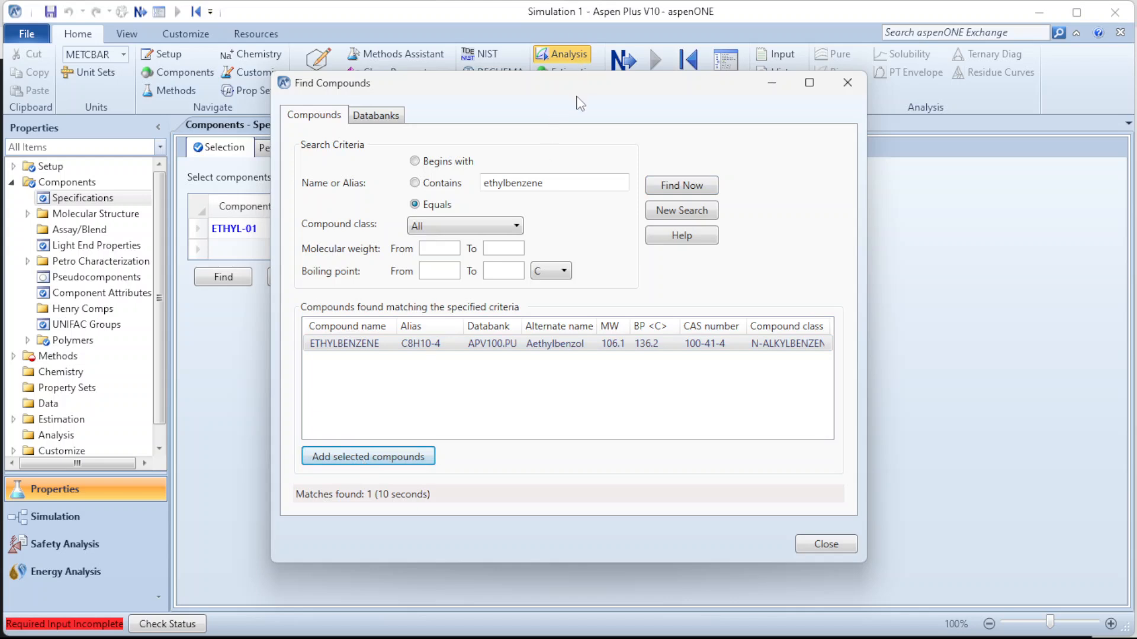
- Find styrene in the compound search and add it to the component list without replacing ethylbenzene
{"action": "left_click_drag", "start_coordinate": [684, 84], "coordinate": [789, 104]}
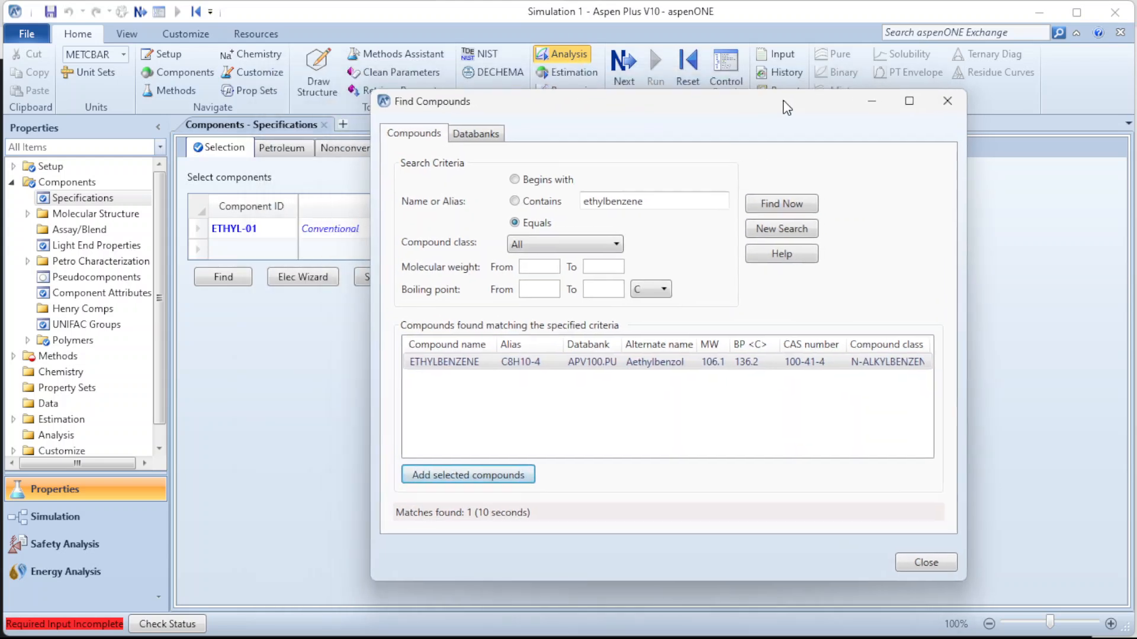
{"action": "left_click", "coordinate": [645, 208]}
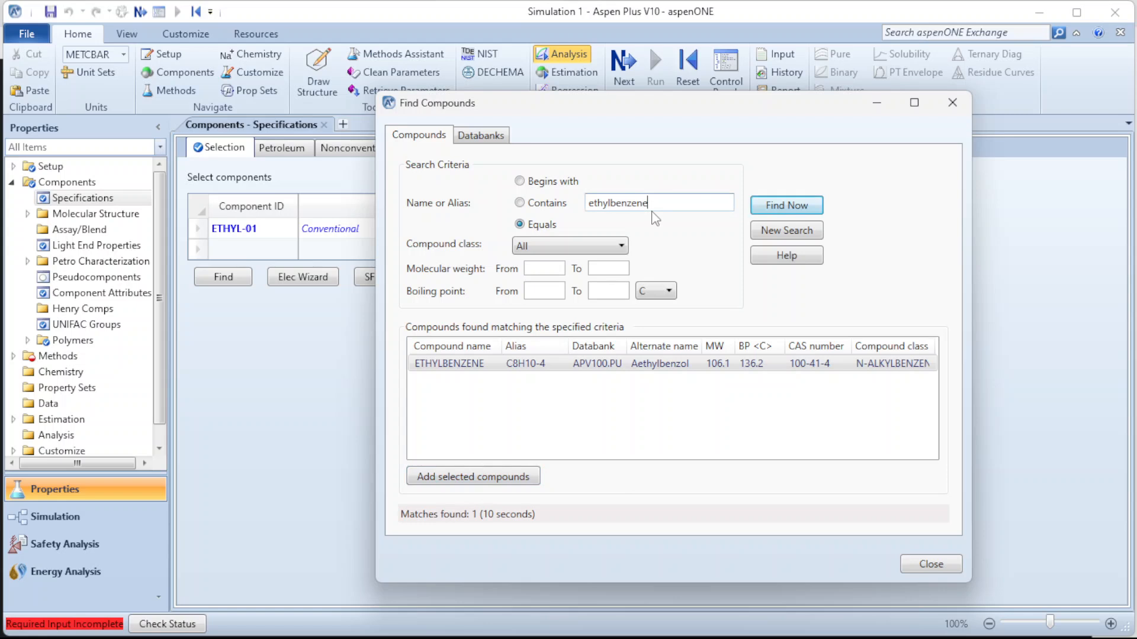
{"action": "key", "text": "BackSpace"}
{"action": "key", "text": "BackSpace"}
{"action": "key", "text": "BackSpace"}
{"action": "key", "text": "BackSpace"}
{"action": "key", "text": "BackSpace"}
{"action": "key", "text": "BackSpace"}
{"action": "key", "text": "BackSpace"}
{"action": "key", "text": "BackSpace"}
{"action": "key", "text": "BackSpace"}
{"action": "key", "text": "BackSpace"}
{"action": "key", "text": "BackSpace"}
{"action": "key", "text": "BackSpace"}
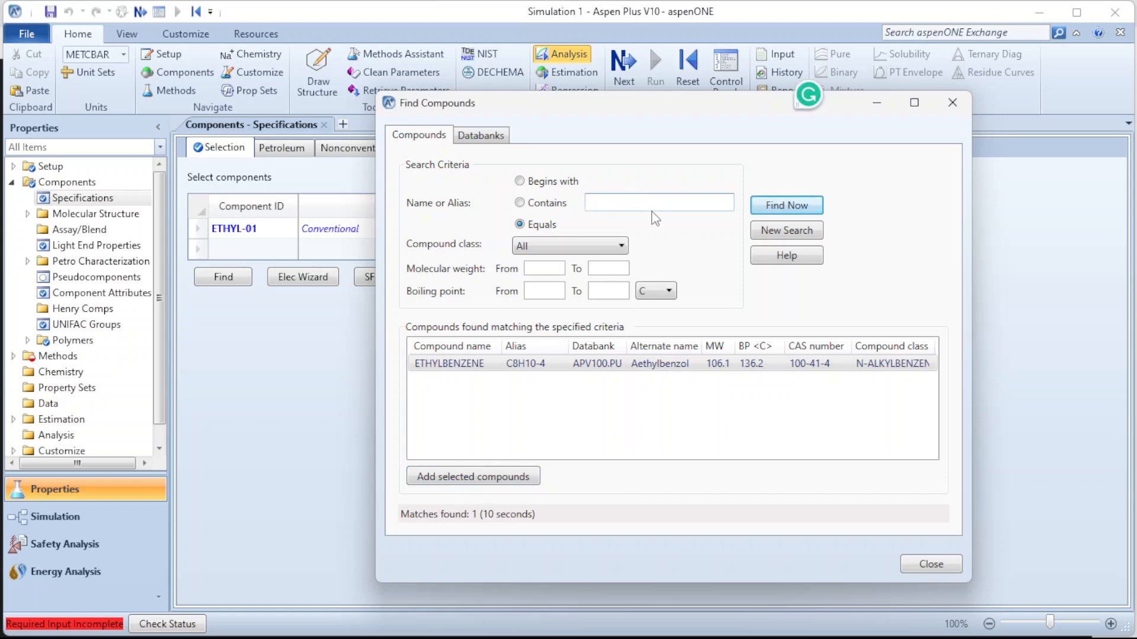
{"action": "type", "text": "styrene"}
{"action": "left_click", "coordinate": [787, 206]}
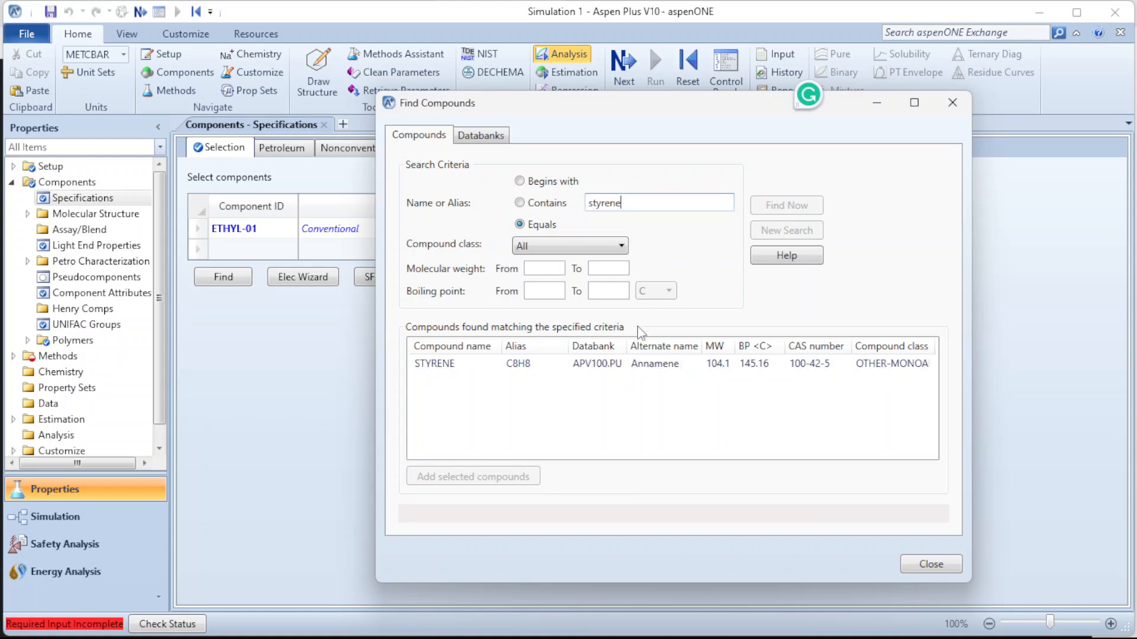
{"action": "left_click", "coordinate": [550, 367]}
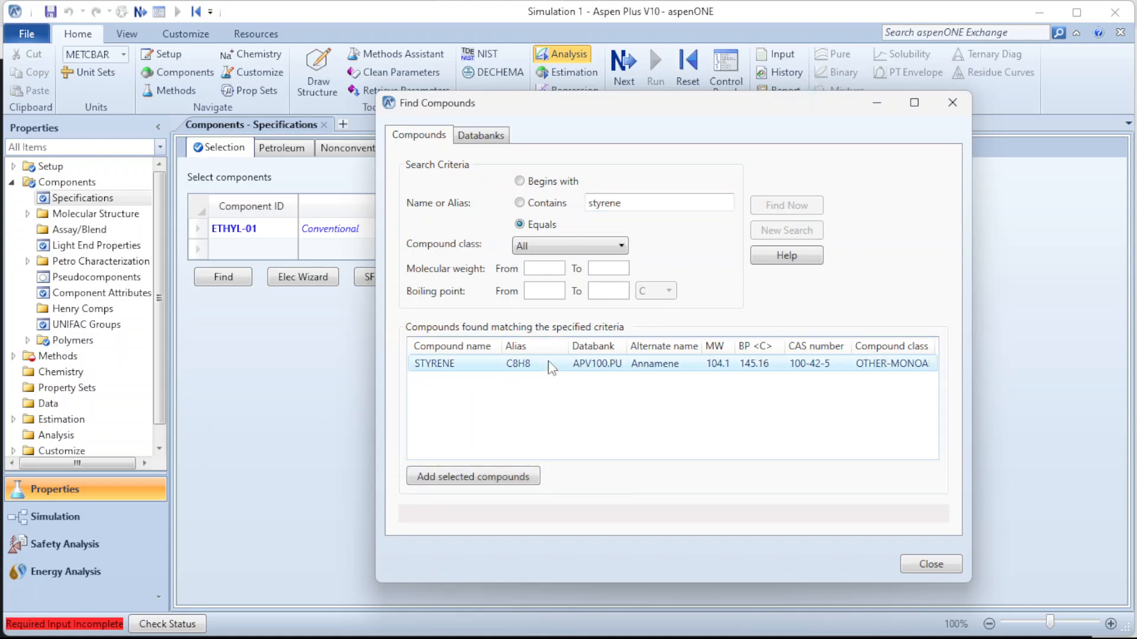
{"action": "left_click", "coordinate": [489, 477]}
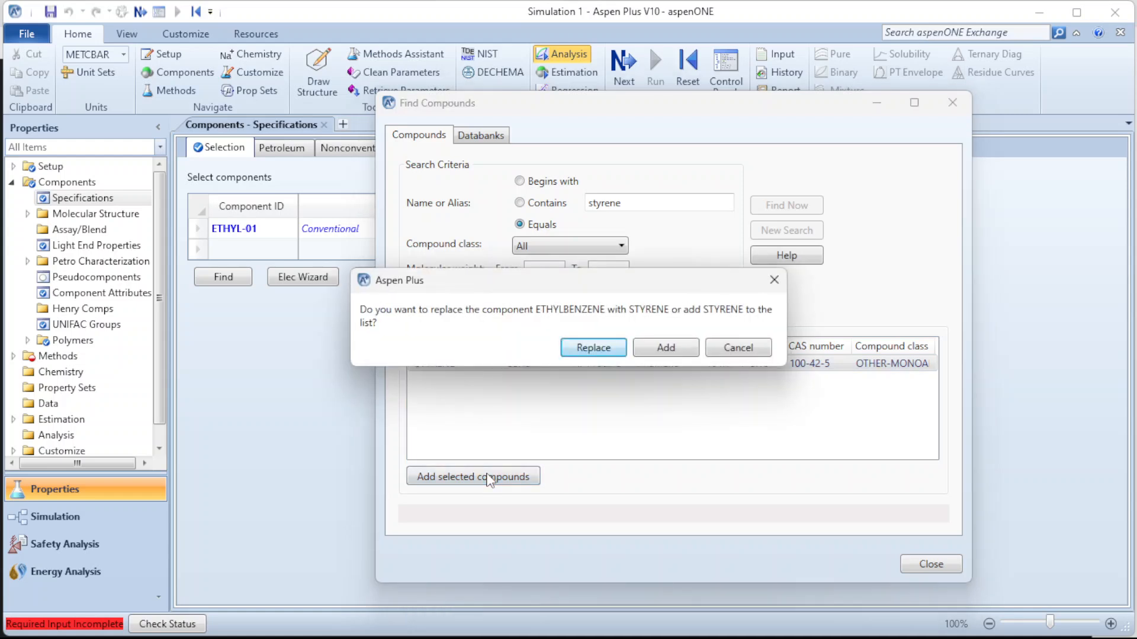
{"action": "left_click", "coordinate": [665, 348]}
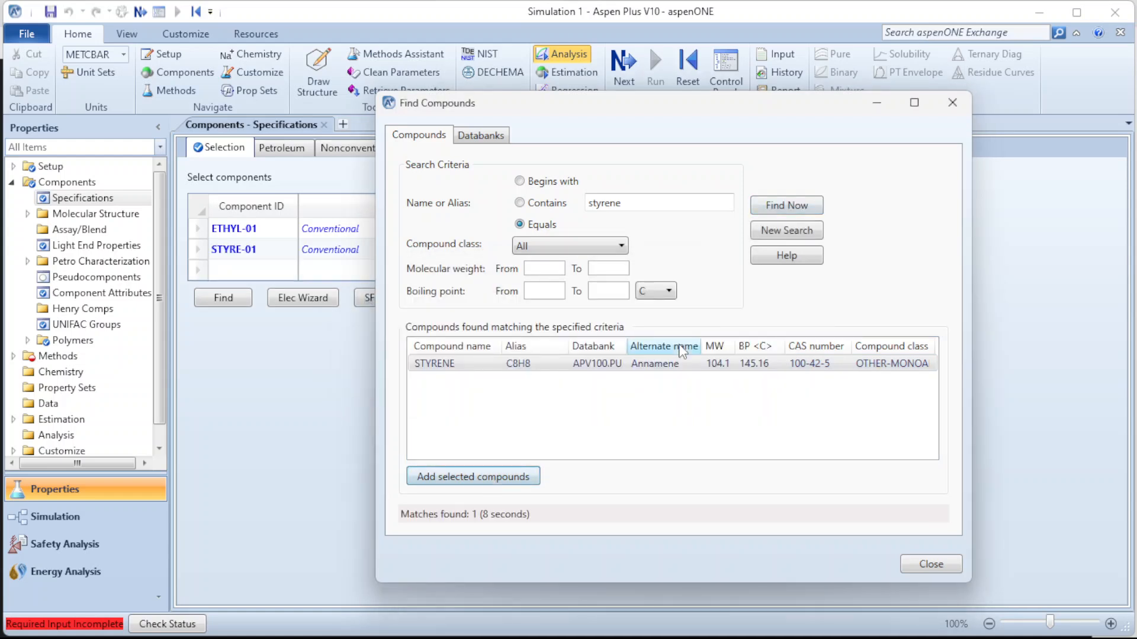
- Find heptadecane in the compound search, add it to the component list without replacing ethylbenzene, and close the search
{"action": "left_click", "coordinate": [656, 205]}
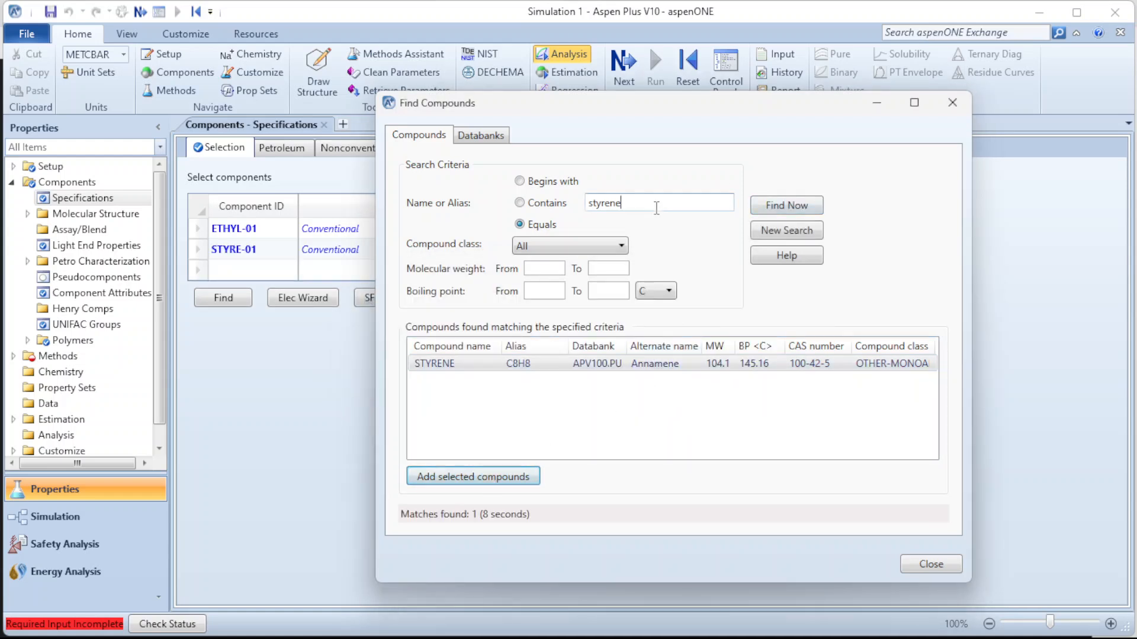
{"action": "key", "text": "BackSpace"}
{"action": "key", "text": "BackSpace"}
{"action": "key", "text": "BackSpace"}
{"action": "key", "text": "BackSpace"}
{"action": "key", "text": "BackSpace"}
{"action": "key", "text": "BackSpace"}
{"action": "key", "text": "BackSpace"}
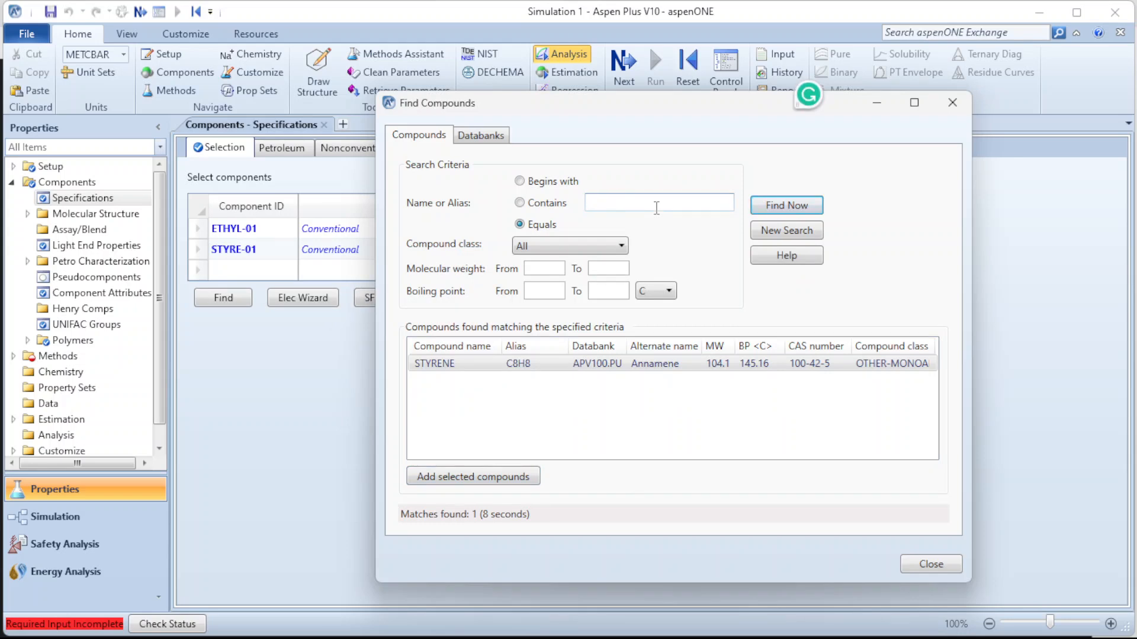
{"action": "type", "text": "heptadecane"}
{"action": "key", "text": "Return"}
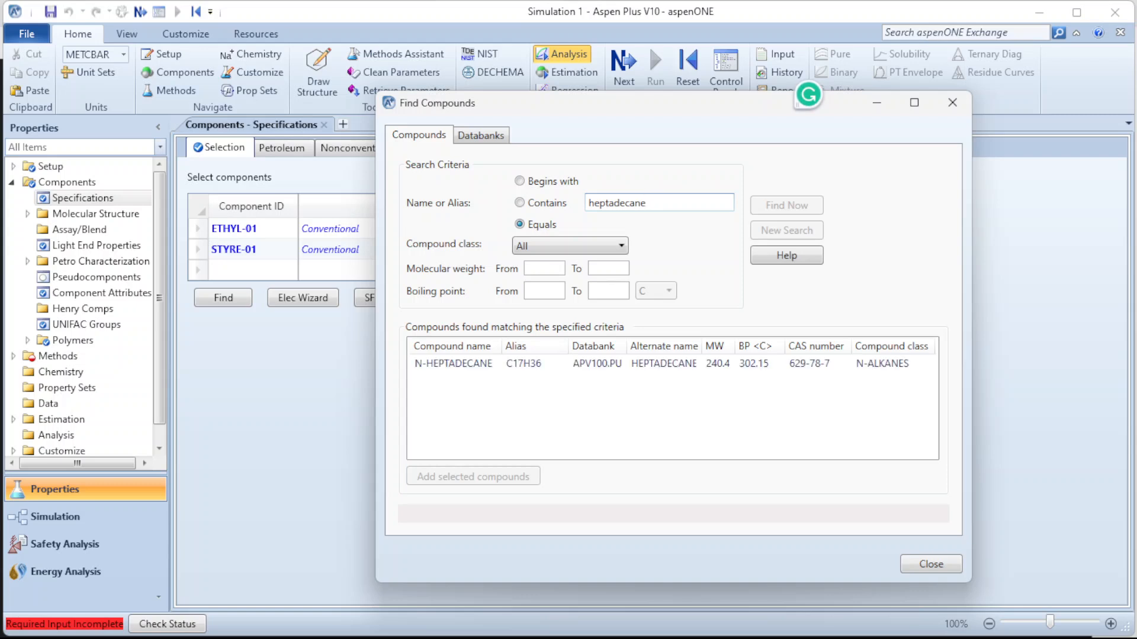
{"action": "left_click", "coordinate": [554, 367]}
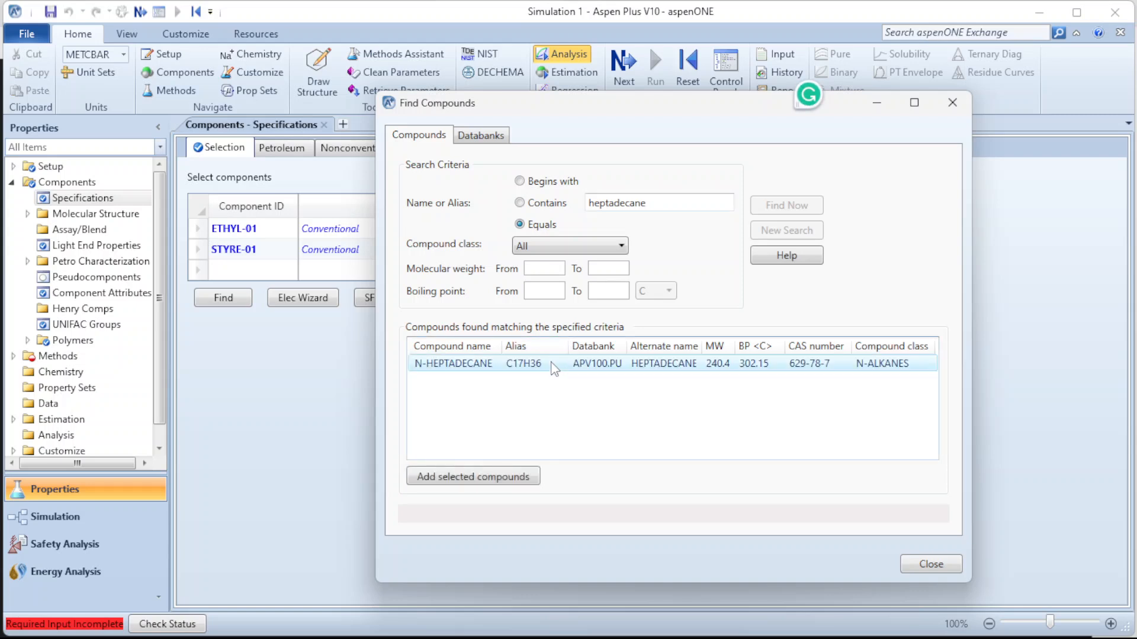
{"action": "left_click", "coordinate": [481, 484]}
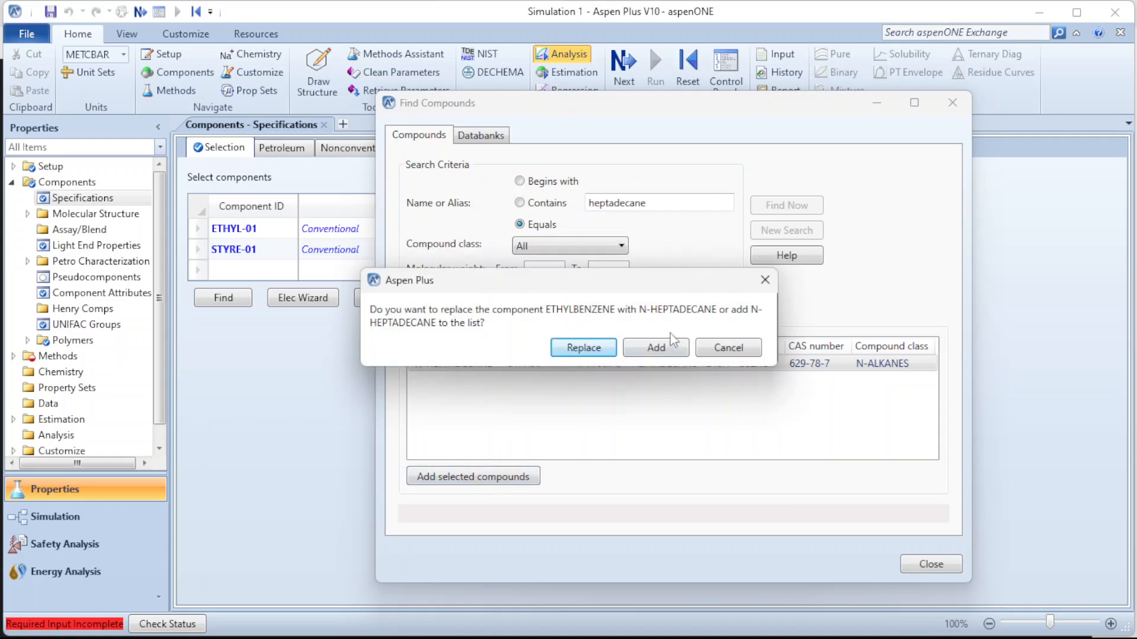
{"action": "left_click", "coordinate": [668, 351]}
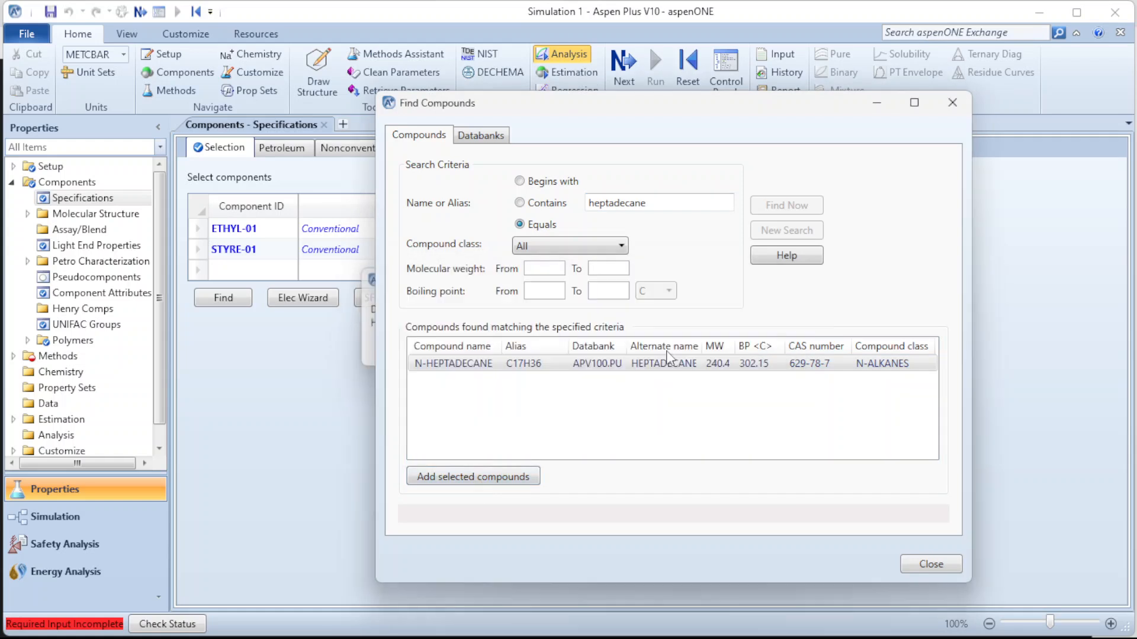
{"action": "left_click", "coordinate": [931, 564]}
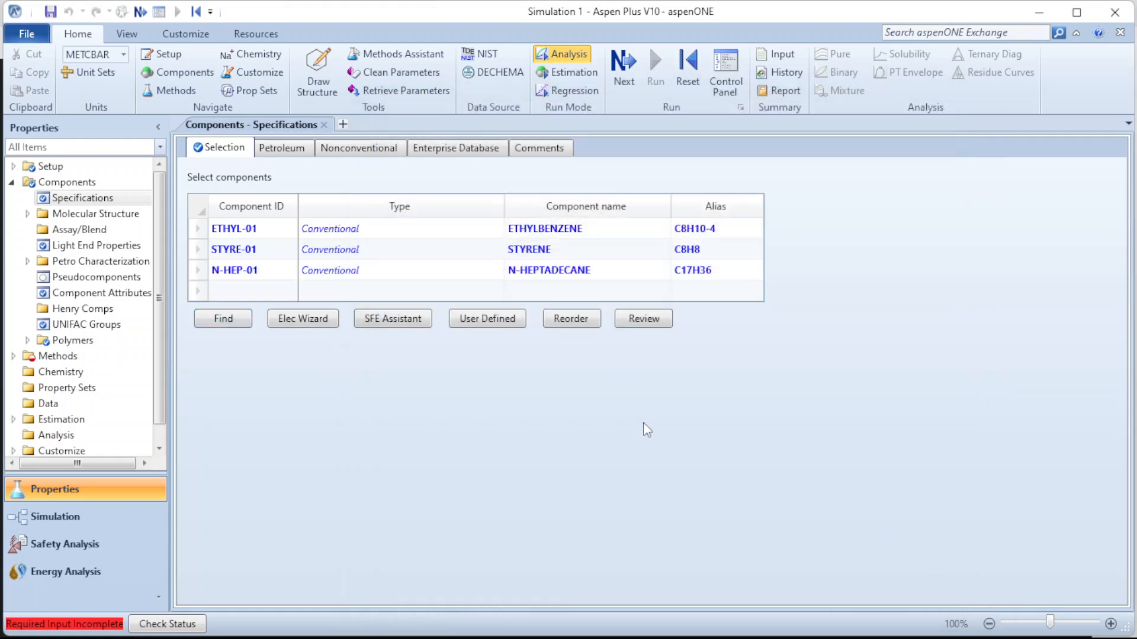
- Proceed to the property method specifications and set the base method to PENG-ROB
{"action": "left_click", "coordinate": [618, 71]}
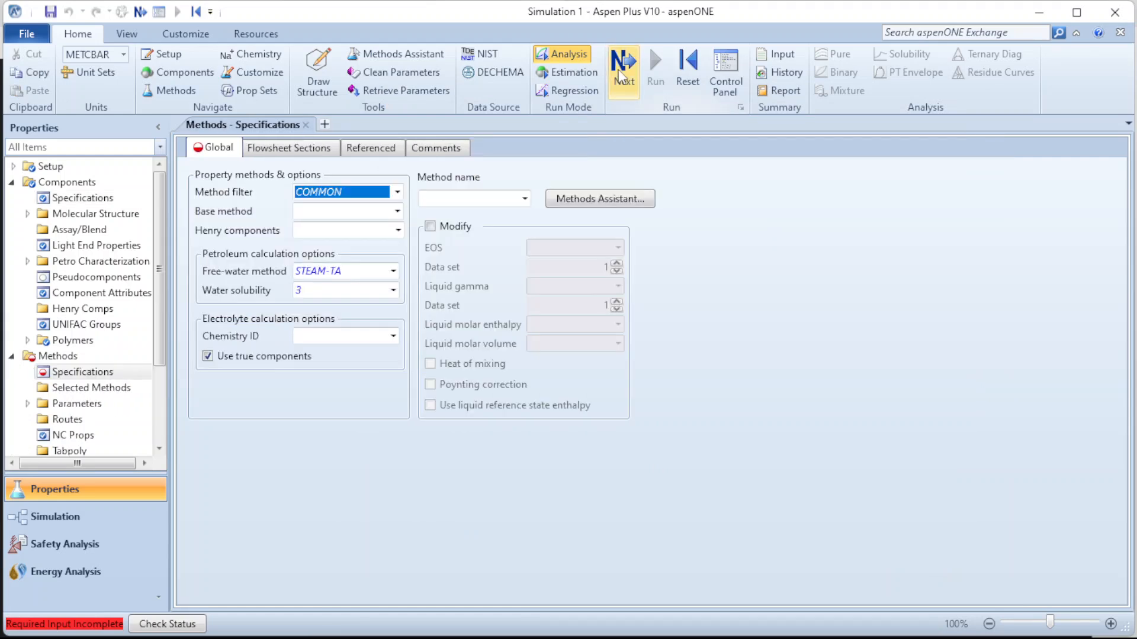
{"action": "left_click", "coordinate": [330, 211]}
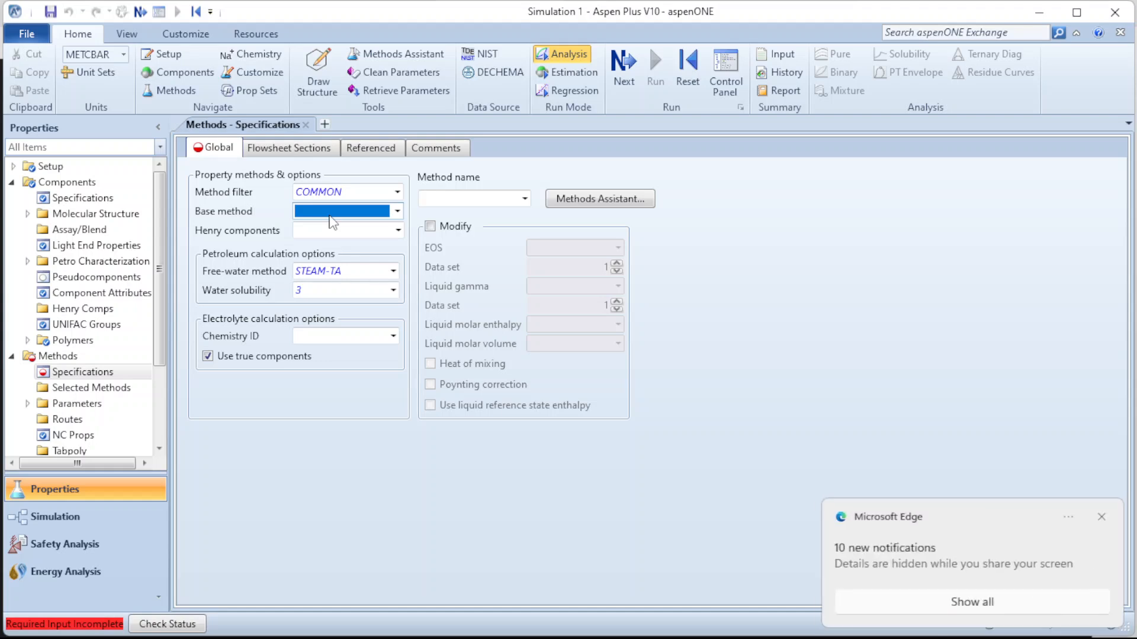
{"action": "type", "text": "PENG-ROB"}
{"action": "key", "text": "Return"}
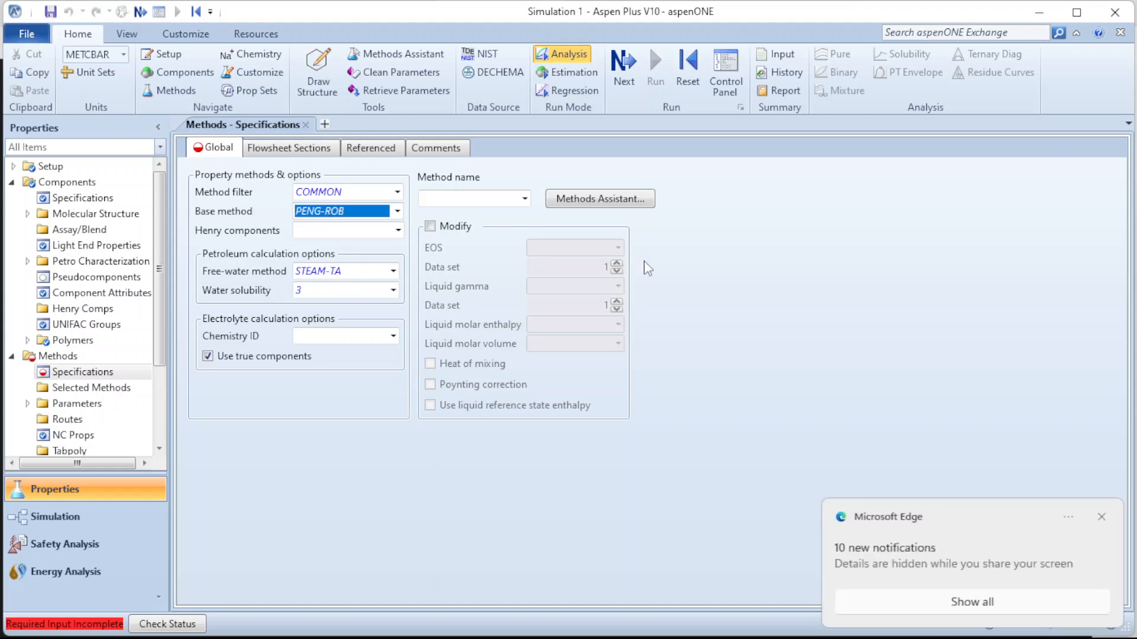
{"action": "left_click", "coordinate": [1101, 517]}
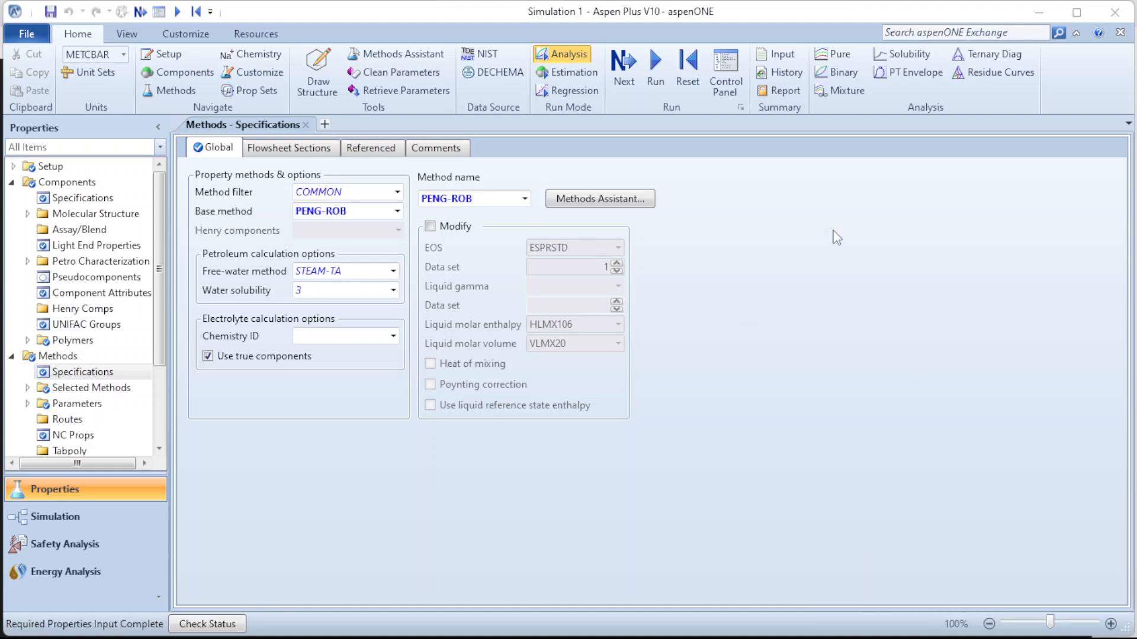
- Run the property analysis and setup, and acknowledge its completion
{"action": "left_click", "coordinate": [625, 86]}
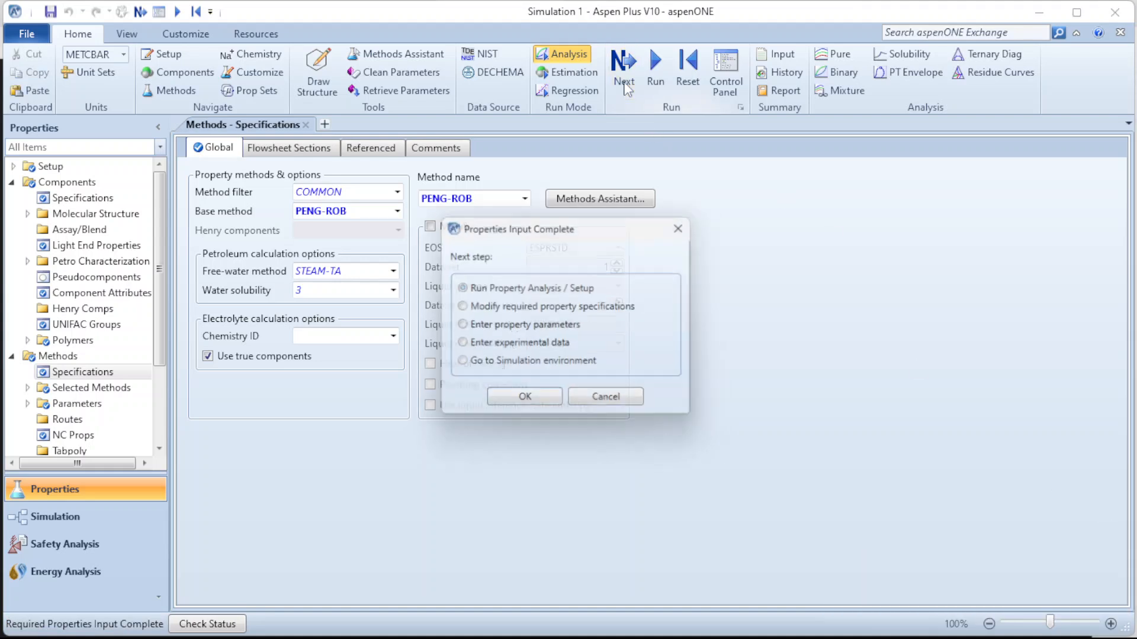
{"action": "left_click", "coordinate": [525, 403]}
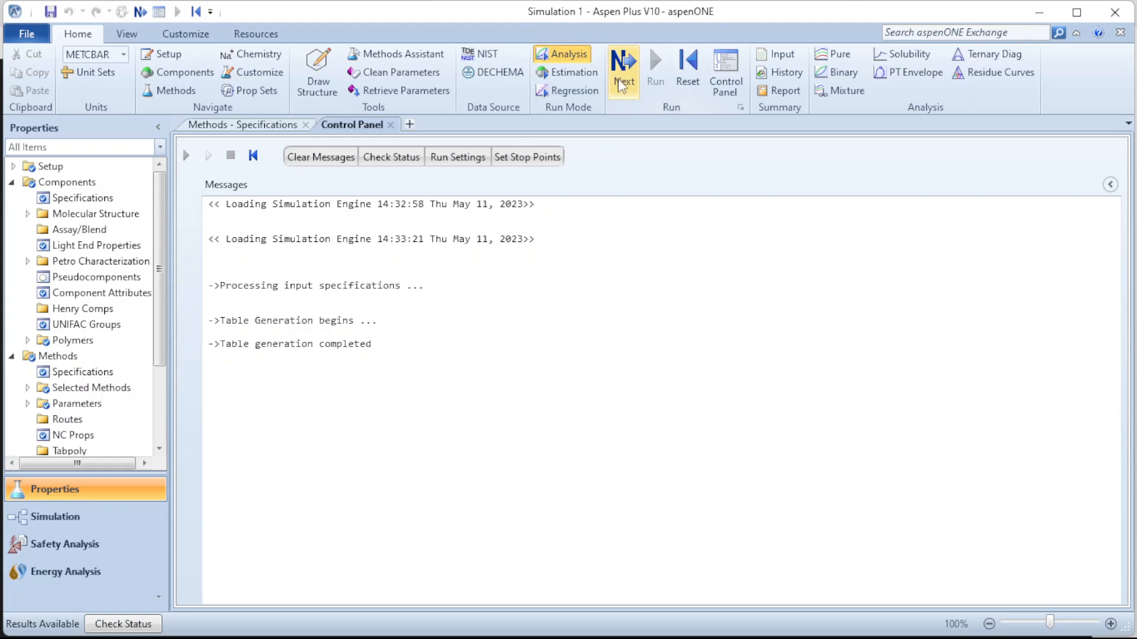
{"action": "left_click", "coordinate": [622, 83]}
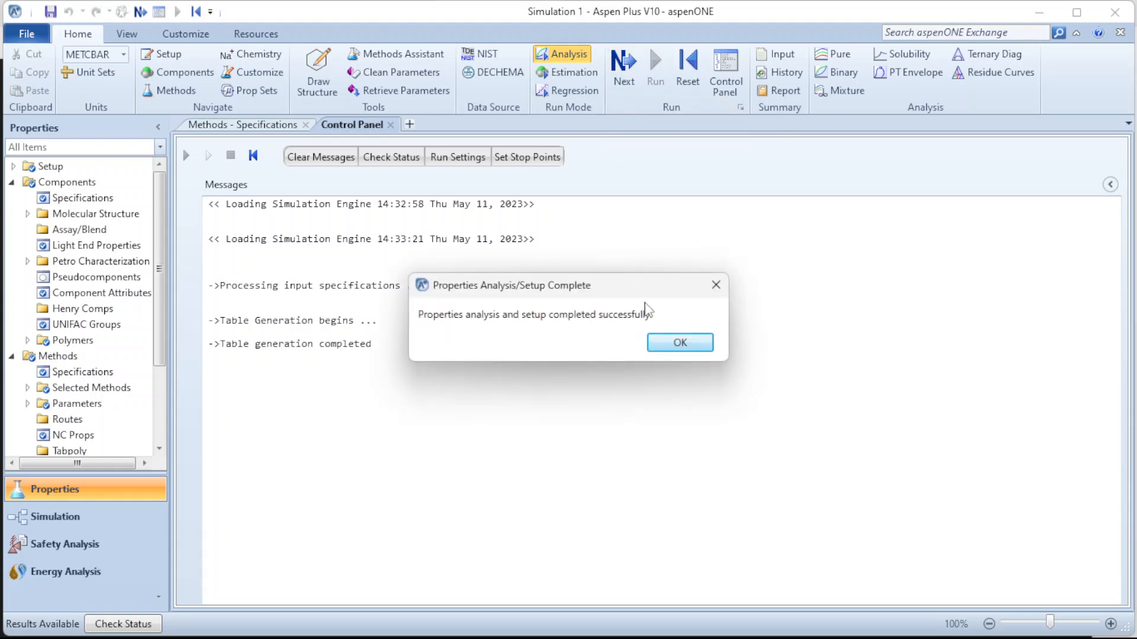
{"action": "left_click", "coordinate": [677, 343]}
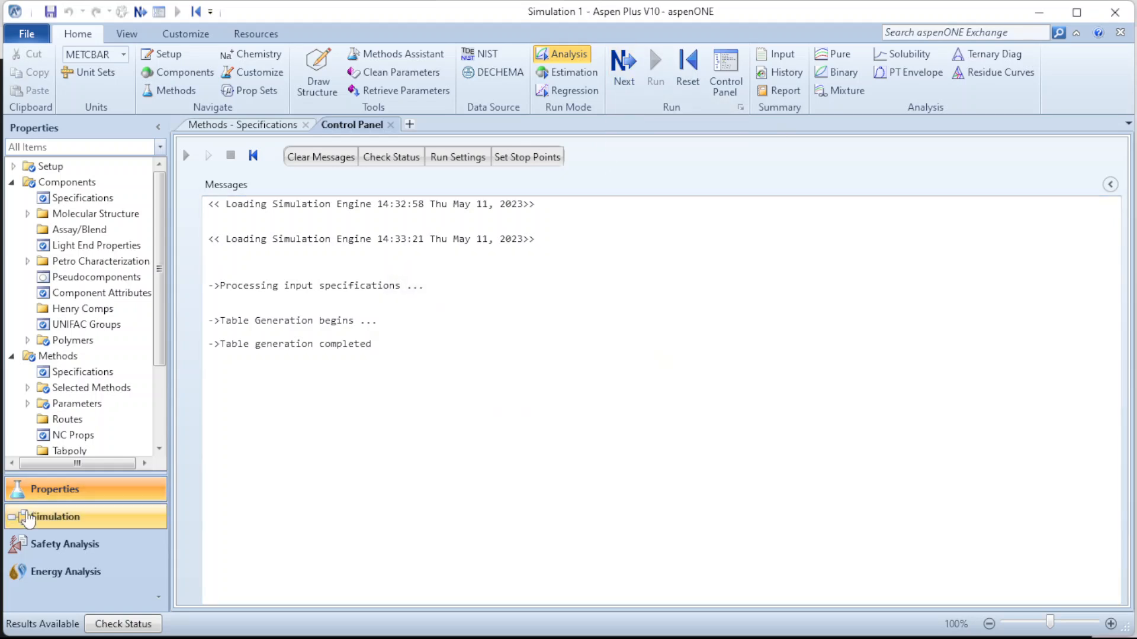
- Go to the Simulation environment and enter Bootcamp-6 as the title in the global setup
{"action": "left_click", "coordinate": [50, 520]}
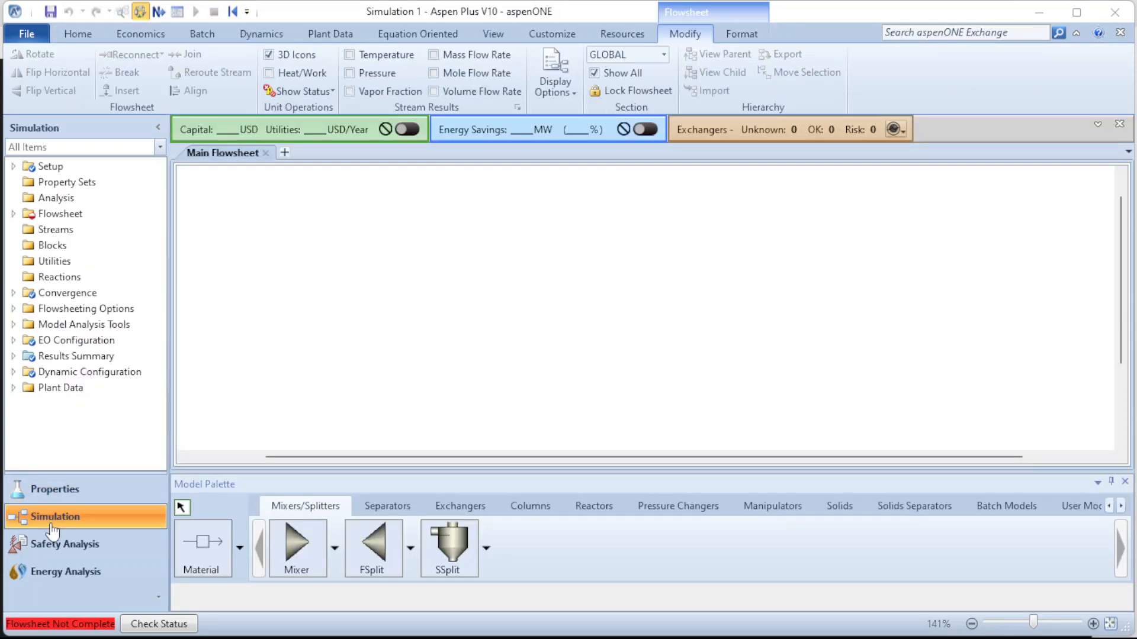
{"action": "left_click", "coordinate": [14, 167]}
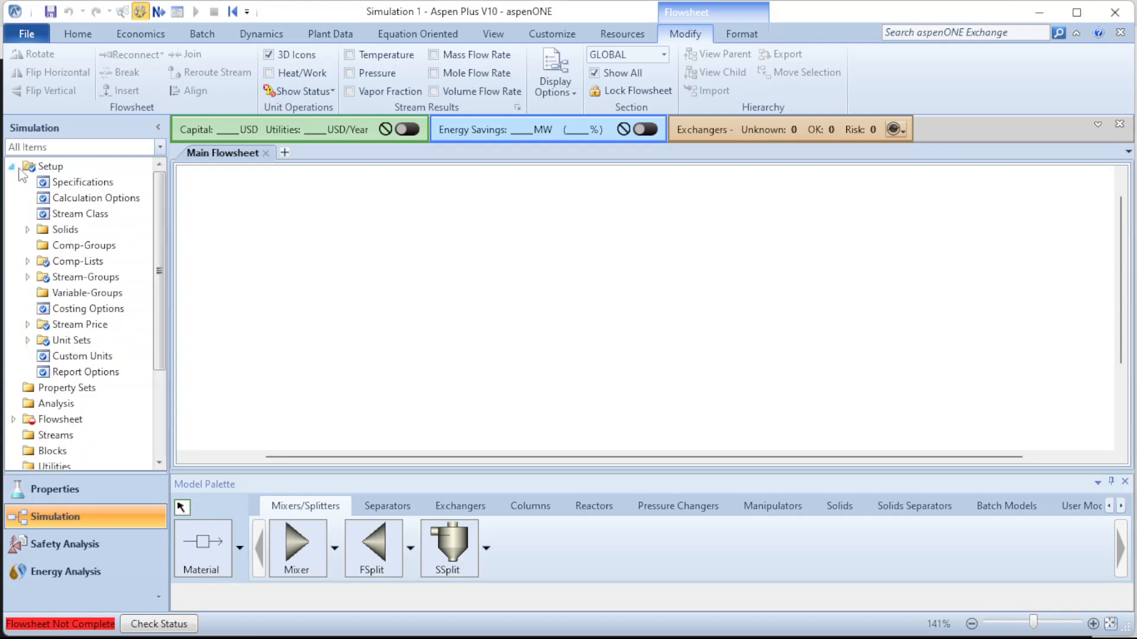
{"action": "left_click", "coordinate": [83, 172]}
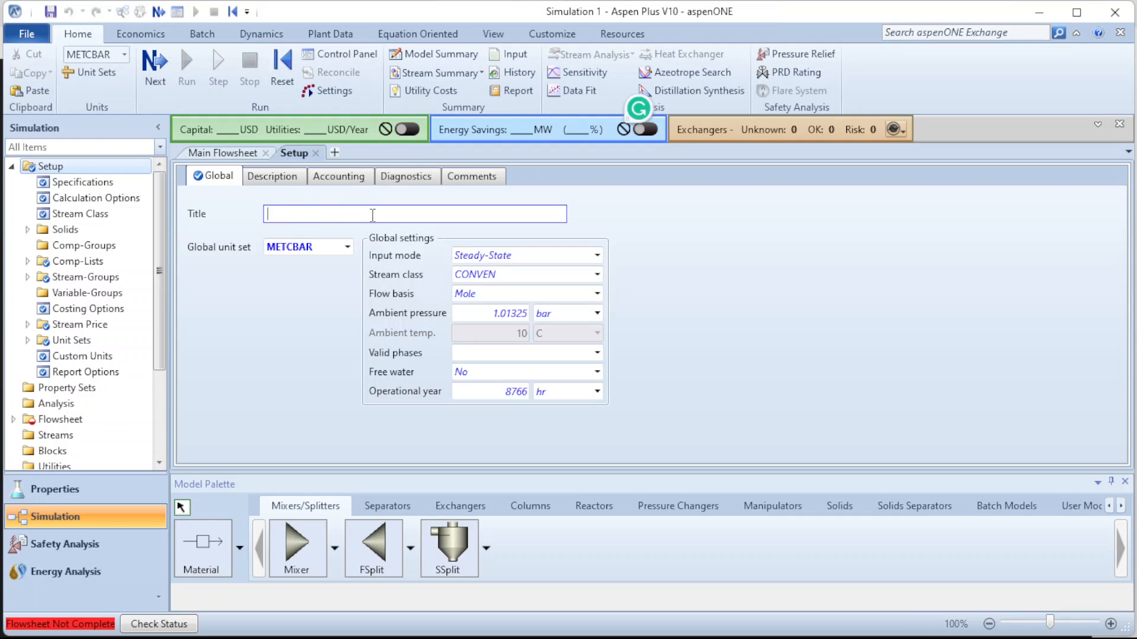
{"action": "type", "text": "Bootcamp-6"}
{"action": "left_click", "coordinate": [1008, 377]}
- Open the setup description, then switch to the Distillation-1 presentation in PowerPoint and copy the full Problem 1 statement
{"action": "left_click", "coordinate": [274, 180]}
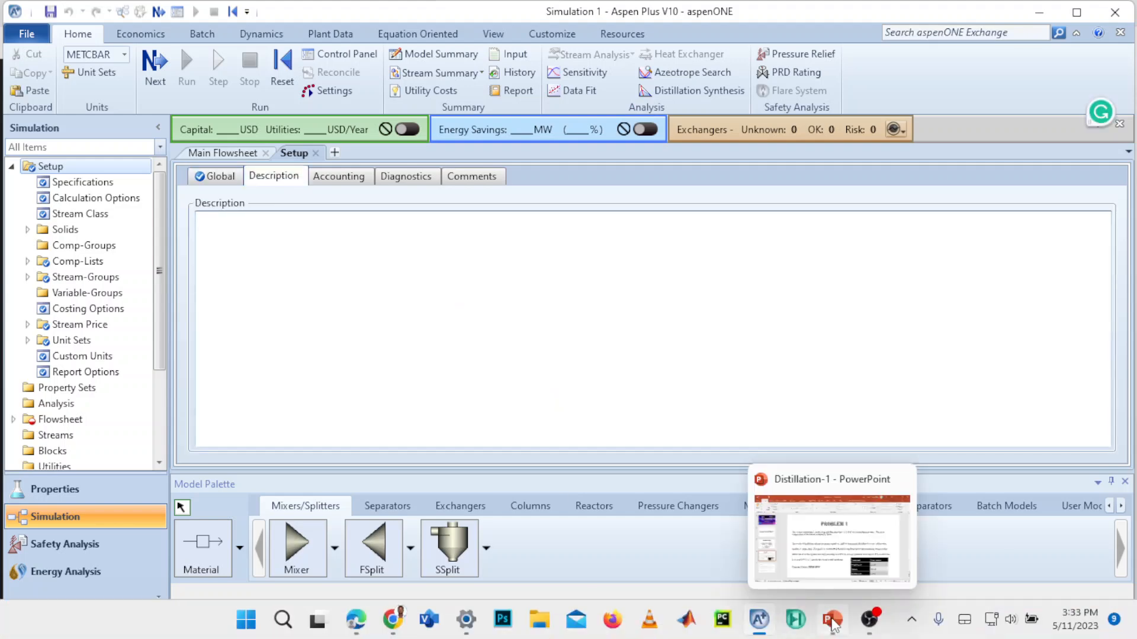
{"action": "left_click", "coordinate": [832, 620]}
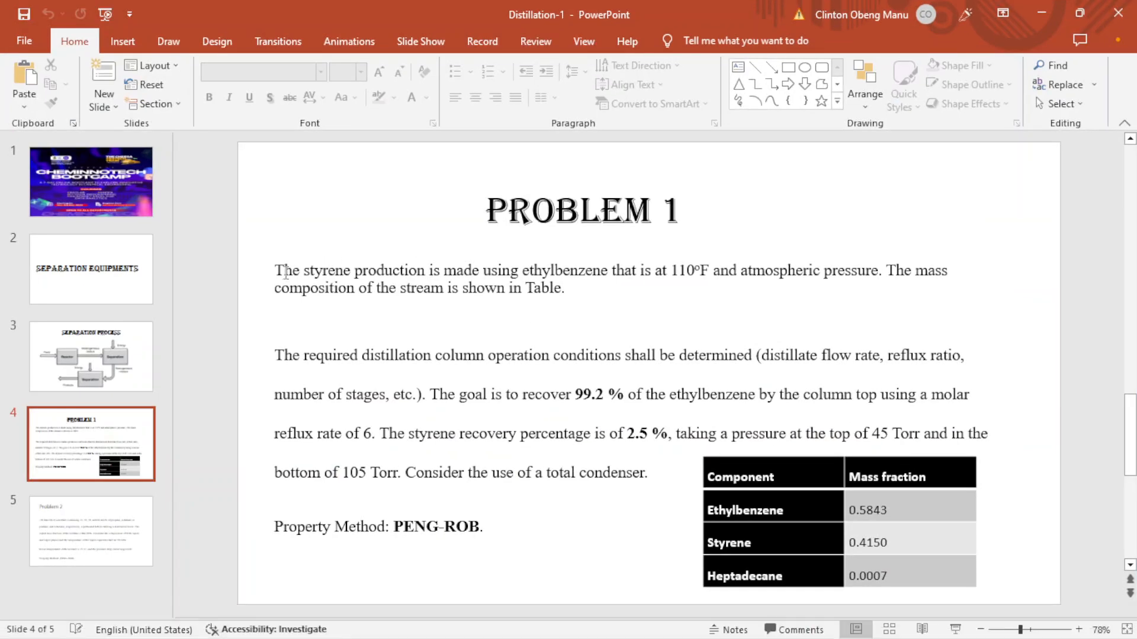
{"action": "left_click", "coordinate": [284, 276]}
{"action": "key", "text": "ctrl+a"}
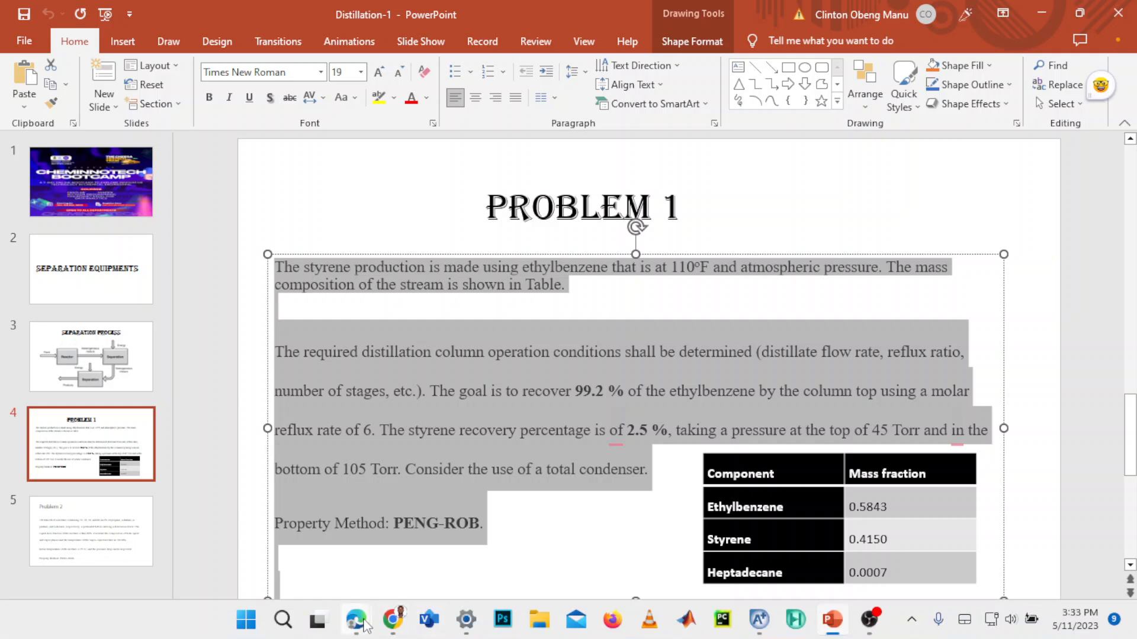
{"action": "mouse_move", "coordinate": [361, 623]}
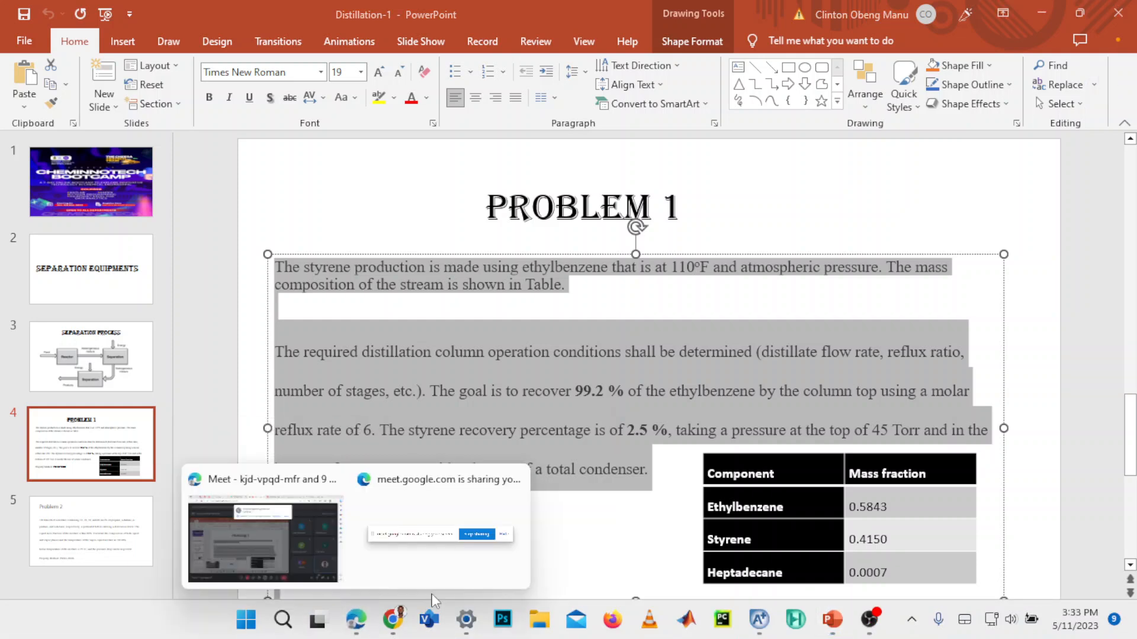
- Switch back to Aspen Plus, paste the problem statement as the description with the property method on its own line, and close the setup form
{"action": "left_click", "coordinate": [759, 620]}
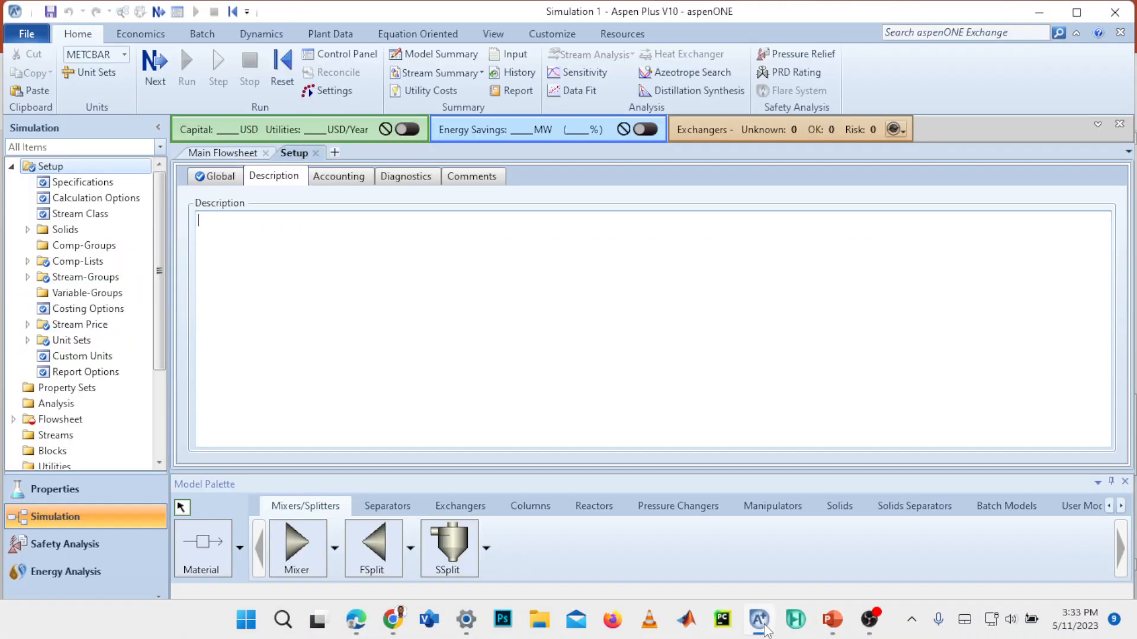
{"action": "key", "text": "ctrl+v"}
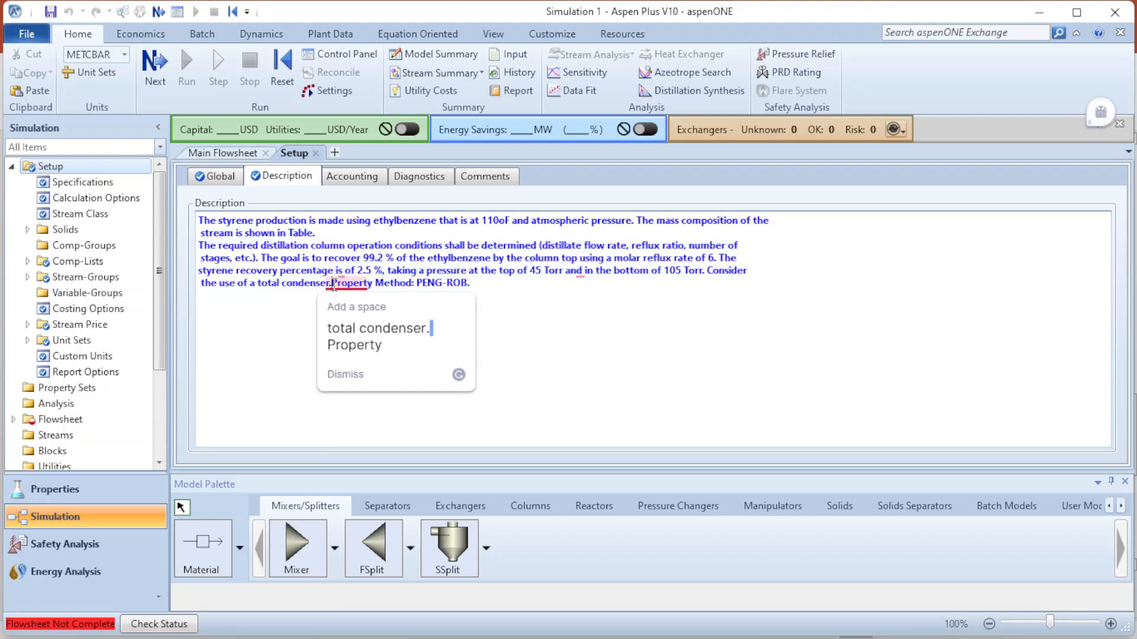
{"action": "left_click", "coordinate": [332, 283]}
{"action": "key", "text": "Return"}
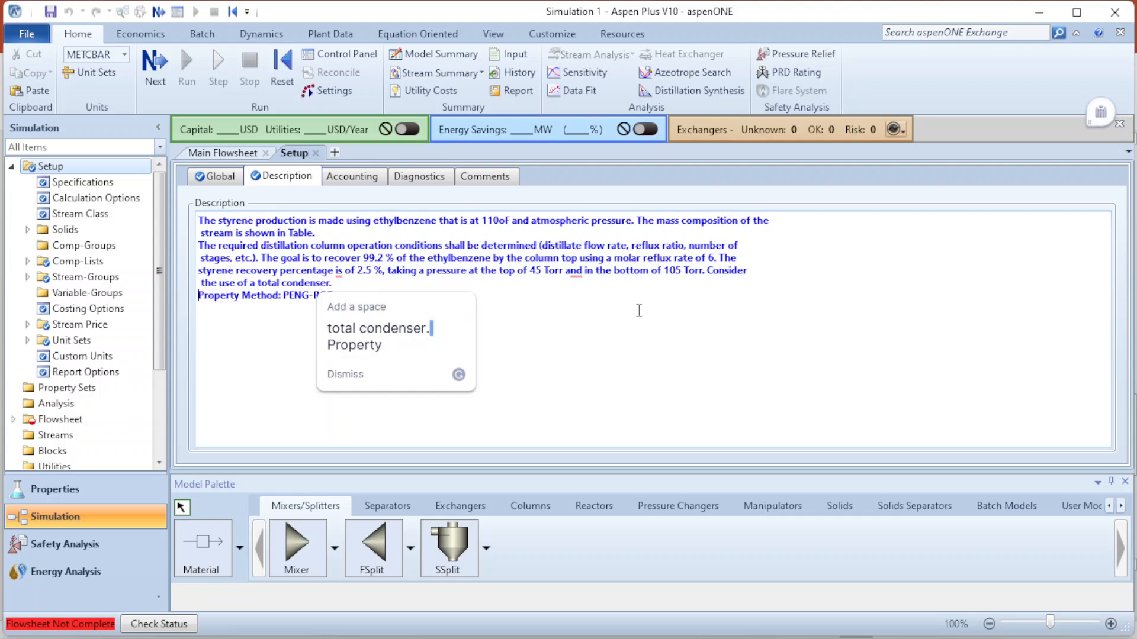
{"action": "left_click", "coordinate": [643, 313]}
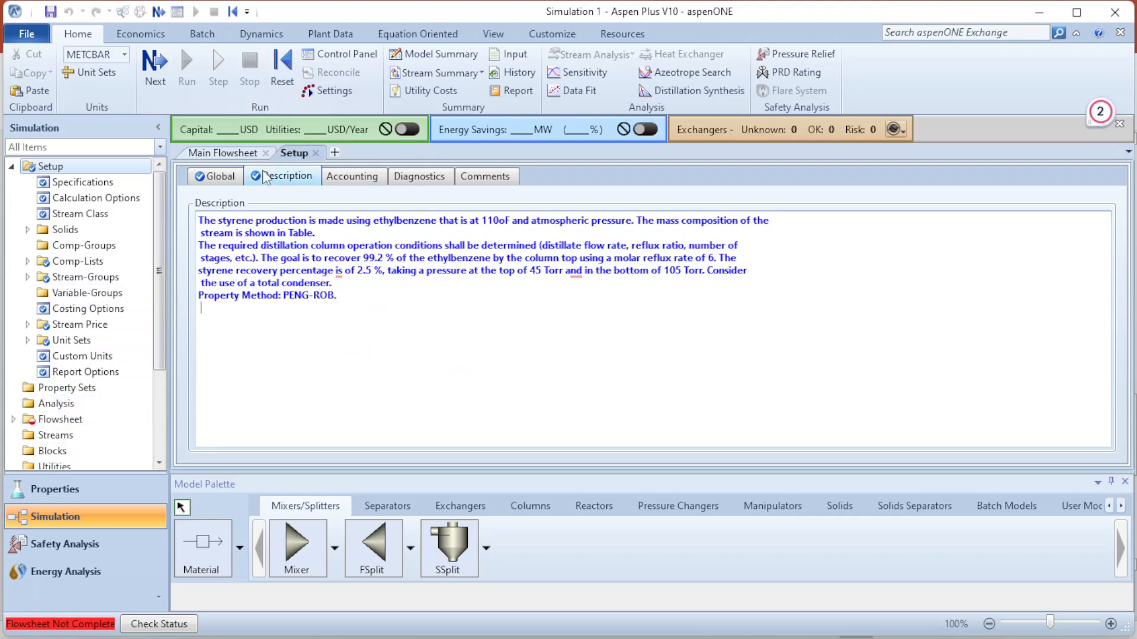
{"action": "left_click", "coordinate": [316, 153]}
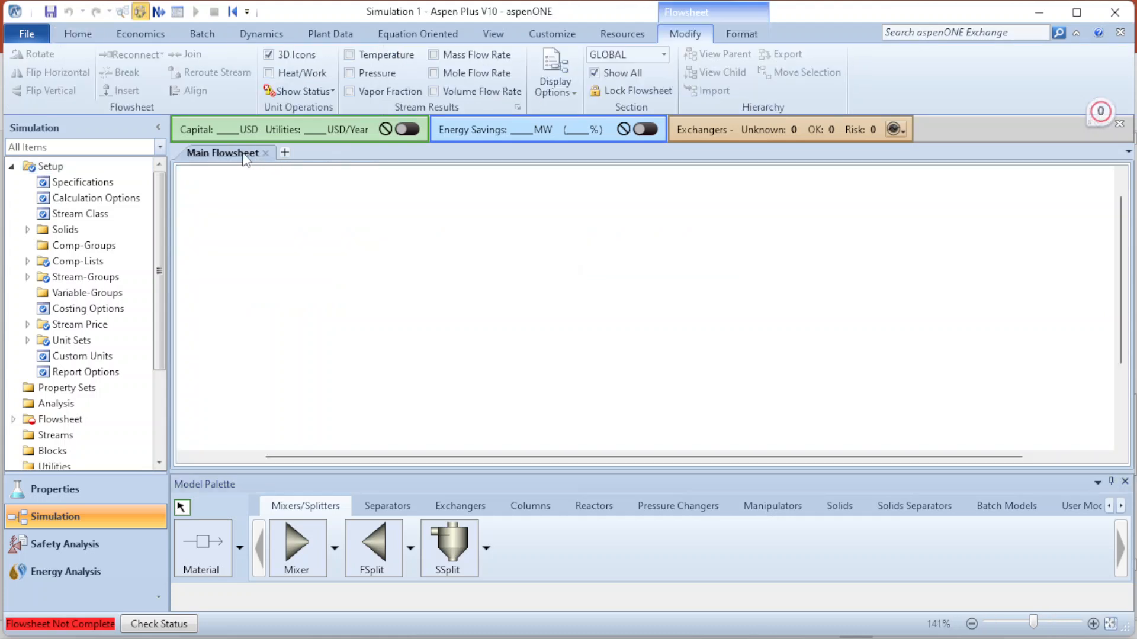
- Draw a horizontal material stream named FEED on the main flowsheet
{"action": "left_click", "coordinate": [216, 551]}
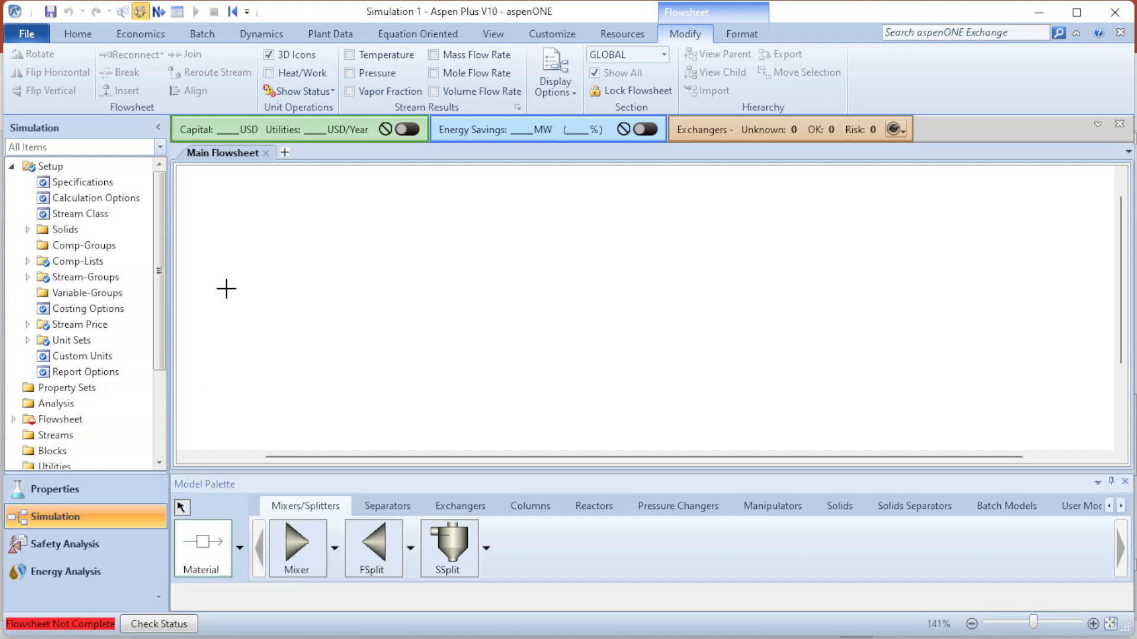
{"action": "left_click", "coordinate": [210, 274]}
{"action": "left_click", "coordinate": [388, 275]}
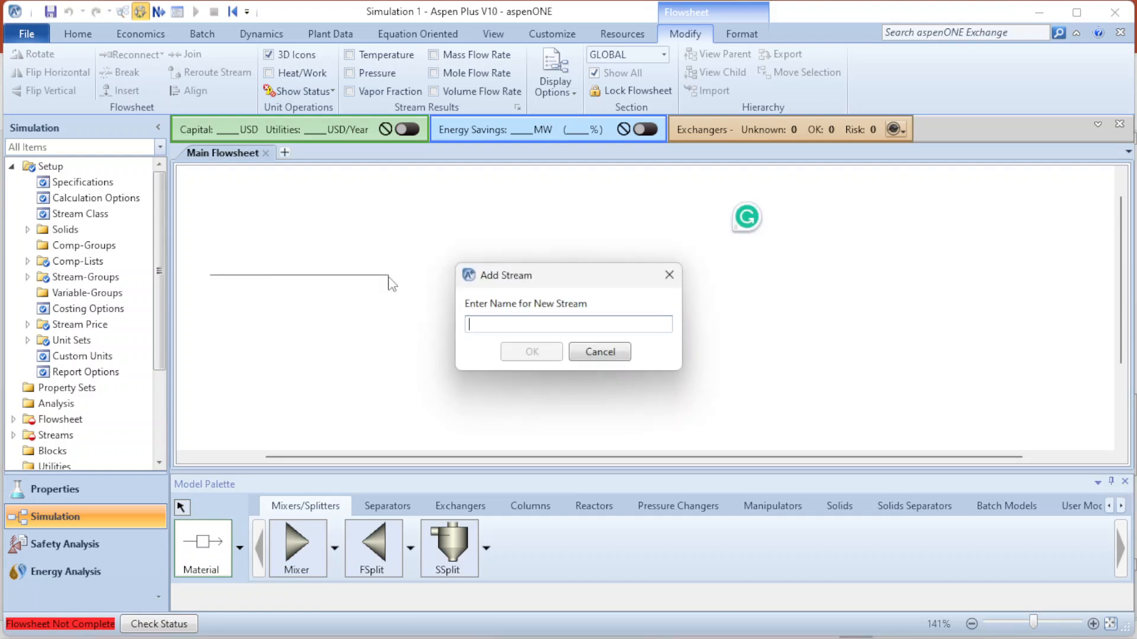
{"action": "type", "text": "FEED"}
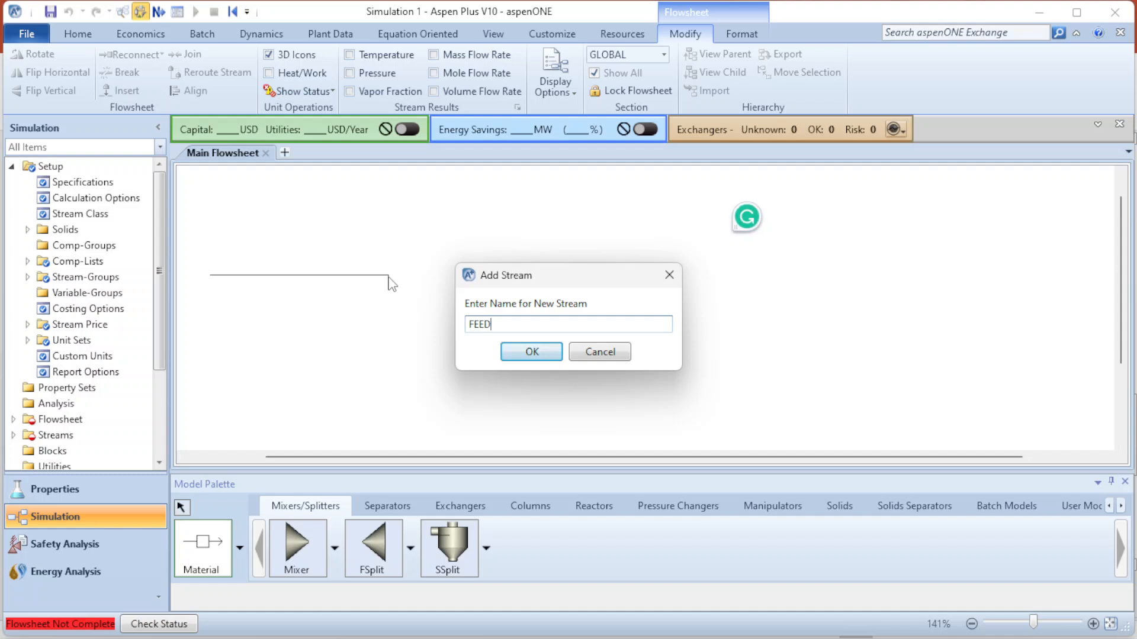
{"action": "key", "text": "Return"}
{"action": "right_click", "coordinate": [541, 306]}
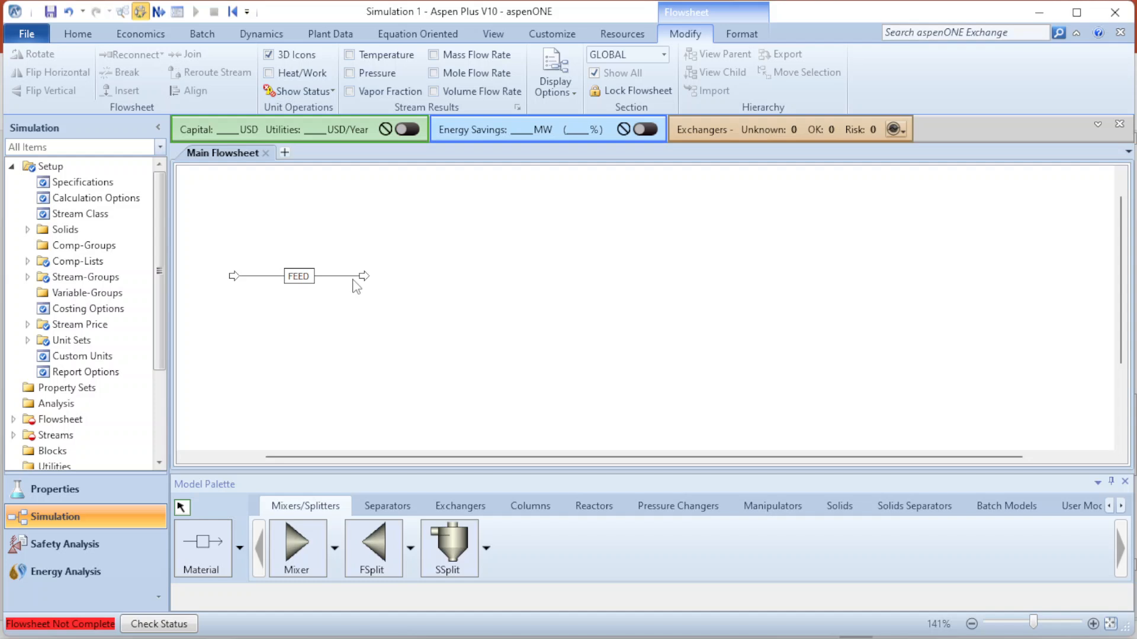
- Place a Dupl manipulator block named DUP-1 just past the outlet end of the FEED stream
{"action": "left_click", "coordinate": [785, 515]}
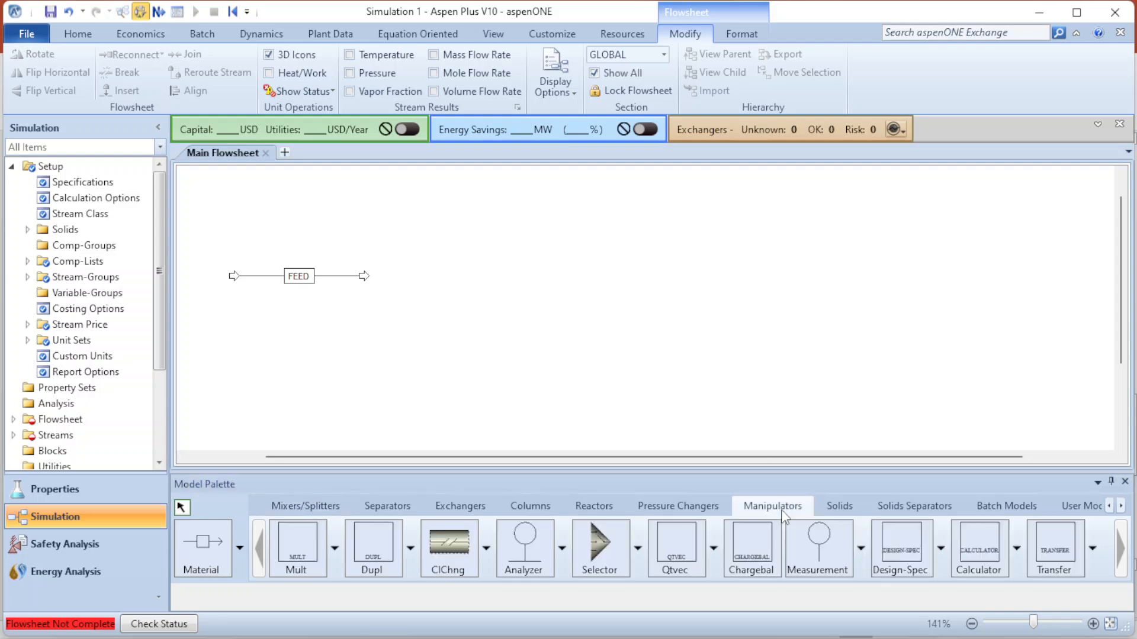
{"action": "left_click", "coordinate": [381, 567]}
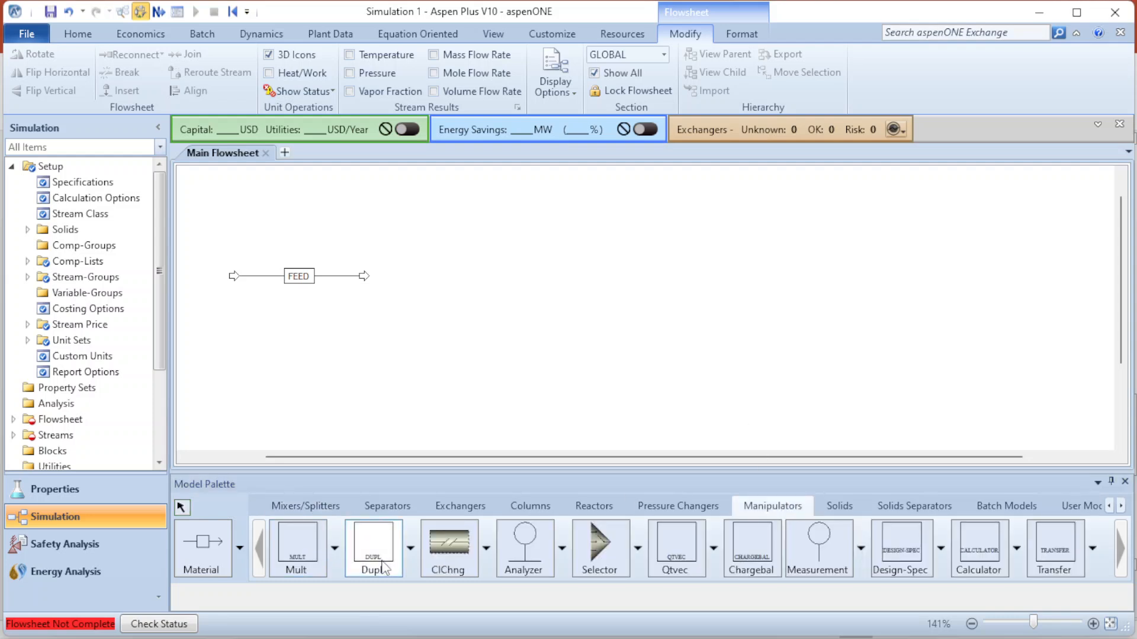
{"action": "left_click", "coordinate": [439, 275]}
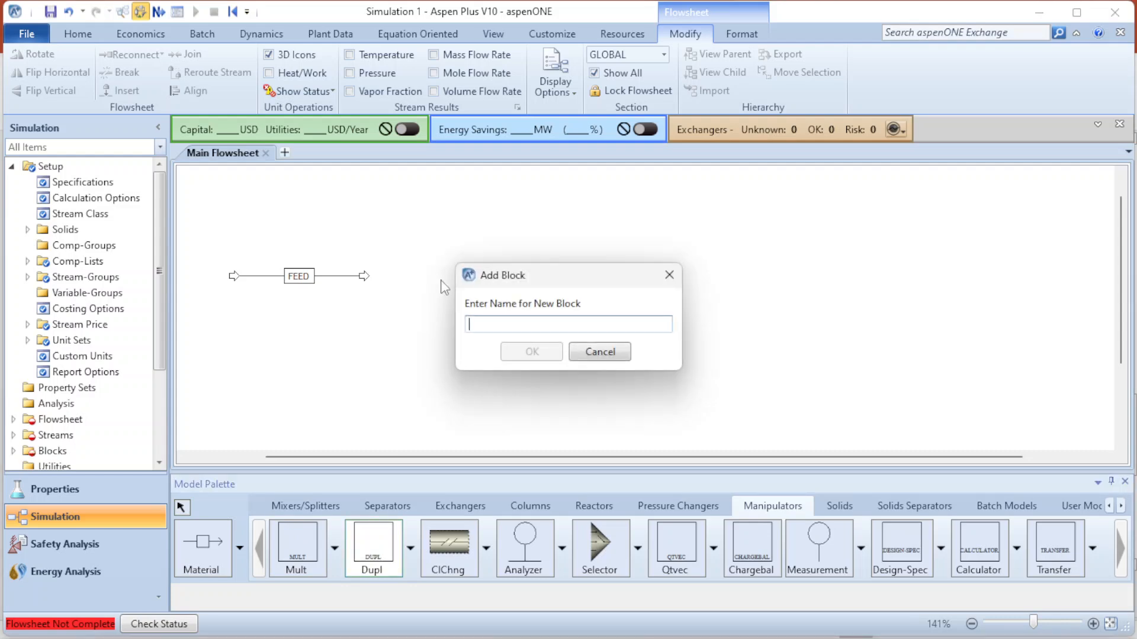
{"action": "type", "text": "DU"}
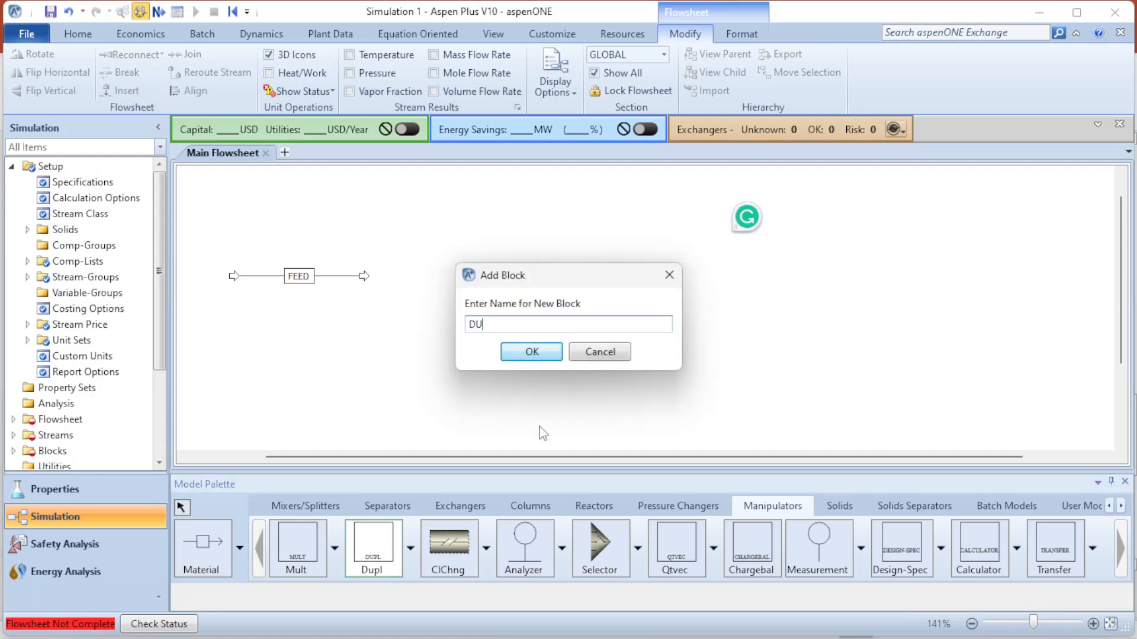
{"action": "type", "text": "P-1"}
{"action": "key", "text": "Return"}
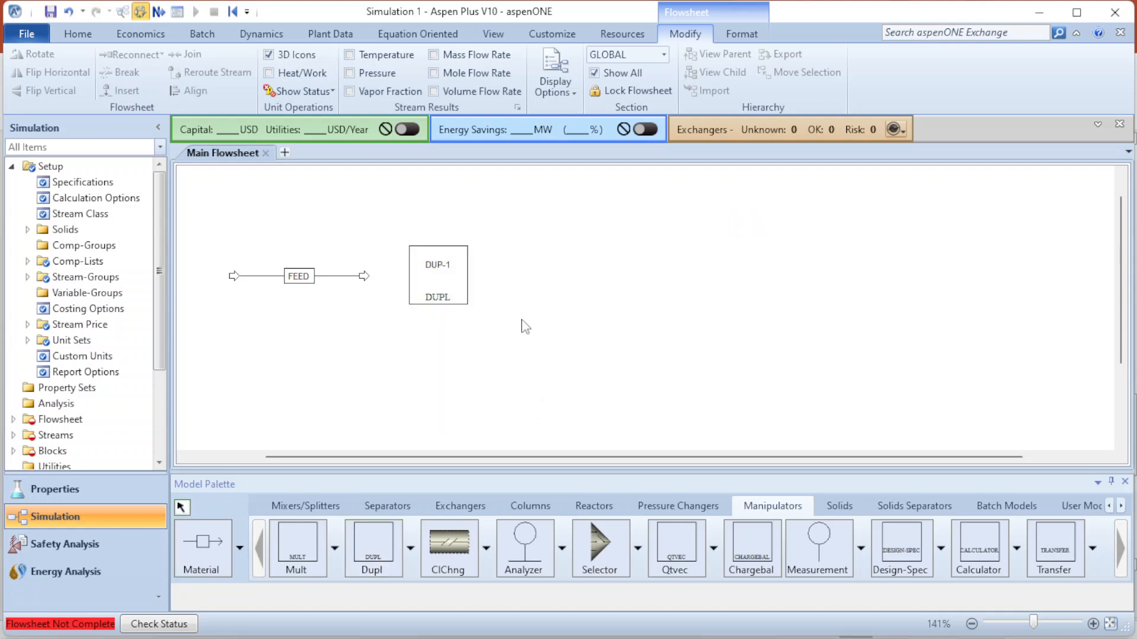
- Draw a material stream named F-1 from the DUP-1 product port, leaving from the top of the block
{"action": "left_click", "coordinate": [208, 534]}
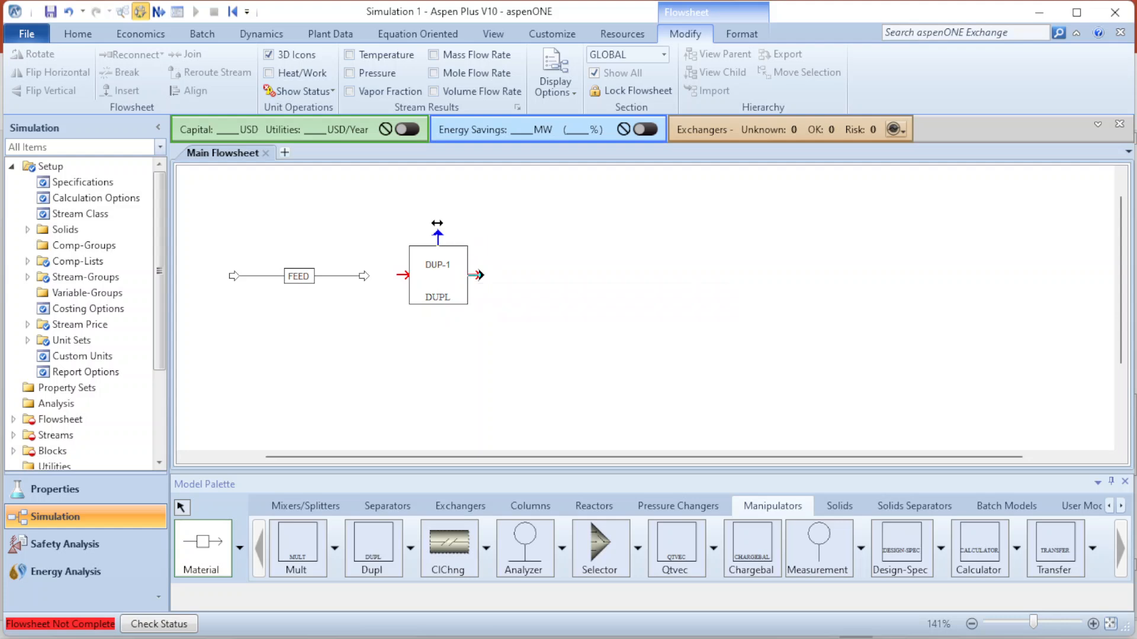
{"action": "left_click", "coordinate": [436, 224]}
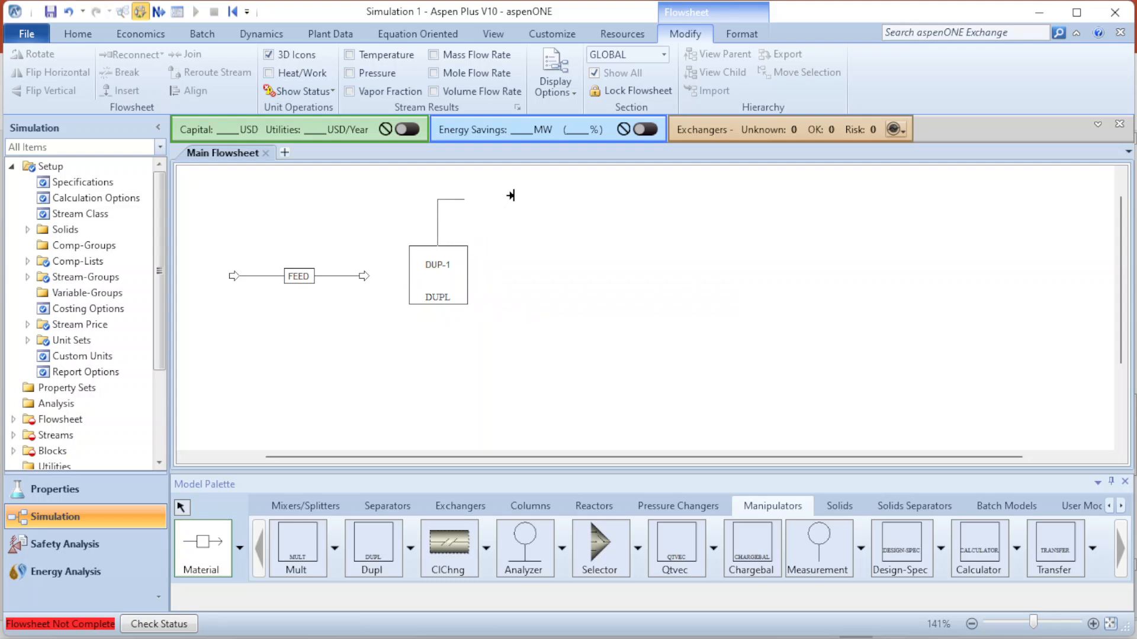
{"action": "left_click", "coordinate": [665, 206]}
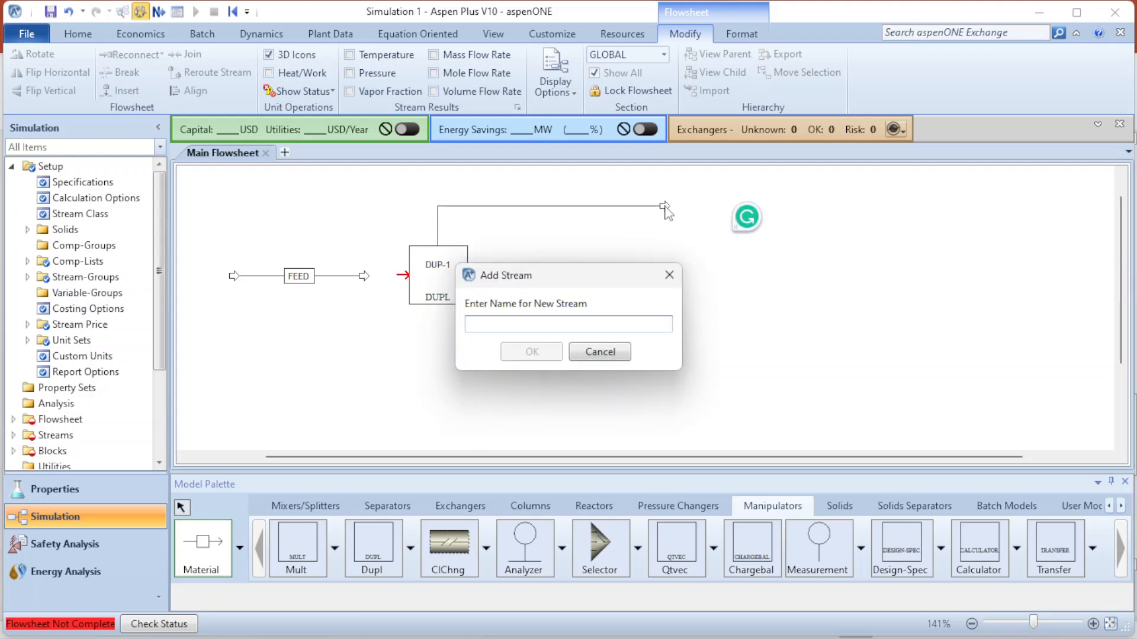
{"action": "type", "text": "F"}
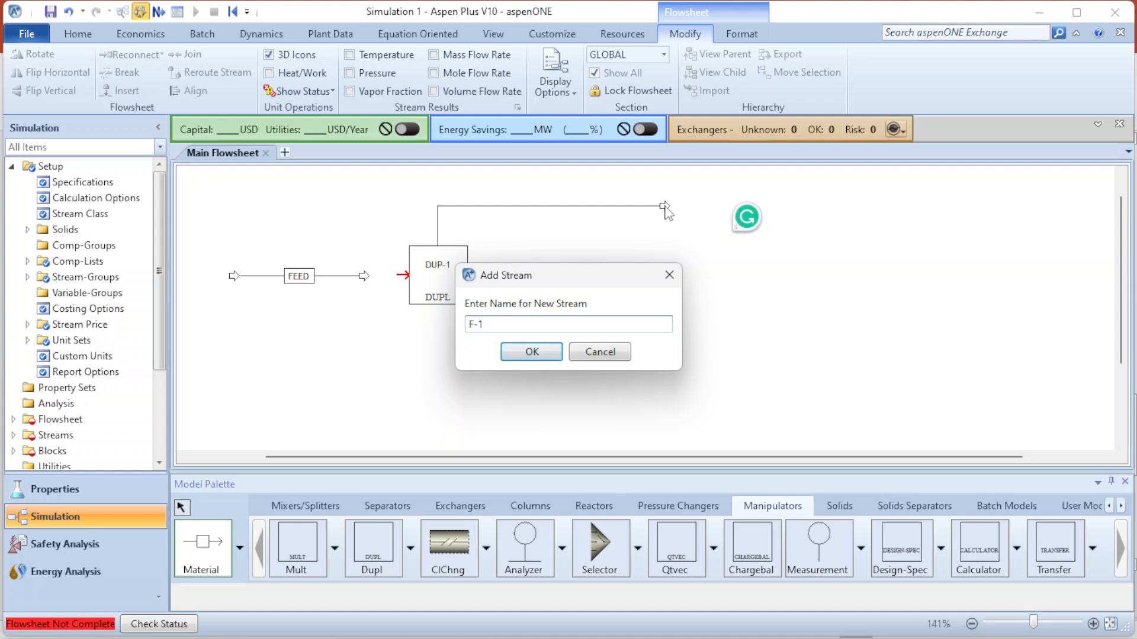
{"action": "type", "text": "-1"}
{"action": "key", "text": "Return"}
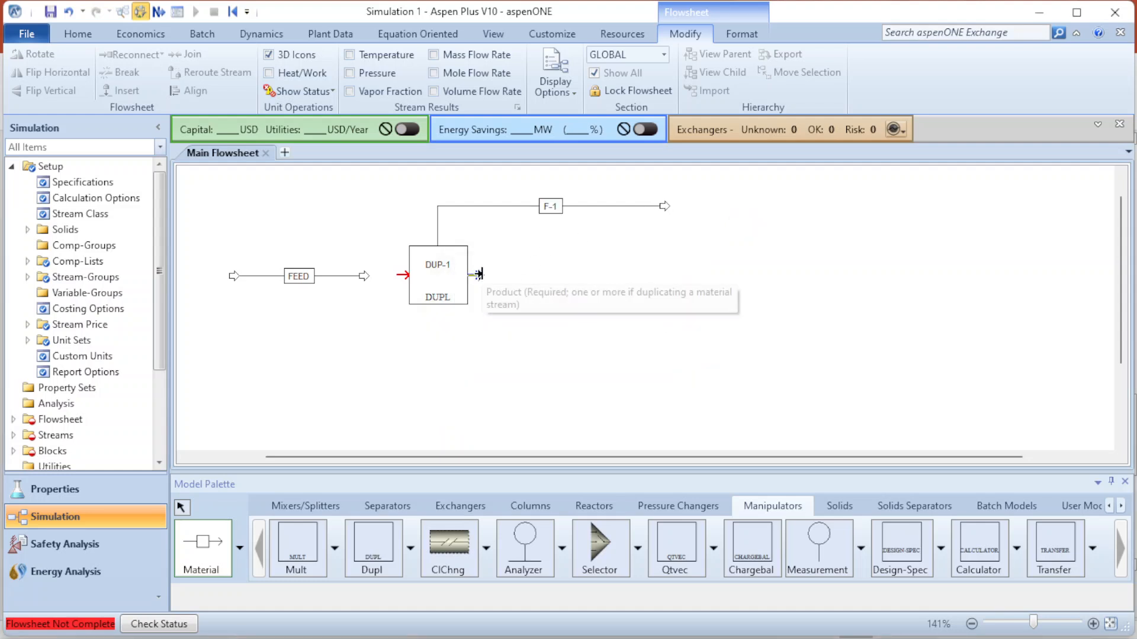
- Draw a second product stream named F-2 from DUP-1, routed below F-1, and finish stream drawing
{"action": "left_click", "coordinate": [479, 274]}
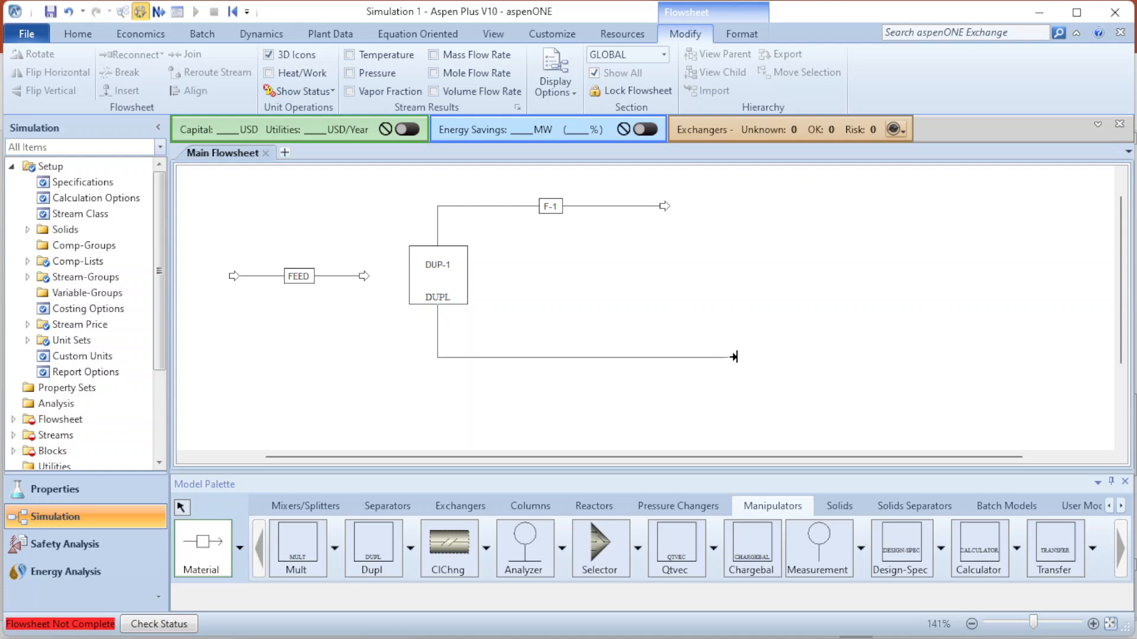
{"action": "left_click", "coordinate": [811, 382]}
{"action": "type", "text": "F"}
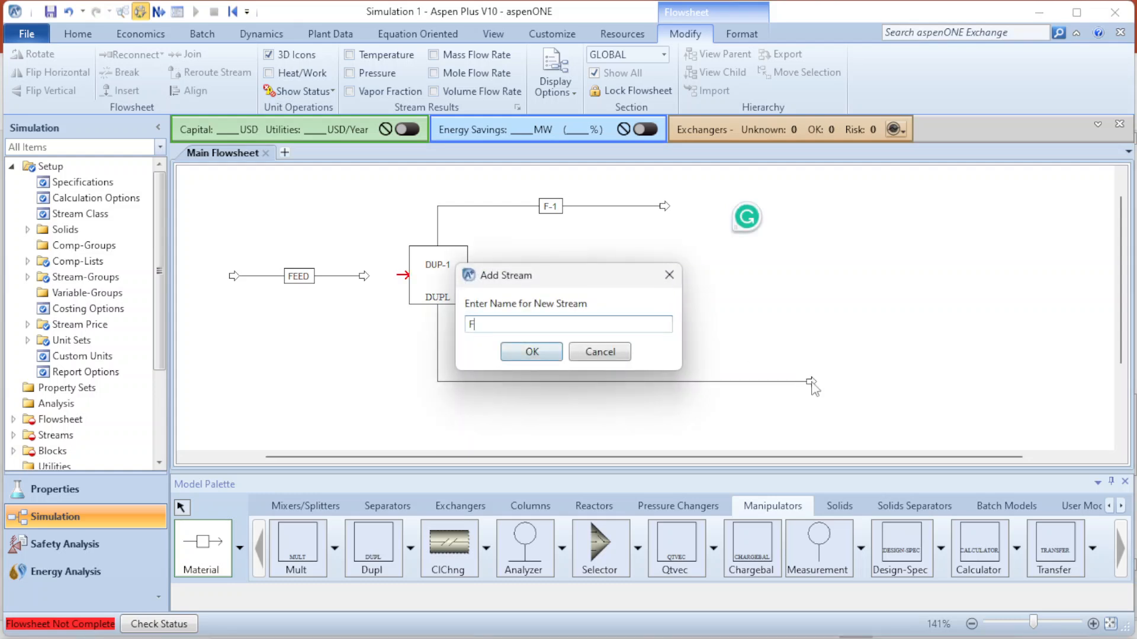
{"action": "type", "text": "-2"}
{"action": "key", "text": "Return"}
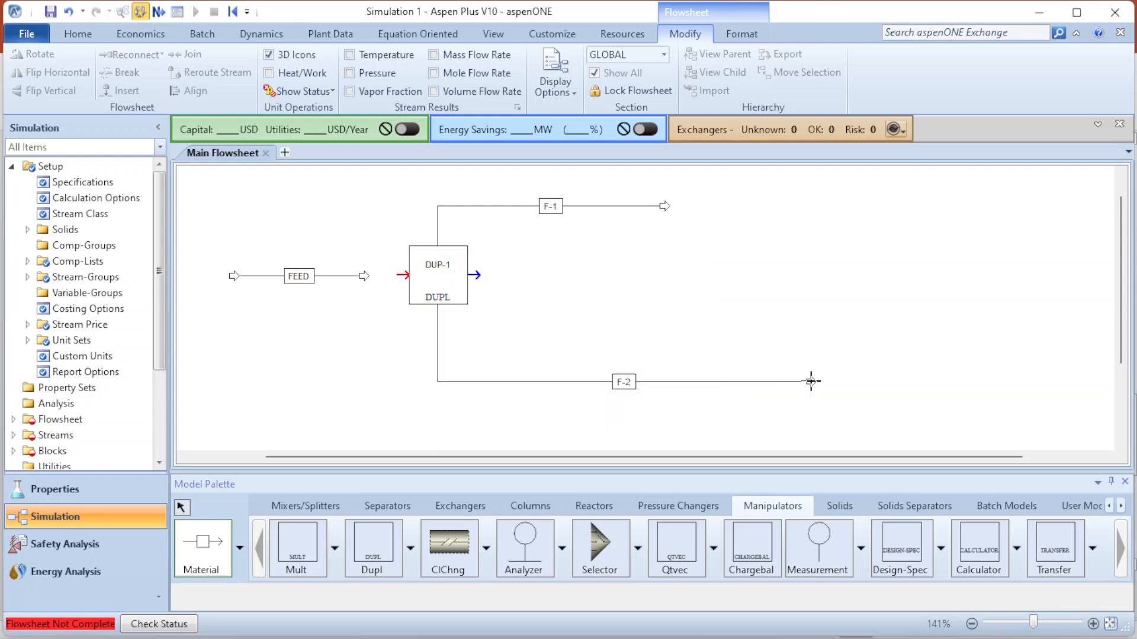
{"action": "right_click", "coordinate": [645, 338]}
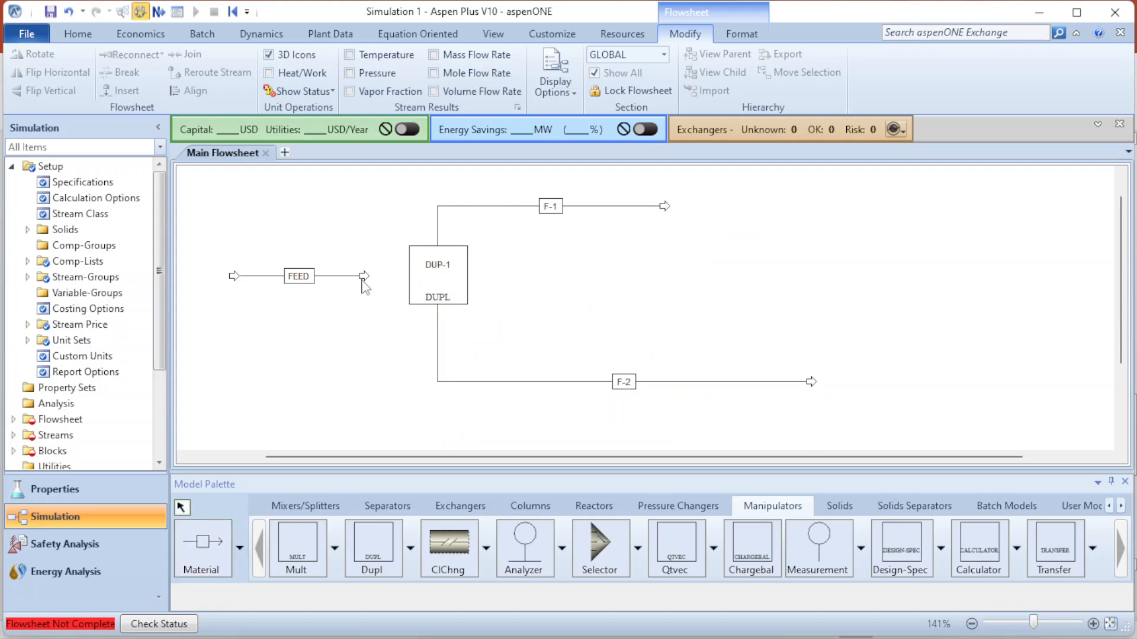
- Connect the outlet end of the FEED stream to the DUP-1 inlet and advance to the FEED input form
{"action": "left_click_drag", "start_coordinate": [365, 281], "coordinate": [405, 281]}
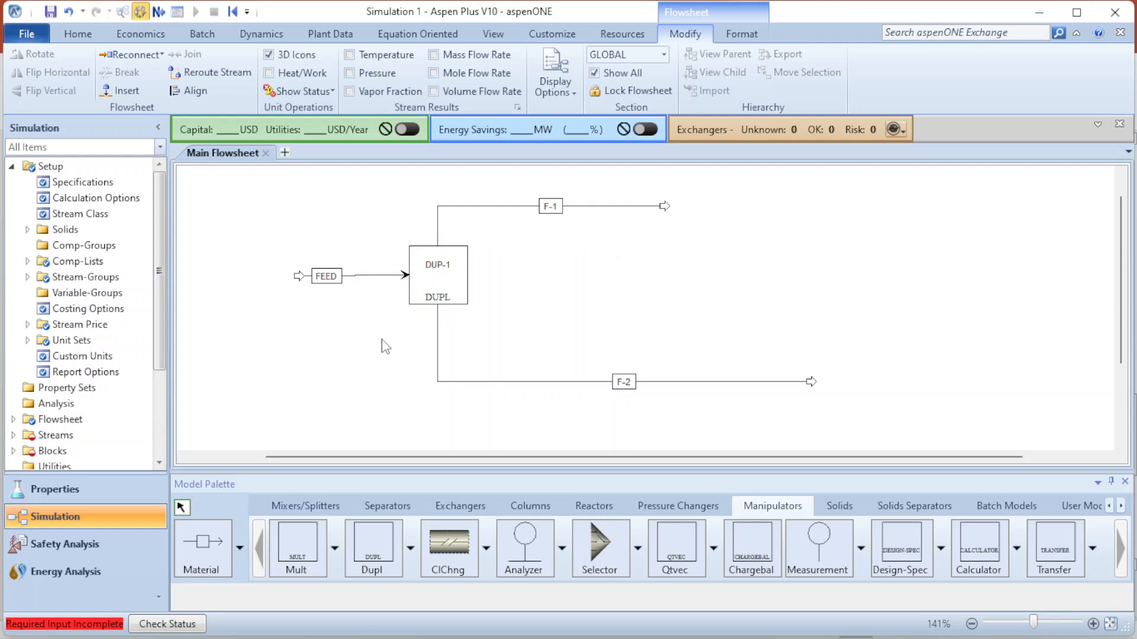
{"action": "left_click", "coordinate": [163, 10]}
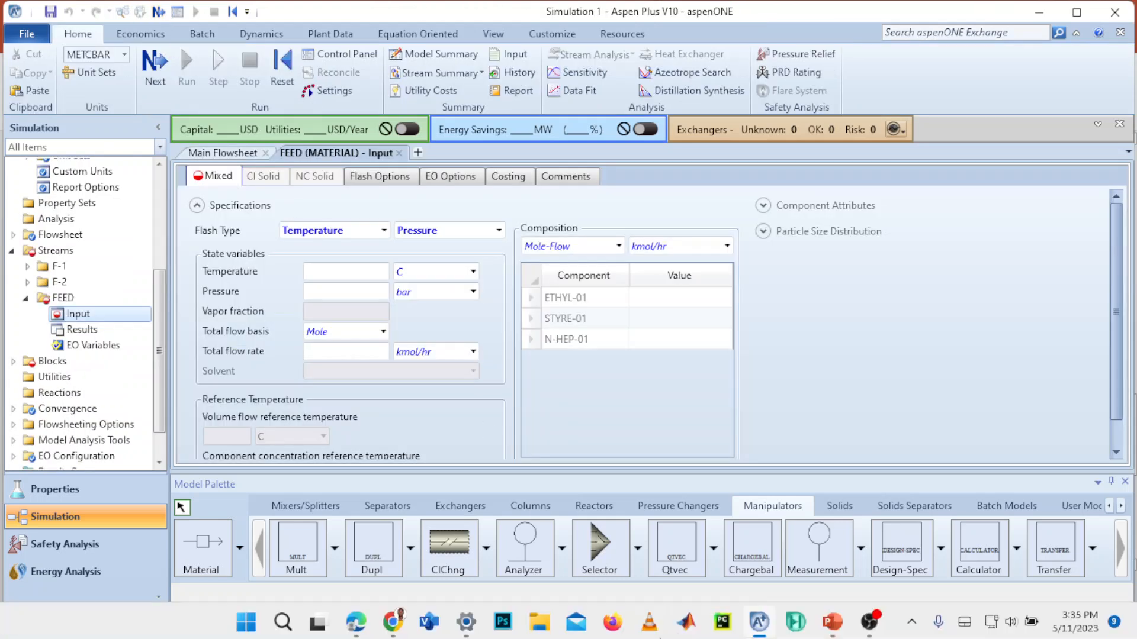
- Check the feed conditions on the Problem 1 slide in PowerPoint, return to Aspen Plus and set FEED to 110 F and 1 atm
{"action": "left_click", "coordinate": [835, 629]}
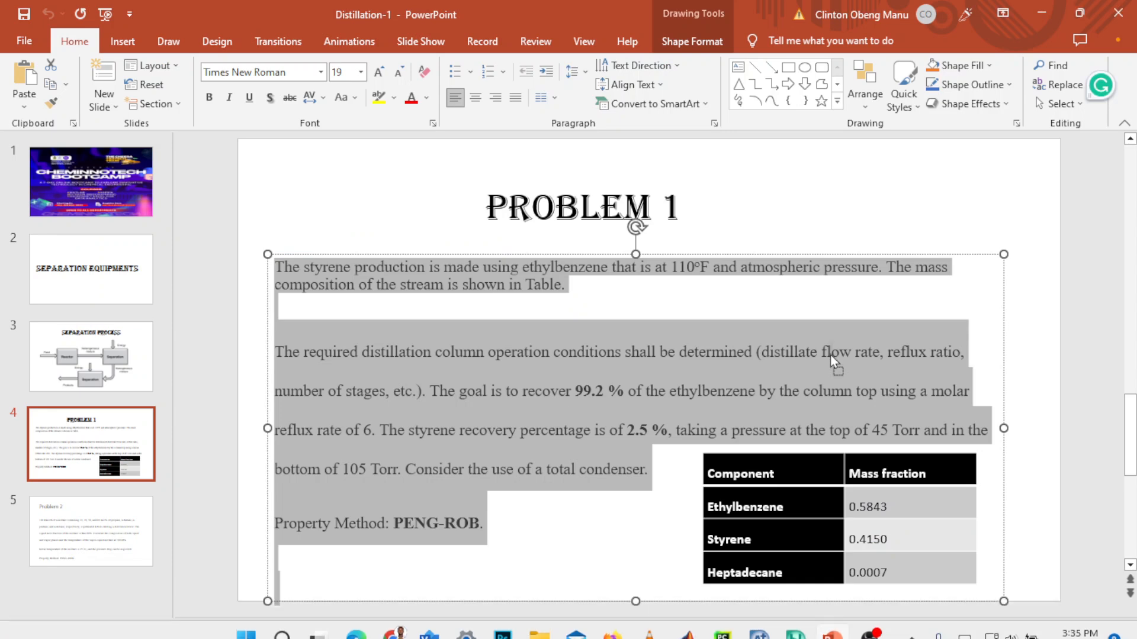
{"action": "left_click", "coordinate": [834, 358]}
{"action": "mouse_move", "coordinate": [620, 415]}
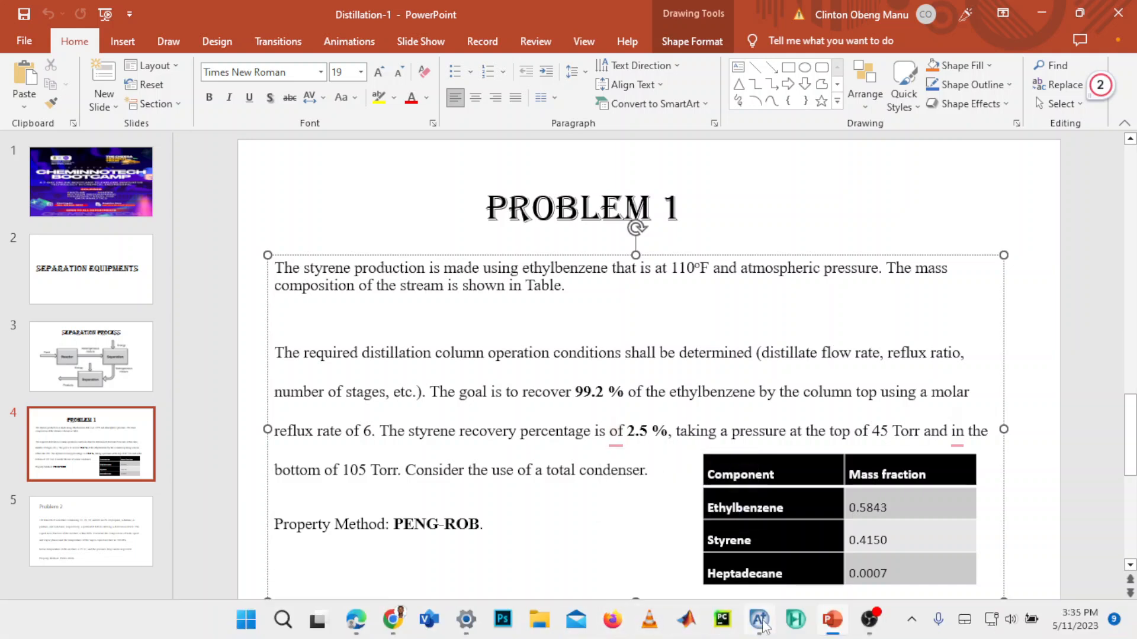
{"action": "left_click", "coordinate": [760, 621]}
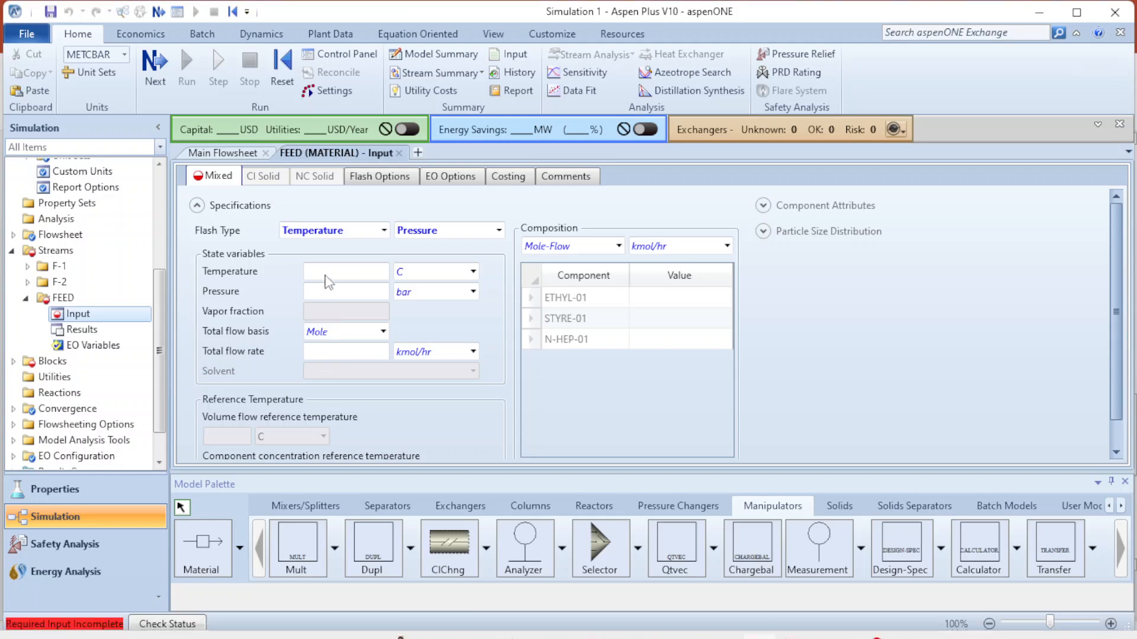
{"action": "left_click", "coordinate": [331, 270]}
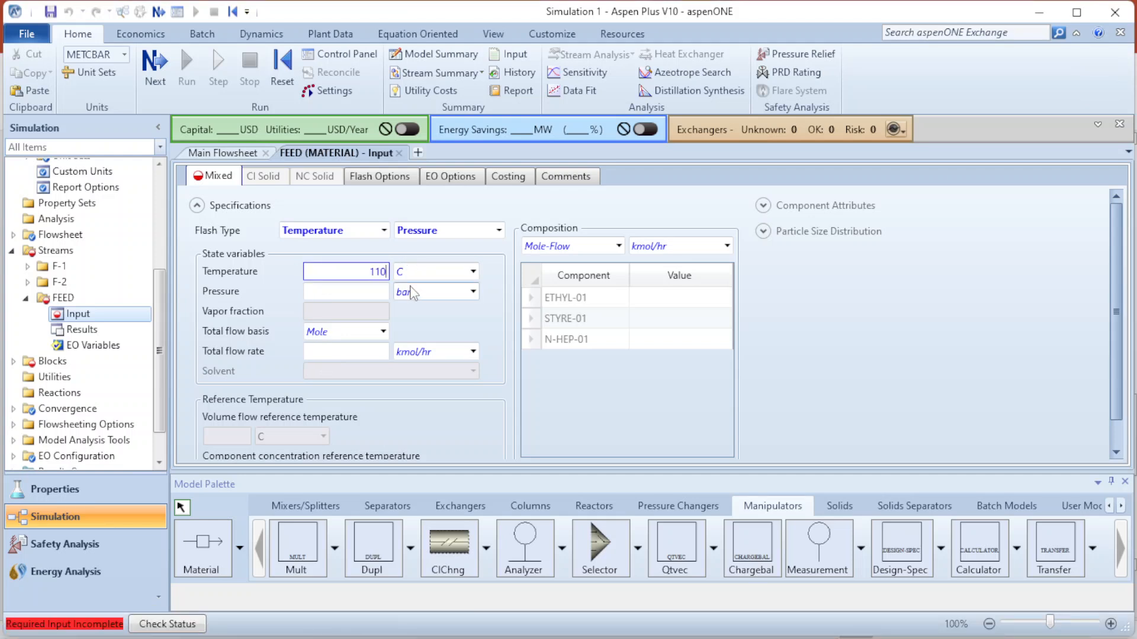
{"action": "left_click", "coordinate": [418, 273]}
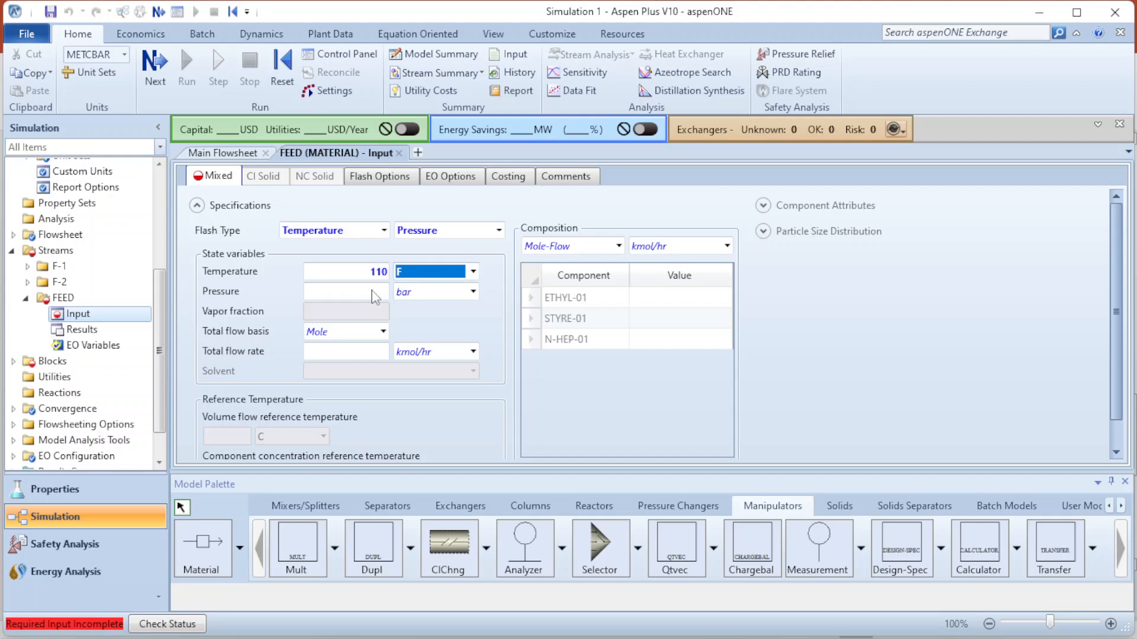
{"action": "left_click", "coordinate": [371, 290]}
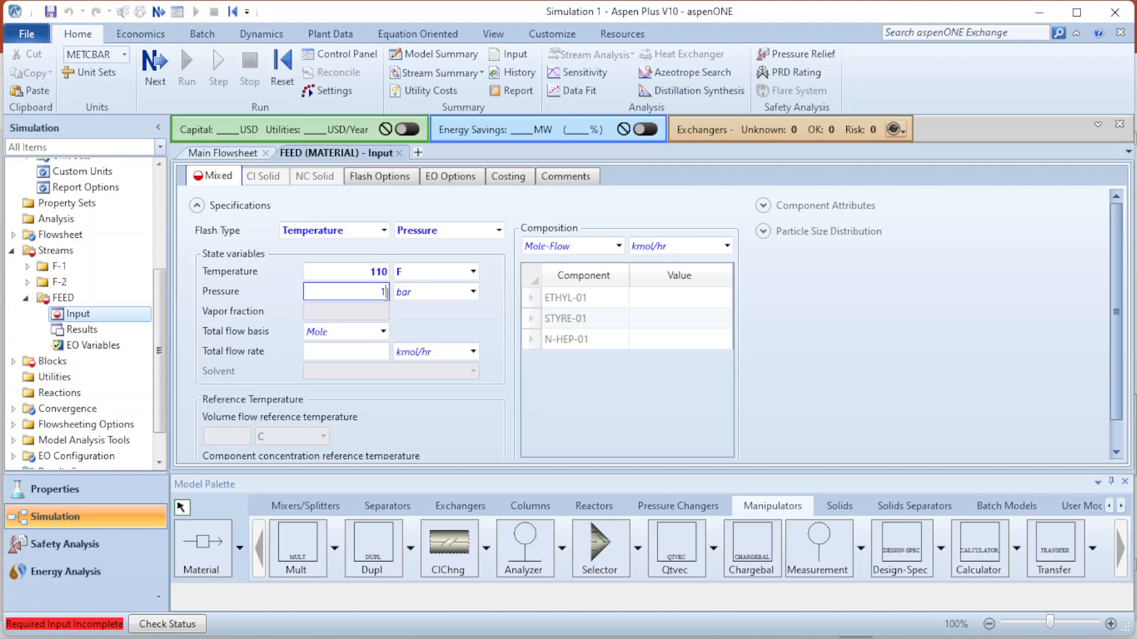
{"action": "left_click", "coordinate": [413, 295]}
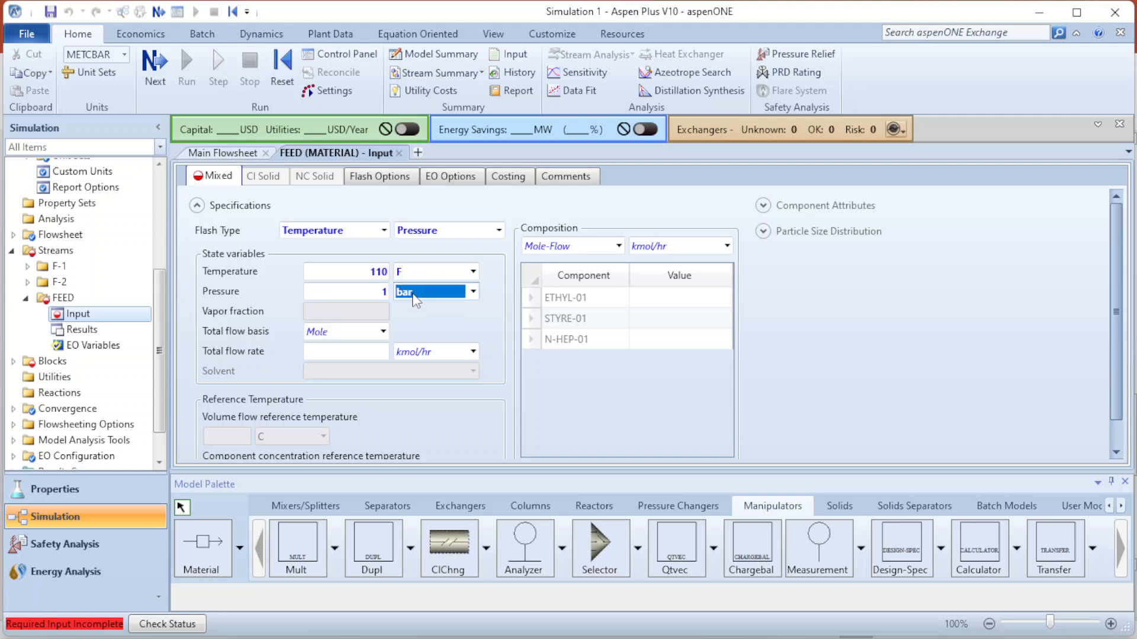
{"action": "left_click", "coordinate": [638, 434]}
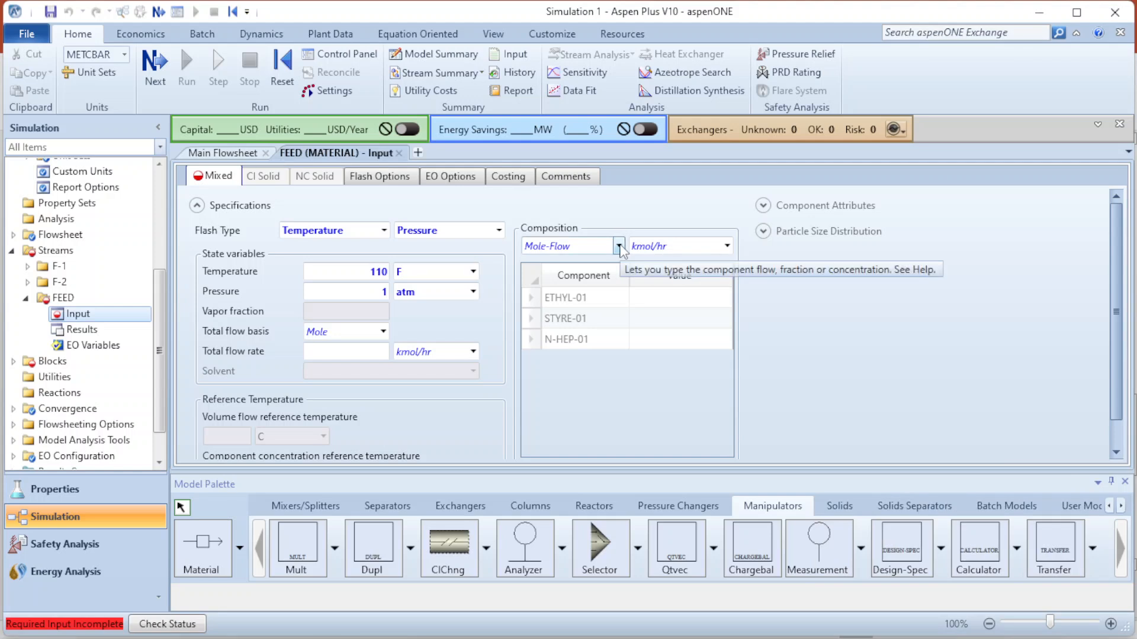
- Set the FEED composition basis to Mole-Frac, then switch to PowerPoint and copy the three mass fraction values from the Problem 1 table
{"action": "left_click", "coordinate": [619, 246]}
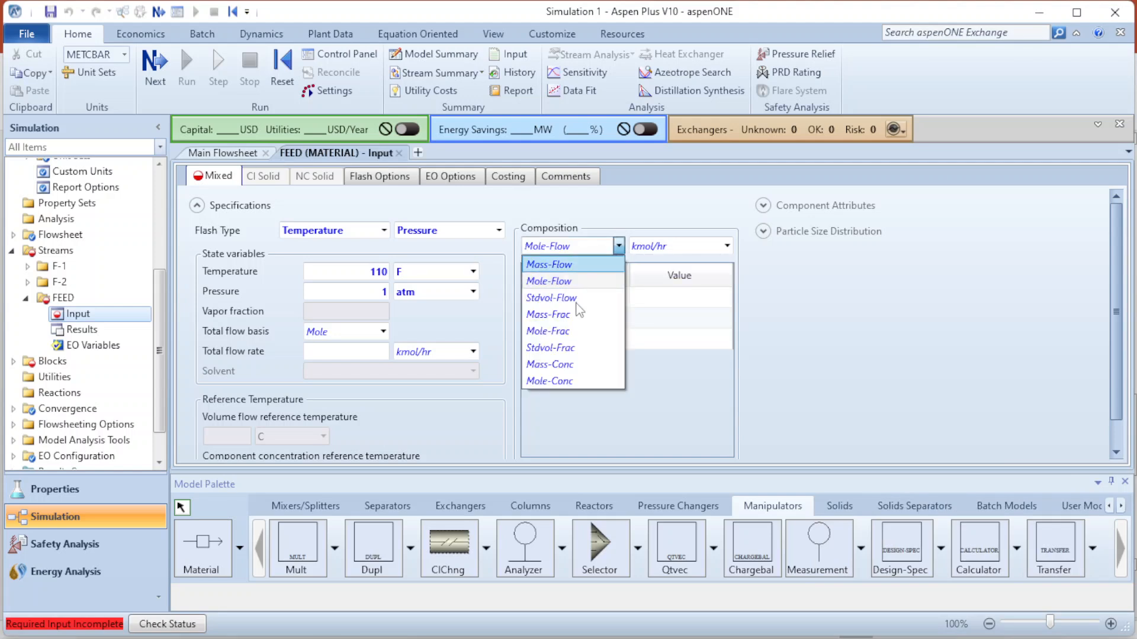
{"action": "left_click", "coordinate": [564, 335]}
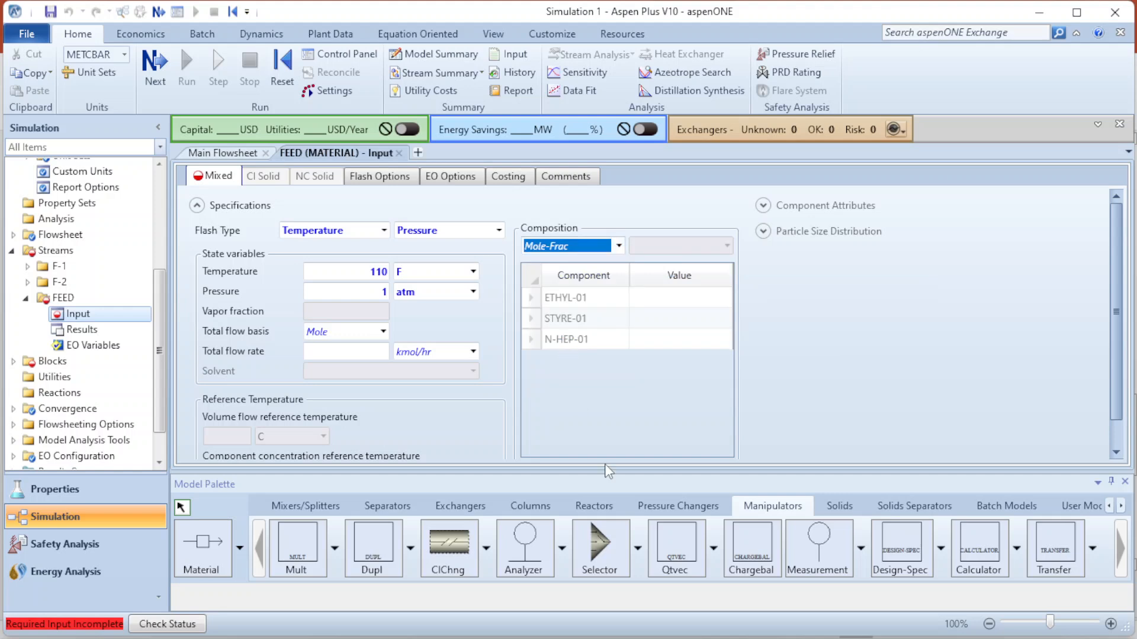
{"action": "mouse_move", "coordinate": [782, 626]}
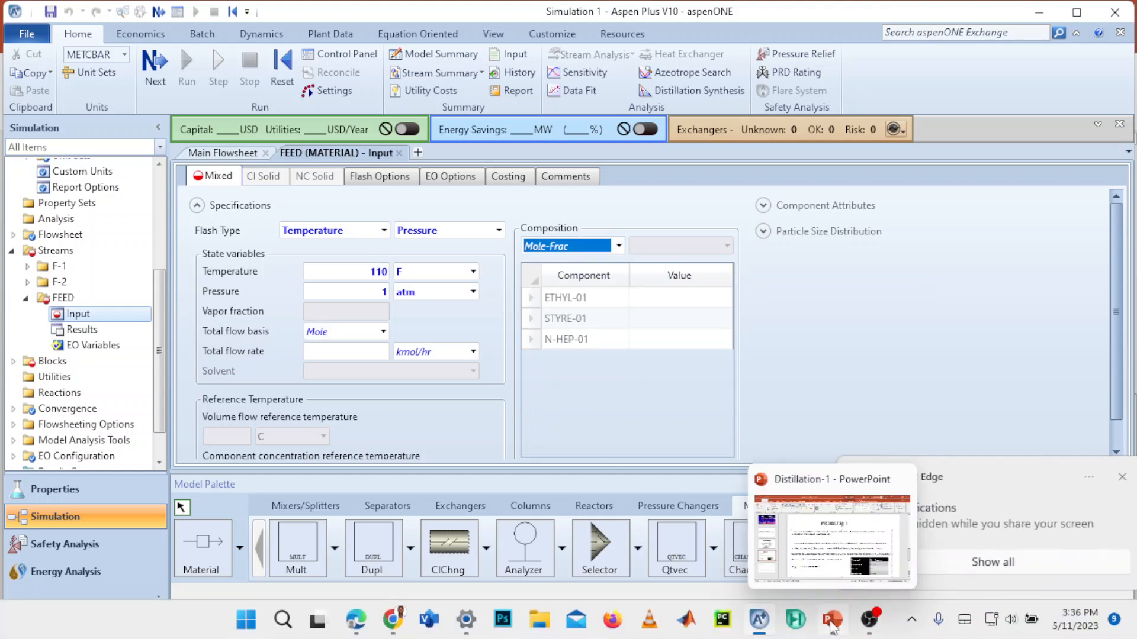
{"action": "left_click", "coordinate": [858, 550]}
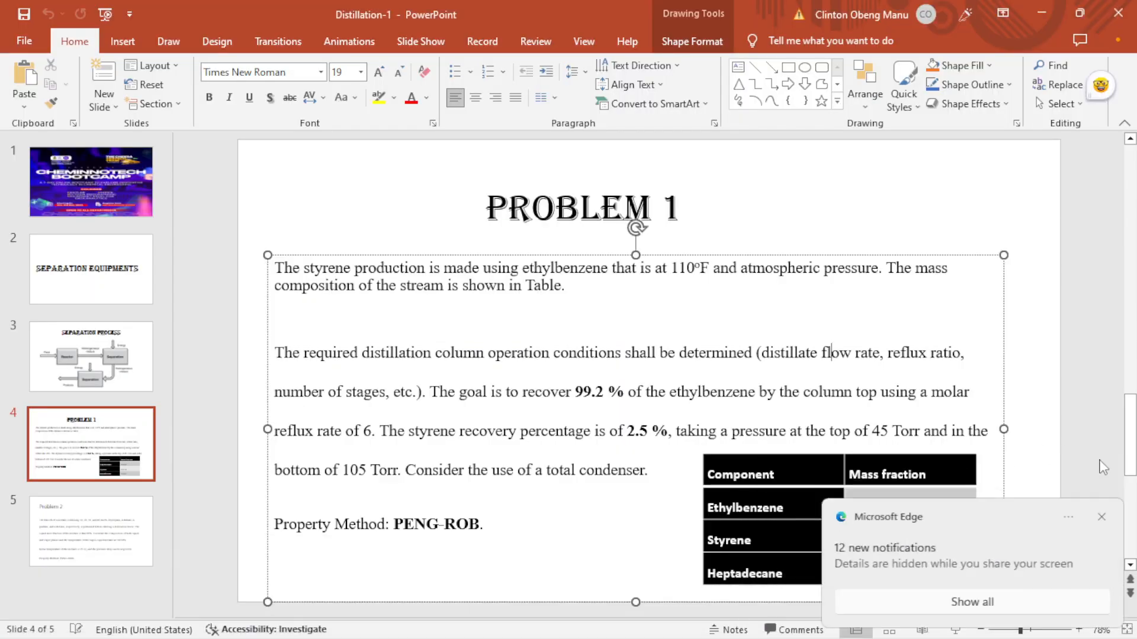
{"action": "left_click", "coordinate": [1101, 520]}
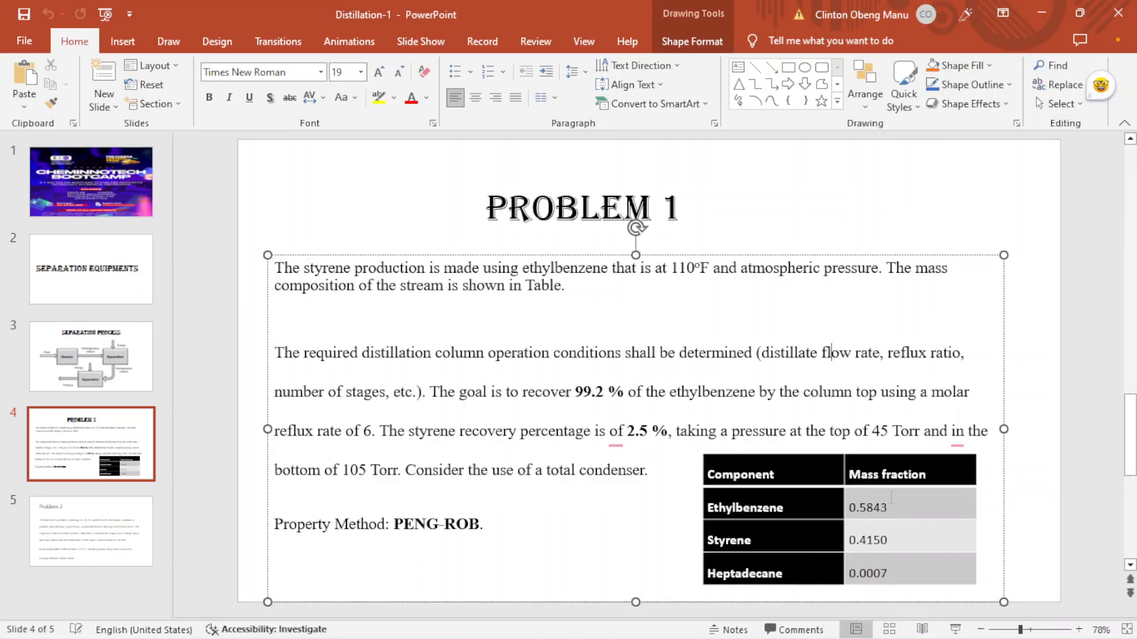
{"action": "left_click", "coordinate": [853, 509]}
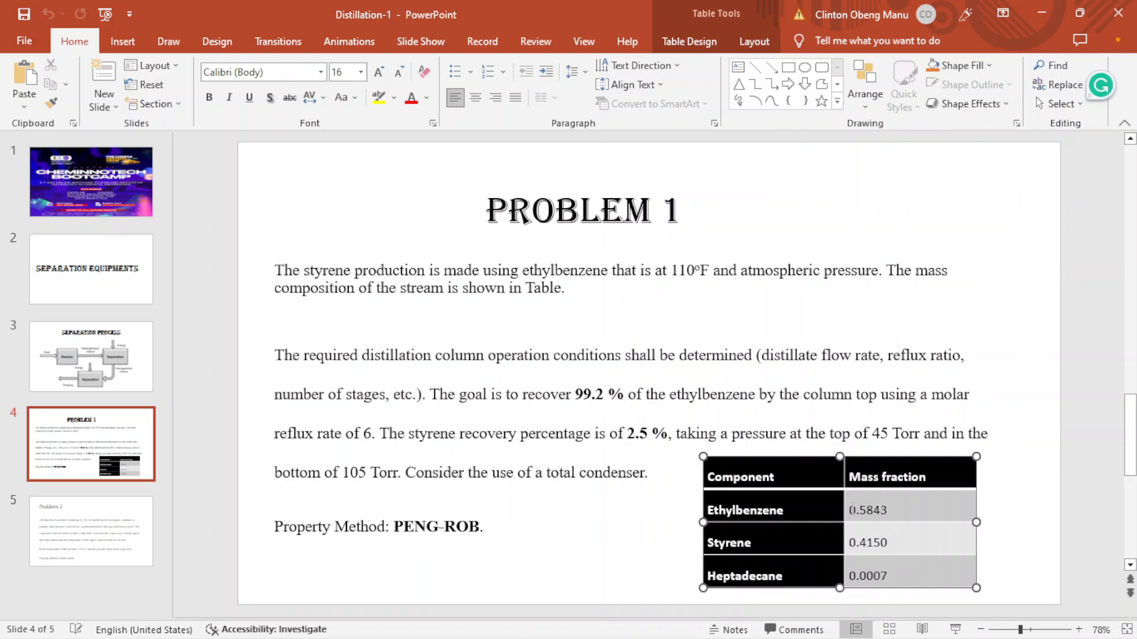
{"action": "left_click_drag", "start_coordinate": [858, 519], "coordinate": [879, 577]}
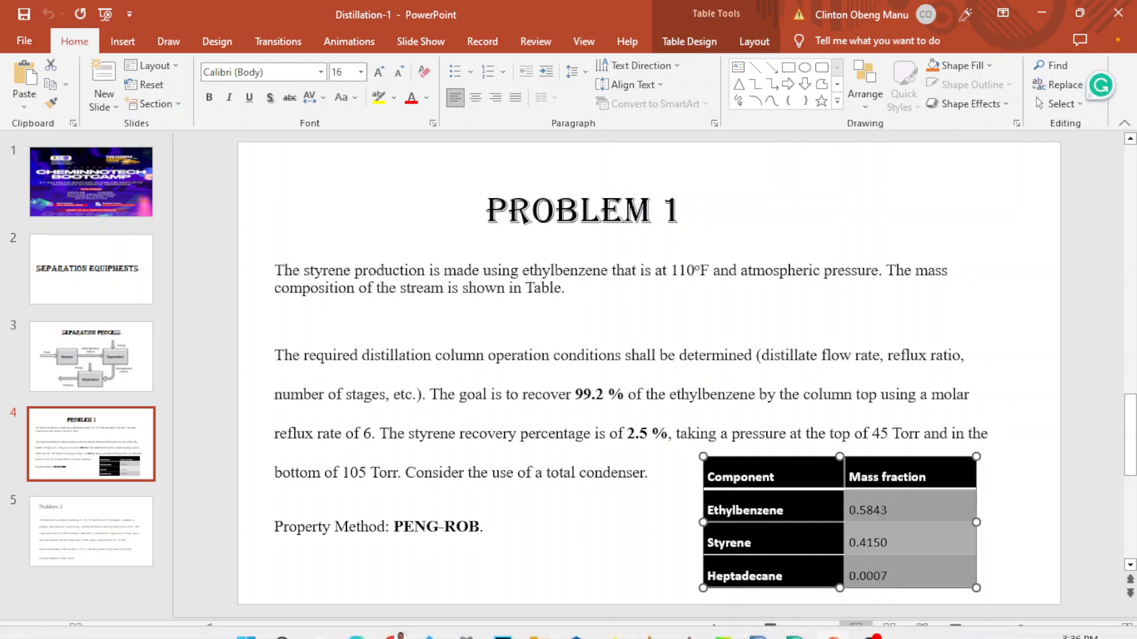
- Switch back to Aspen Plus, try to paste the copied fractions into the FEED composition values, and dismiss the error message
{"action": "mouse_move", "coordinate": [772, 626]}
{"action": "left_click", "coordinate": [761, 568]}
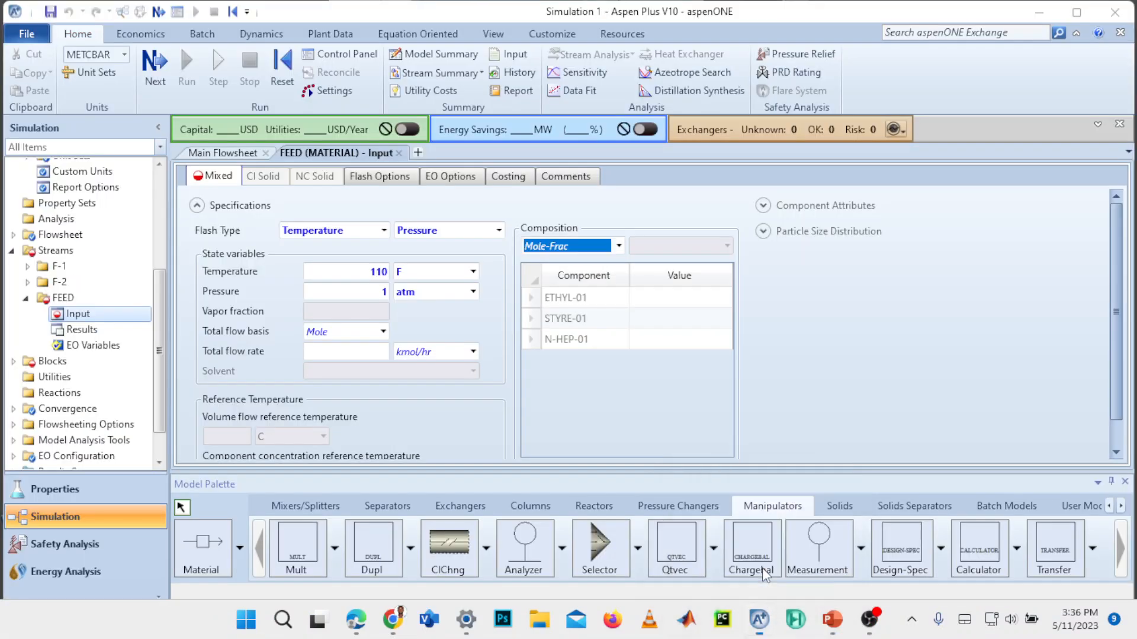
{"action": "left_click", "coordinate": [674, 298]}
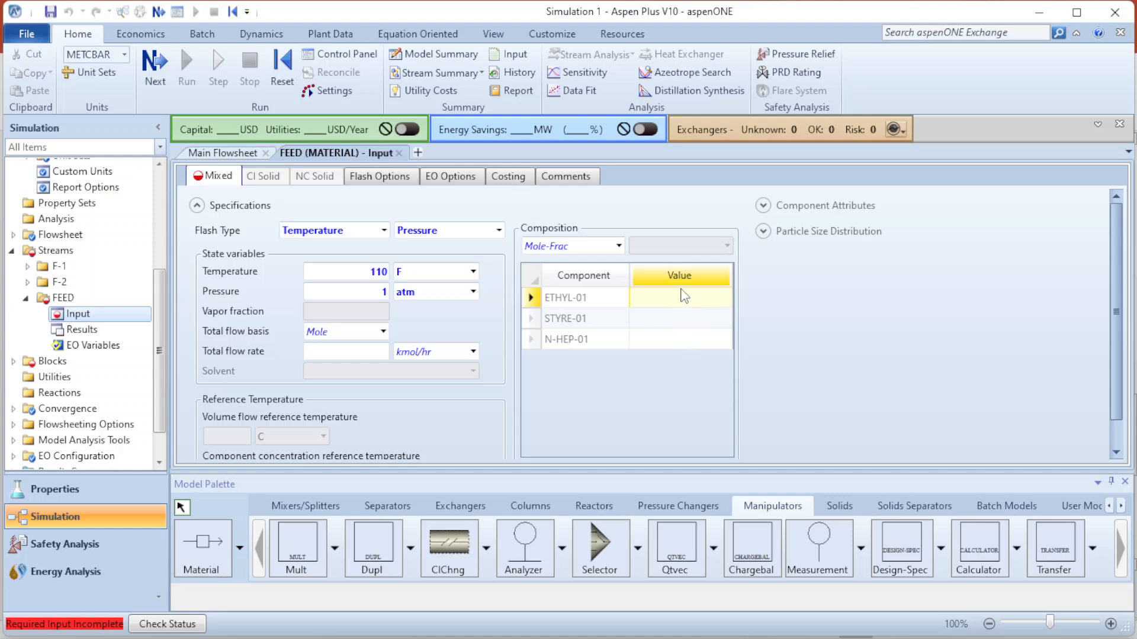
{"action": "left_click", "coordinate": [684, 296]}
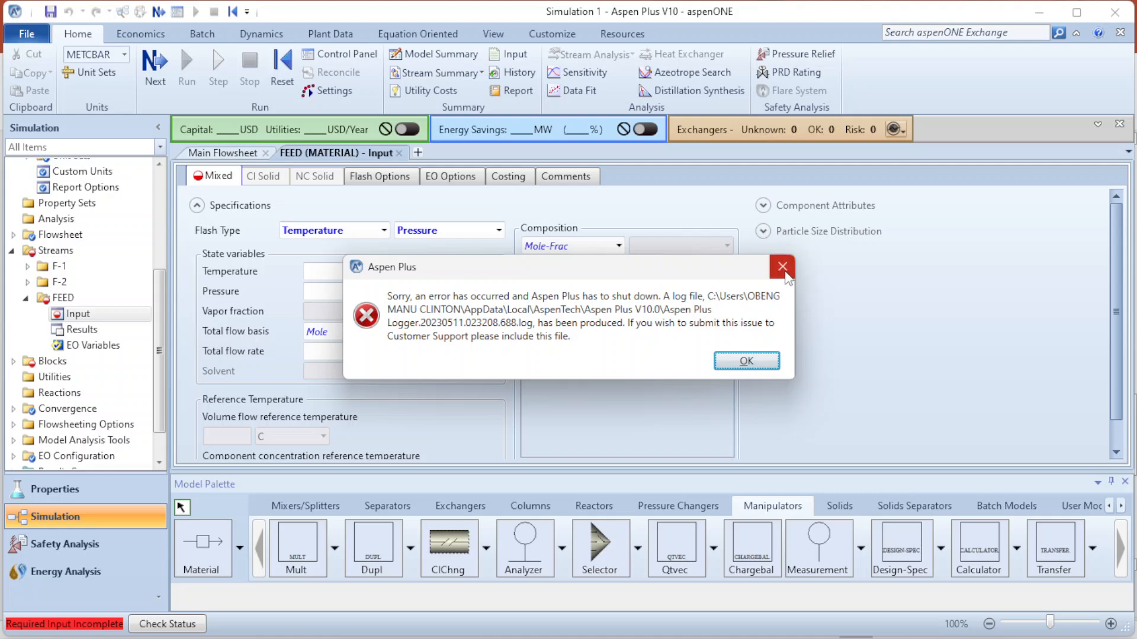
{"action": "left_click", "coordinate": [786, 271]}
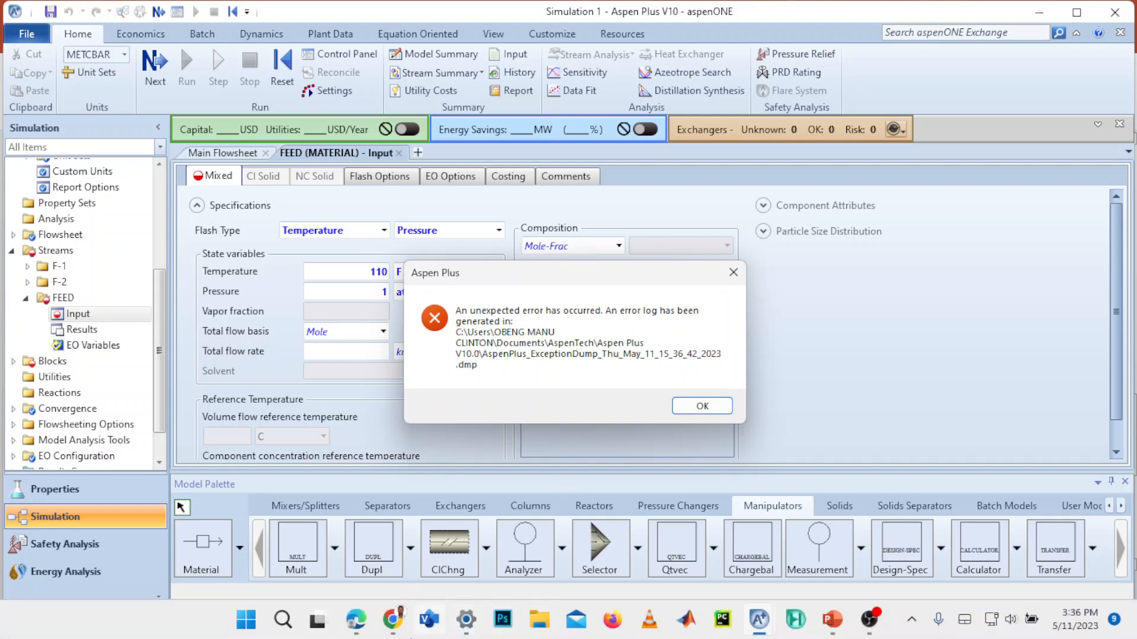
{"action": "mouse_move", "coordinate": [386, 632]}
{"action": "mouse_move", "coordinate": [771, 632]}
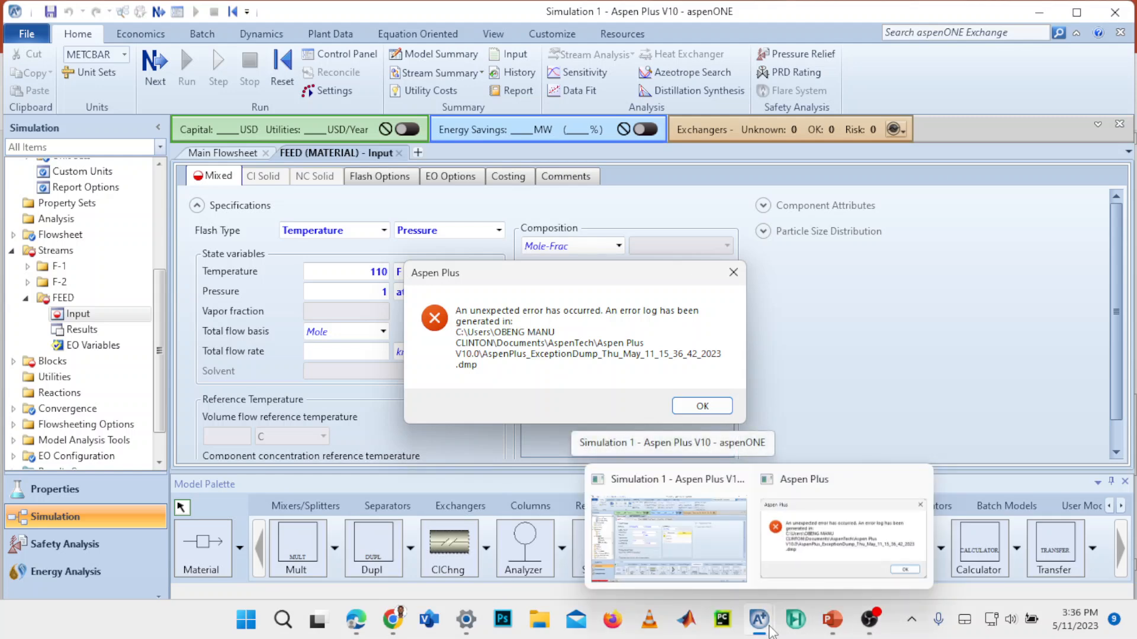
{"action": "mouse_move", "coordinate": [817, 567]}
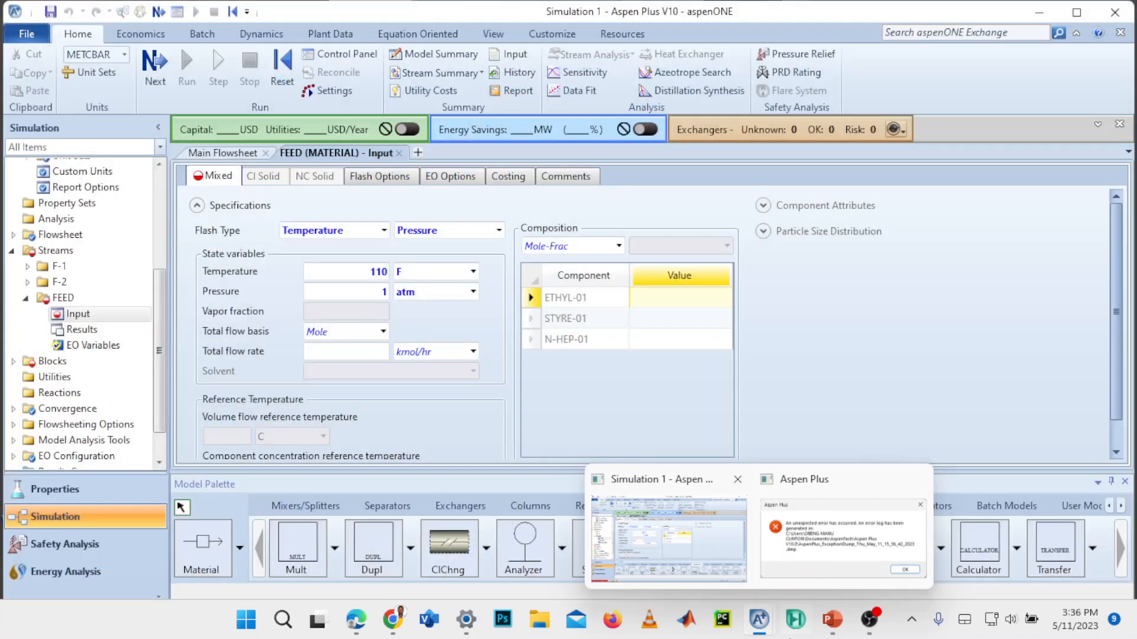
{"action": "left_click", "coordinate": [756, 562]}
{"action": "left_click", "coordinate": [871, 626]}
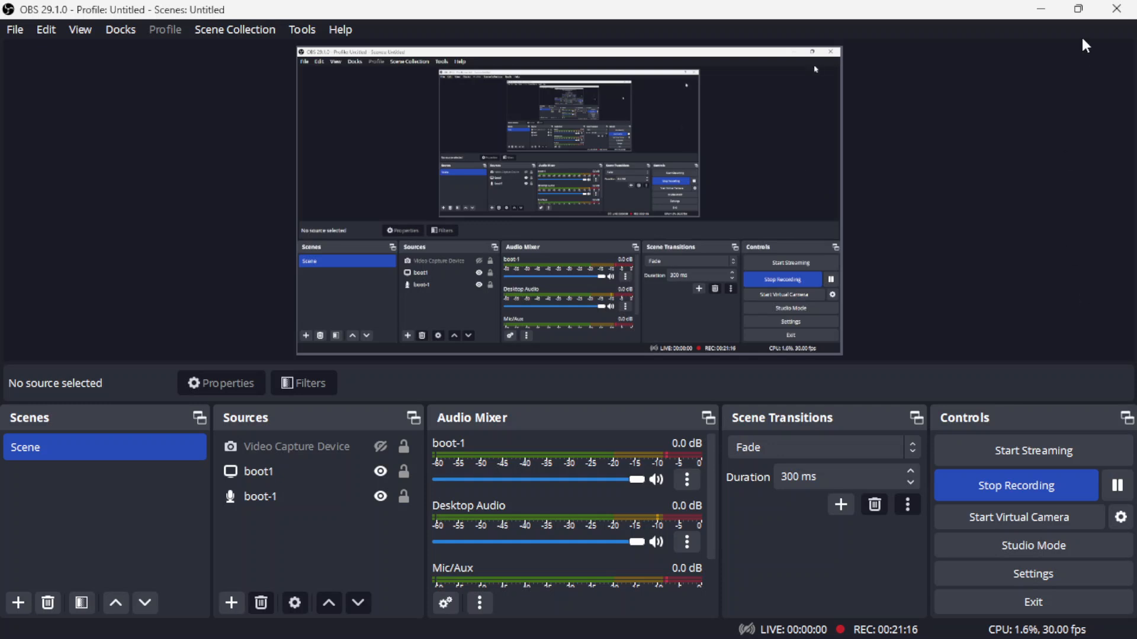
{"action": "left_click", "coordinate": [1041, 9]}
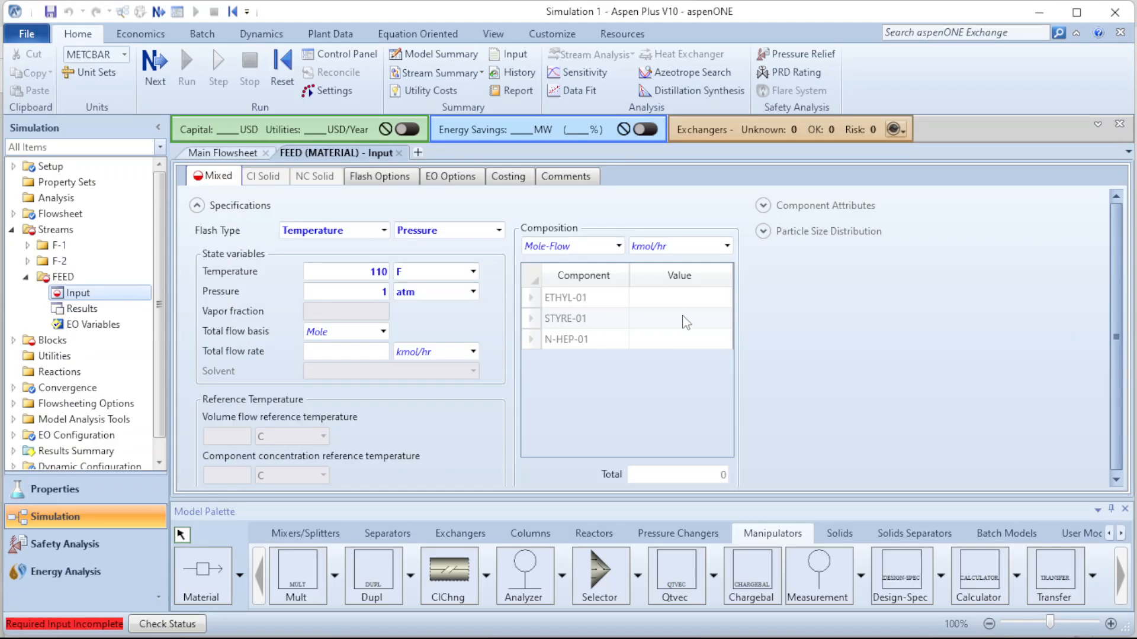
- Enter 0.5843 as the ETHYL-01 composition value of FEED and set the composition basis to Mass-Frac
{"action": "left_click", "coordinate": [674, 299]}
{"action": "left_click", "coordinate": [673, 297]}
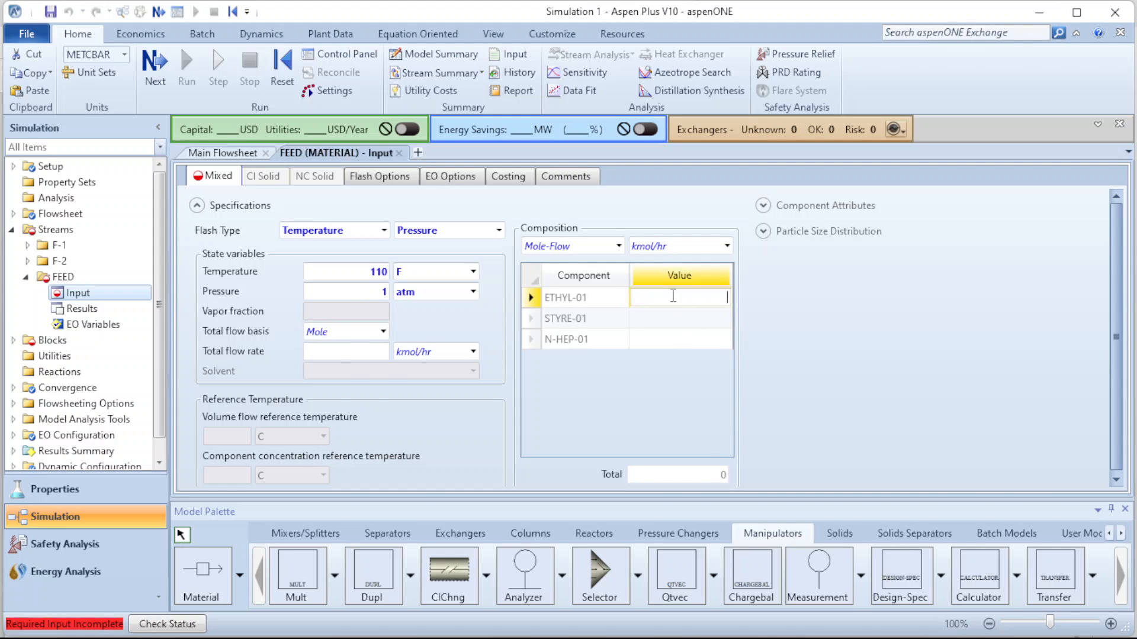
{"action": "type", "text": "0.5843"}
{"action": "key", "text": "Return"}
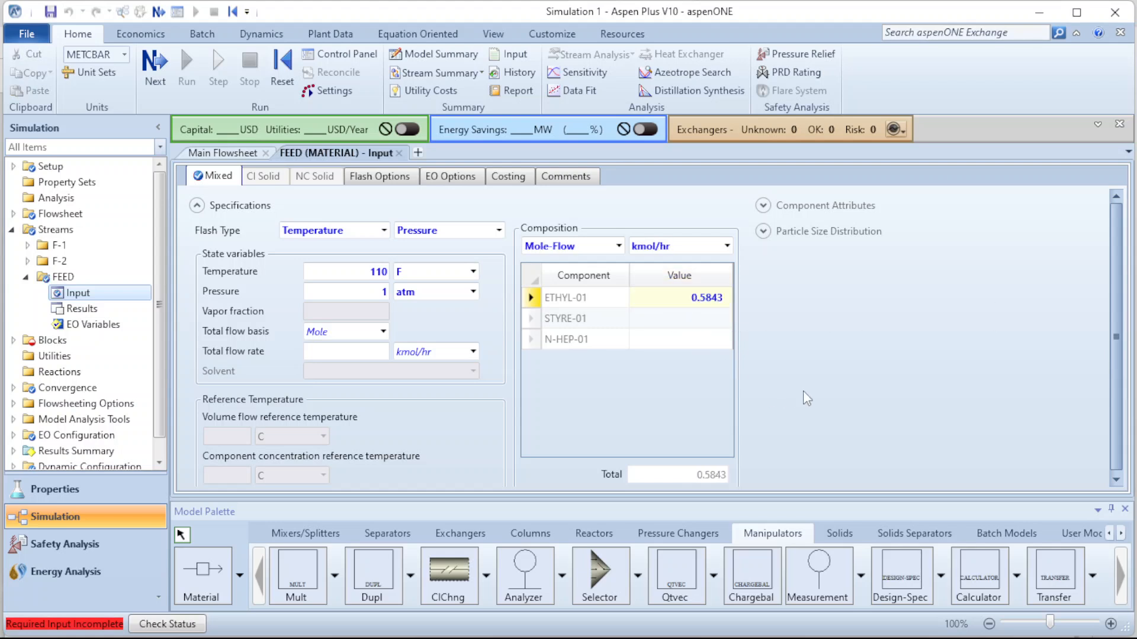
{"action": "left_click", "coordinate": [618, 246]}
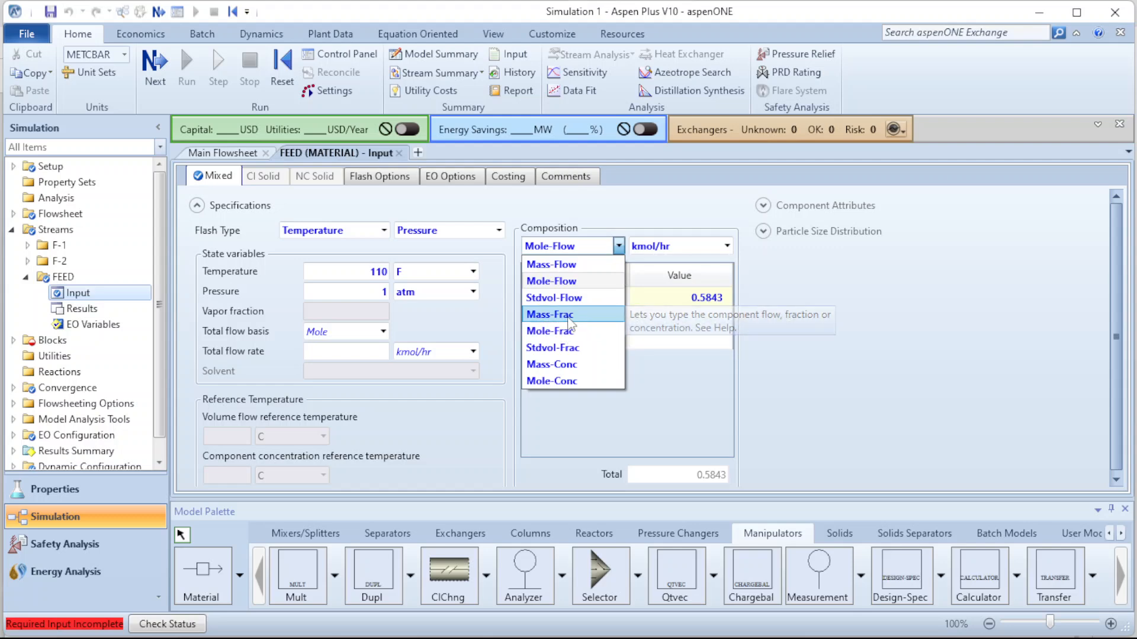
{"action": "left_click", "coordinate": [556, 314]}
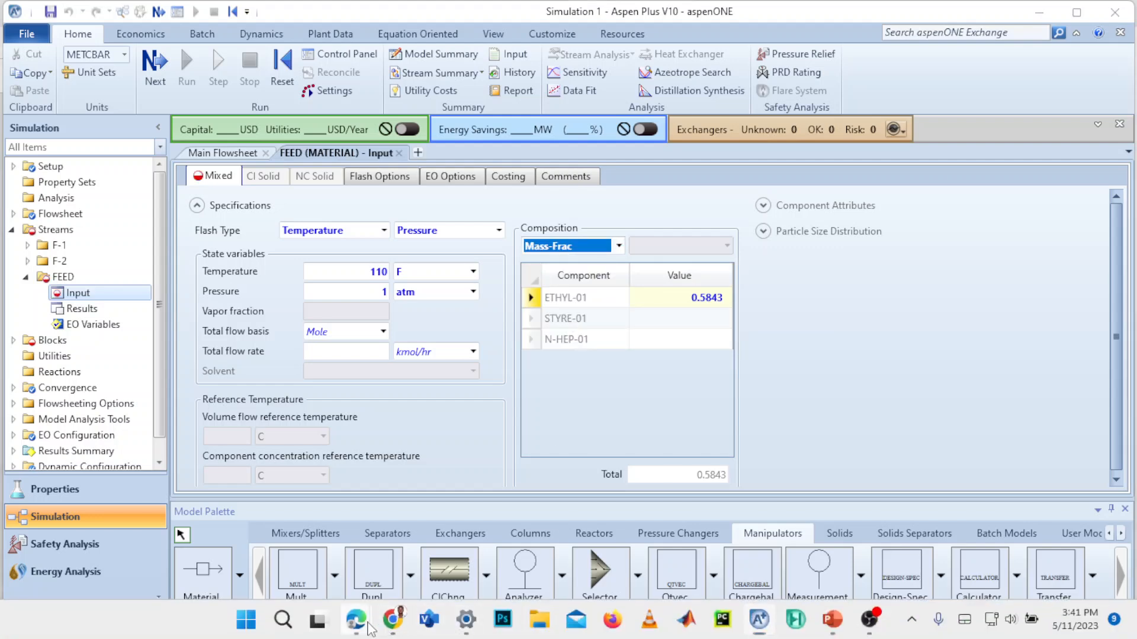
- Copy the styrene mass fraction 0.4150 from Distillation-1.pdf in Edge and paste it as the STYRE-01 value in Aspen Plus
{"action": "left_click", "coordinate": [296, 548]}
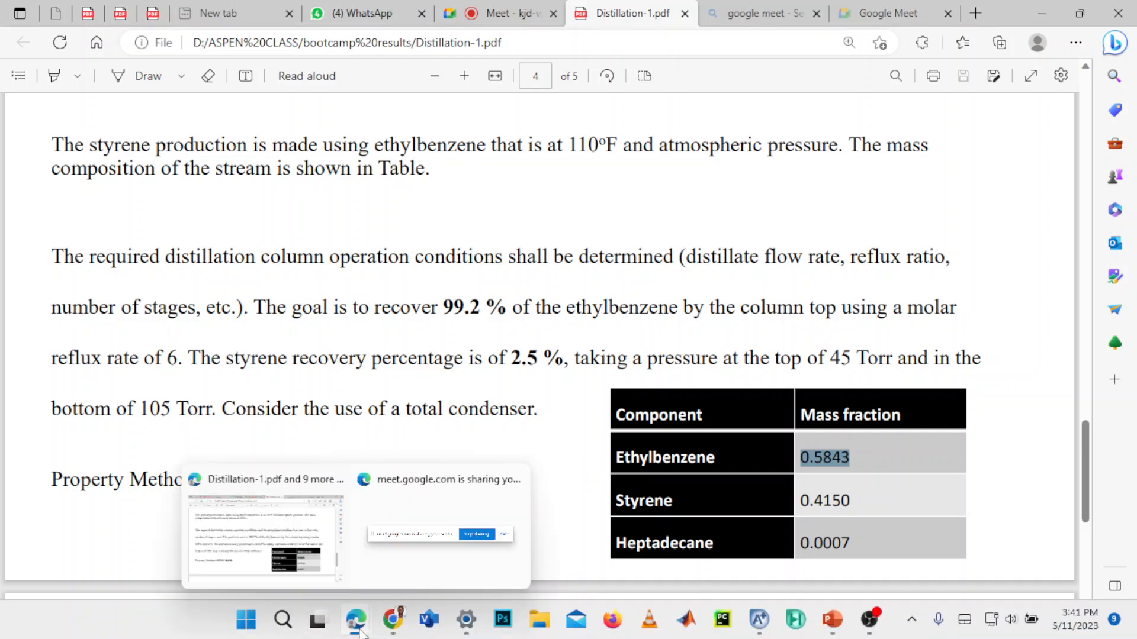
{"action": "left_click", "coordinate": [858, 501]}
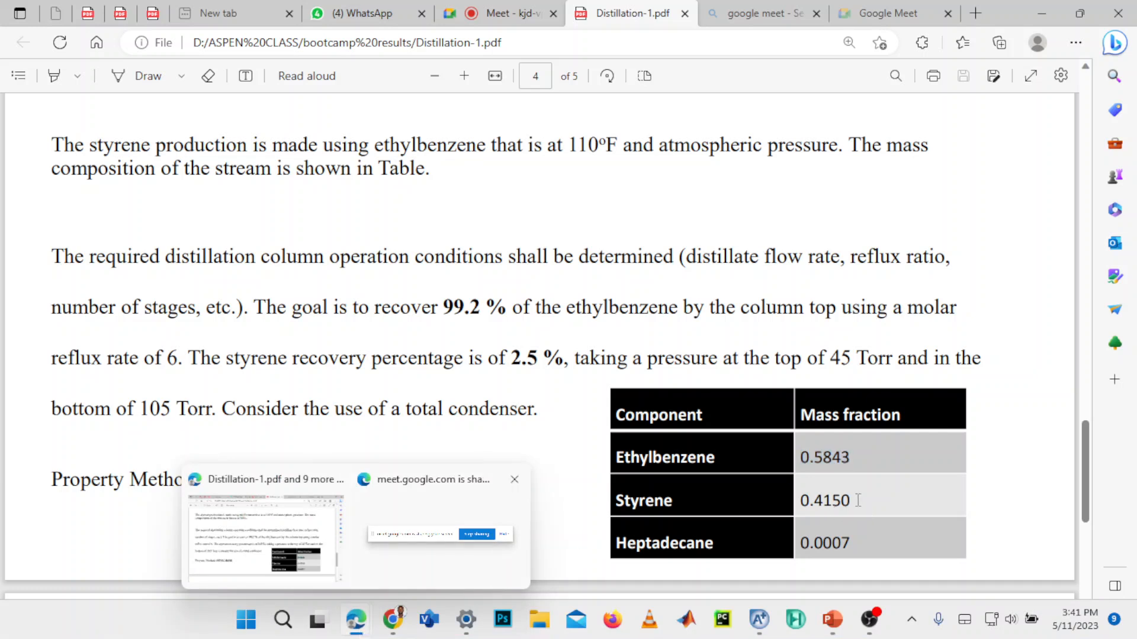
{"action": "left_click_drag", "start_coordinate": [858, 501], "coordinate": [779, 502]}
{"action": "key", "text": "ctrl+c"}
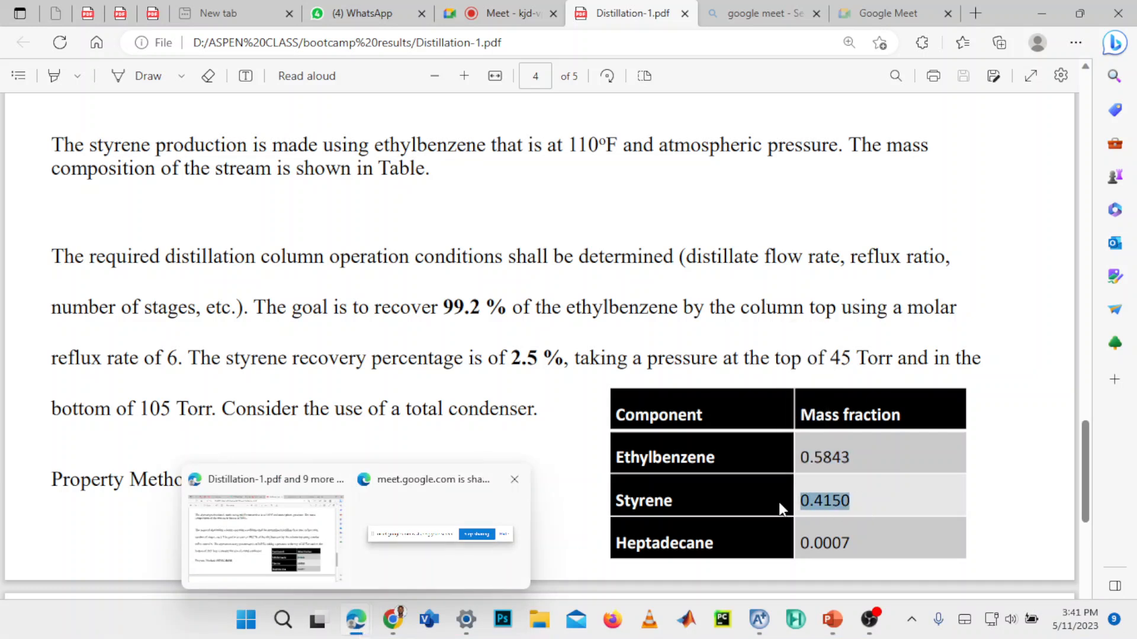
{"action": "left_click", "coordinate": [780, 502]}
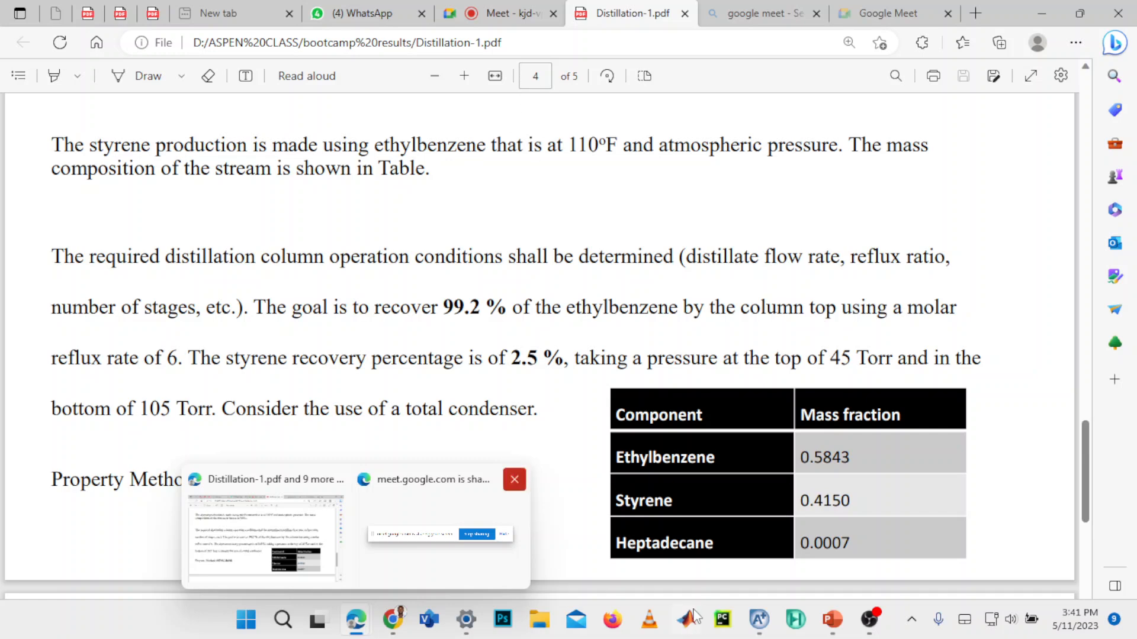
{"action": "left_click", "coordinate": [759, 620]}
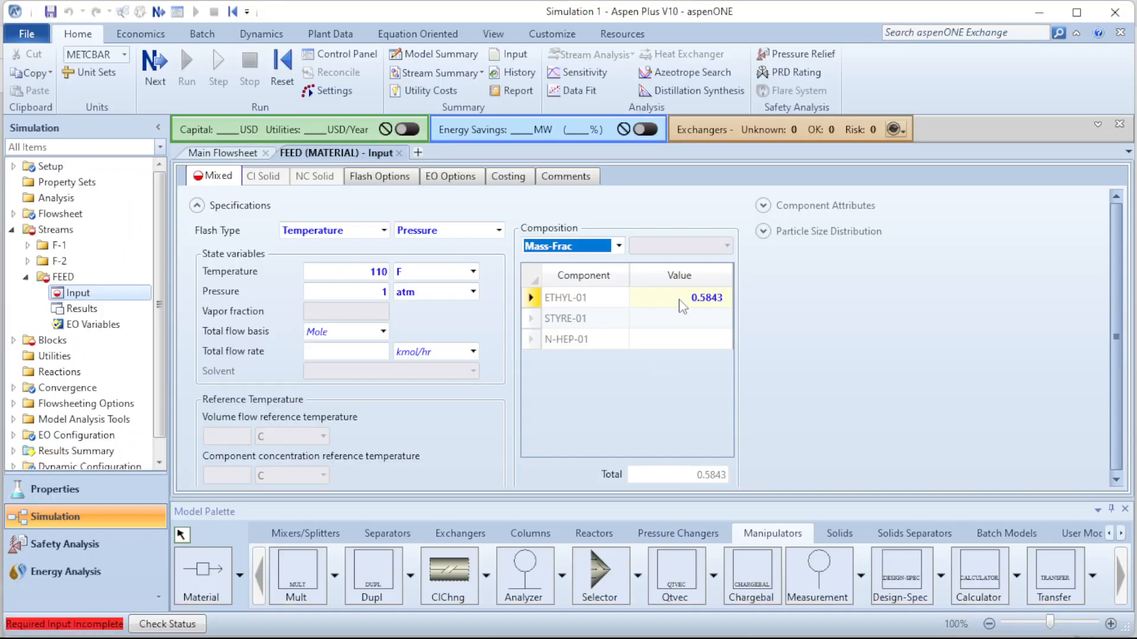
{"action": "left_click", "coordinate": [691, 323]}
{"action": "key", "text": "ctrl+v"}
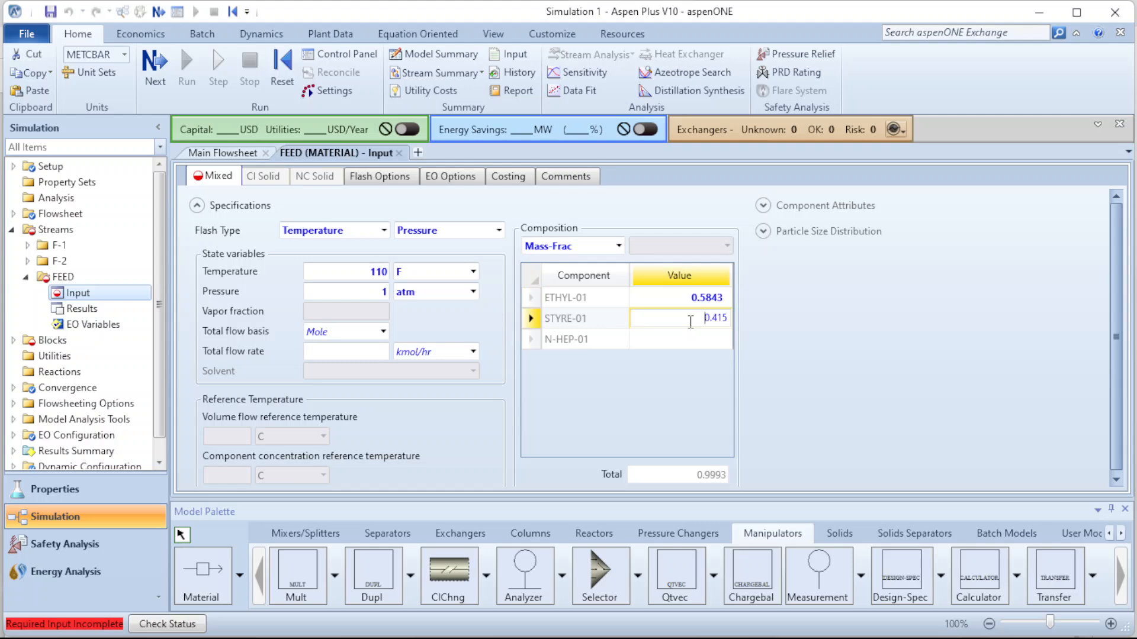
- Copy the heptadecane mass fraction 0.0007 from the PDF table in Edge and paste it as the N-HEP-01 value in Aspen Plus
{"action": "mouse_move", "coordinate": [358, 620]}
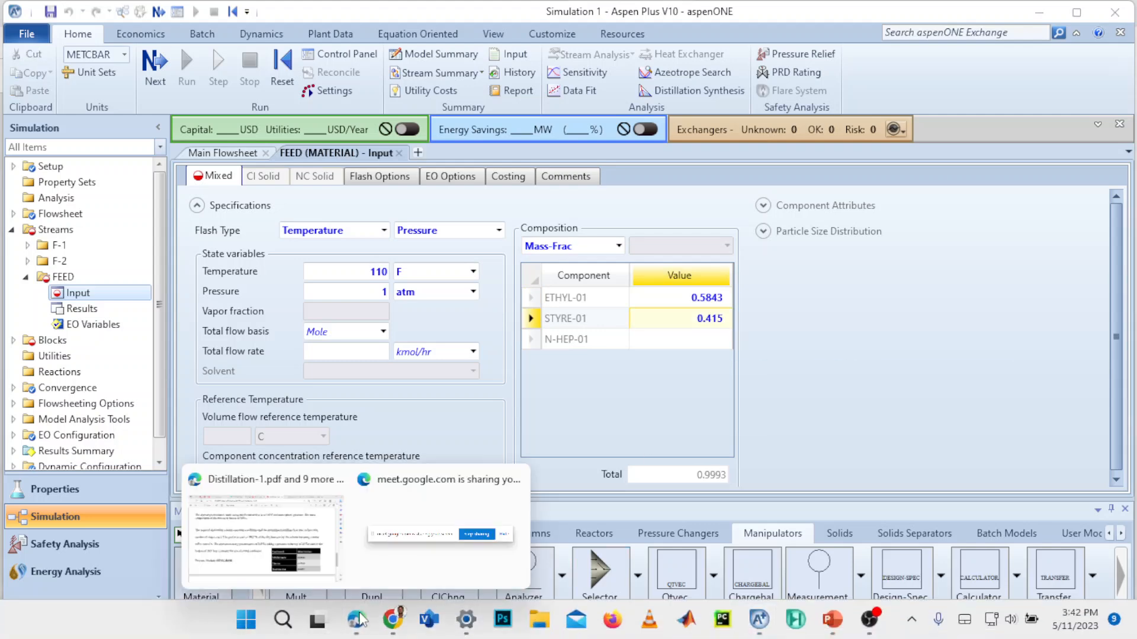
{"action": "left_click", "coordinate": [330, 539]}
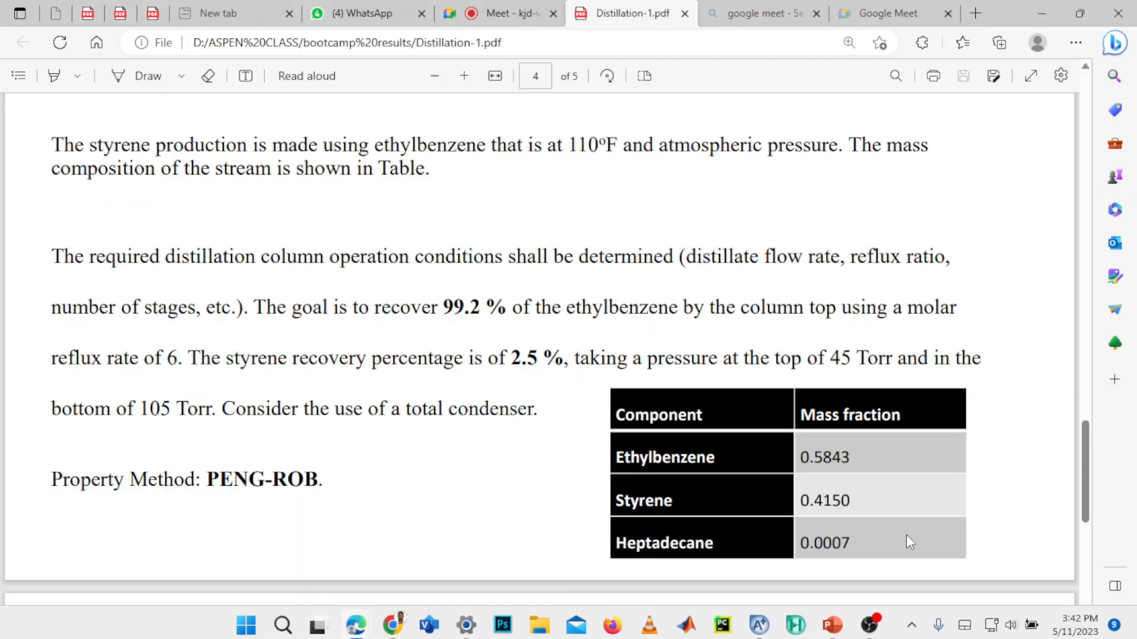
{"action": "left_click_drag", "start_coordinate": [851, 543], "coordinate": [789, 544]}
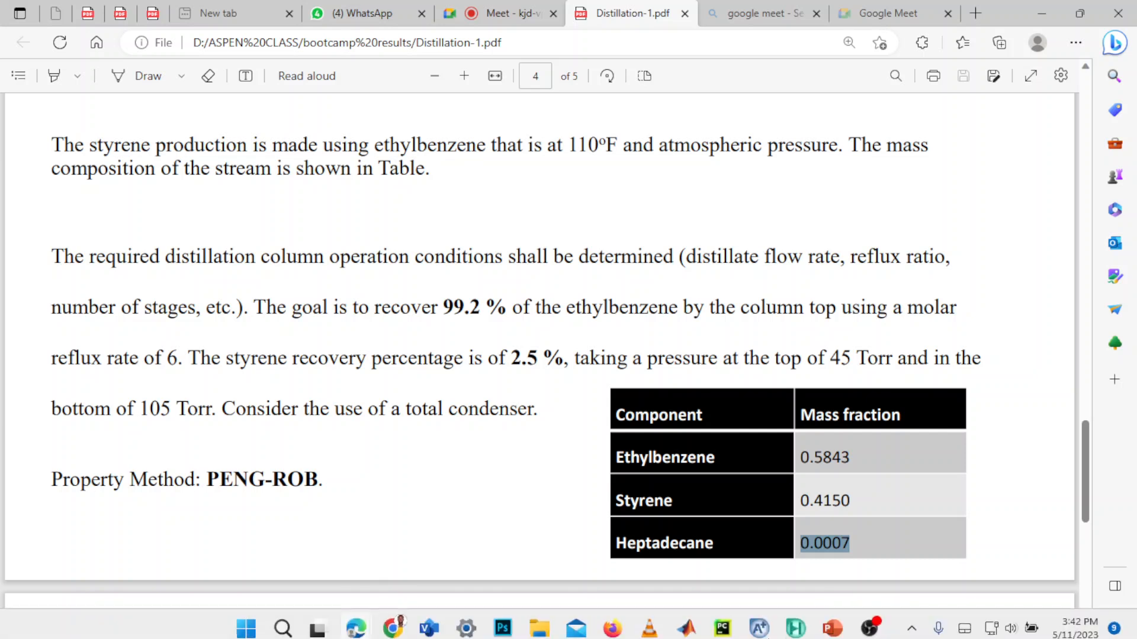
{"action": "left_click", "coordinate": [759, 630]}
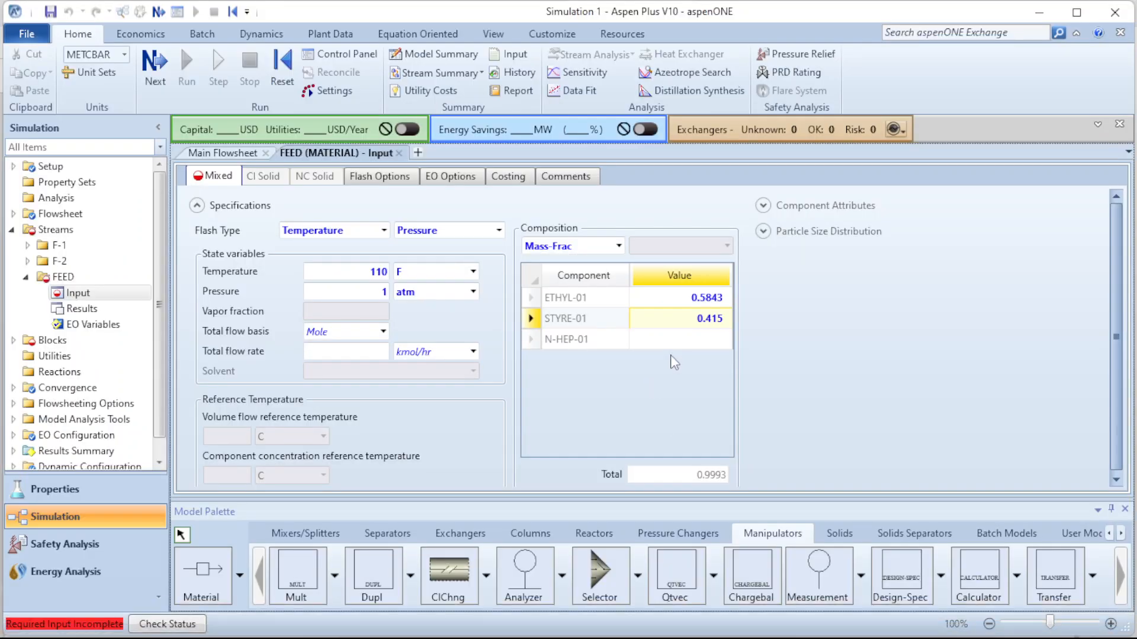
{"action": "left_click", "coordinate": [684, 343]}
{"action": "key", "text": "ctrl+v"}
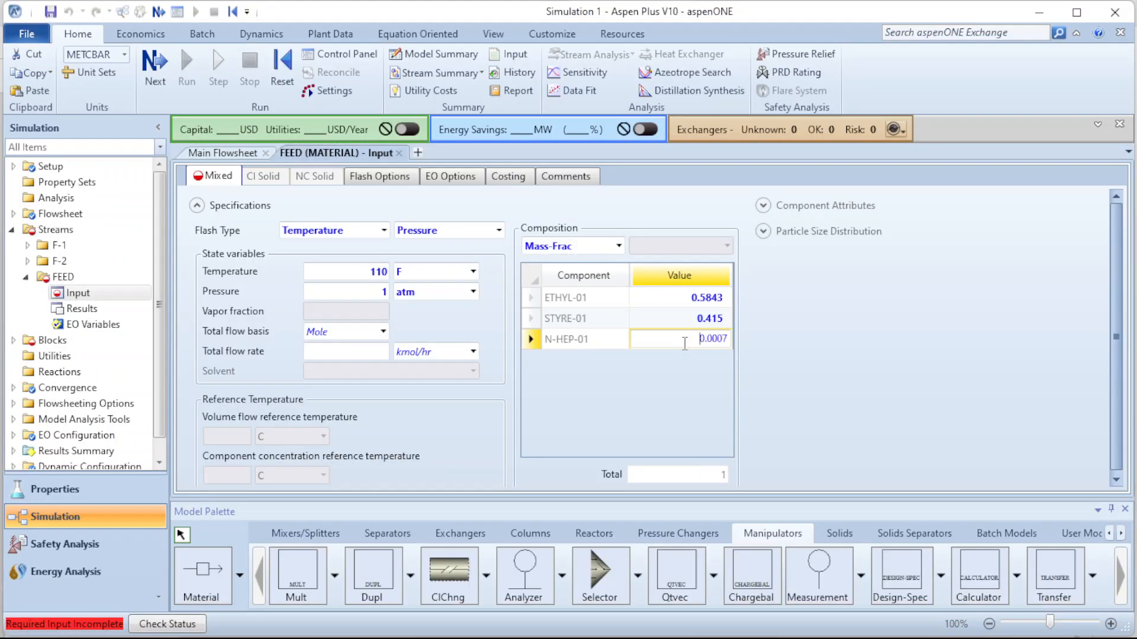
{"action": "key", "text": "Return"}
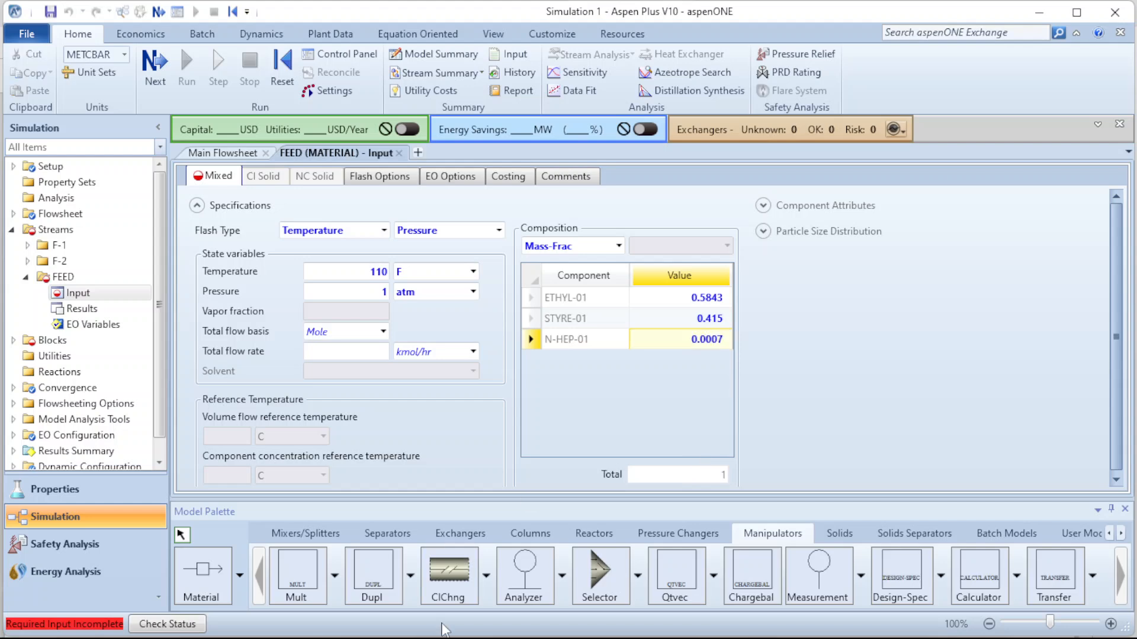
- Switch to Edge and look for the feed flow rate in Distillation-1.pdf and the textbook PDFs, including the section 6.4.1 styrene/ethylbenzene problem description
{"action": "mouse_move", "coordinate": [358, 624]}
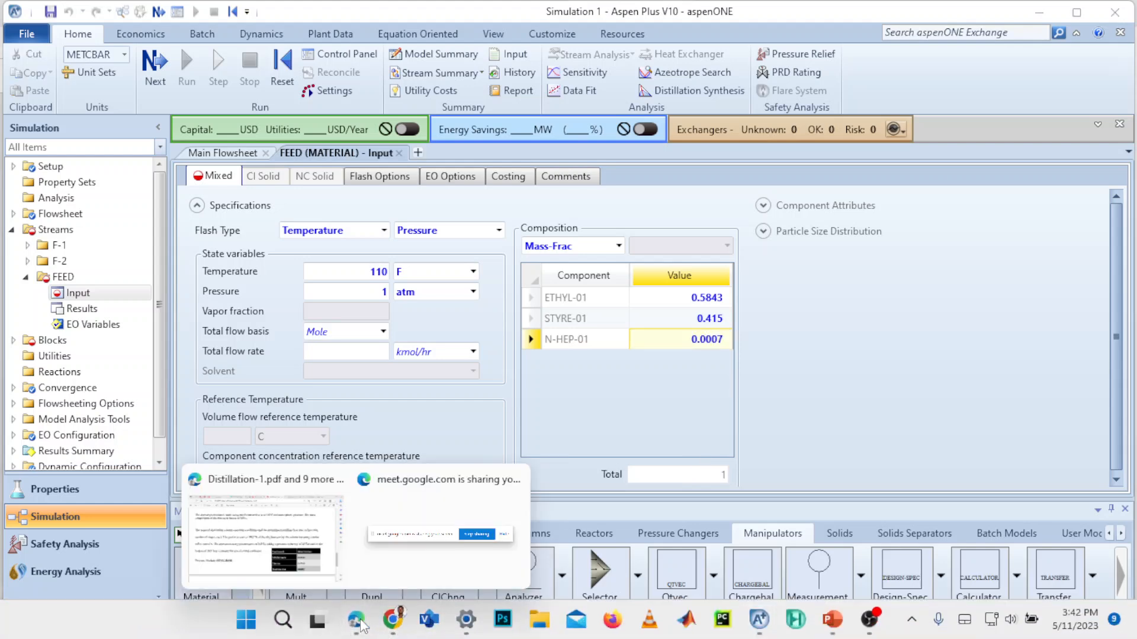
{"action": "left_click", "coordinate": [286, 504]}
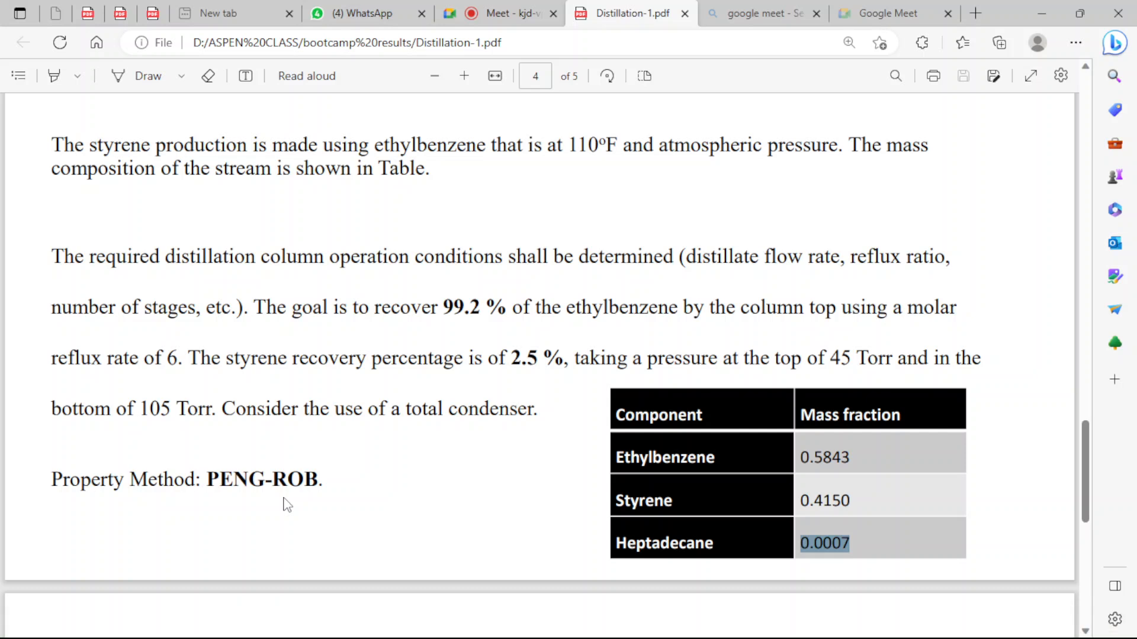
{"action": "scroll", "coordinate": [493, 415], "scroll_direction": "down", "scroll_amount": 1}
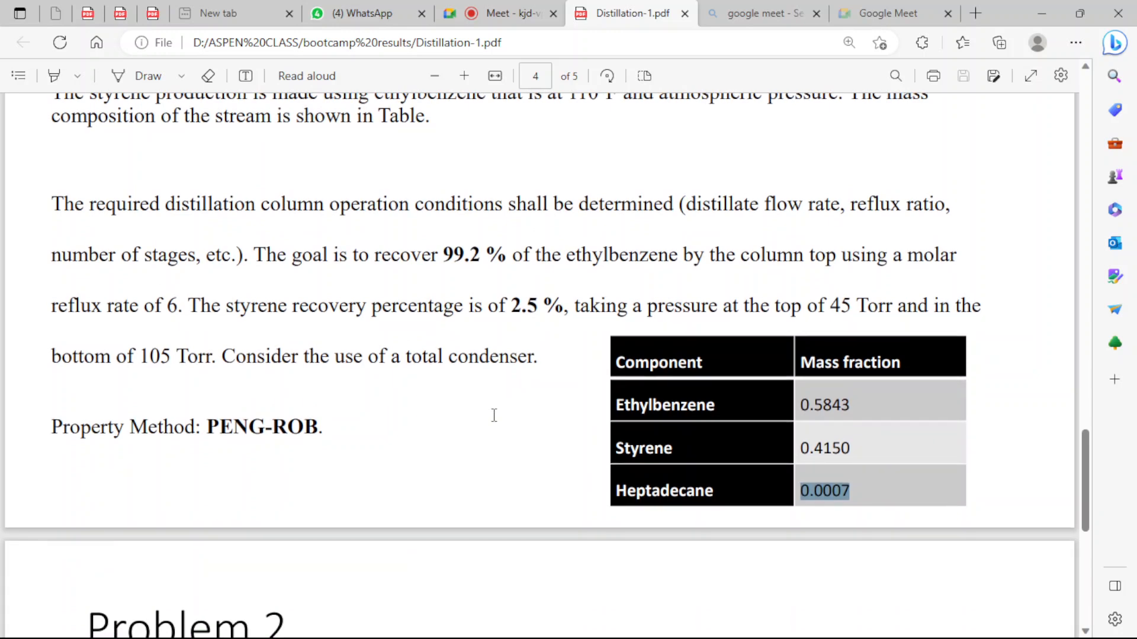
{"action": "scroll", "coordinate": [494, 415], "scroll_direction": "down", "scroll_amount": 2}
{"action": "scroll", "coordinate": [494, 415], "scroll_direction": "up", "scroll_amount": 2}
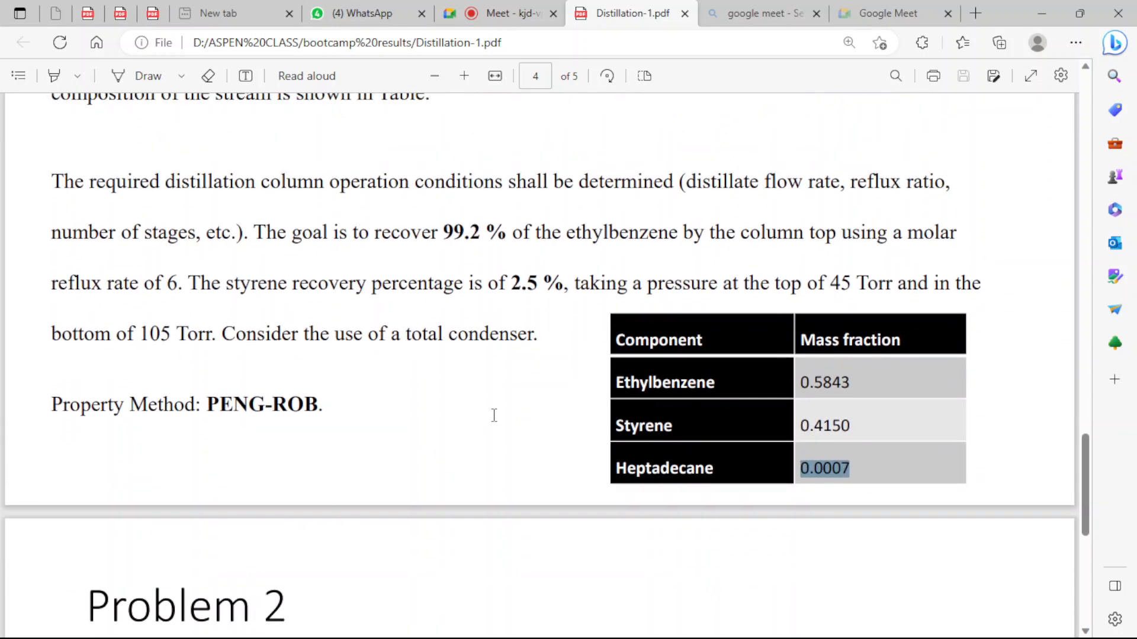
{"action": "scroll", "coordinate": [493, 415], "scroll_direction": "up", "scroll_amount": 1}
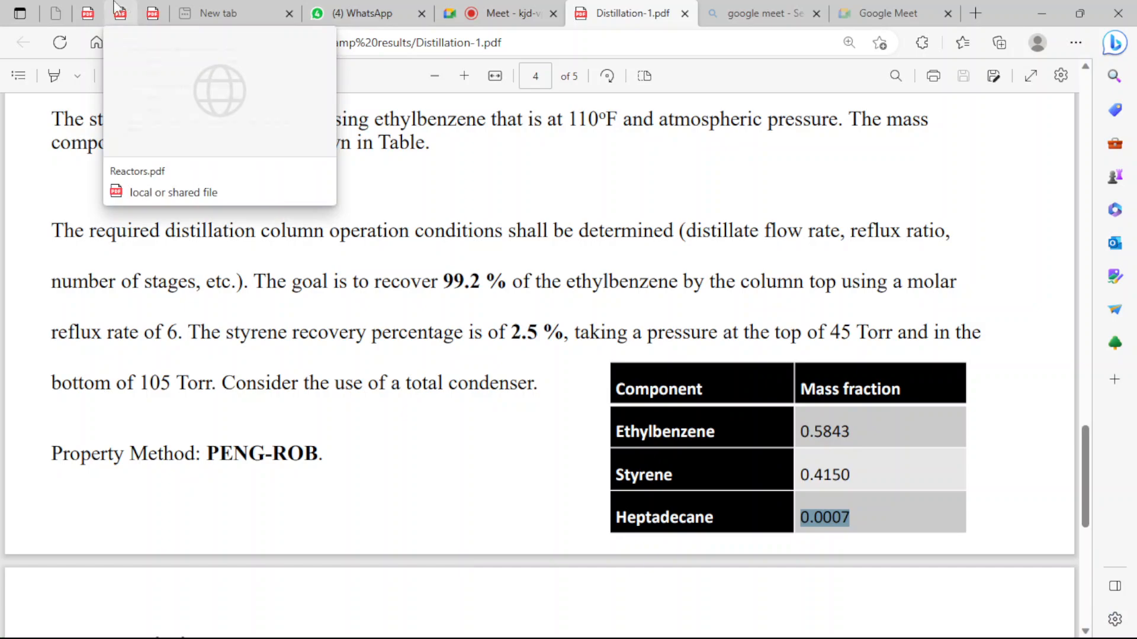
{"action": "left_click", "coordinate": [88, 13]}
{"action": "scroll", "coordinate": [275, 277], "scroll_direction": "down", "scroll_amount": 20}
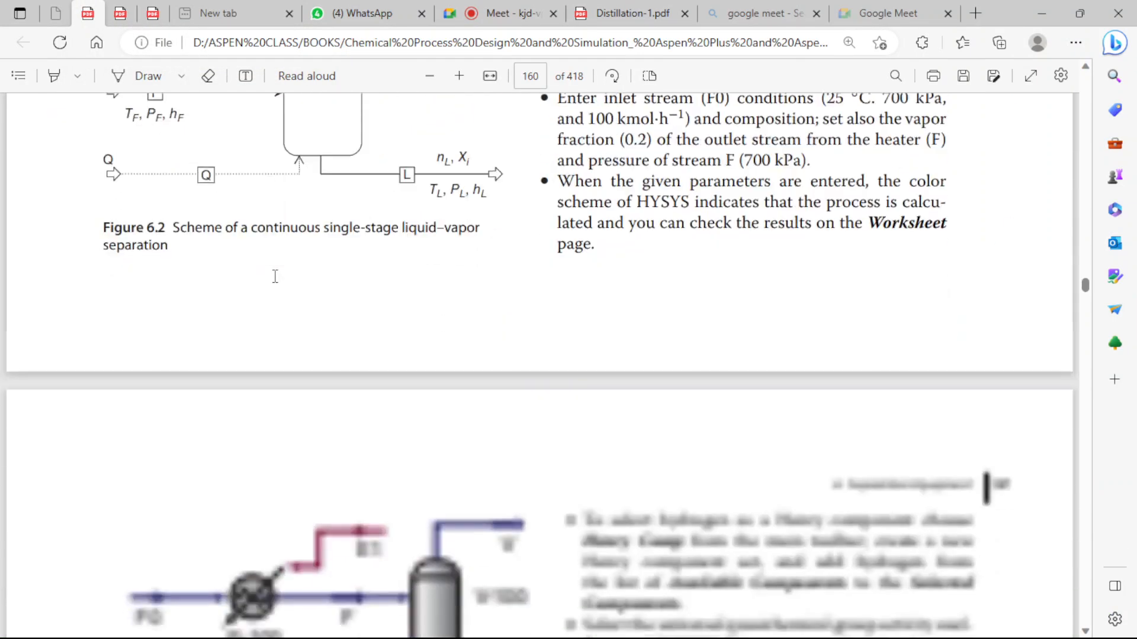
{"action": "scroll", "coordinate": [275, 277], "scroll_direction": "down", "scroll_amount": 15}
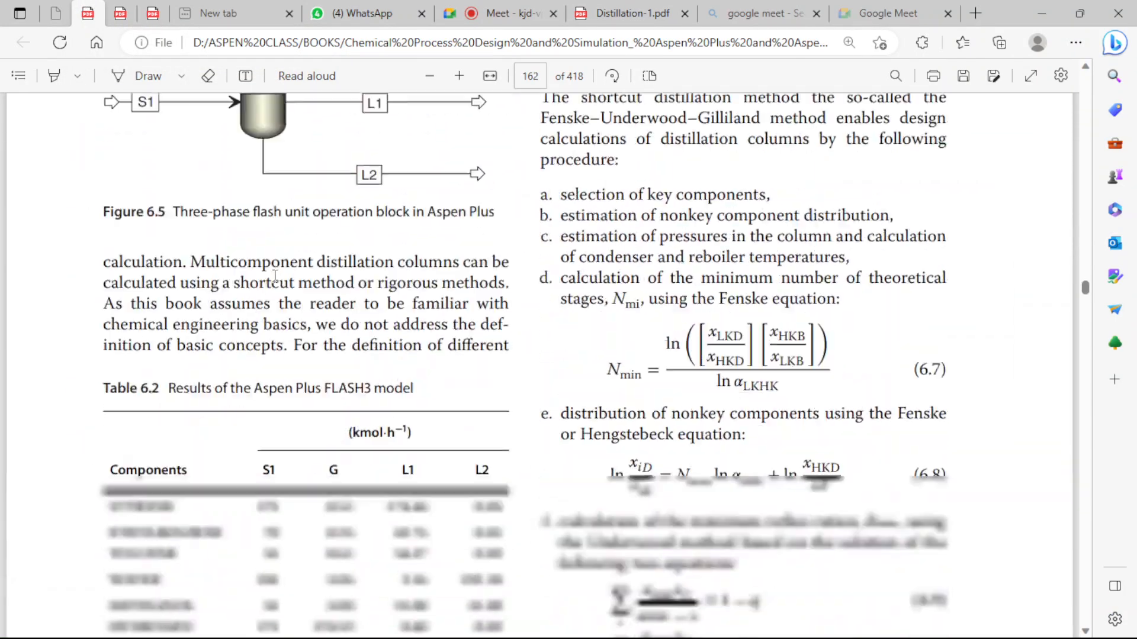
{"action": "left_click", "coordinate": [152, 13]}
{"action": "scroll", "coordinate": [301, 363], "scroll_direction": "down", "scroll_amount": 10}
{"action": "scroll", "coordinate": [299, 361], "scroll_direction": "down", "scroll_amount": 15}
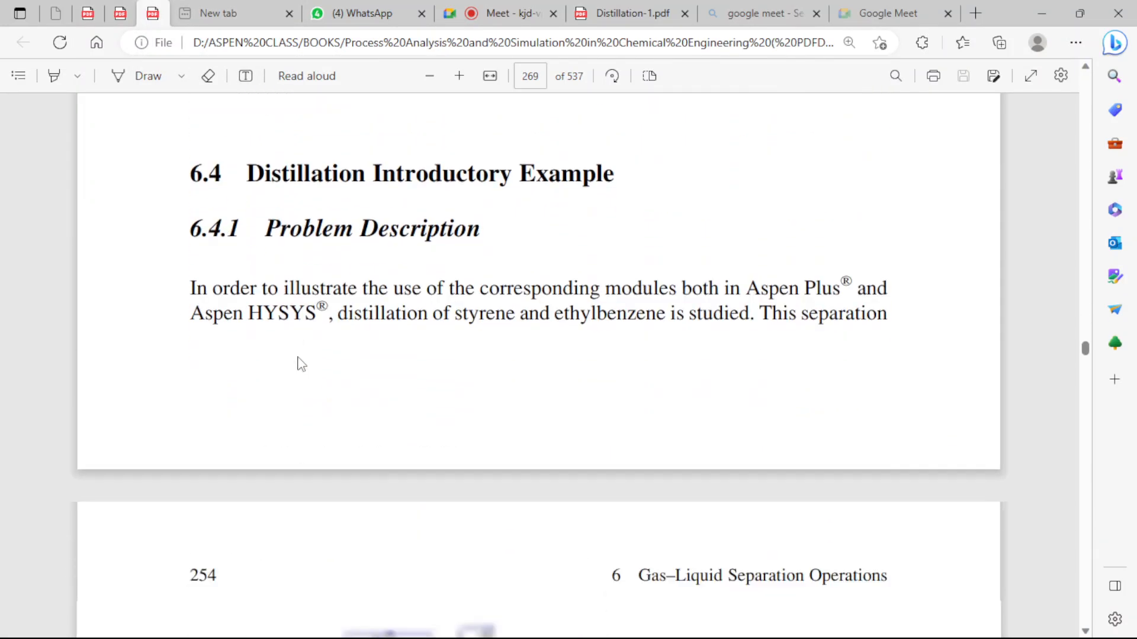
{"action": "scroll", "coordinate": [300, 364], "scroll_direction": "down", "scroll_amount": 3}
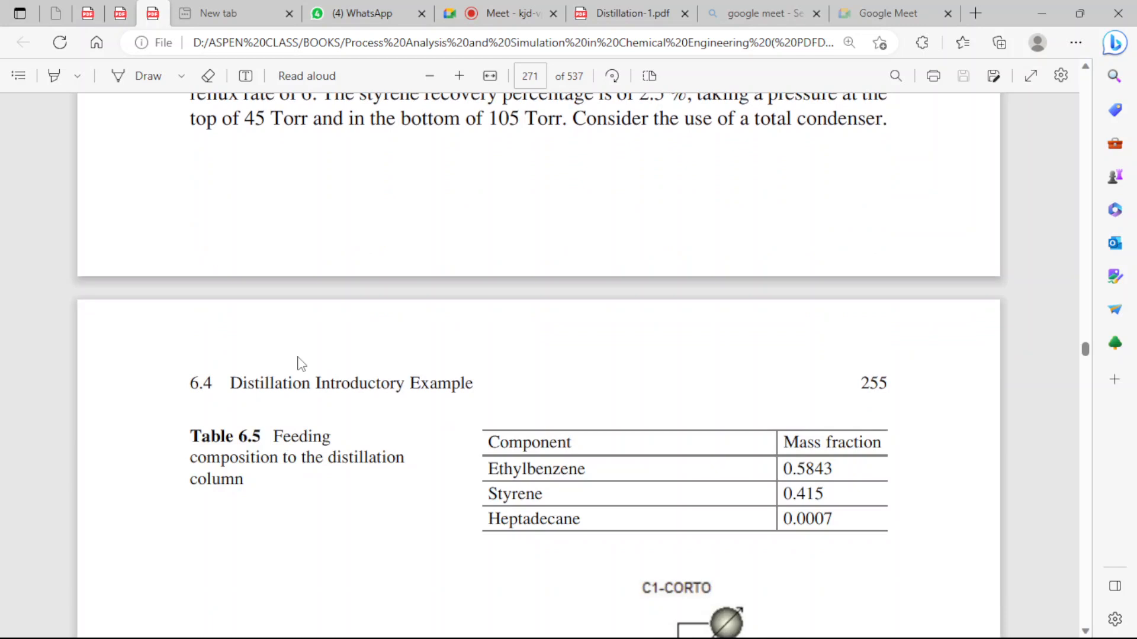
{"action": "scroll", "coordinate": [301, 363], "scroll_direction": "up", "scroll_amount": 3}
{"action": "scroll", "coordinate": [300, 363], "scroll_direction": "up", "scroll_amount": 2}
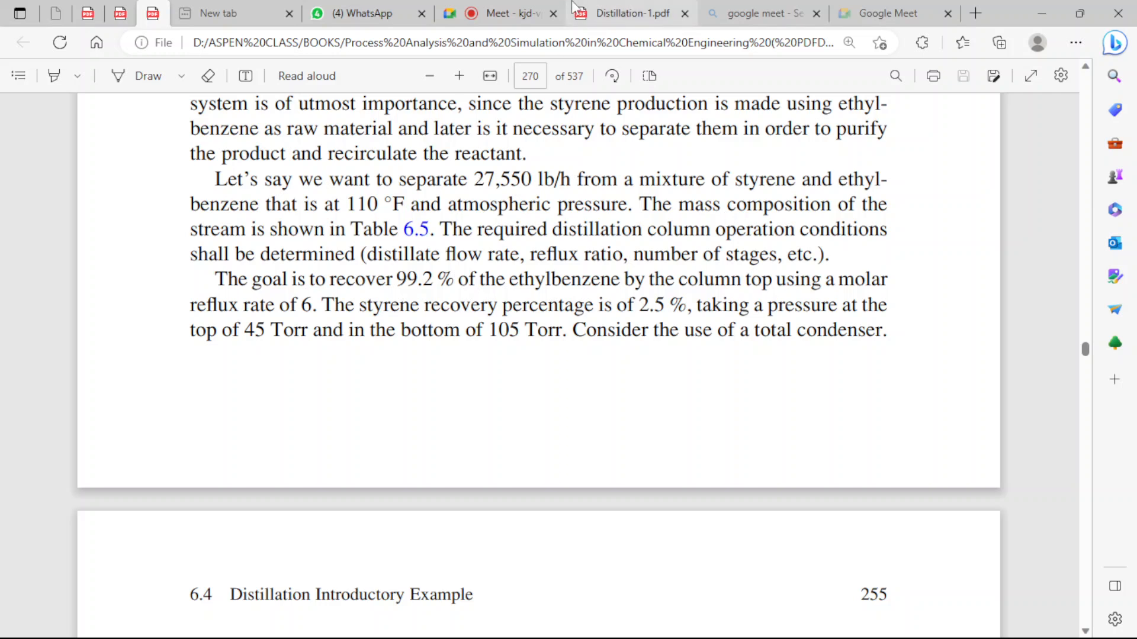
- Return to Aspen Plus and set the FEED total flow rate to 27550 lb/hr on a Mass basis
{"action": "mouse_move", "coordinate": [869, 619]}
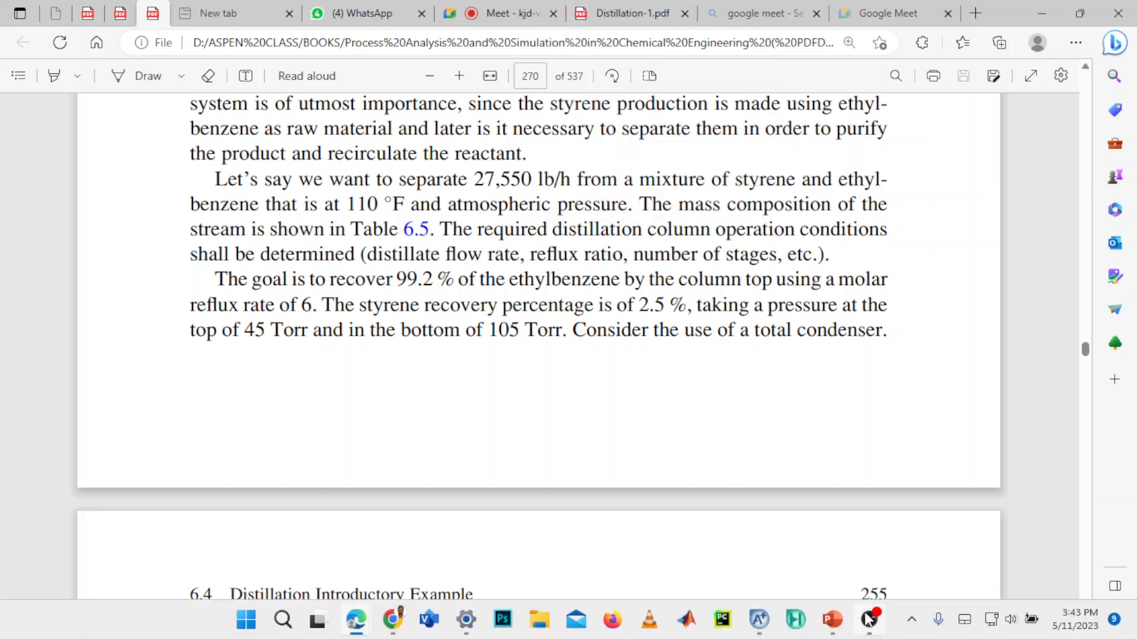
{"action": "left_click", "coordinate": [759, 619]}
{"action": "left_click", "coordinate": [347, 352]}
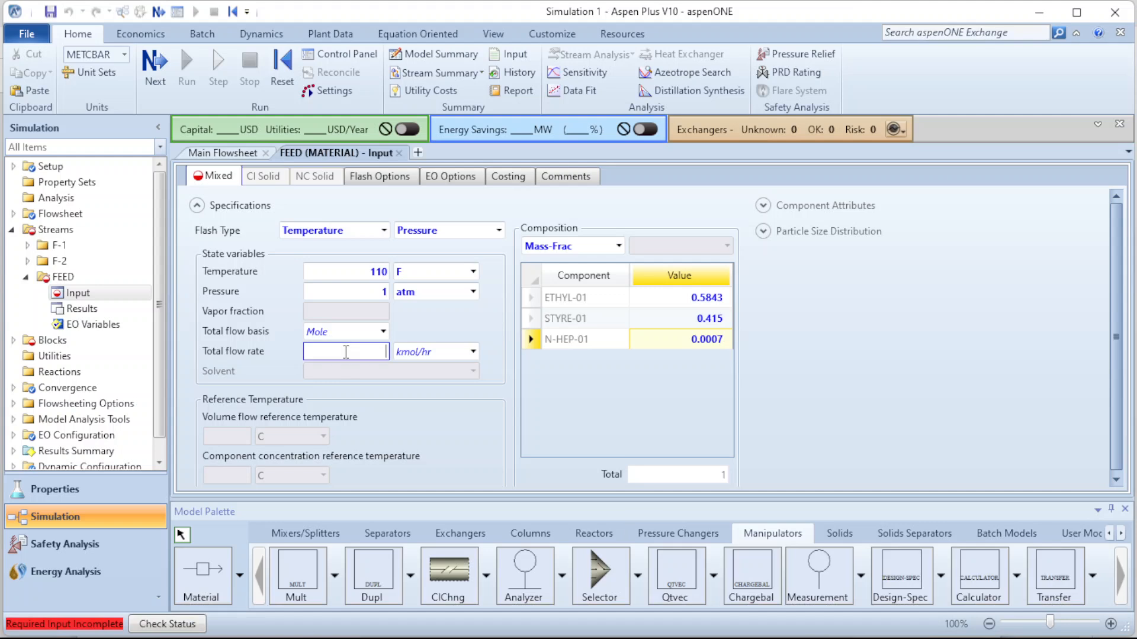
{"action": "type", "text": "27550"}
{"action": "left_click", "coordinate": [383, 332]}
{"action": "left_click", "coordinate": [320, 350]}
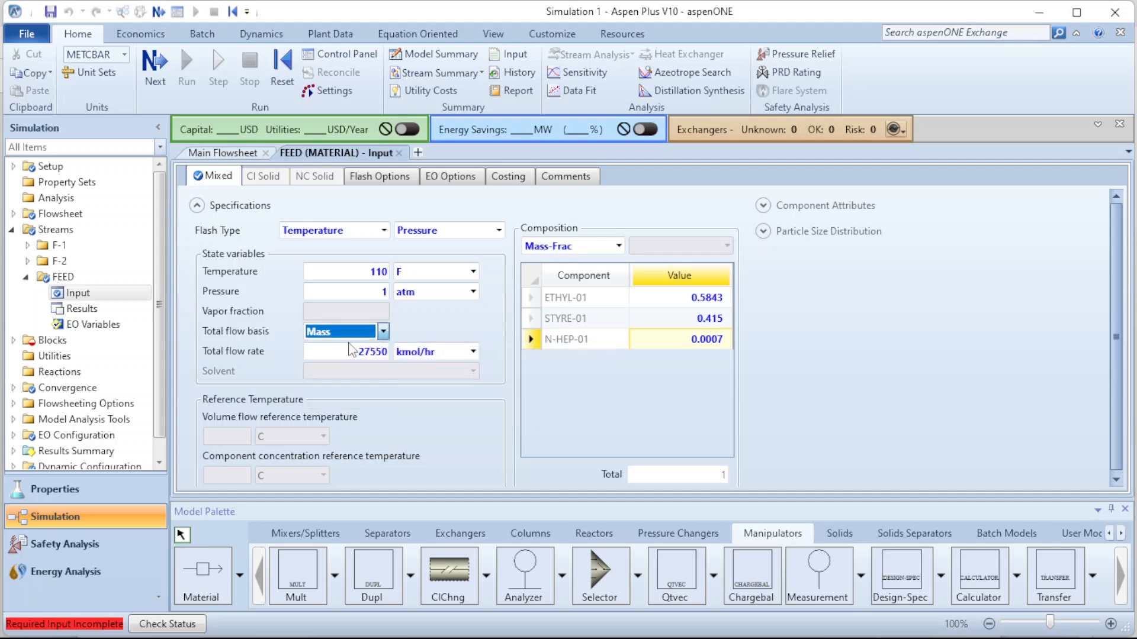
{"action": "left_click", "coordinate": [473, 353]}
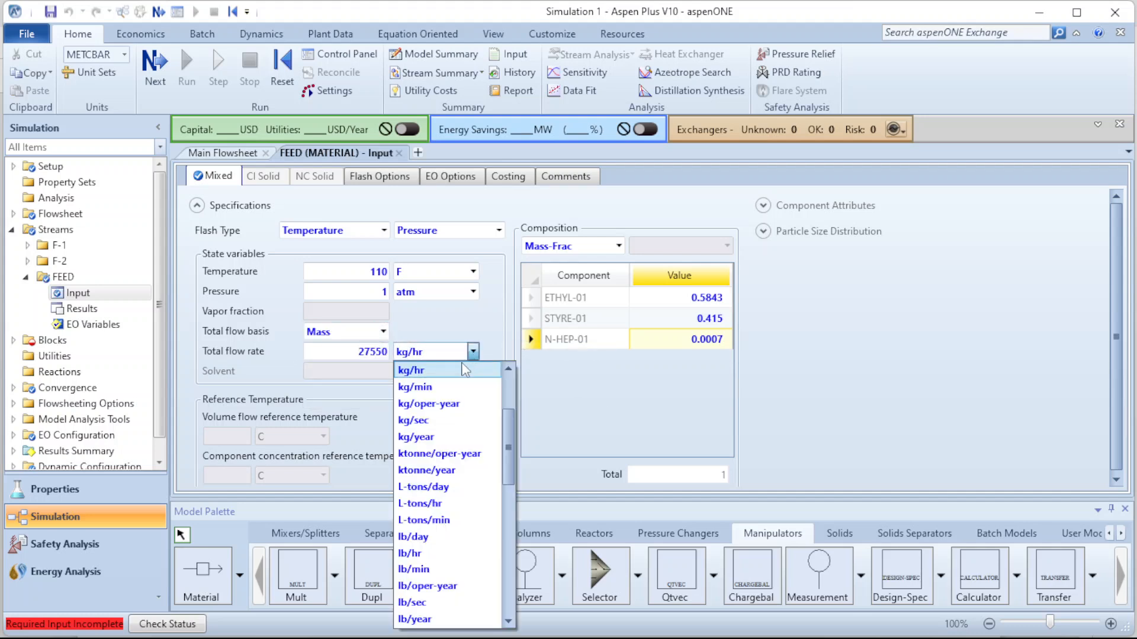
{"action": "left_click", "coordinate": [437, 553]}
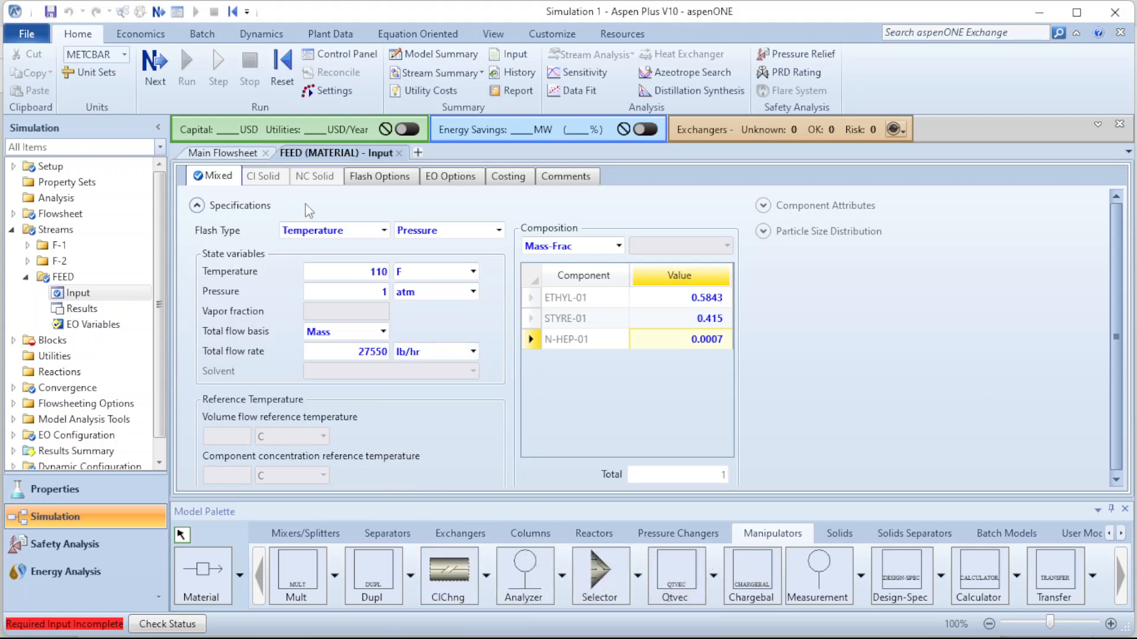
- Check the block list for the DUP-1 duplicator and run the simulation
{"action": "left_click", "coordinate": [222, 153]}
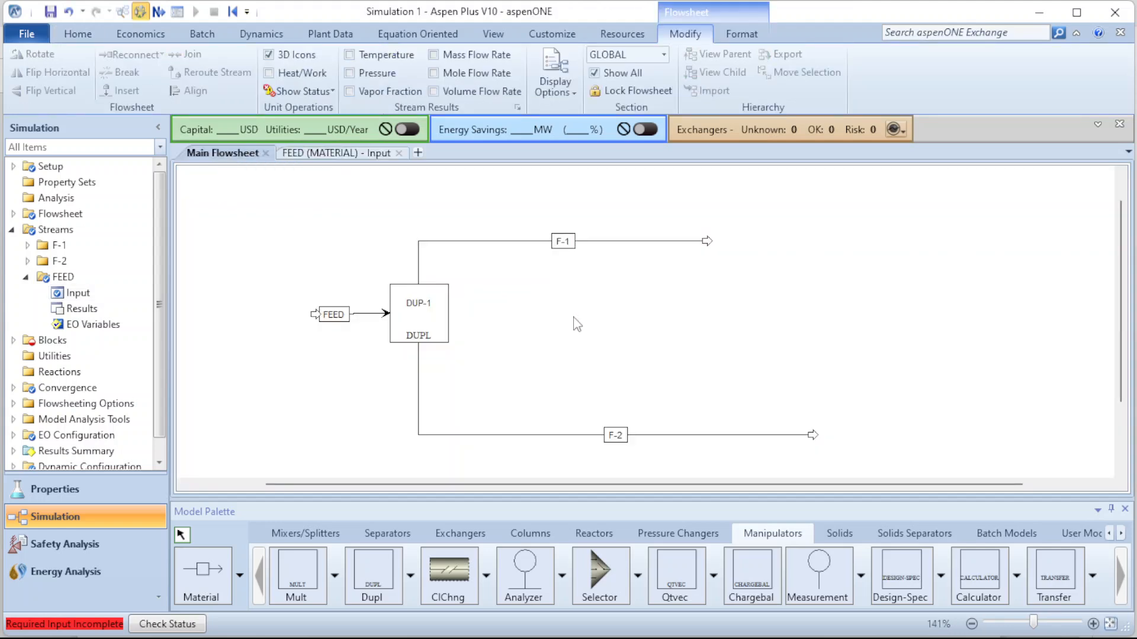
{"action": "left_click", "coordinate": [56, 340]}
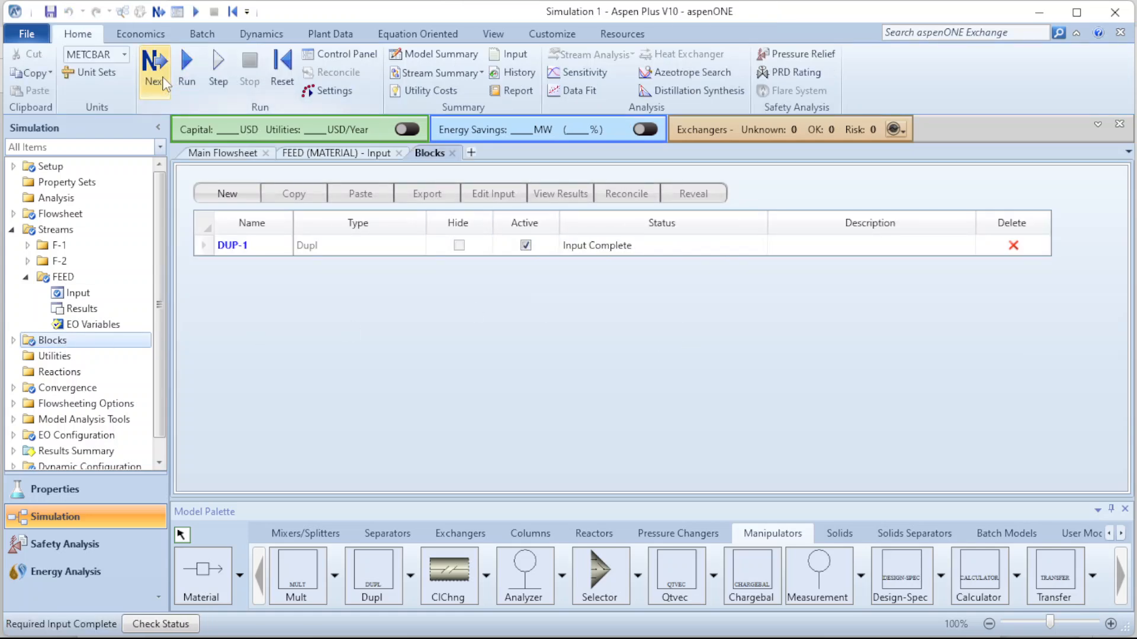
{"action": "left_click", "coordinate": [182, 71]}
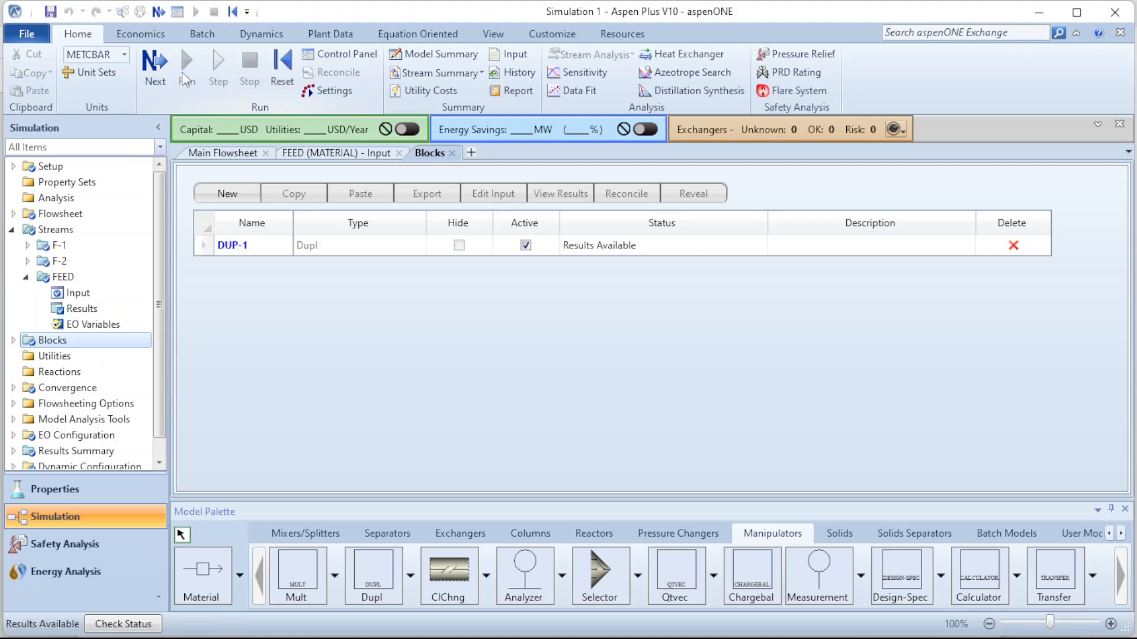
- Return to the main flowsheet, extend the FEED stream's start farther from DUP-1 and dismiss the meeting notification
{"action": "left_click", "coordinate": [236, 154]}
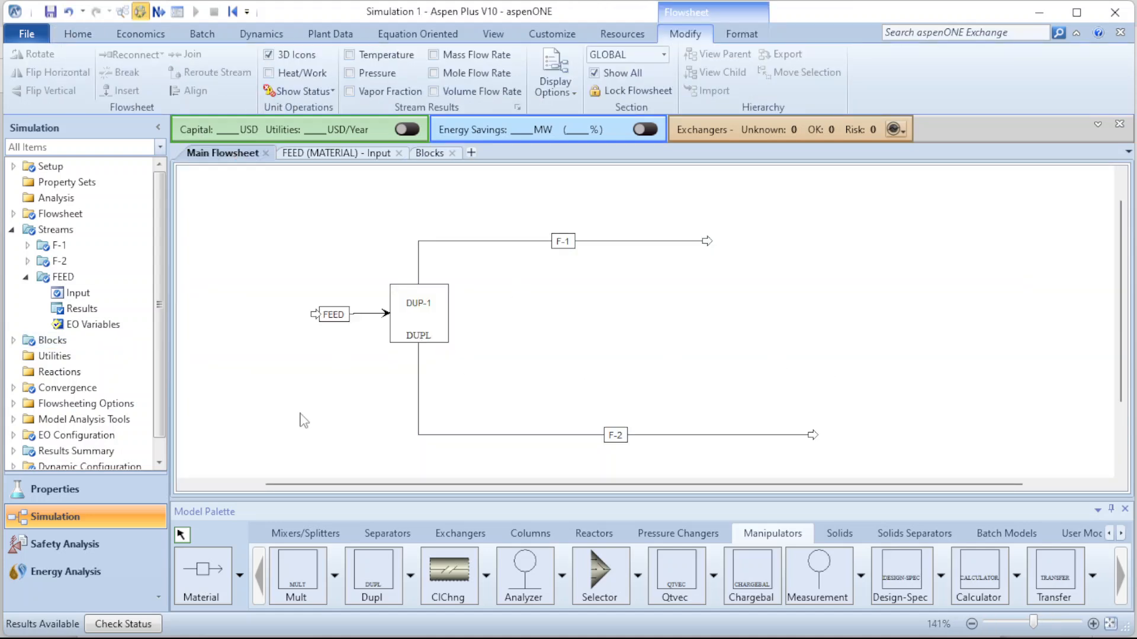
{"action": "left_click_drag", "start_coordinate": [313, 318], "coordinate": [280, 319]}
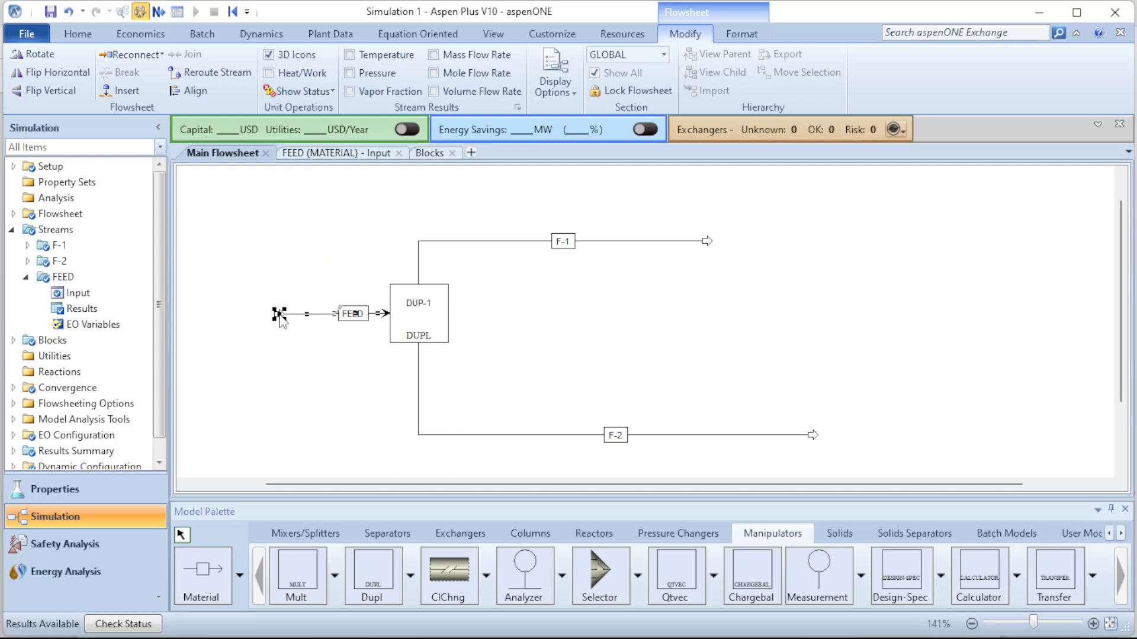
{"action": "left_click", "coordinate": [433, 425]}
{"action": "mouse_move", "coordinate": [300, 635]}
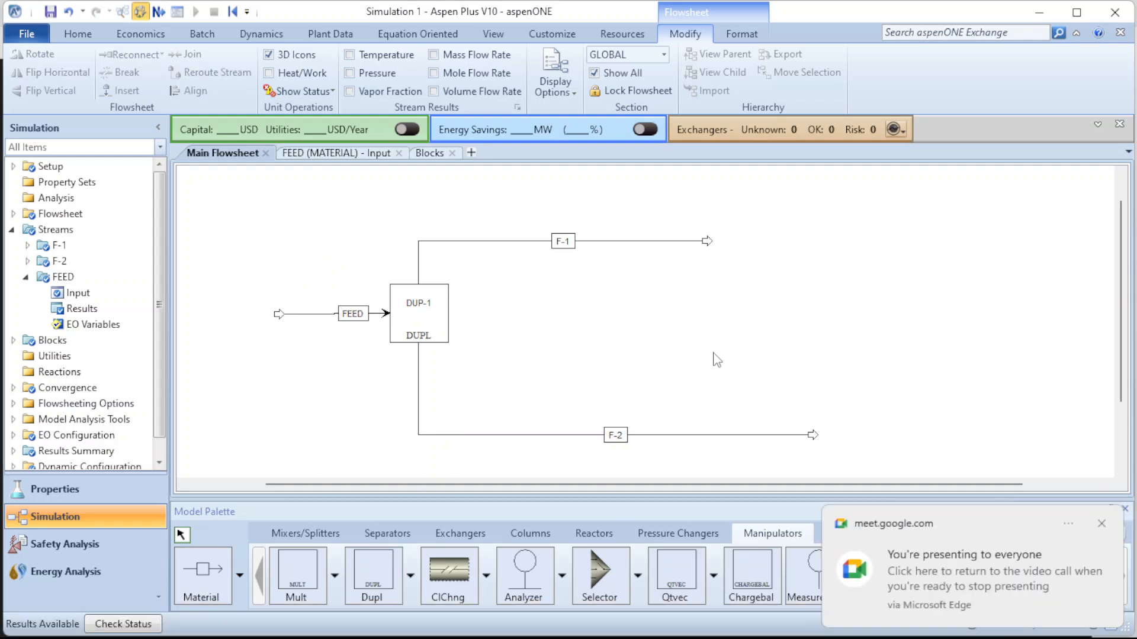
{"action": "left_click", "coordinate": [1101, 523]}
- Place a DSTWU column beyond the end of stream F-1 and name the block DSTWU
{"action": "left_click", "coordinate": [528, 528]}
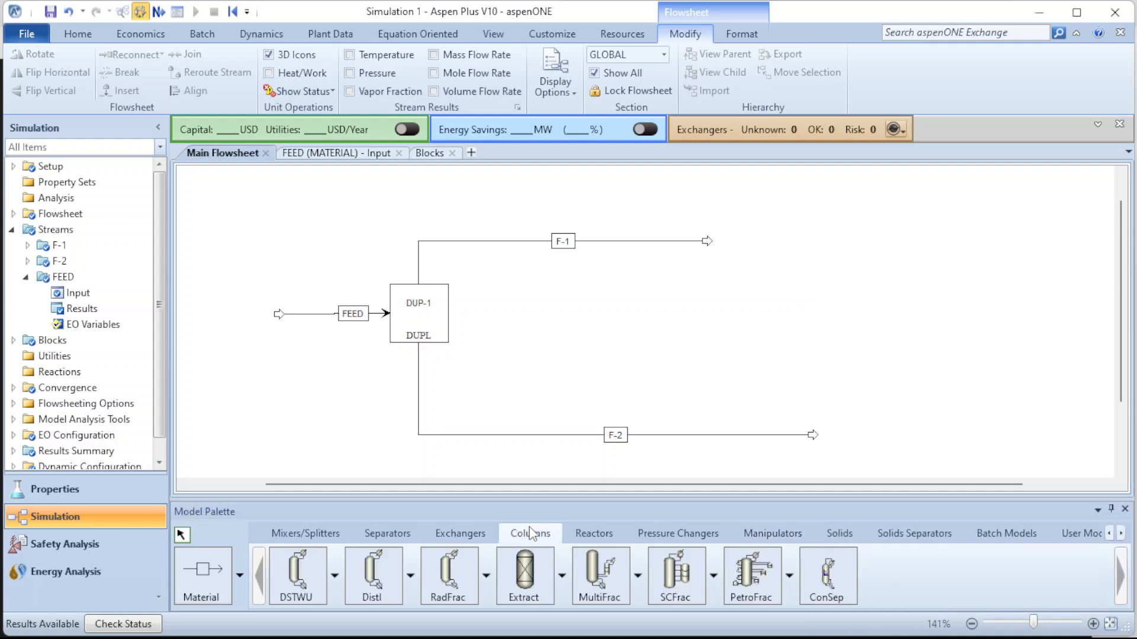
{"action": "left_click", "coordinate": [296, 580]}
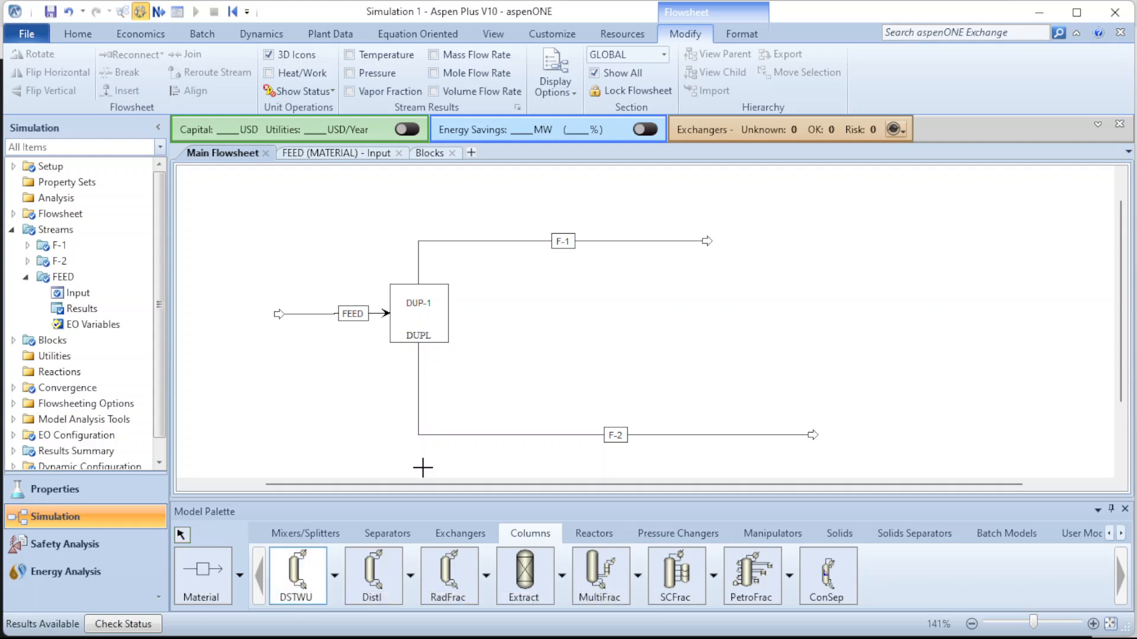
{"action": "left_click", "coordinate": [783, 235]}
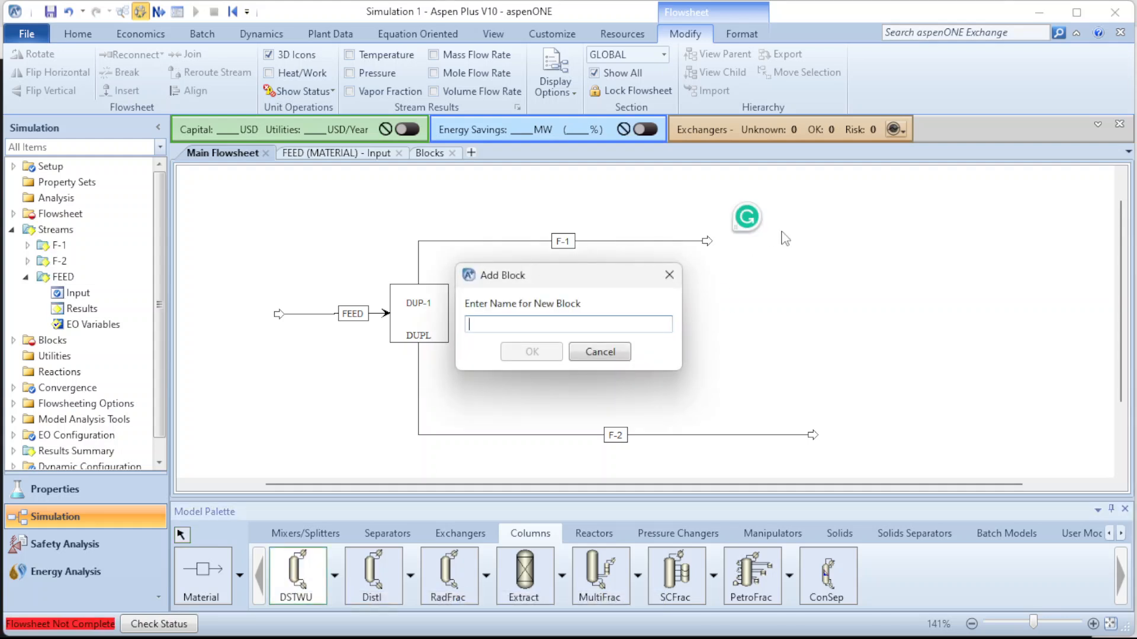
{"action": "type", "text": "DSTWU"}
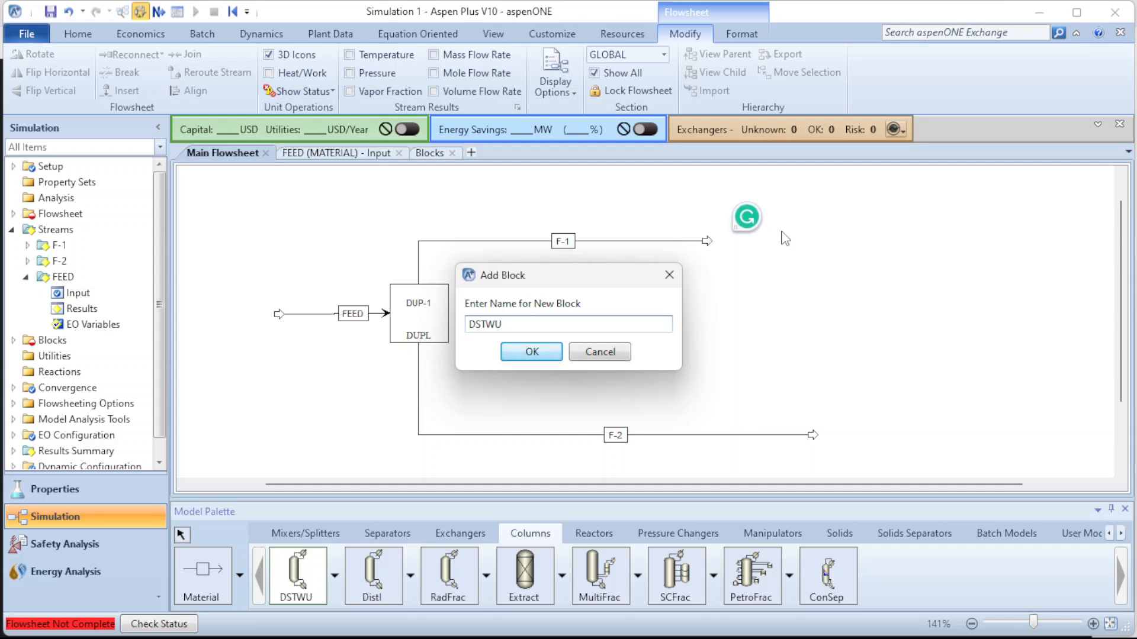
{"action": "key", "text": "Return"}
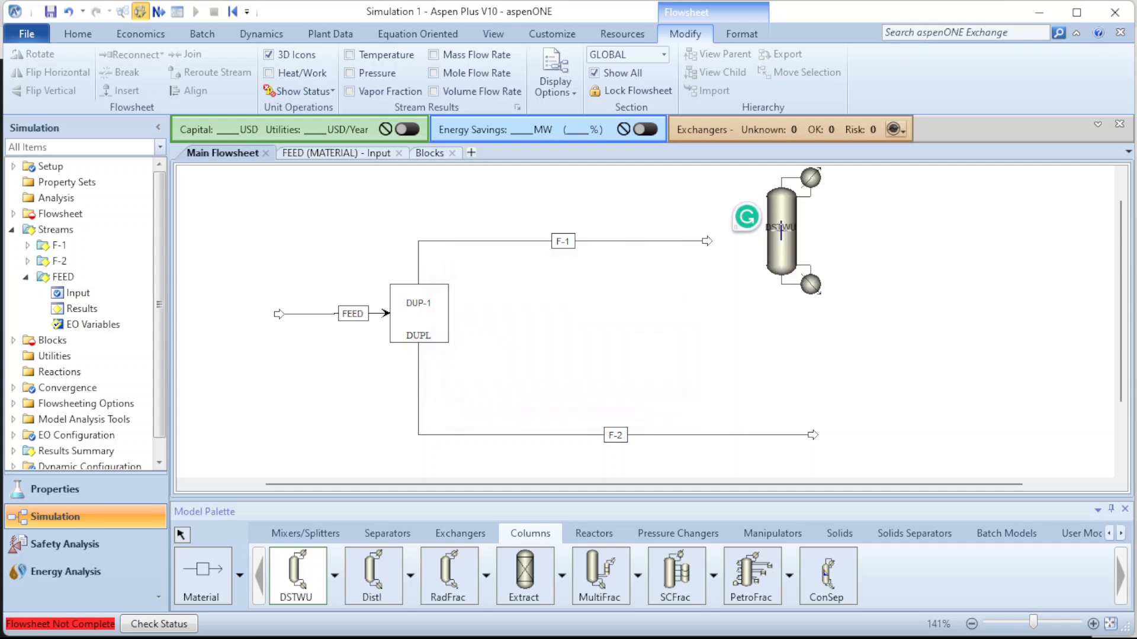
- Enlarge the DSTWU column slightly and connect the end of stream F-1 to its feed inlet
{"action": "right_click", "coordinate": [760, 340]}
{"action": "left_click", "coordinate": [791, 267]}
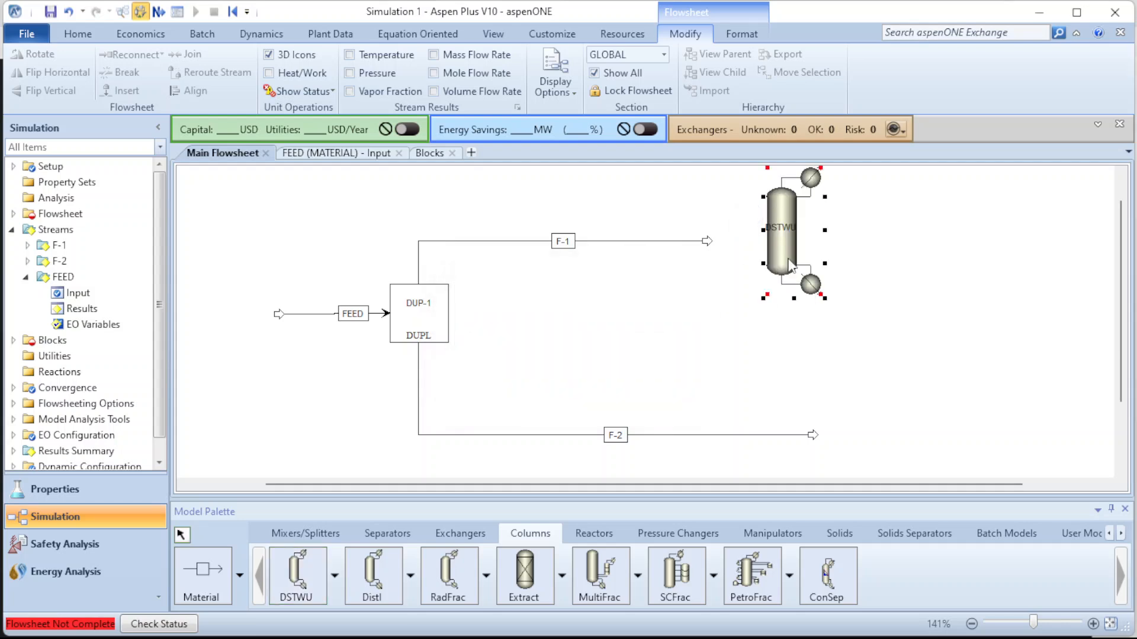
{"action": "left_click_drag", "start_coordinate": [763, 297], "coordinate": [757, 322]}
{"action": "left_click_drag", "start_coordinate": [788, 270], "coordinate": [789, 307]}
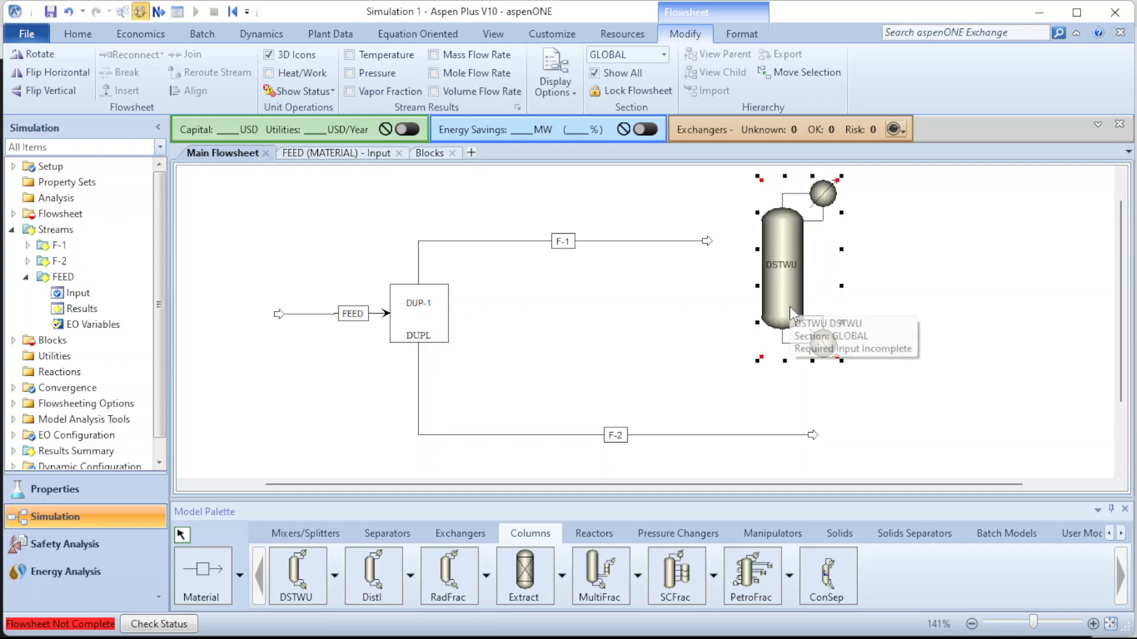
{"action": "left_click", "coordinate": [897, 299]}
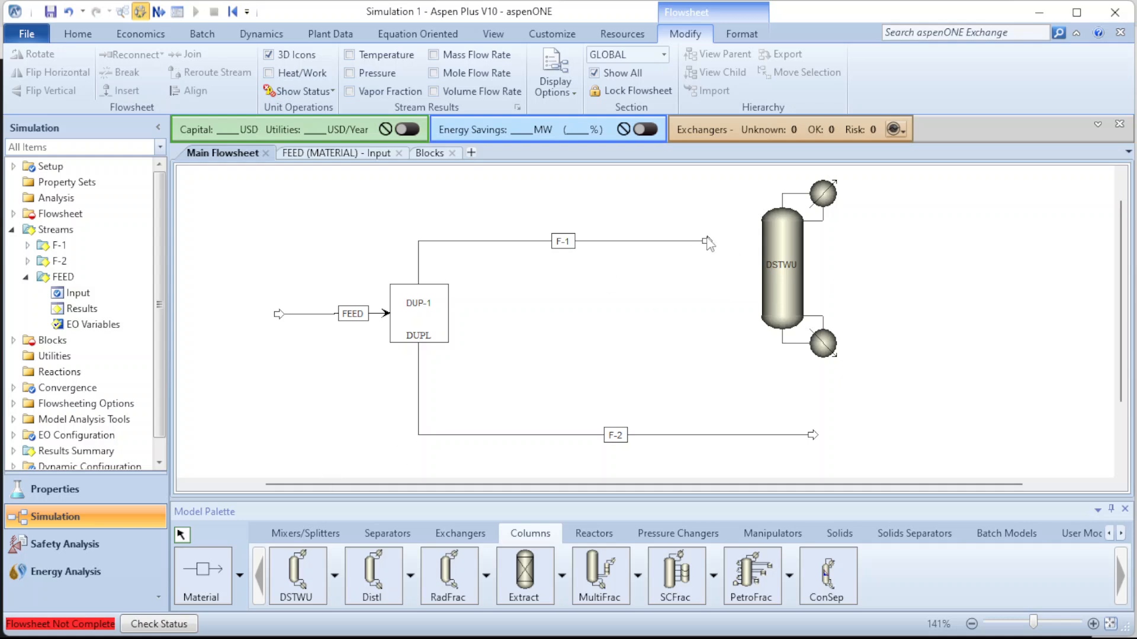
{"action": "left_click_drag", "start_coordinate": [709, 244], "coordinate": [751, 267]}
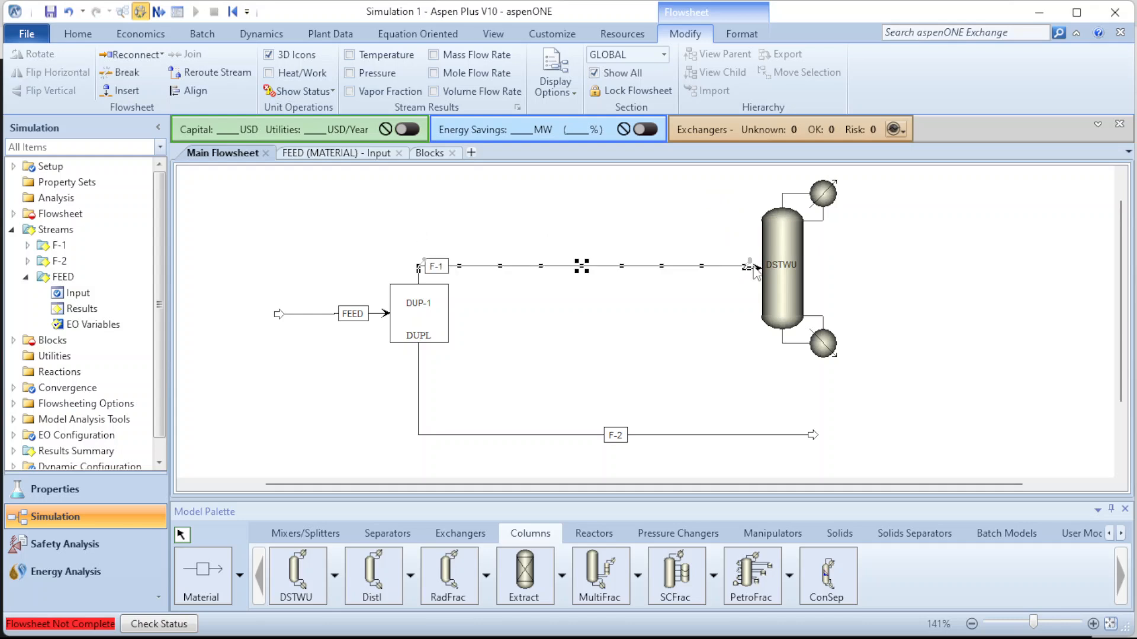
- Add a material stream named D-1 from the DSTWU column's distillate outlet below the condenser
{"action": "left_click", "coordinate": [201, 589]}
{"action": "left_click", "coordinate": [833, 218]}
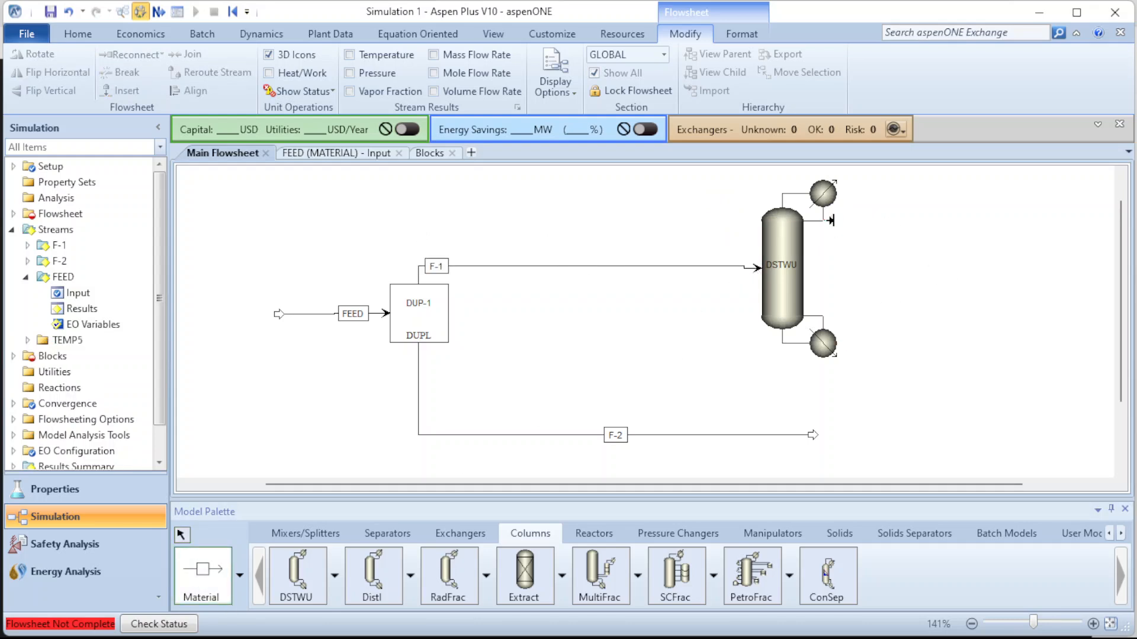
{"action": "left_click", "coordinate": [999, 226]}
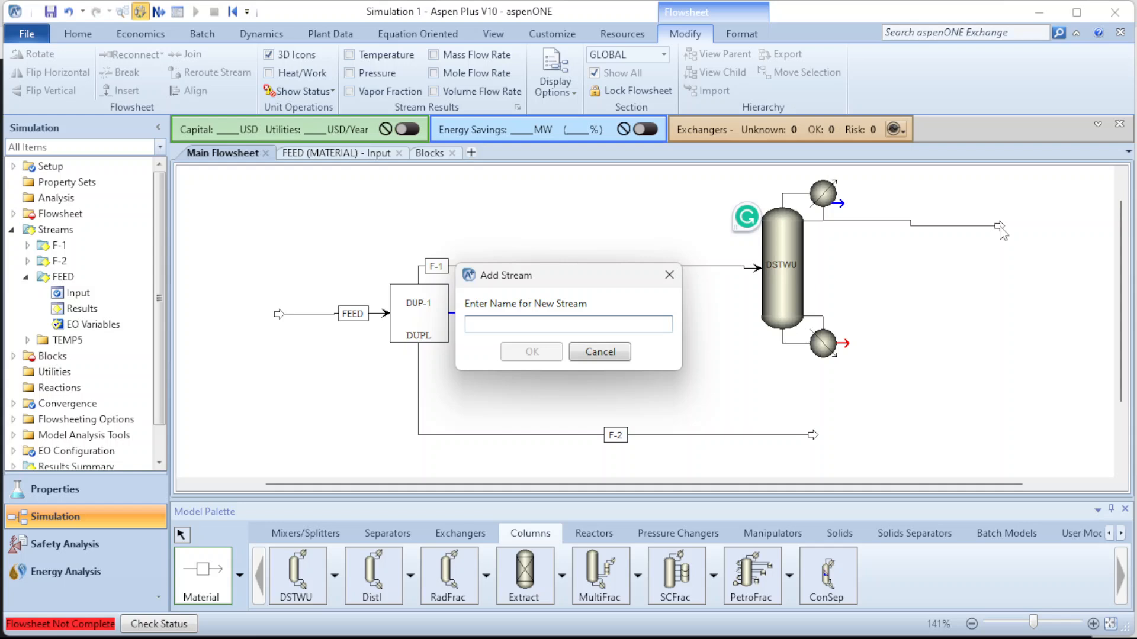
{"action": "type", "text": "D"}
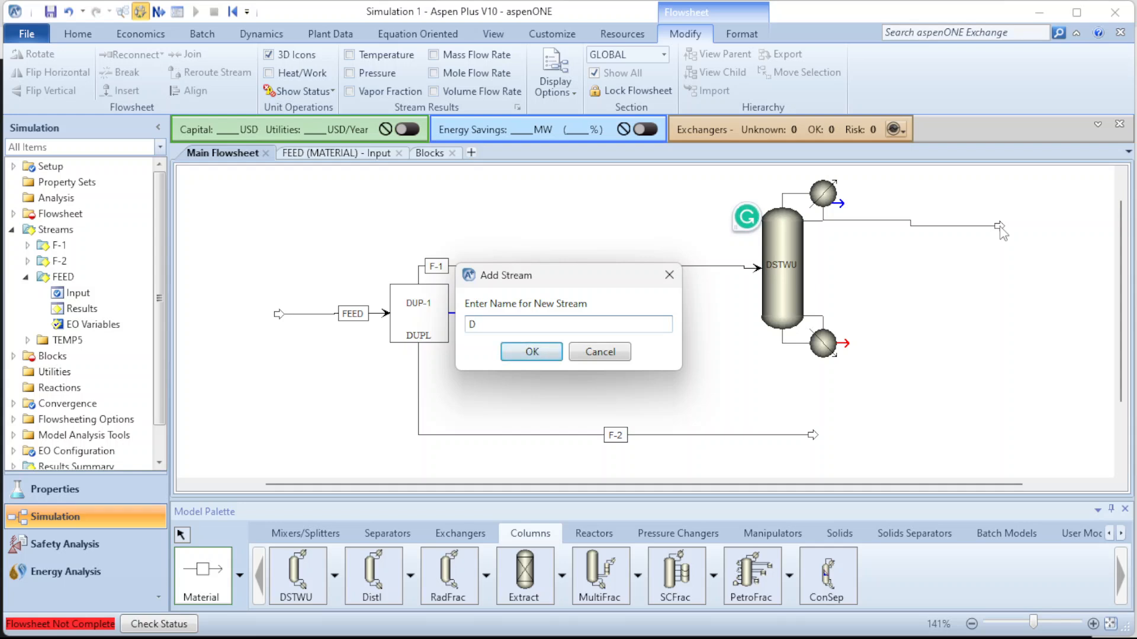
{"action": "type", "text": "-1"}
{"action": "key", "text": "Return"}
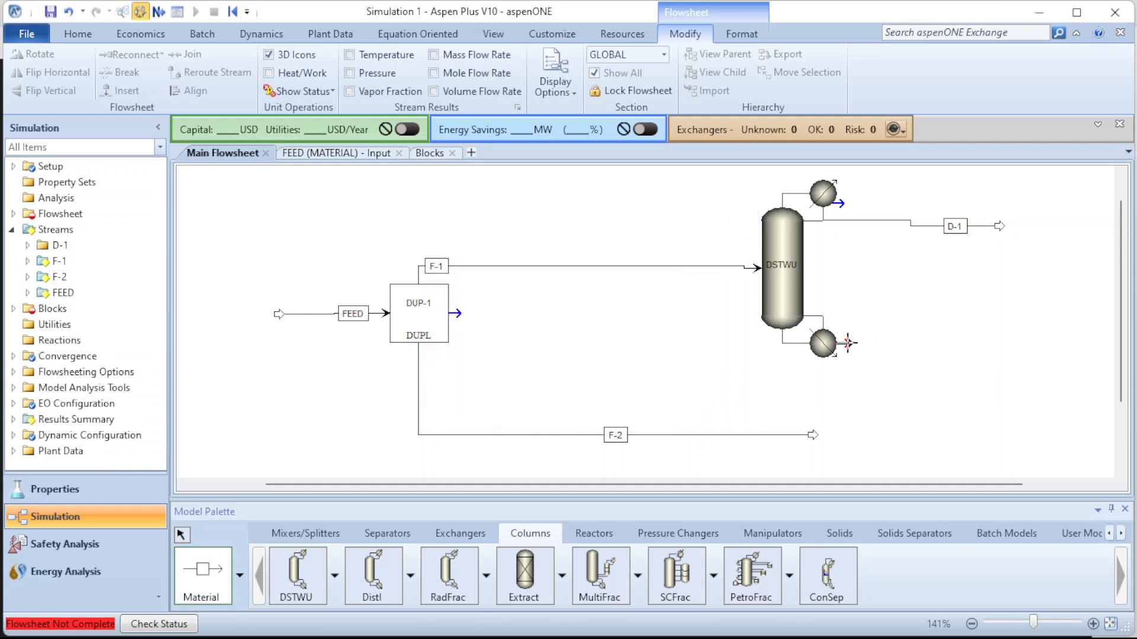
- Add a material stream named B-1 from the DSTWU column's bottoms outlet at the reboiler
{"action": "left_click", "coordinate": [847, 342]}
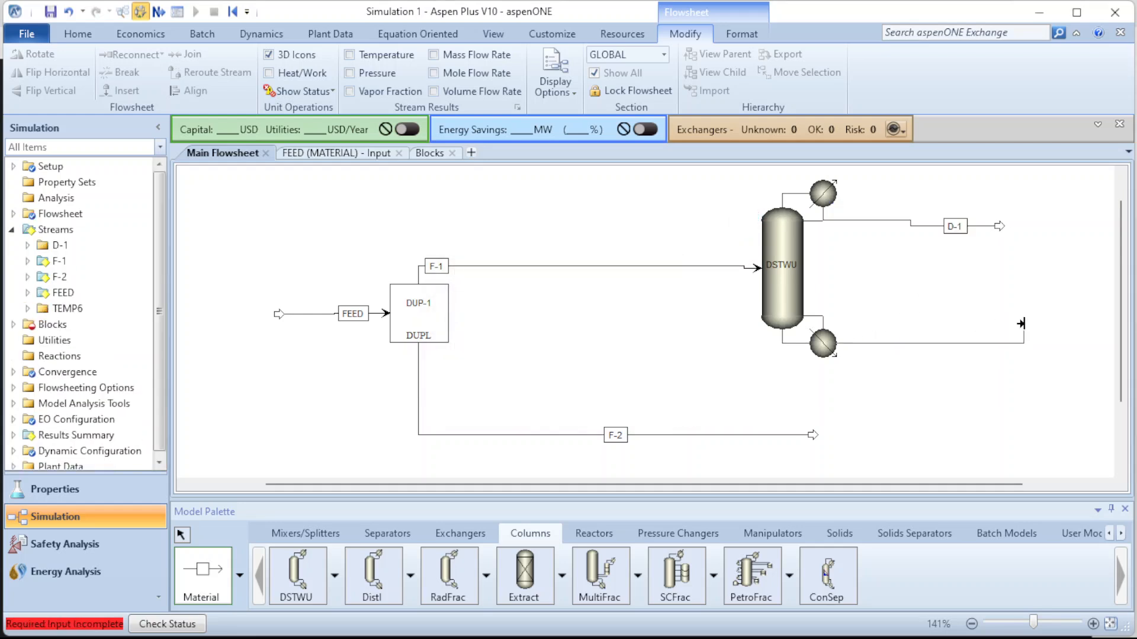
{"action": "left_click", "coordinate": [1021, 323]}
{"action": "type", "text": "B"}
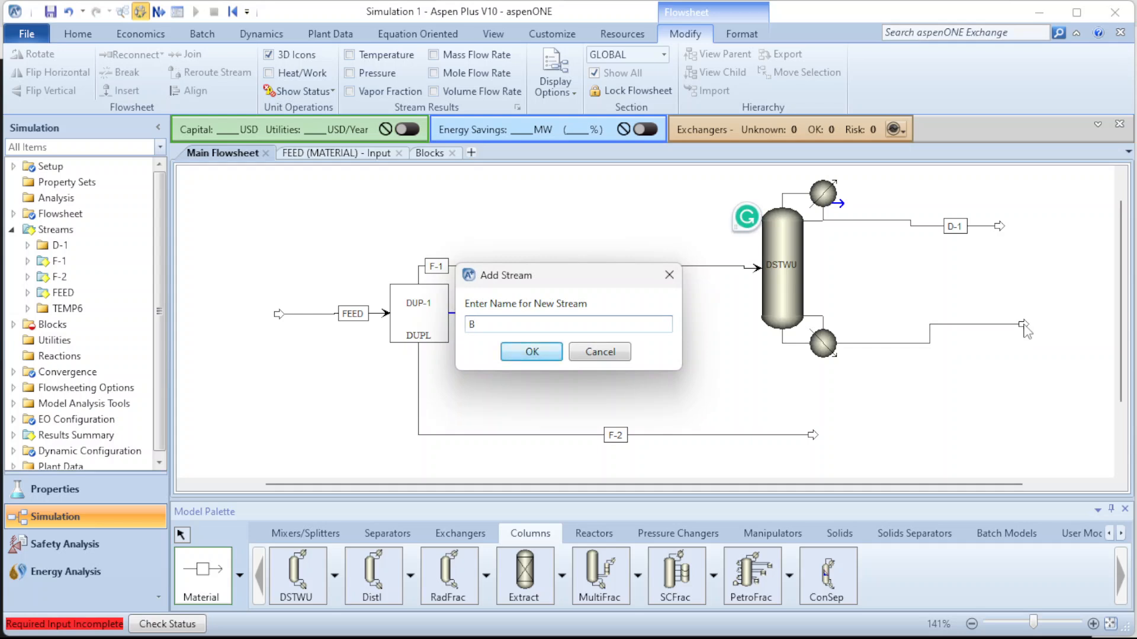
{"action": "type", "text": "-1"}
{"action": "key", "text": "Return"}
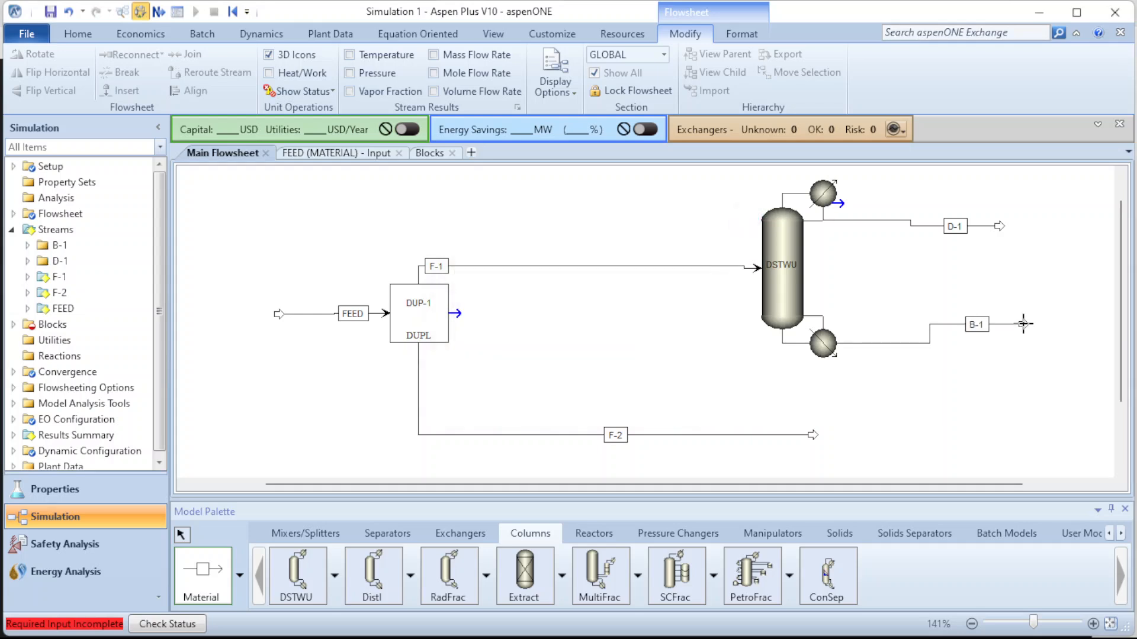
{"action": "key", "text": "Escape"}
- Align all blocks and streams on the flowsheet to straighten the stream lines
{"action": "key", "text": "ctrl+a"}
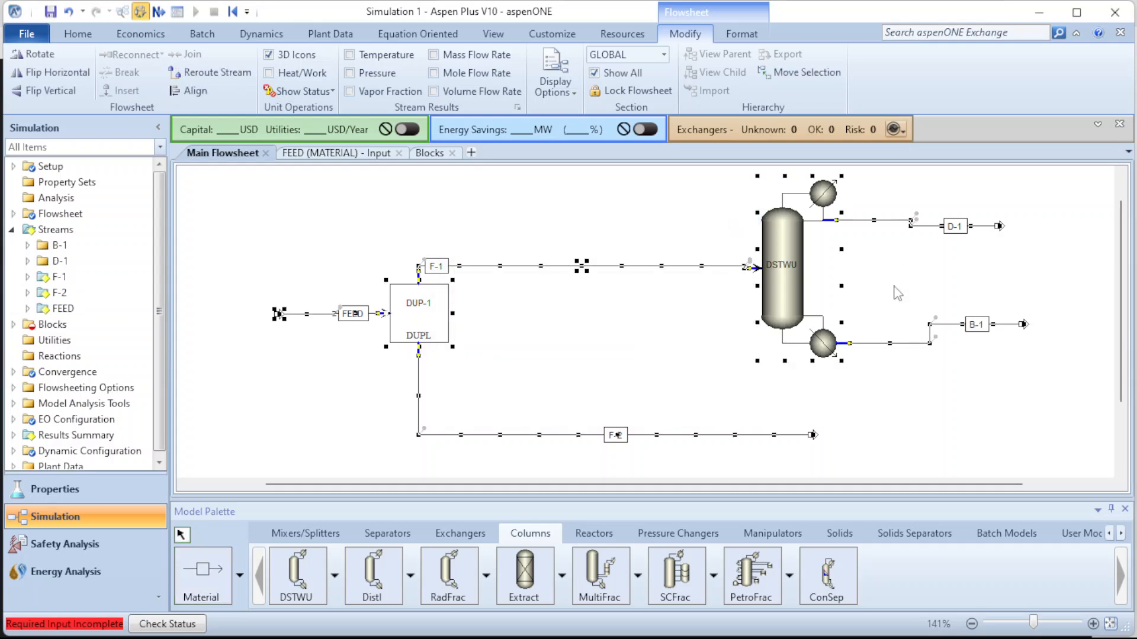
{"action": "left_click", "coordinate": [193, 92]}
{"action": "left_click", "coordinate": [684, 352]}
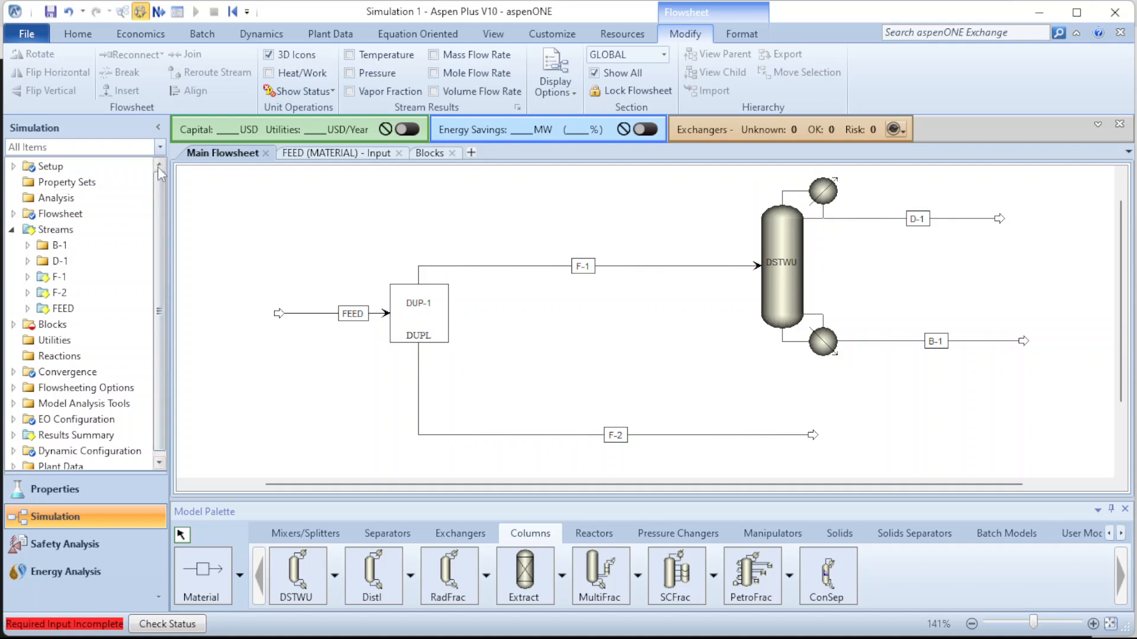
- Go to the DSTWU input specifications and specify the column by a reflux ratio of 6
{"action": "left_click", "coordinate": [159, 11]}
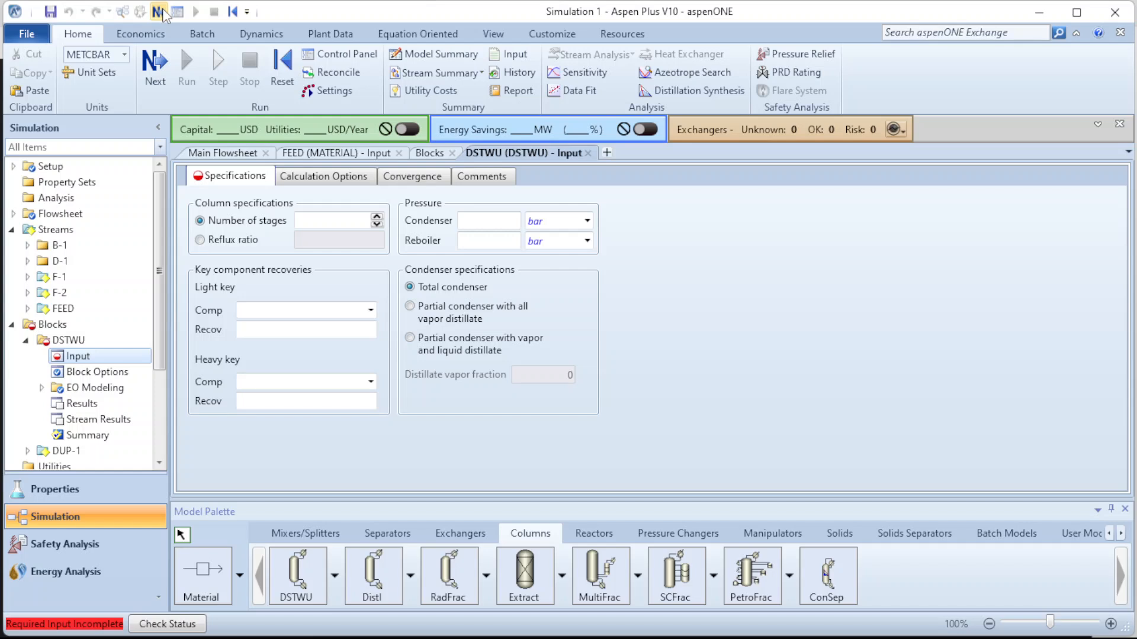
{"action": "left_click", "coordinate": [225, 240]}
{"action": "left_click", "coordinate": [331, 238]}
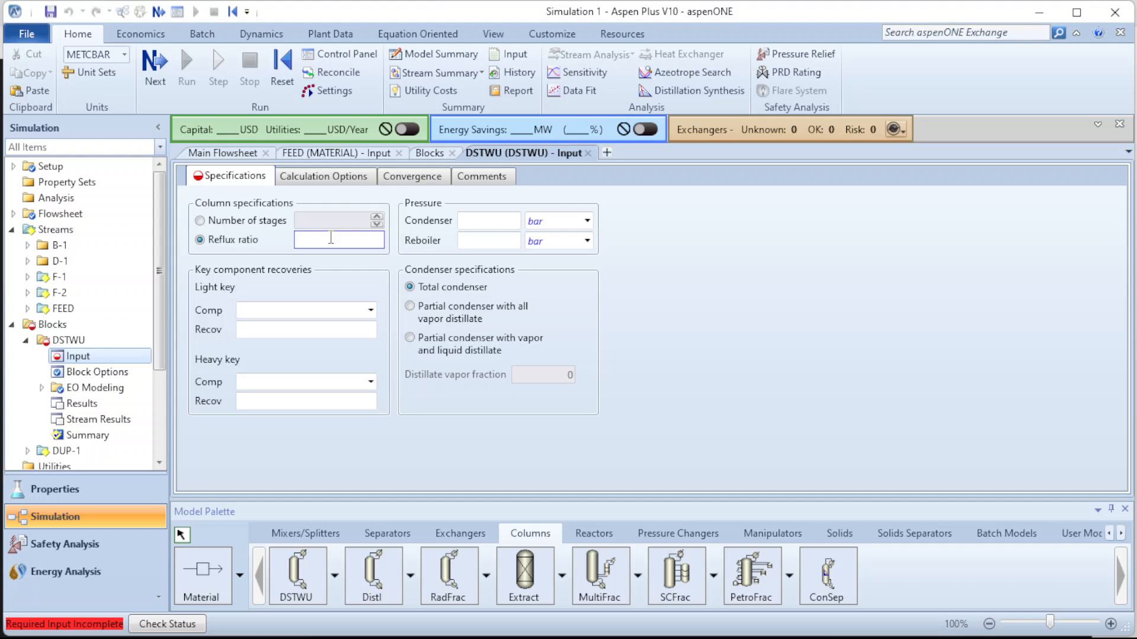
{"action": "type", "text": "6"}
{"action": "left_click", "coordinate": [746, 330]}
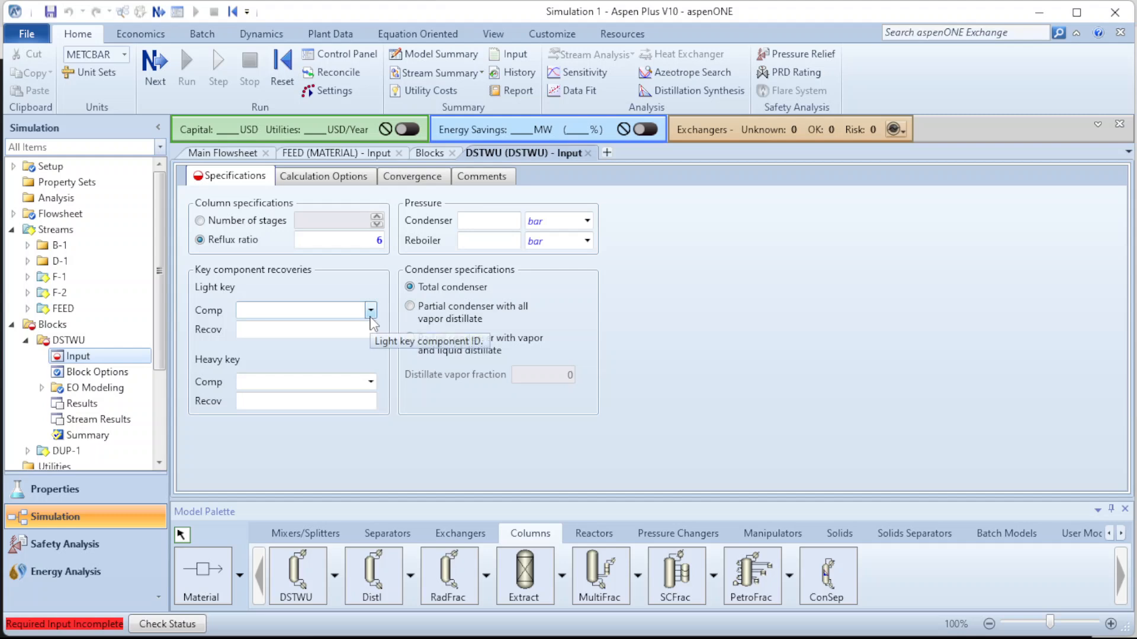
- Choose ETHYL-01 as the light key component of the DSTWU column
{"action": "left_click", "coordinate": [371, 310]}
{"action": "left_click", "coordinate": [370, 310]}
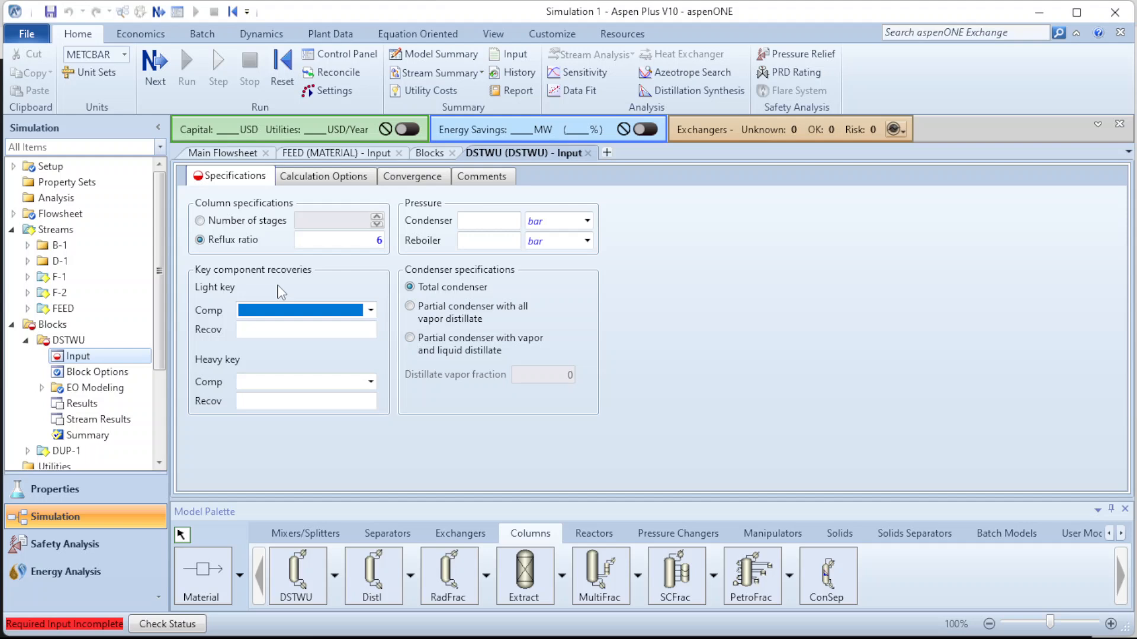
{"action": "left_click", "coordinate": [369, 310]}
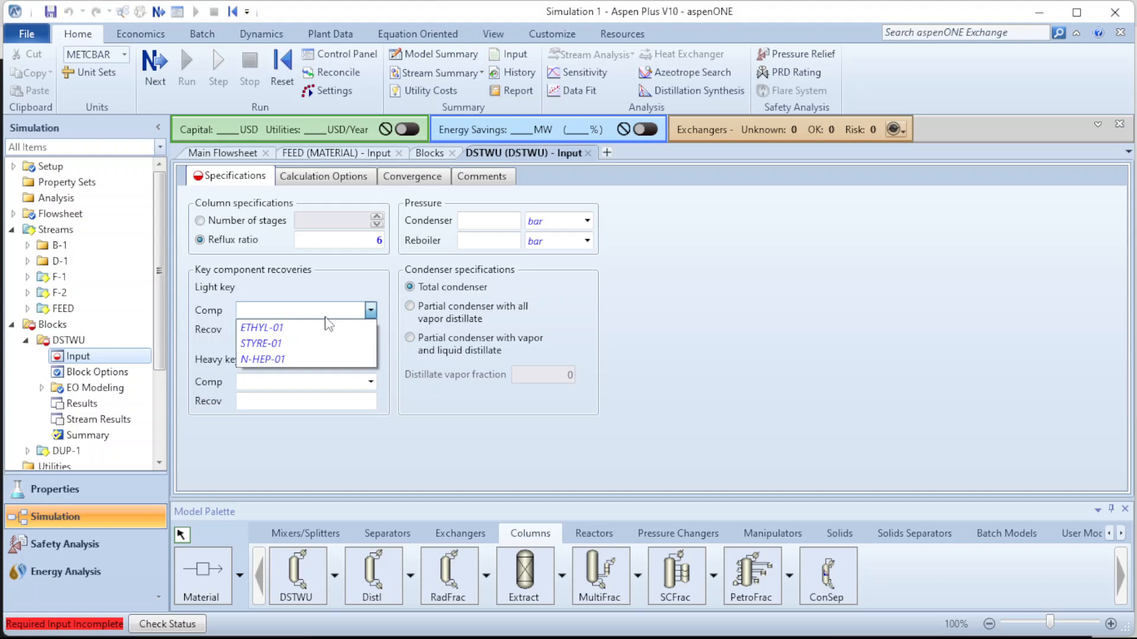
{"action": "left_click", "coordinate": [296, 328]}
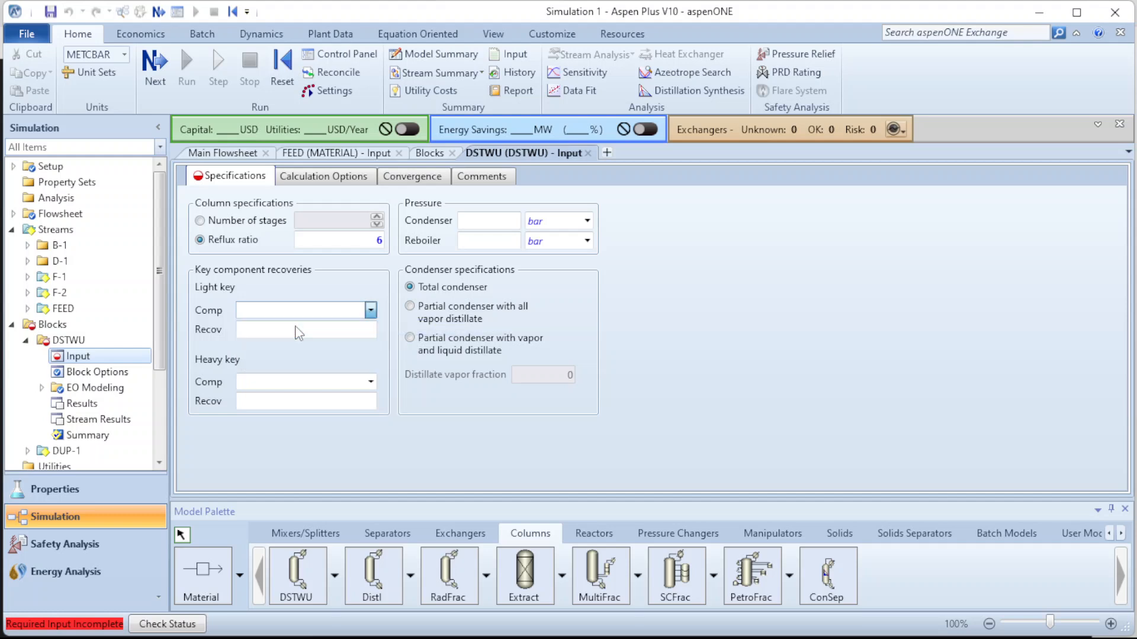
- Look up the ethylbenzene recovery in the PowerPoint slide for Problem 1 and set the light key recovery to 0.992 in Aspen Plus
{"action": "left_click", "coordinate": [323, 332]}
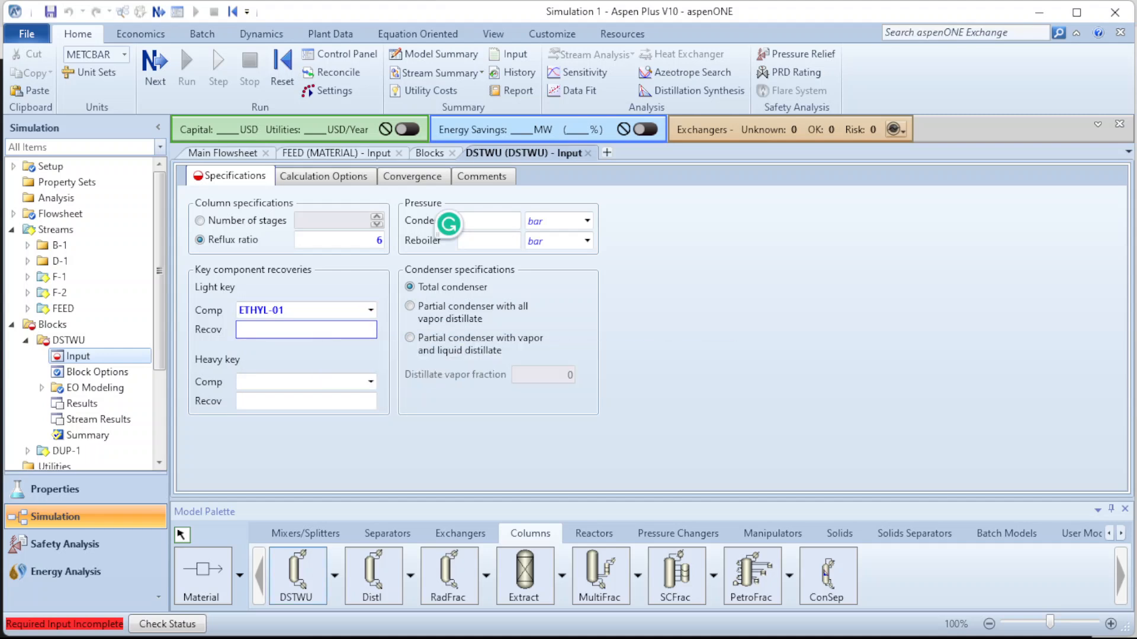
{"action": "mouse_move", "coordinate": [357, 621]}
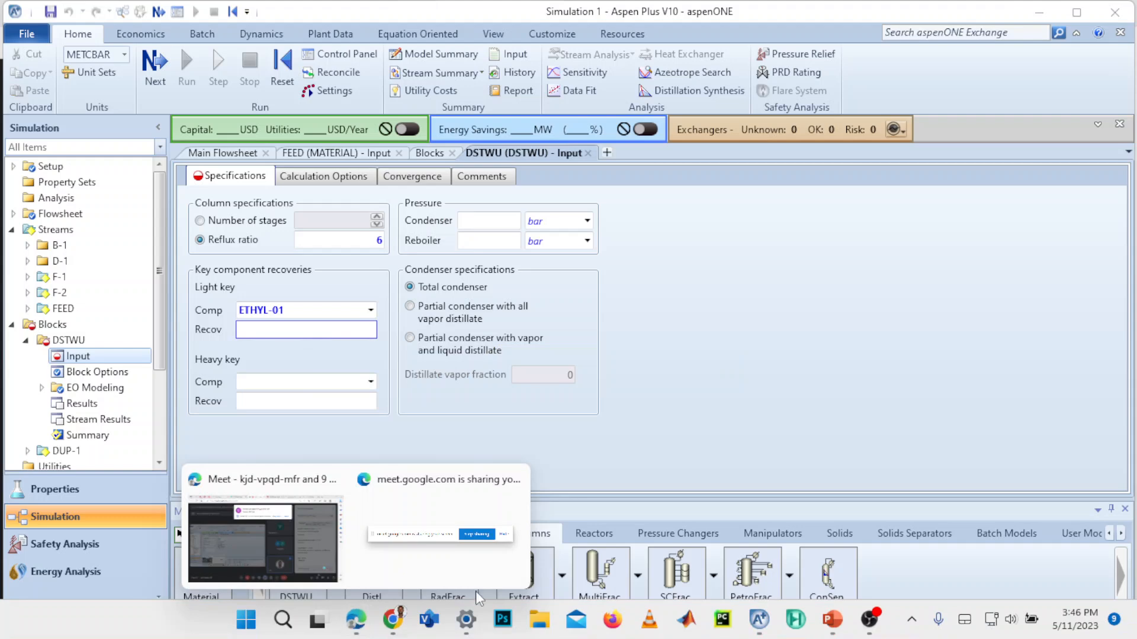
{"action": "left_click", "coordinate": [839, 627]}
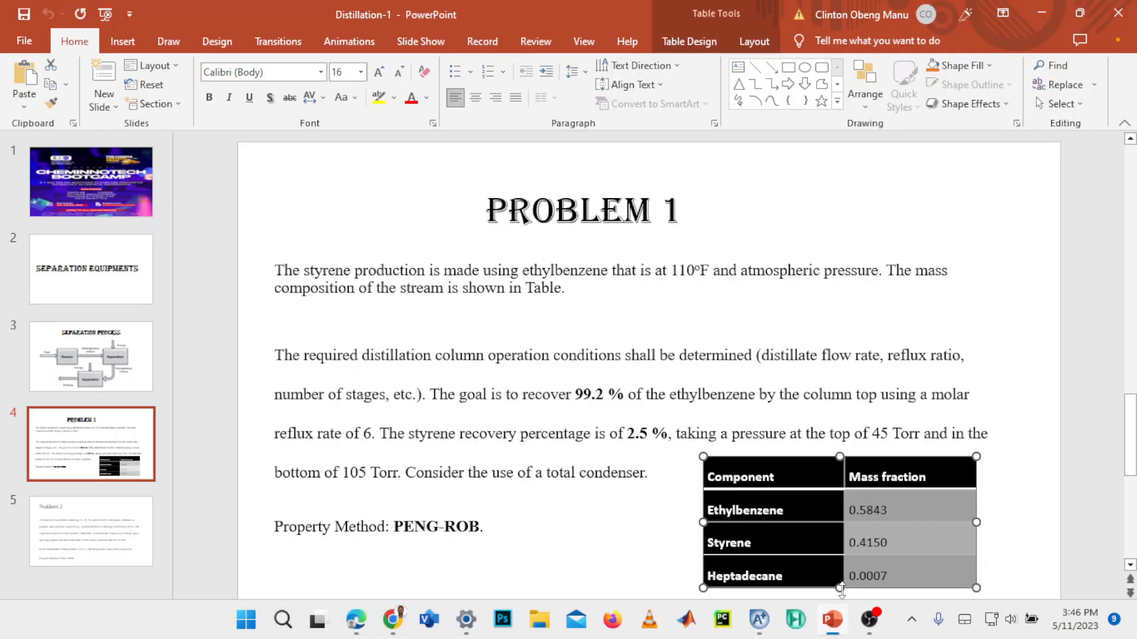
{"action": "left_click", "coordinate": [843, 627]}
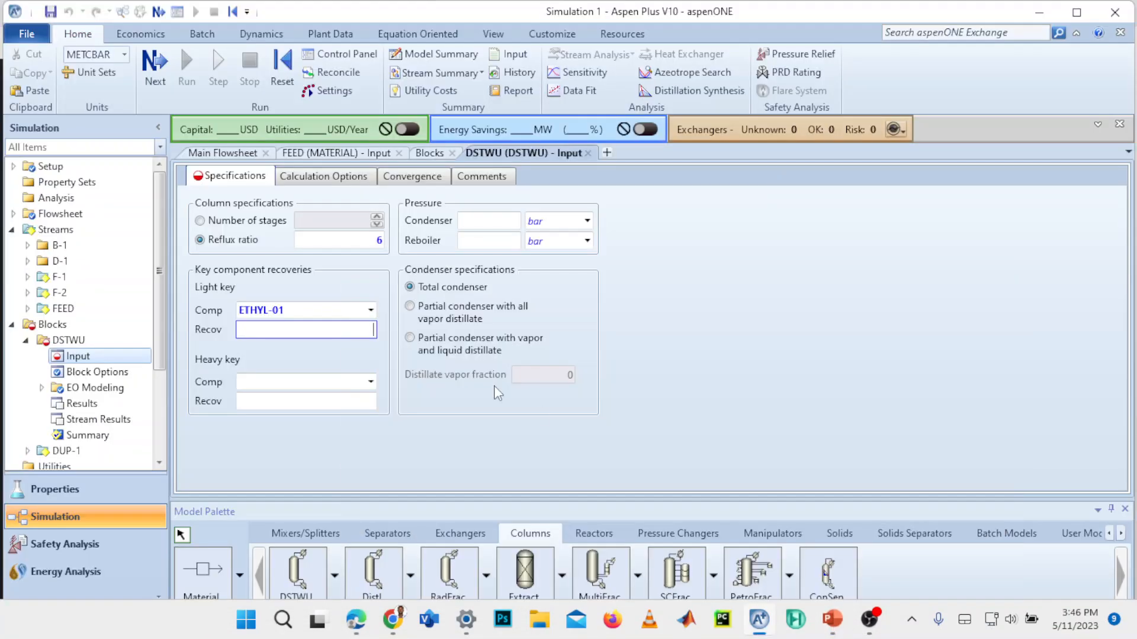
{"action": "left_click", "coordinate": [292, 329]}
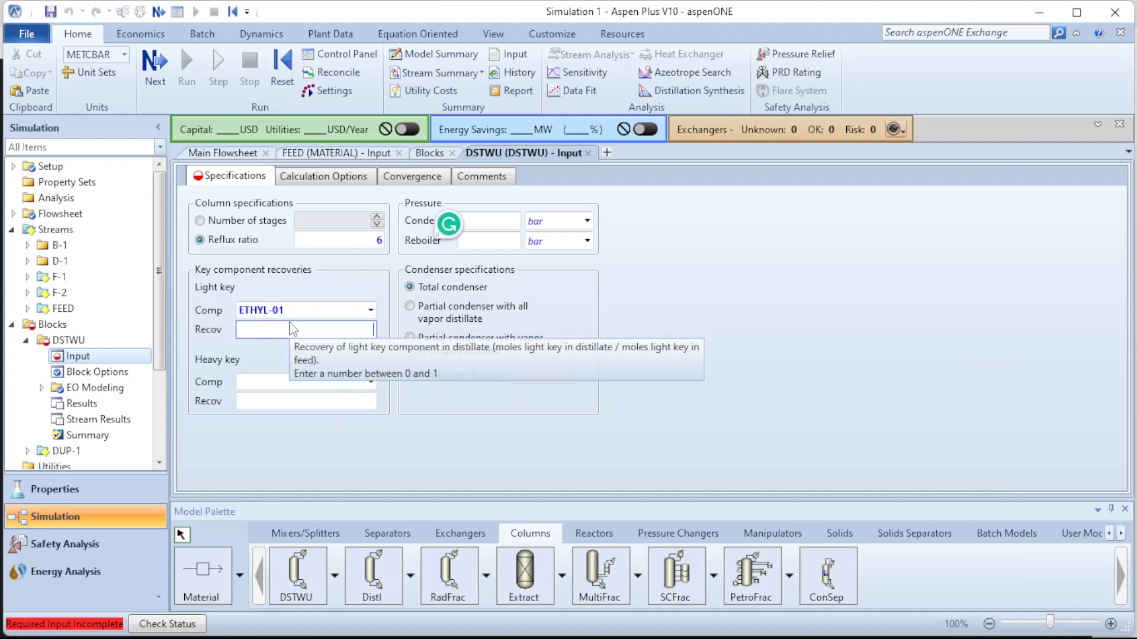
{"action": "type", "text": "0.992"}
{"action": "key", "text": "Return"}
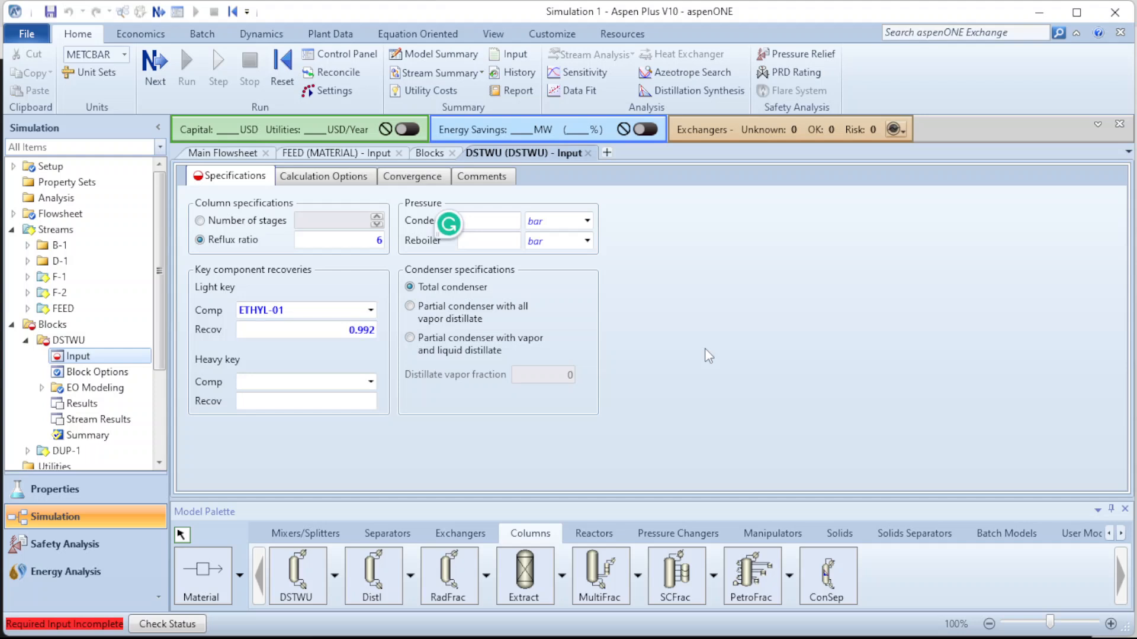
- Choose STYRE-01 as the heavy key component of the DSTWU column and set its recovery to 0.025
{"action": "left_click", "coordinate": [371, 382]}
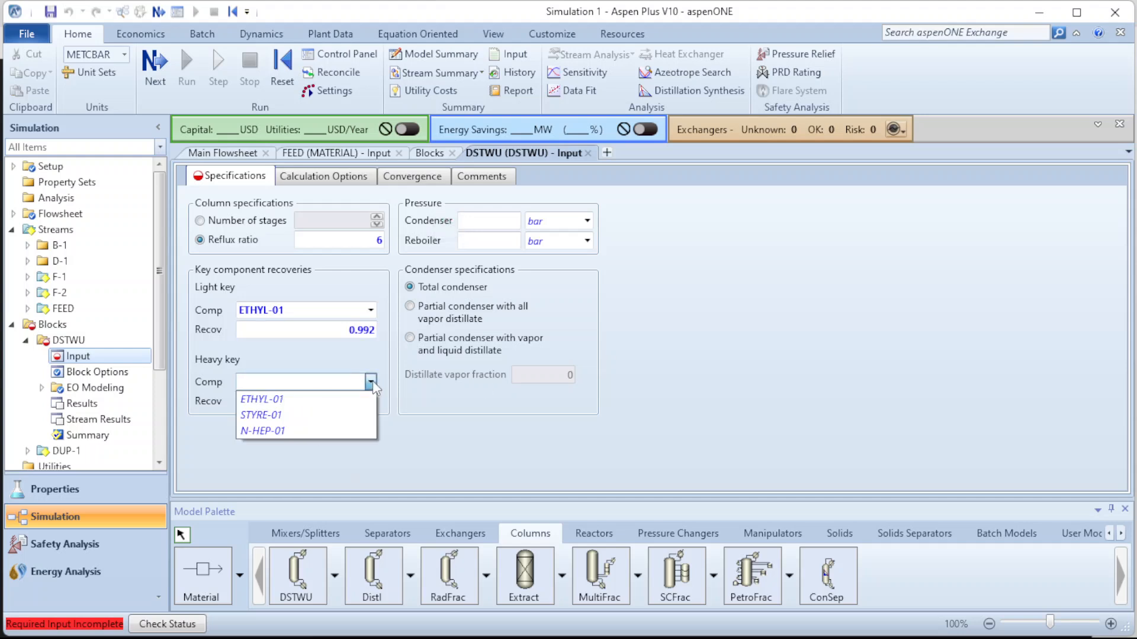
{"action": "left_click", "coordinate": [290, 415]}
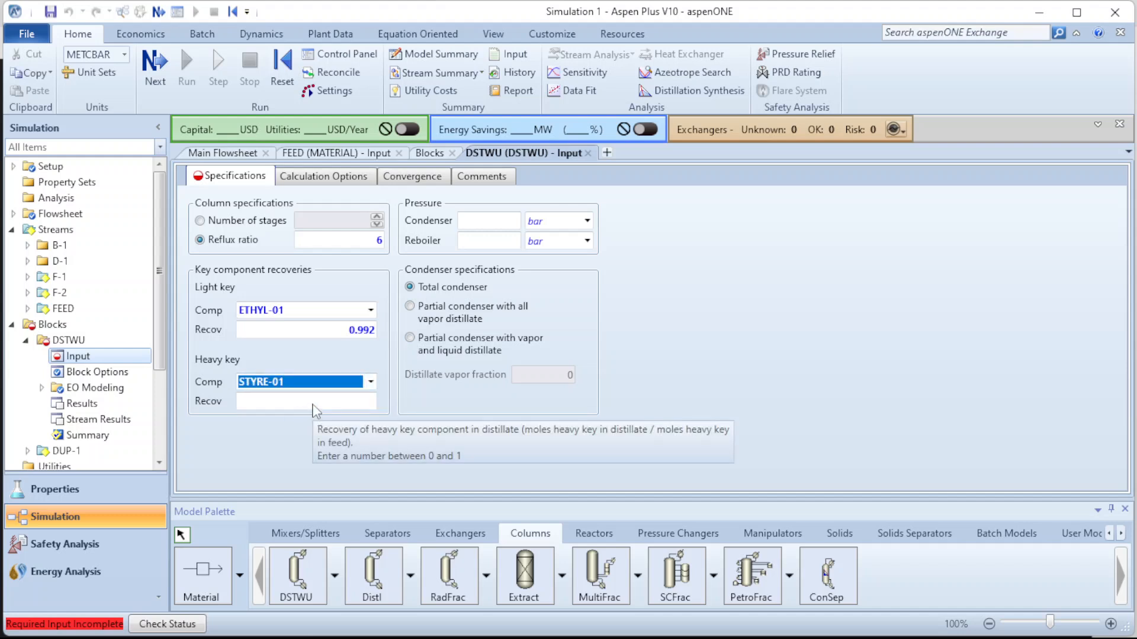
{"action": "left_click", "coordinate": [314, 402]}
{"action": "type", "text": "0."}
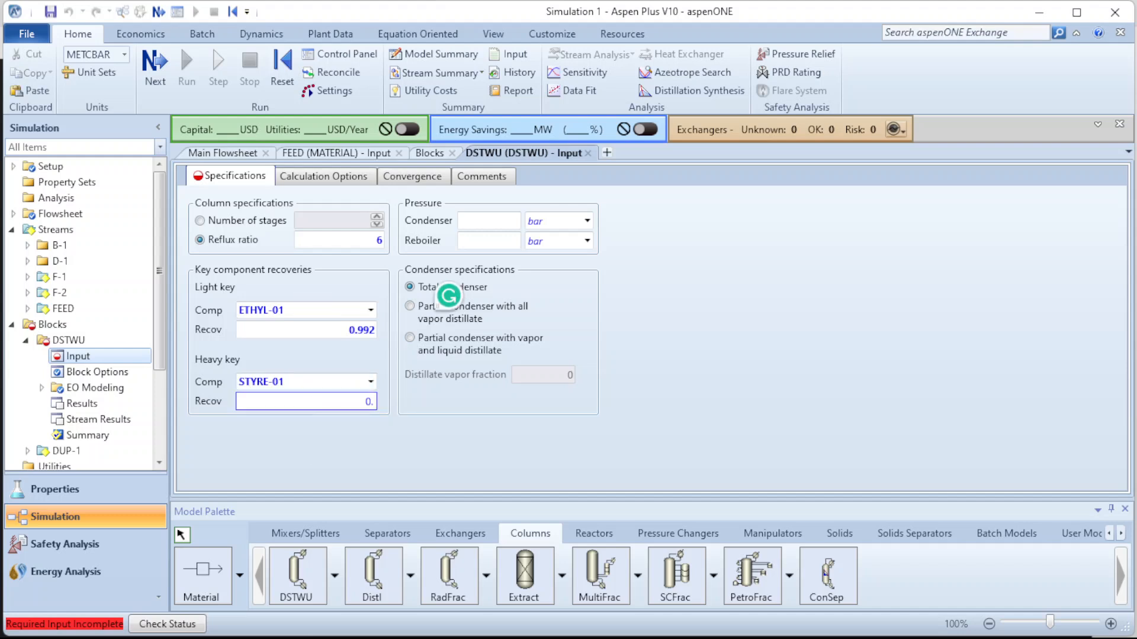
{"action": "type", "text": "025"}
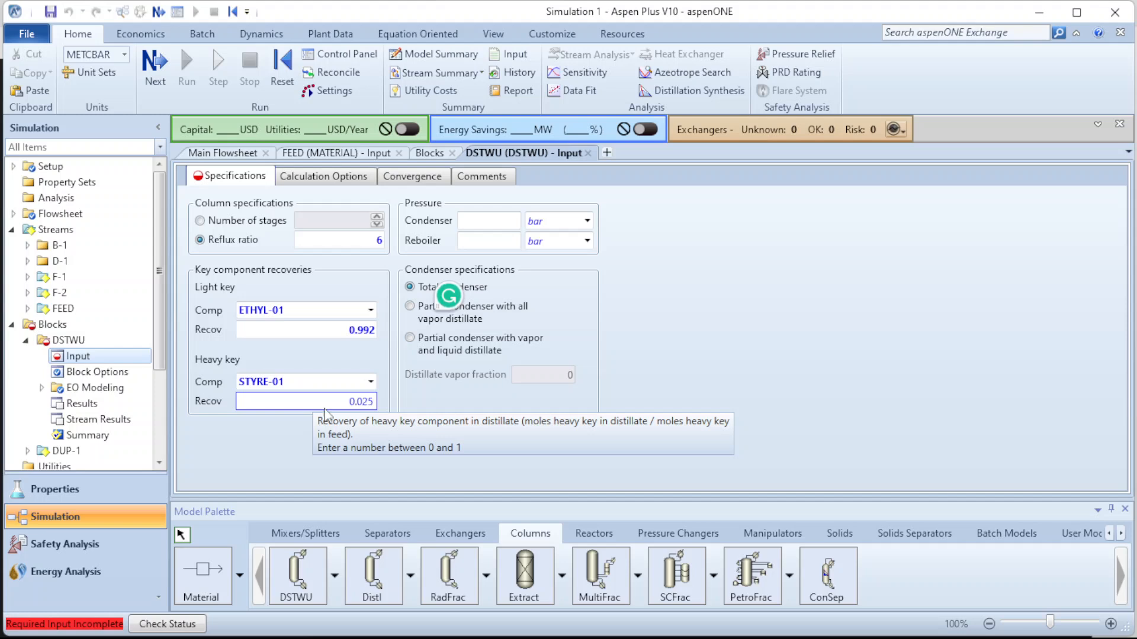
{"action": "left_click", "coordinate": [730, 372]}
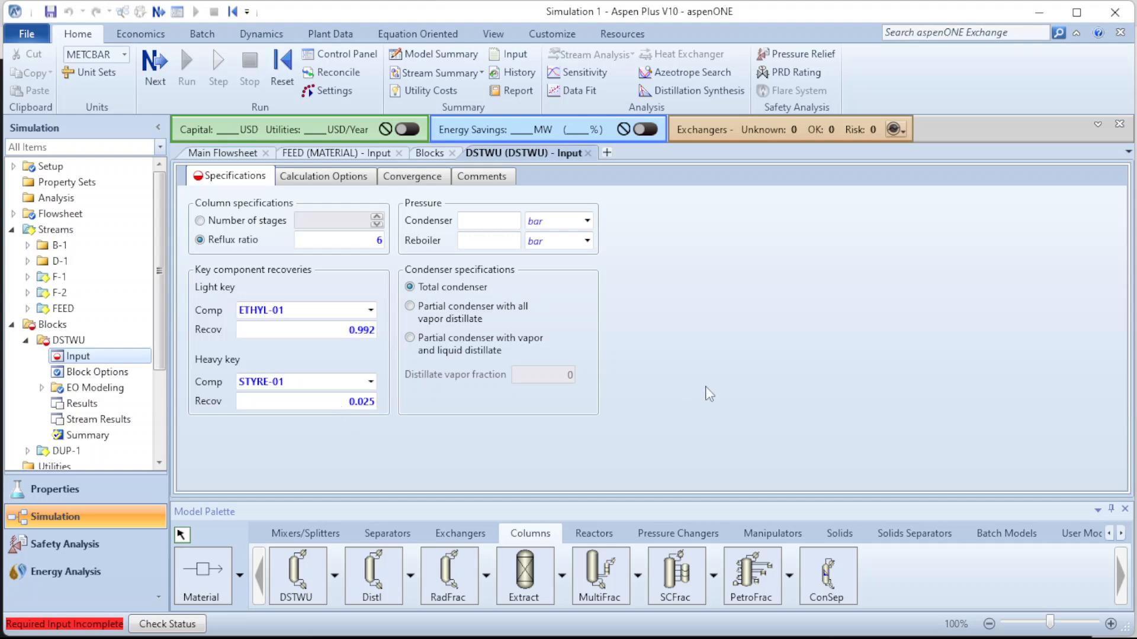
- Set the DSTWU column's condenser pressure to 45 torr and its reboiler pressure to 105 torr
{"action": "left_click", "coordinate": [484, 221]}
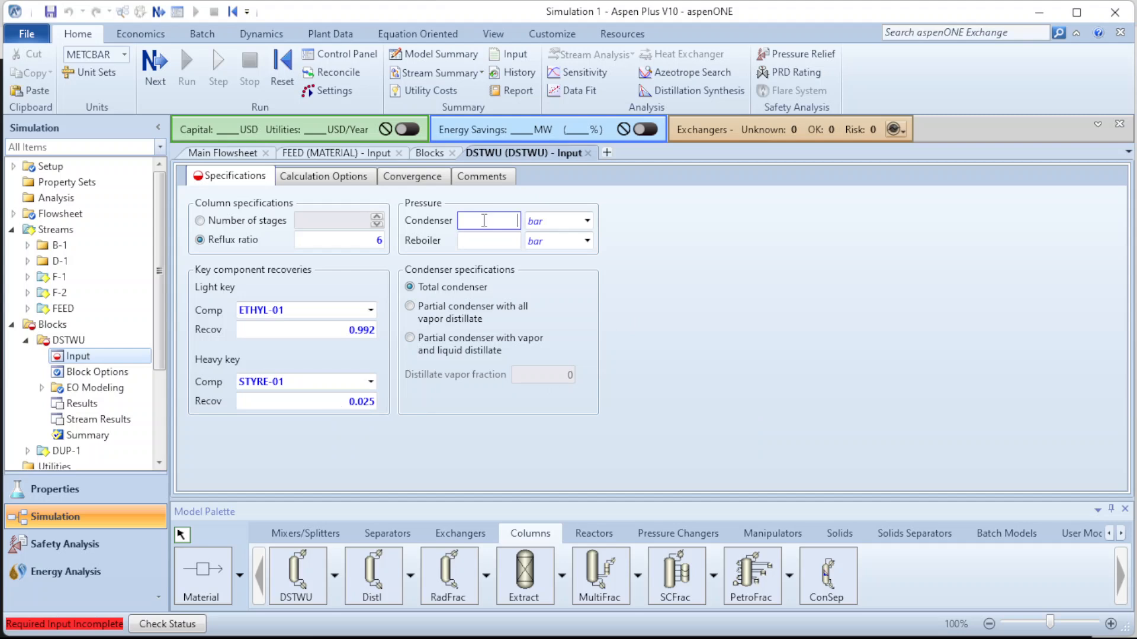
{"action": "type", "text": "45"}
{"action": "left_click", "coordinate": [542, 221]}
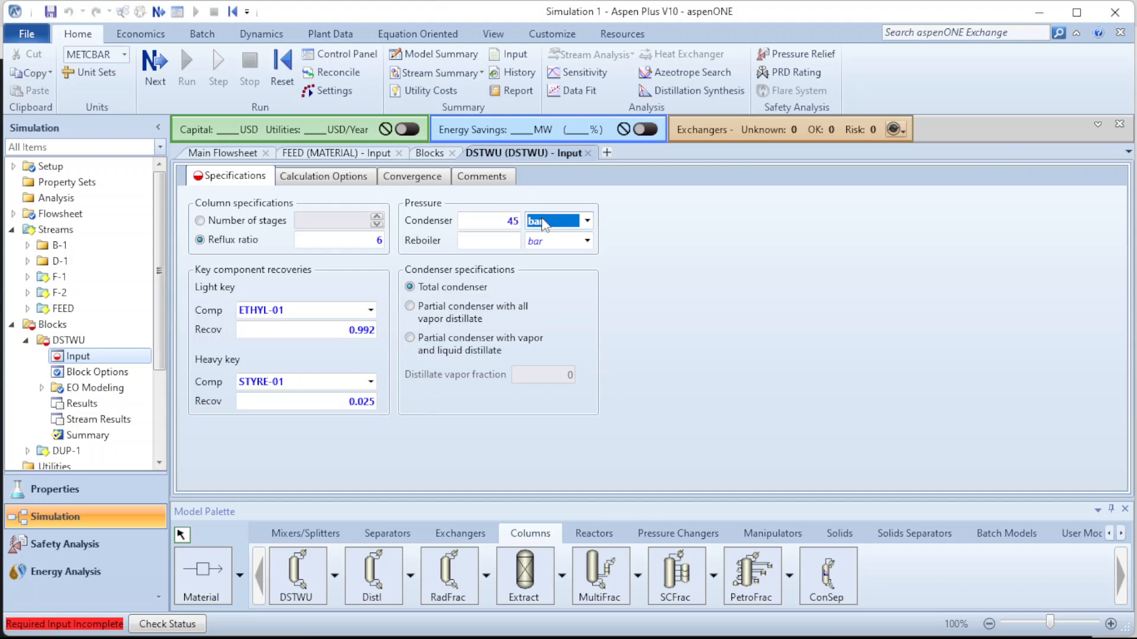
{"action": "type", "text": "torr"}
{"action": "left_click", "coordinate": [510, 241]}
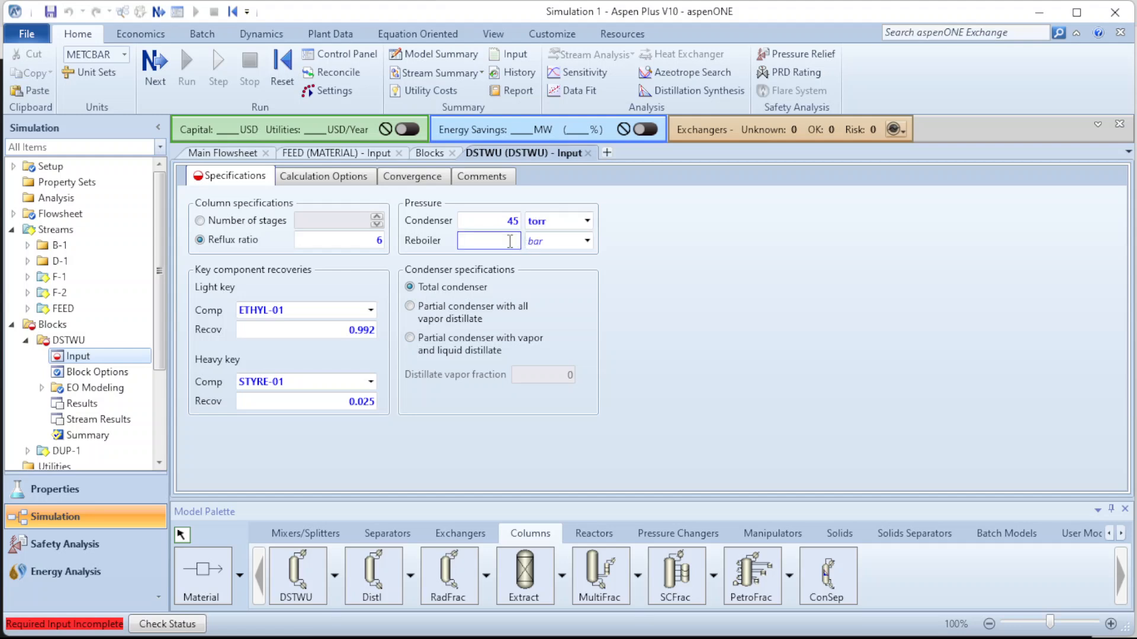
{"action": "type", "text": "105"}
{"action": "left_click", "coordinate": [544, 245]}
{"action": "type", "text": "torr"}
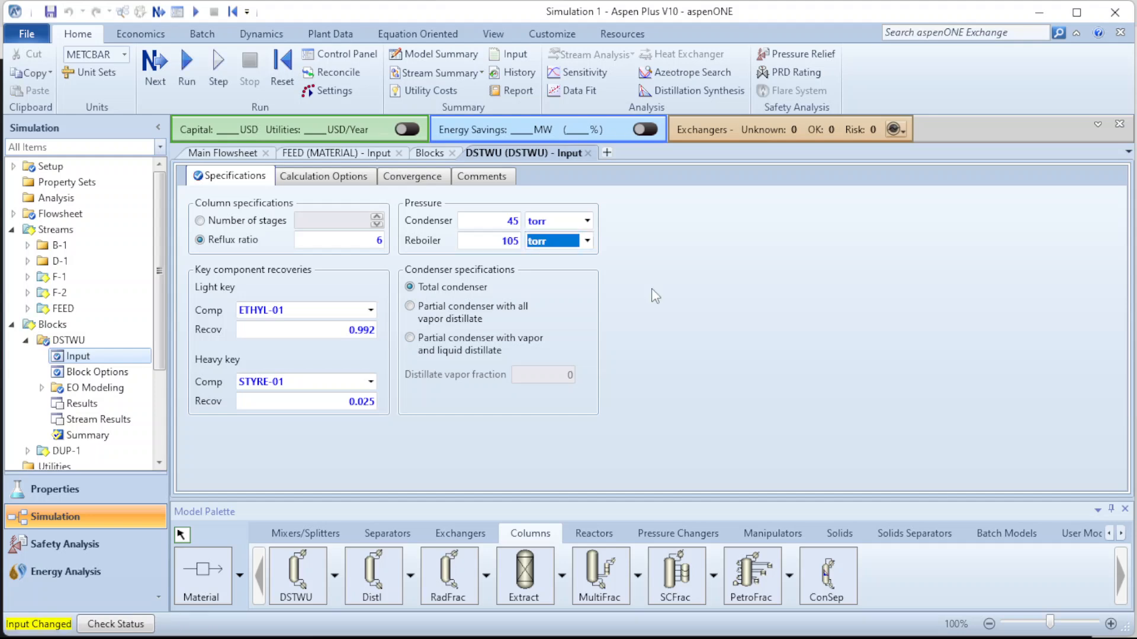
{"action": "left_click", "coordinate": [756, 343]}
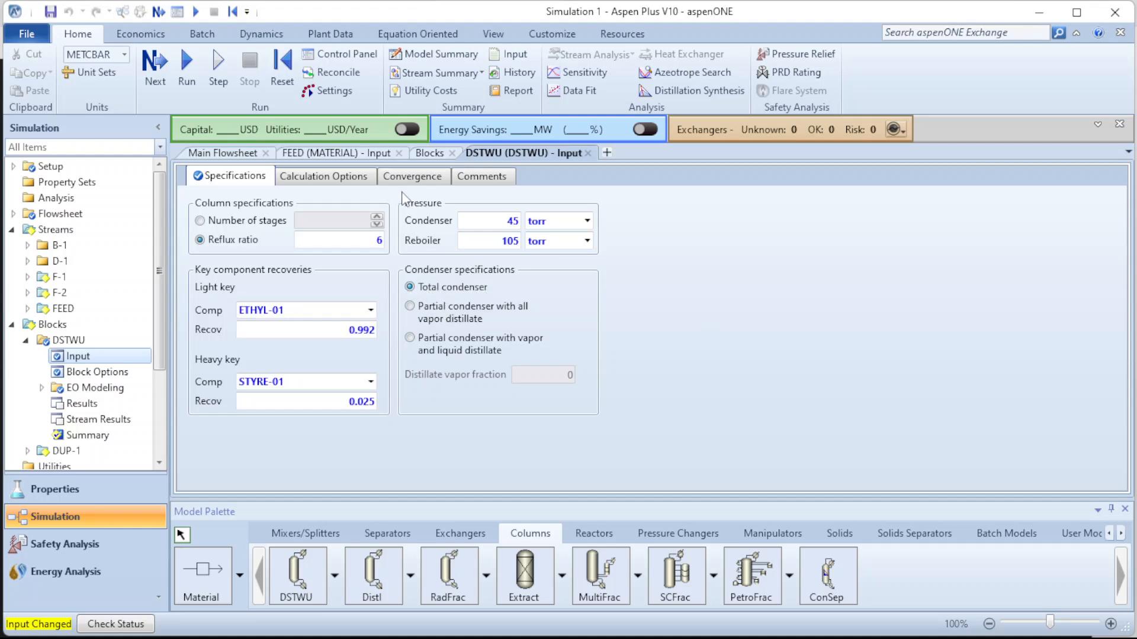
- Enable the table of reflux ratio versus number of theoretical stages and set its number of values to 50
{"action": "left_click", "coordinate": [318, 178]}
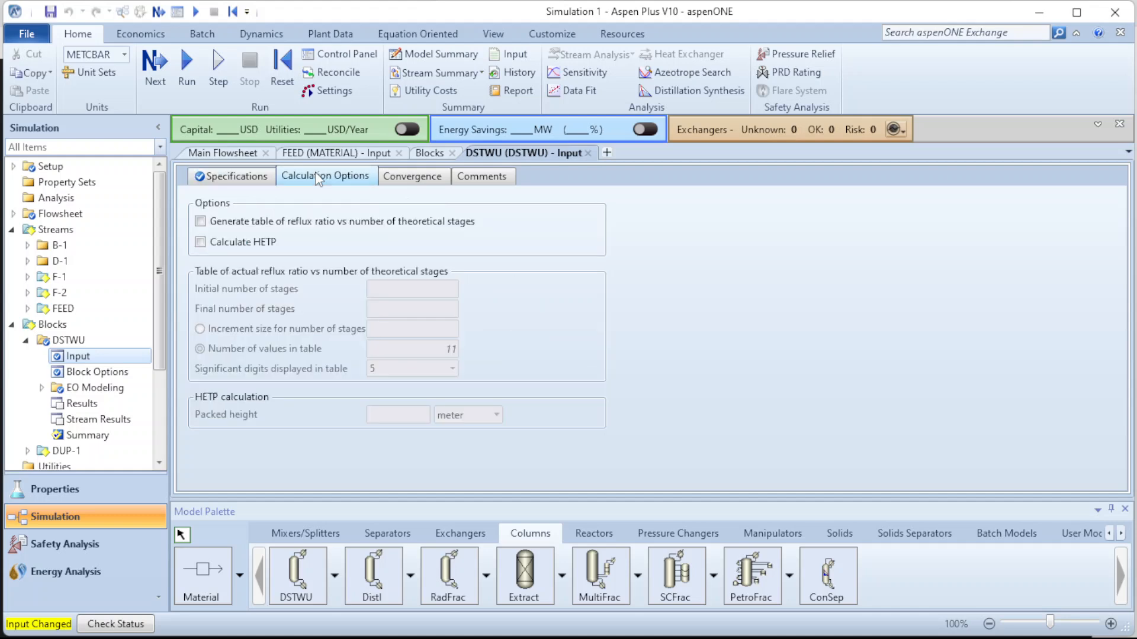
{"action": "left_click", "coordinate": [201, 221]}
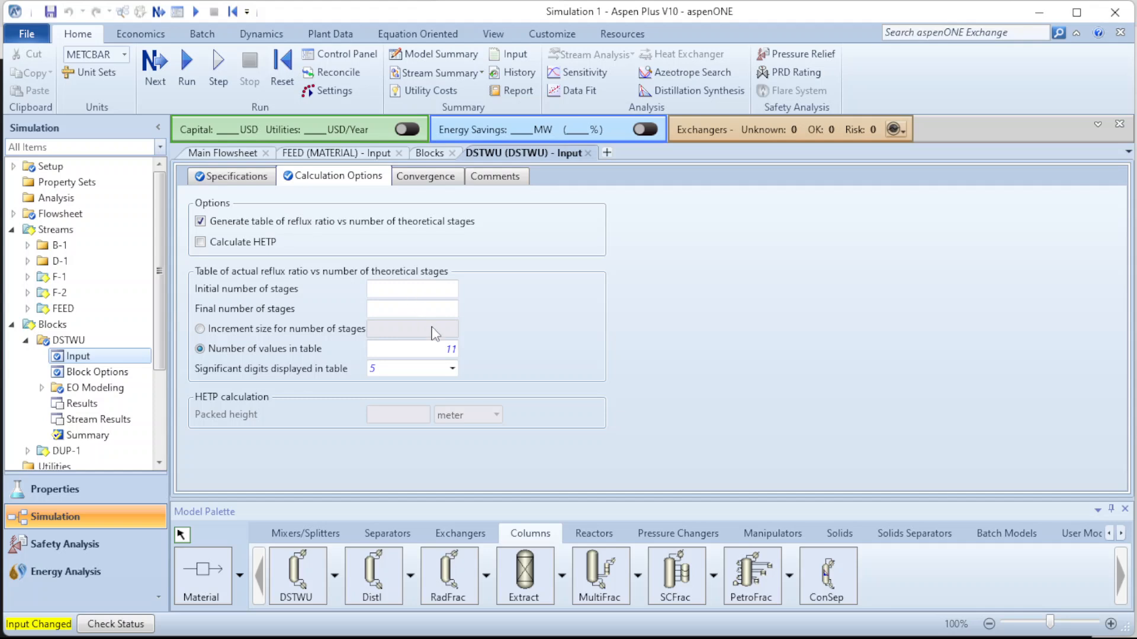
{"action": "left_click", "coordinate": [451, 350]}
{"action": "type", "text": "50"}
{"action": "key", "text": "Return"}
- Run the simulation and open the stream results of the DSTWU column from the main flowsheet
{"action": "left_click", "coordinate": [248, 173]}
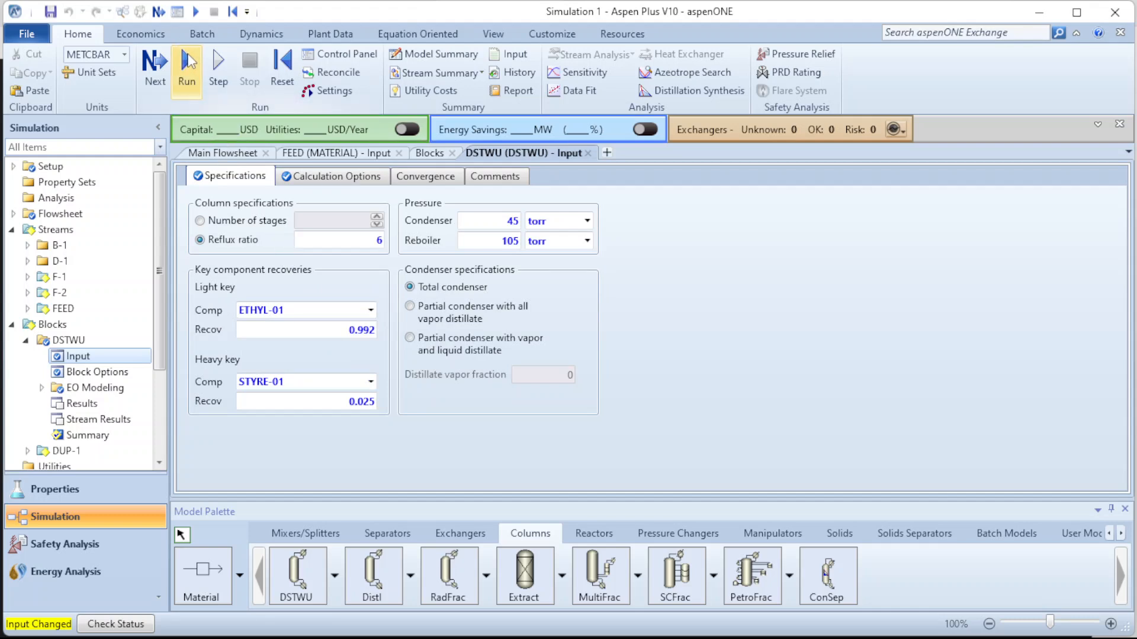
{"action": "left_click", "coordinate": [188, 60]}
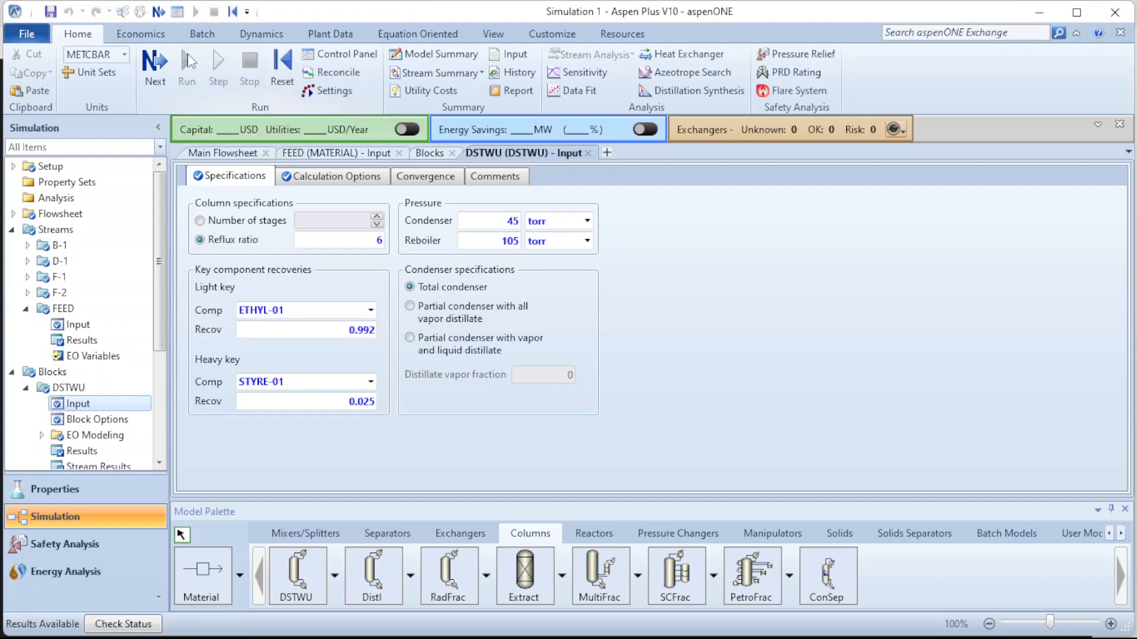
{"action": "left_click", "coordinate": [230, 155]}
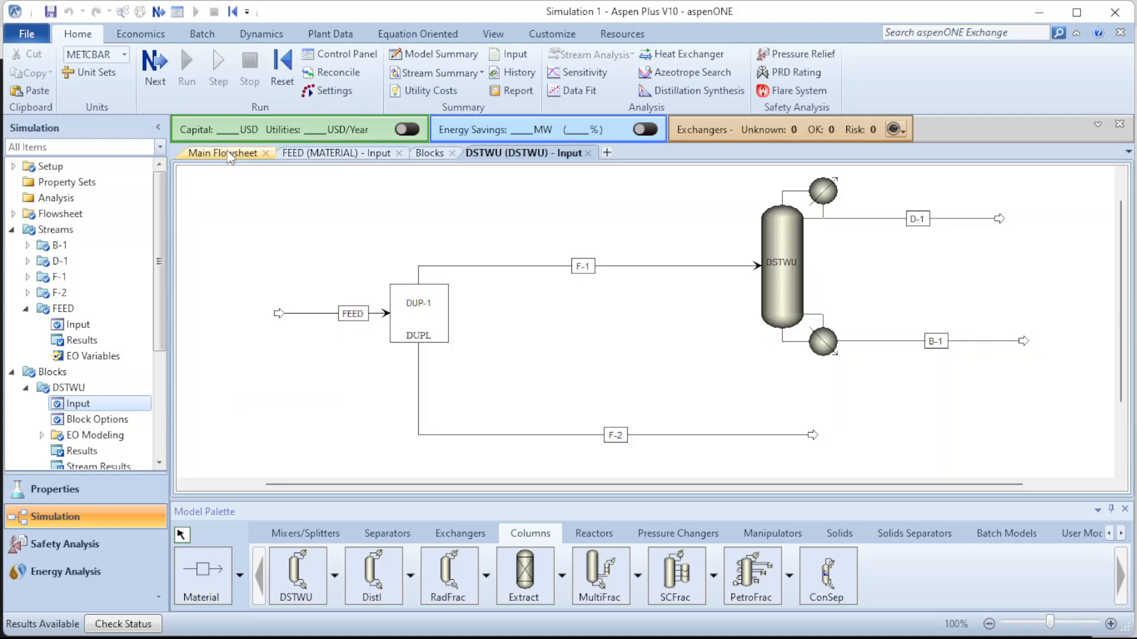
{"action": "left_click", "coordinate": [787, 295]}
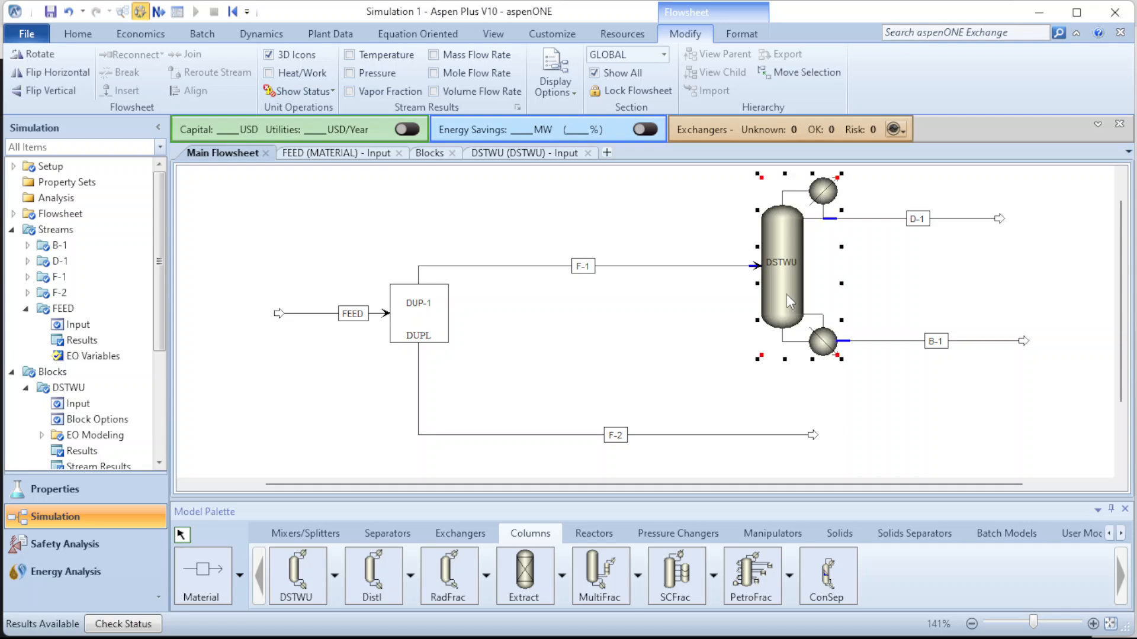
{"action": "right_click", "coordinate": [786, 293]}
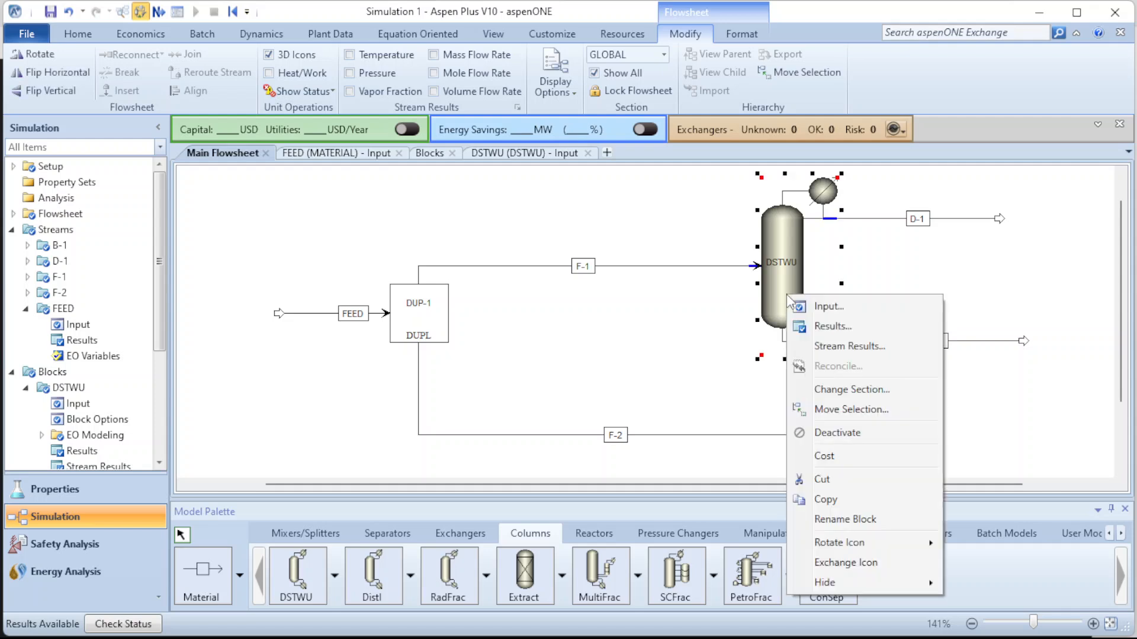
{"action": "left_click", "coordinate": [829, 348]}
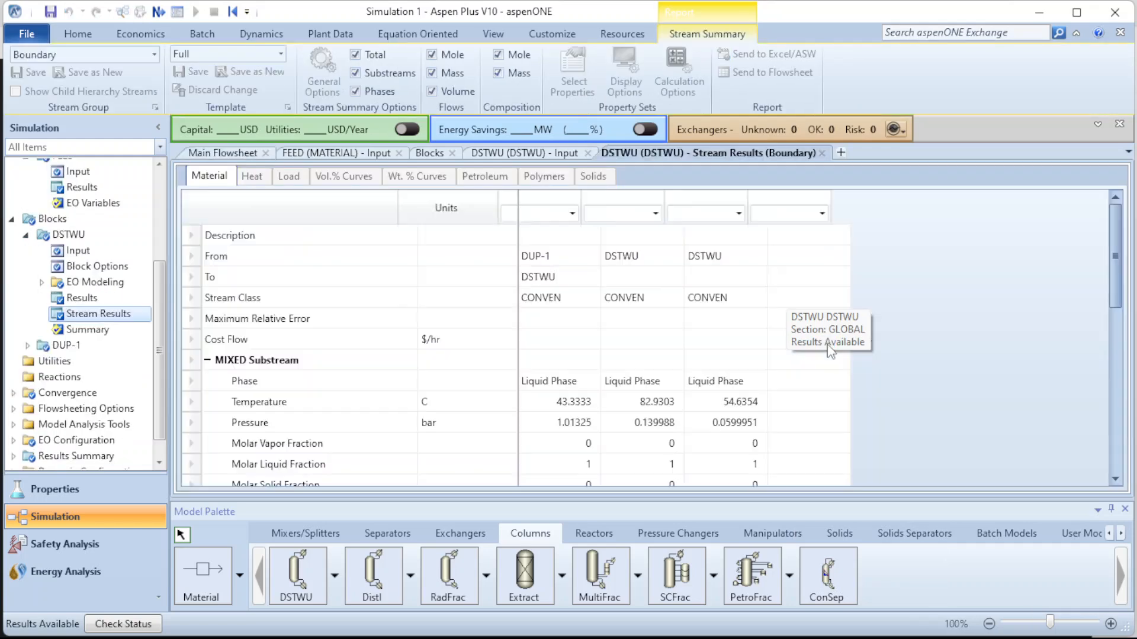
- Examine the component mass flows and mass fractions of streams F-1, B-1 and D-1 by expanding both groups
{"action": "scroll", "coordinate": [718, 370], "scroll_direction": "down", "scroll_amount": 5}
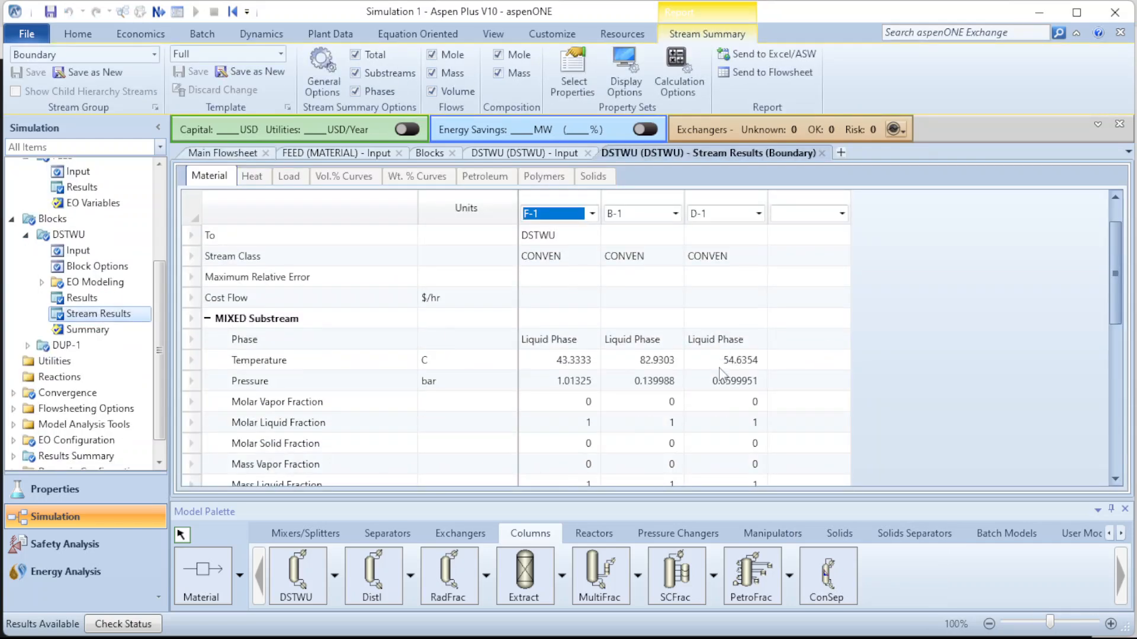
{"action": "scroll", "coordinate": [722, 374], "scroll_direction": "up", "scroll_amount": 5}
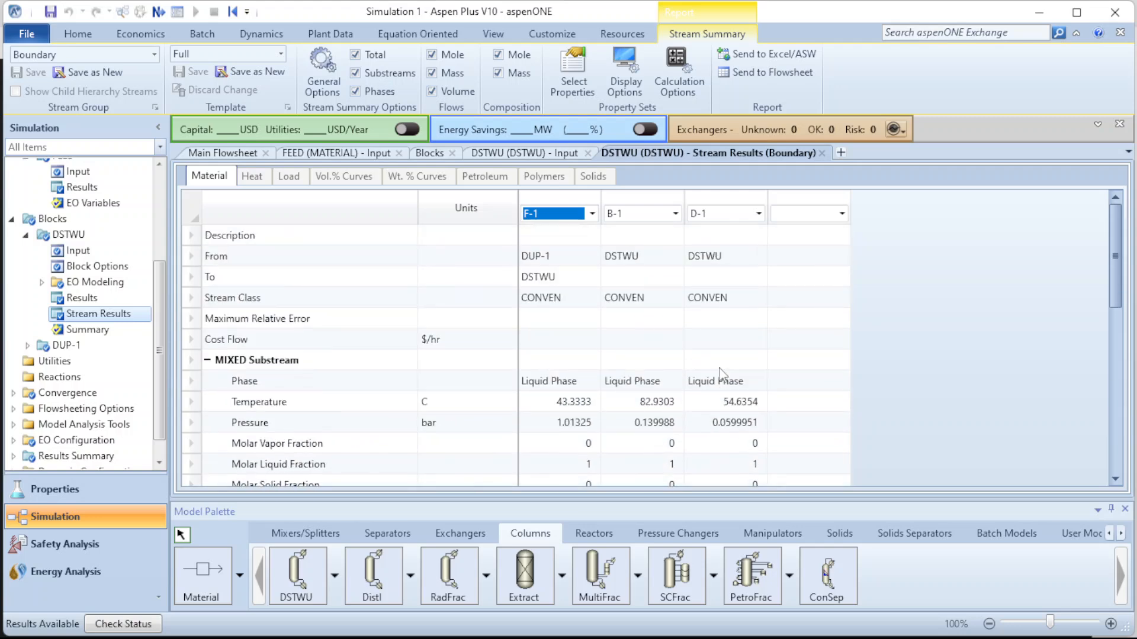
{"action": "scroll", "coordinate": [718, 373], "scroll_direction": "down", "scroll_amount": 10}
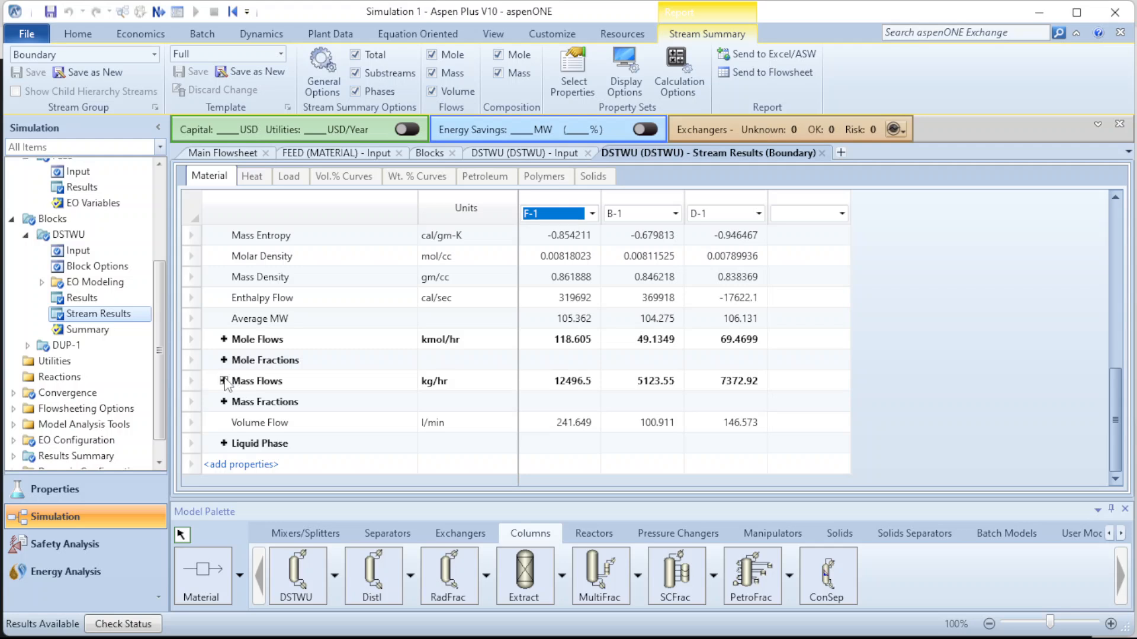
{"action": "left_click", "coordinate": [224, 380]}
{"action": "scroll", "coordinate": [583, 415], "scroll_direction": "down", "scroll_amount": 1}
{"action": "scroll", "coordinate": [583, 416], "scroll_direction": "down", "scroll_amount": 1}
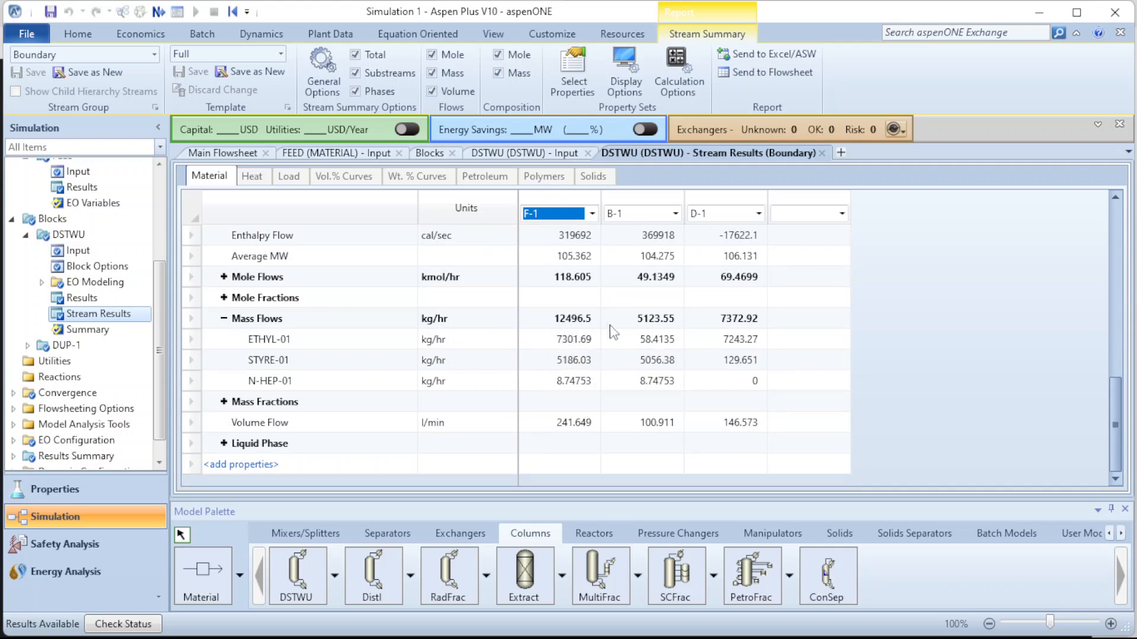
{"action": "left_click", "coordinate": [224, 401]}
{"action": "scroll", "coordinate": [496, 394], "scroll_direction": "down", "scroll_amount": 1}
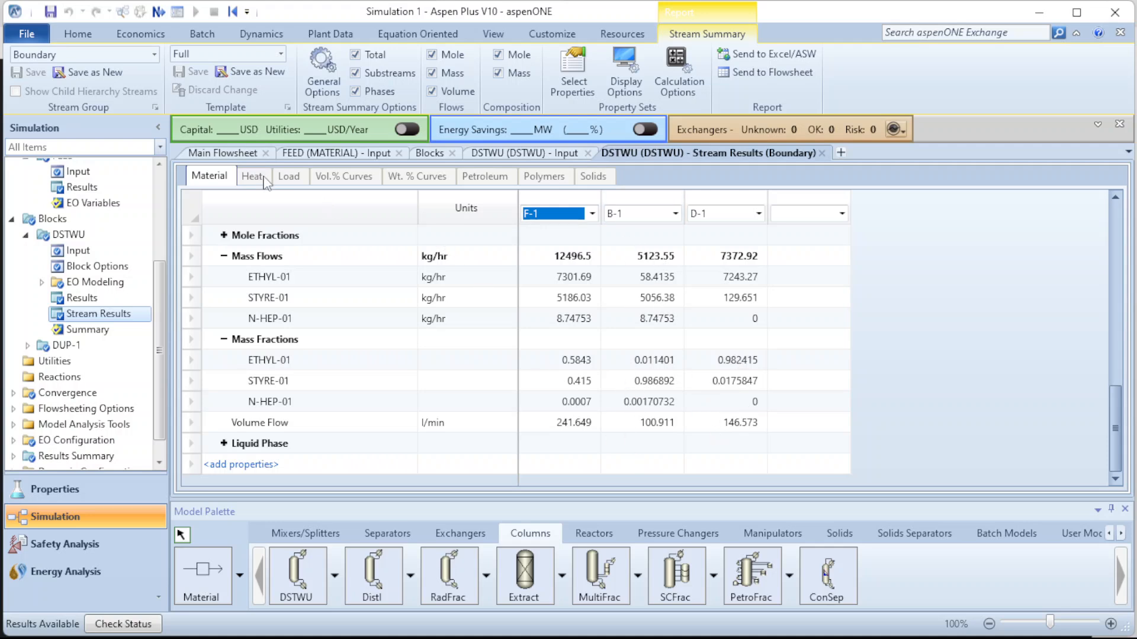
- Return to the main flowsheet and open the results summary of the DSTWU block
{"action": "left_click", "coordinate": [236, 157]}
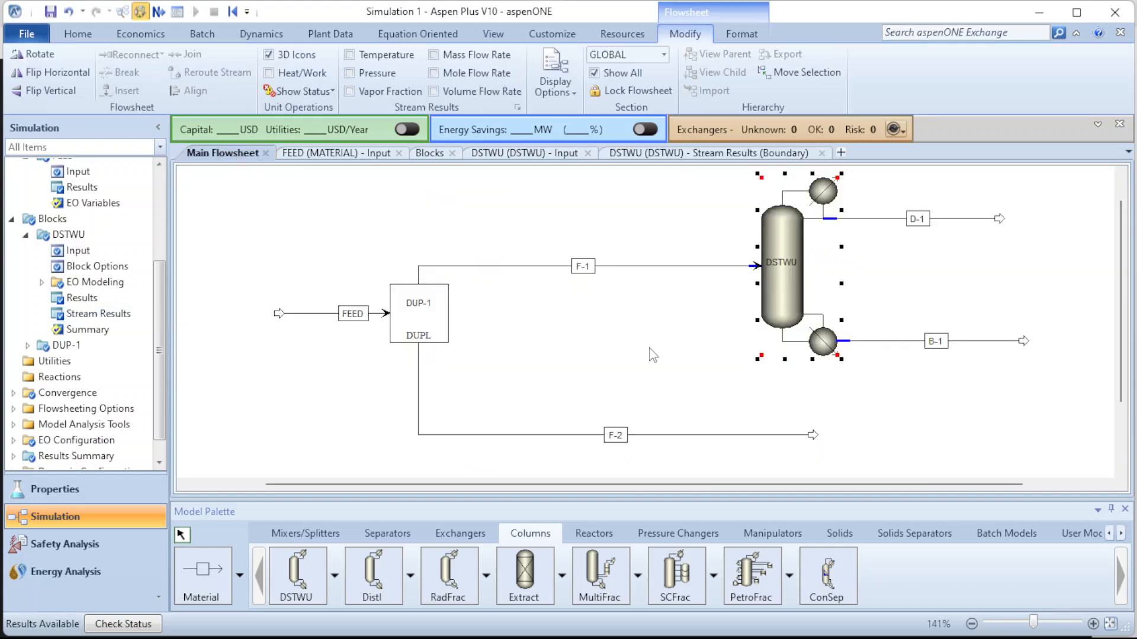
{"action": "left_click", "coordinate": [787, 301]}
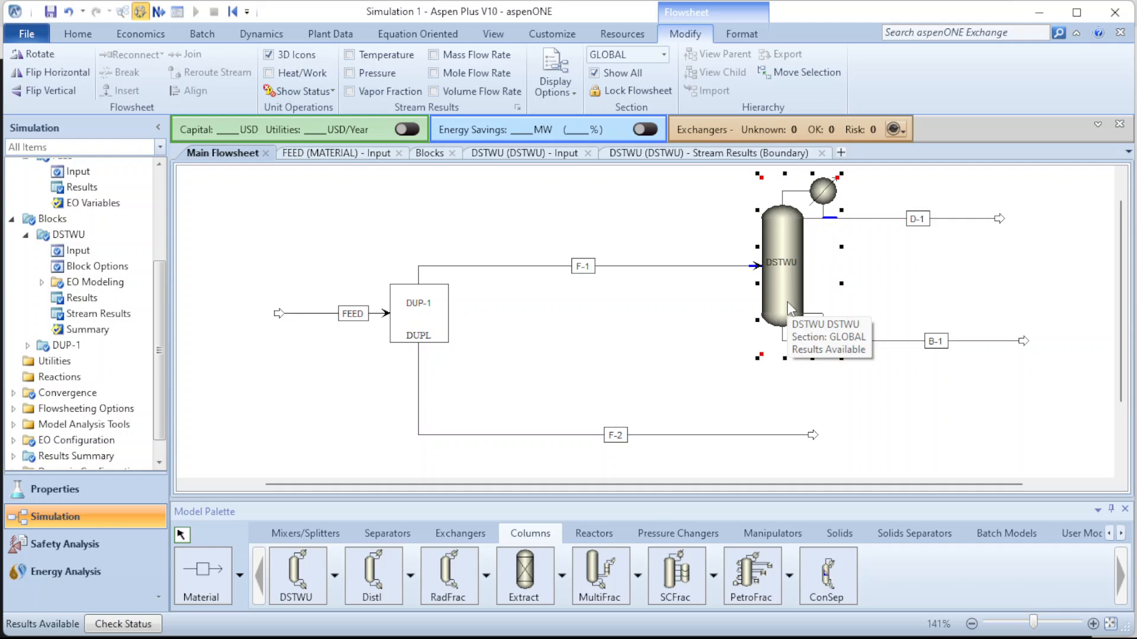
{"action": "right_click", "coordinate": [789, 308]}
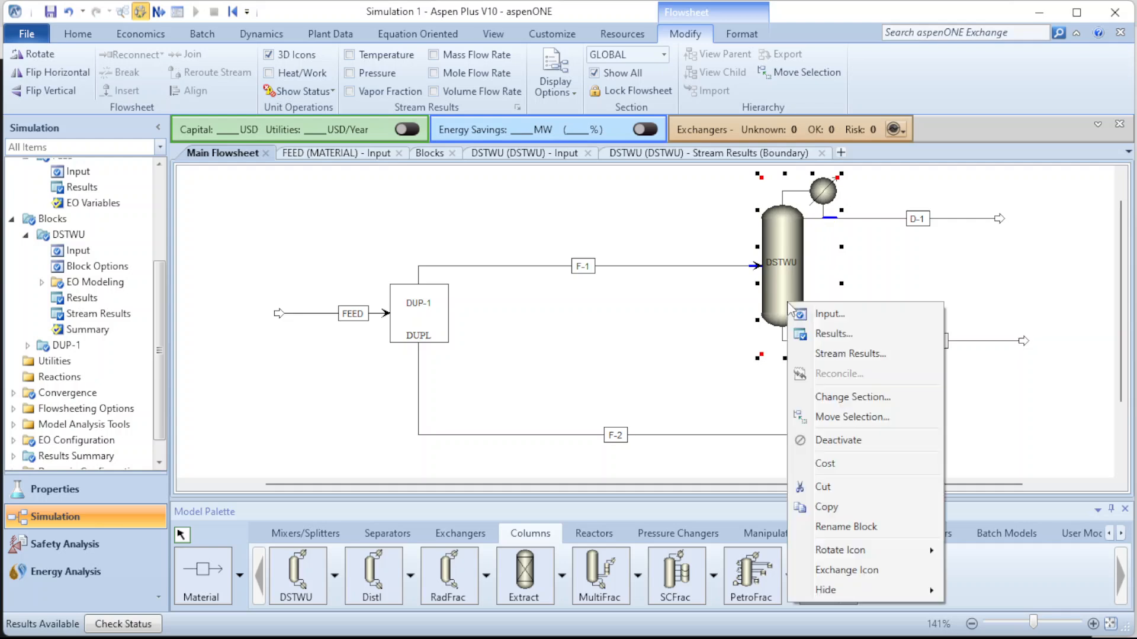
{"action": "left_click", "coordinate": [809, 335]}
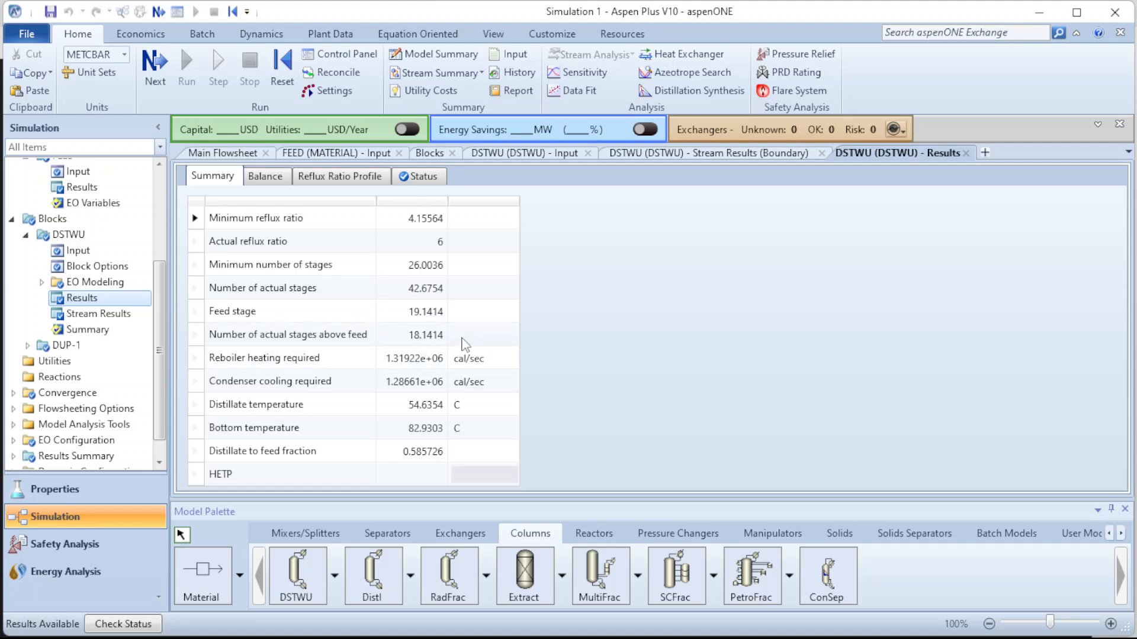
- Change the unit of the required reboiler heating to kW in the DSTWU results summary
{"action": "left_click", "coordinate": [478, 359]}
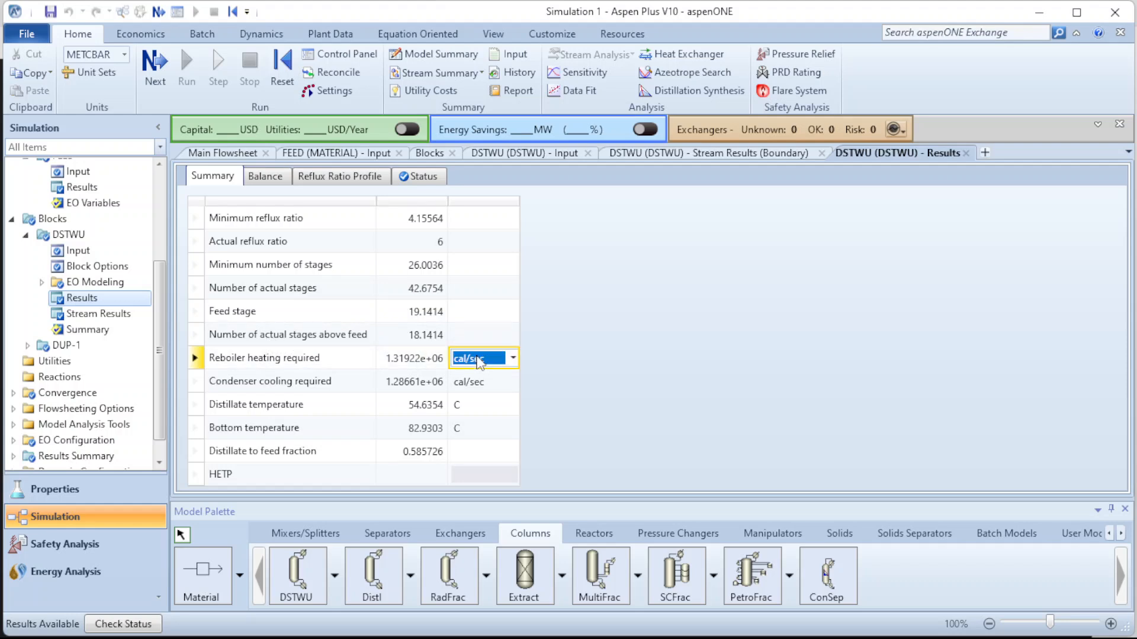
{"action": "type", "text": "kW"}
{"action": "left_click", "coordinate": [642, 379]}
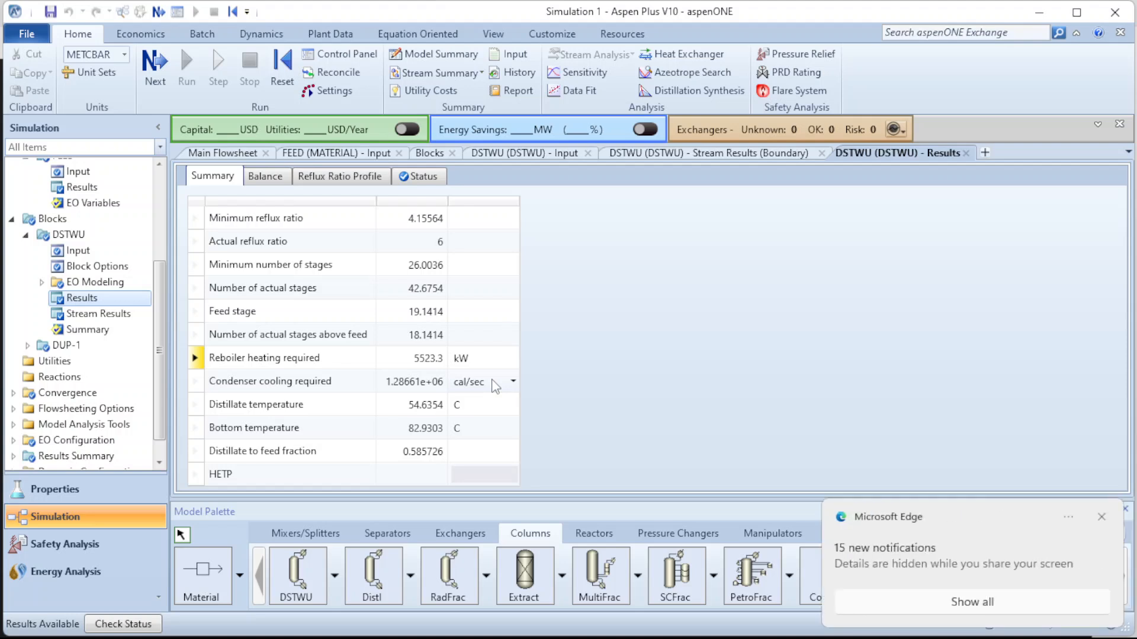
- Change the unit of the required condenser cooling to kW in the DSTWU results summary
{"action": "left_click", "coordinate": [496, 387]}
{"action": "type", "text": "kW"}
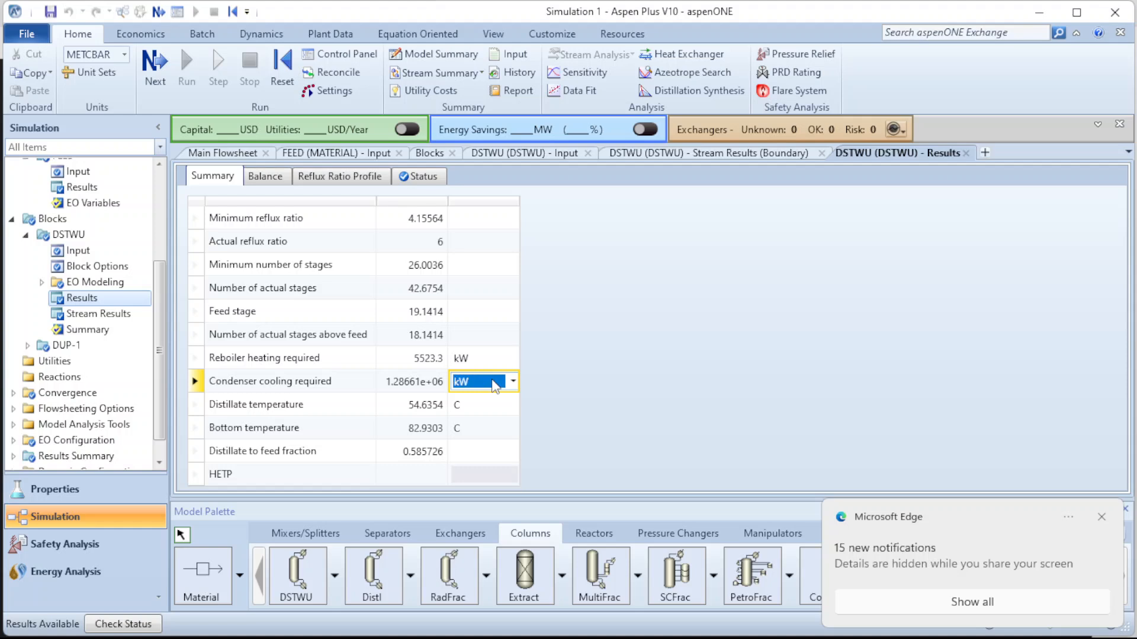
{"action": "left_click", "coordinate": [612, 373]}
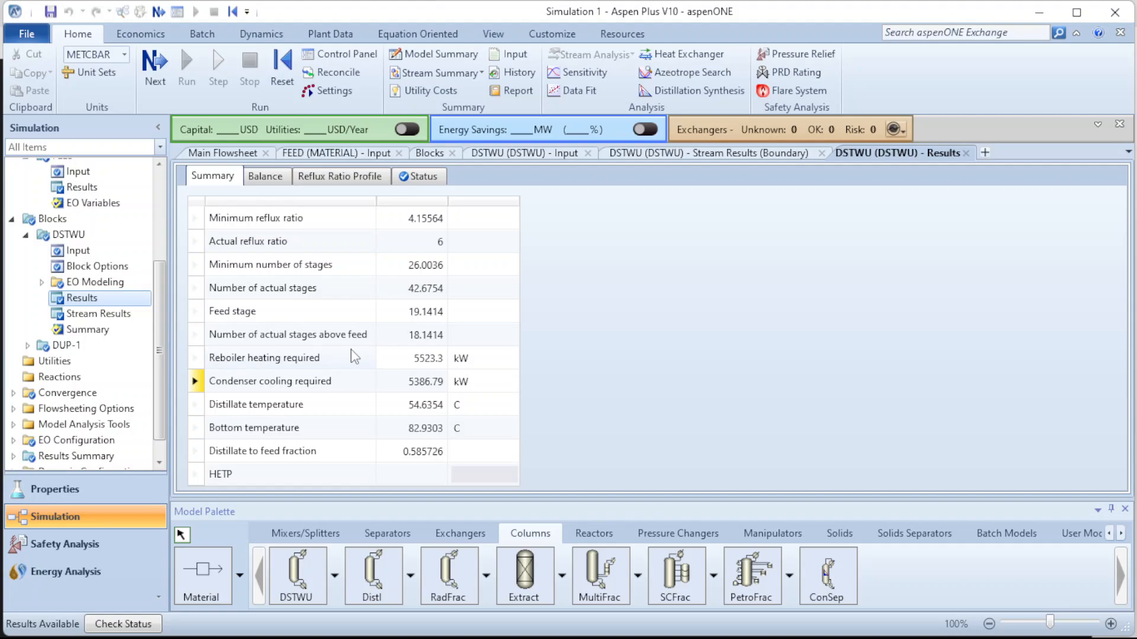
- Switch to the Google Meet call to check the in-call messages, dismiss the upgrade notice and return to Aspen Plus
{"action": "key", "text": "alt+Tab"}
{"action": "left_click", "coordinate": [1060, 551]}
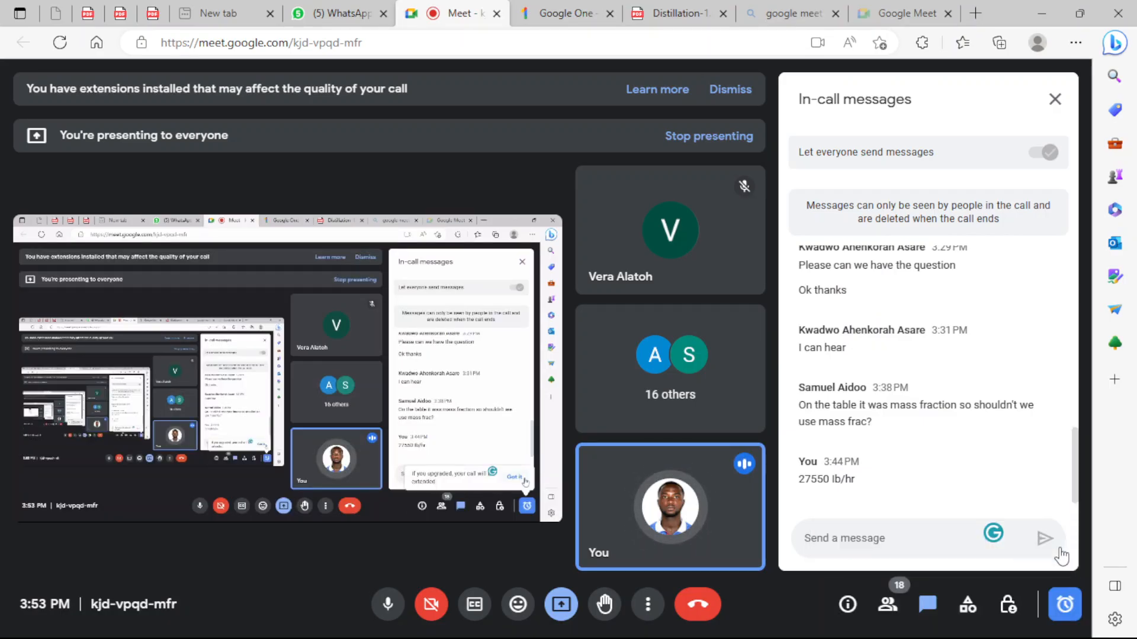
{"action": "mouse_move", "coordinate": [763, 633]}
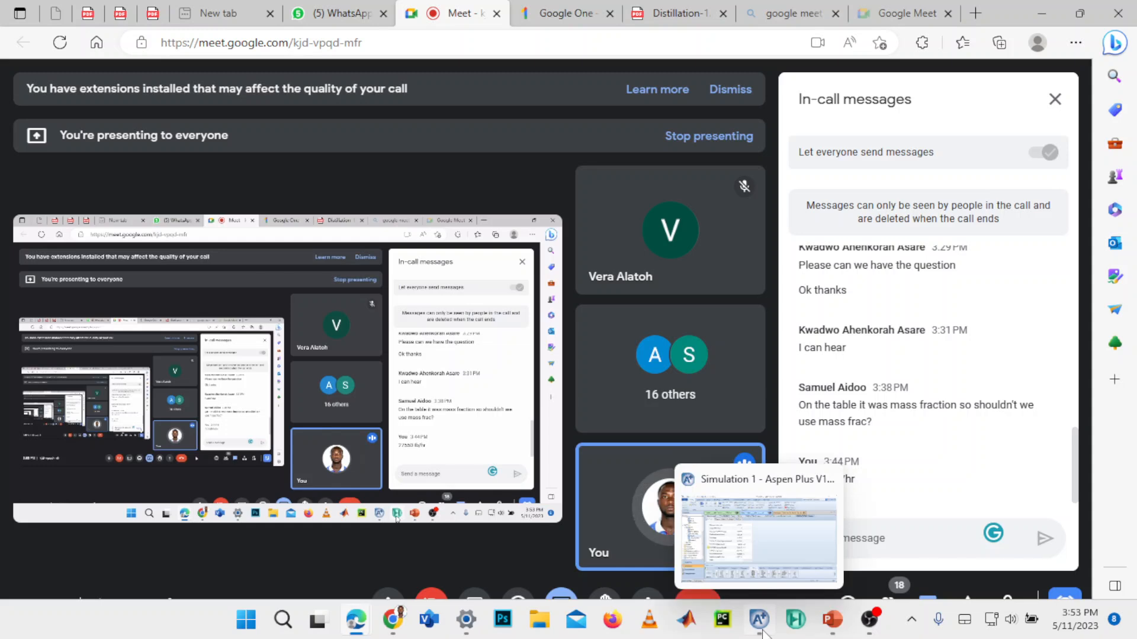
{"action": "left_click", "coordinate": [780, 534]}
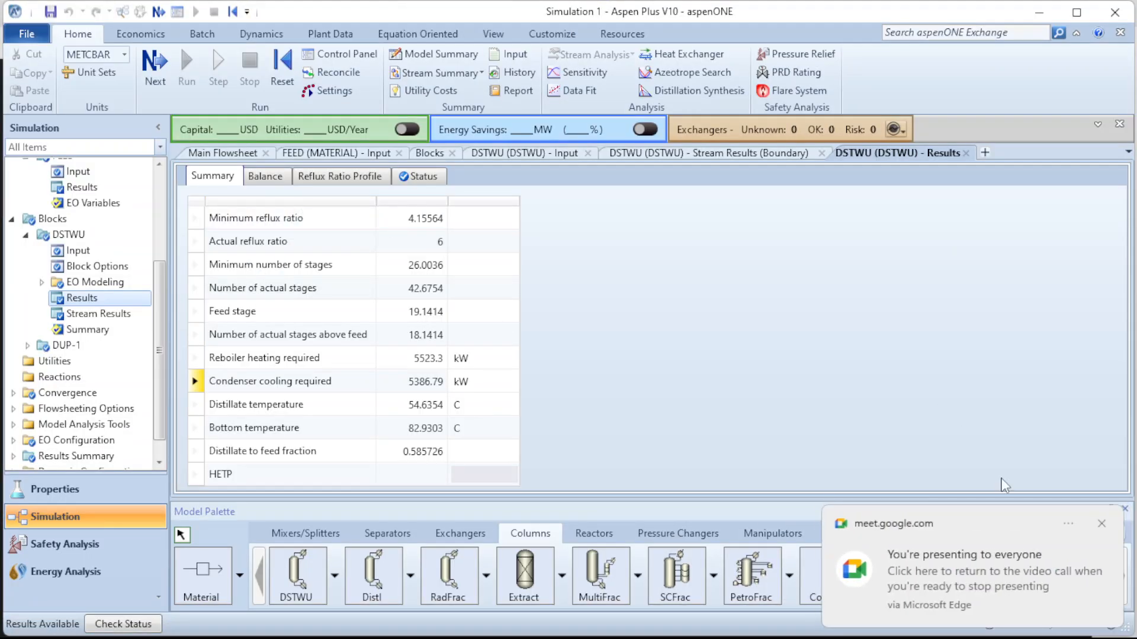
{"action": "left_click", "coordinate": [1101, 523]}
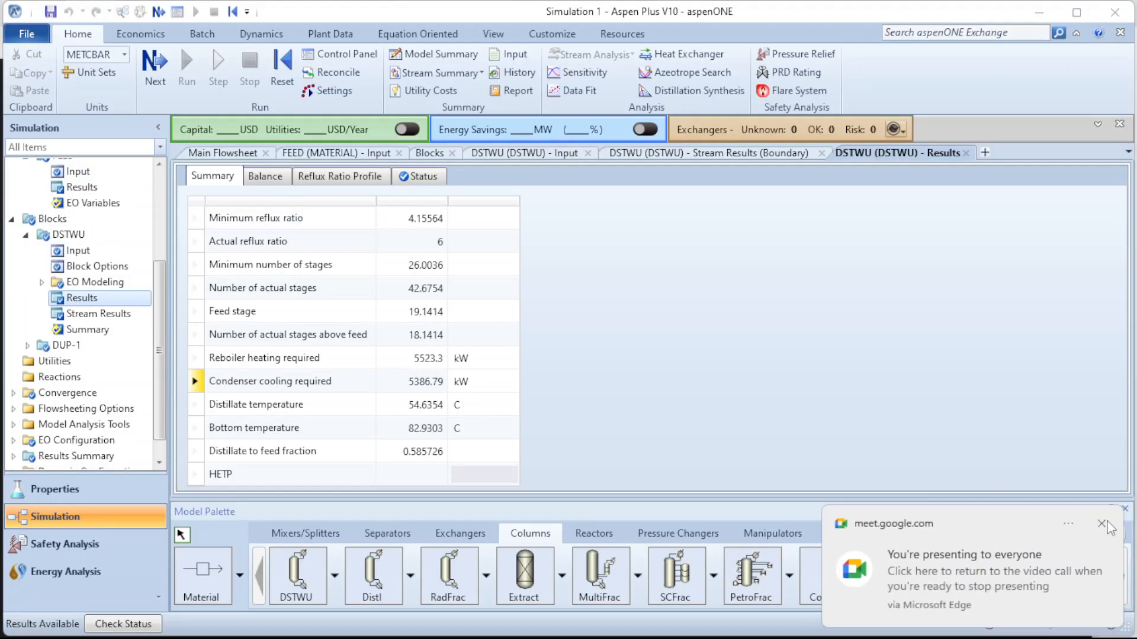
- Open the DSTWU reflux ratio profile and examine the reflux ratios listed for the theoretical stages
{"action": "left_click", "coordinate": [342, 178]}
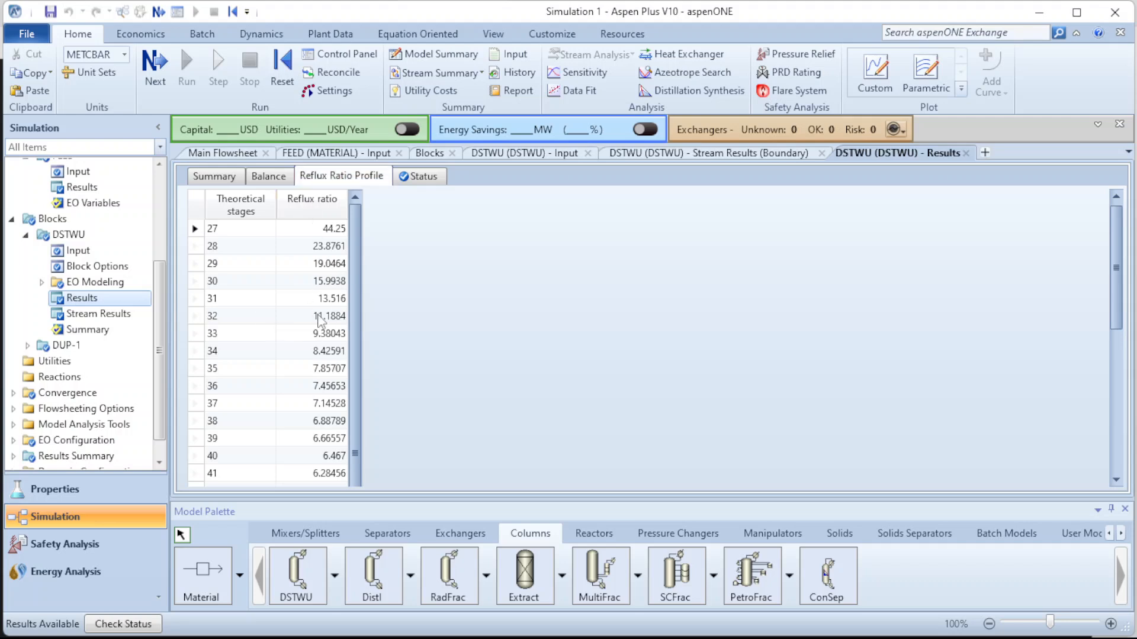
{"action": "scroll", "coordinate": [302, 290], "scroll_direction": "down", "scroll_amount": 3}
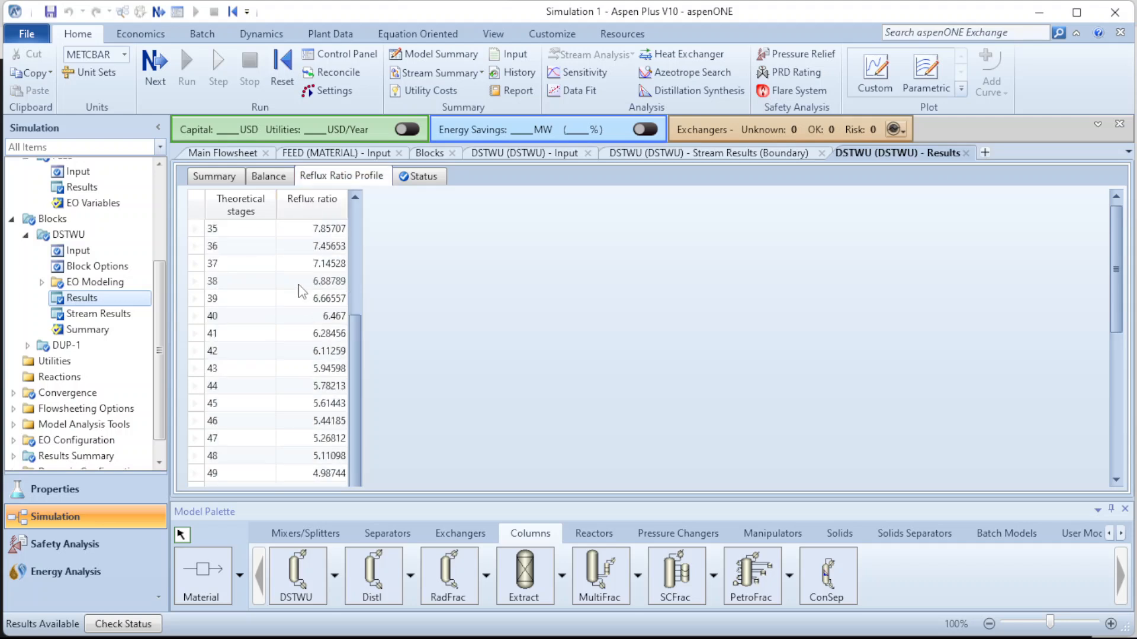
{"action": "scroll", "coordinate": [302, 290], "scroll_direction": "up", "scroll_amount": 3}
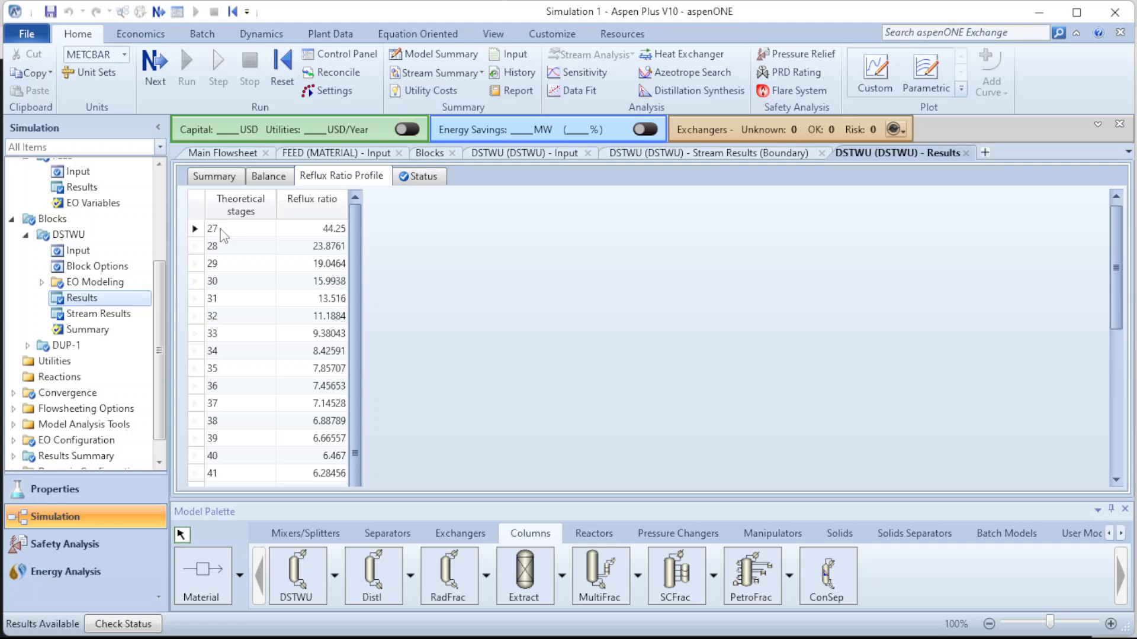
{"action": "scroll", "coordinate": [246, 399], "scroll_direction": "down", "scroll_amount": 3}
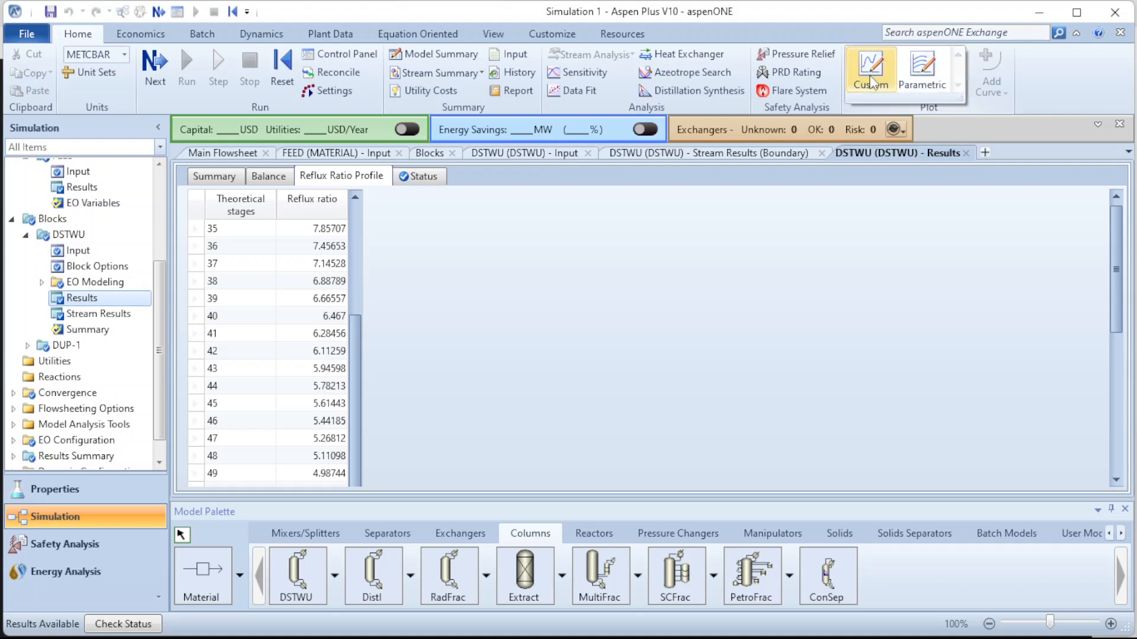
- Create a custom plot of the reflux ratio against theoretical stages from the DSTWU reflux ratio profile
{"action": "left_click", "coordinate": [871, 81]}
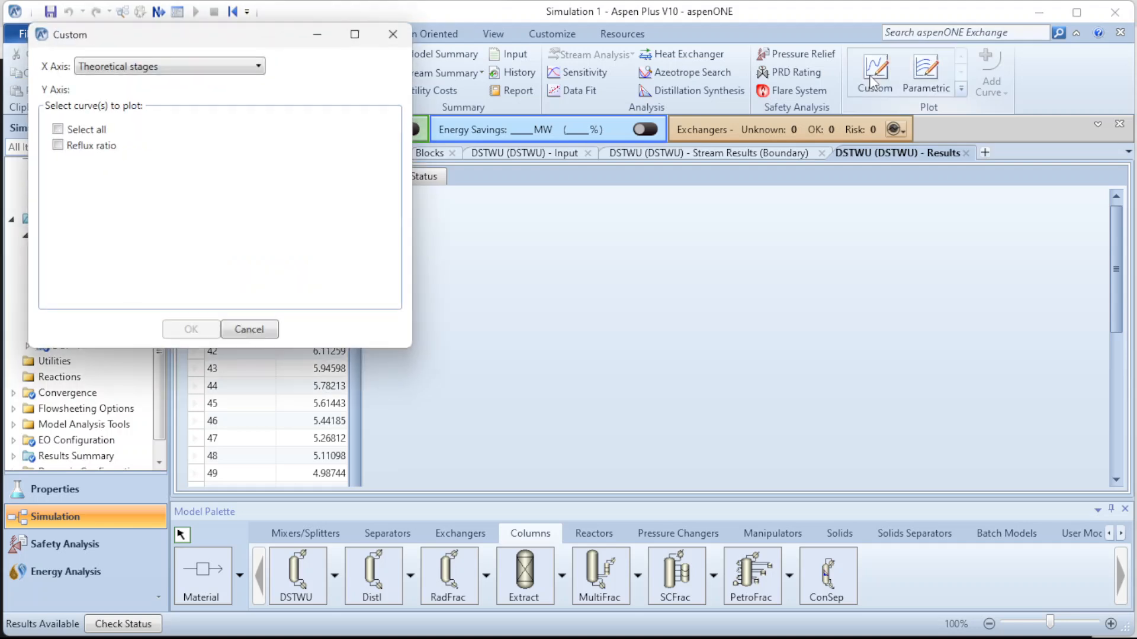
{"action": "left_click", "coordinate": [63, 133]}
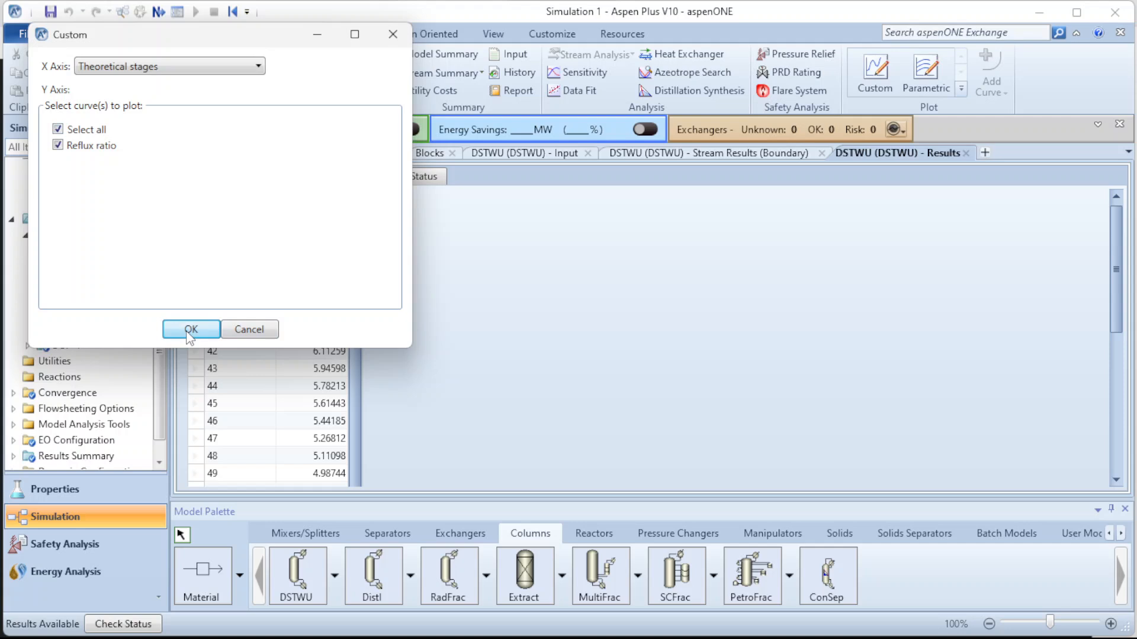
{"action": "left_click", "coordinate": [188, 330]}
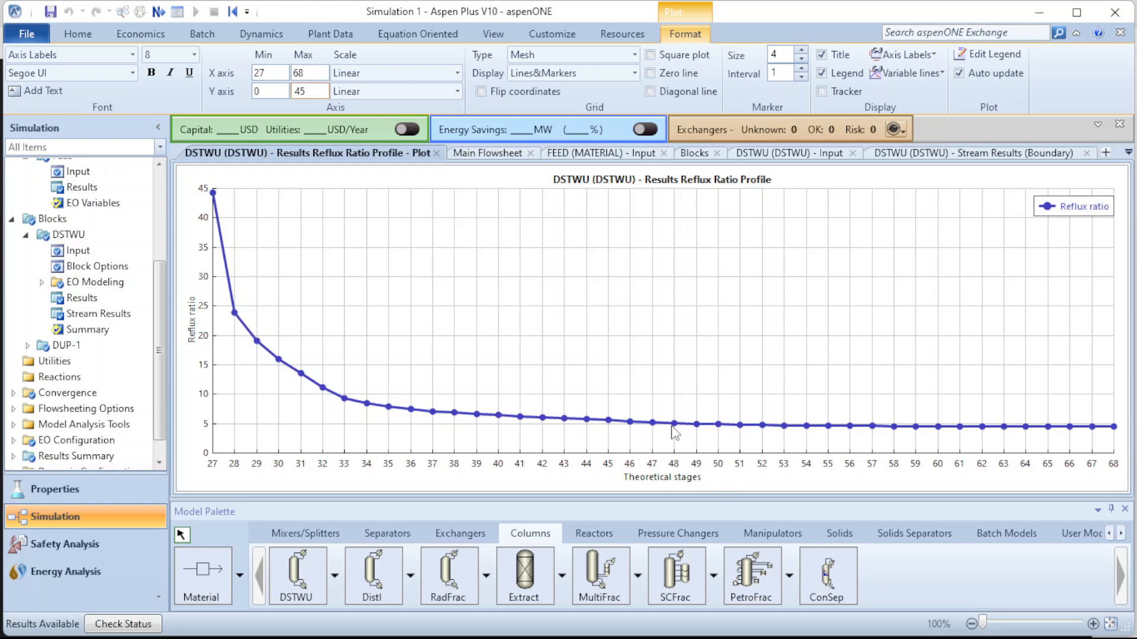
{"action": "mouse_move", "coordinate": [674, 425]}
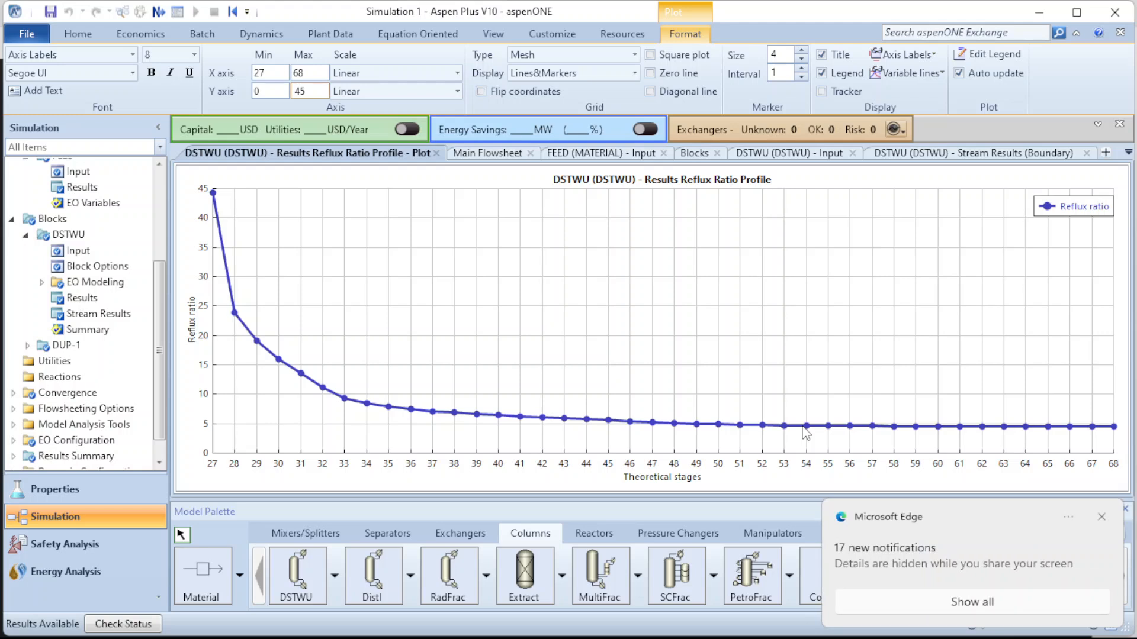
{"action": "left_click", "coordinate": [1106, 519]}
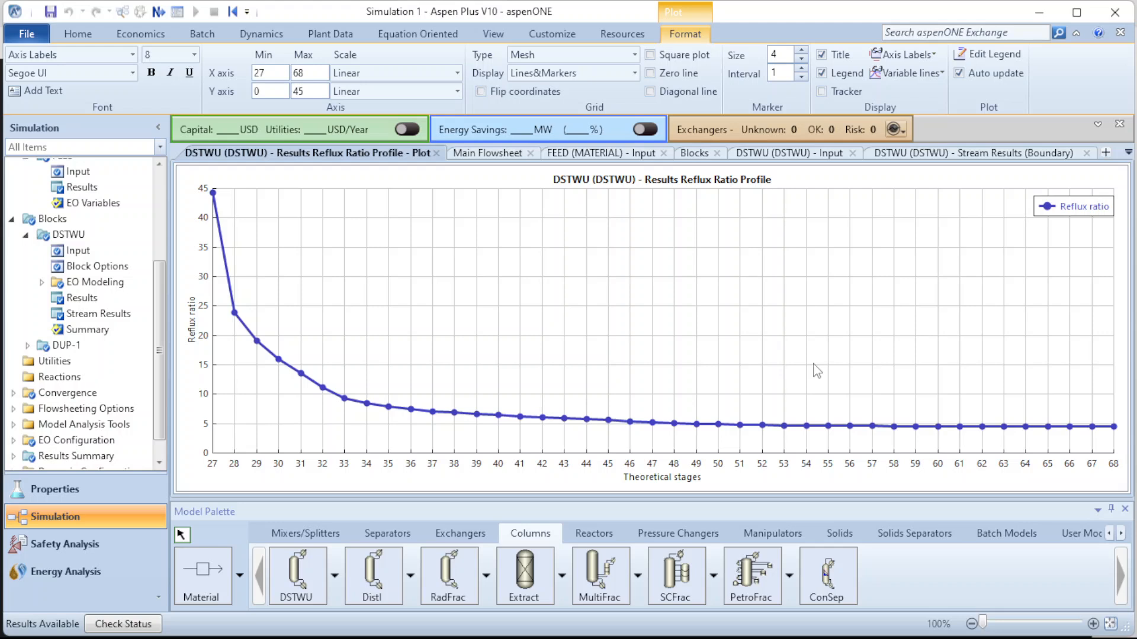
- Return to the main flowsheet and reopen the results summary of the DSTWU column
{"action": "left_click", "coordinate": [498, 153]}
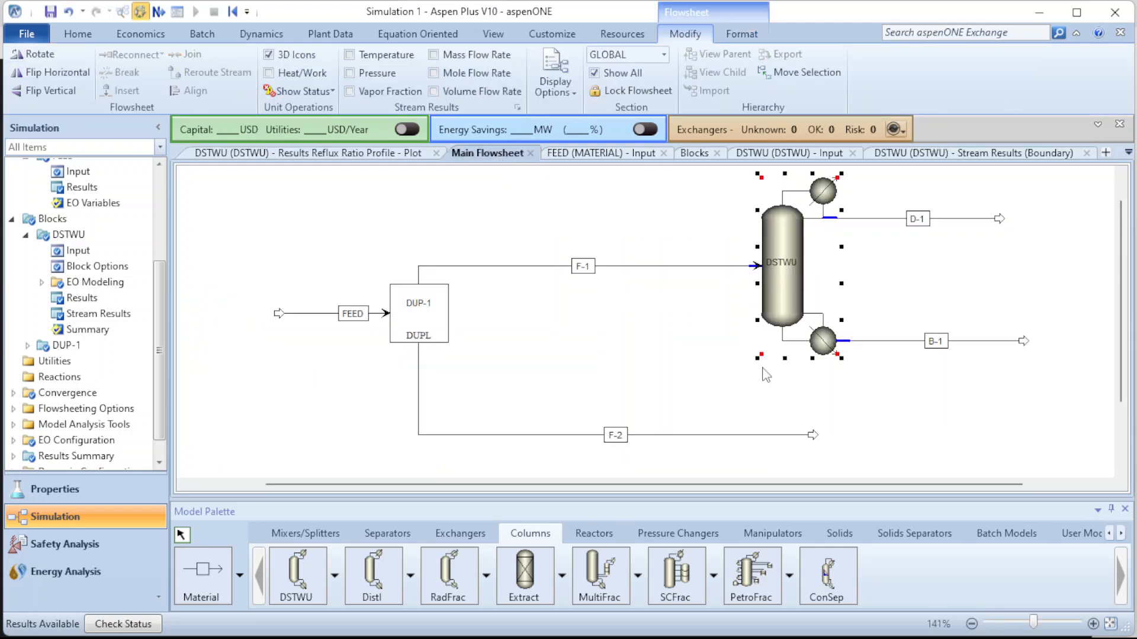
{"action": "left_click", "coordinate": [800, 307]}
{"action": "right_click", "coordinate": [802, 307]}
{"action": "left_click", "coordinate": [831, 345]}
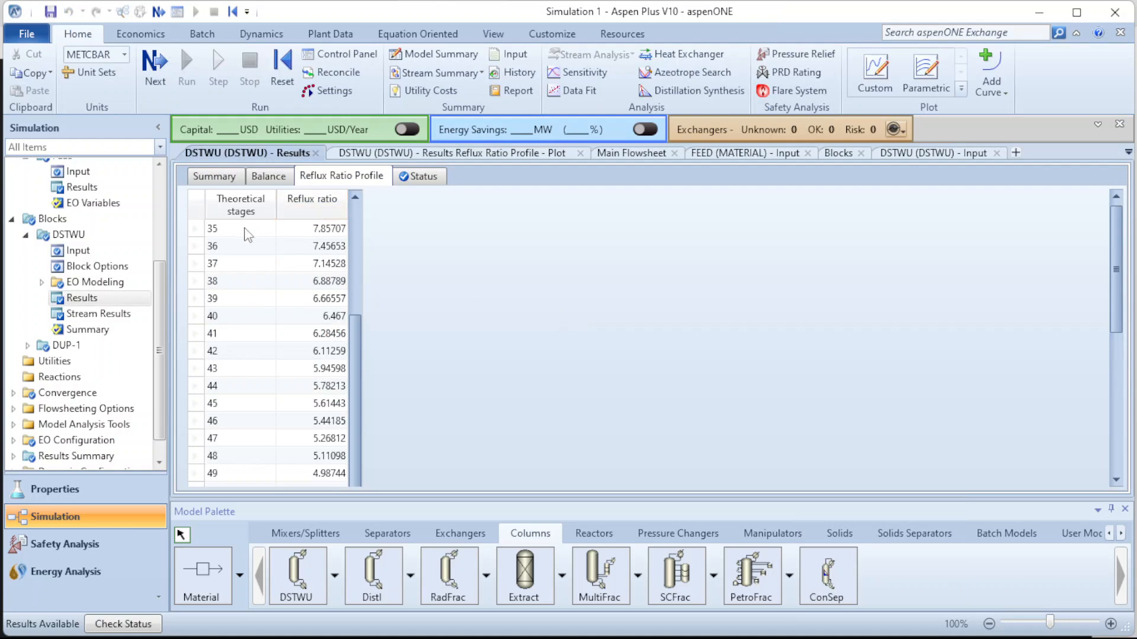
{"action": "left_click", "coordinate": [224, 173]}
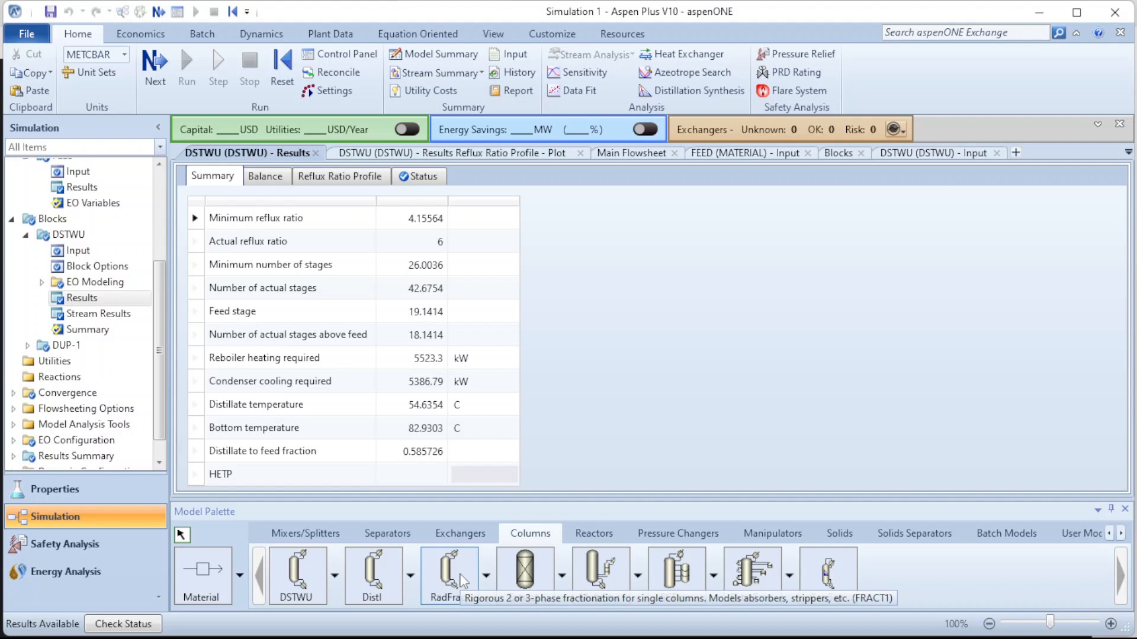
- Switch to the Google Meet call, read the chat messages, admit the waiting participant and return to Aspen Plus
{"action": "key", "text": "alt+Tab"}
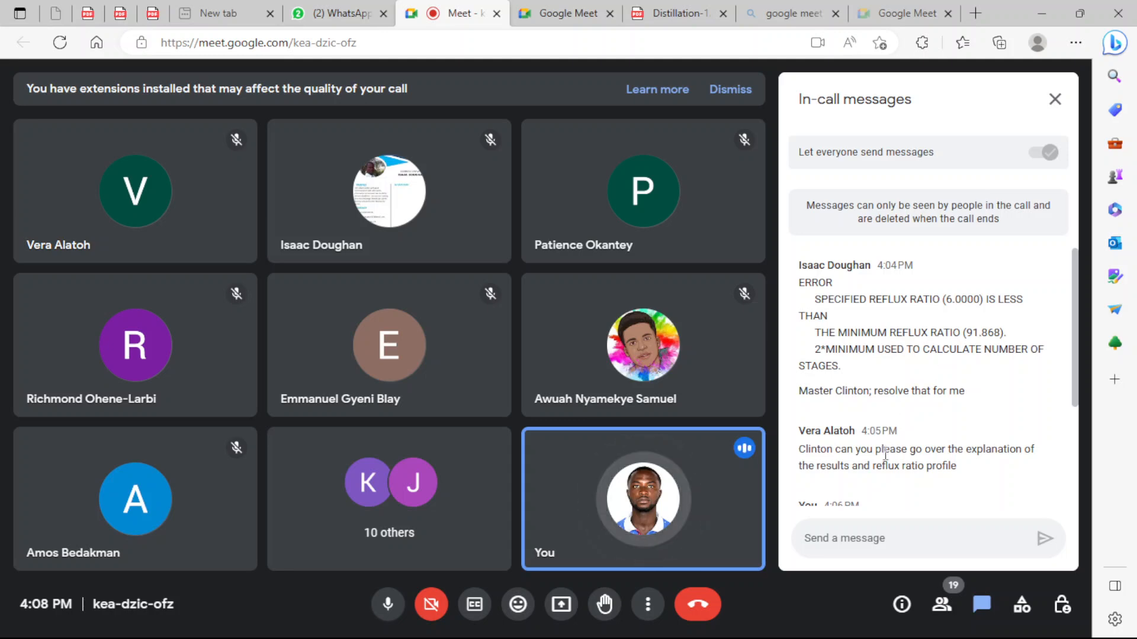
{"action": "scroll", "coordinate": [887, 456], "scroll_direction": "down", "scroll_amount": 1}
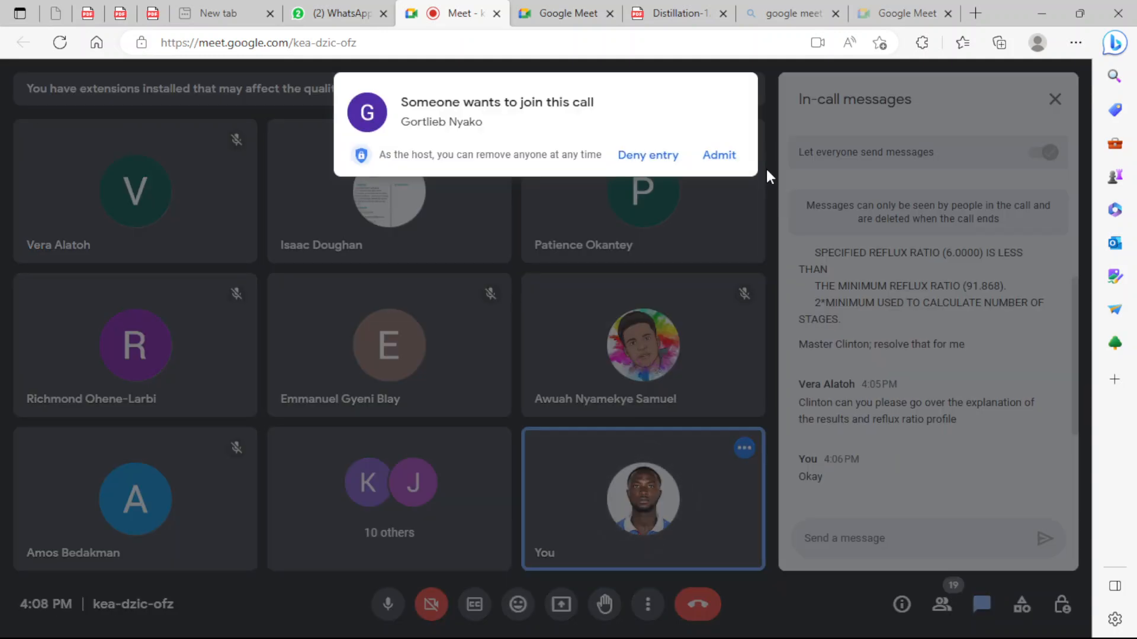
{"action": "left_click", "coordinate": [727, 156]}
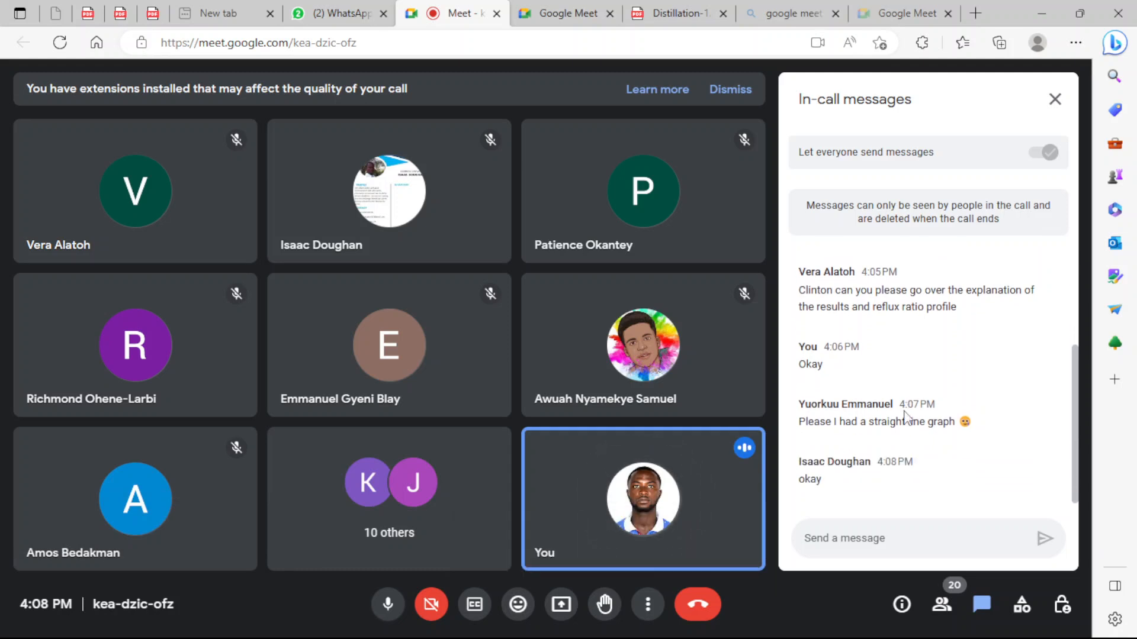
{"action": "mouse_move", "coordinate": [874, 637]}
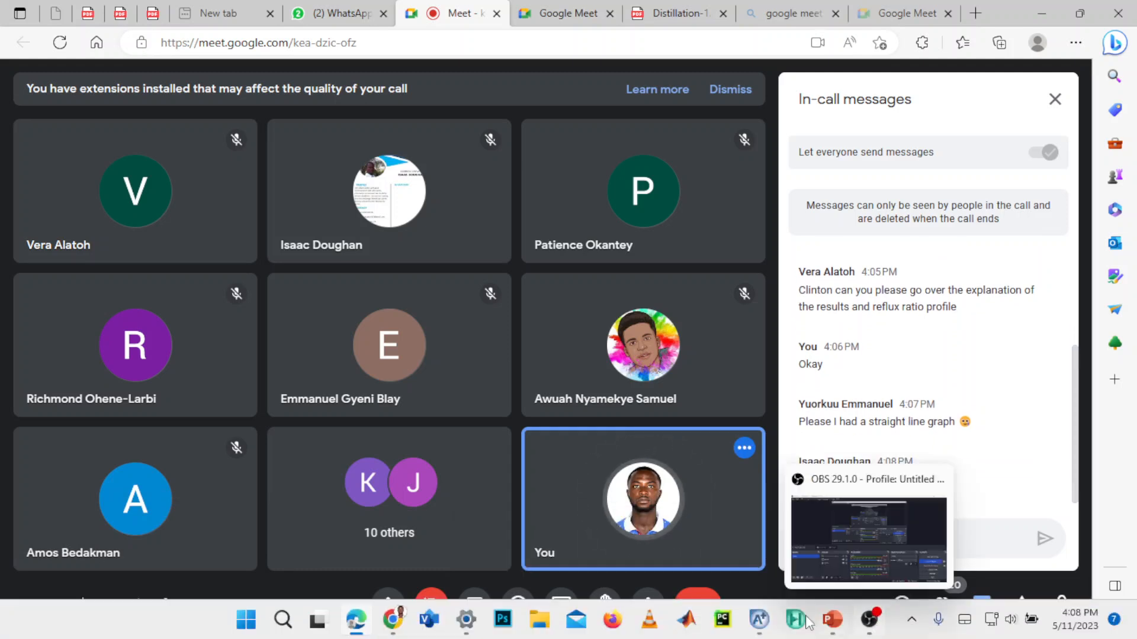
{"action": "left_click", "coordinate": [759, 620]}
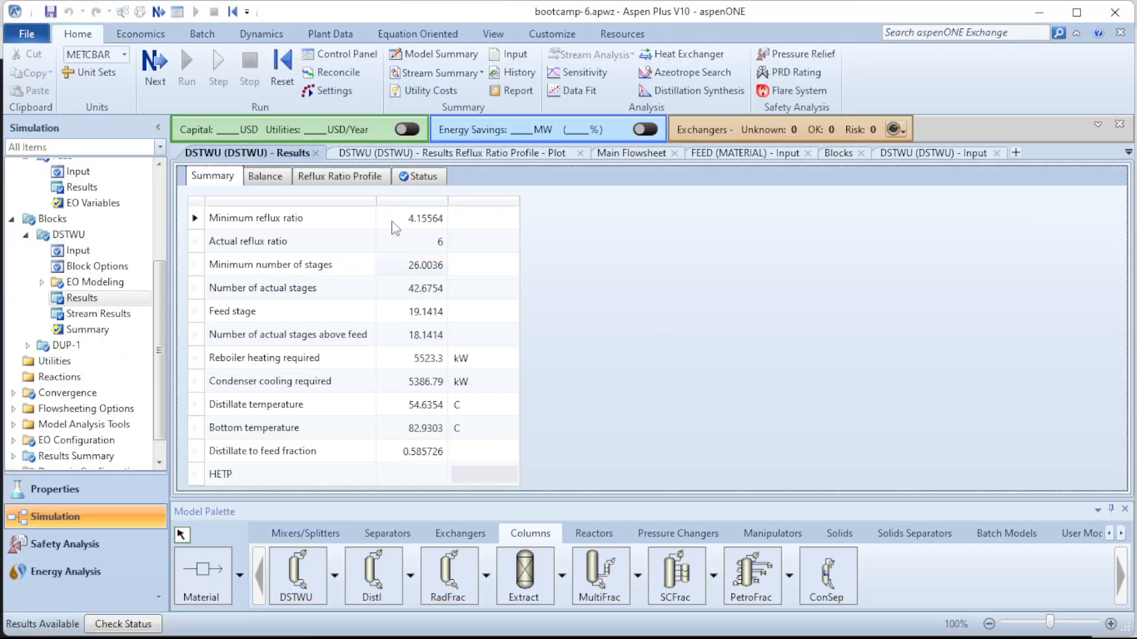
- Reopen the DSTWU reflux ratio profile and make another custom plot of all curves with theoretical stages as the X axis
{"action": "left_click", "coordinate": [340, 176]}
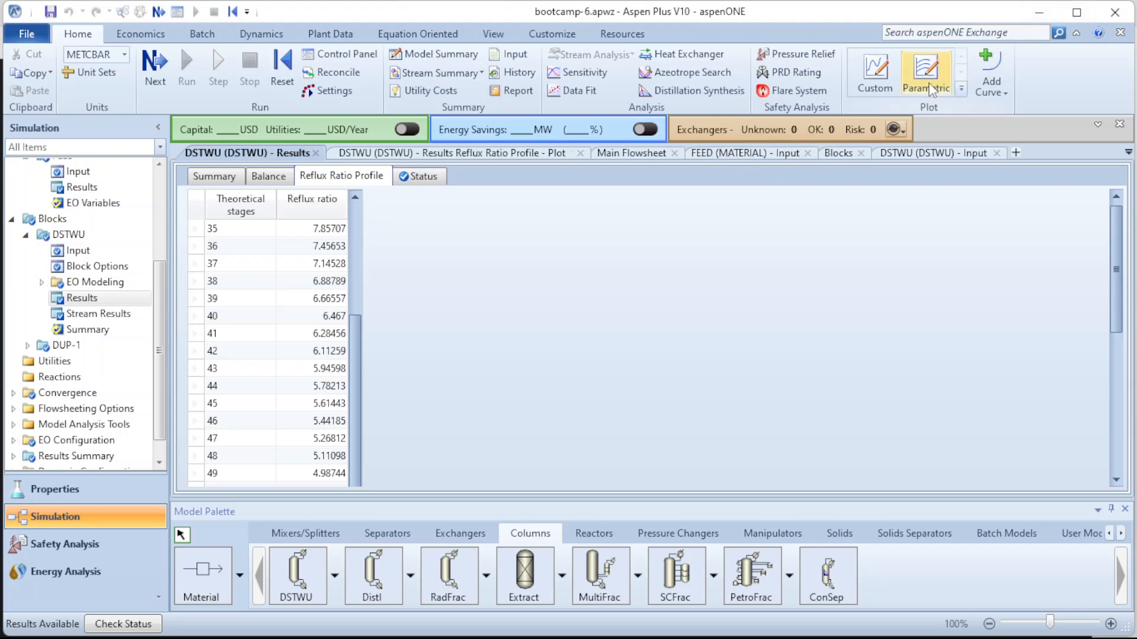
{"action": "left_click", "coordinate": [875, 71]}
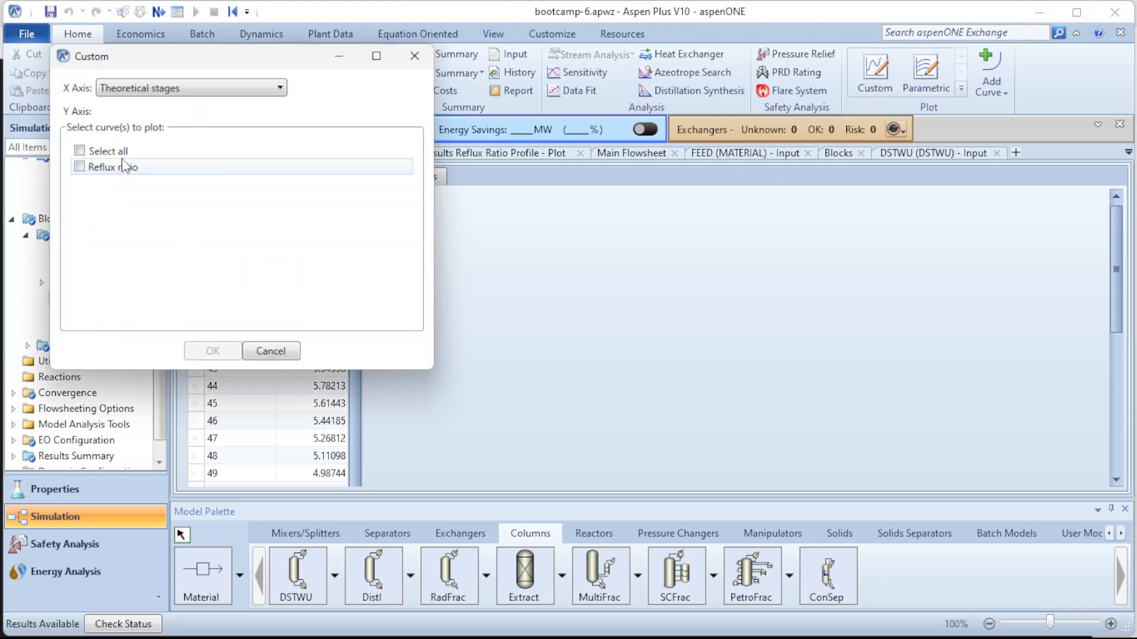
{"action": "left_click", "coordinate": [80, 152]}
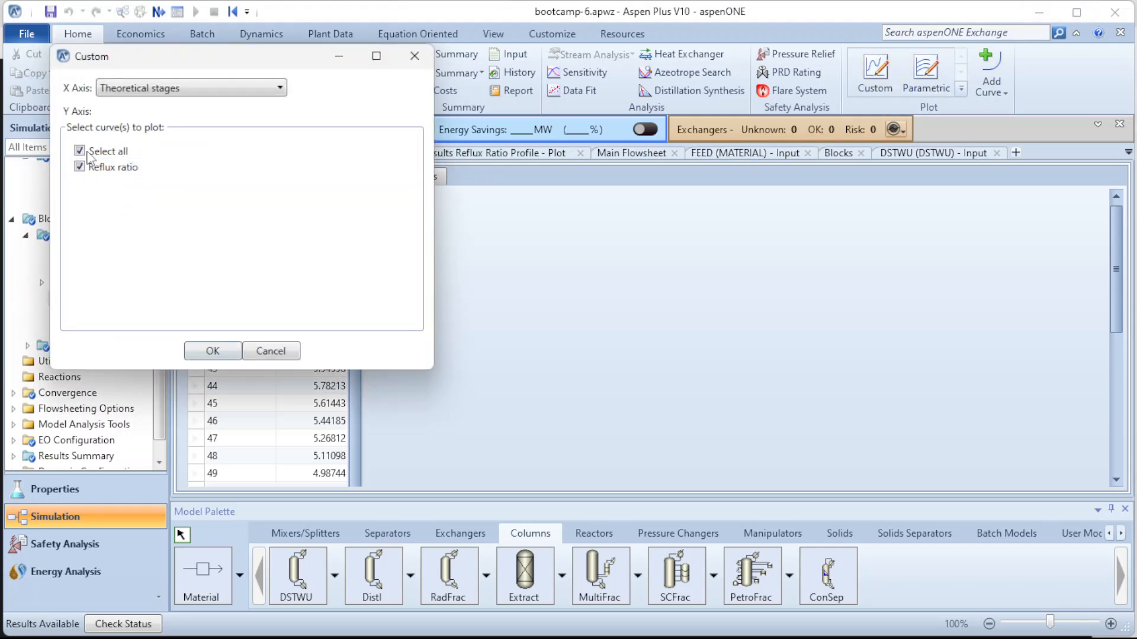
{"action": "left_click", "coordinate": [222, 355]}
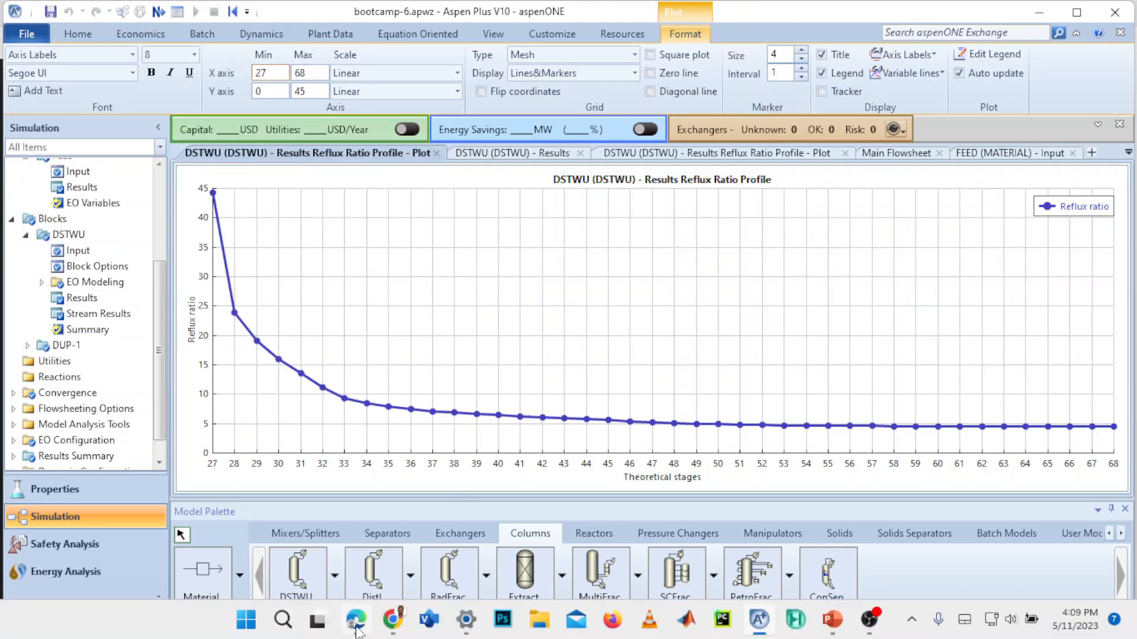
- Share the entire screen in the Google Meet call and return to the reflux ratio plot in Aspen Plus
{"action": "left_click", "coordinate": [360, 626]}
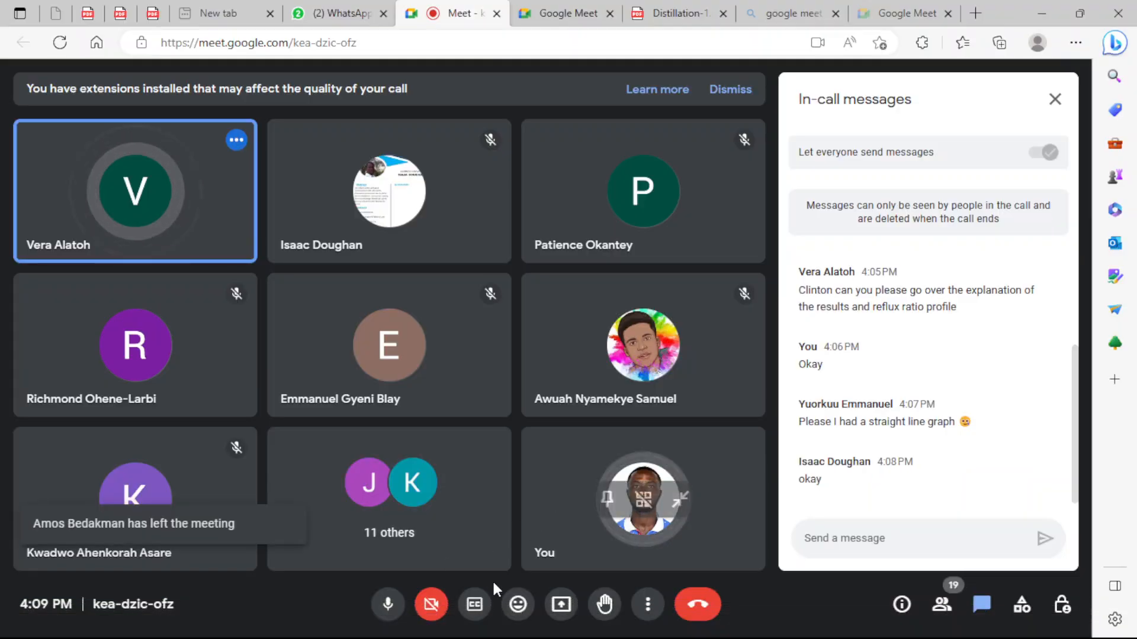
{"action": "left_click", "coordinate": [561, 603]}
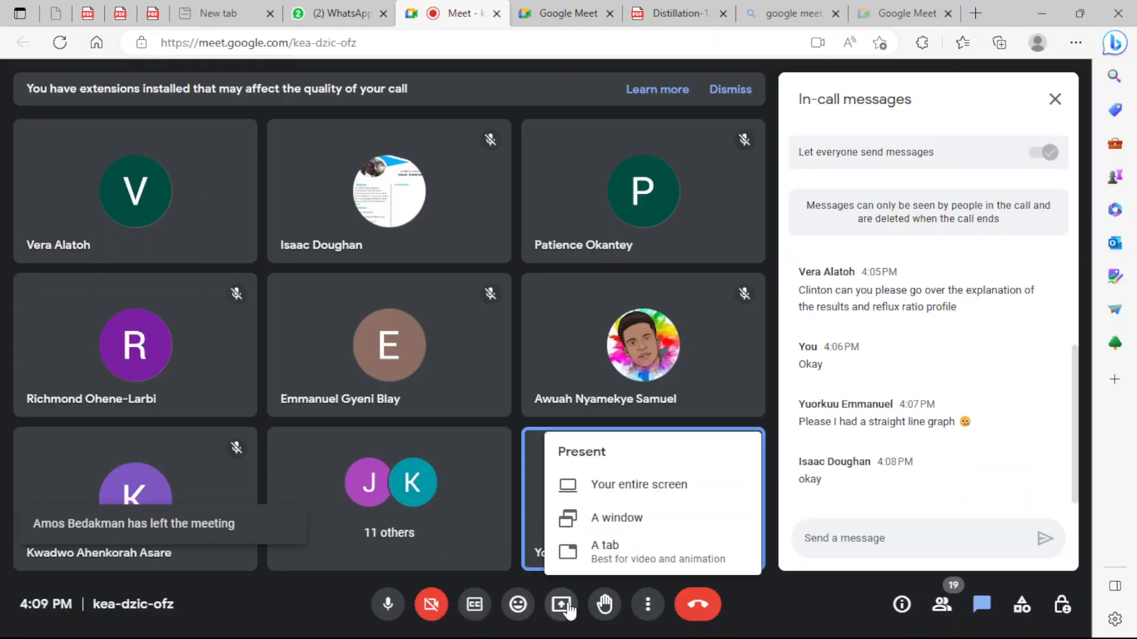
{"action": "left_click", "coordinate": [645, 486]}
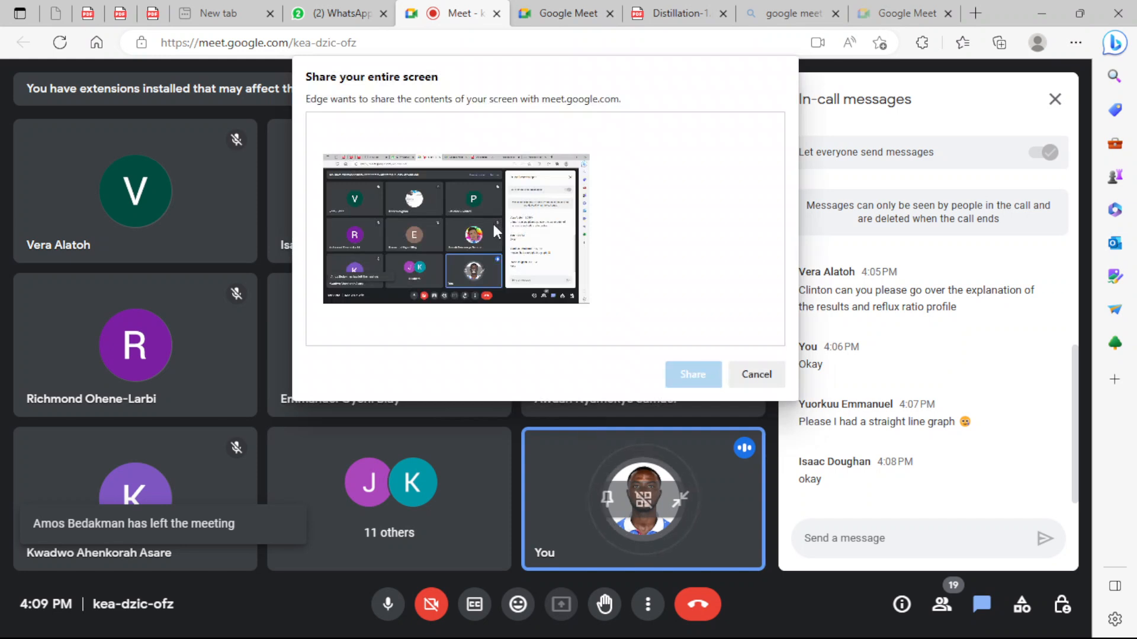
{"action": "left_click", "coordinate": [694, 376]}
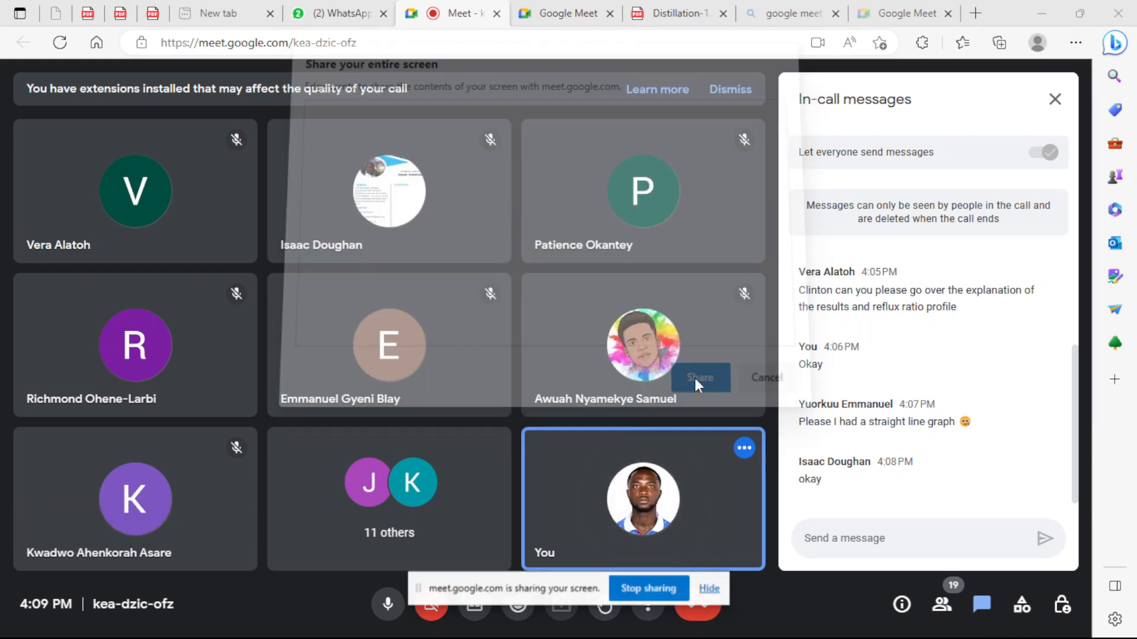
{"action": "left_click", "coordinate": [715, 589]}
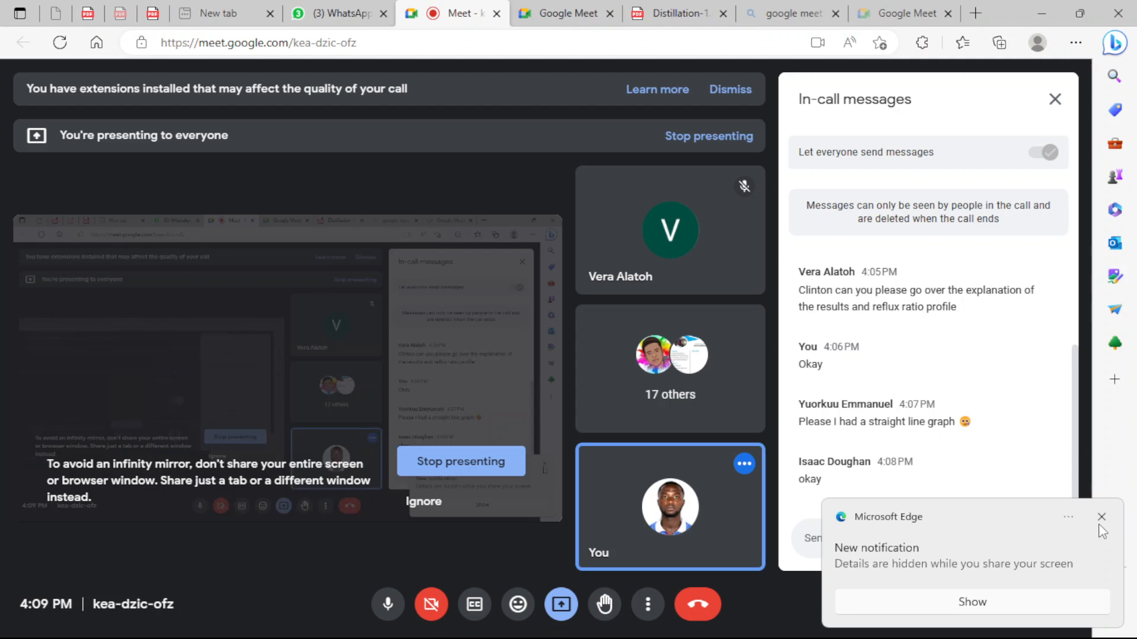
{"action": "left_click", "coordinate": [1101, 519]}
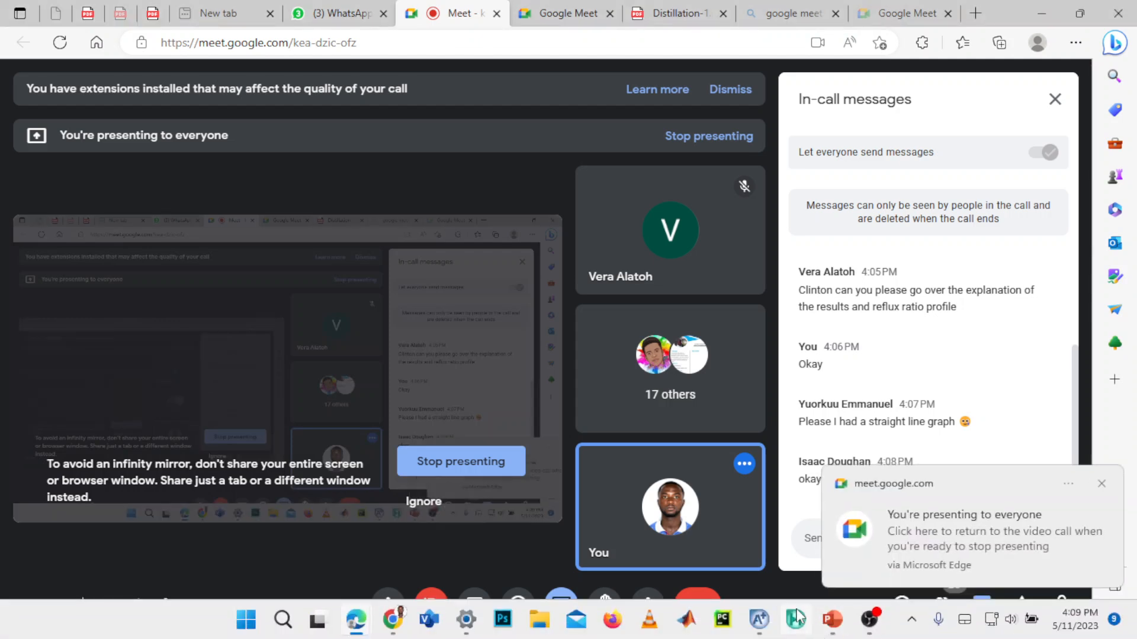
{"action": "left_click", "coordinate": [796, 618]}
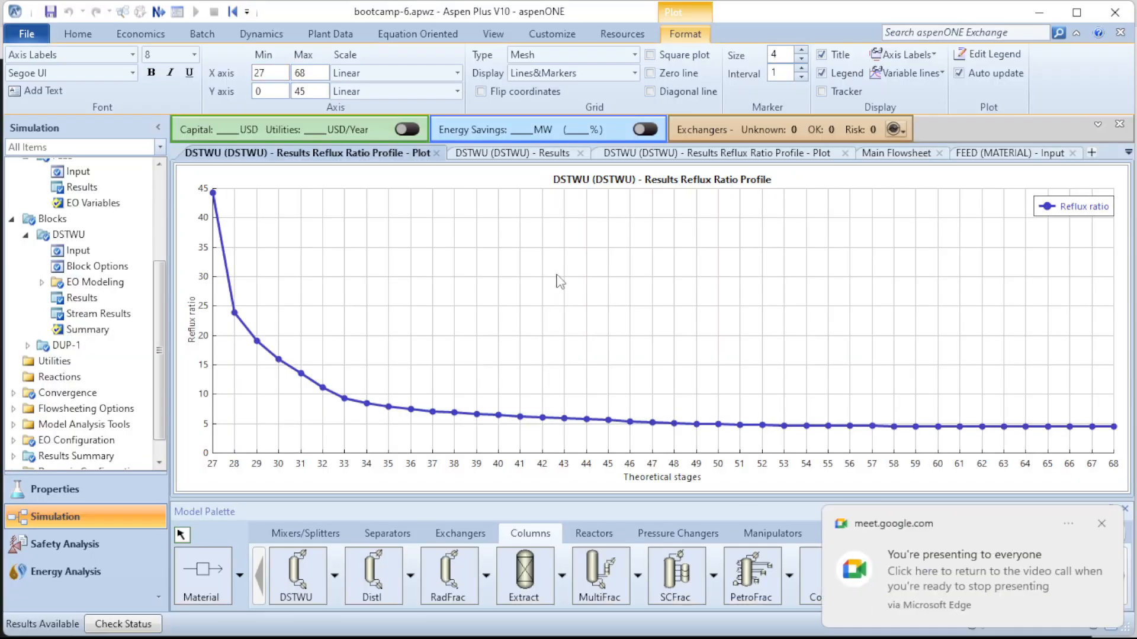
{"action": "left_click", "coordinate": [1101, 523]}
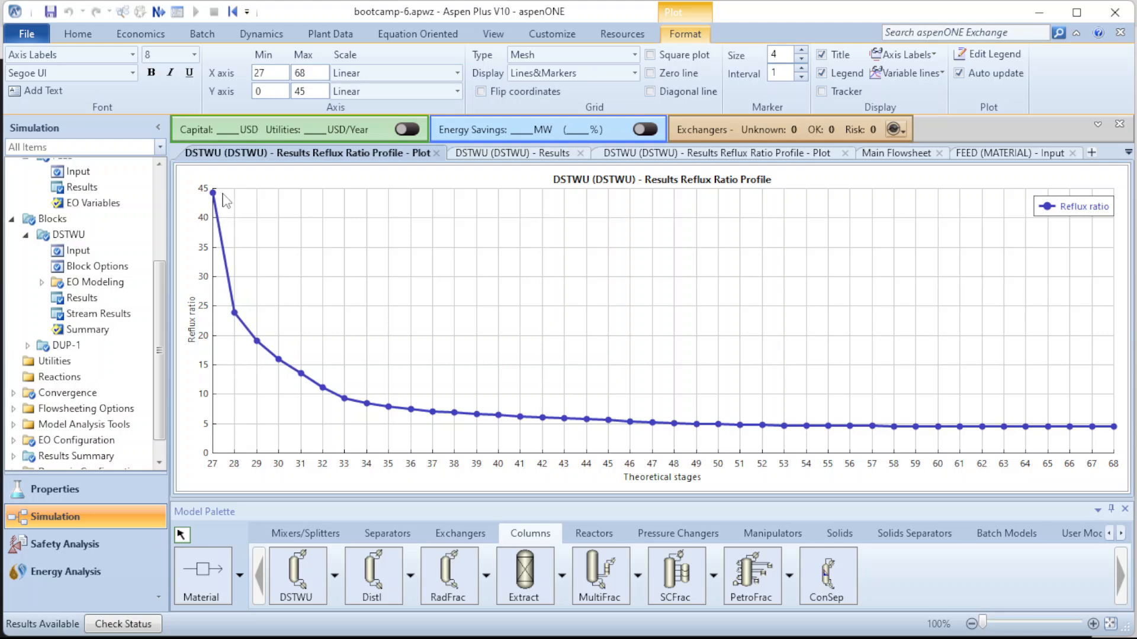
- Close both reflux ratio plots and the DSTWU results form to return to the main flowsheet
{"action": "mouse_move", "coordinate": [216, 199]}
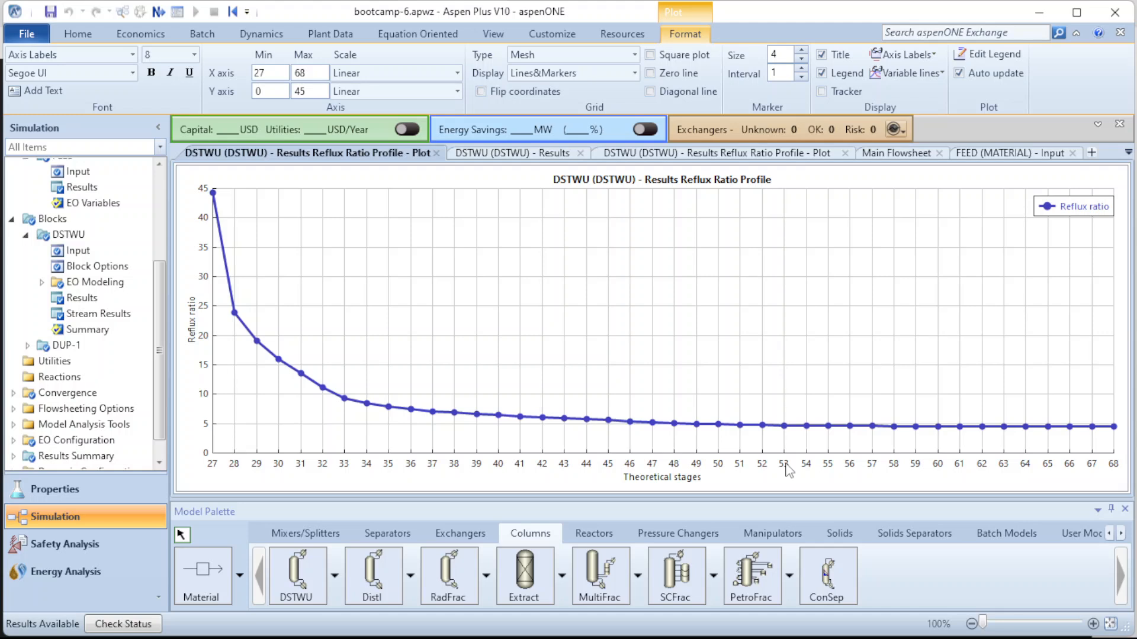
{"action": "left_click", "coordinate": [436, 153]}
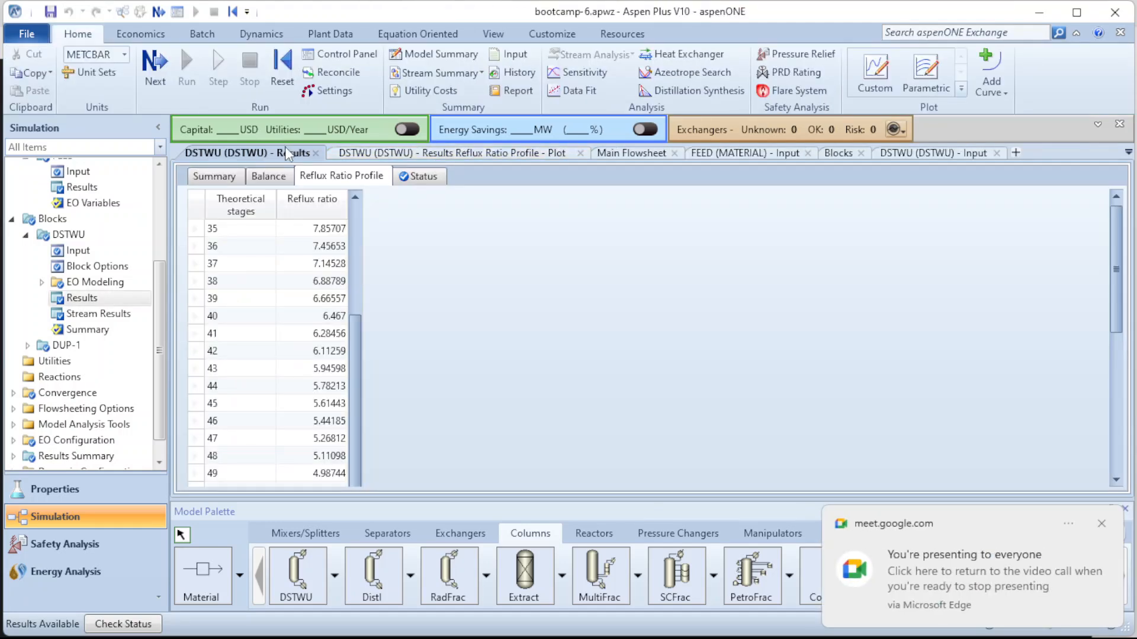
{"action": "left_click", "coordinate": [580, 152]}
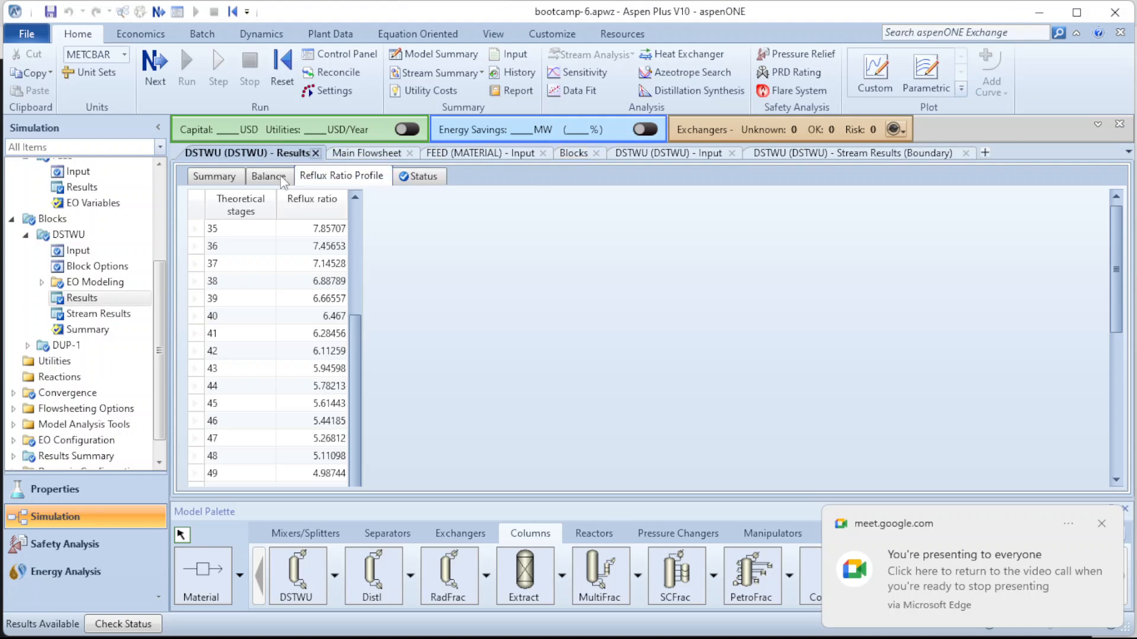
{"action": "left_click", "coordinate": [315, 153]}
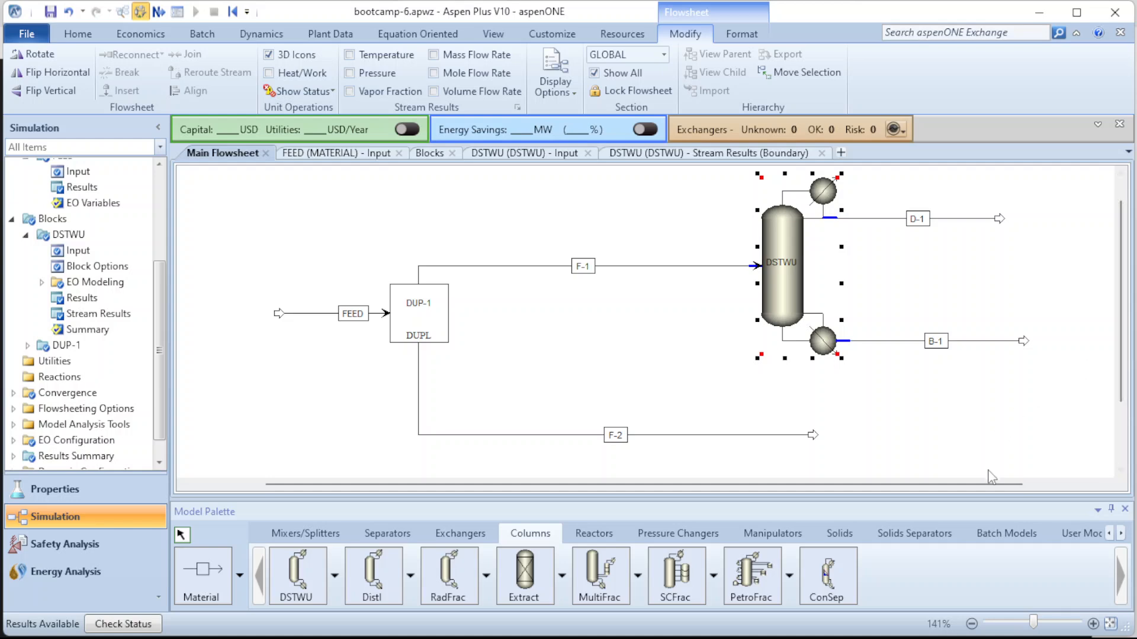
- Add a RadFrac column named RADFRAC to the flowsheet, below and beyond the DSTWU column's product streams
{"action": "left_click_drag", "start_coordinate": [995, 484], "coordinate": [1116, 490]}
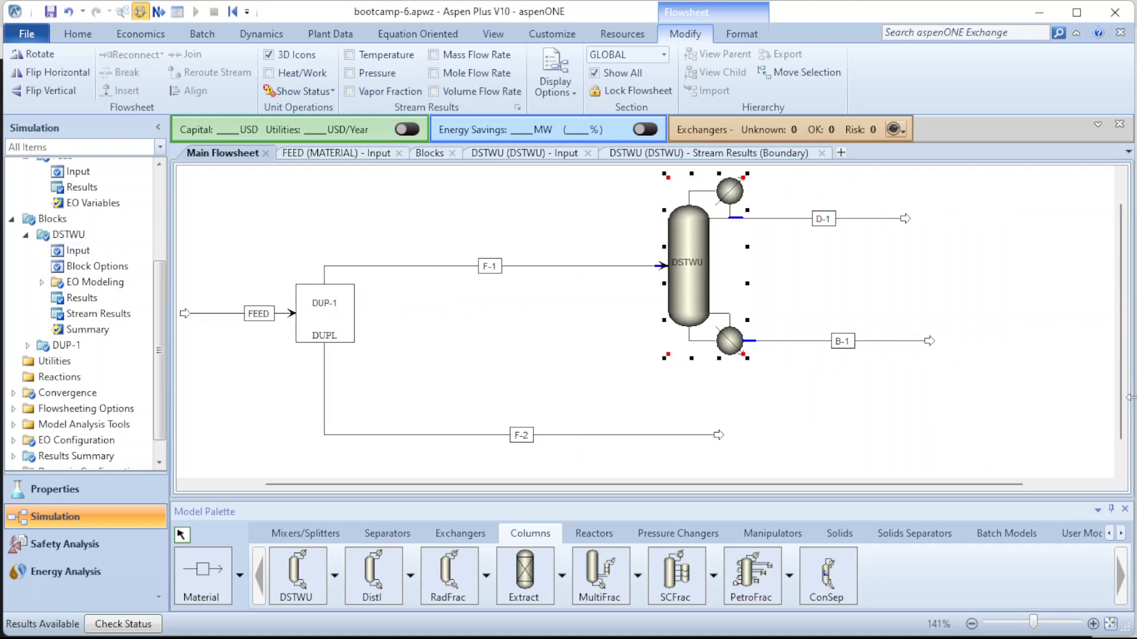
{"action": "scroll", "coordinate": [1126, 453], "scroll_direction": "down", "scroll_amount": 1}
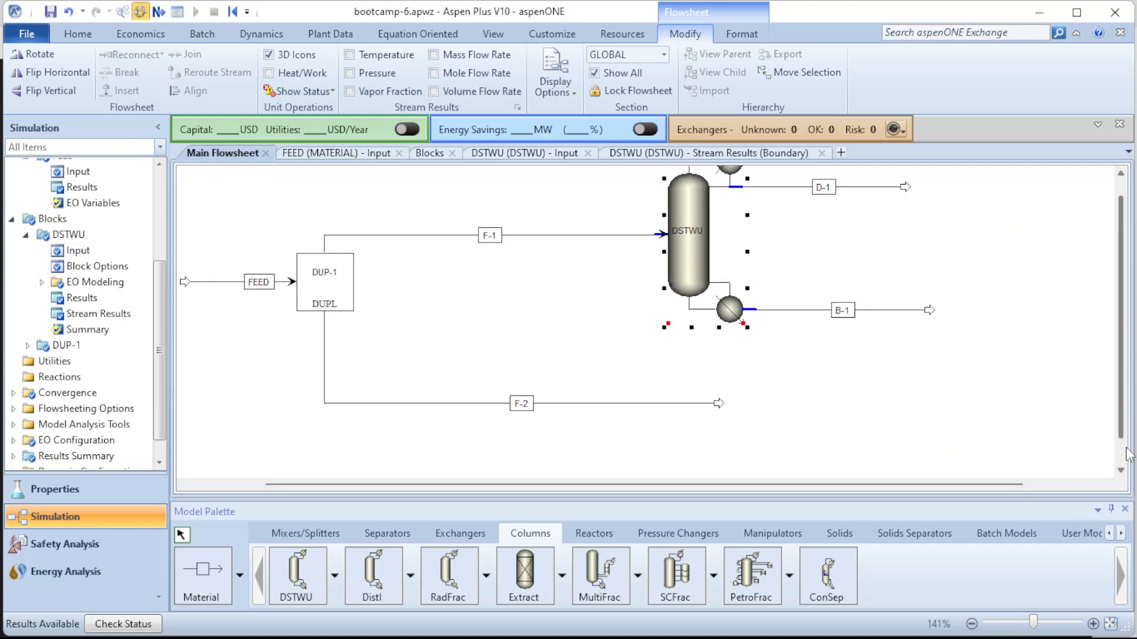
{"action": "left_click", "coordinate": [464, 575]}
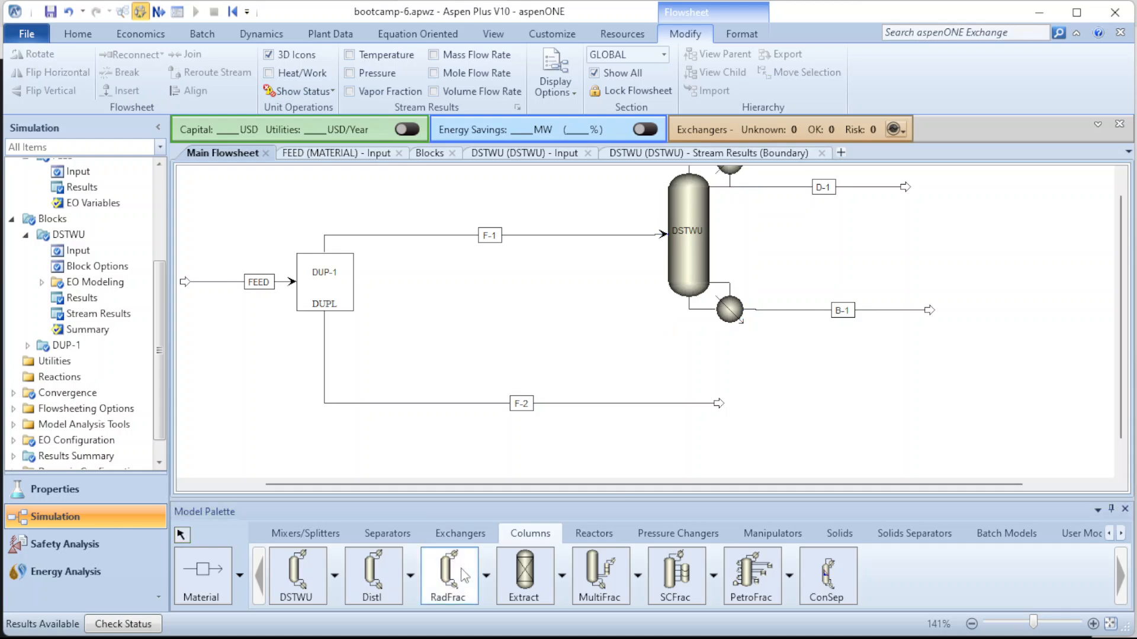
{"action": "left_click", "coordinate": [1005, 389]}
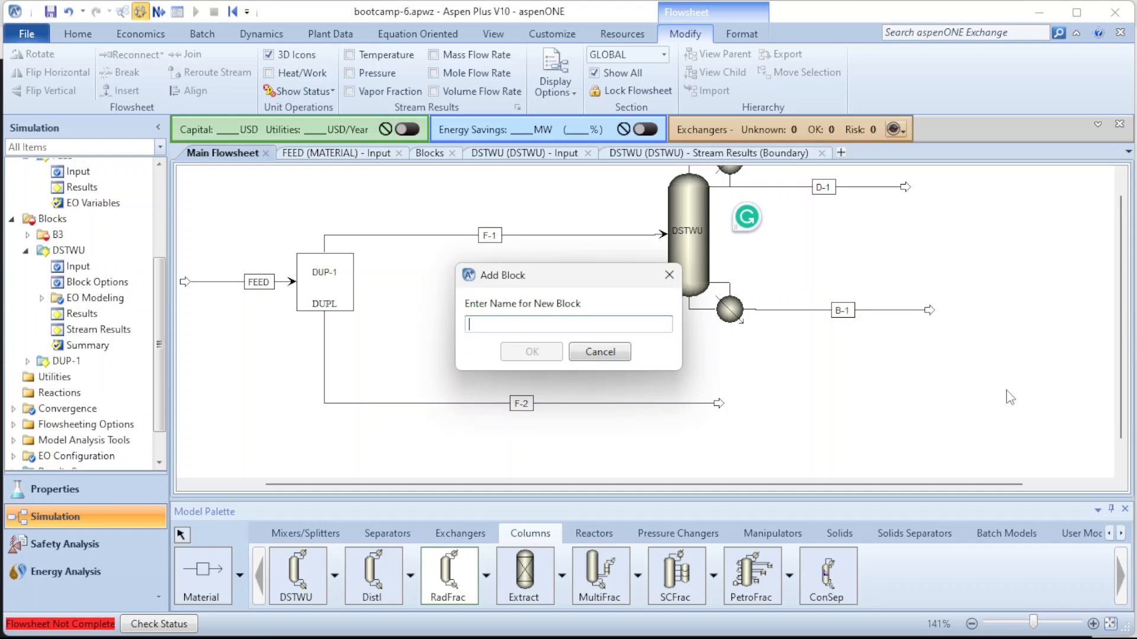
{"action": "type", "text": "RADFRAC"}
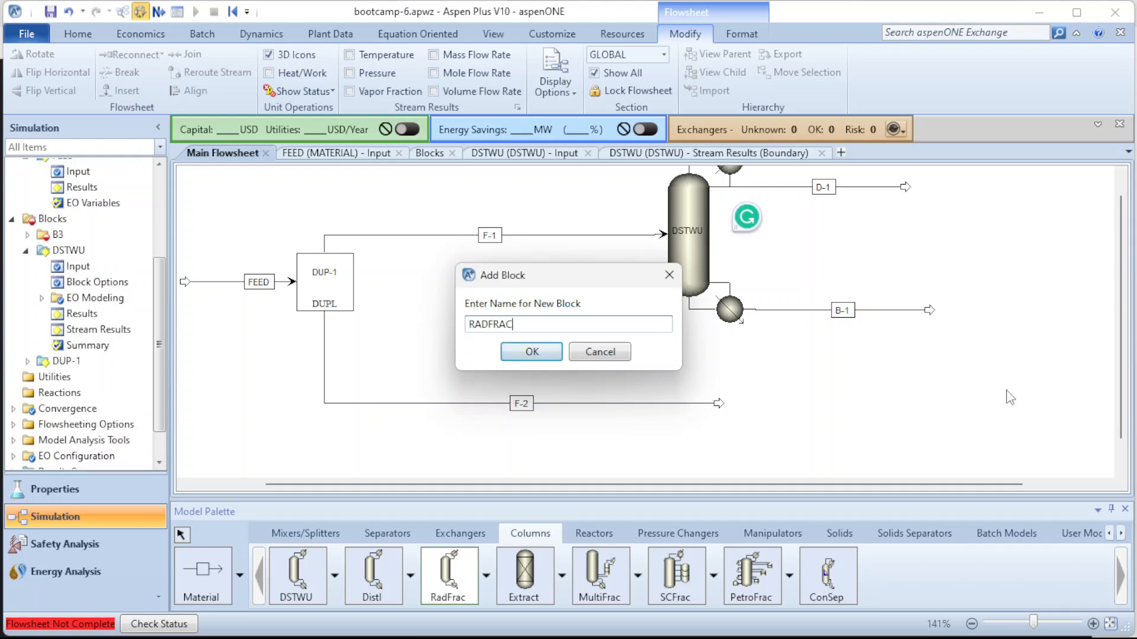
{"action": "key", "text": "Return"}
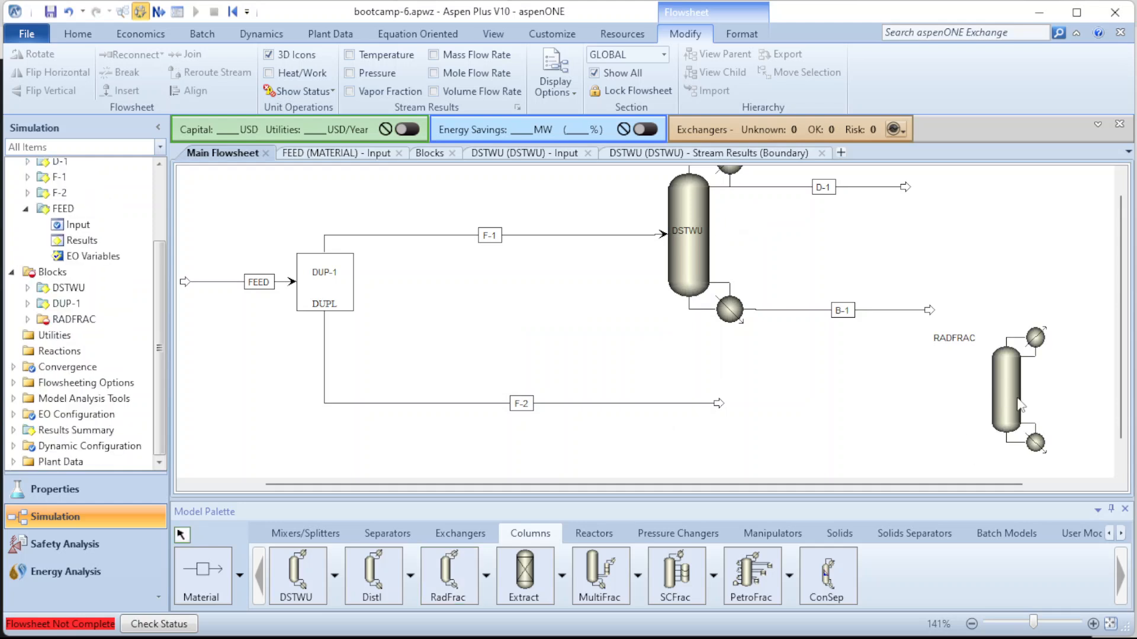
- Enlarge the RADFRAC column icon to about the DSTWU icon's size and place its name label on the column body
{"action": "left_click", "coordinate": [1017, 395]}
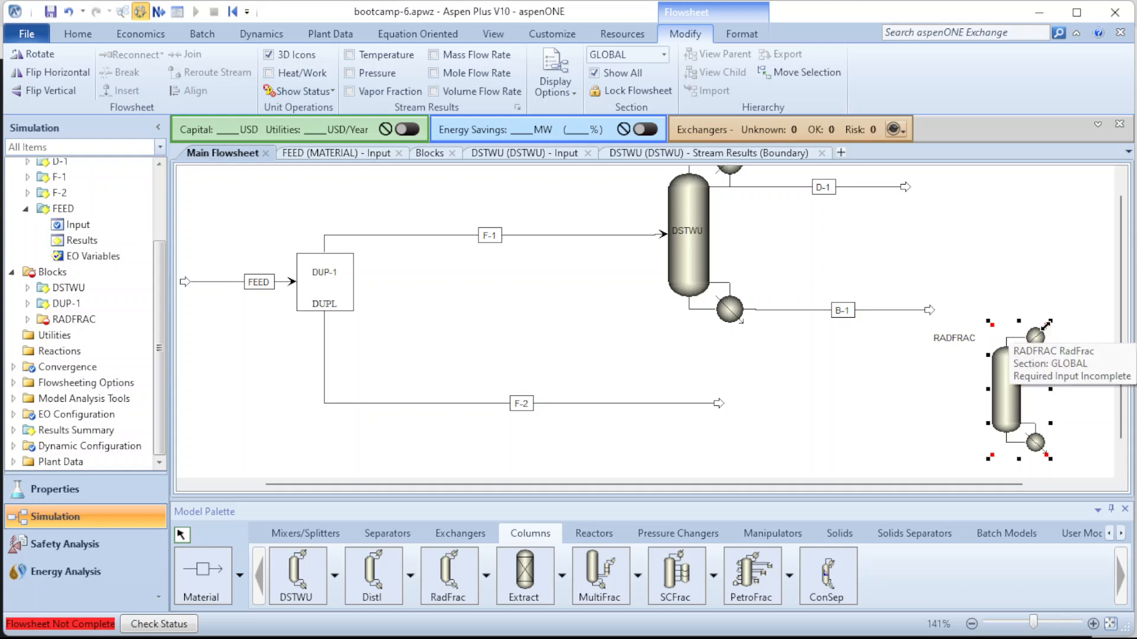
{"action": "left_click_drag", "start_coordinate": [1047, 322], "coordinate": [1070, 305]}
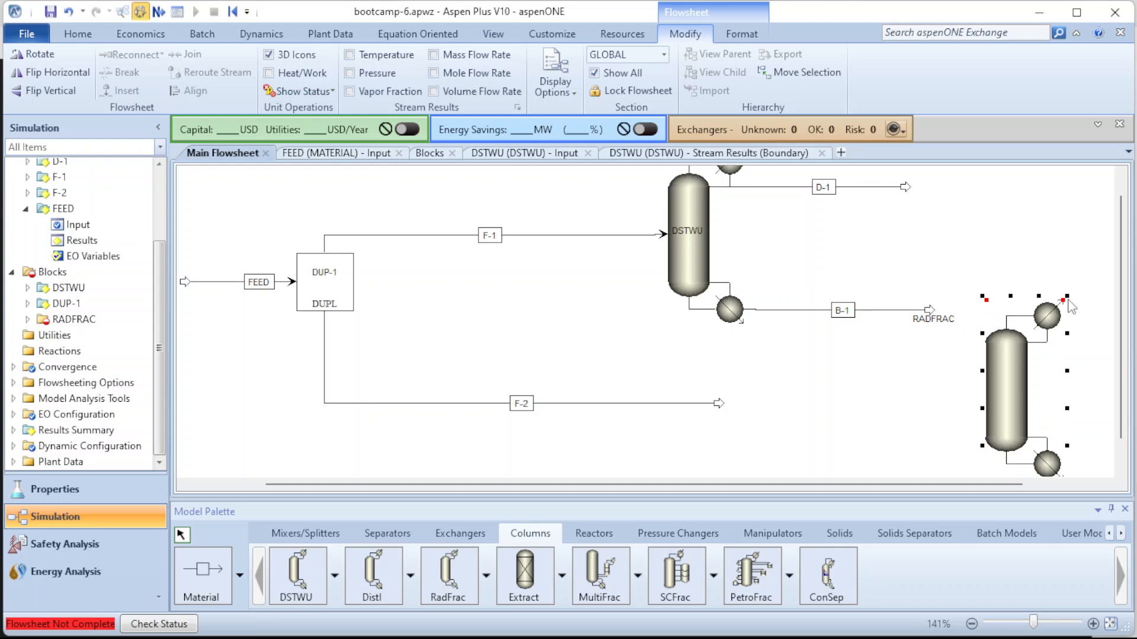
{"action": "left_click_drag", "start_coordinate": [933, 320], "coordinate": [1003, 394]}
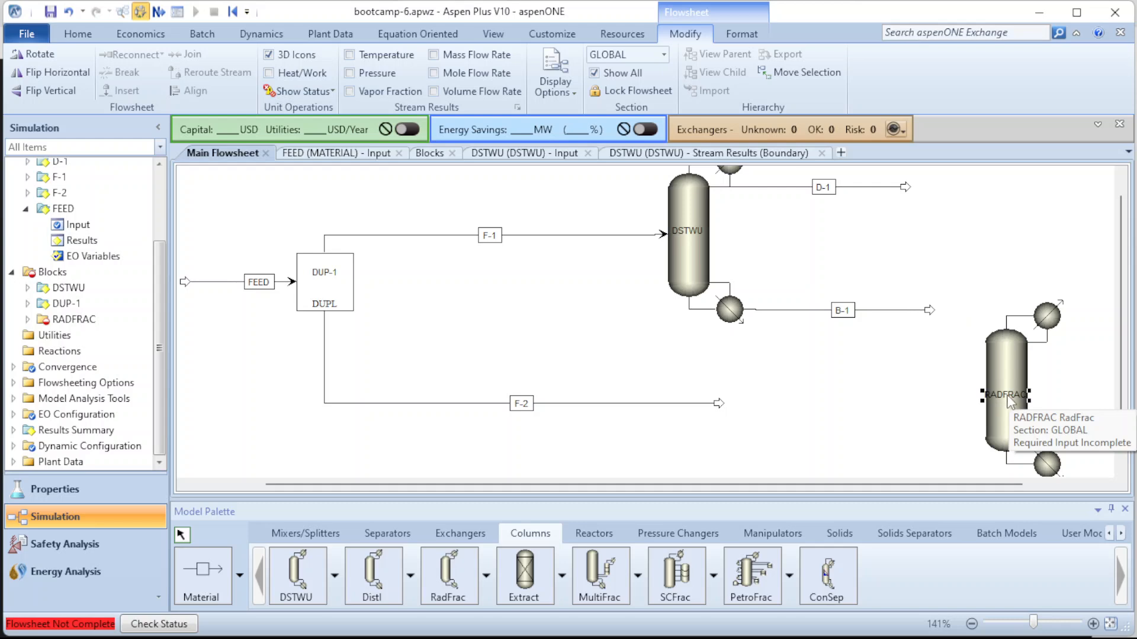
{"action": "left_click", "coordinate": [899, 386]}
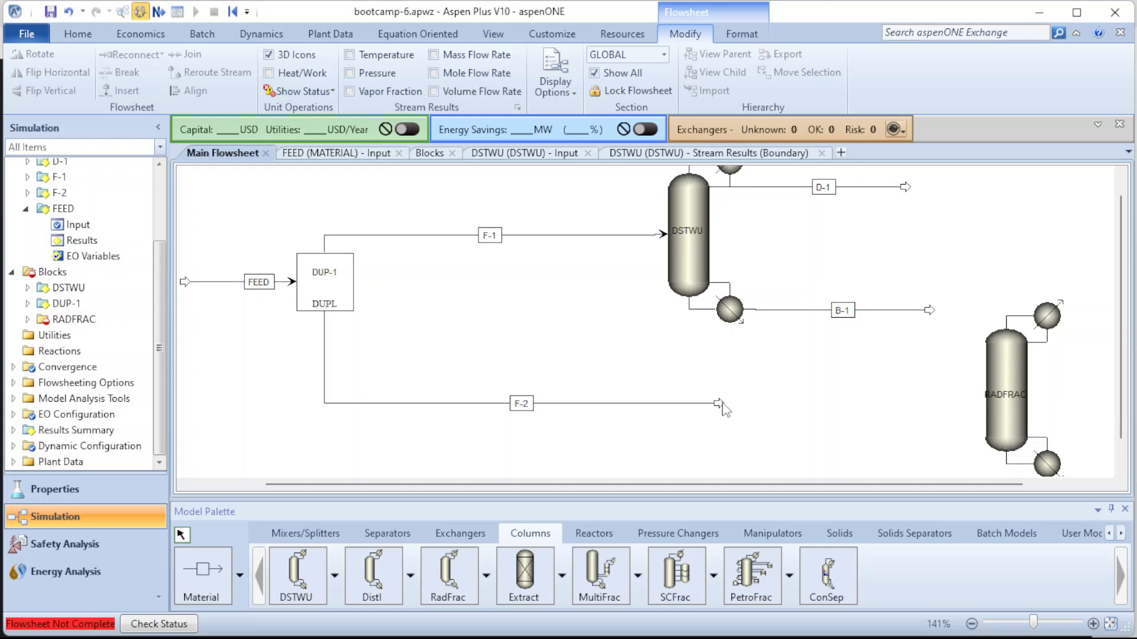
- Connect stream F-2 to the RADFRAC feed port and add a material stream named D-2 from its liquid distillate port
{"action": "left_click_drag", "start_coordinate": [720, 404], "coordinate": [972, 389]}
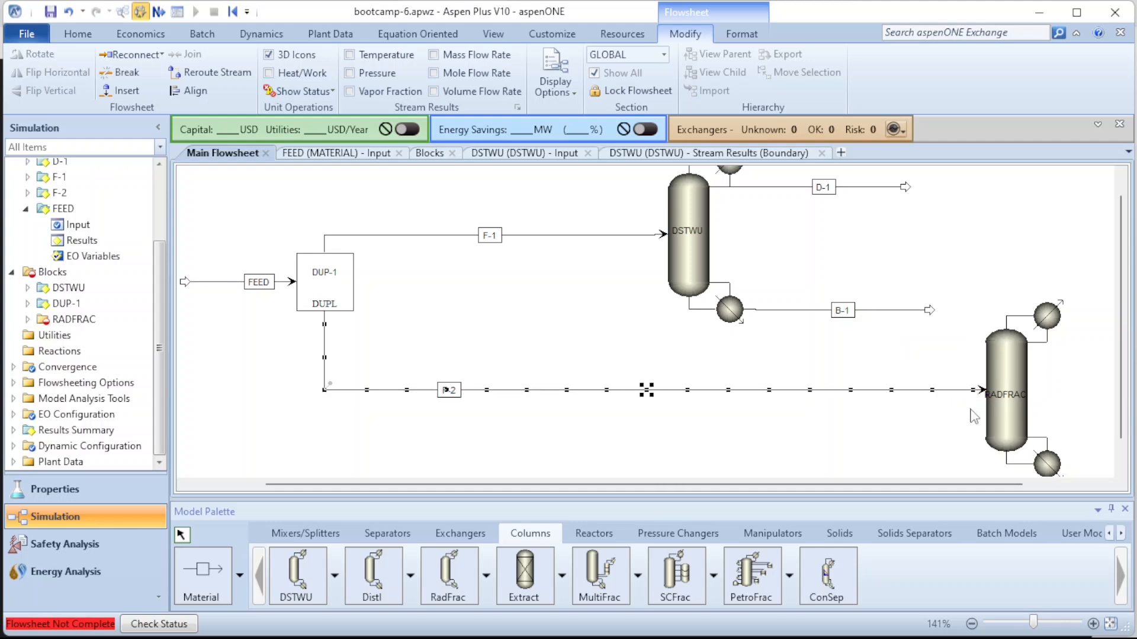
{"action": "left_click", "coordinate": [213, 571]}
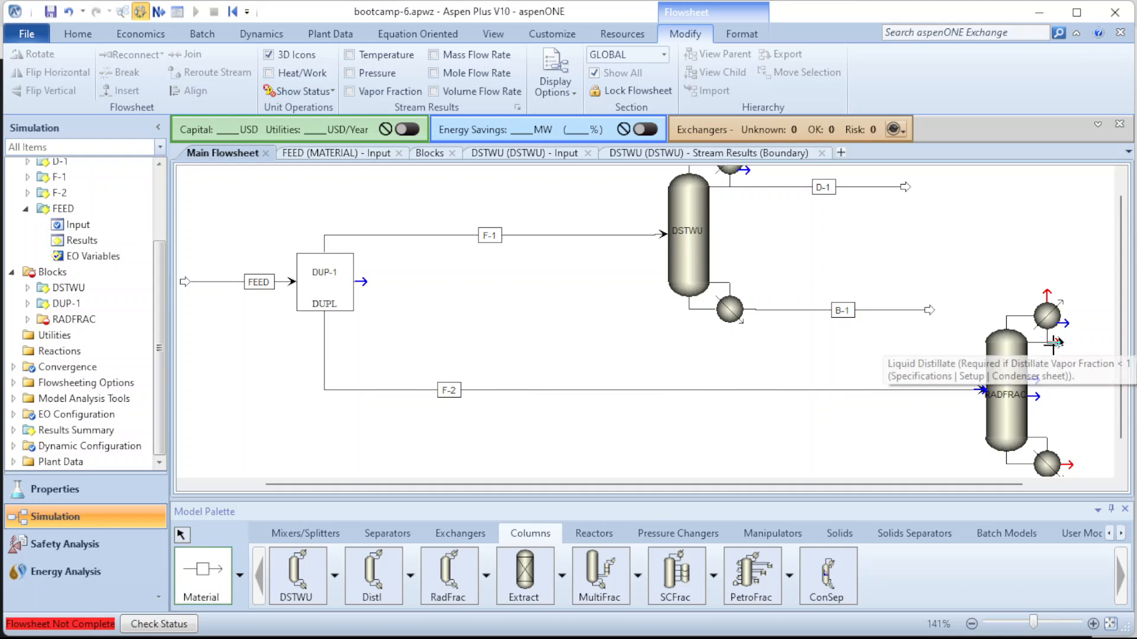
{"action": "left_click", "coordinate": [1054, 342]}
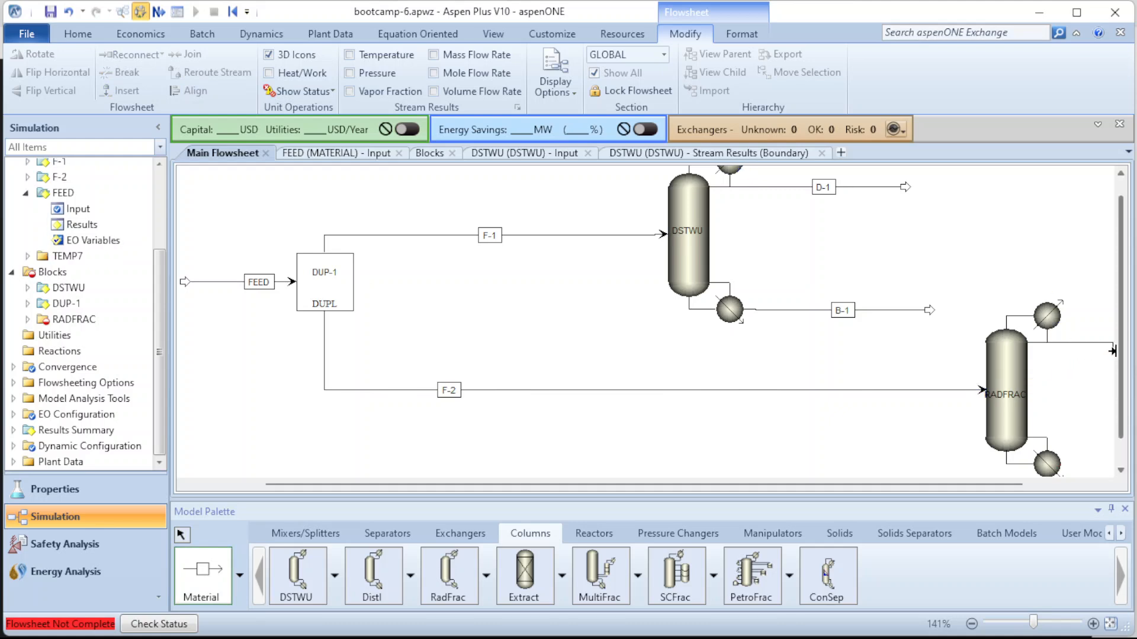
{"action": "left_click", "coordinate": [1102, 383]}
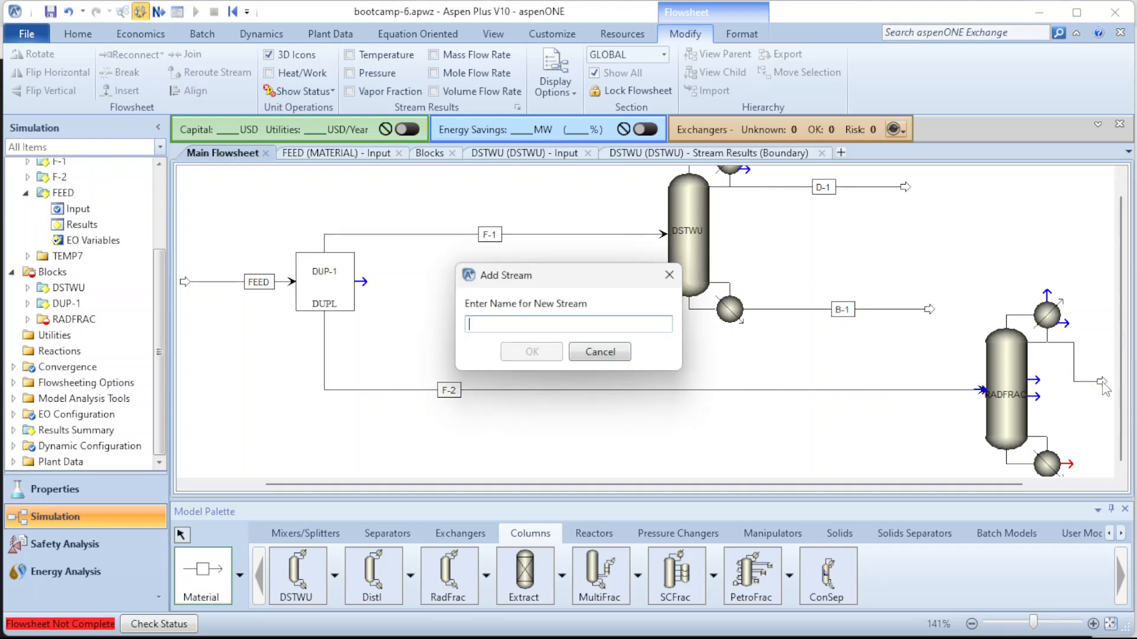
{"action": "type", "text": "D-2"}
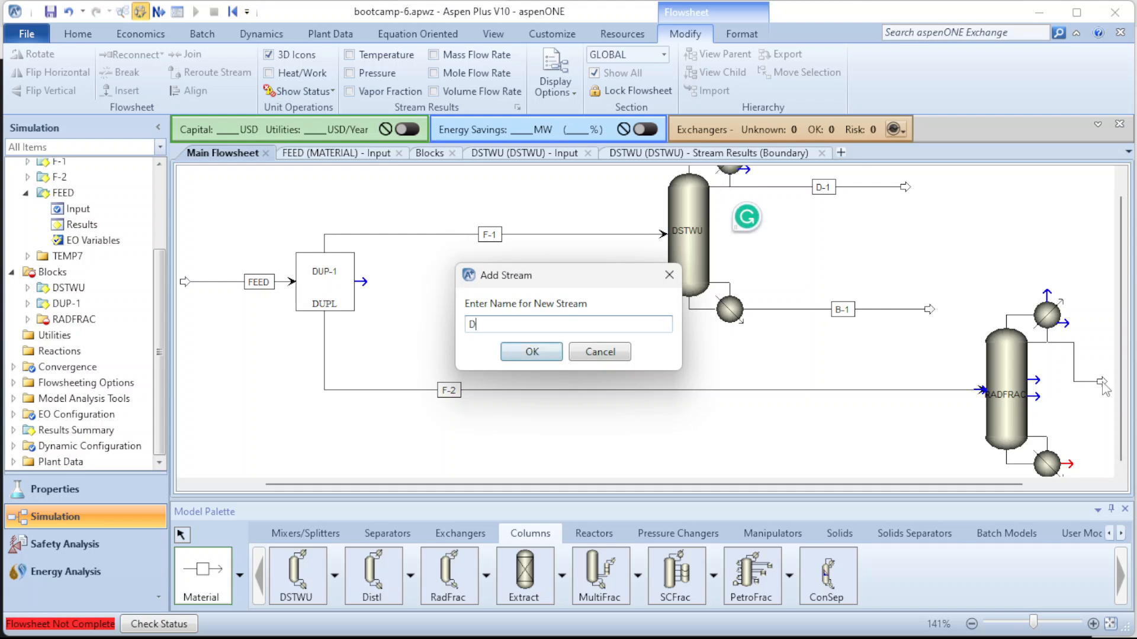
{"action": "key", "text": "Return"}
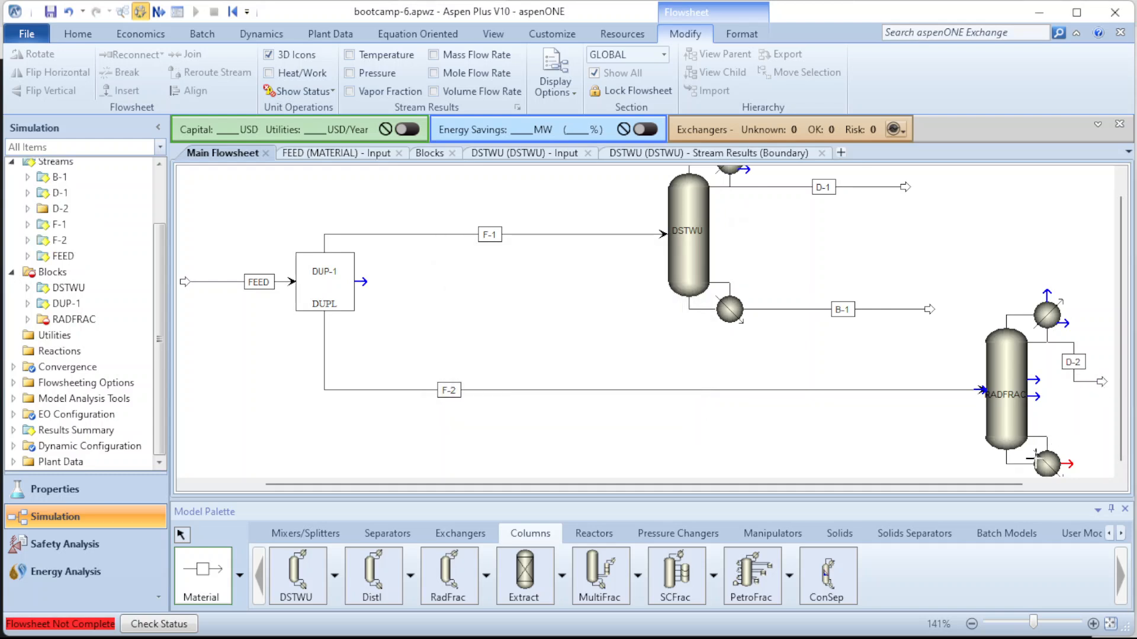
- Add a material stream named B-2 from the RADFRAC column's bottoms port
{"action": "left_click_drag", "start_coordinate": [1010, 486], "coordinate": [1089, 485]}
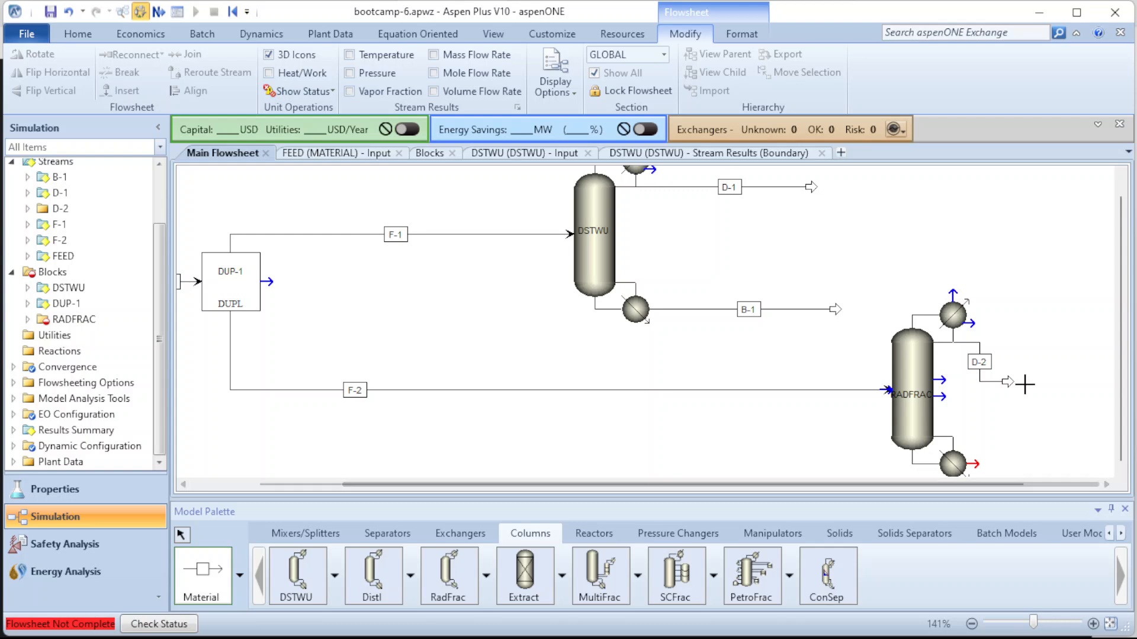
{"action": "left_click", "coordinate": [981, 463]}
{"action": "left_click", "coordinate": [1089, 460]}
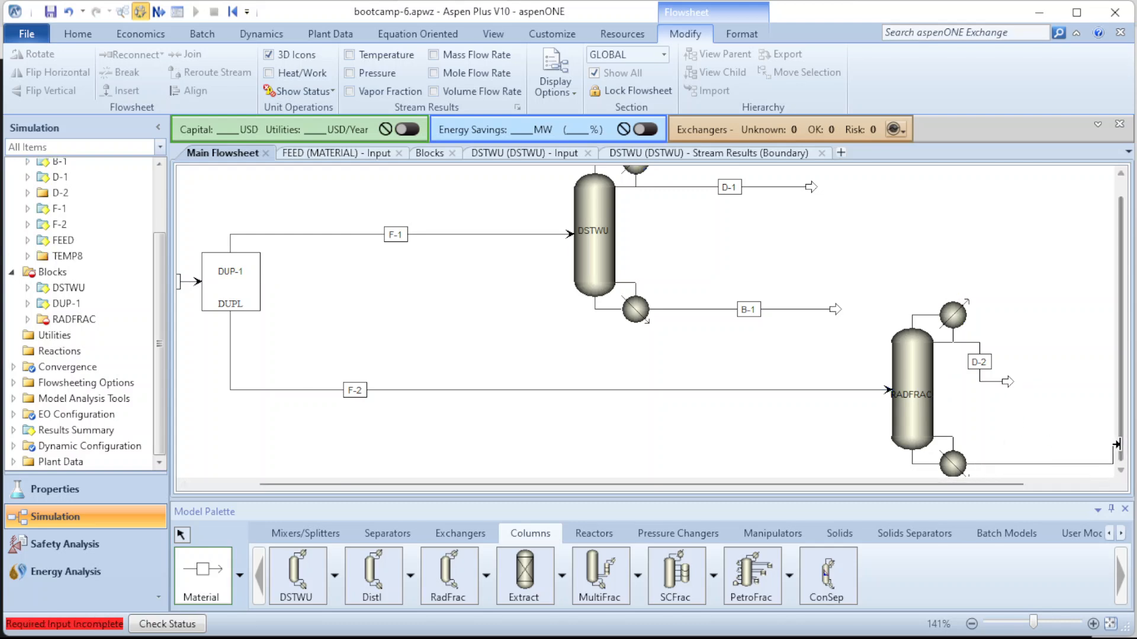
{"action": "type", "text": "B"}
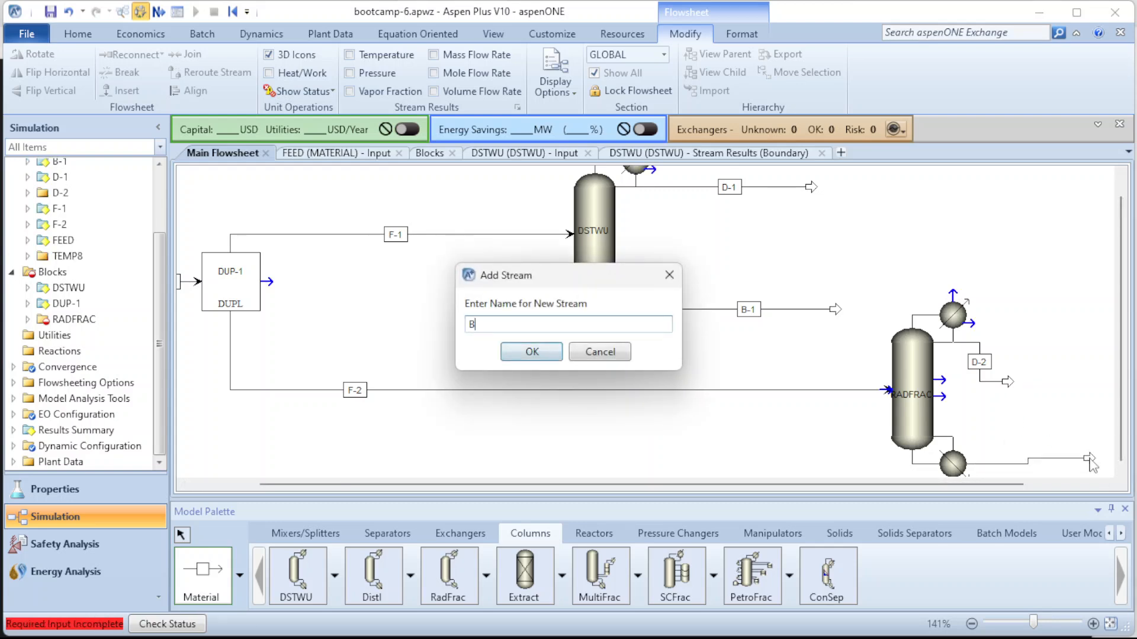
{"action": "type", "text": "-2"}
{"action": "key", "text": "Return"}
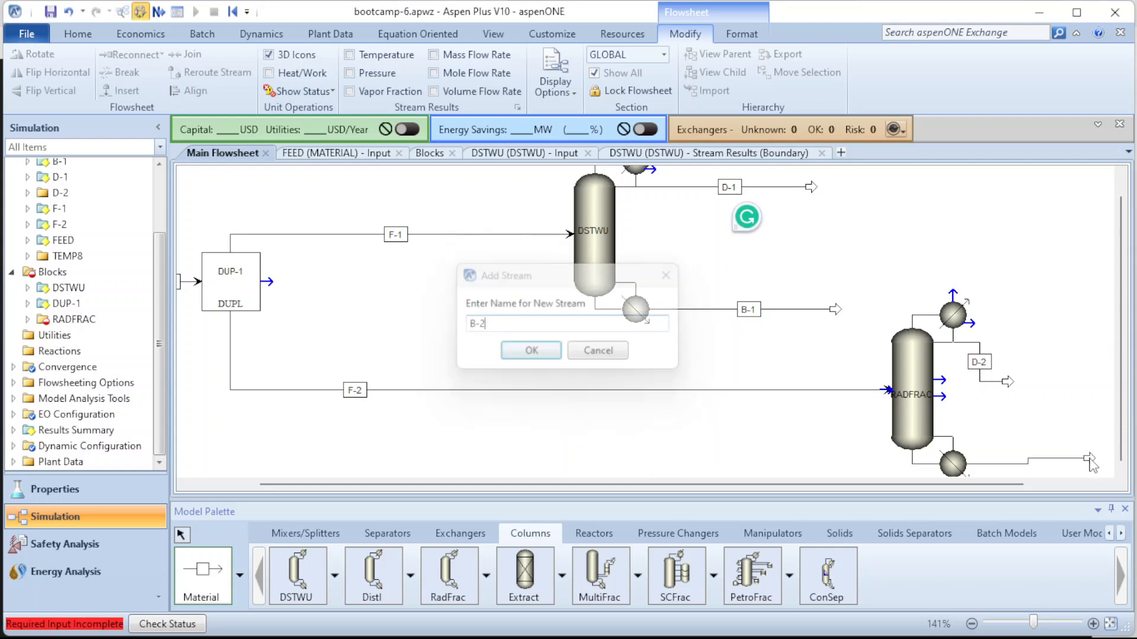
{"action": "right_click", "coordinate": [1060, 433]}
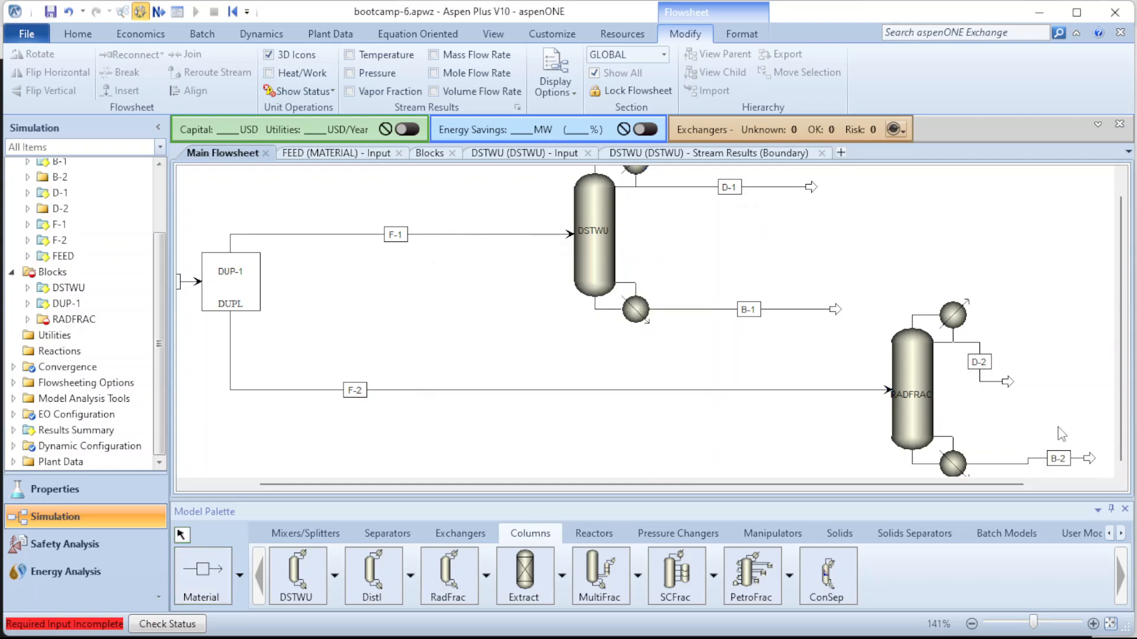
- Align all flowsheet objects, with distillate stream D-2 lengthened and its label moved farther from the RADFRAC column
{"action": "key", "text": "ctrl+a"}
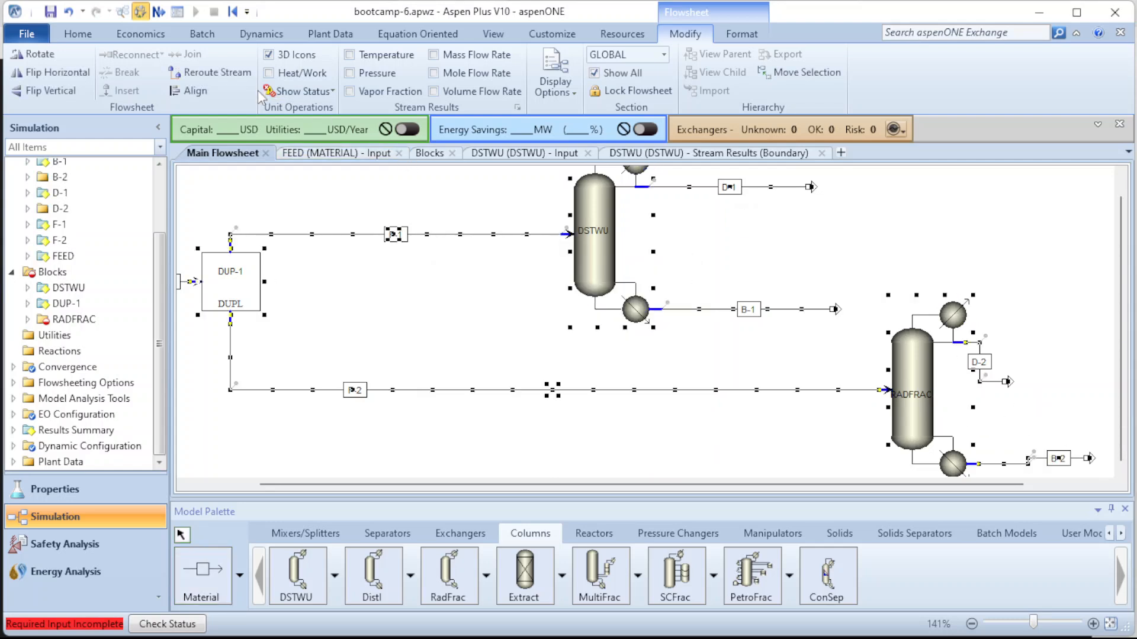
{"action": "left_click", "coordinate": [195, 91]}
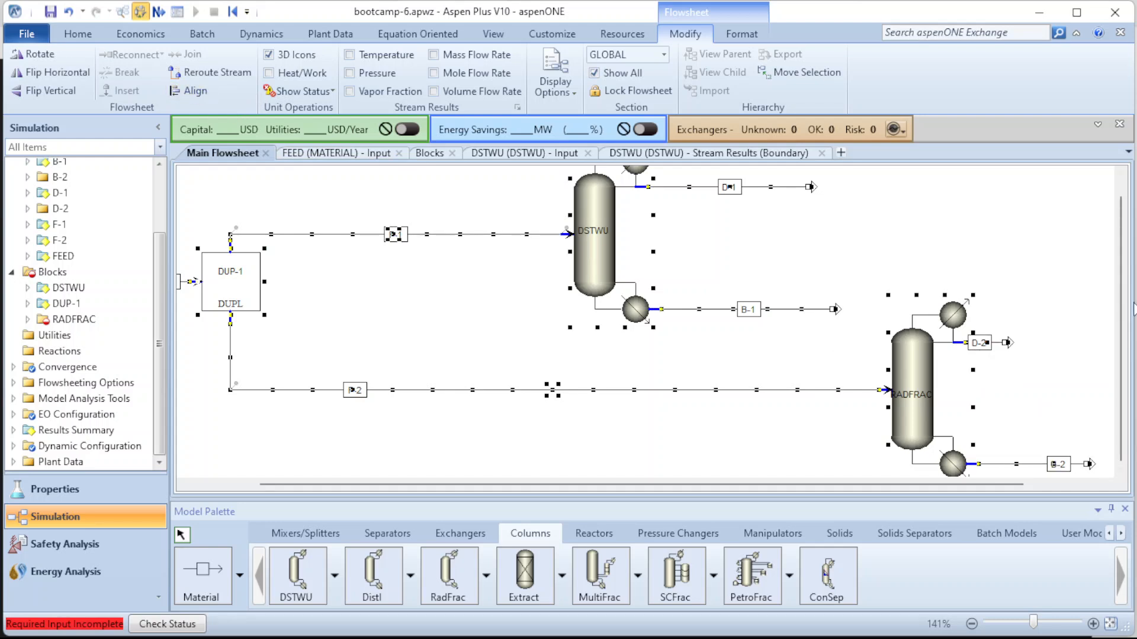
{"action": "left_click_drag", "start_coordinate": [1010, 350], "coordinate": [1083, 353]}
{"action": "left_click", "coordinate": [1031, 372]}
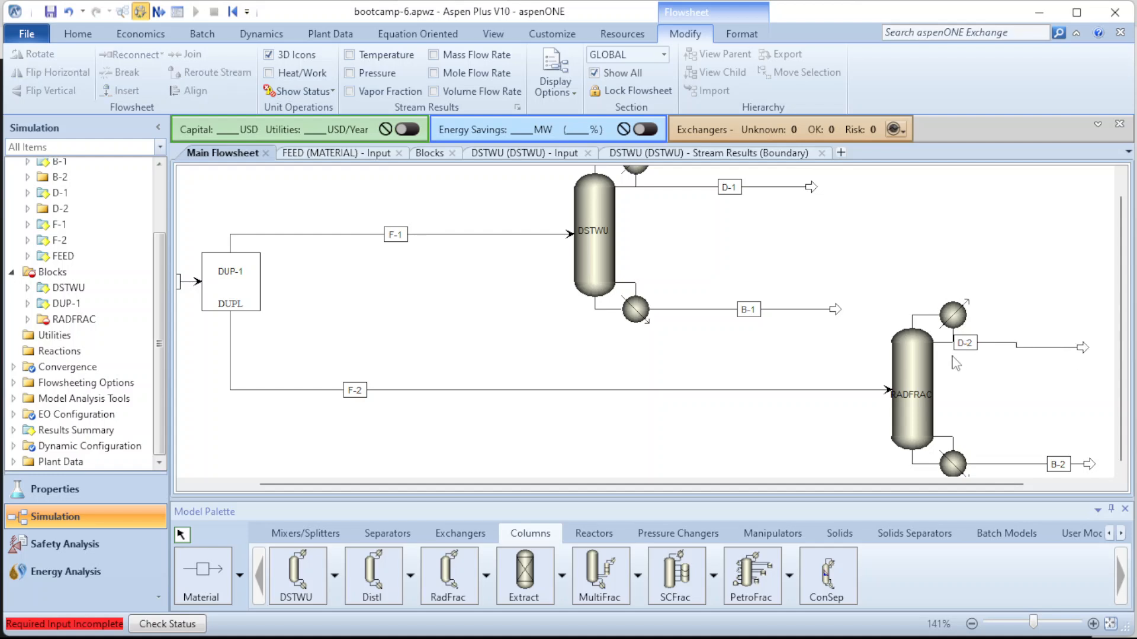
{"action": "left_click_drag", "start_coordinate": [973, 344], "coordinate": [1014, 346]}
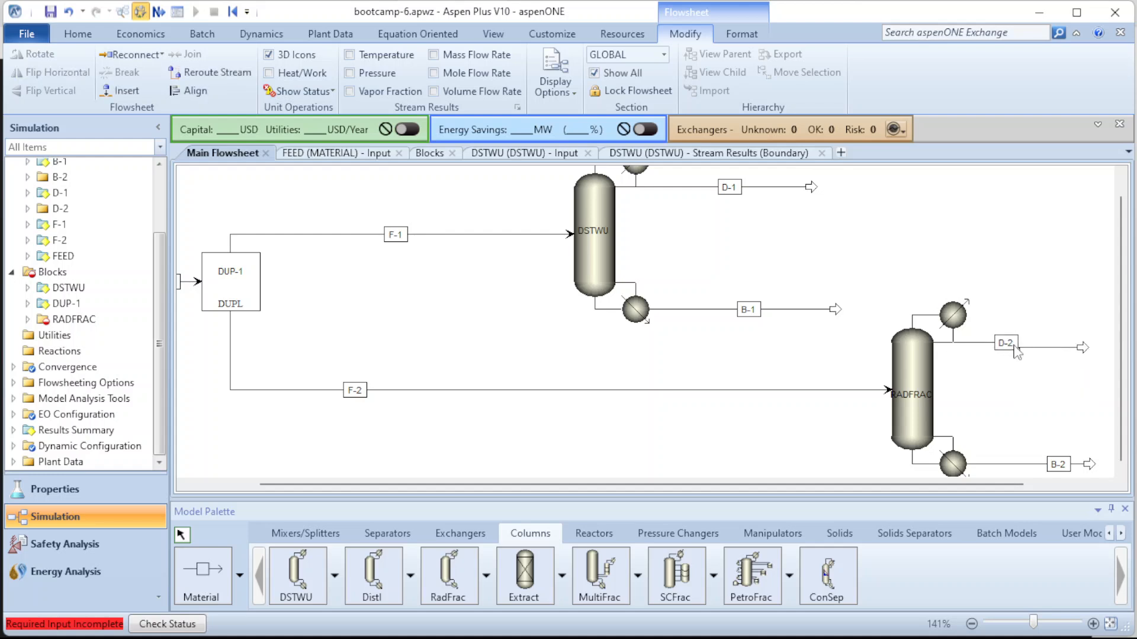
{"action": "key", "text": "ctrl+a"}
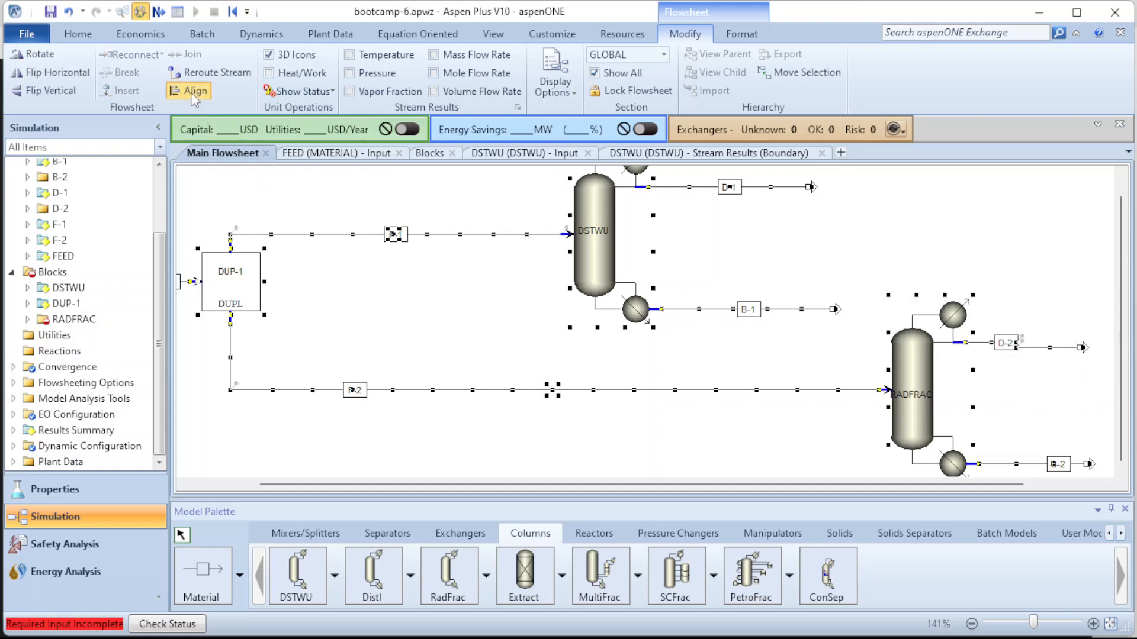
{"action": "left_click", "coordinate": [514, 327]}
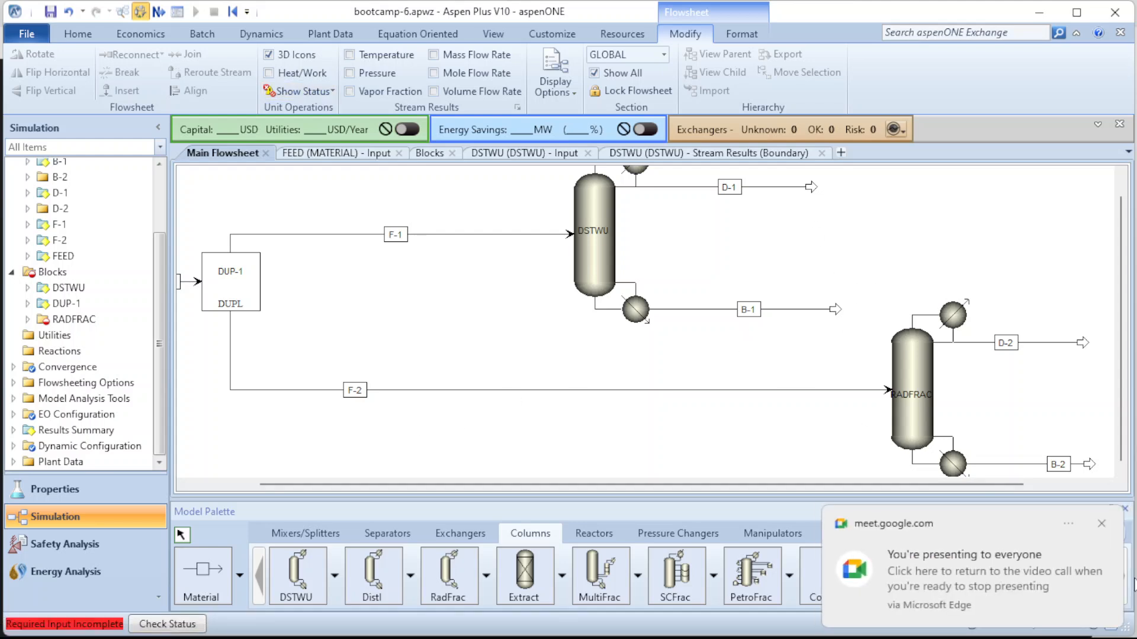
- Collapse the navigation pane and open the configuration form of the RADFRAC column setup
{"action": "left_click", "coordinate": [916, 365]}
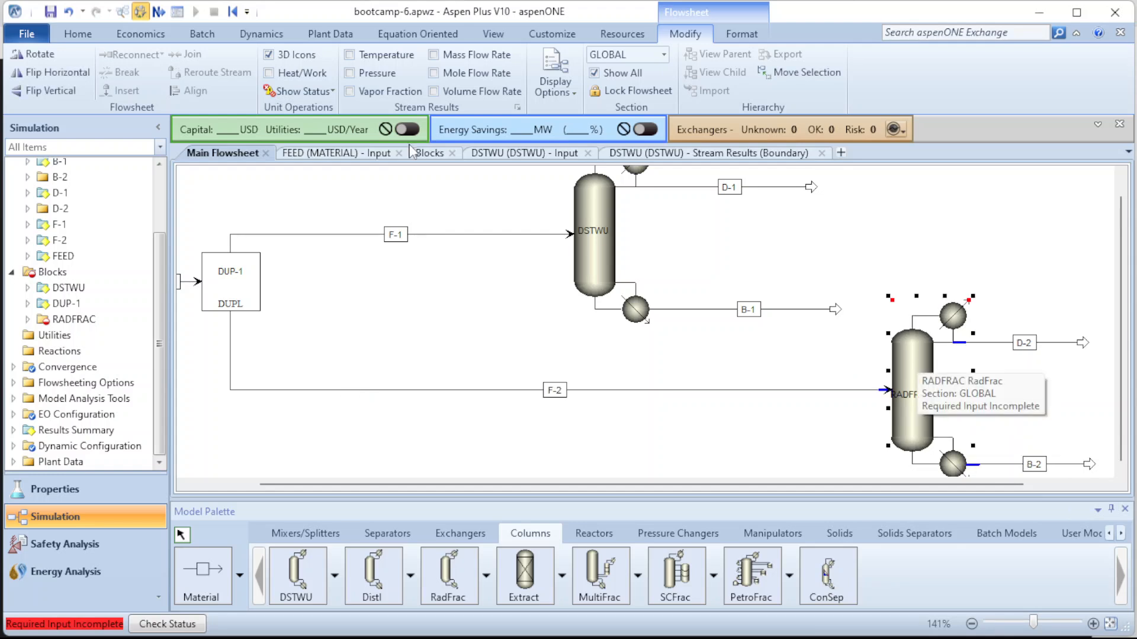
{"action": "left_click", "coordinate": [158, 129]}
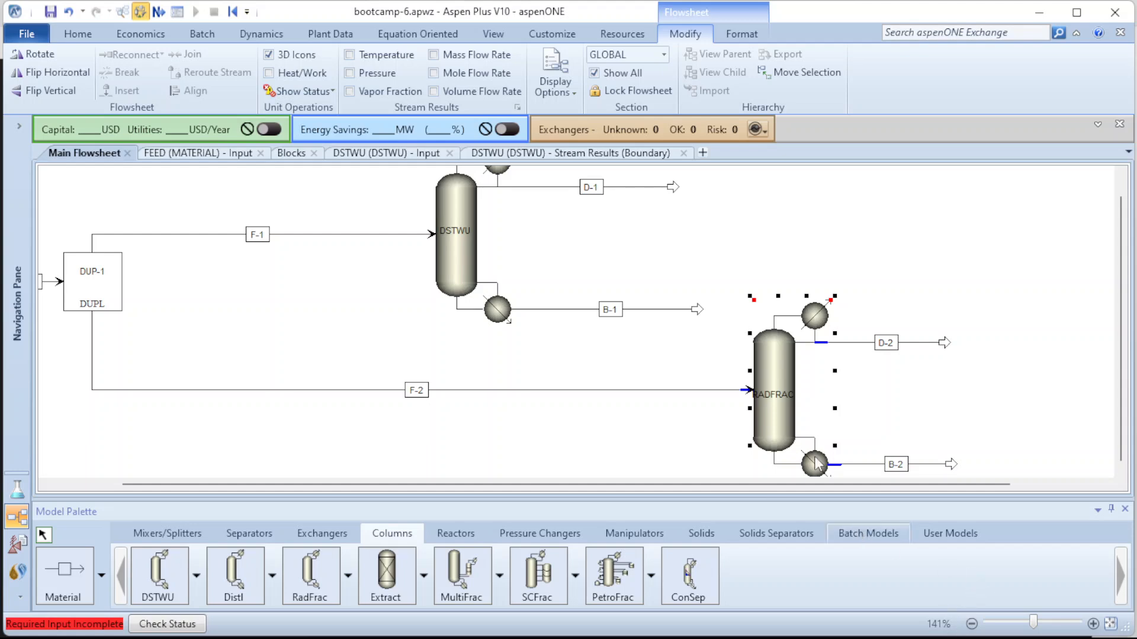
{"action": "left_click", "coordinate": [158, 12]}
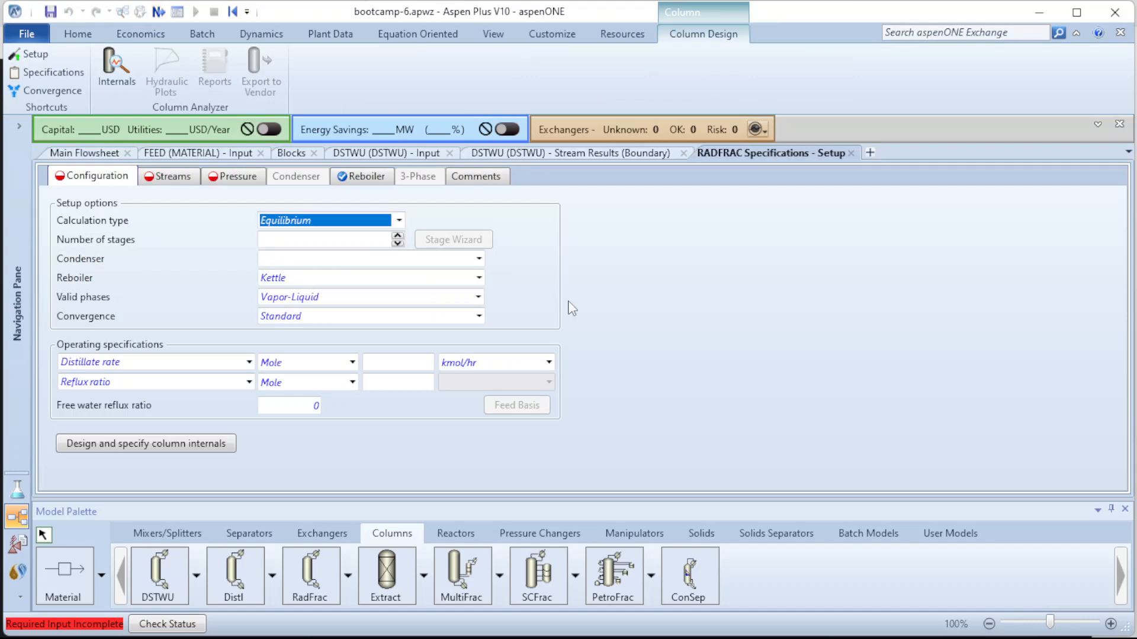
{"action": "left_click", "coordinate": [681, 327]}
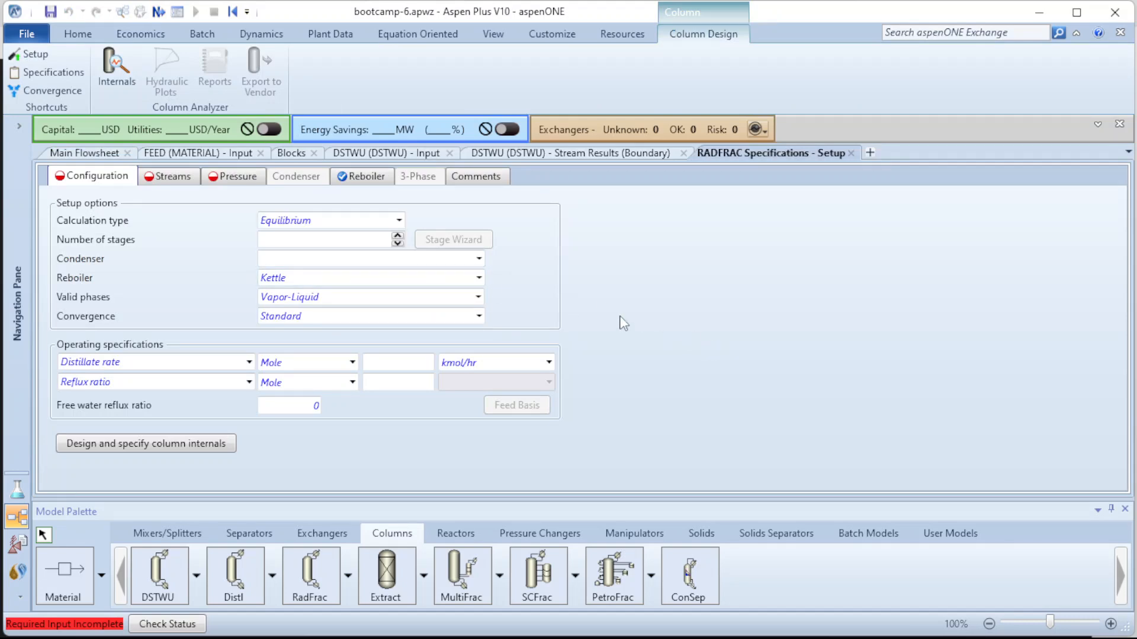
{"action": "left_click", "coordinate": [398, 221]}
{"action": "left_click", "coordinate": [398, 221]}
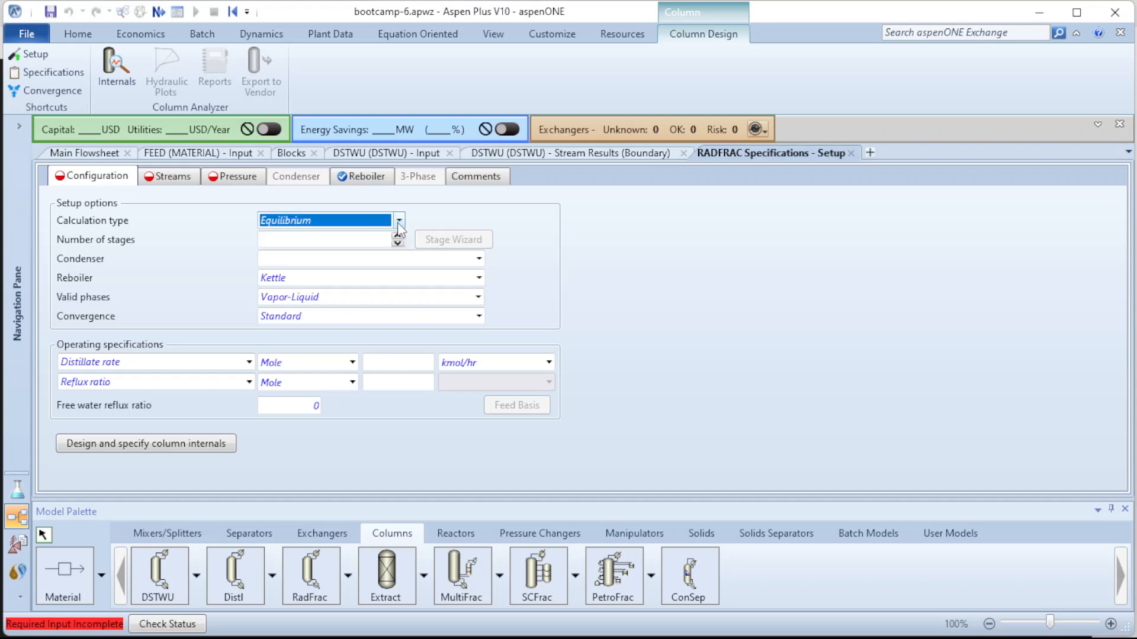
{"action": "left_click", "coordinate": [715, 322]}
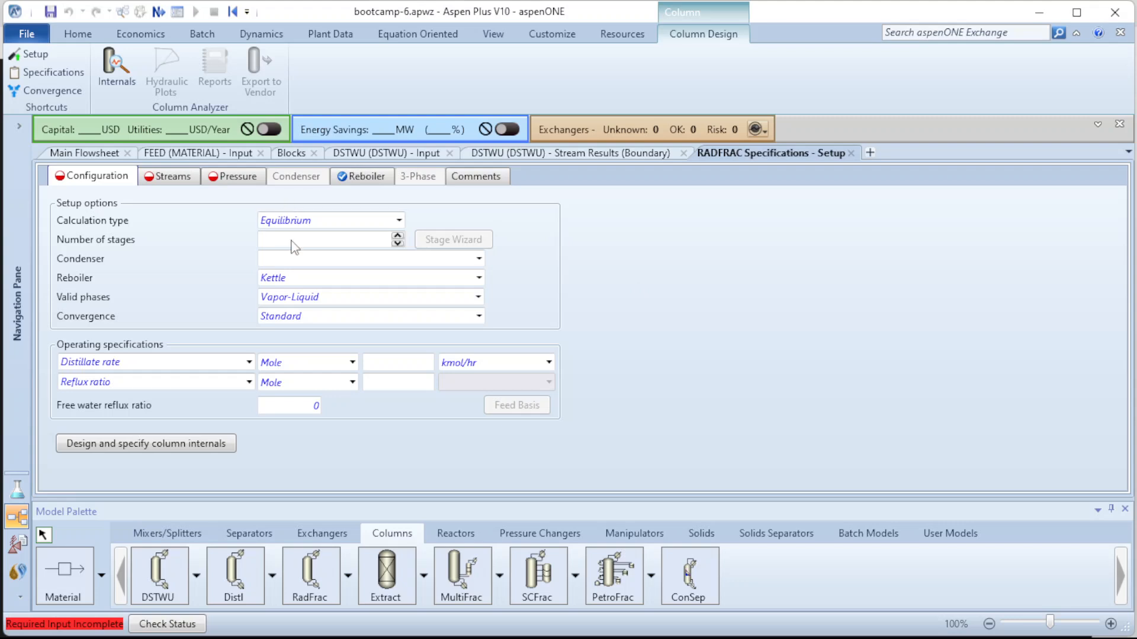
- Look up the number of actual stages in the DSTWU results and set the RADFRAC column's number of stages to 43
{"action": "left_click", "coordinate": [334, 243]}
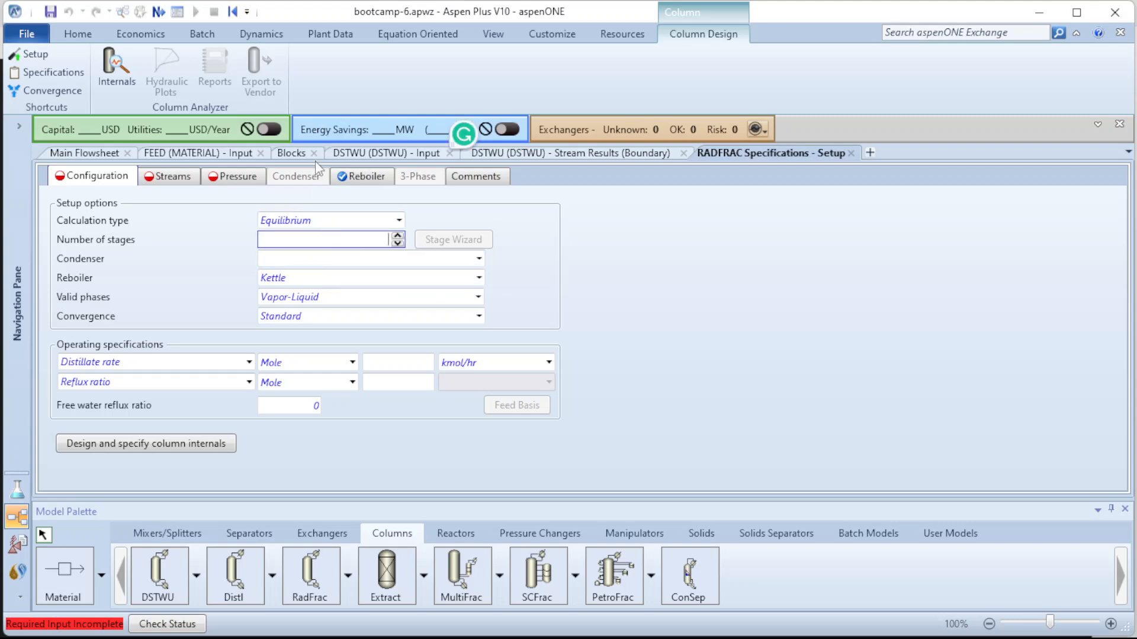
{"action": "left_click", "coordinate": [629, 154]}
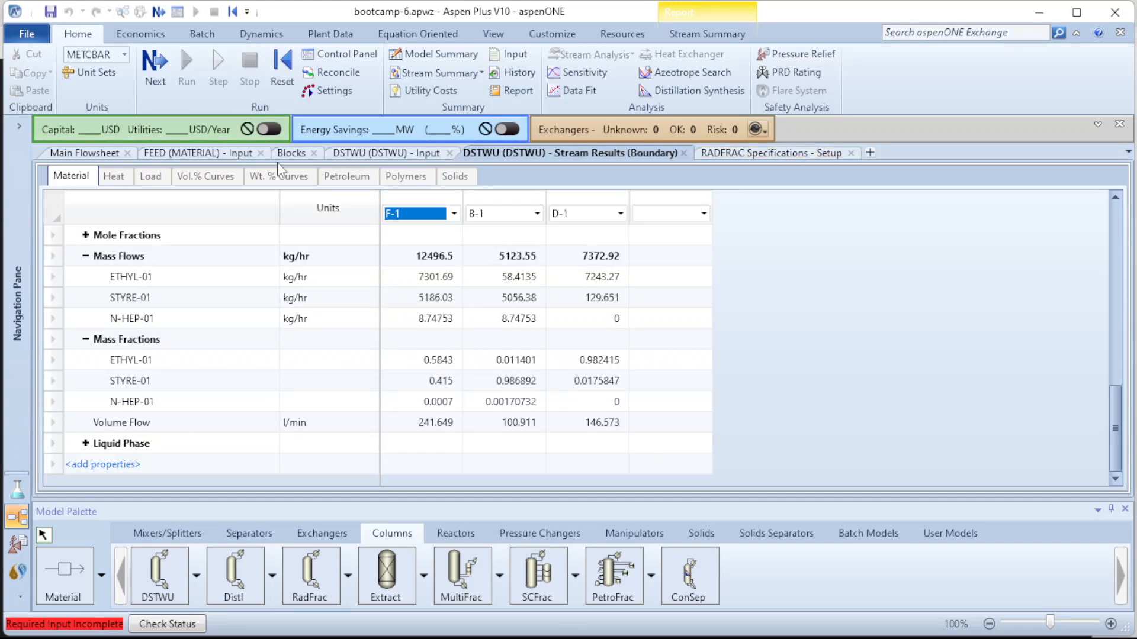
{"action": "left_click", "coordinate": [26, 134]}
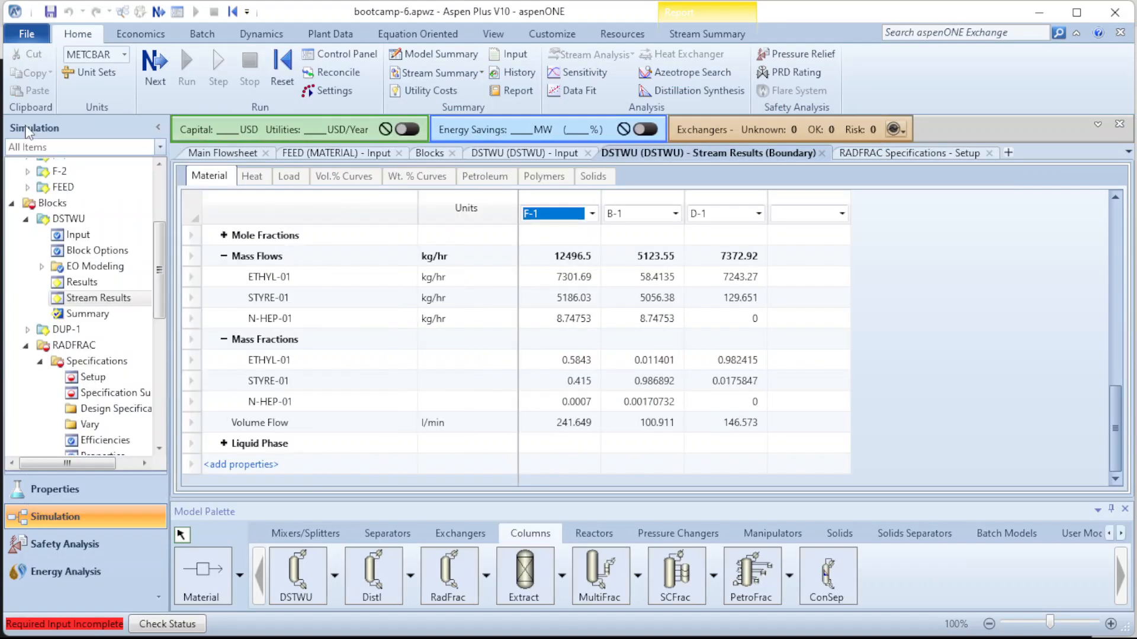
{"action": "left_click", "coordinate": [98, 281]}
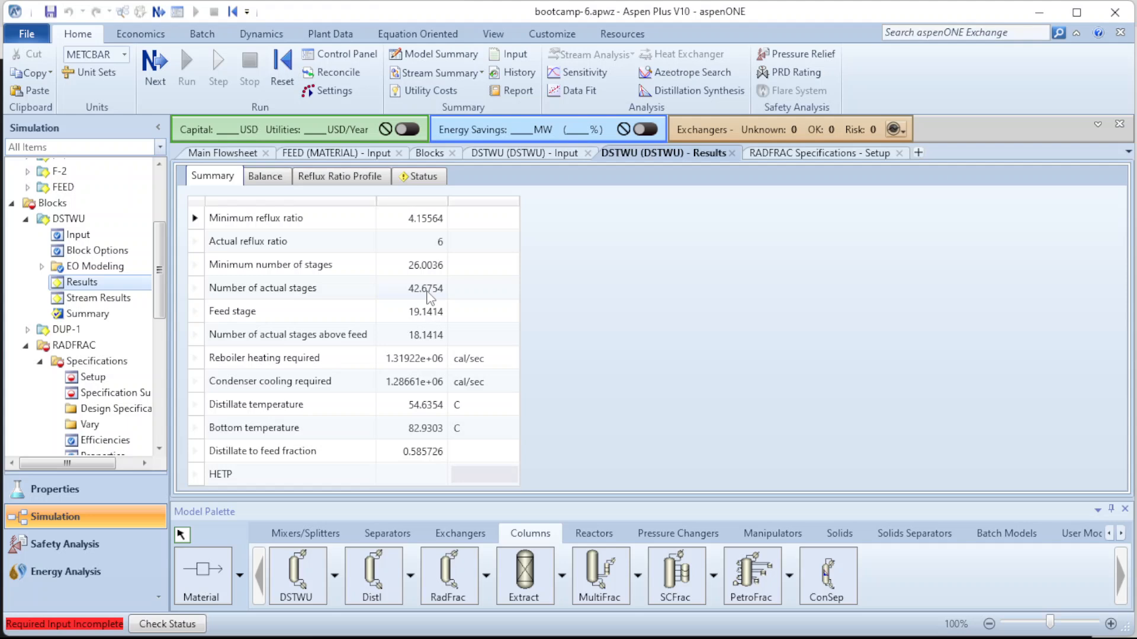
{"action": "left_click", "coordinate": [429, 293]}
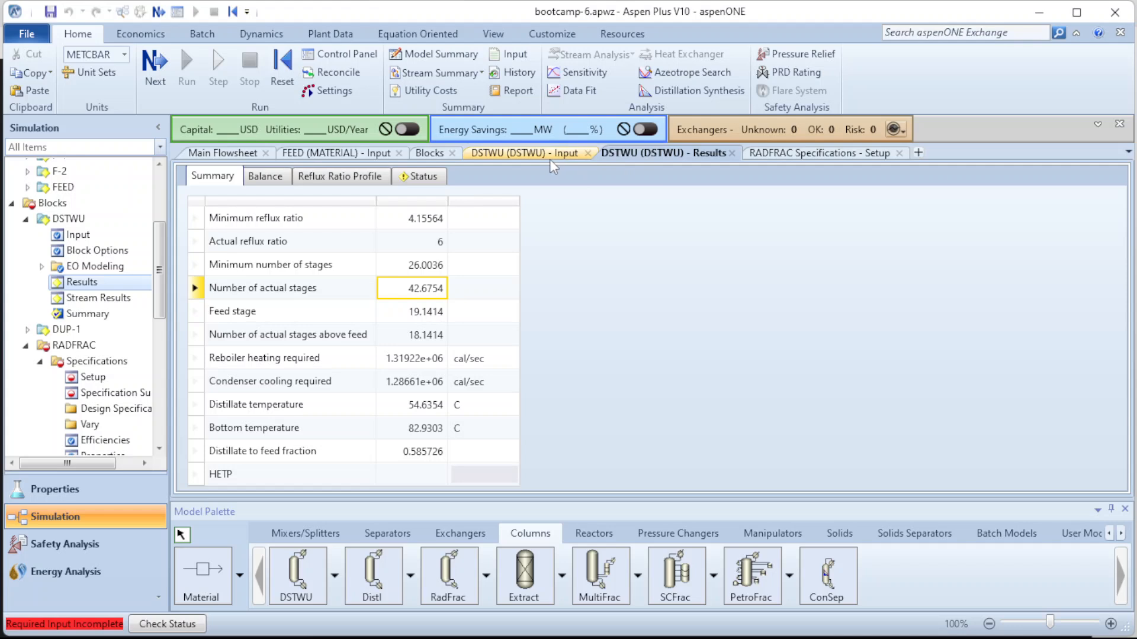
{"action": "left_click", "coordinate": [789, 152]}
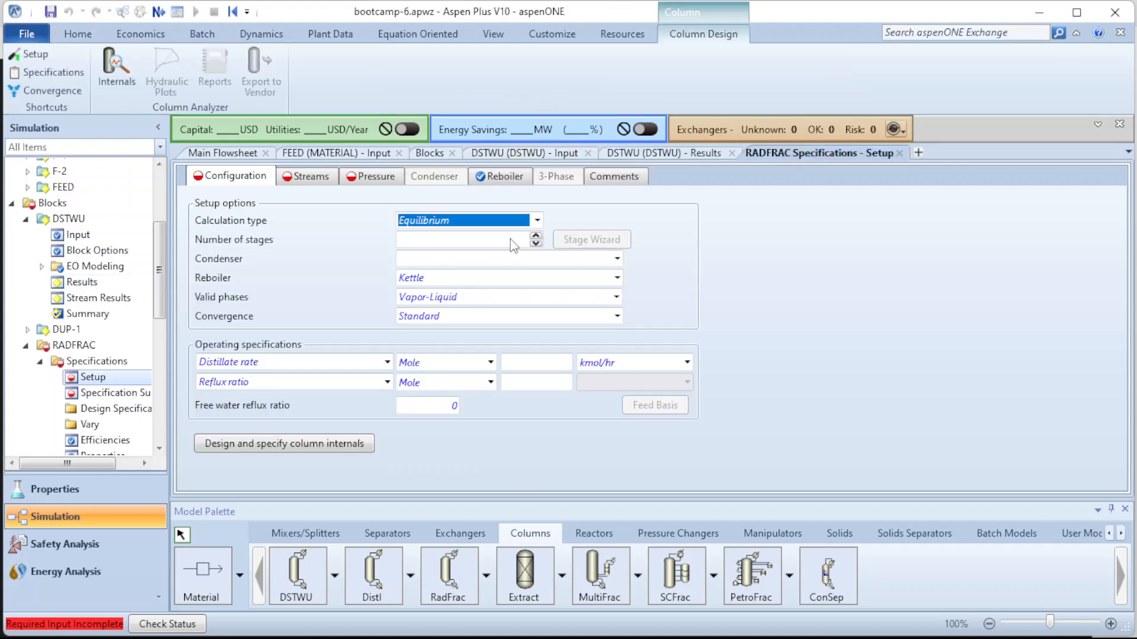
{"action": "left_click", "coordinate": [492, 243]}
{"action": "type", "text": "43"}
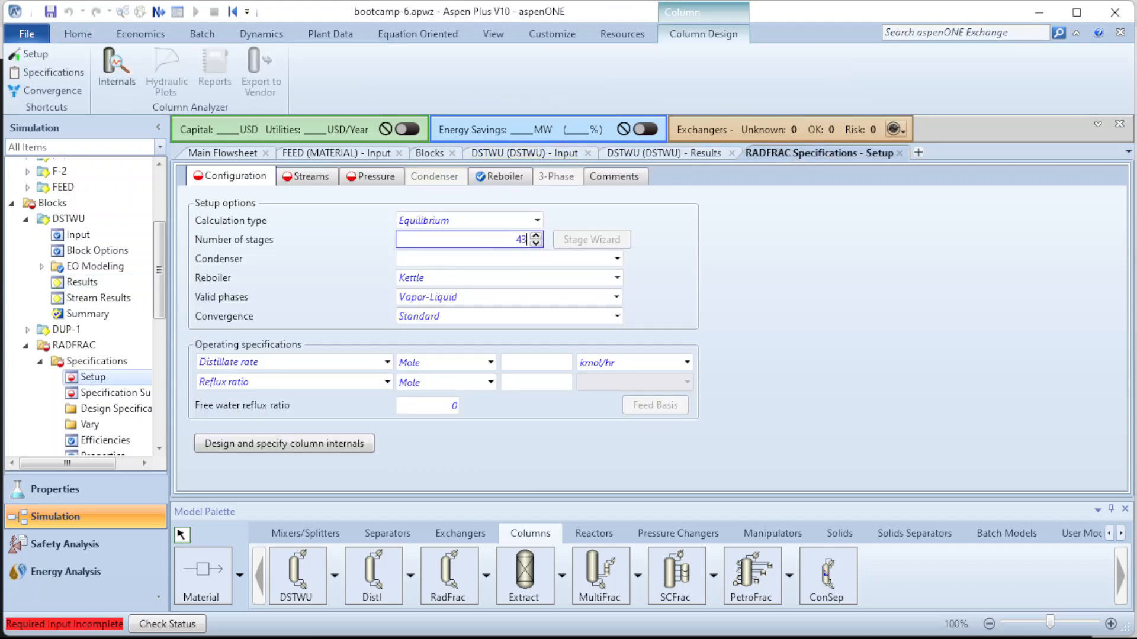
{"action": "left_click", "coordinate": [733, 285]}
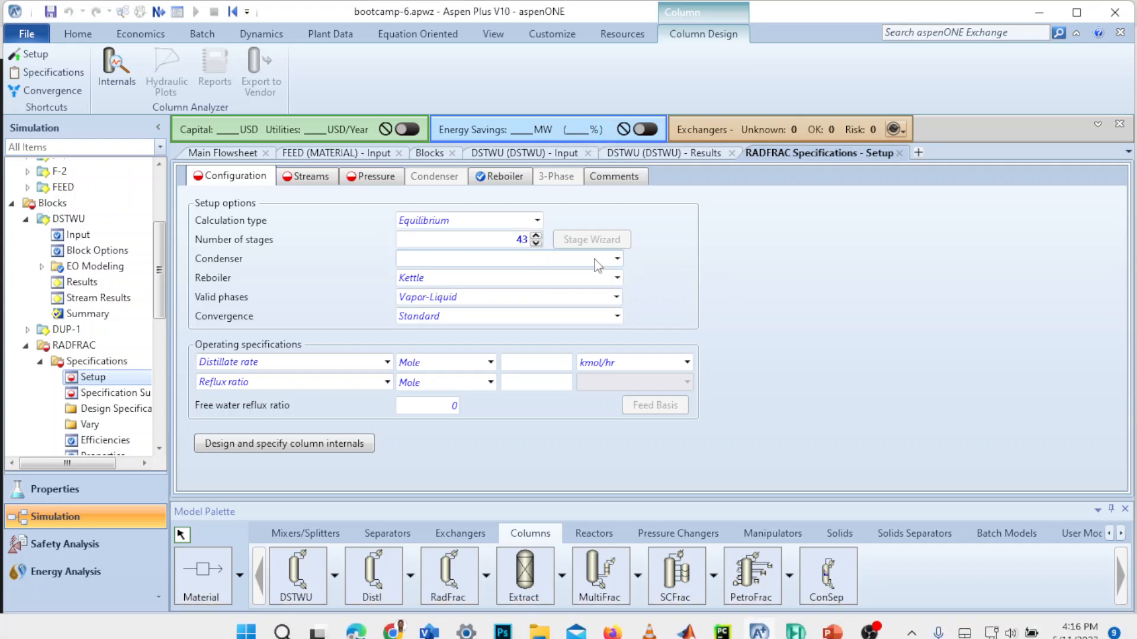
- Set the RADFRAC condenser type to Total and keep Standard as the convergence method
{"action": "left_click", "coordinate": [617, 259]}
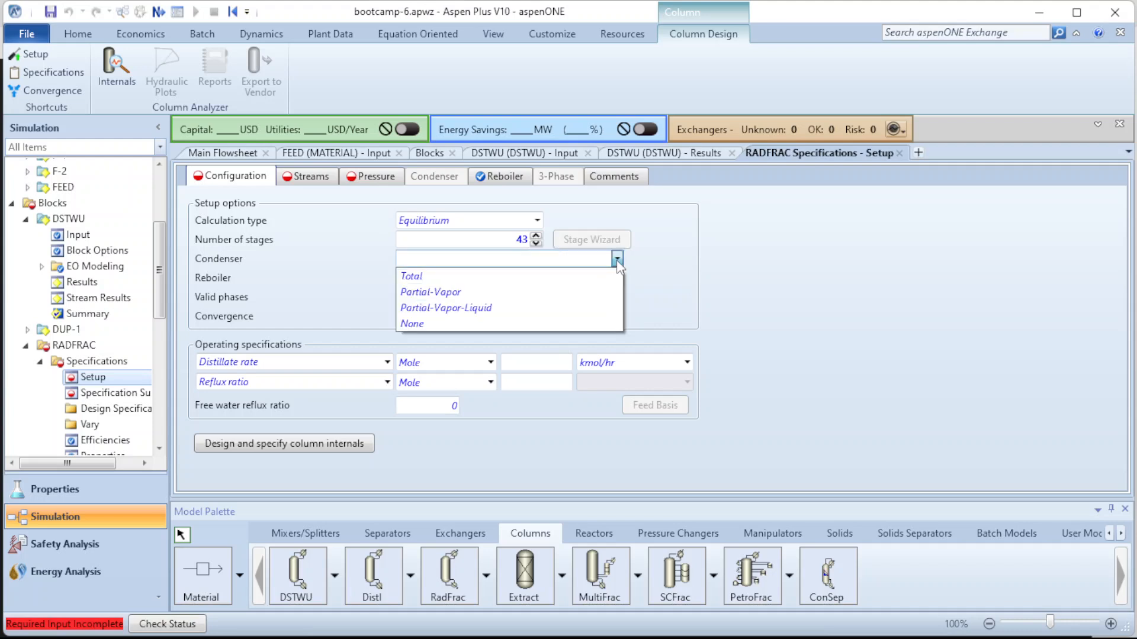
{"action": "left_click", "coordinate": [508, 277]}
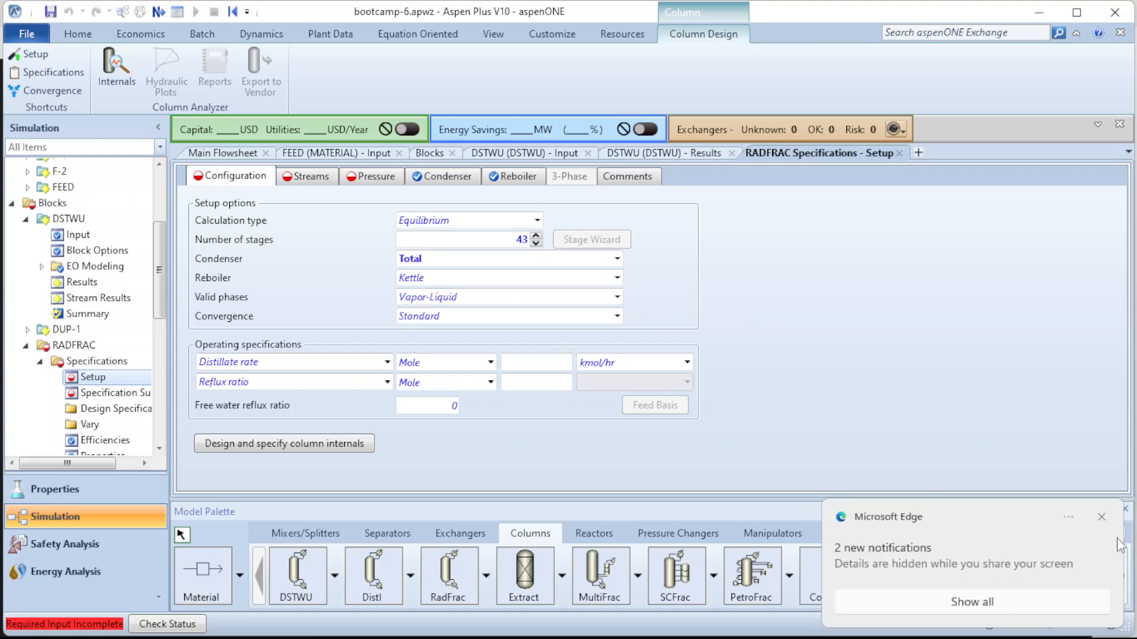
{"action": "left_click", "coordinate": [1101, 517]}
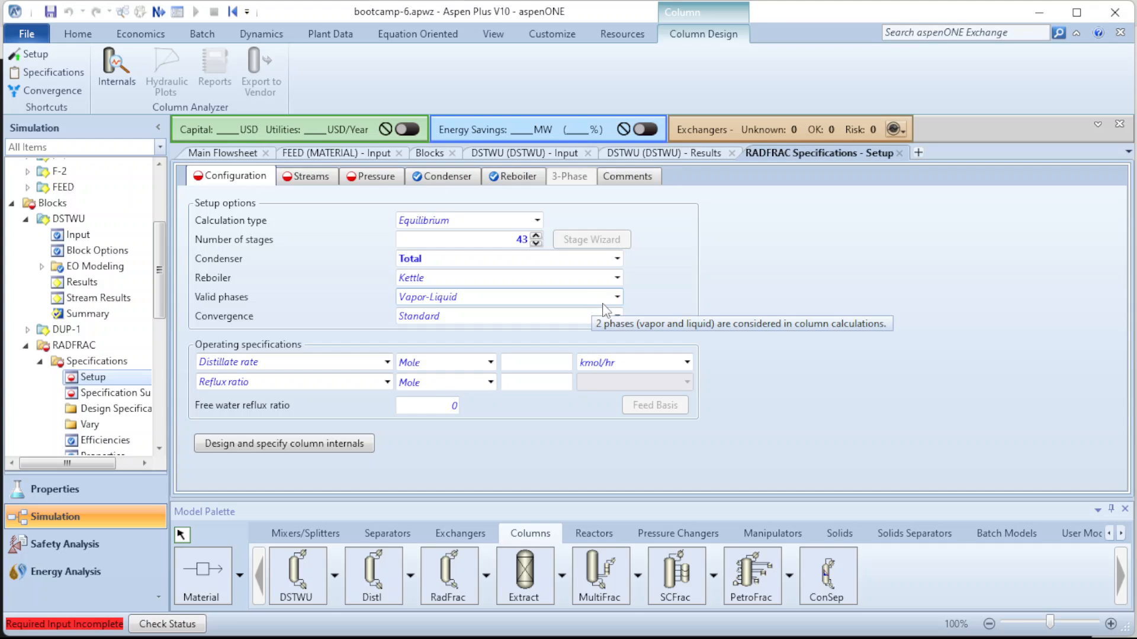
{"action": "left_click", "coordinate": [617, 317]}
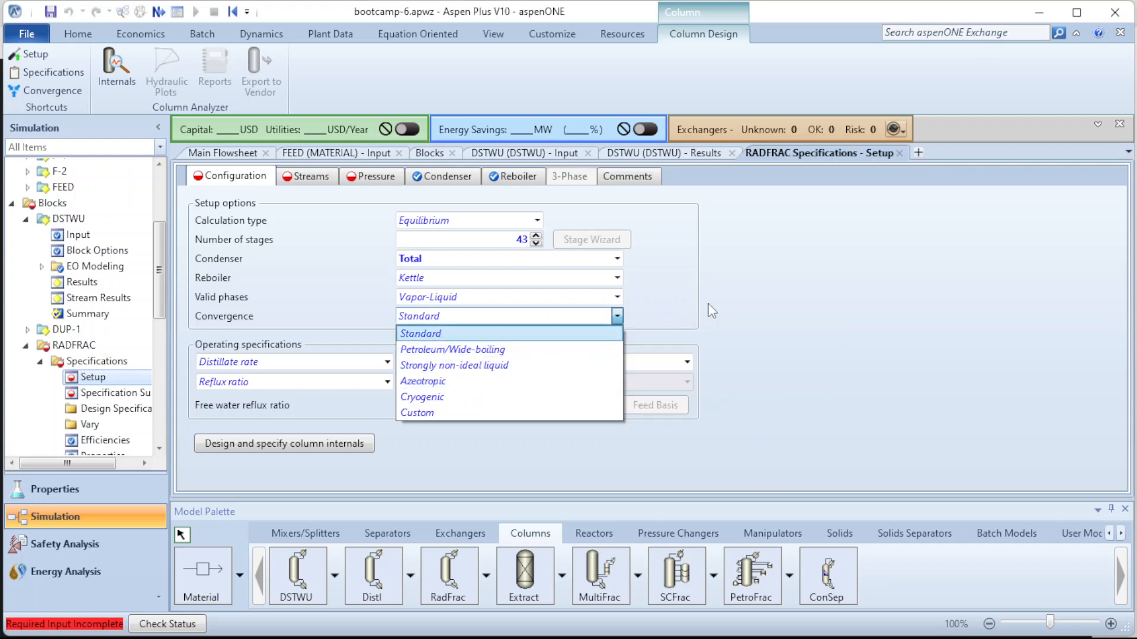
{"action": "left_click", "coordinate": [766, 302]}
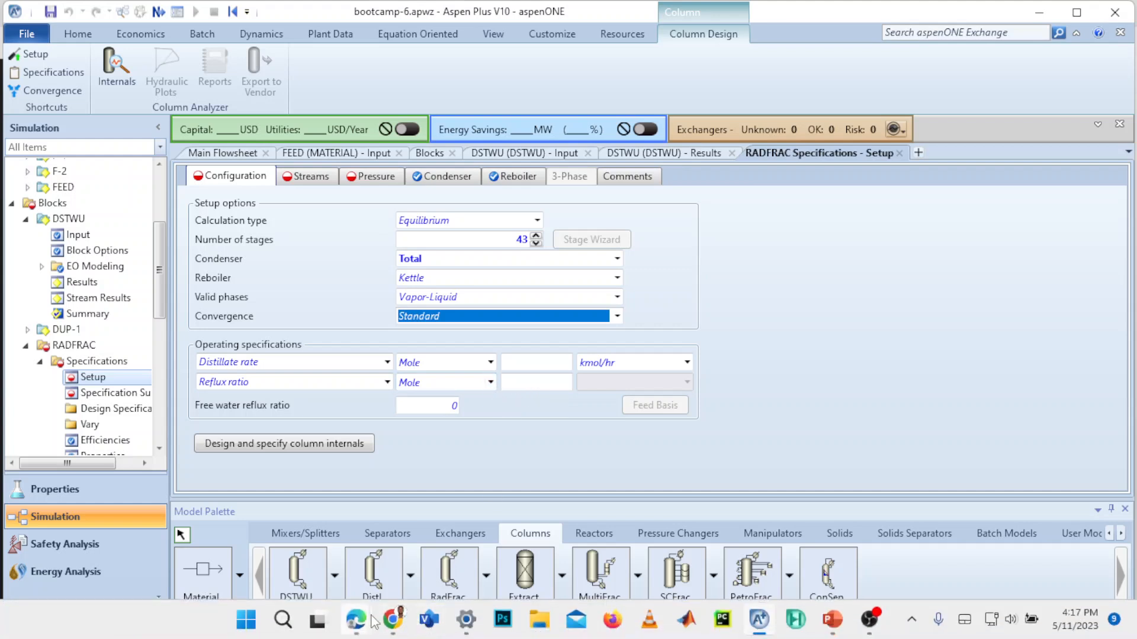
- Set the RADFRAC column's mole-based reflux ratio to 6
{"action": "left_click", "coordinate": [366, 617]}
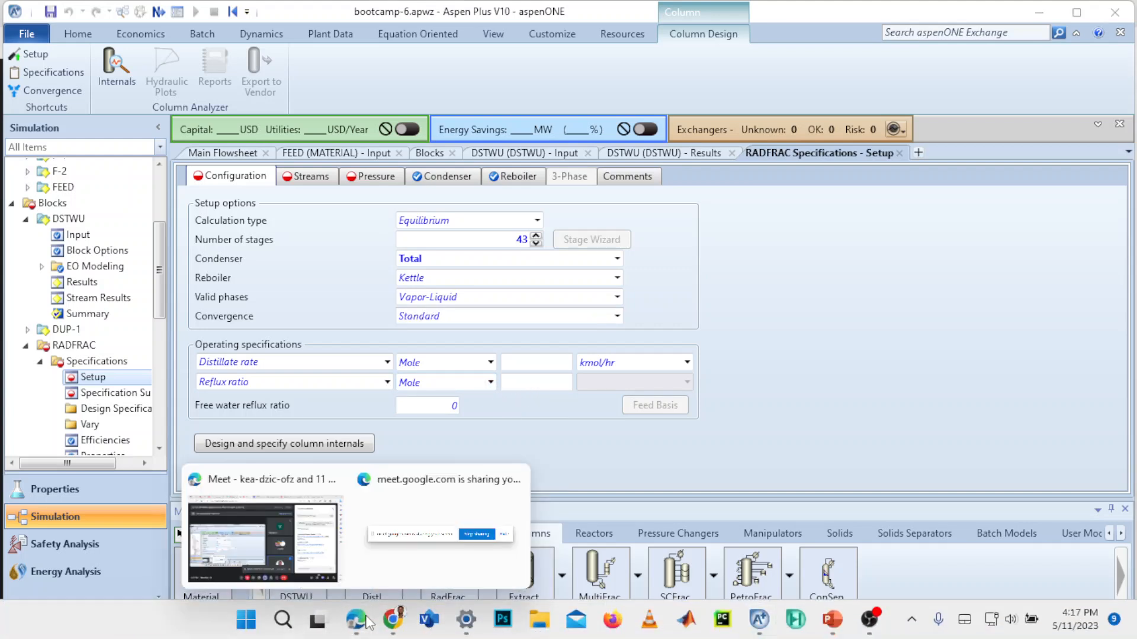
{"action": "left_click", "coordinate": [544, 386]}
{"action": "type", "text": "6"}
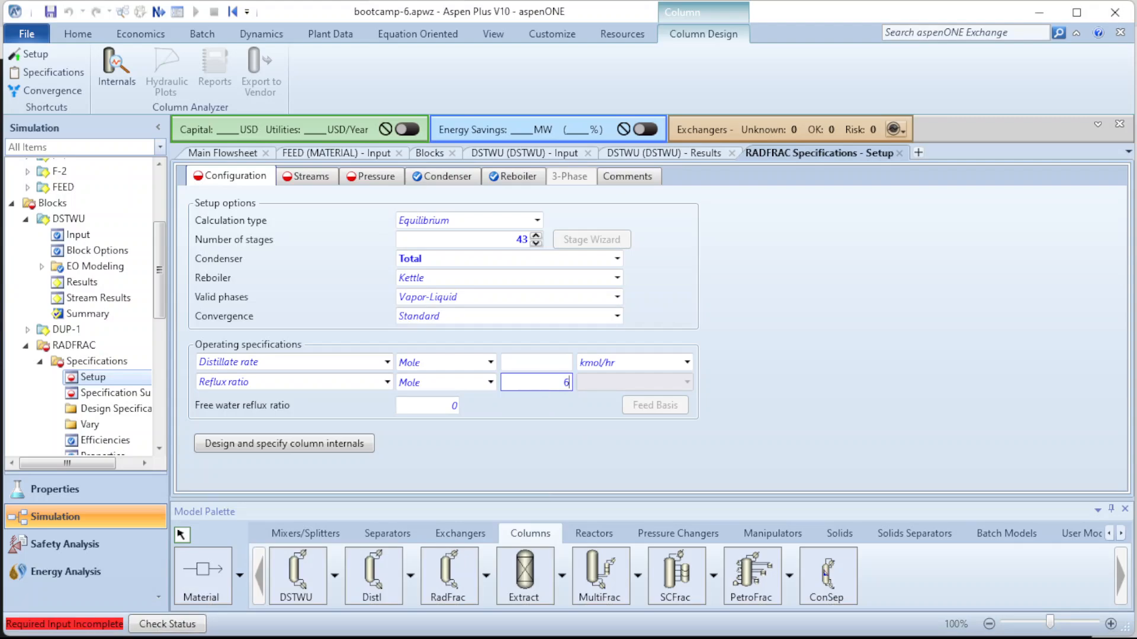
{"action": "left_click", "coordinate": [800, 382]}
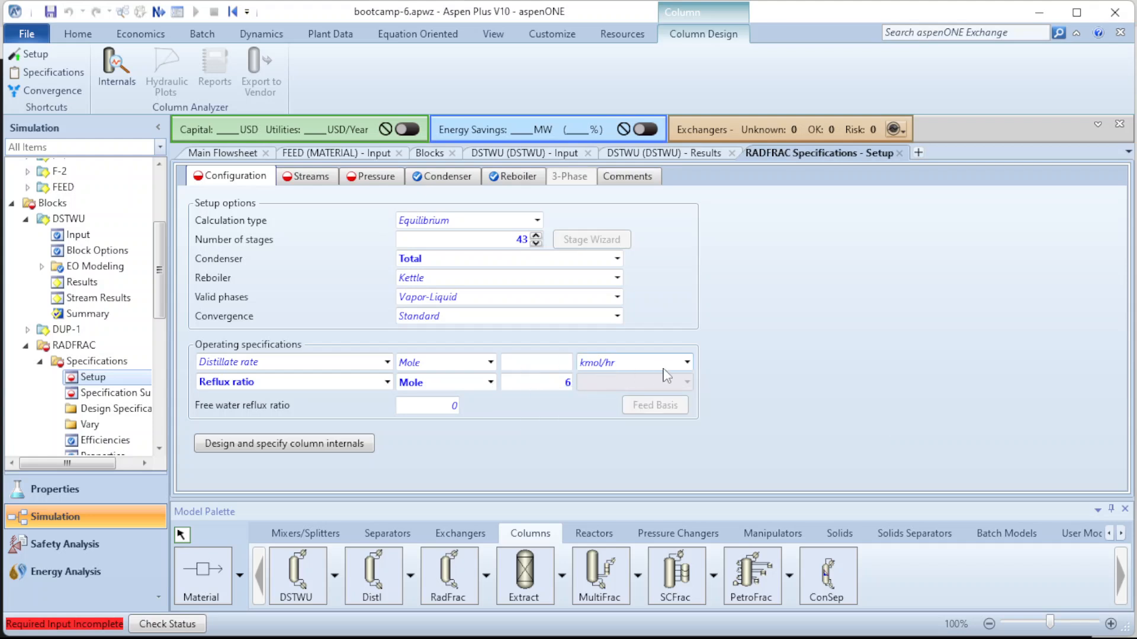
{"action": "left_click", "coordinate": [686, 362]}
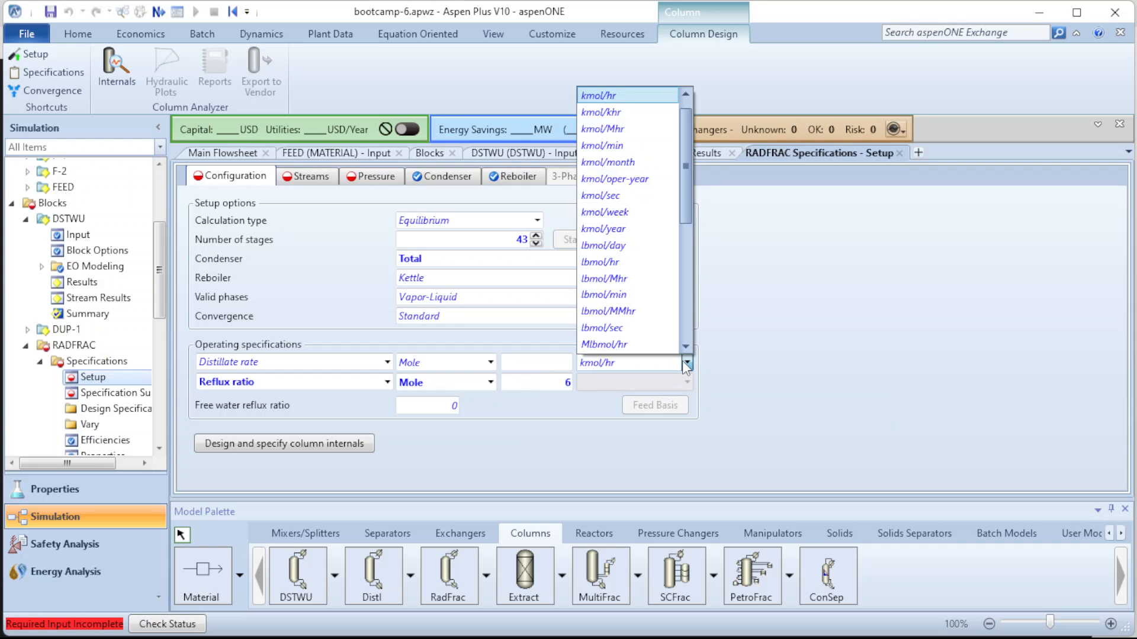
{"action": "left_click", "coordinate": [686, 362]}
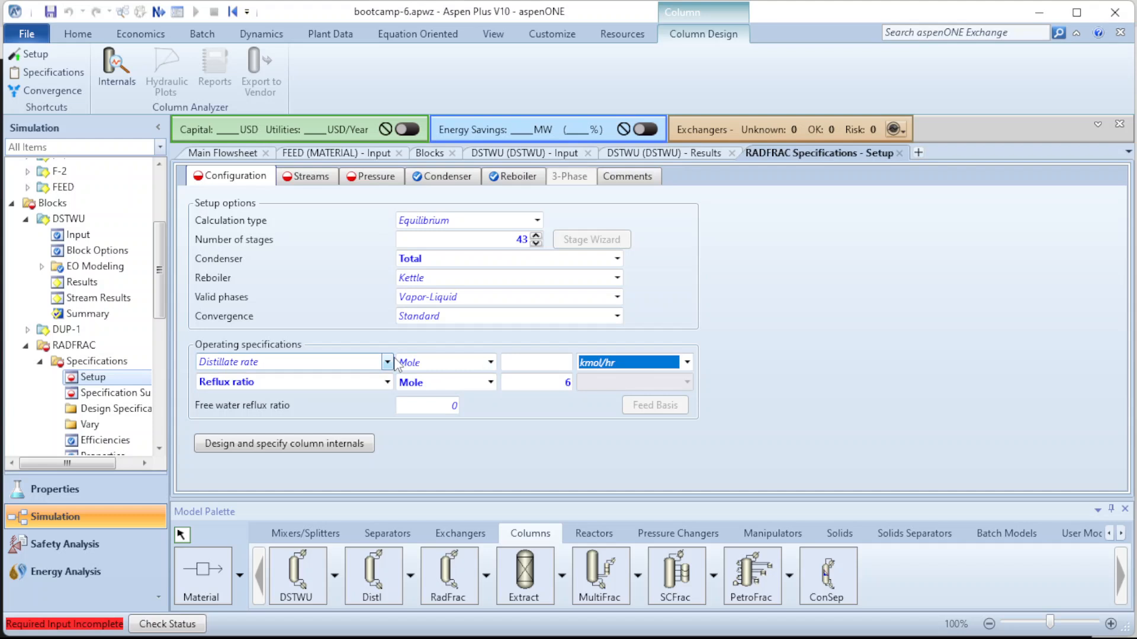
- Replace the distillate rate specification with a mole-based distillate to feed ratio of 0.585726, taken from the DSTWU results
{"action": "left_click", "coordinate": [83, 284]}
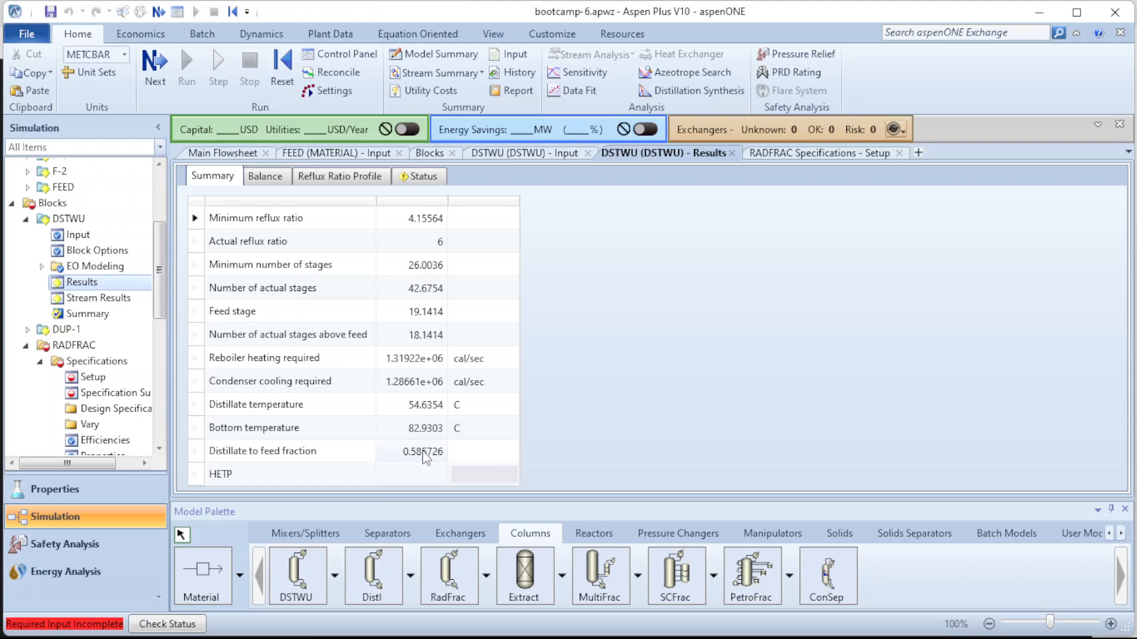
{"action": "left_click", "coordinate": [423, 453]}
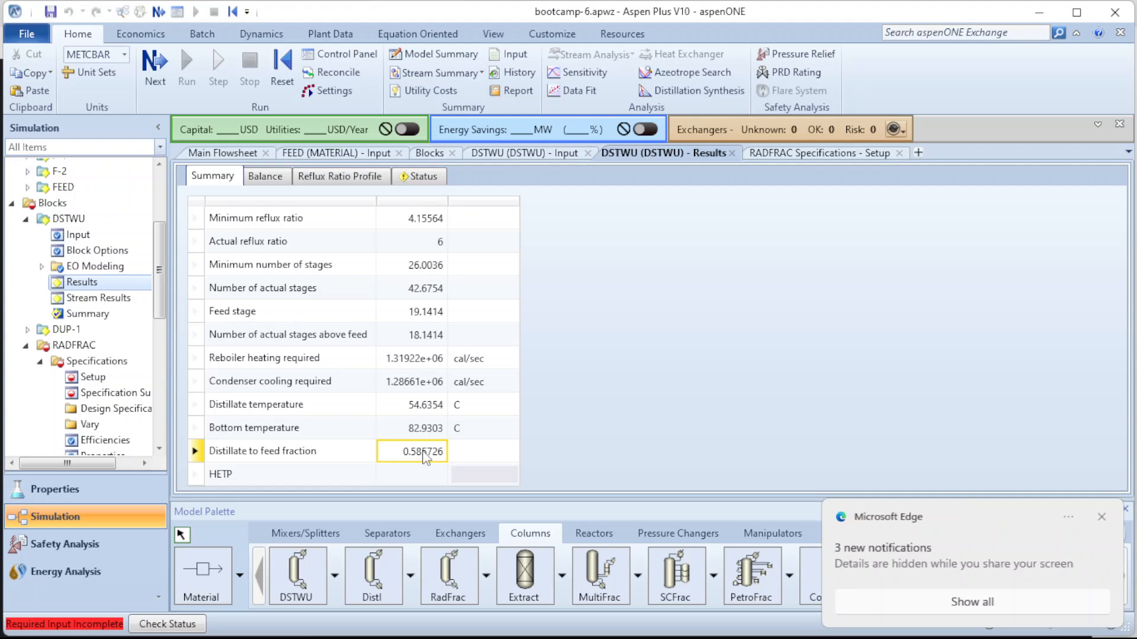
{"action": "mouse_move", "coordinate": [627, 634]}
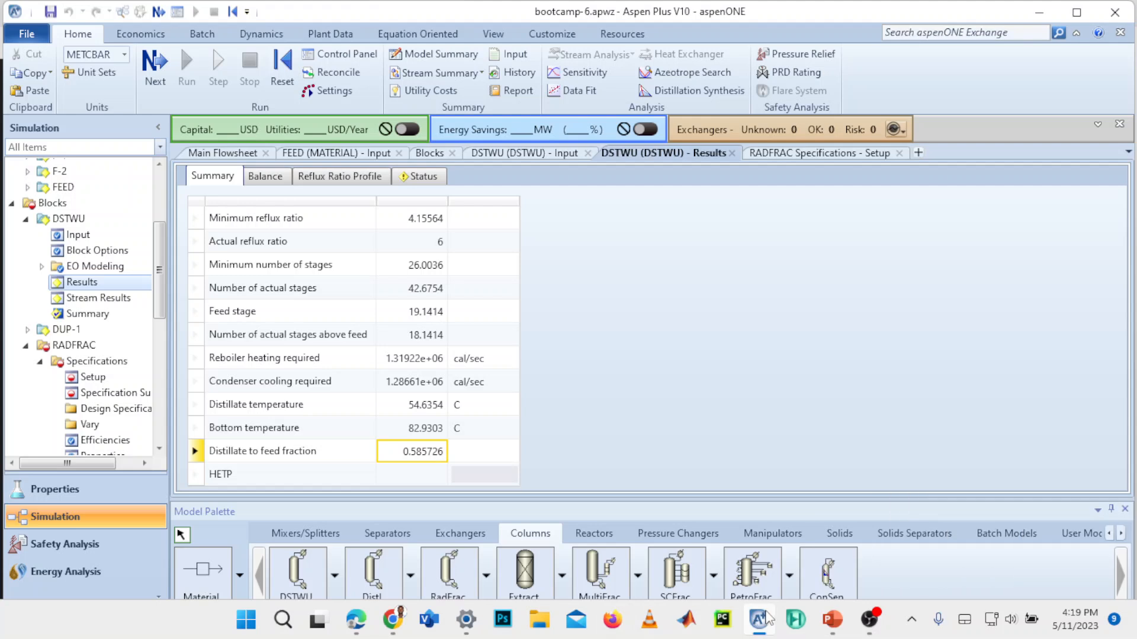
{"action": "left_click", "coordinate": [786, 152]}
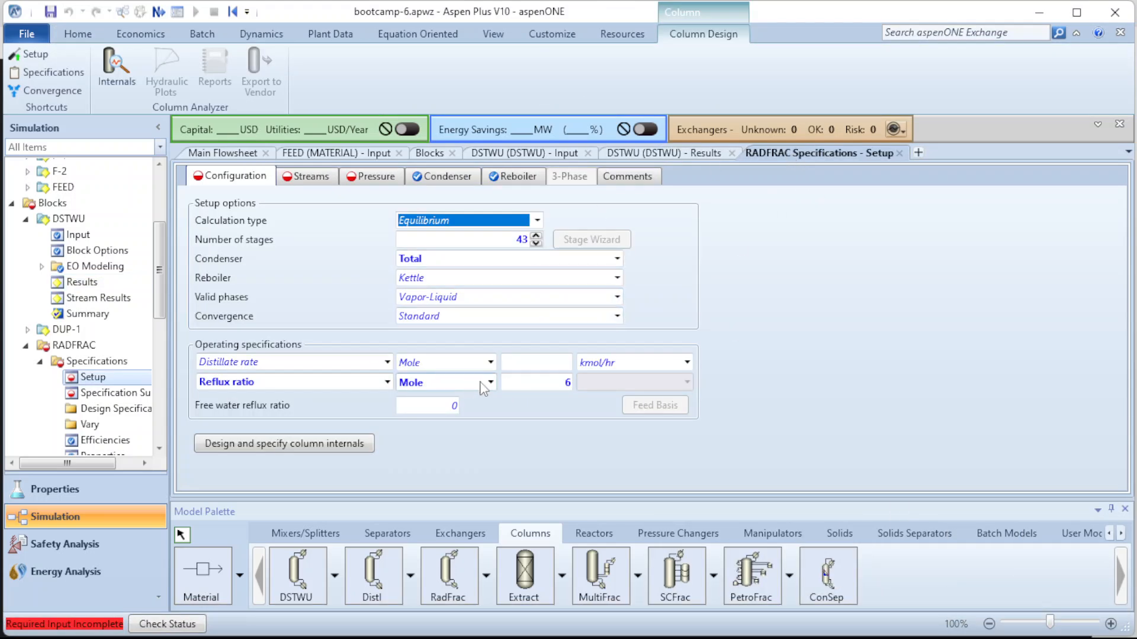
{"action": "left_click", "coordinate": [387, 362]}
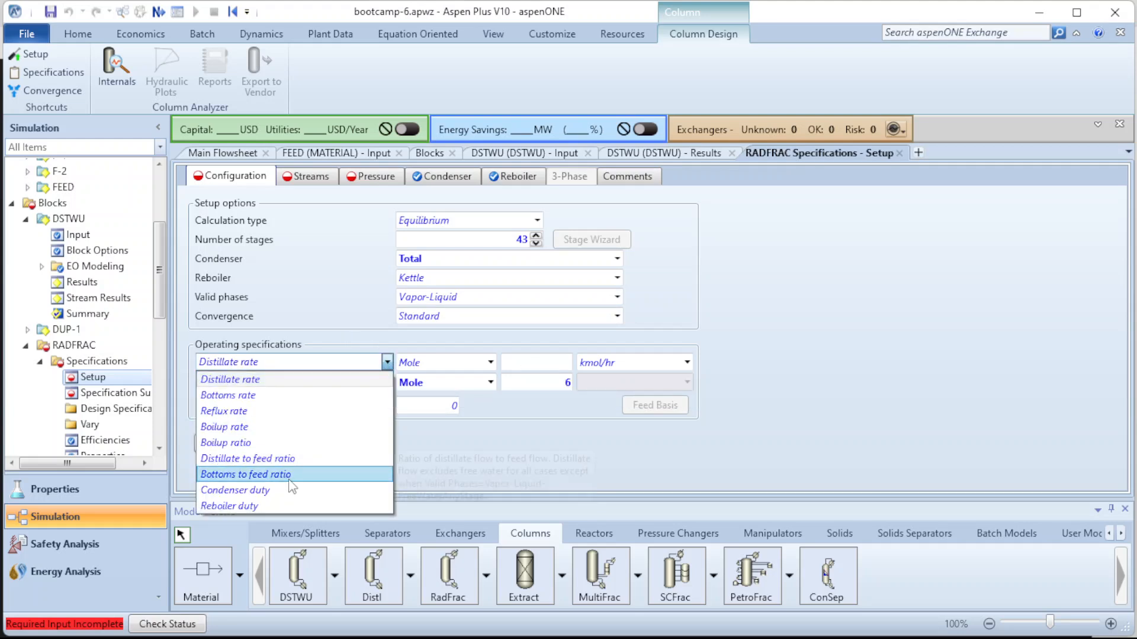
{"action": "left_click", "coordinate": [311, 458]}
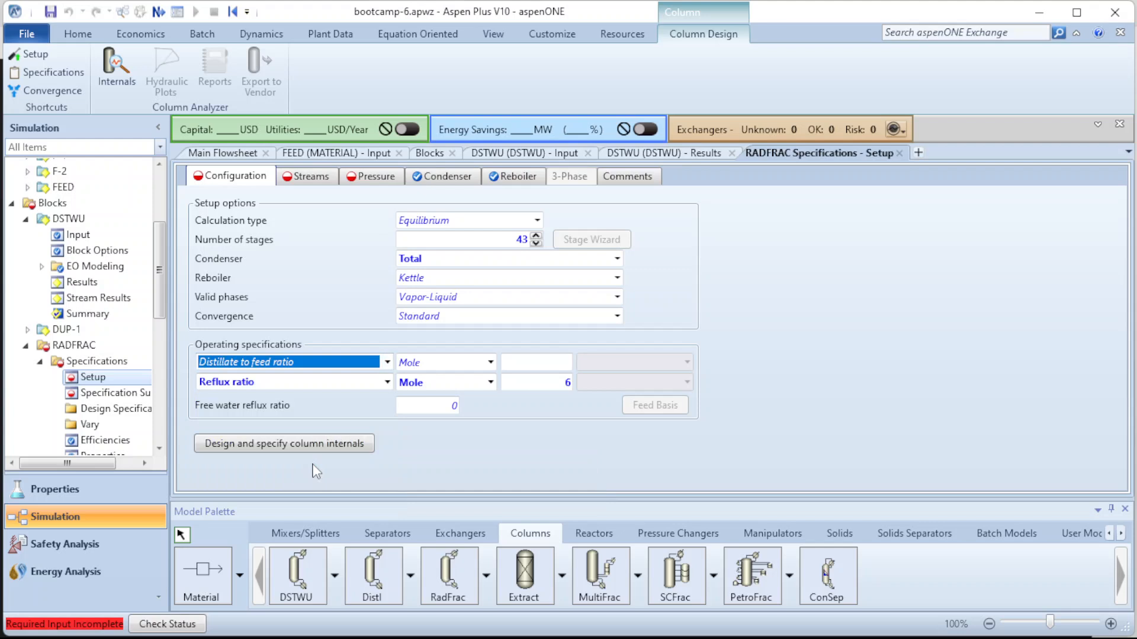
{"action": "left_click", "coordinate": [534, 361]}
{"action": "type", "text": "0.585726"}
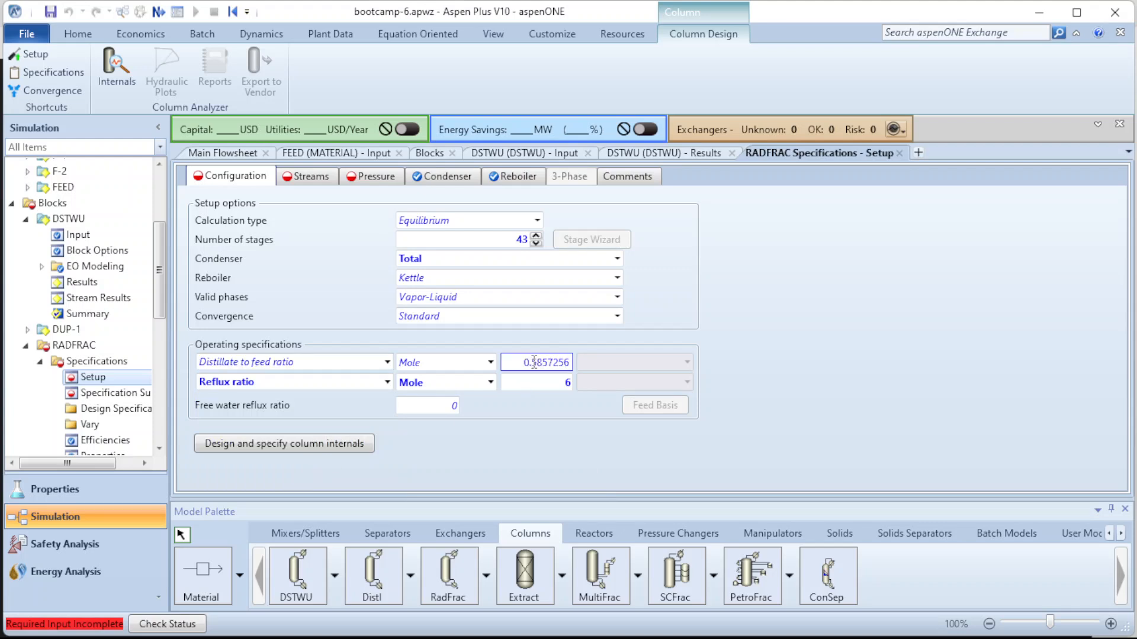
{"action": "left_click", "coordinate": [858, 394]}
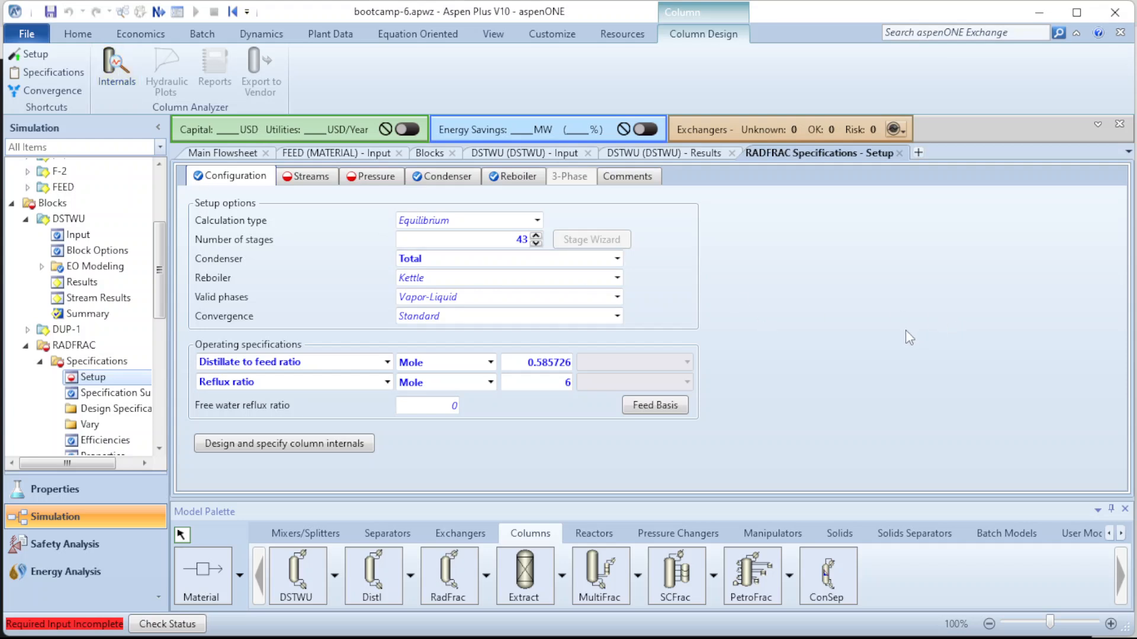
- Set the feed stage of stream F-2 to 19 based on the DSTWU results, keeping the Above-Stage convention
{"action": "left_click", "coordinate": [325, 184]}
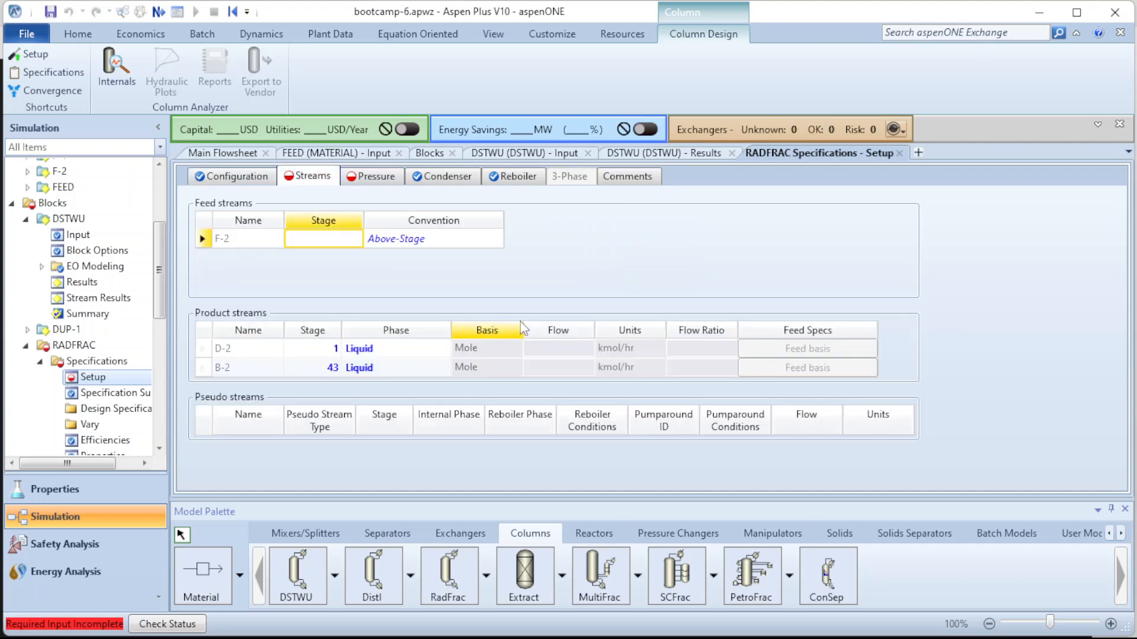
{"action": "left_click", "coordinate": [699, 154]}
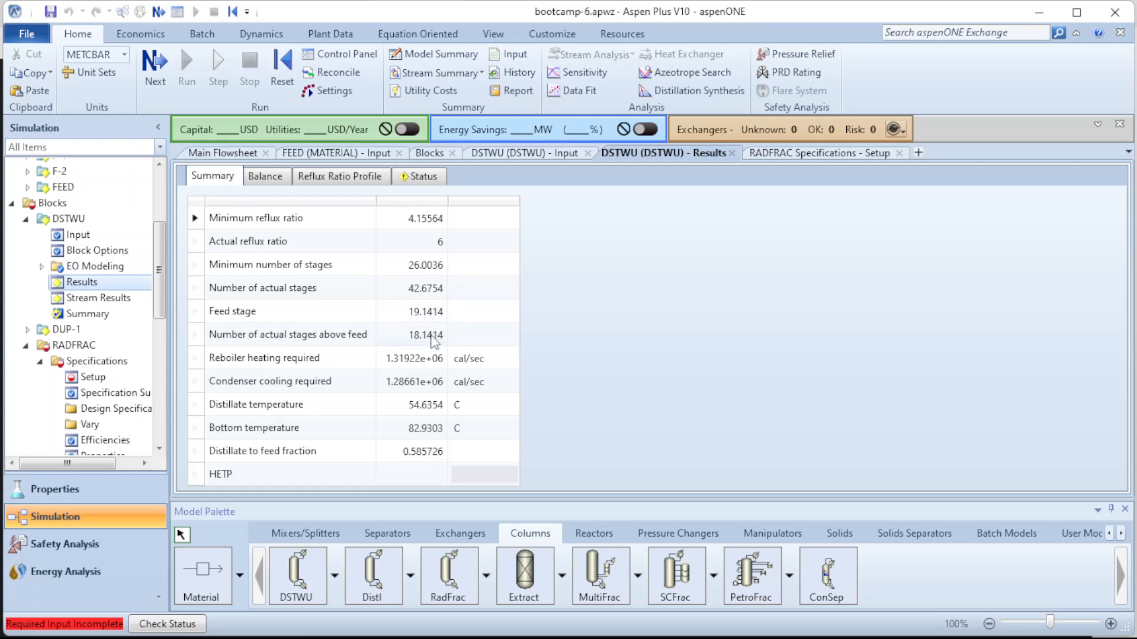
{"action": "left_click", "coordinate": [421, 316]}
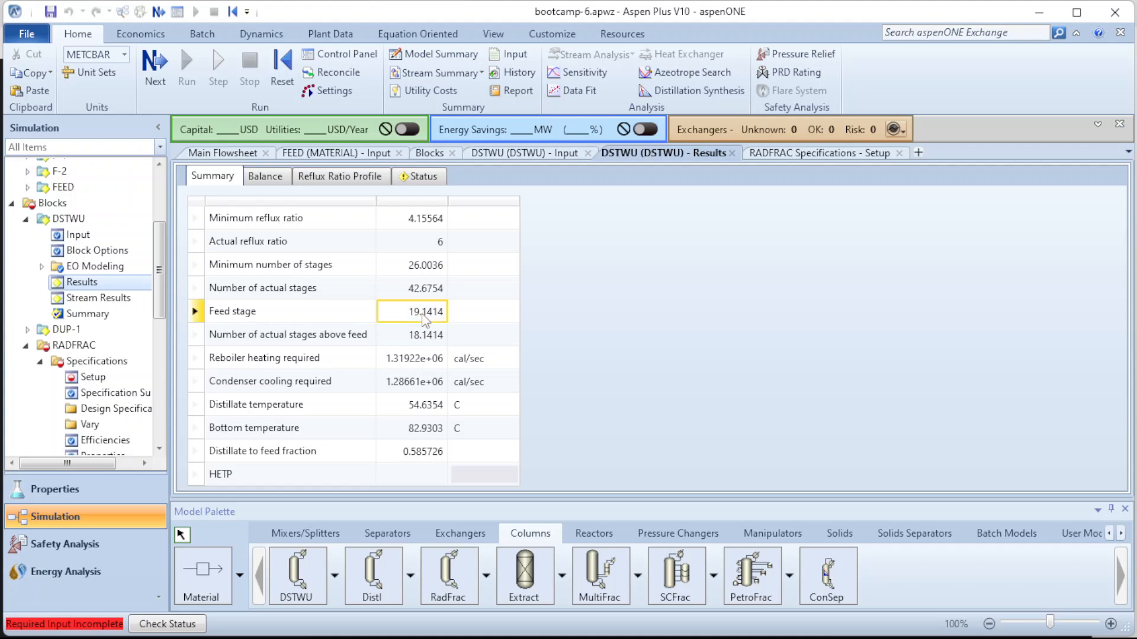
{"action": "left_click", "coordinate": [764, 155]}
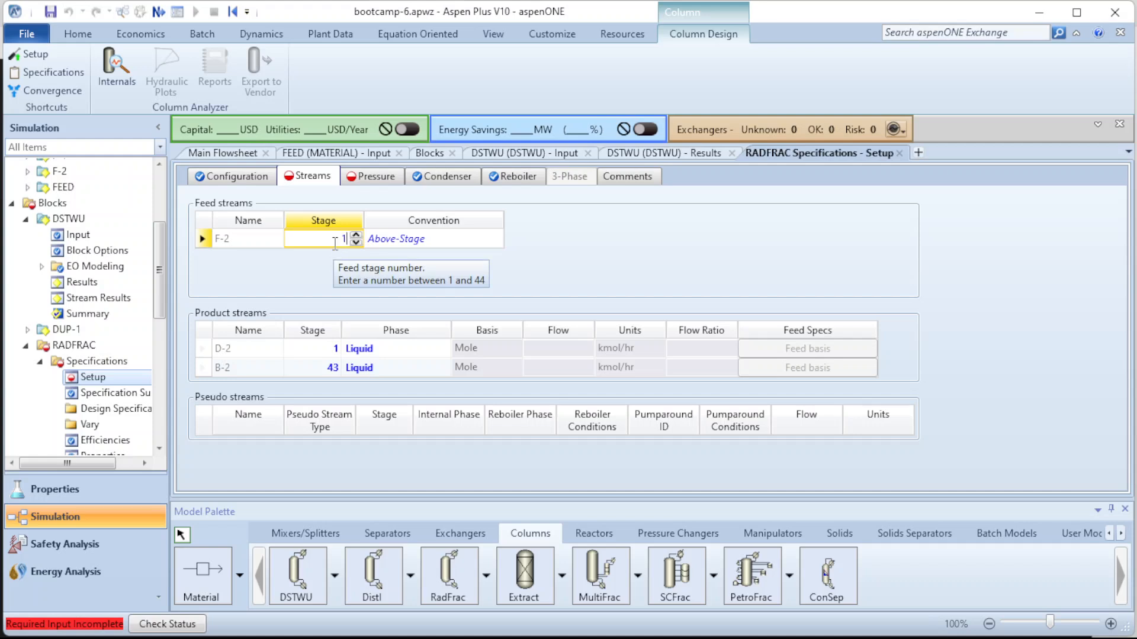
{"action": "type", "text": "19"}
{"action": "key", "text": "Return"}
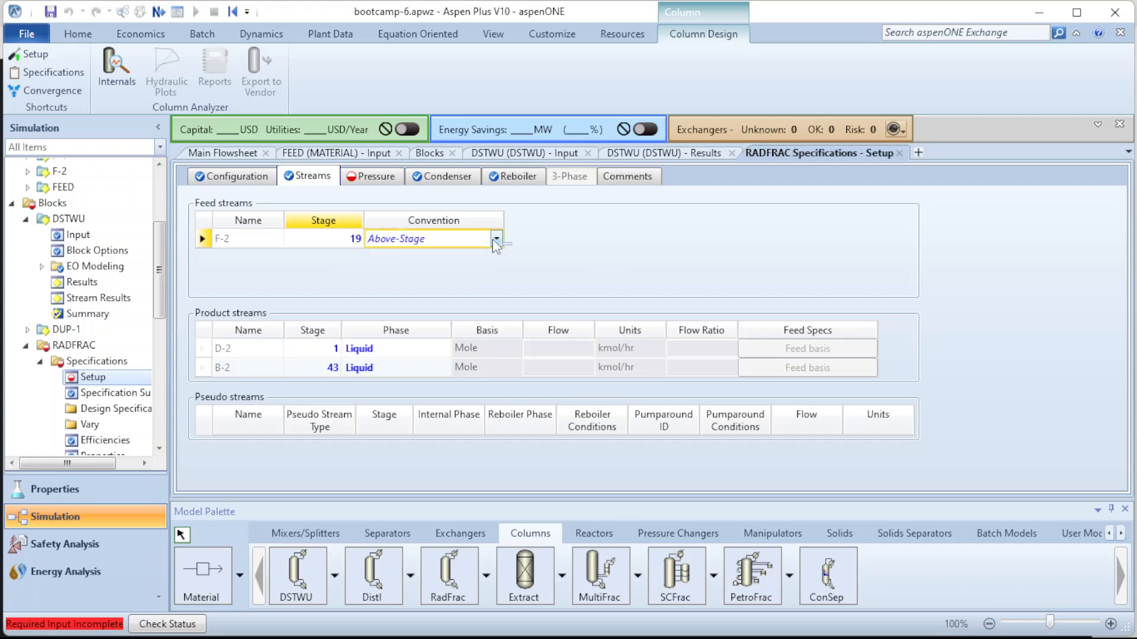
{"action": "left_click", "coordinate": [496, 239]}
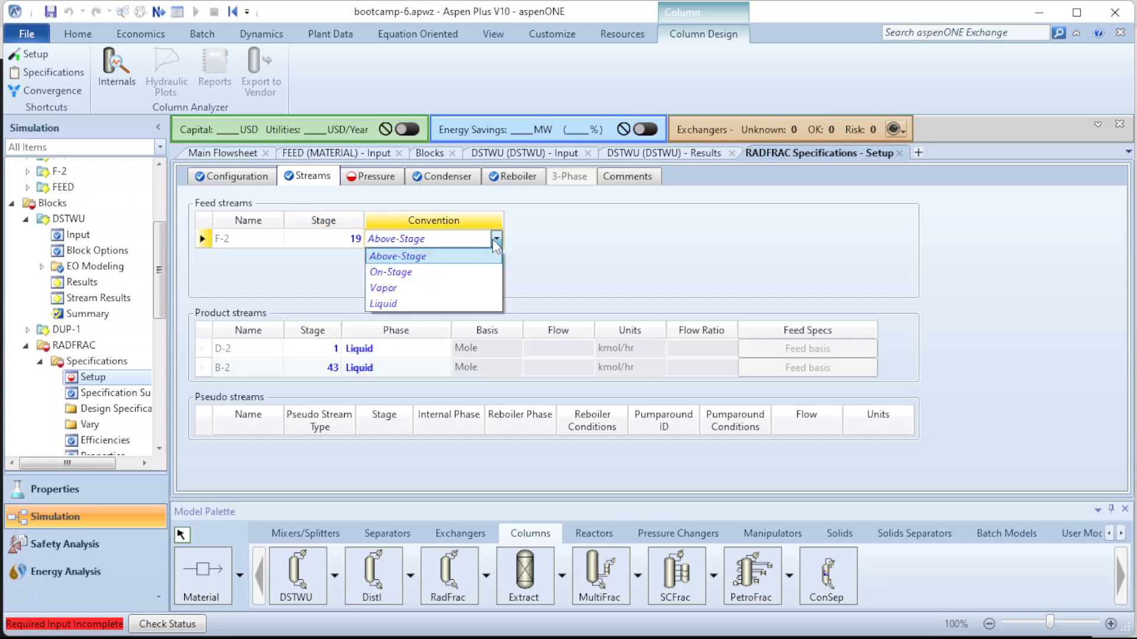
{"action": "left_click", "coordinate": [645, 240]}
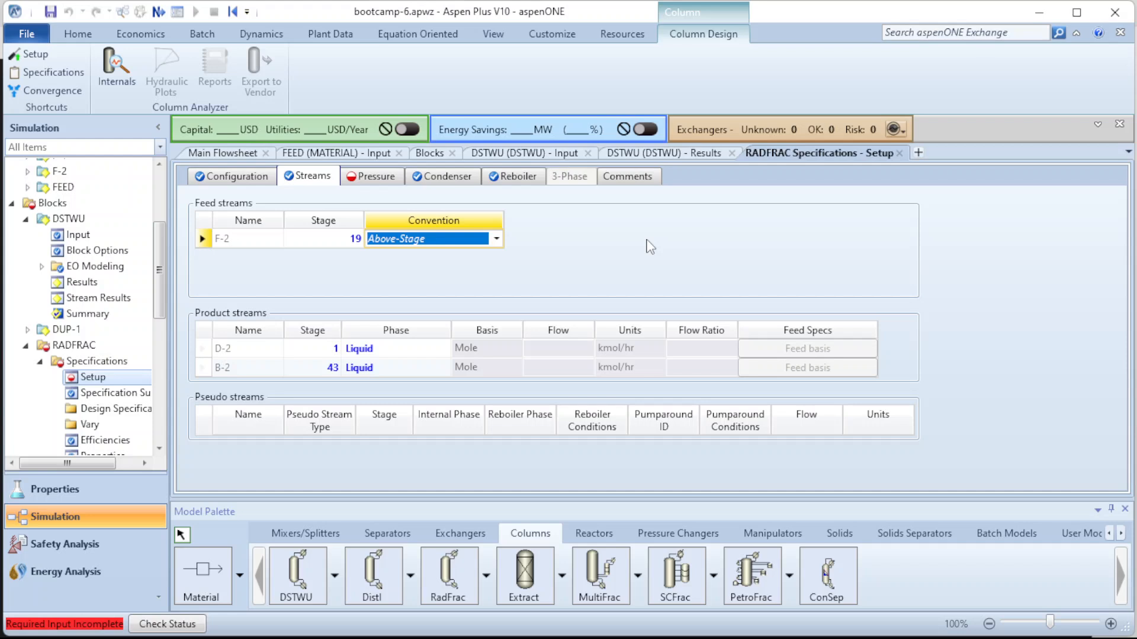
- Set the RADFRAC stage 1 / condenser pressure to 45 torr, keeping the Top / Bottom pressure view
{"action": "left_click", "coordinate": [682, 270]}
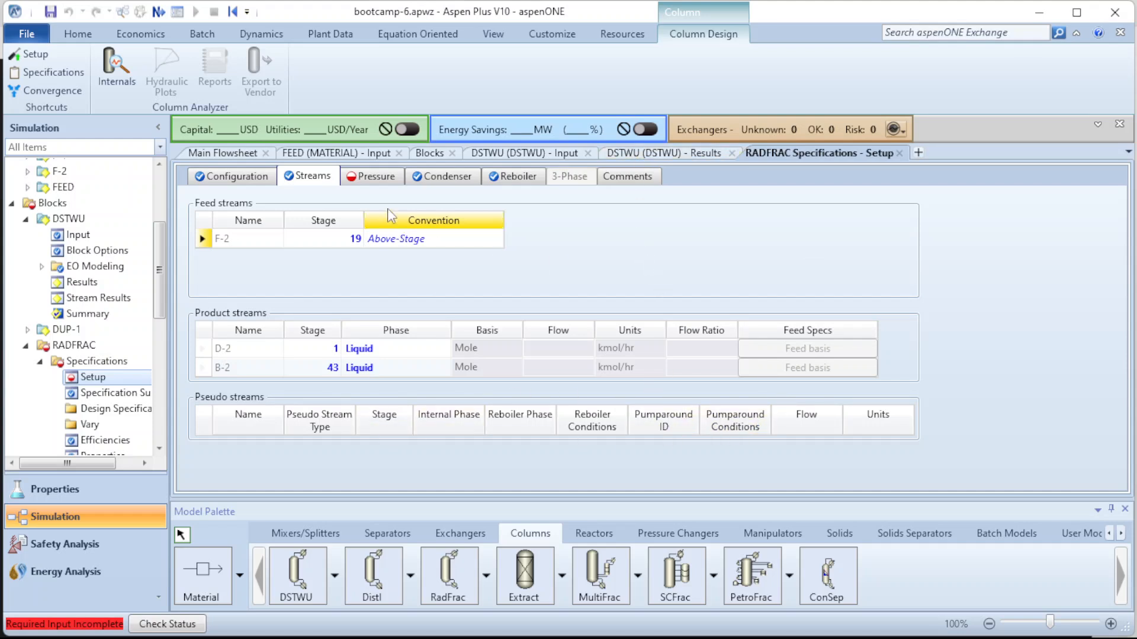
{"action": "left_click", "coordinate": [367, 181]}
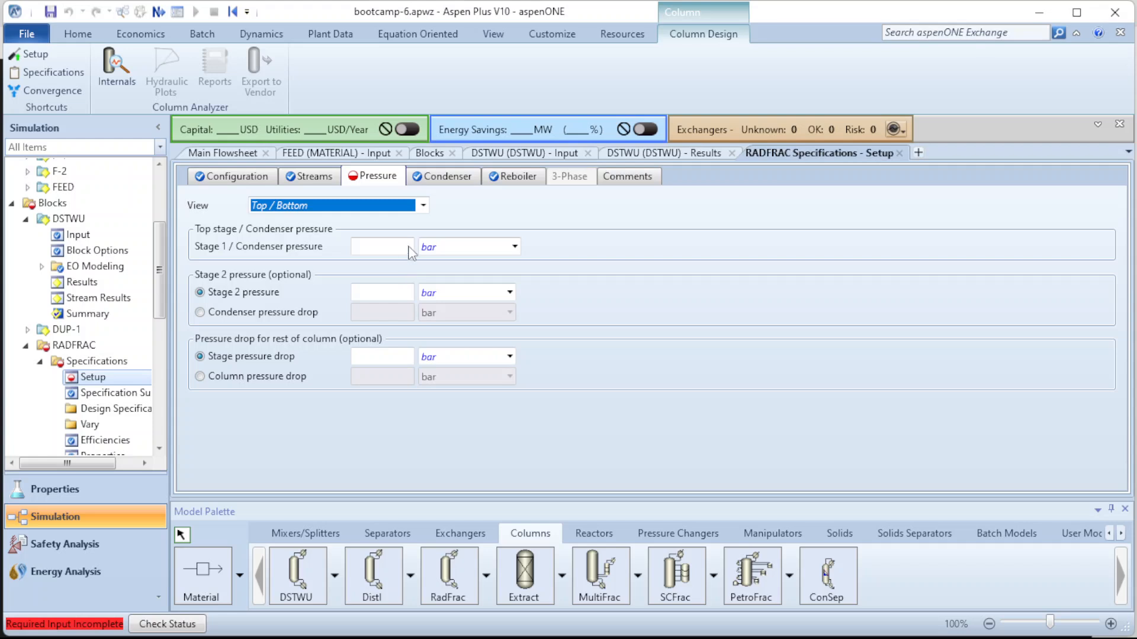
{"action": "left_click", "coordinate": [308, 176]}
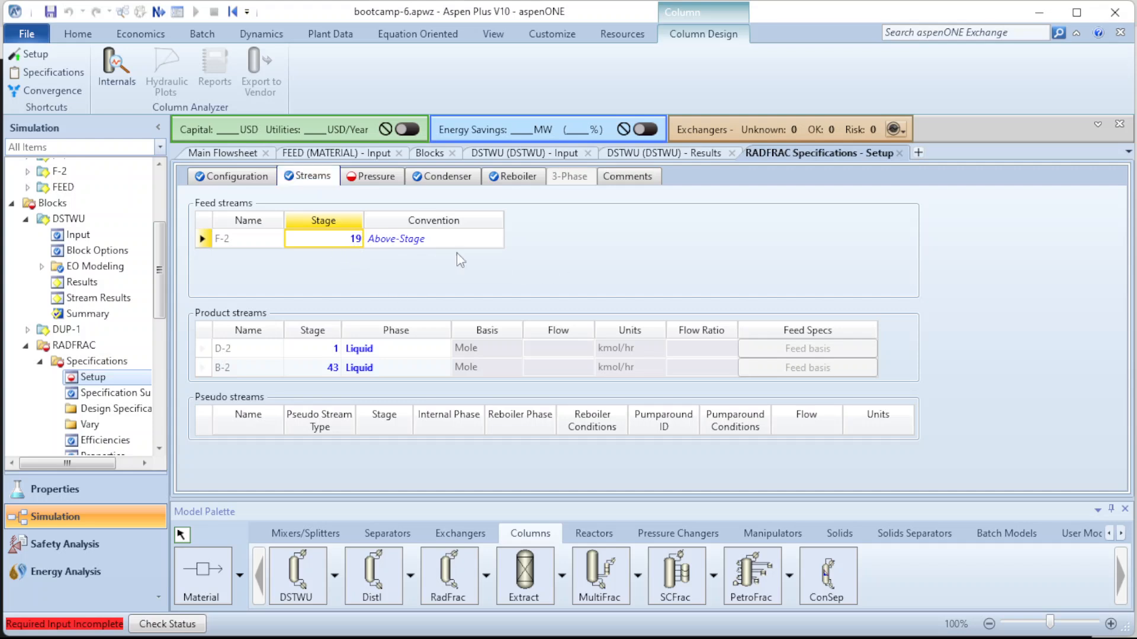
{"action": "left_click", "coordinate": [348, 179]}
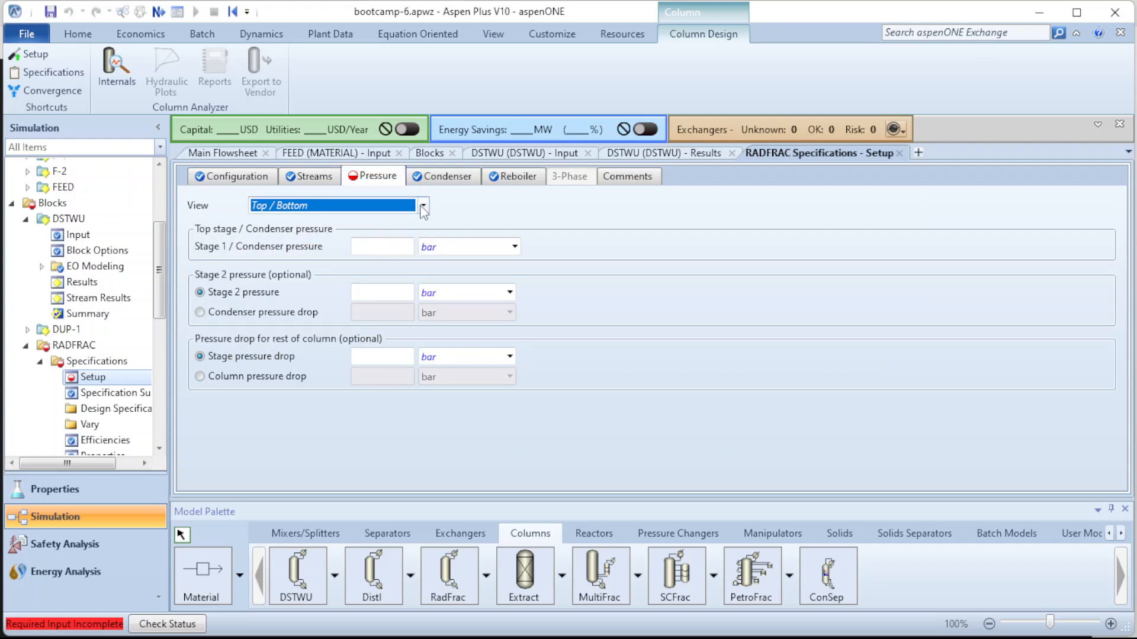
{"action": "left_click", "coordinate": [422, 206]}
{"action": "left_click", "coordinate": [422, 206]}
{"action": "left_click", "coordinate": [399, 248]}
{"action": "type", "text": "45"}
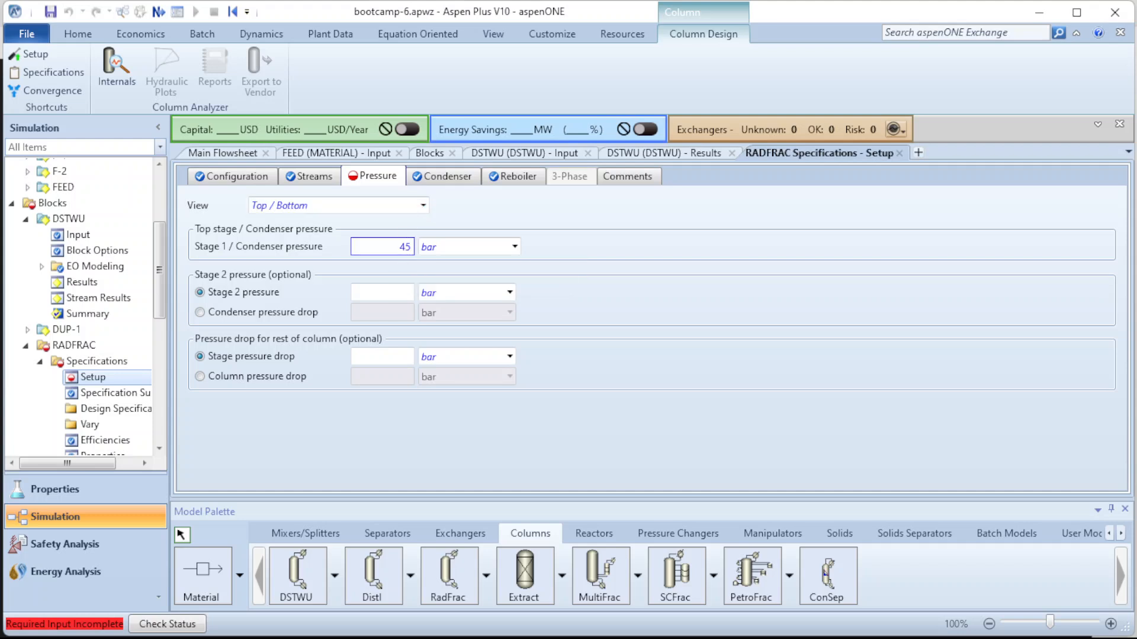
{"action": "left_click", "coordinate": [442, 251]}
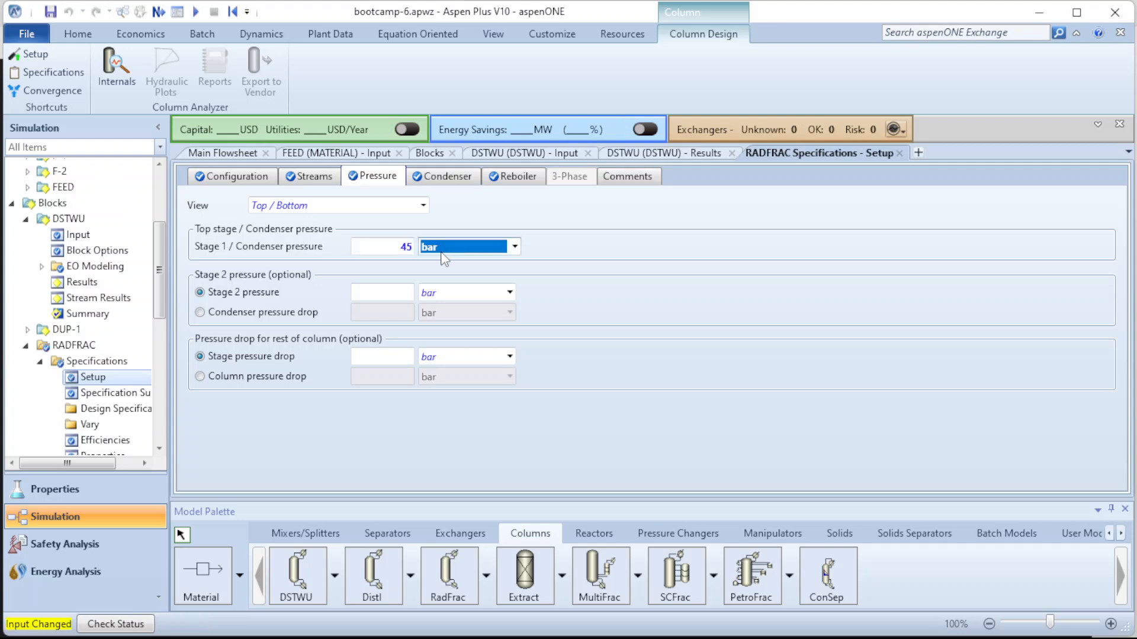
{"action": "key", "text": "t"}
{"action": "left_click", "coordinate": [715, 239]}
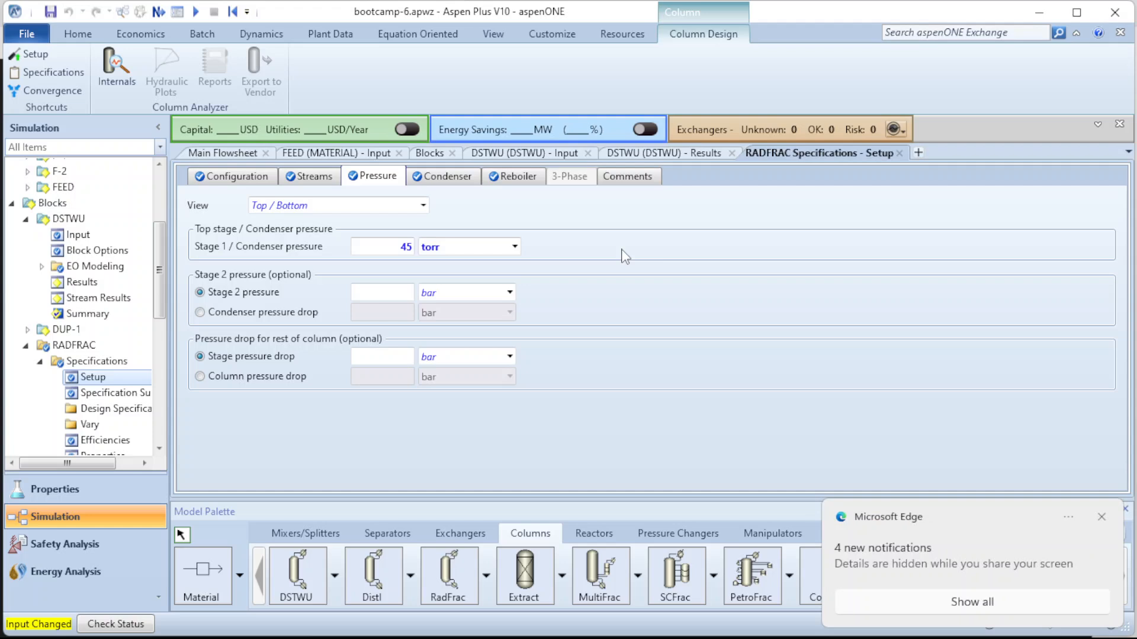
- Enter 50 as the stage 2 pressure and specify a column pressure drop of 55 for the rest of the column
{"action": "left_click", "coordinate": [392, 292]}
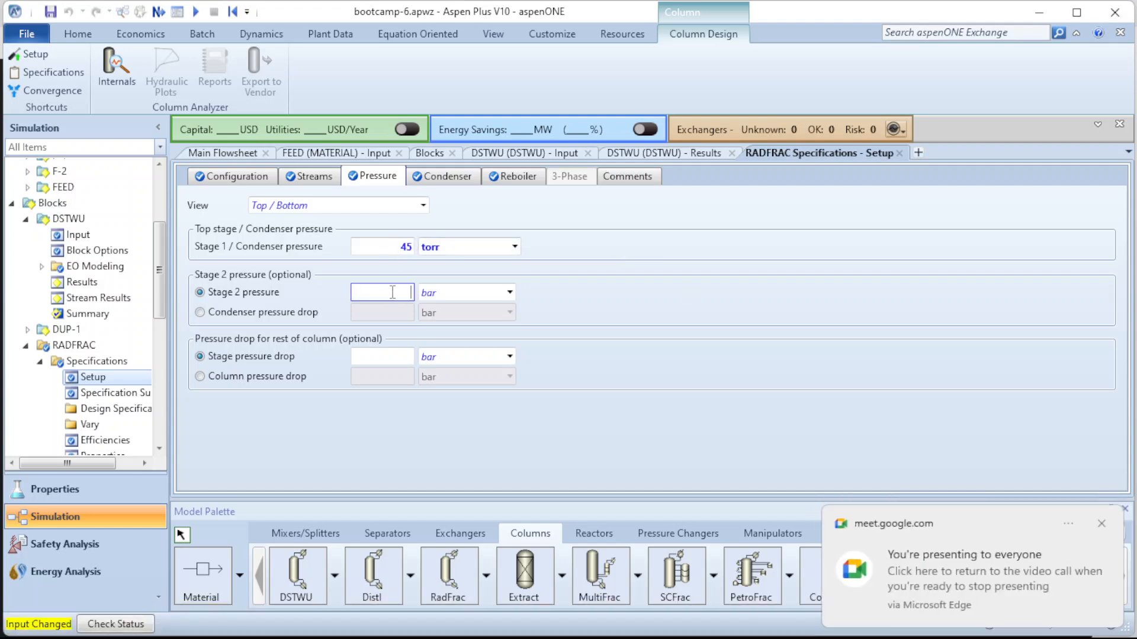
{"action": "type", "text": "50"}
{"action": "left_click", "coordinate": [719, 336]}
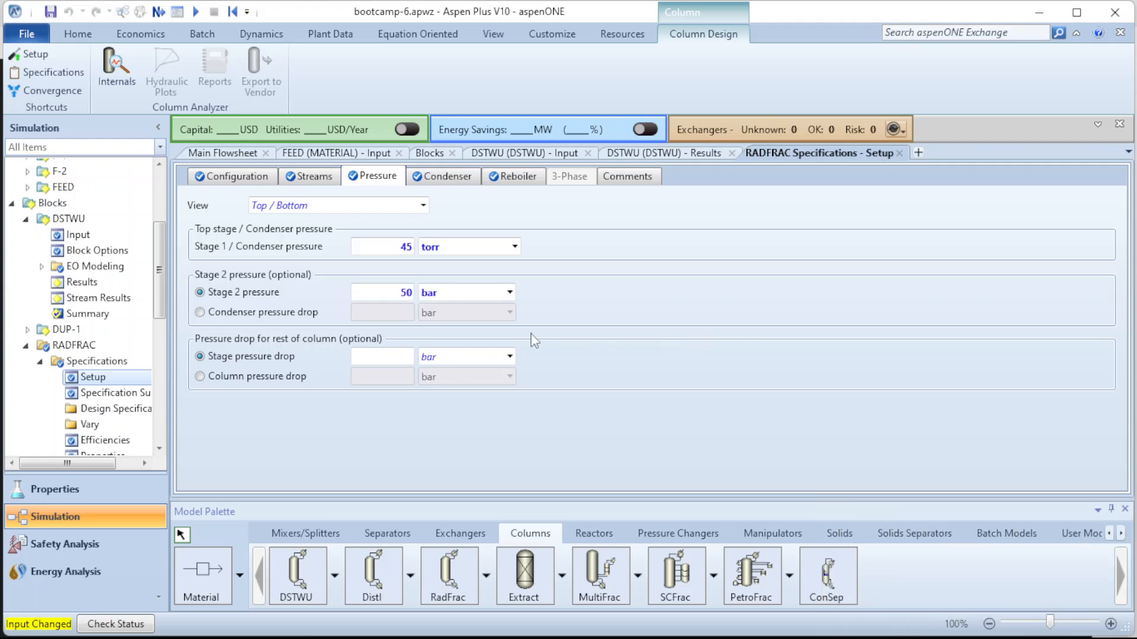
{"action": "left_click", "coordinate": [402, 359]}
{"action": "left_click", "coordinate": [275, 381]}
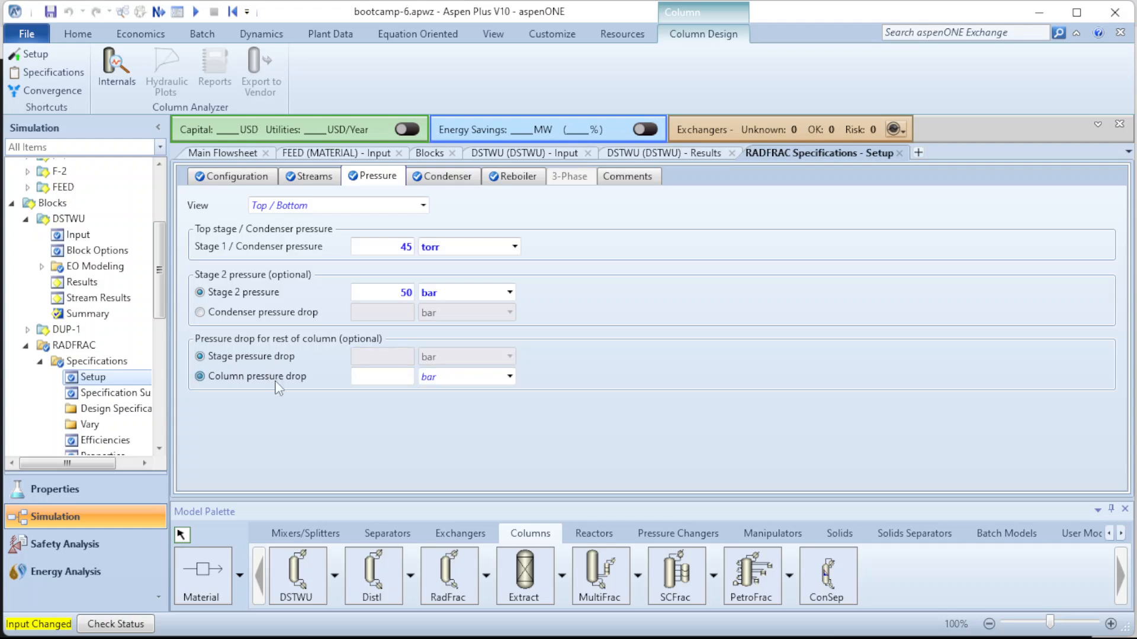
{"action": "left_click", "coordinate": [364, 377]}
{"action": "type", "text": "55"}
{"action": "left_click", "coordinate": [691, 429]}
- Change the units of both the stage 2 pressure and the column pressure drop to torr
{"action": "left_click", "coordinate": [450, 299]}
{"action": "scroll", "coordinate": [451, 299], "scroll_direction": "down", "scroll_amount": 1}
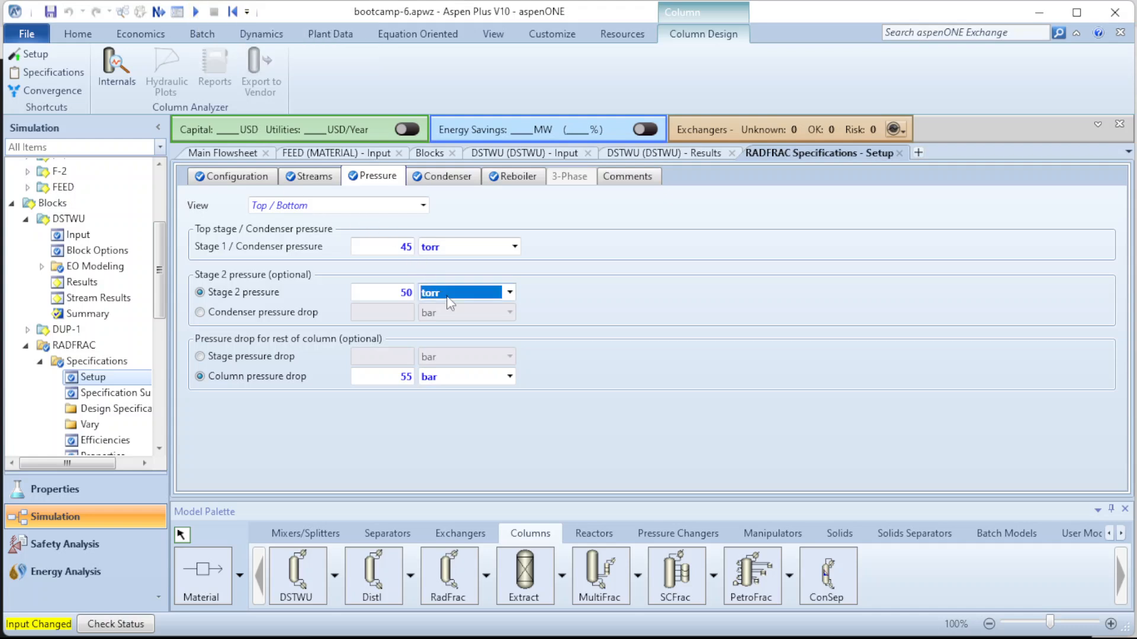
{"action": "left_click", "coordinate": [457, 378]}
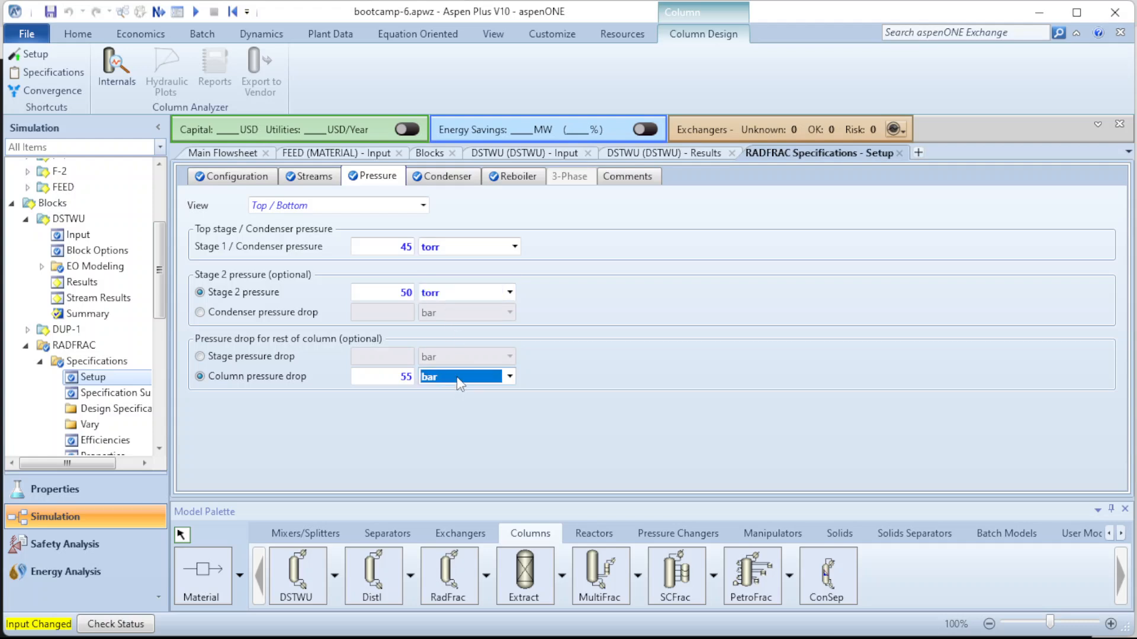
{"action": "scroll", "coordinate": [456, 378], "scroll_direction": "down", "scroll_amount": 1}
{"action": "left_click", "coordinate": [688, 449]}
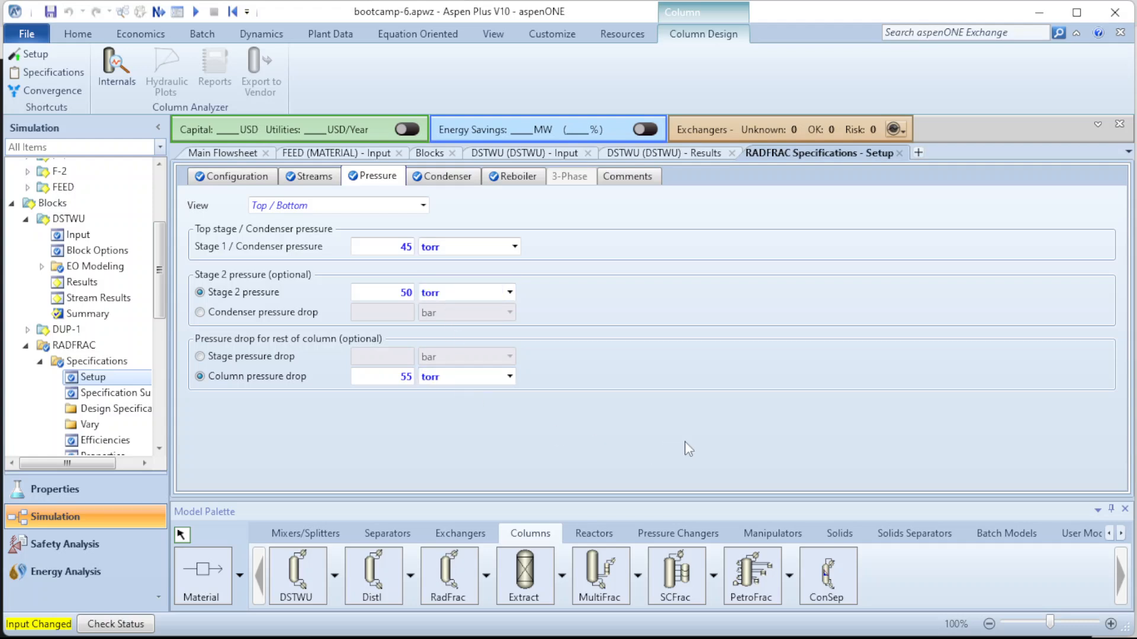
- Run the simulation with the completed RADFRAC inputs and return to the main flowsheet
{"action": "left_click", "coordinate": [197, 11]}
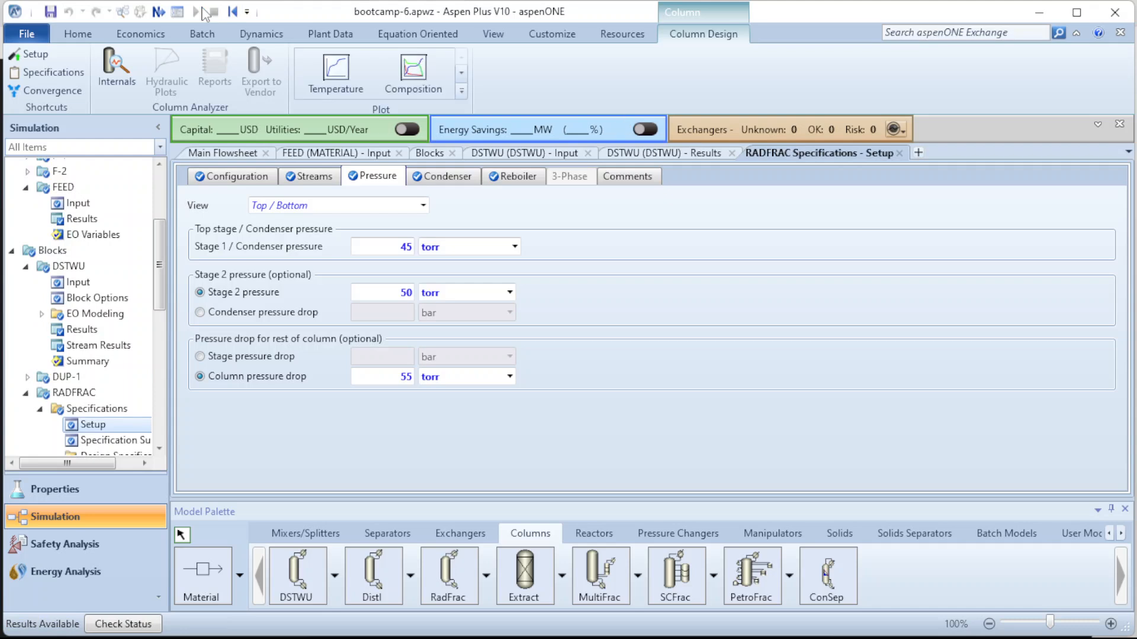
{"action": "left_click", "coordinate": [233, 155]}
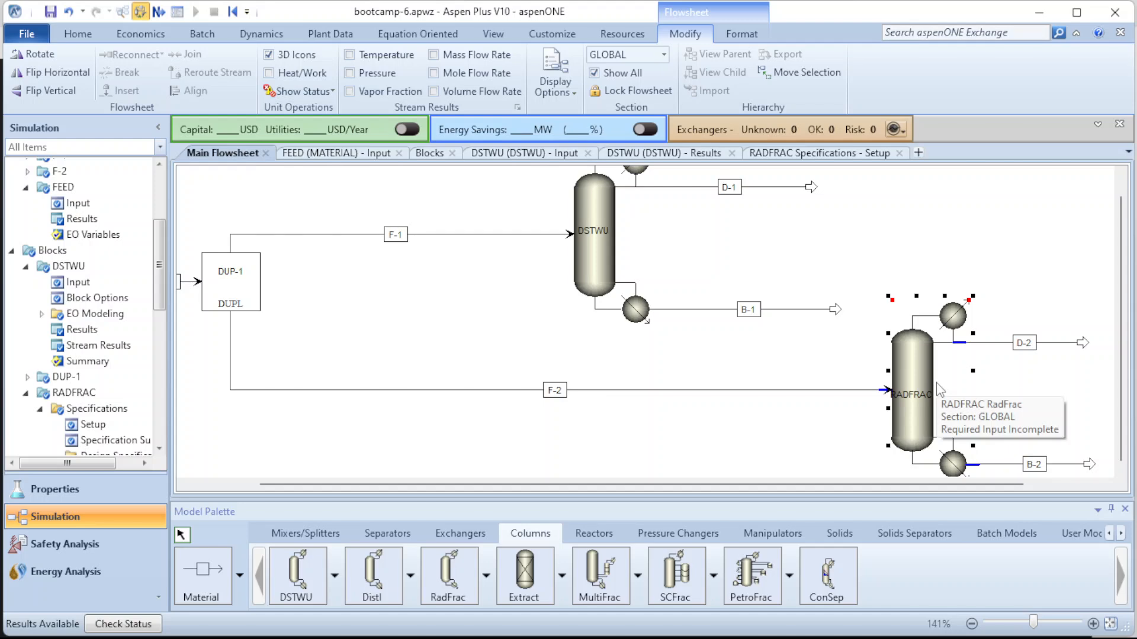
{"action": "left_click", "coordinate": [1009, 250]}
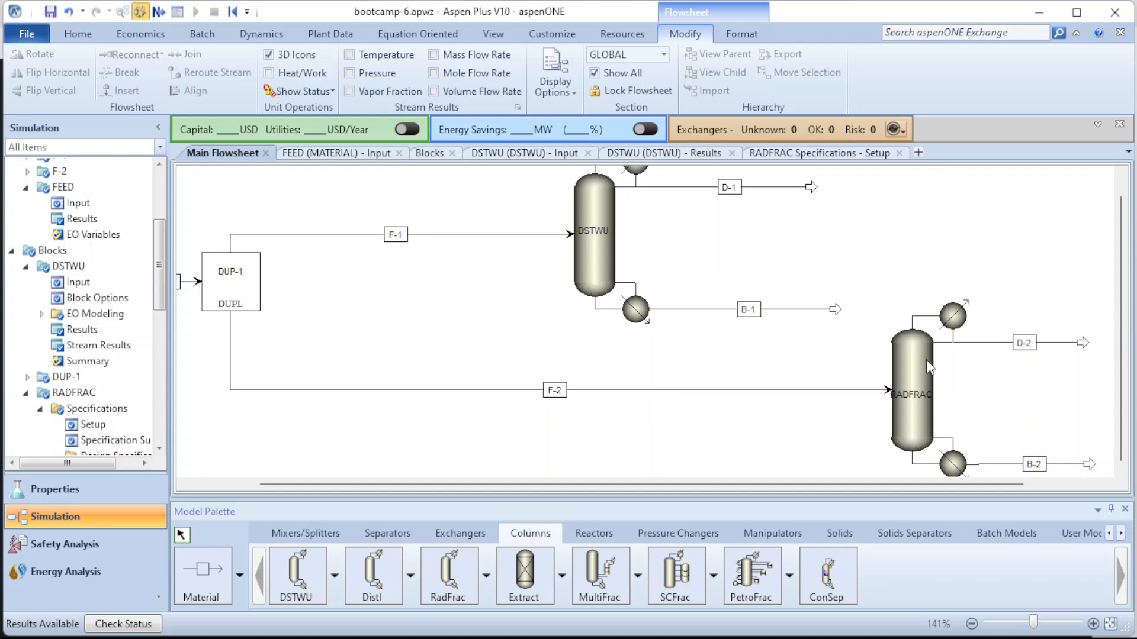
- Switch to the Google Meet call and answer the pressure unit question in the chat with "Torr"
{"action": "mouse_move", "coordinate": [370, 627]}
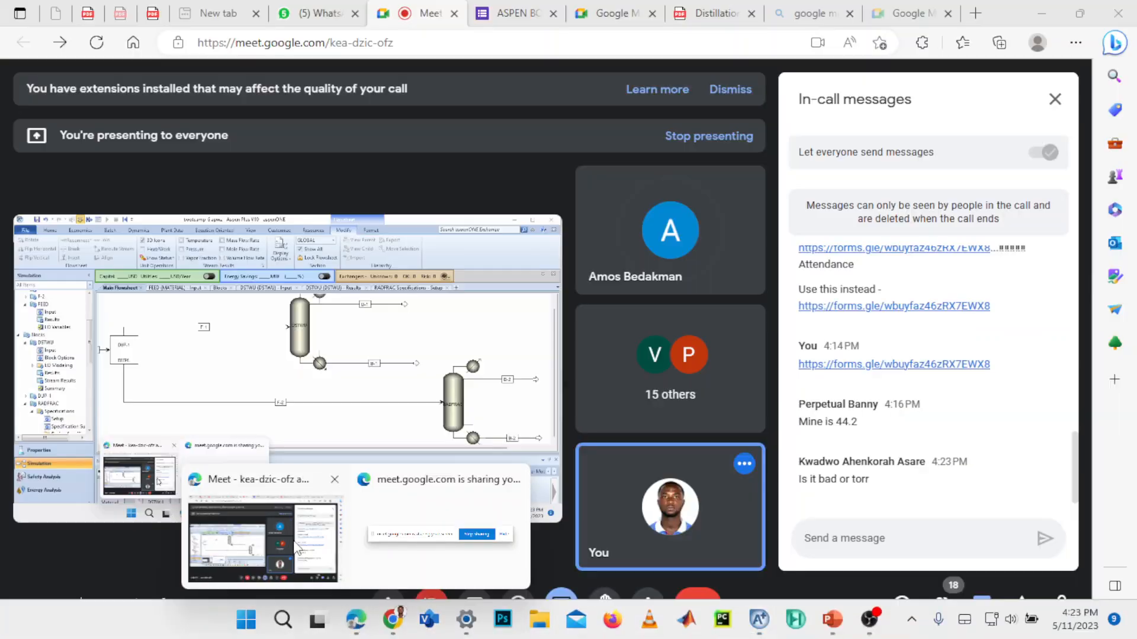
{"action": "left_click", "coordinate": [297, 547]}
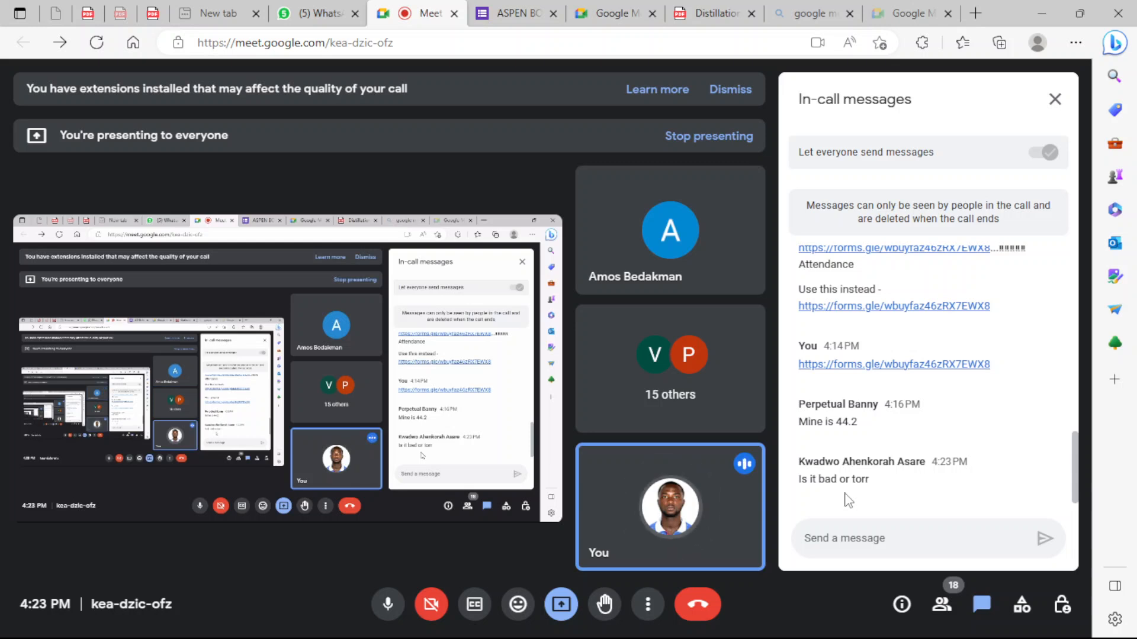
{"action": "left_click", "coordinate": [844, 540]}
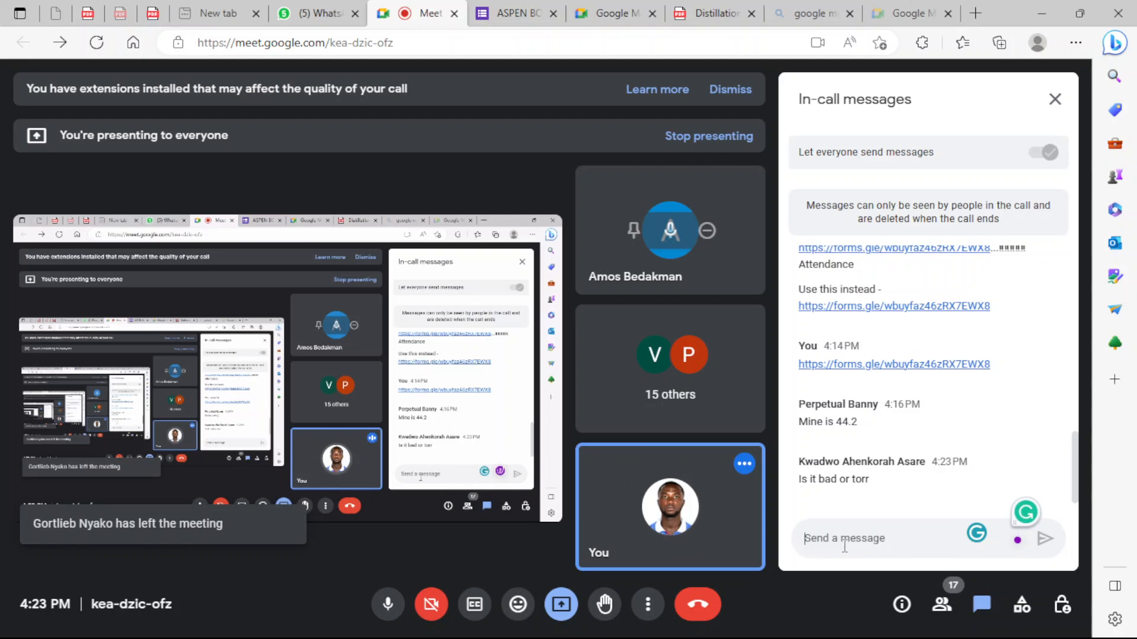
{"action": "type", "text": "TOOR"}
{"action": "key", "text": "BackSpace"}
{"action": "key", "text": "BackSpace"}
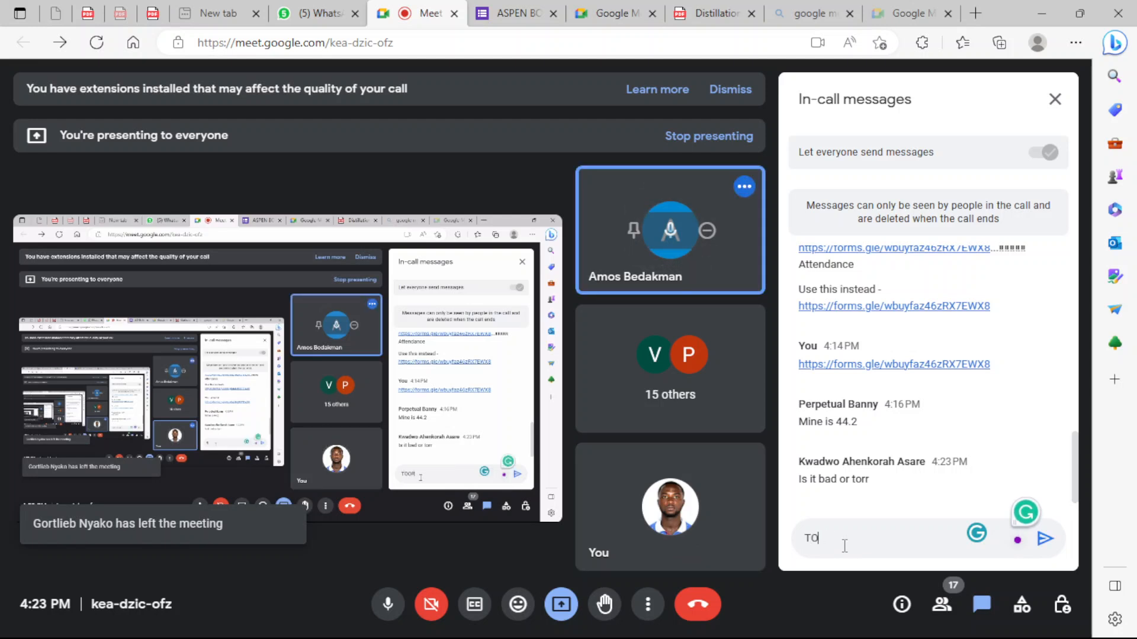
{"action": "key", "text": "BackSpace"}
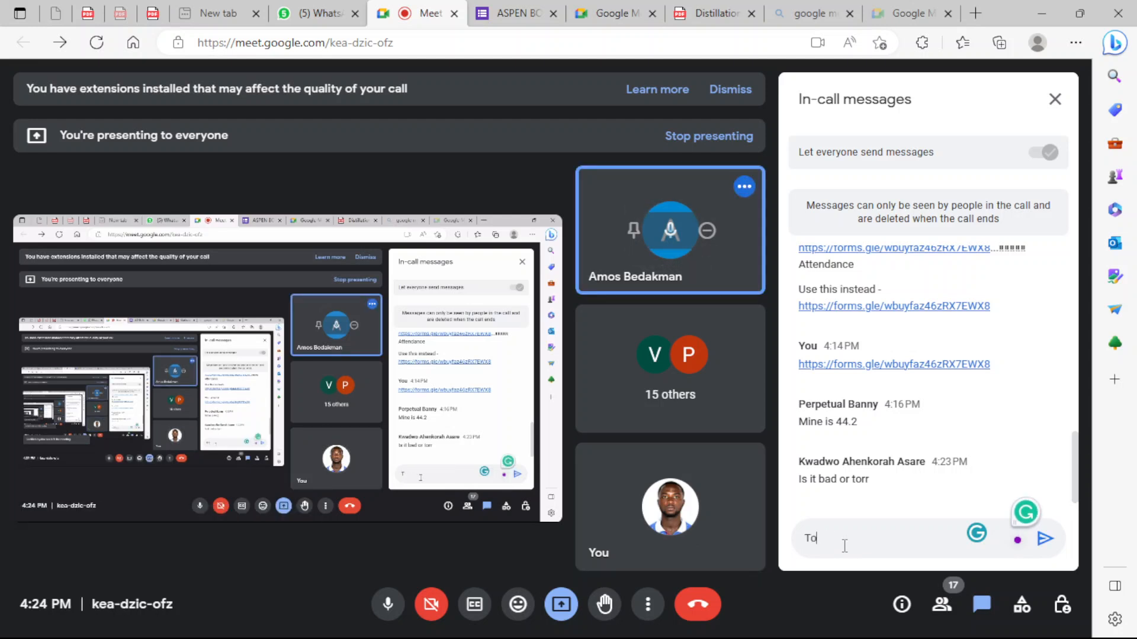
{"action": "type", "text": "orr"}
{"action": "key", "text": "Return"}
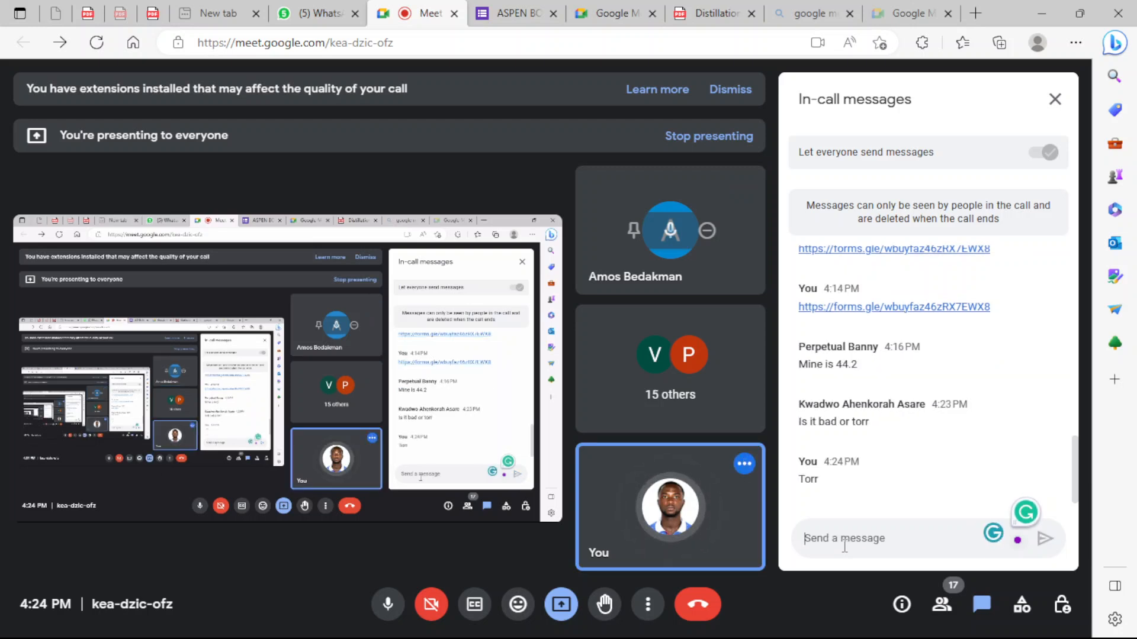
- Switch back to the bootcamp-6 flowsheet in Aspen Plus
{"action": "mouse_move", "coordinate": [784, 638]}
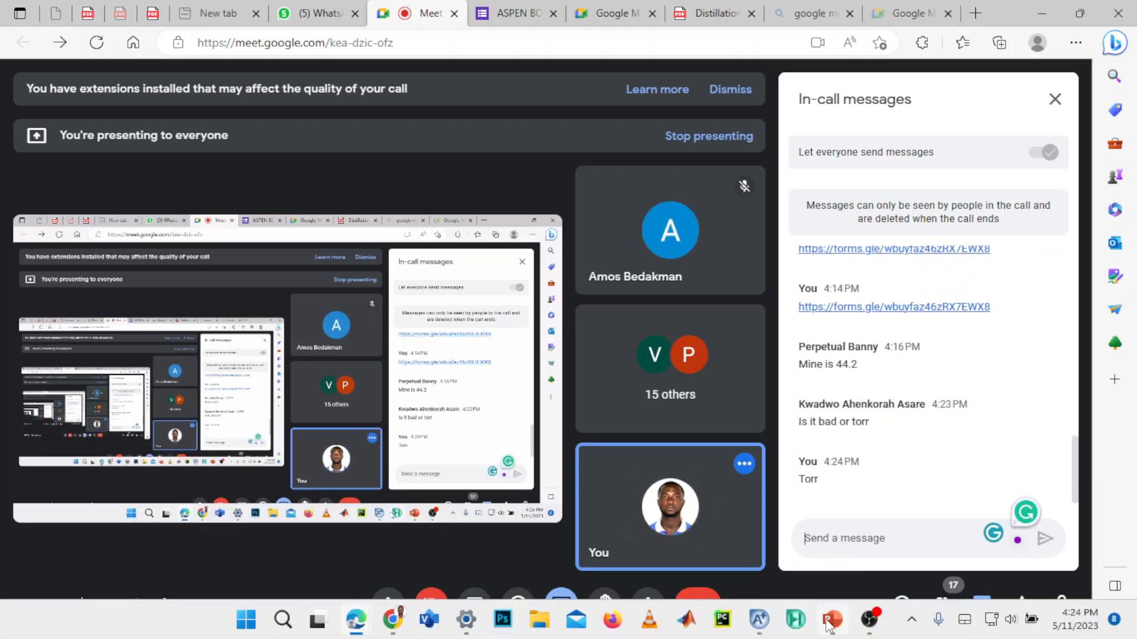
{"action": "mouse_move", "coordinate": [829, 625]}
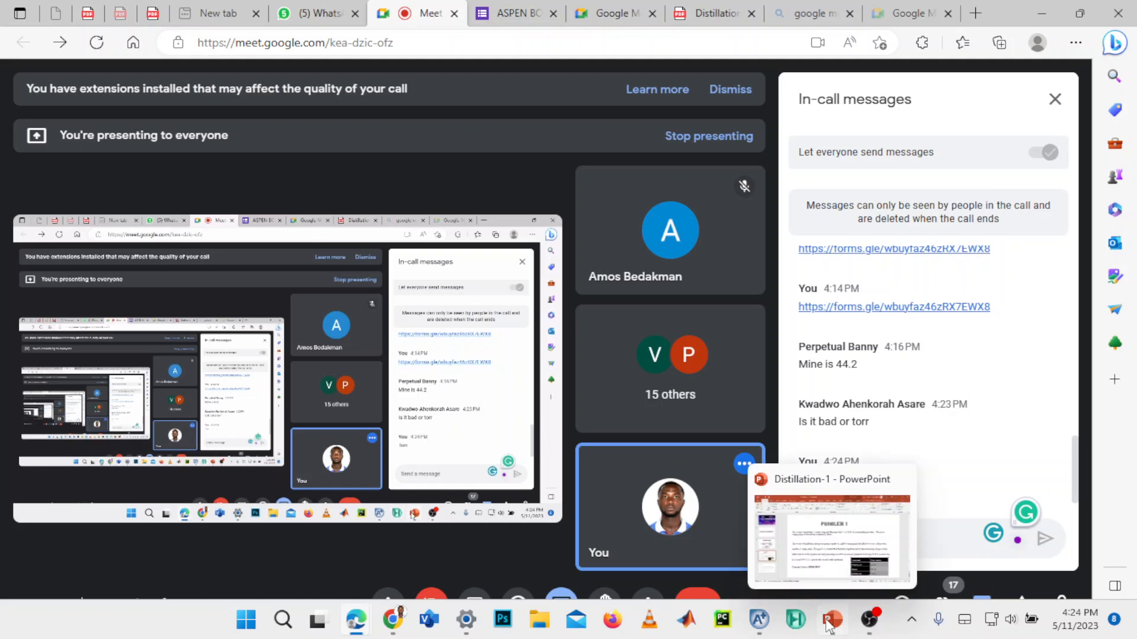
{"action": "left_click", "coordinate": [759, 621]}
{"action": "left_click", "coordinate": [758, 622]}
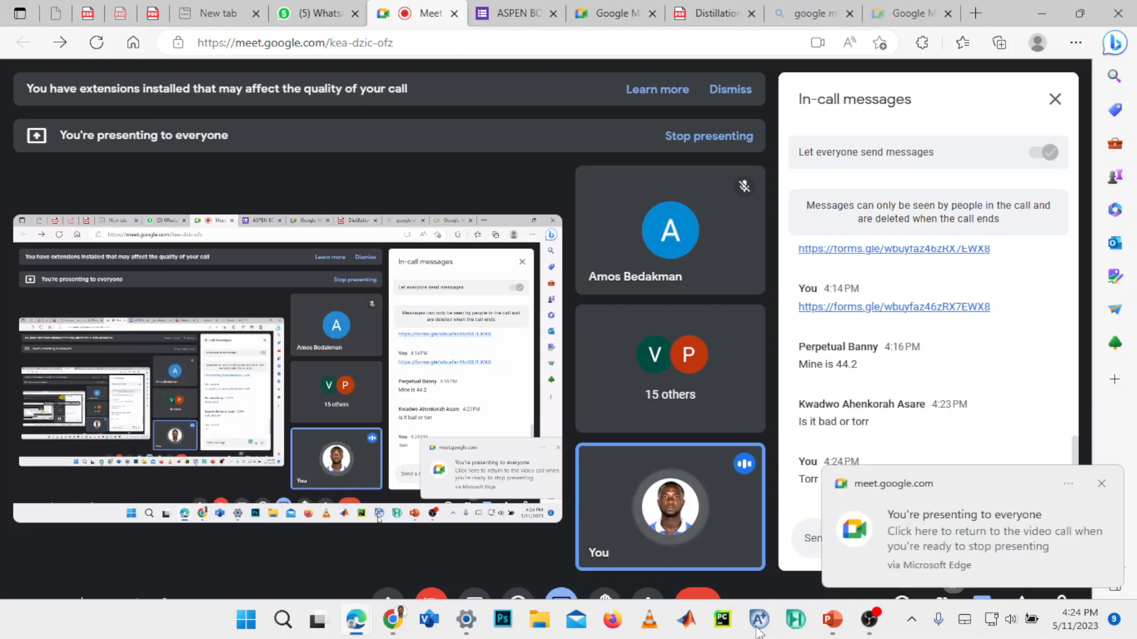
{"action": "left_click", "coordinate": [1110, 537]}
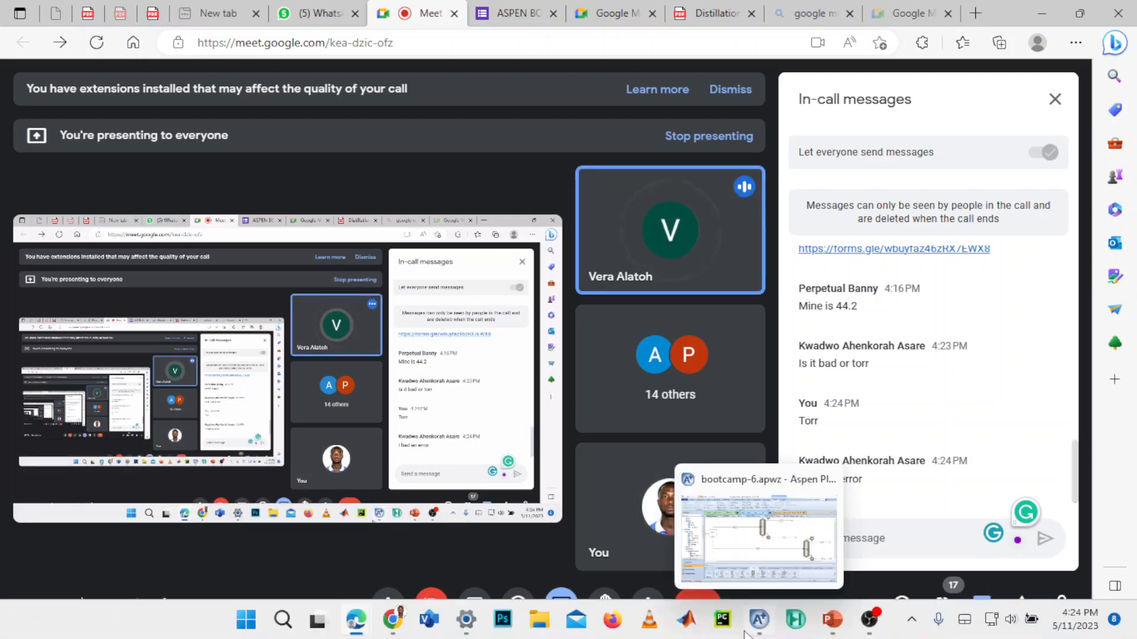
{"action": "left_click", "coordinate": [752, 627]}
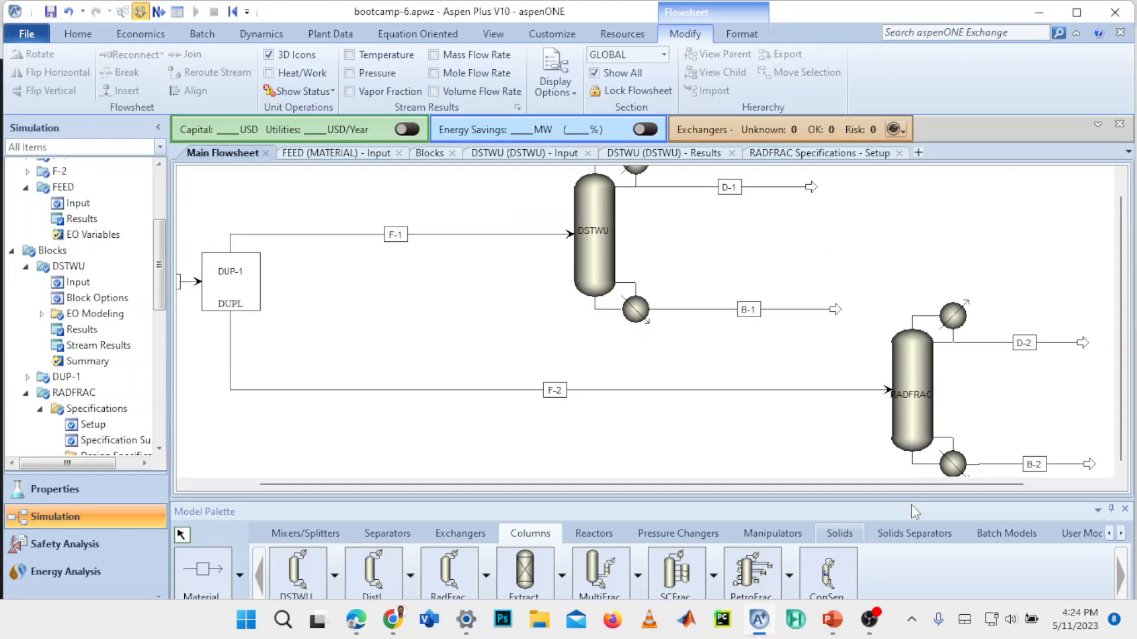
- Switch to the Google Meet call in Edge to read the in-call messages, then return to the Aspen Plus flowsheet
{"action": "mouse_move", "coordinate": [357, 617]}
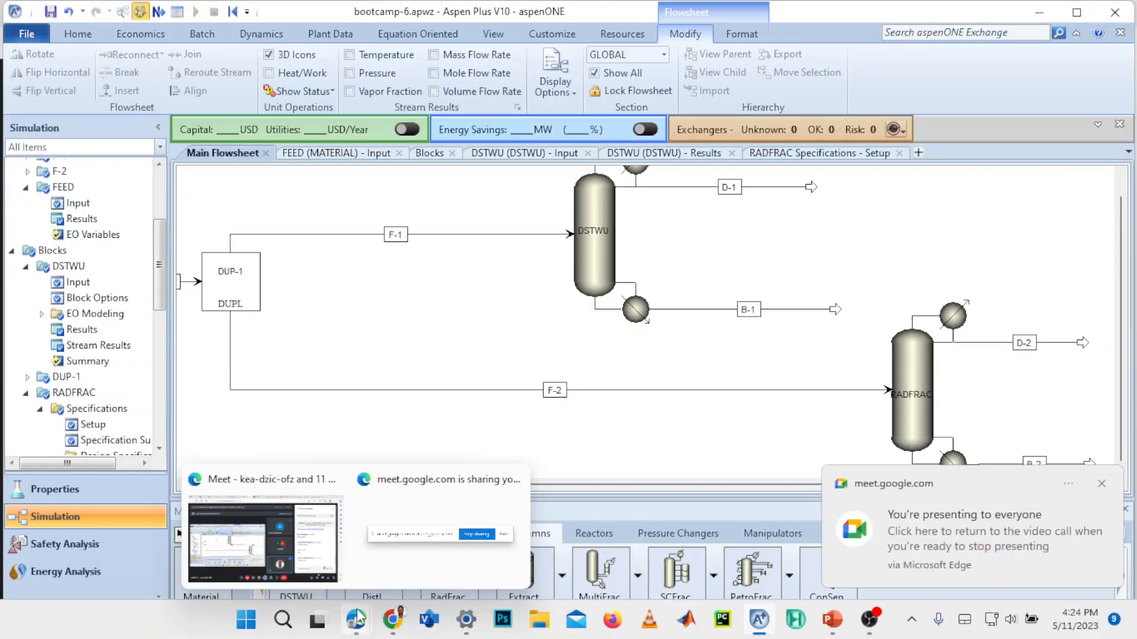
{"action": "left_click", "coordinate": [305, 536]}
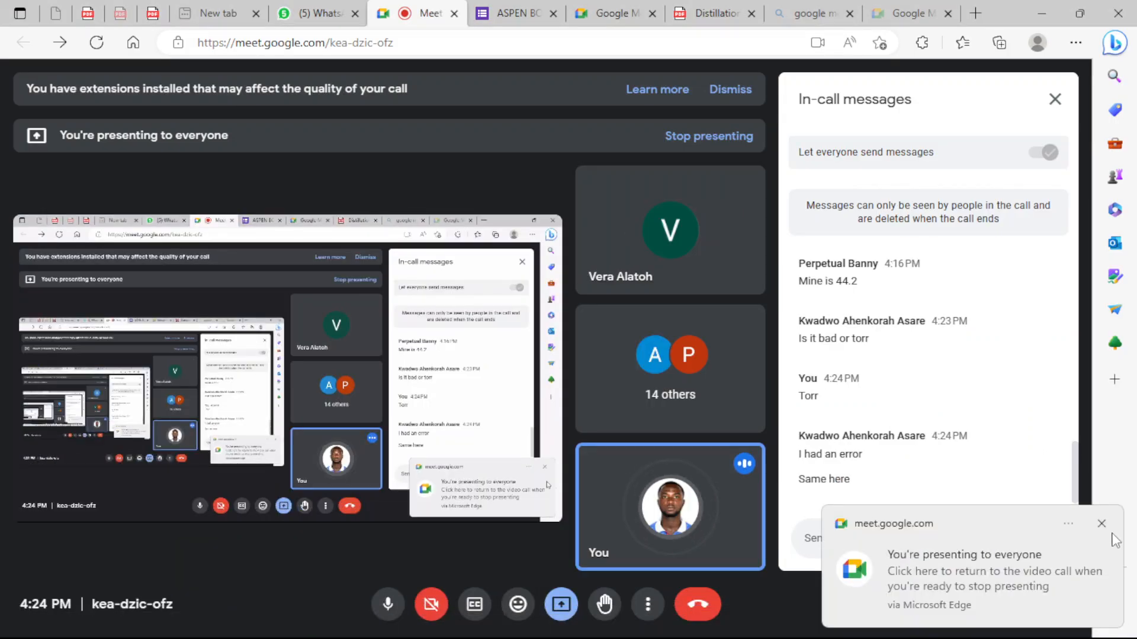
{"action": "left_click", "coordinate": [1102, 525]}
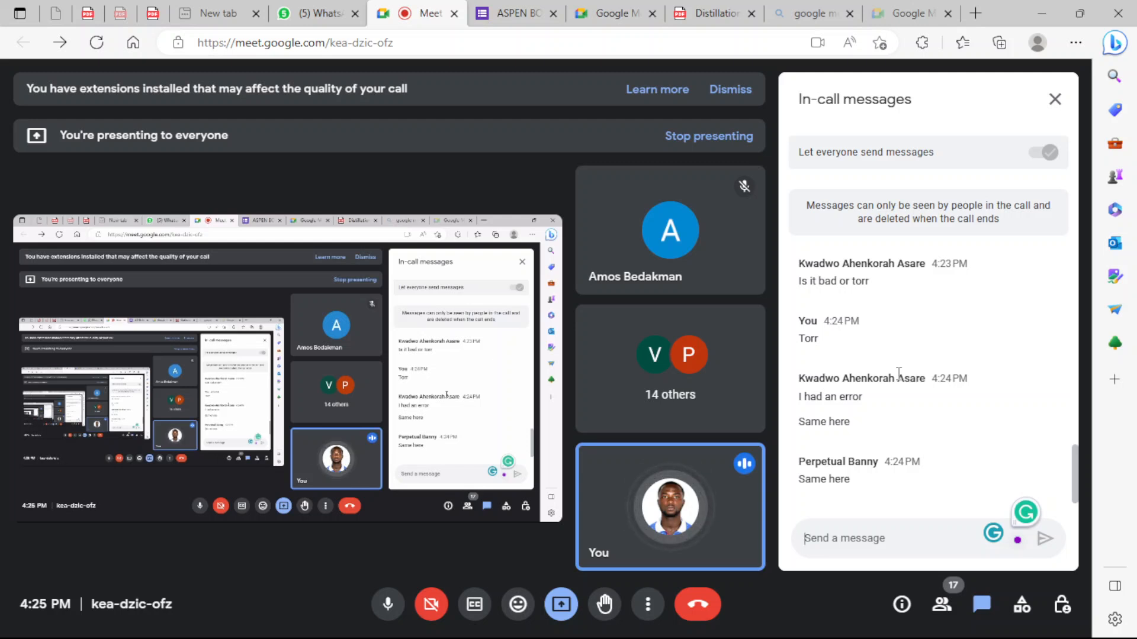
{"action": "mouse_move", "coordinate": [745, 630]}
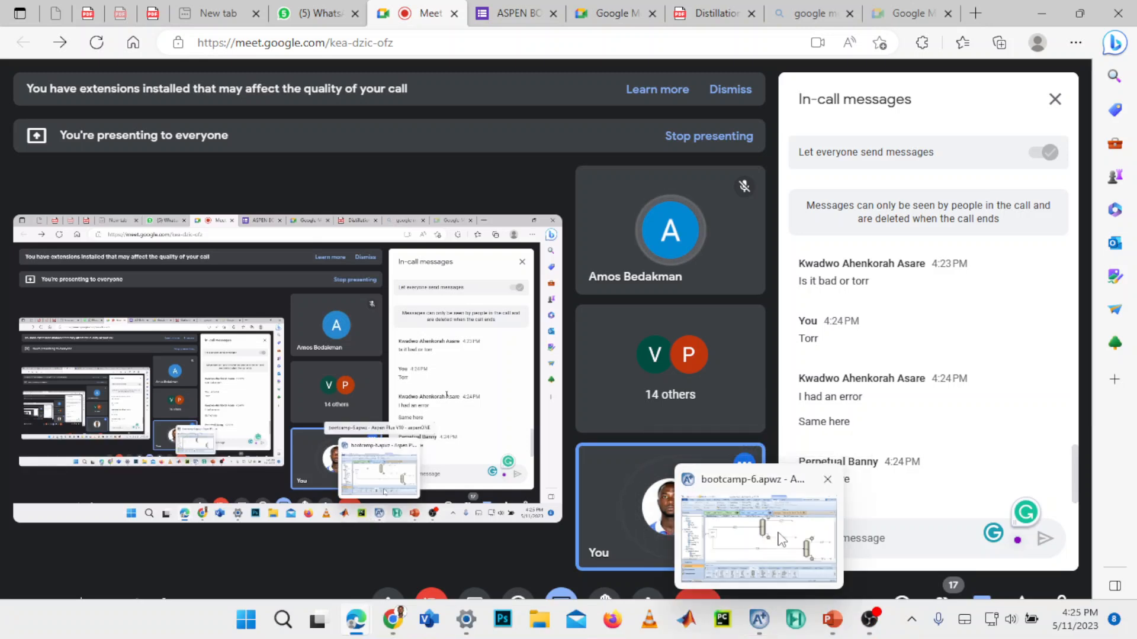
{"action": "left_click", "coordinate": [775, 526]}
{"action": "left_click", "coordinate": [760, 620]}
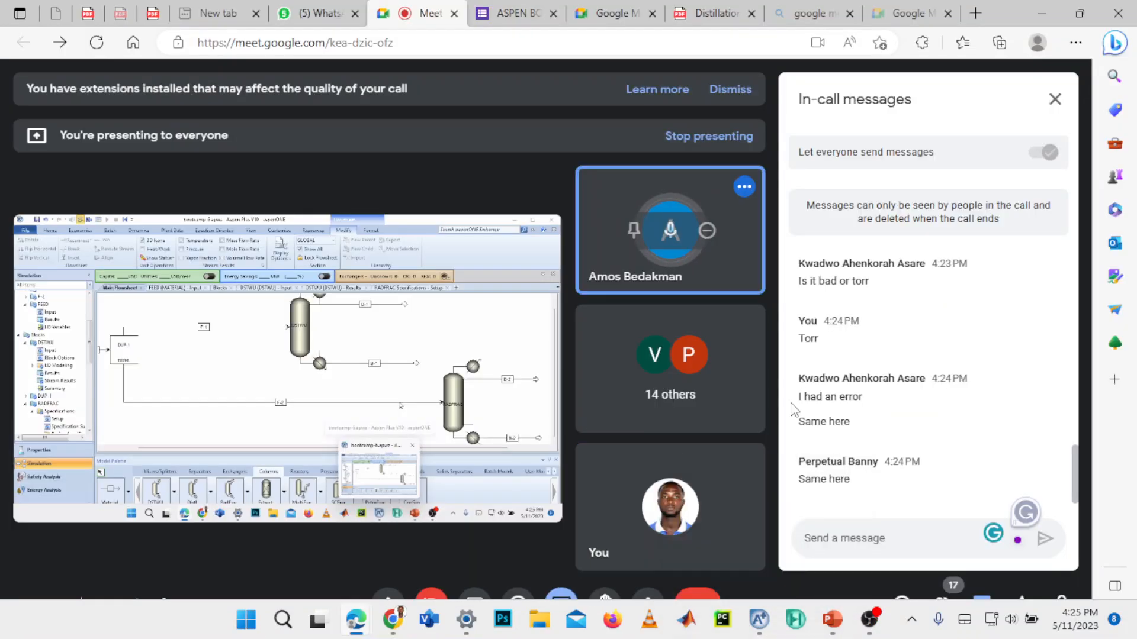
{"action": "left_click", "coordinate": [760, 628]}
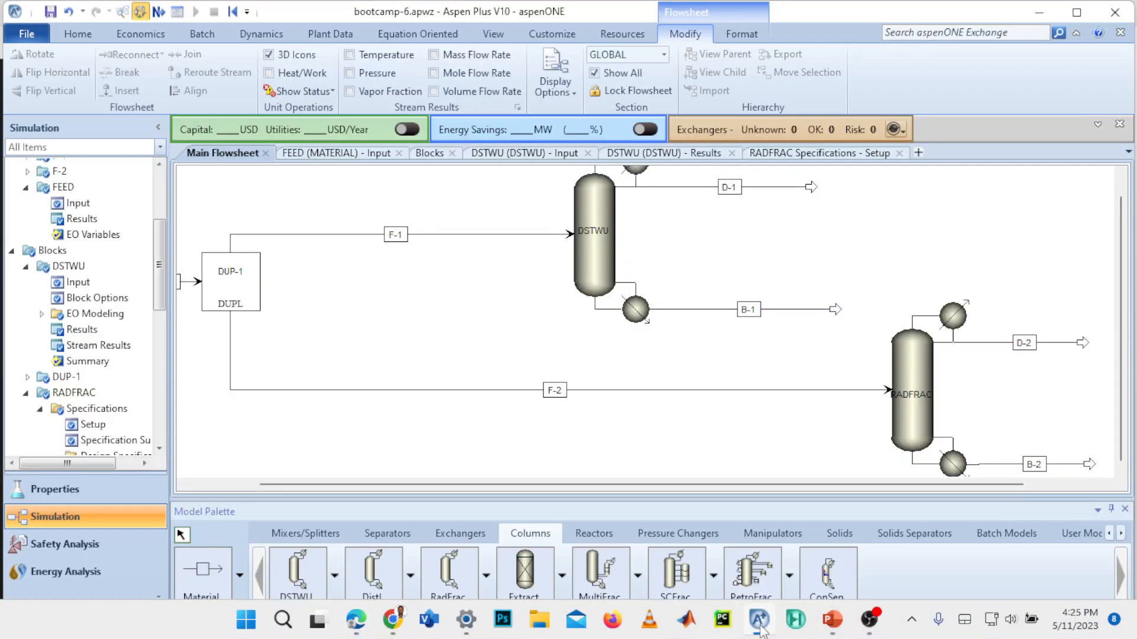
- Compare the RADFRAC block's reflux ratio and distillate to feed ratio with the corresponding values in the DSTWU results summary
{"action": "double_click", "coordinate": [918, 371]}
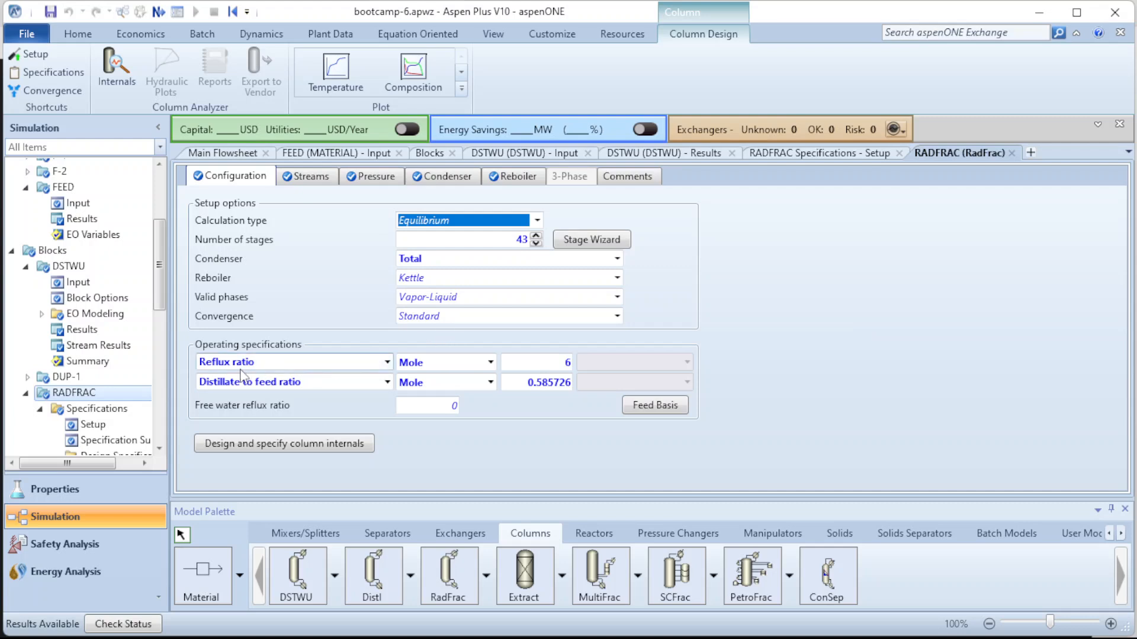
{"action": "left_click", "coordinate": [567, 362]}
{"action": "type", "text": "6"}
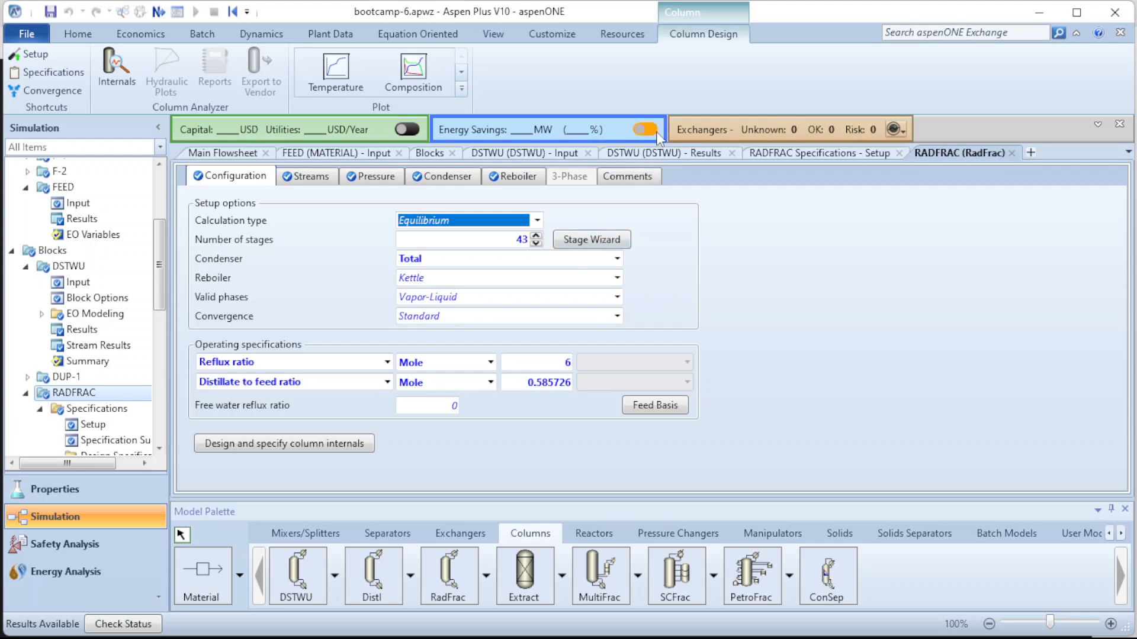
{"action": "left_click", "coordinate": [676, 152]}
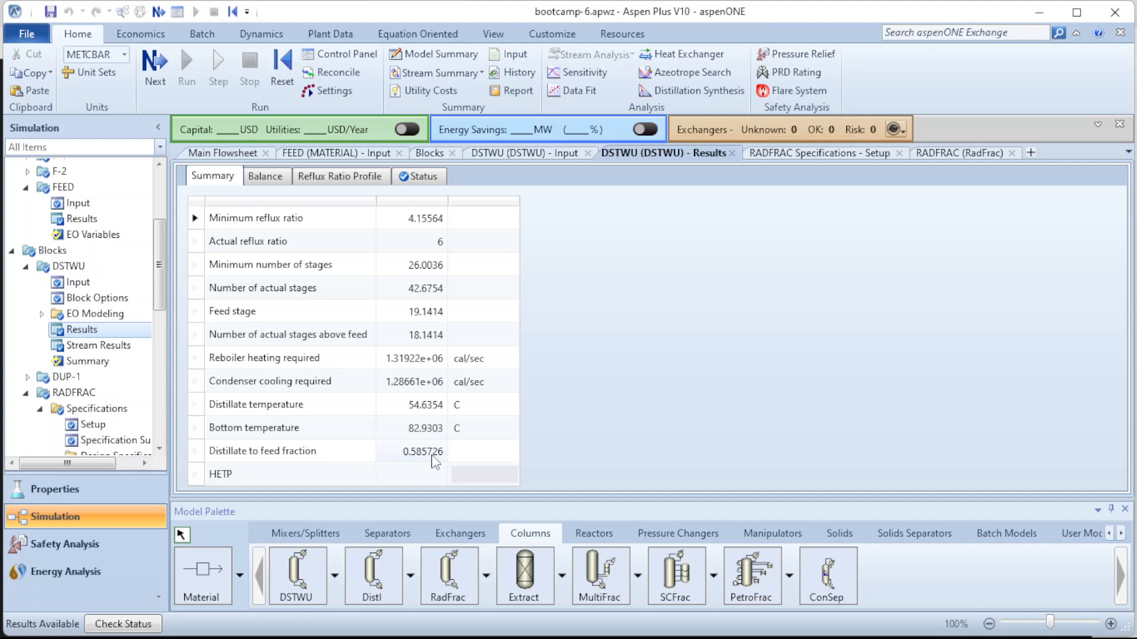
{"action": "left_click", "coordinate": [432, 456]}
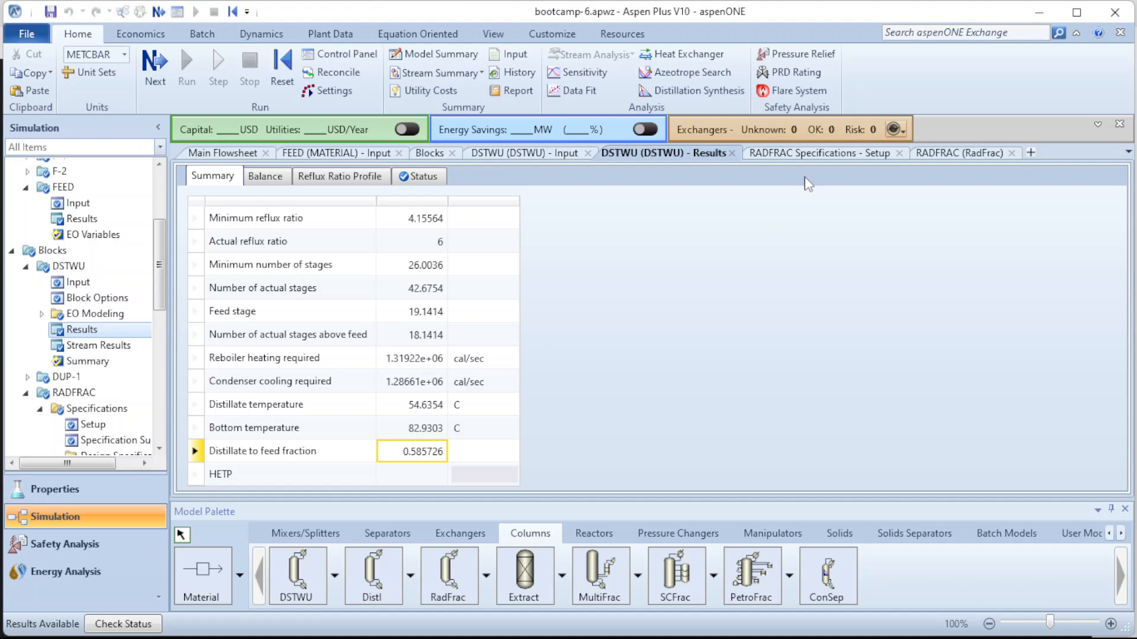
- Review the RADFRAC setup's configuration, feed and product stream stages, and the condenser, stage 2 and column pressure specifications
{"action": "left_click", "coordinate": [867, 155]}
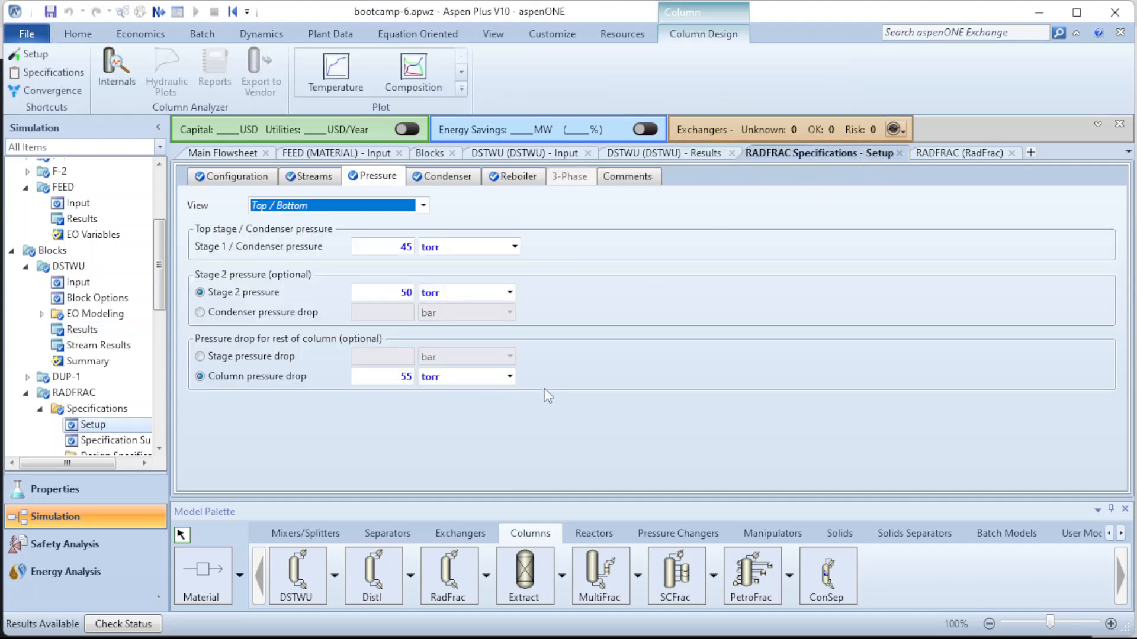
{"action": "left_click", "coordinate": [255, 180]}
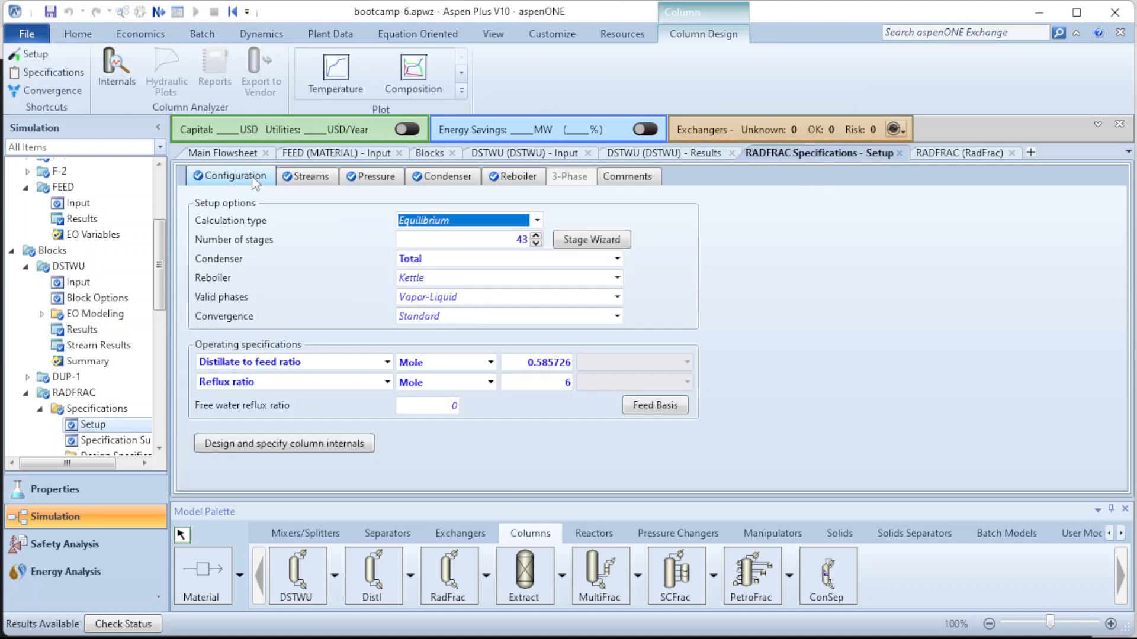
{"action": "left_click", "coordinate": [824, 355]}
{"action": "left_click", "coordinate": [337, 181]}
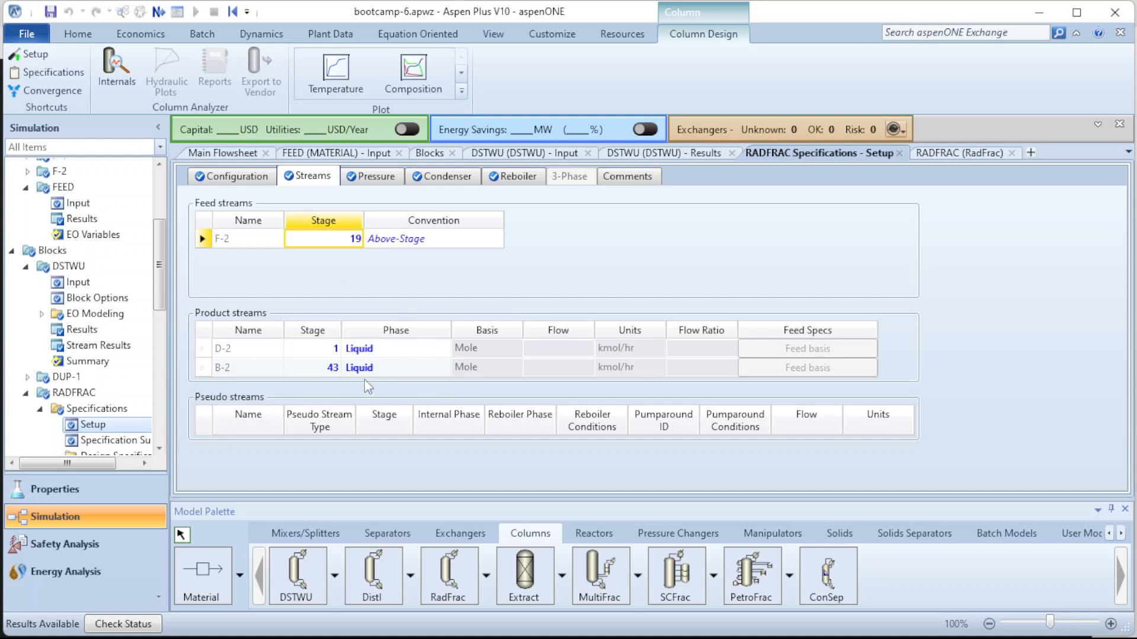
{"action": "left_click", "coordinate": [368, 177]}
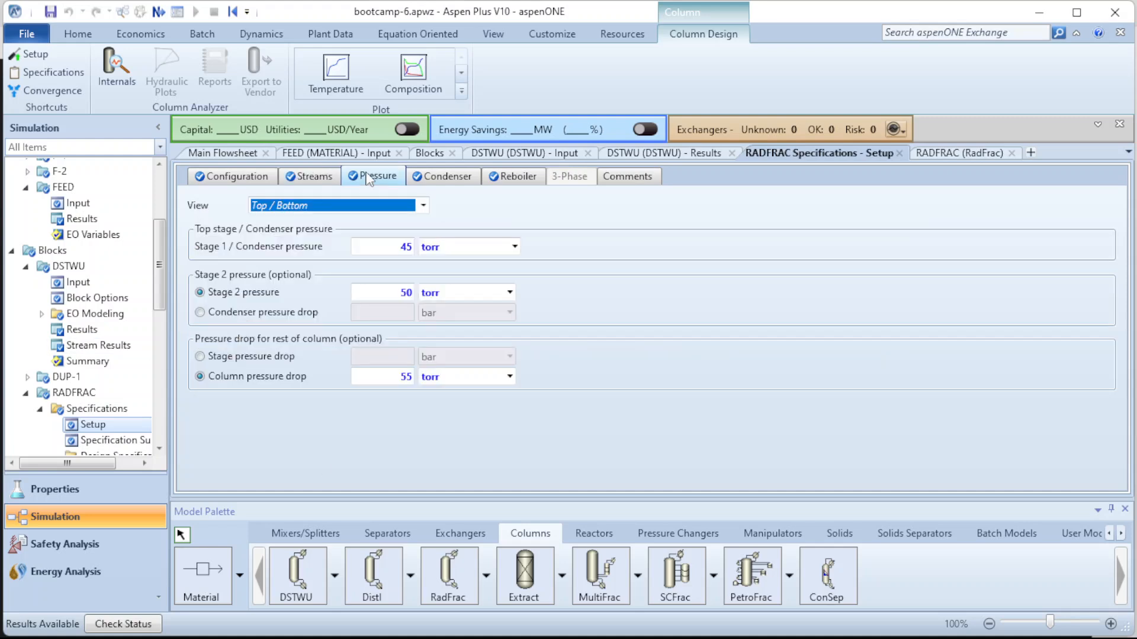
{"action": "left_click", "coordinate": [685, 307]}
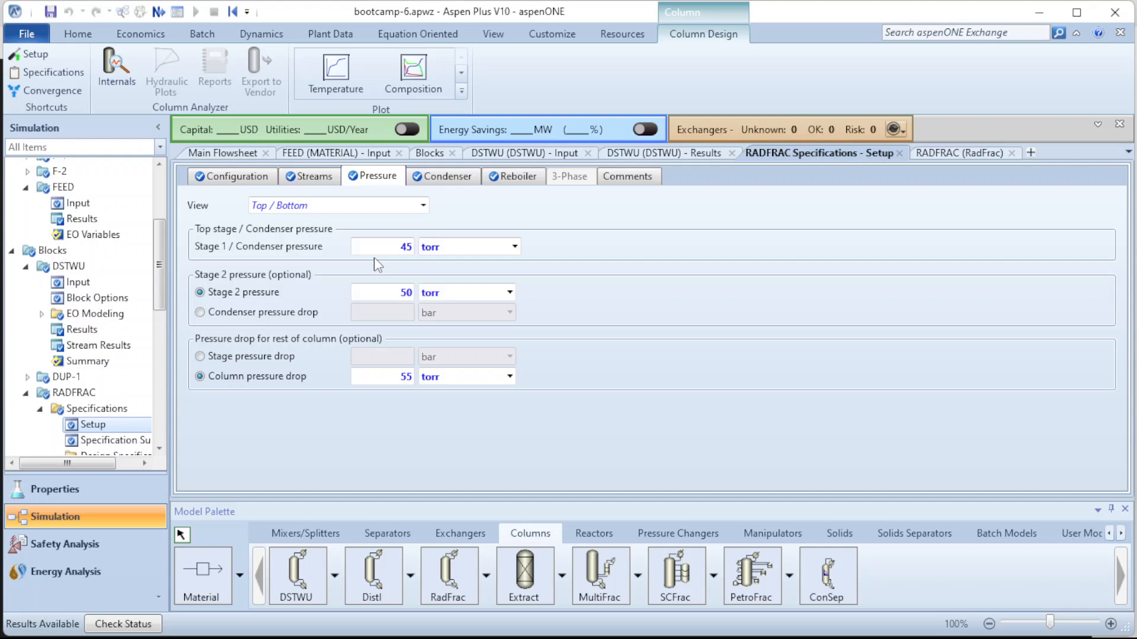
- Fit the main flowsheet to the window and enlarge the RADFRAC column icon slightly
{"action": "left_click", "coordinate": [235, 155]}
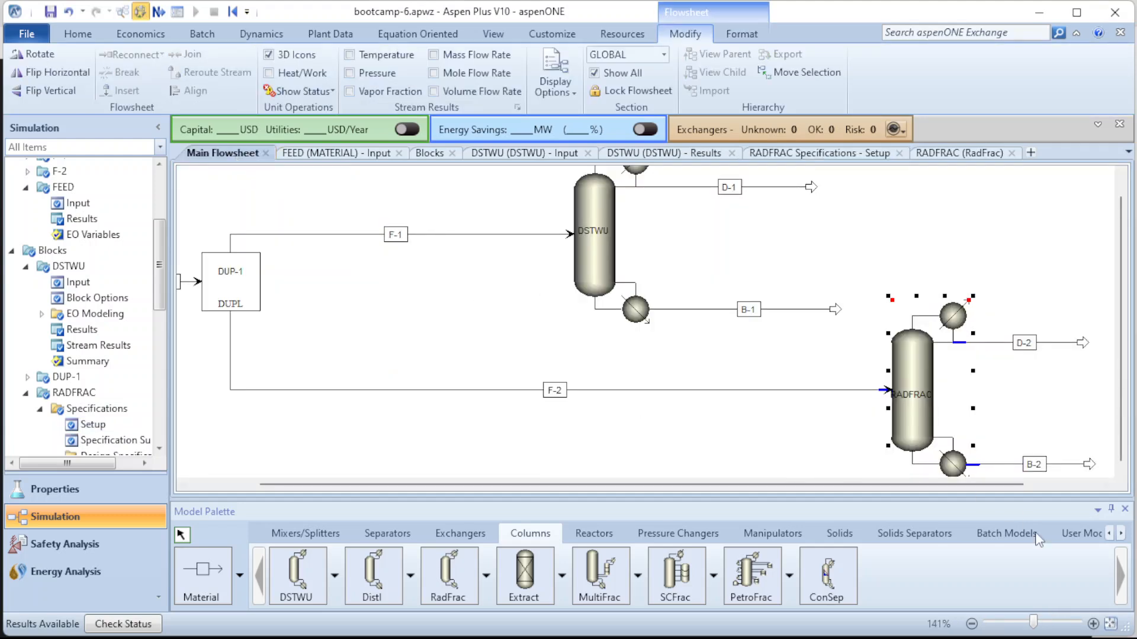
{"action": "left_click", "coordinate": [1111, 628]}
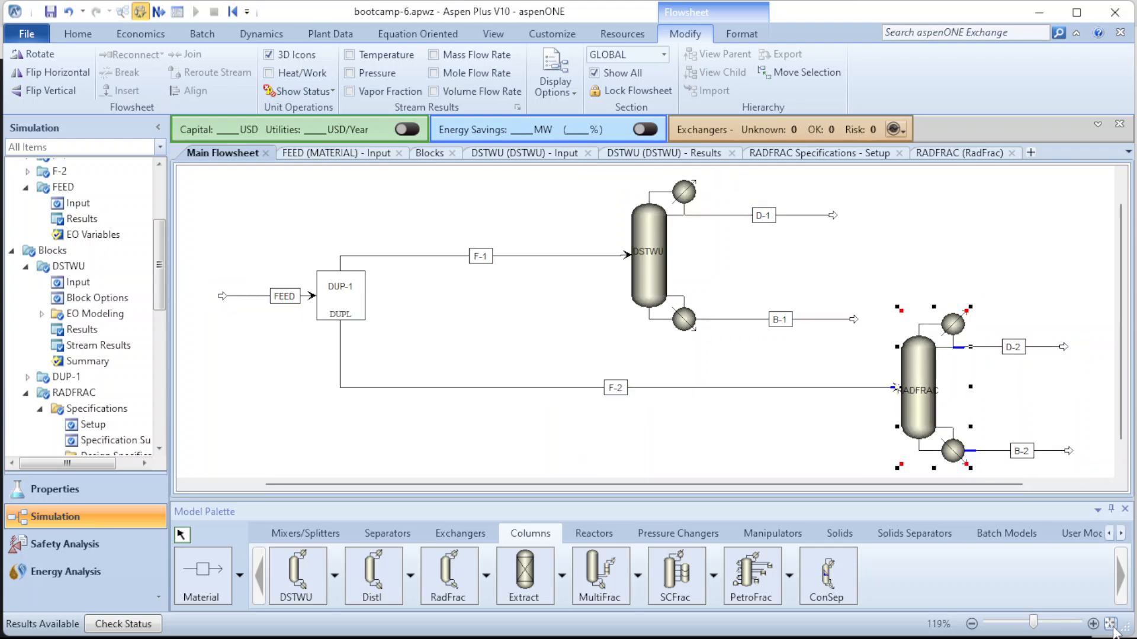
{"action": "left_click", "coordinate": [771, 442]}
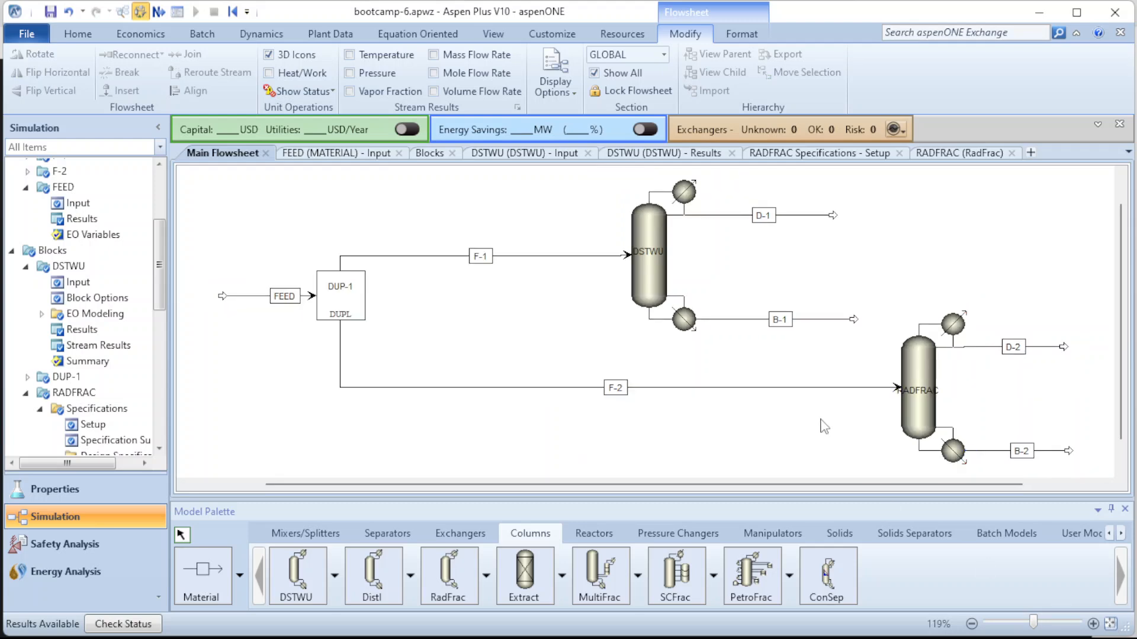
{"action": "left_click", "coordinate": [926, 404]}
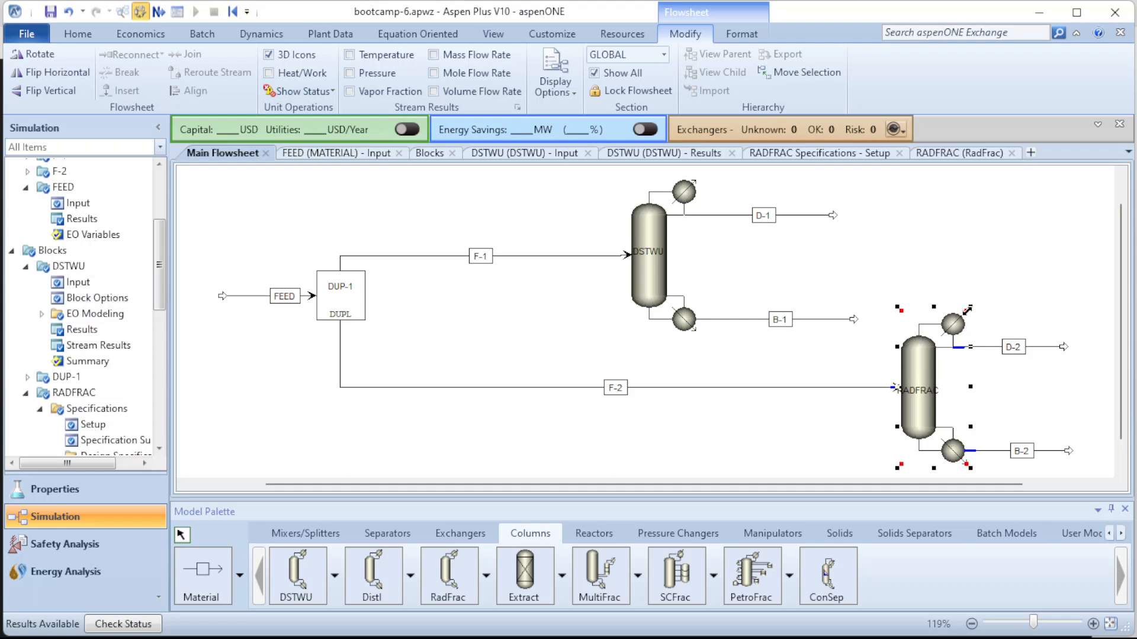
{"action": "left_click_drag", "start_coordinate": [967, 310], "coordinate": [993, 290]}
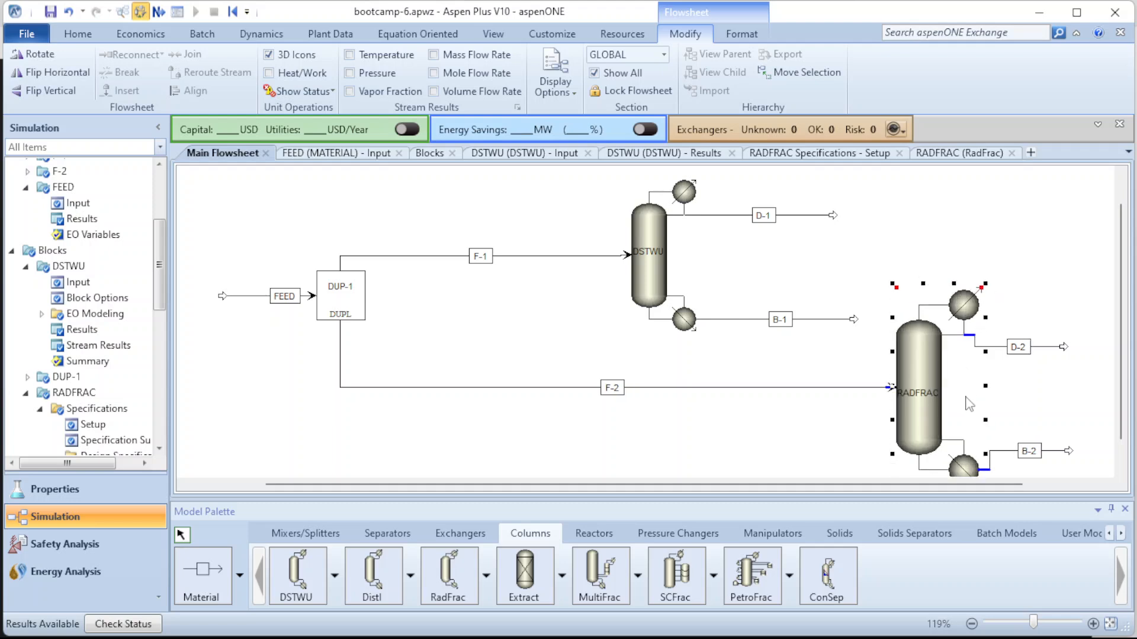
{"action": "left_click", "coordinate": [987, 408]}
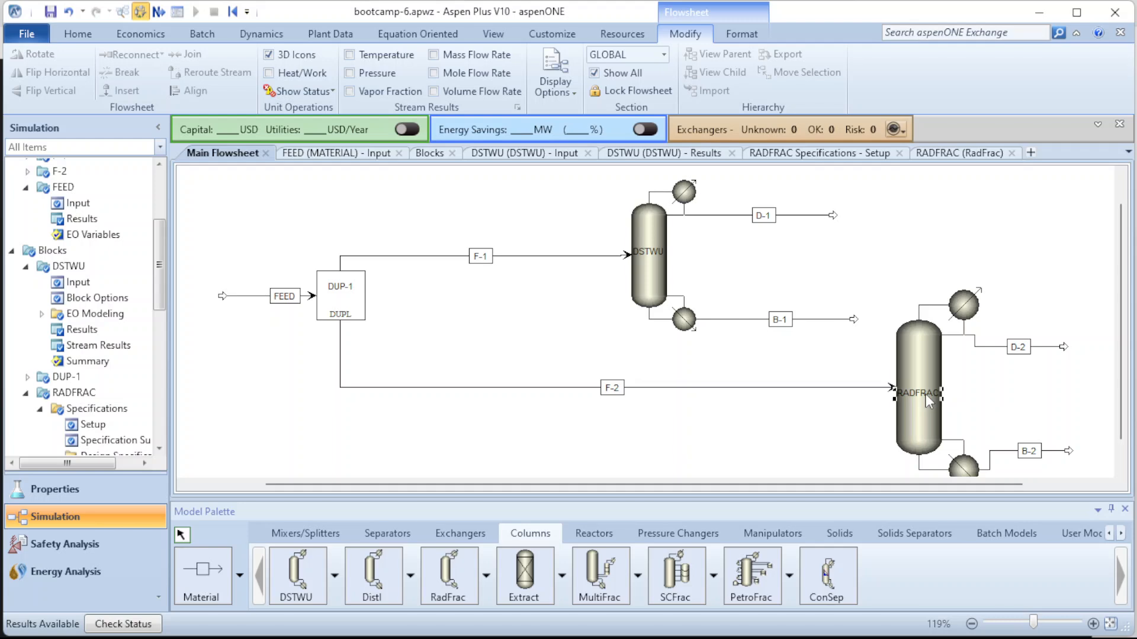
{"action": "left_click", "coordinate": [925, 393]}
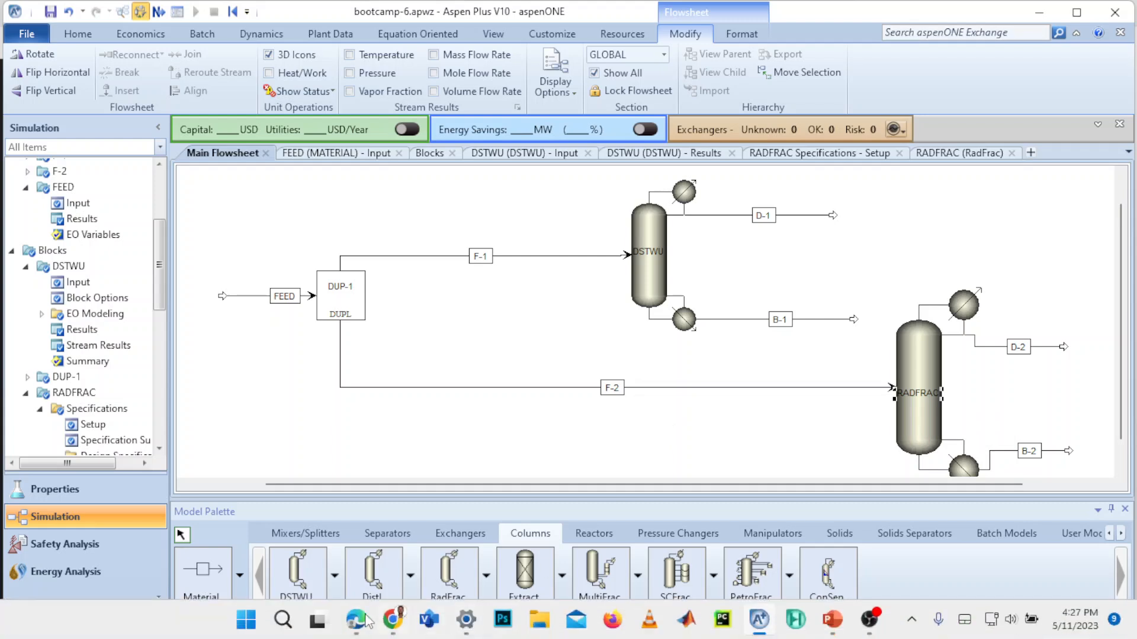
- Check the participants' latest messages in the Google Meet call, return to Aspen Plus and dismiss the presenting notification
{"action": "mouse_move", "coordinate": [355, 621]}
{"action": "left_click", "coordinate": [293, 559]}
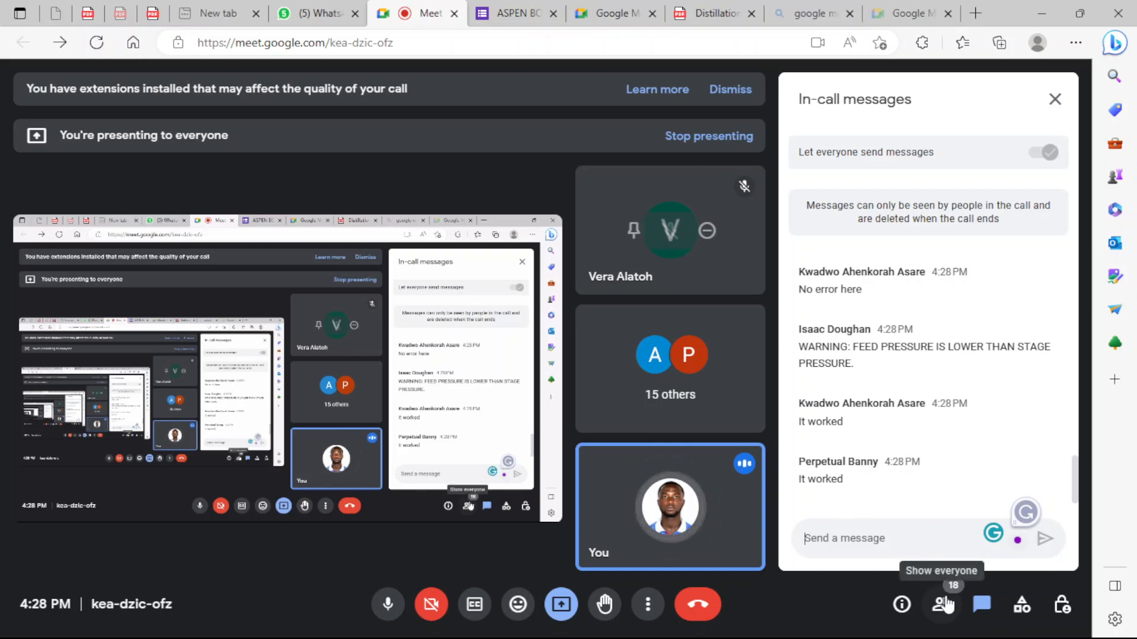
{"action": "scroll", "coordinate": [862, 414], "scroll_direction": "up", "scroll_amount": 5}
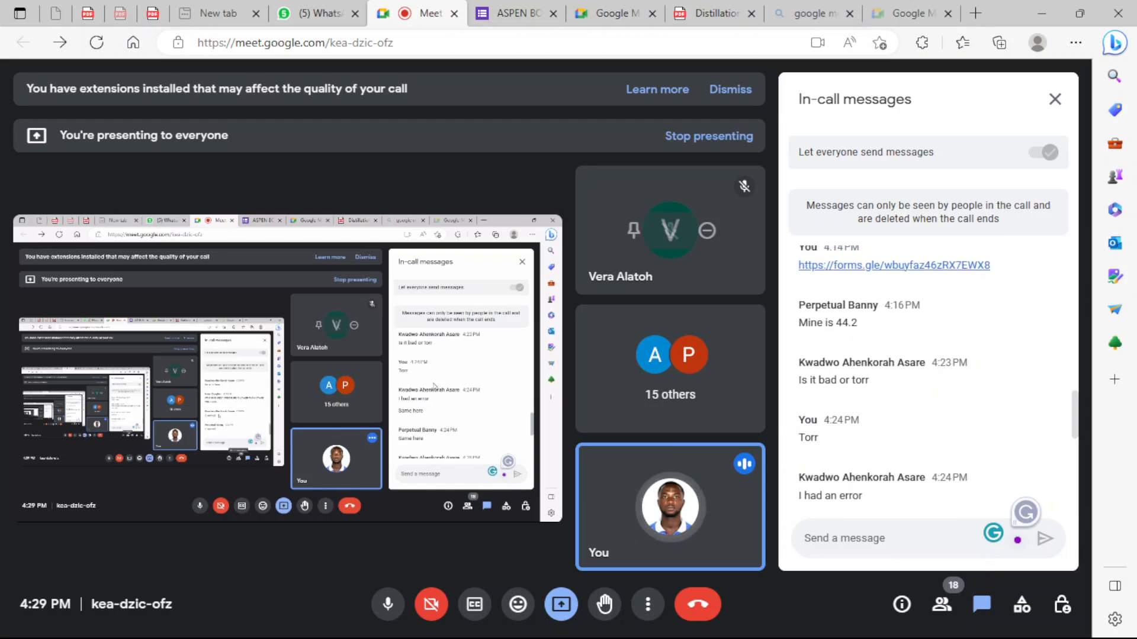
{"action": "mouse_move", "coordinate": [801, 637]}
{"action": "left_click", "coordinate": [758, 619]}
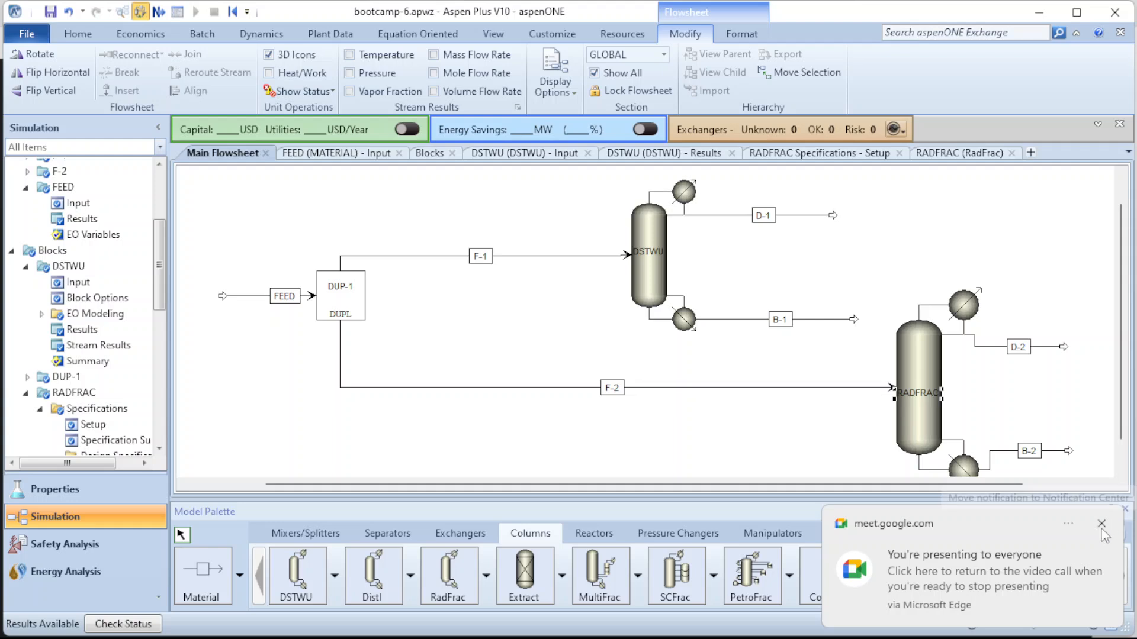
{"action": "left_click", "coordinate": [1102, 524]}
{"action": "left_click", "coordinate": [1017, 419]}
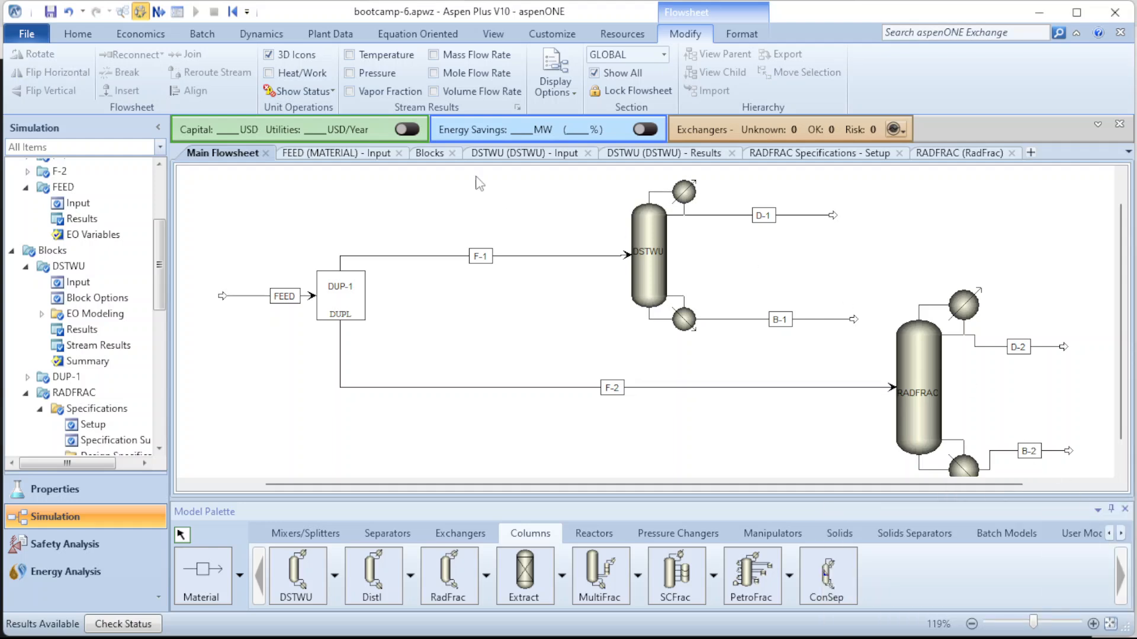
- Open the stream summary for the boundary streams
{"action": "left_click", "coordinate": [88, 30]}
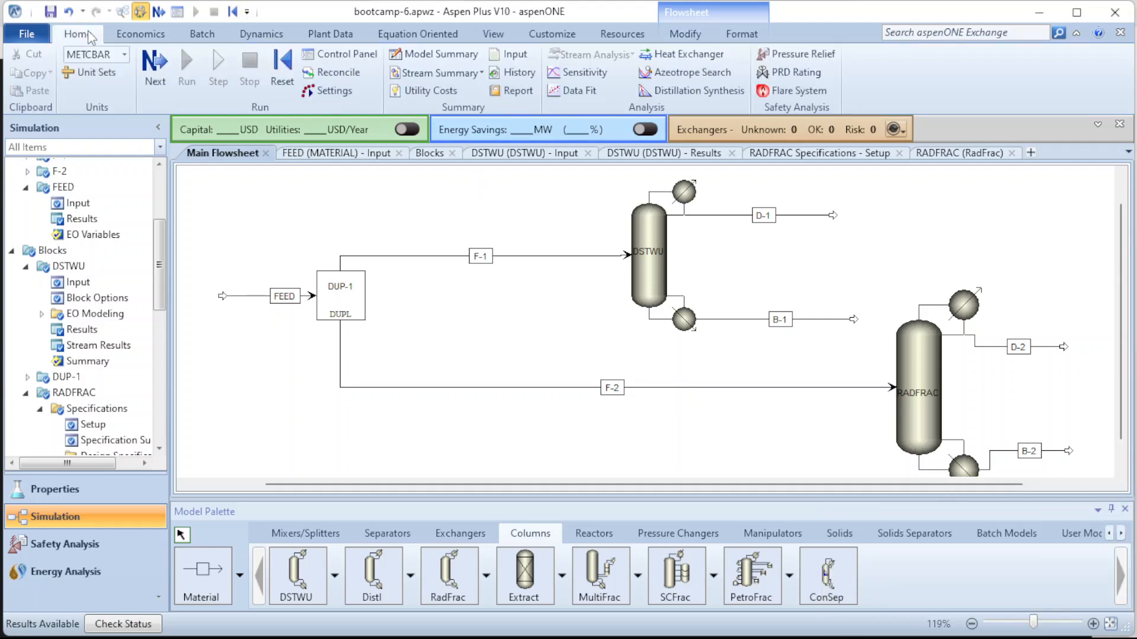
{"action": "left_click", "coordinate": [482, 72]}
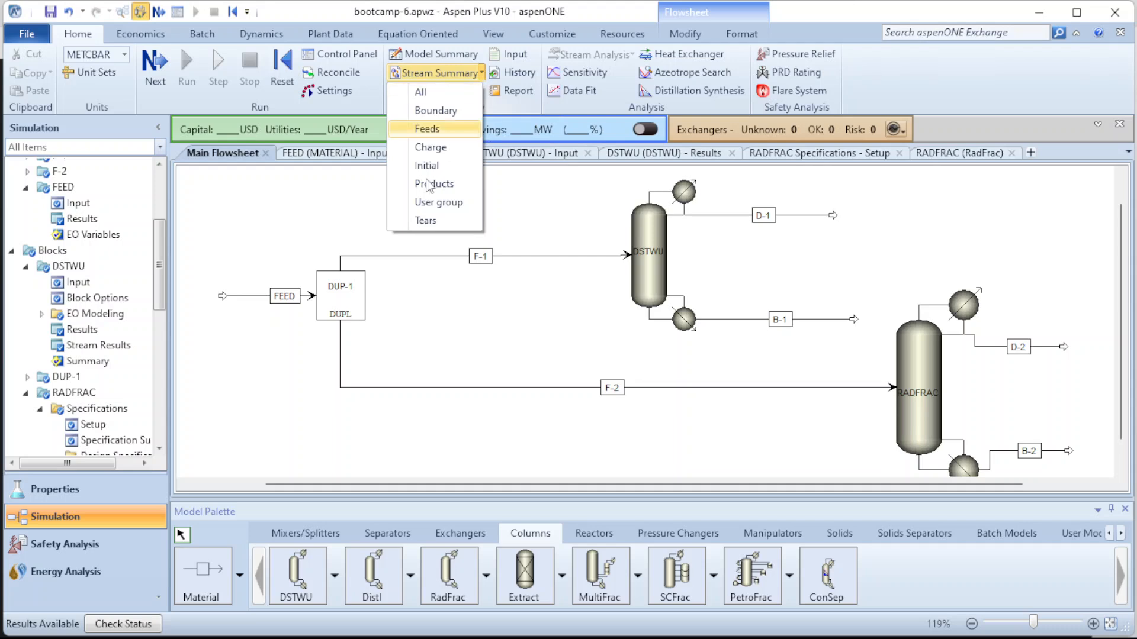
{"action": "left_click", "coordinate": [436, 111]}
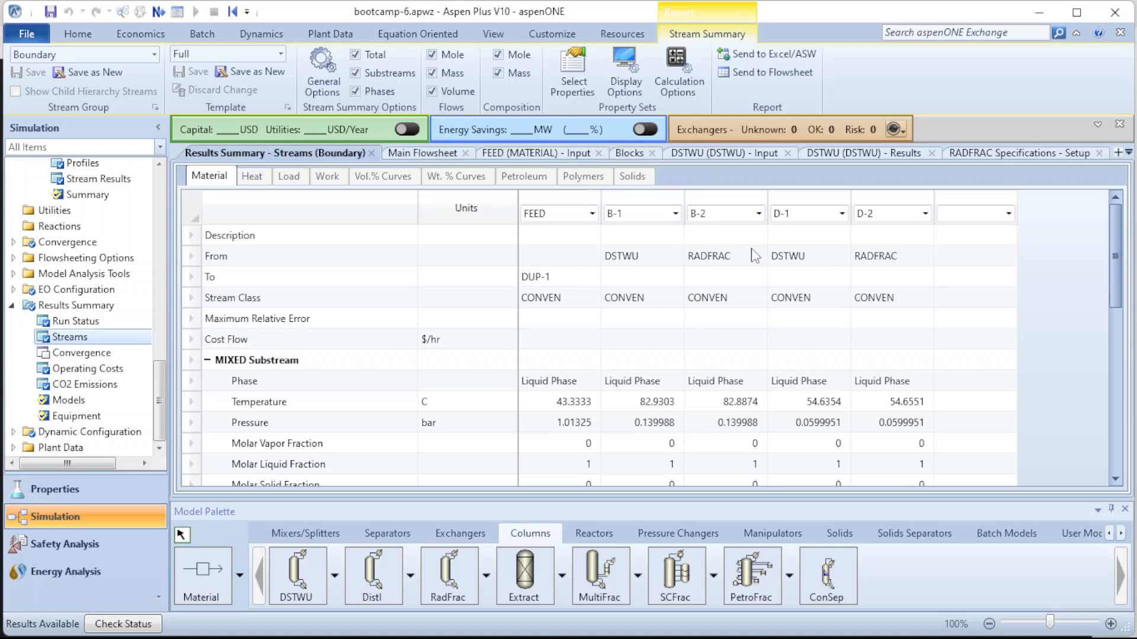
- Examine the component mass flows of the feed, bottoms and distillate streams, and collapse that group again
{"action": "scroll", "coordinate": [651, 419], "scroll_direction": "down", "scroll_amount": 5}
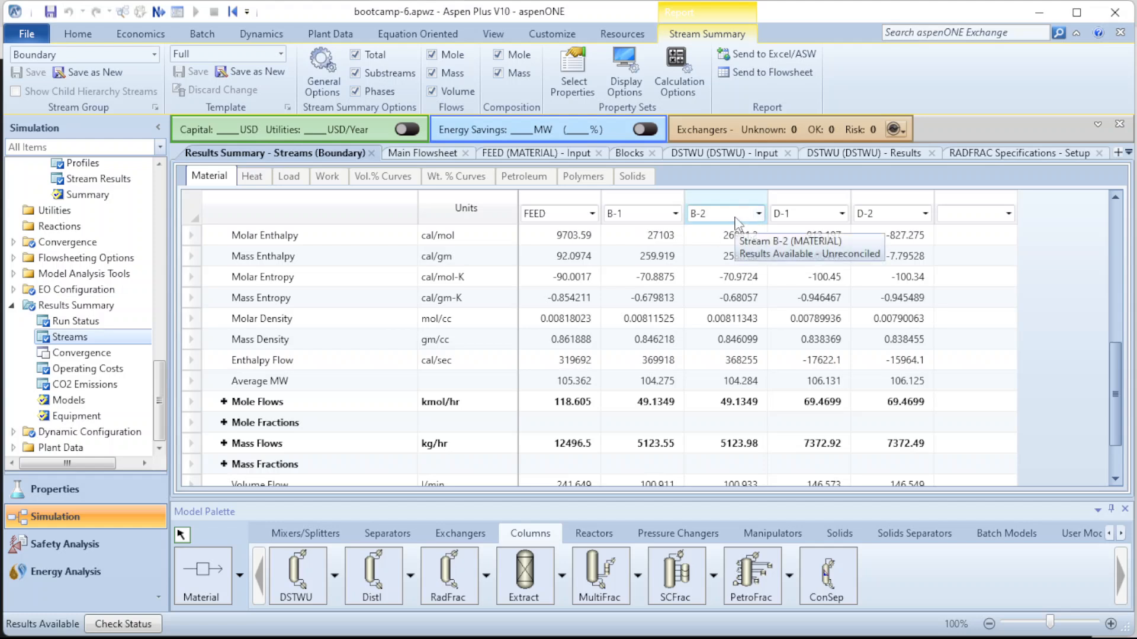
{"action": "left_click", "coordinate": [224, 443]}
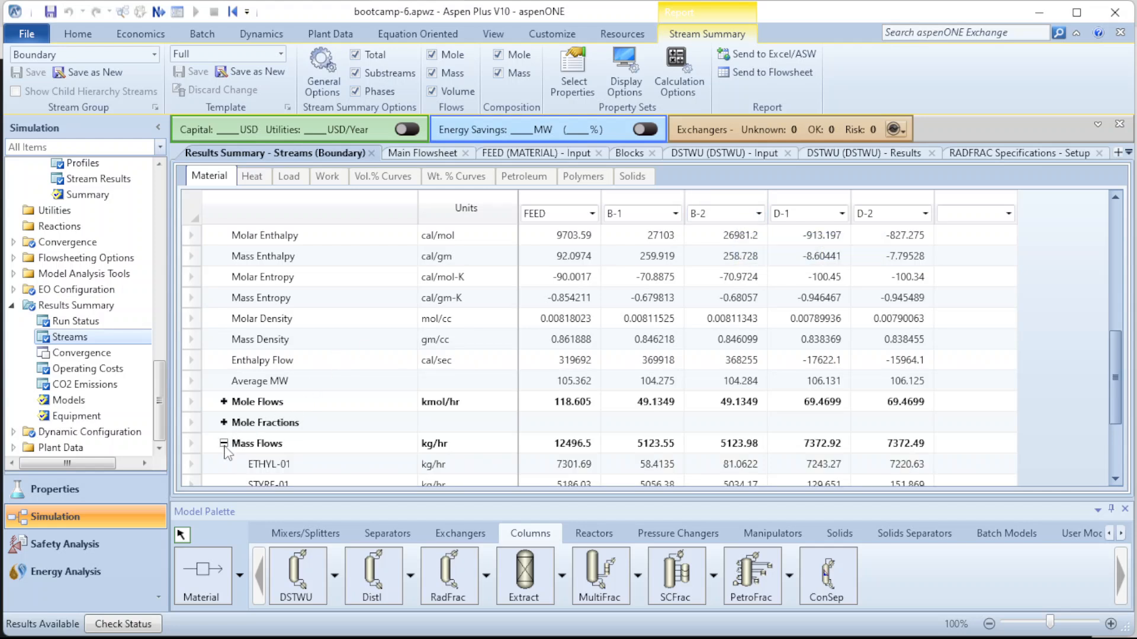
{"action": "scroll", "coordinate": [519, 457], "scroll_direction": "down", "scroll_amount": 4}
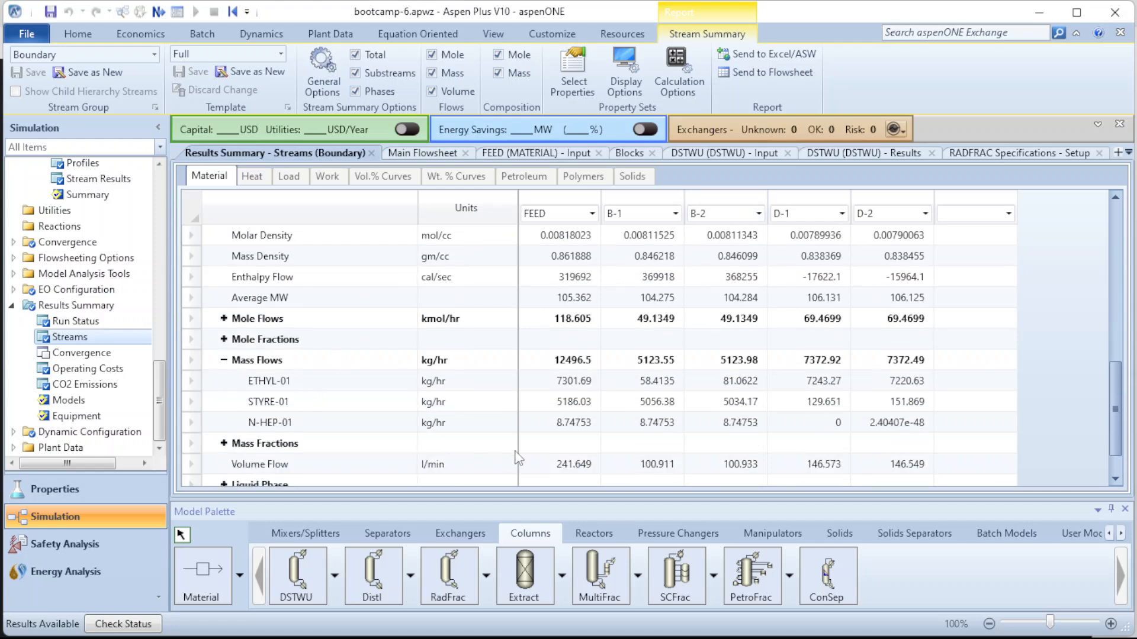
{"action": "left_click", "coordinate": [224, 360]}
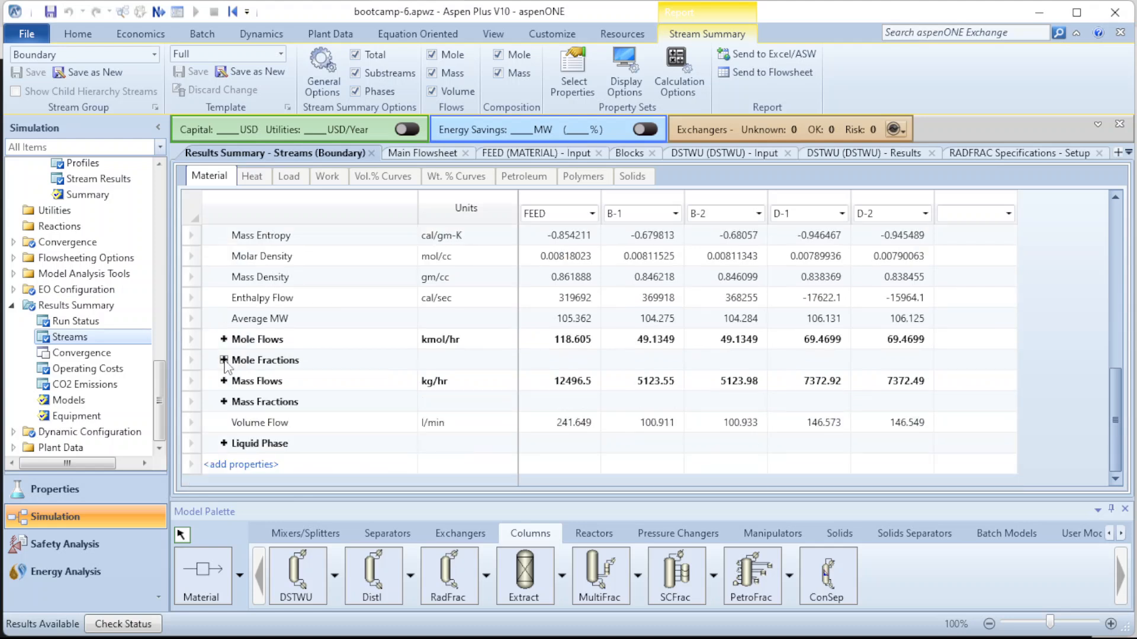
- Expand the mass fractions and compare the component purities of the DSTWU and RADFRAC products, selecting the STYRE-01 value for B-1
{"action": "left_click", "coordinate": [224, 402]}
{"action": "scroll", "coordinate": [491, 387], "scroll_direction": "down", "scroll_amount": 3}
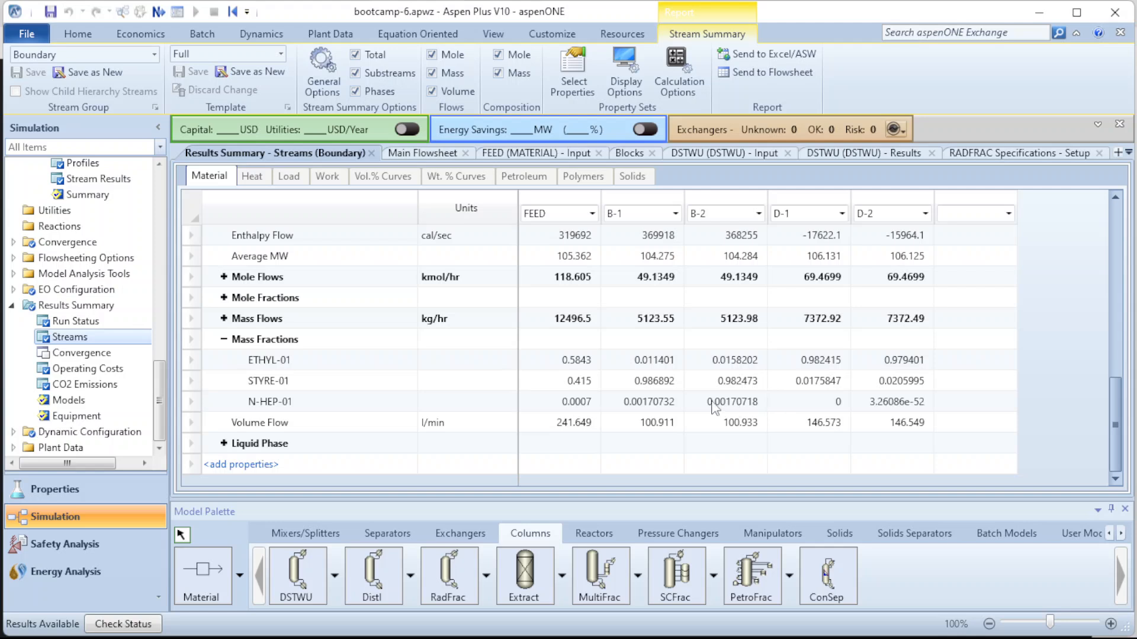
{"action": "left_click", "coordinate": [655, 388]}
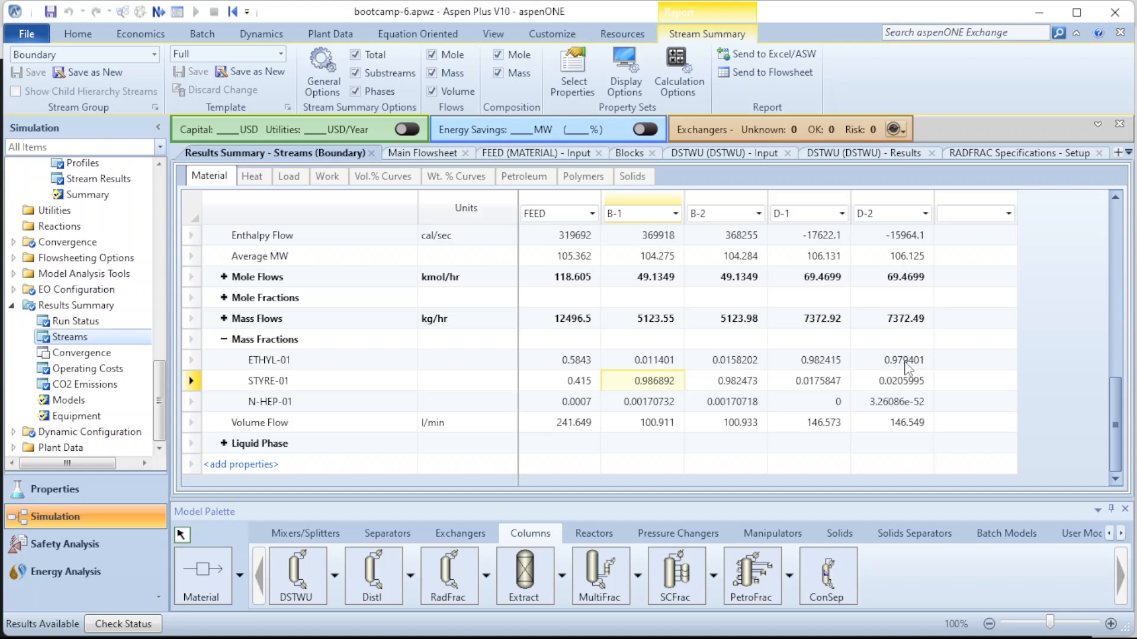
- Examine the component mole fractions of the feed and product streams, and collapse both the mole and mass fraction groups
{"action": "left_click", "coordinate": [224, 297]}
{"action": "left_click", "coordinate": [223, 298]}
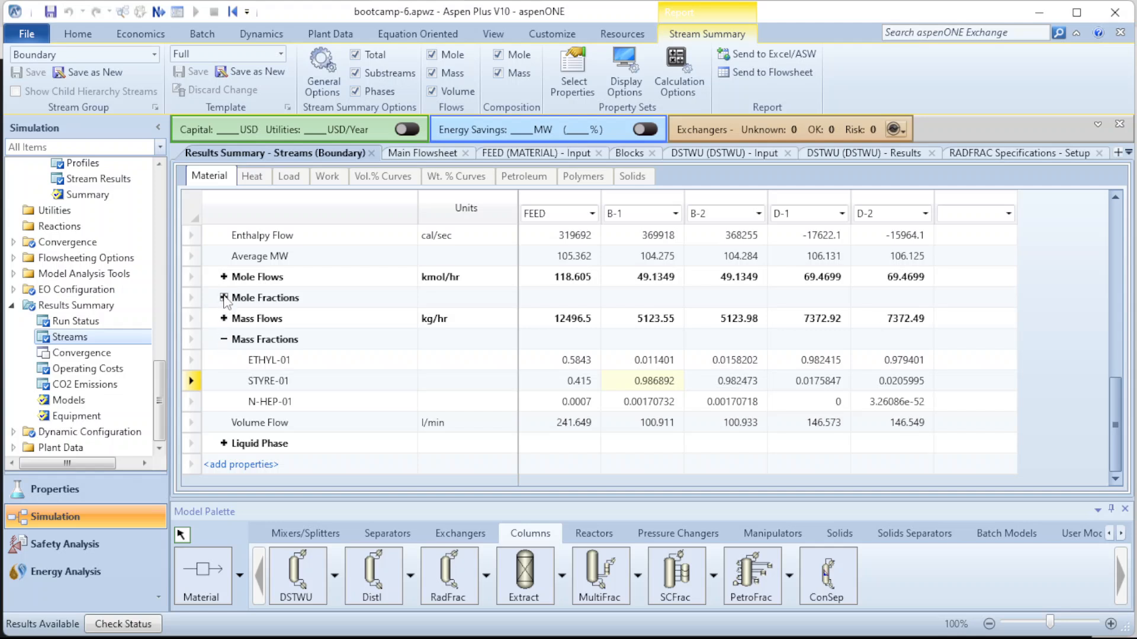
{"action": "left_click", "coordinate": [224, 298]}
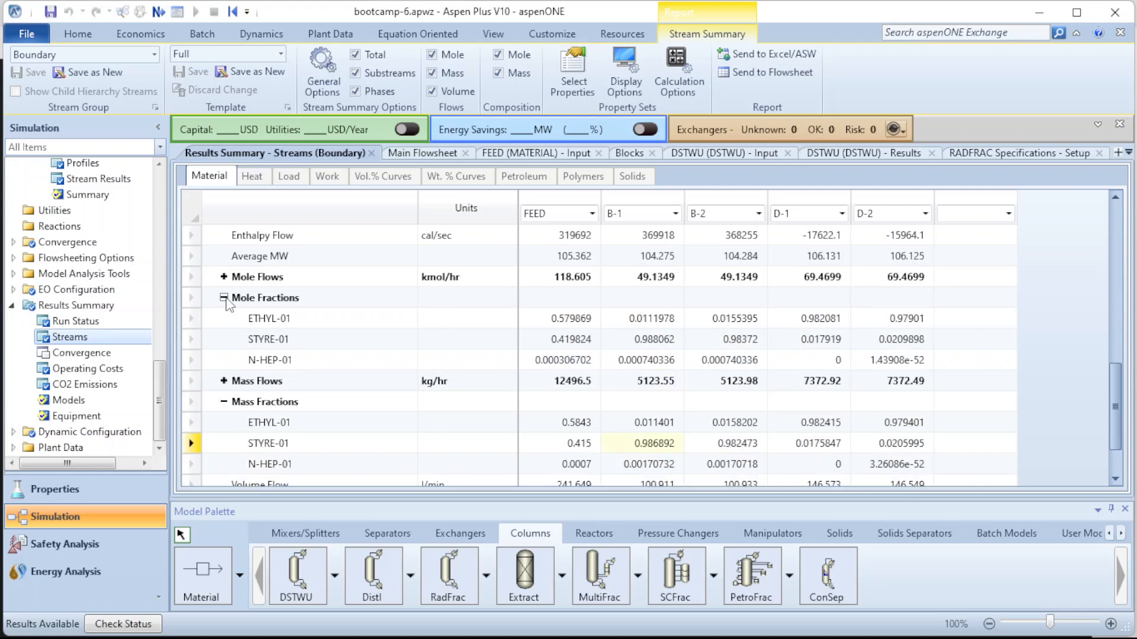
{"action": "left_click", "coordinate": [224, 298]}
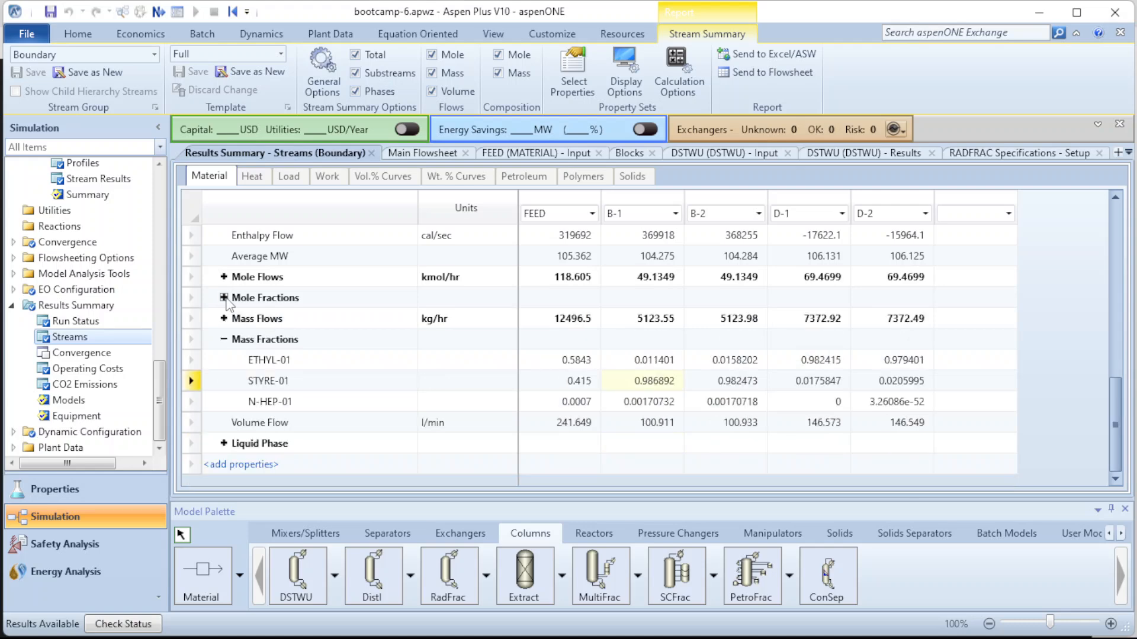
{"action": "left_click", "coordinate": [224, 339]}
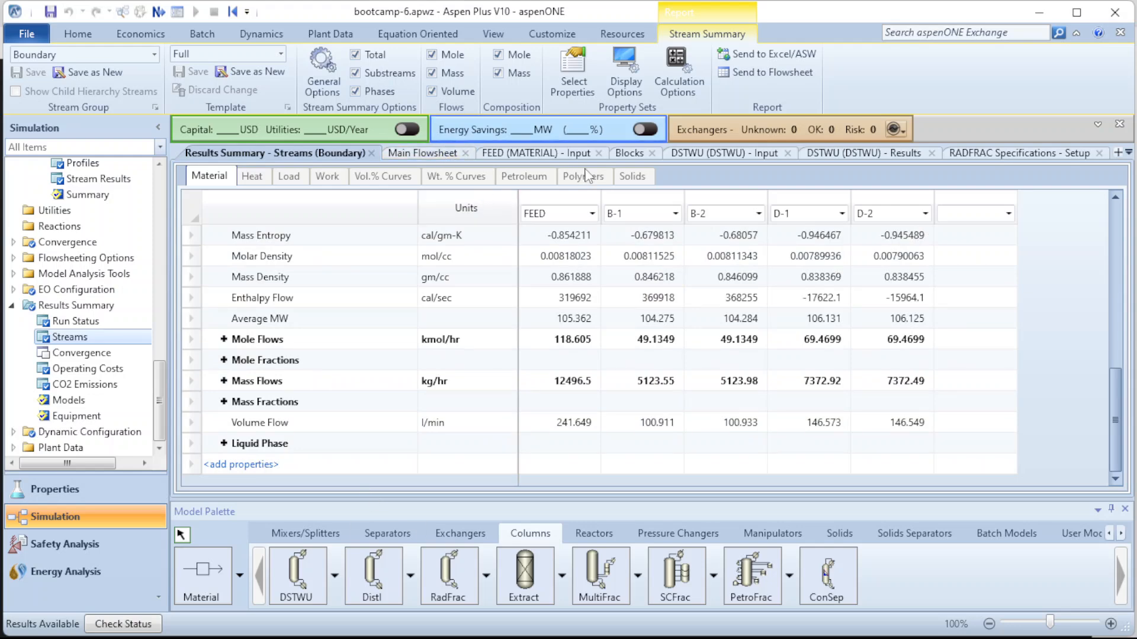
- Set the RADFRAC column's F-2 feed stage to 20 and rerun the simulation
{"action": "left_click", "coordinate": [440, 153]}
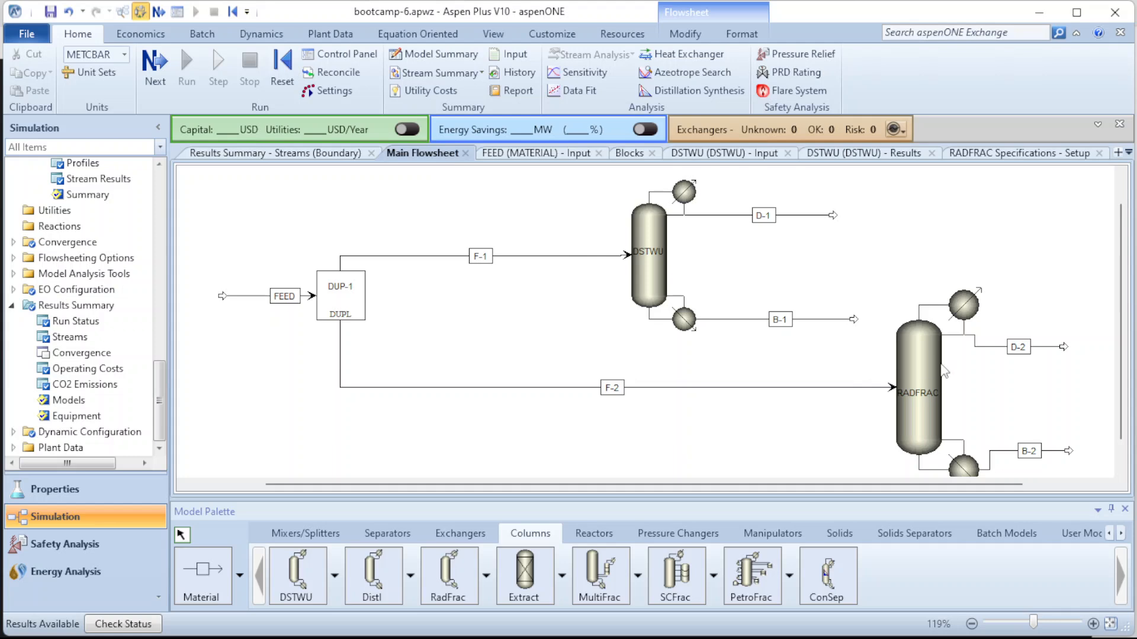
{"action": "double_click", "coordinate": [923, 364]}
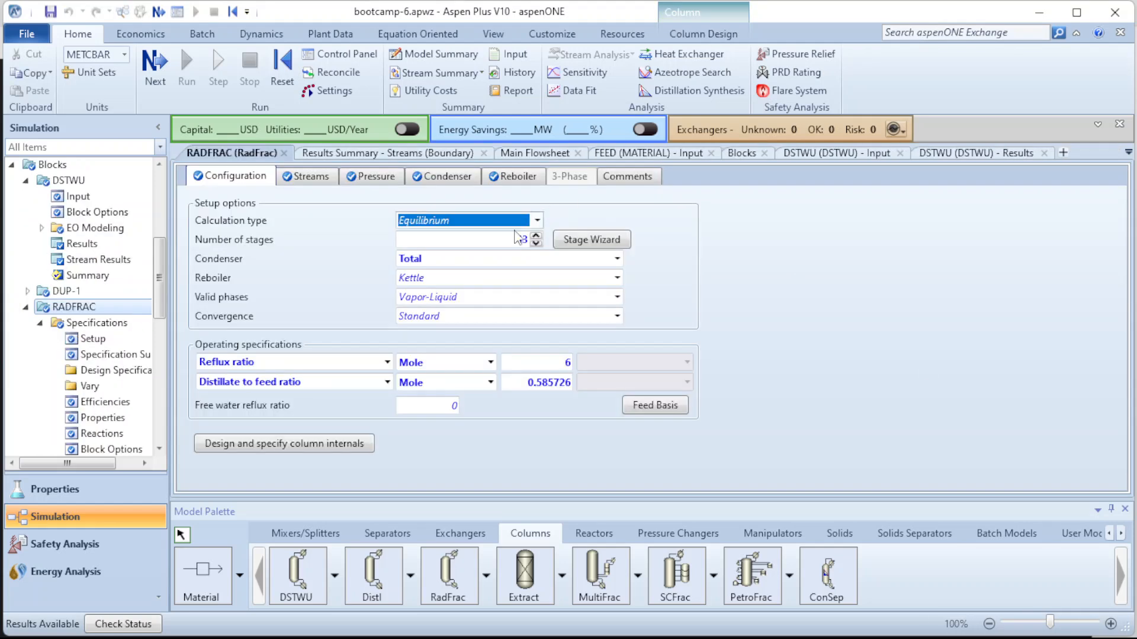
{"action": "left_click", "coordinate": [306, 177]}
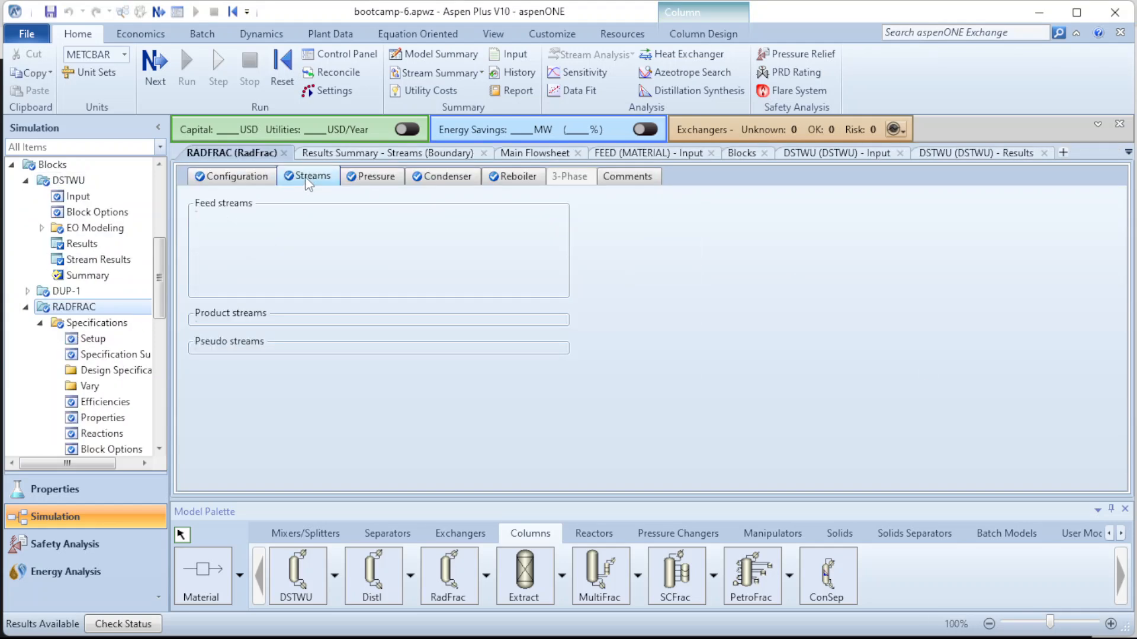
{"action": "left_click", "coordinate": [355, 235]}
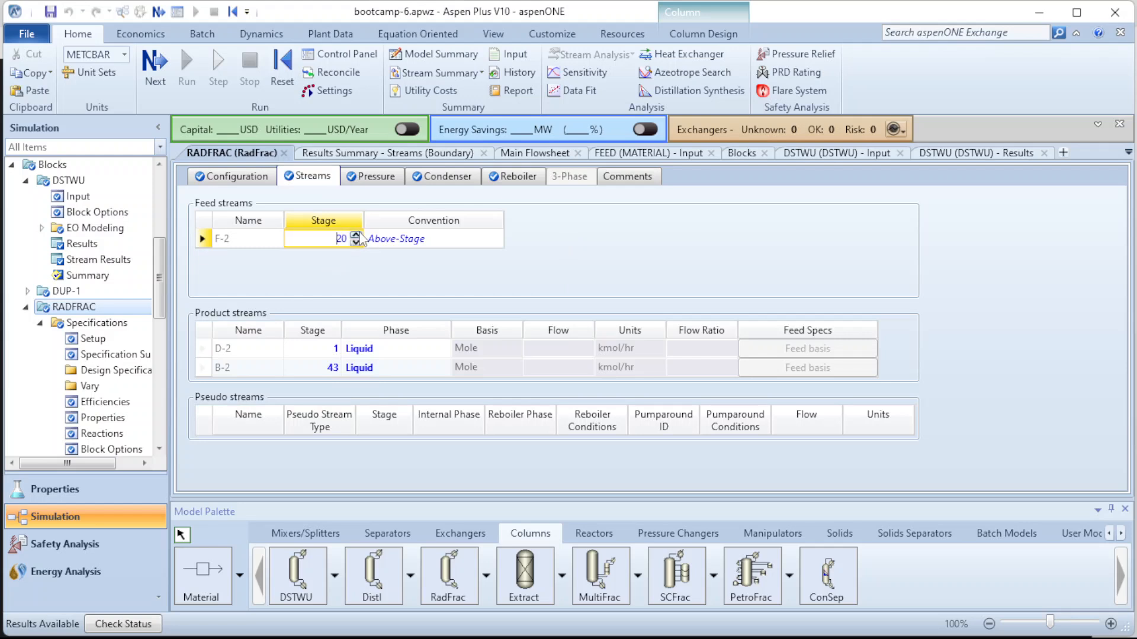
{"action": "left_click", "coordinate": [697, 260]}
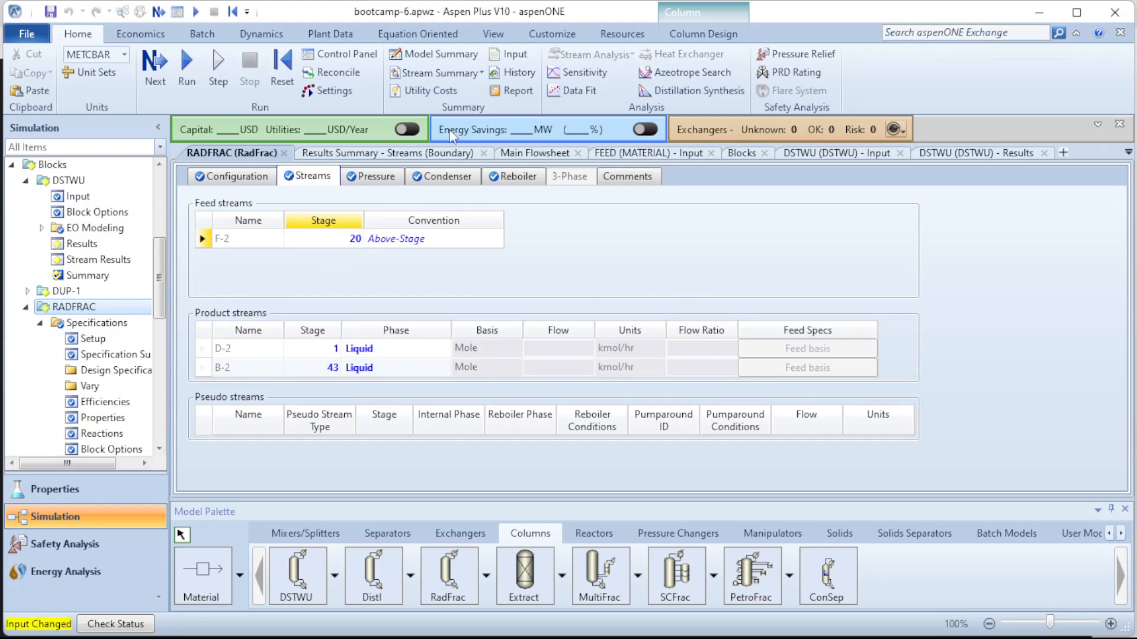
{"action": "left_click", "coordinate": [189, 62]}
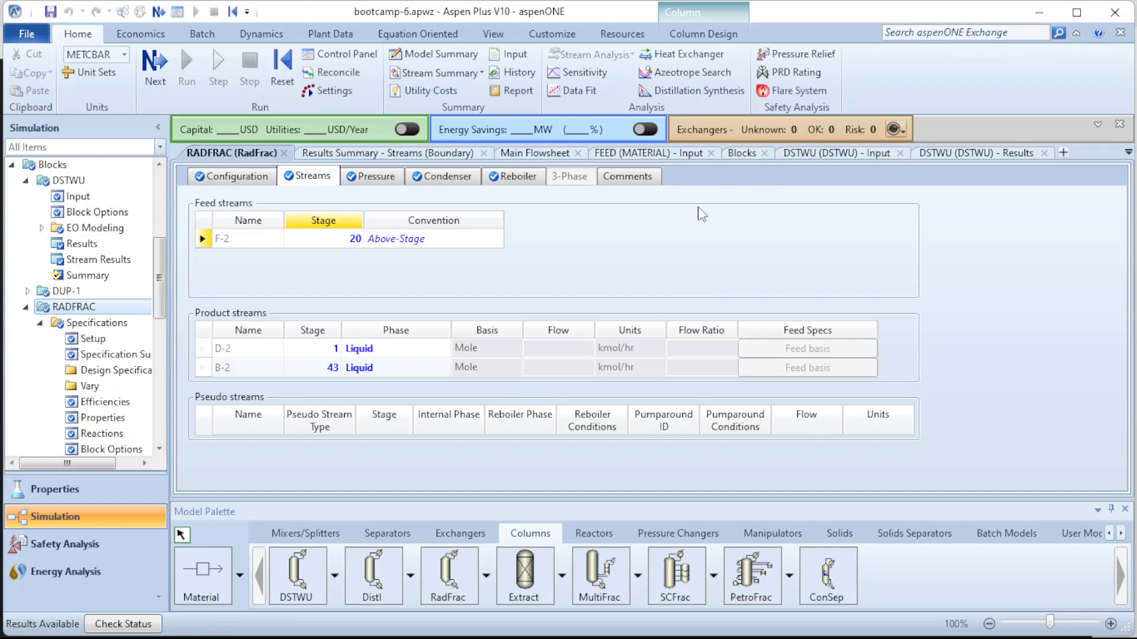
- Compare the rerun DSTWU and RADFRAC product streams by mass fractions and component mass flows, collapsing both groups again
{"action": "left_click", "coordinate": [409, 156]}
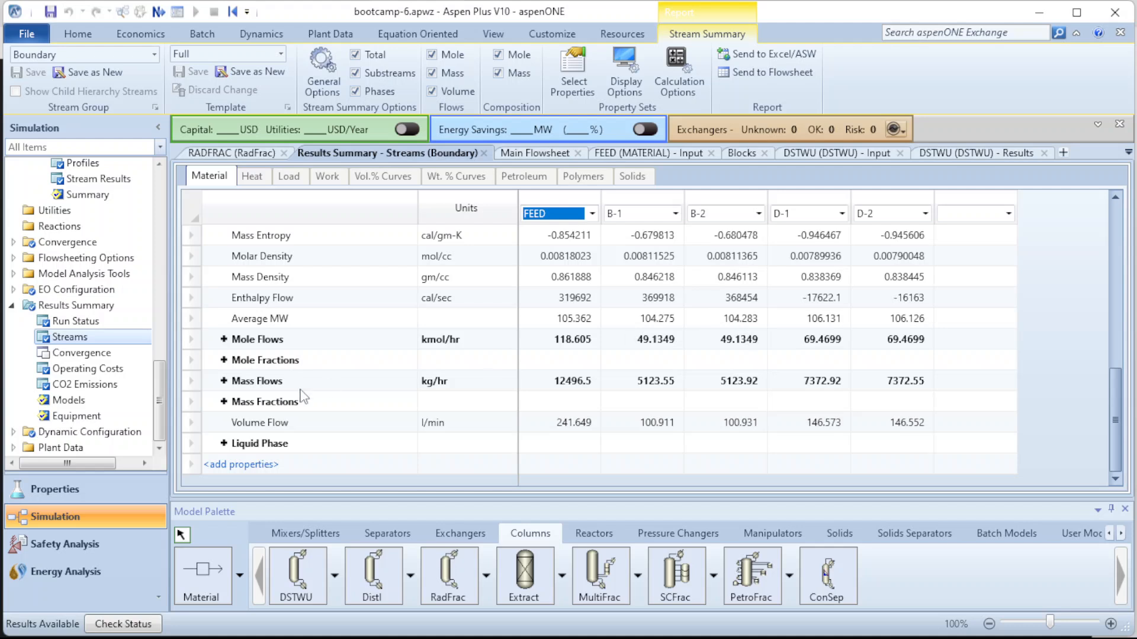
{"action": "left_click", "coordinate": [224, 381]}
{"action": "left_click", "coordinate": [223, 381]}
{"action": "left_click", "coordinate": [224, 401]}
{"action": "scroll", "coordinate": [513, 394], "scroll_direction": "down", "scroll_amount": 1}
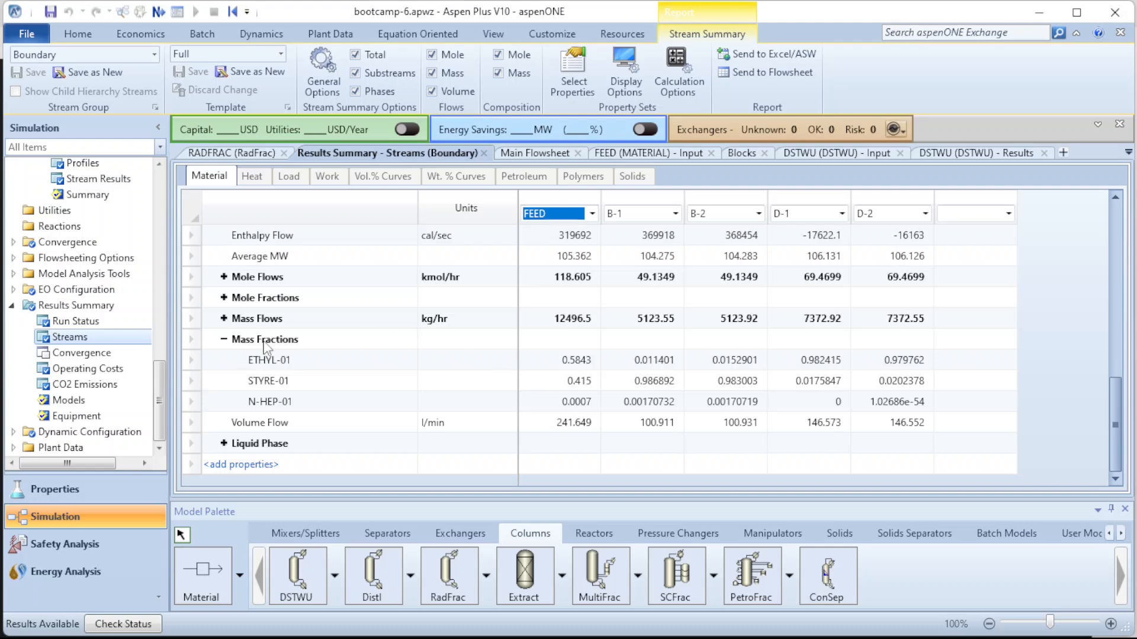
{"action": "left_click", "coordinate": [224, 339]}
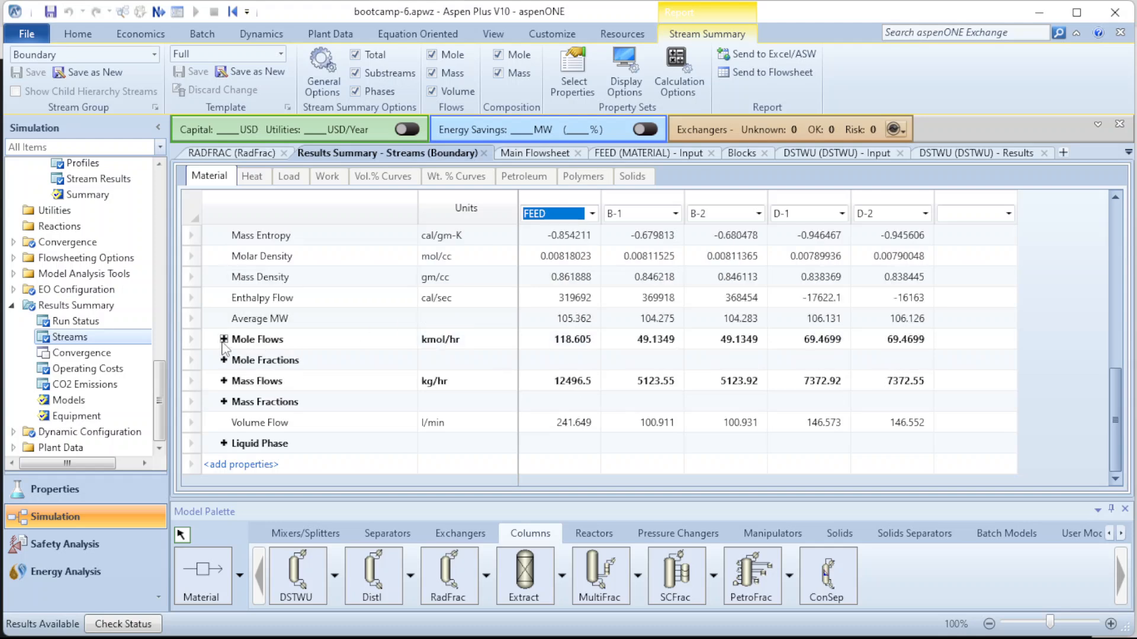
{"action": "left_click", "coordinate": [224, 381]}
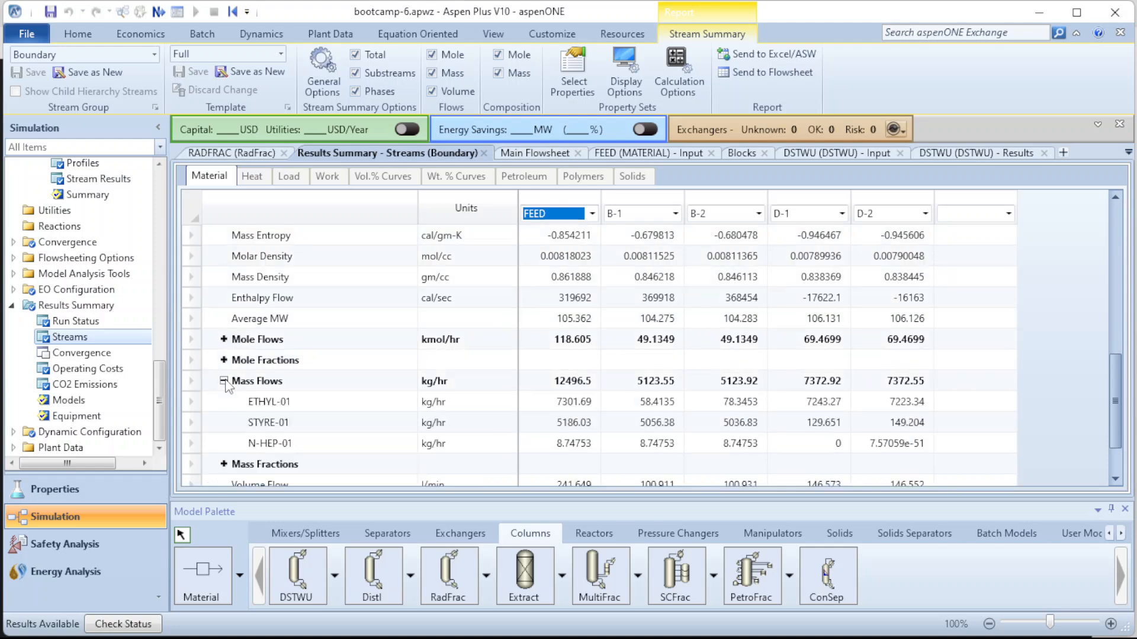
{"action": "left_click", "coordinate": [223, 382]}
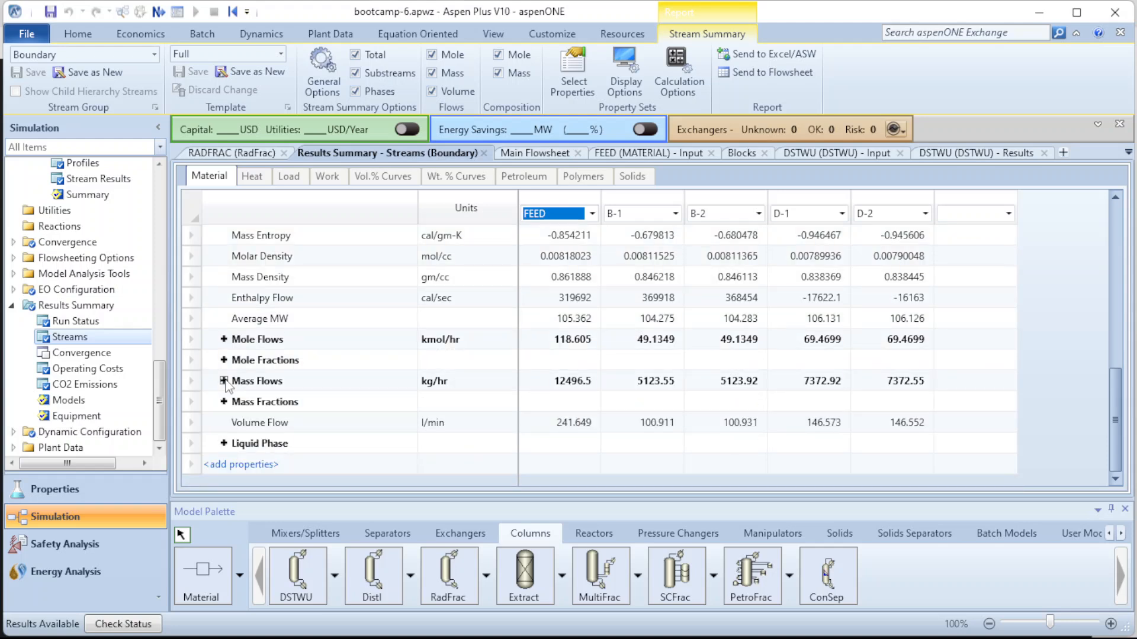
- Open the RADFRAC block results from the flowsheet and review the condenser and reboiler performance values
{"action": "left_click", "coordinate": [544, 155]}
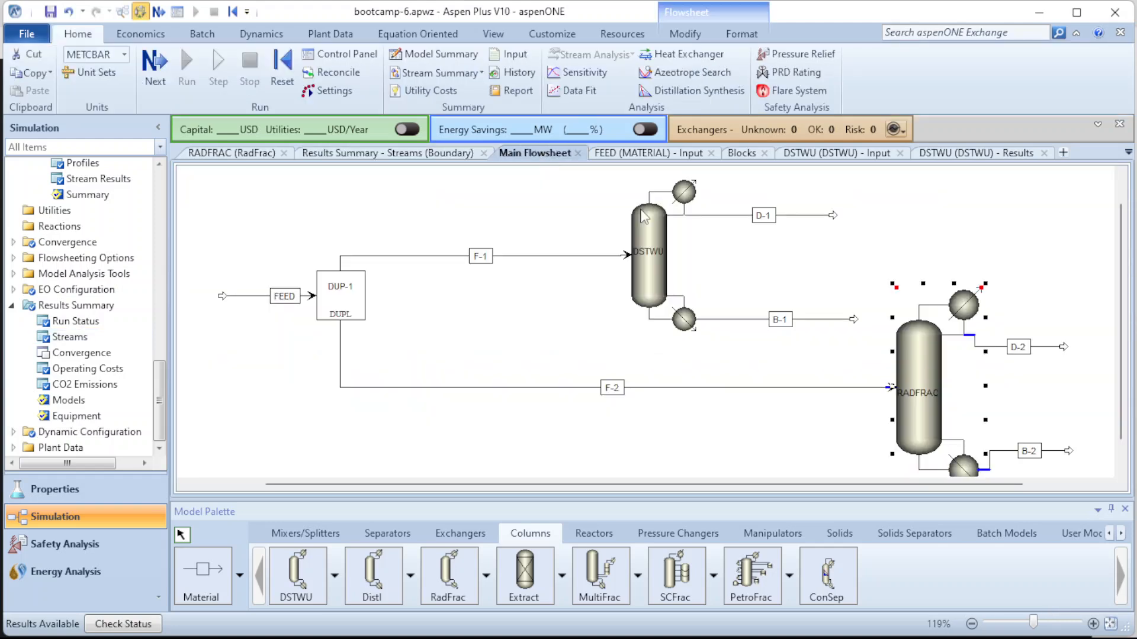
{"action": "right_click", "coordinate": [919, 364]}
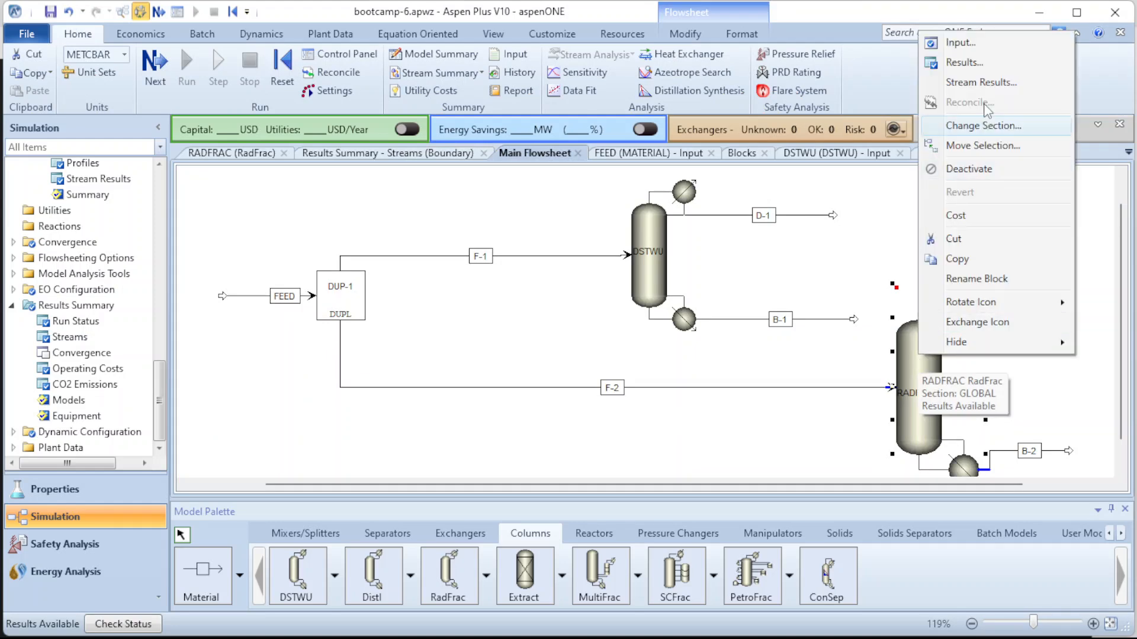
{"action": "left_click", "coordinate": [964, 67]}
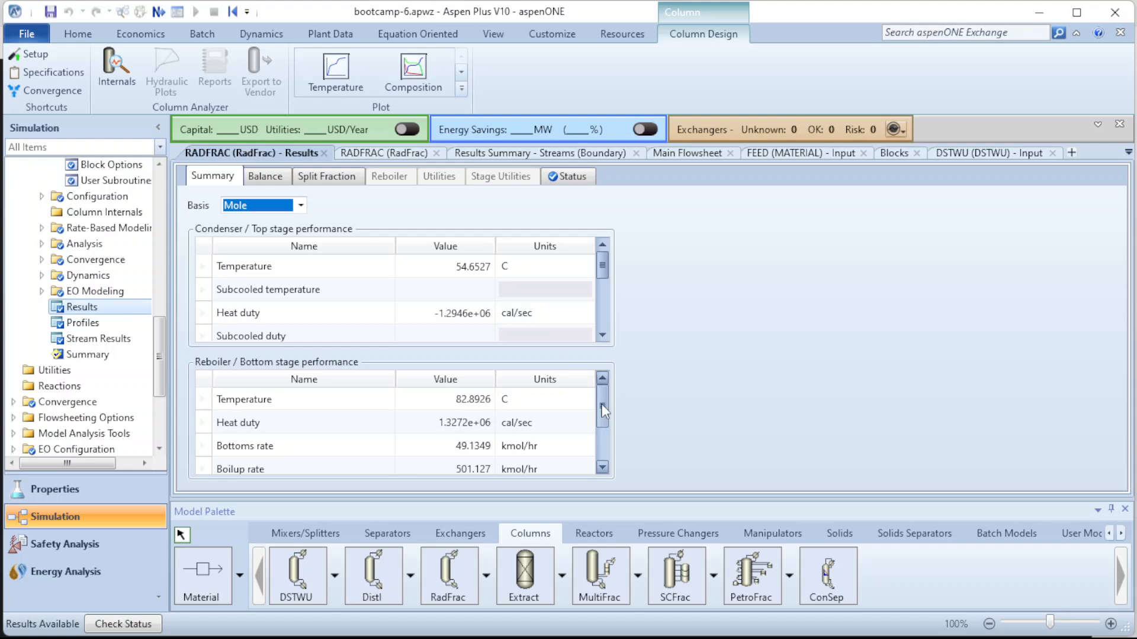
{"action": "left_click_drag", "start_coordinate": [603, 410], "coordinate": [604, 445]}
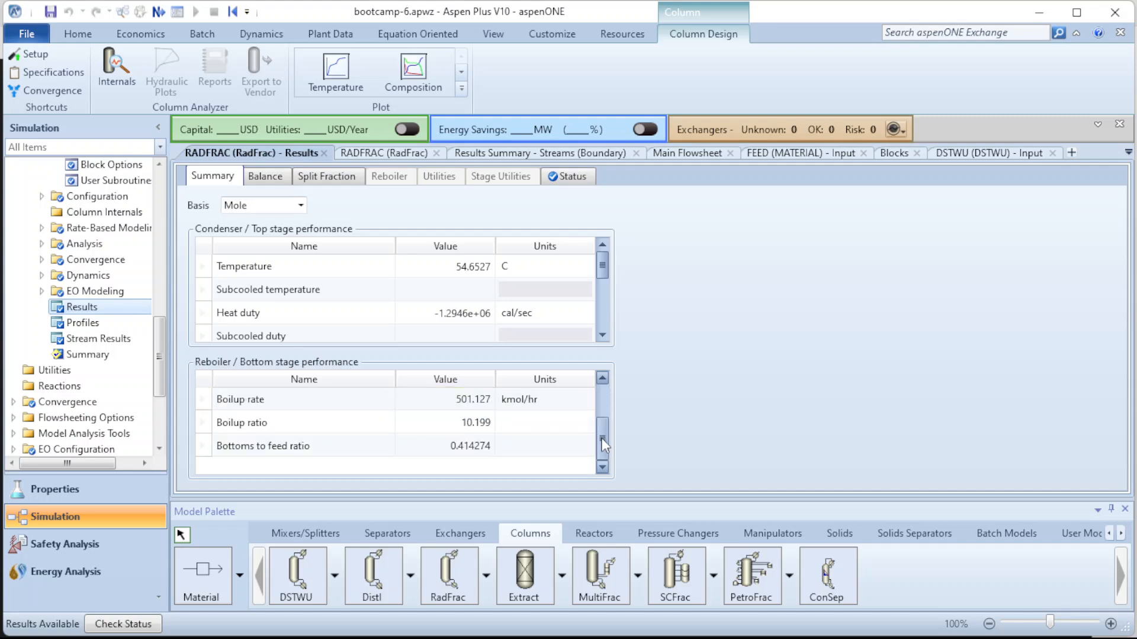
{"action": "left_click_drag", "start_coordinate": [604, 445], "coordinate": [604, 374]}
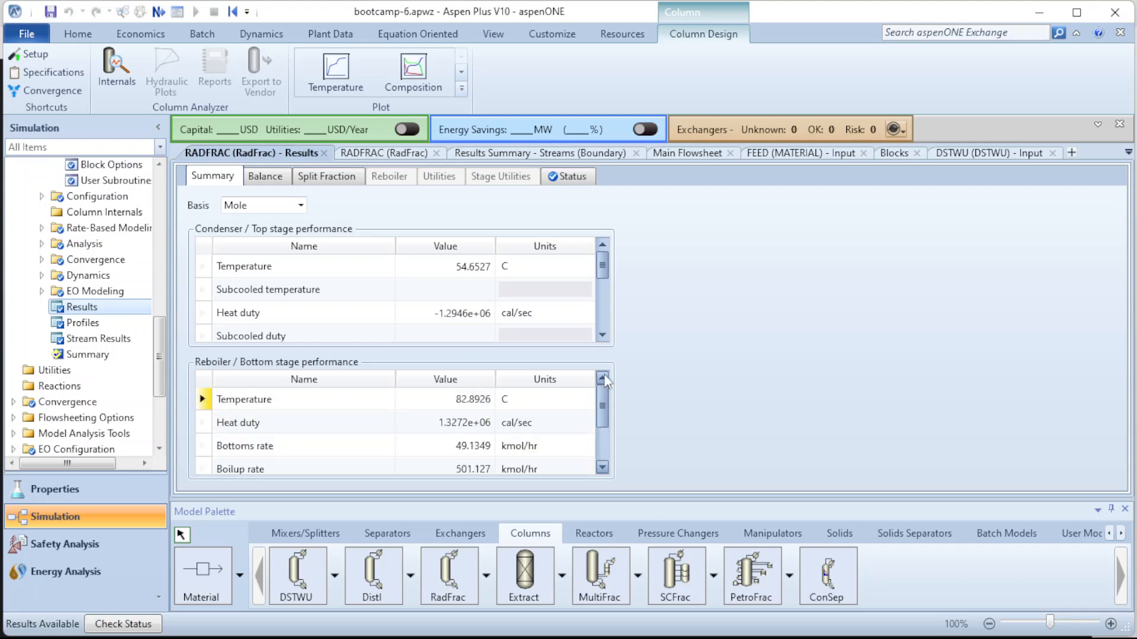
- Review the RADFRAC component split fractions and the overall mole, mass and enthalpy balance, and return to the results summary
{"action": "left_click", "coordinate": [320, 178]}
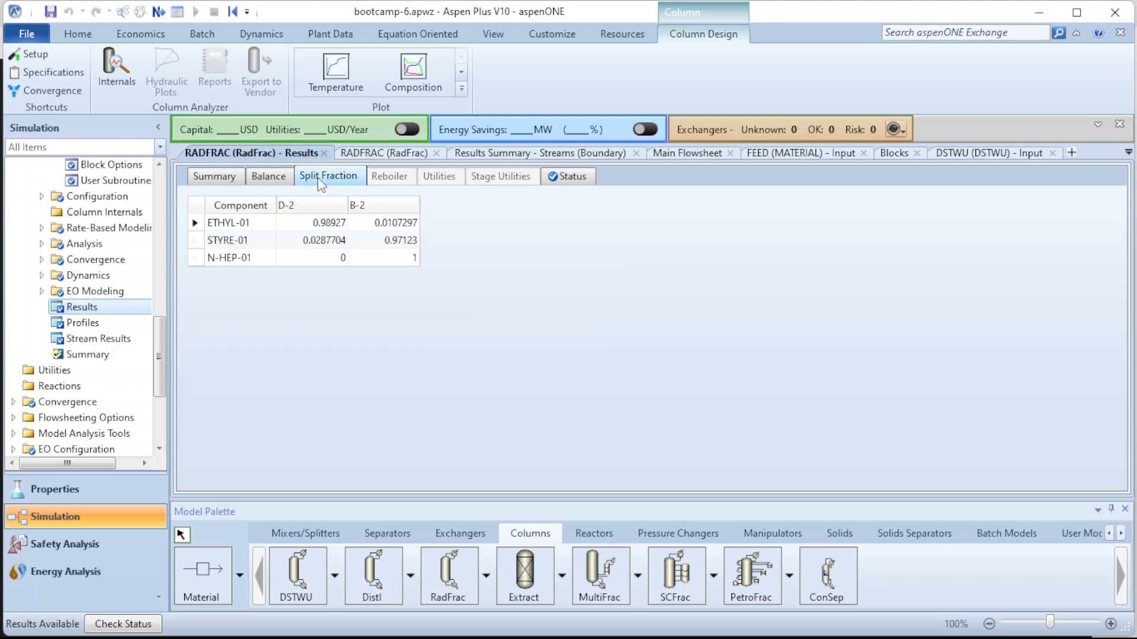
{"action": "left_click", "coordinate": [275, 180]}
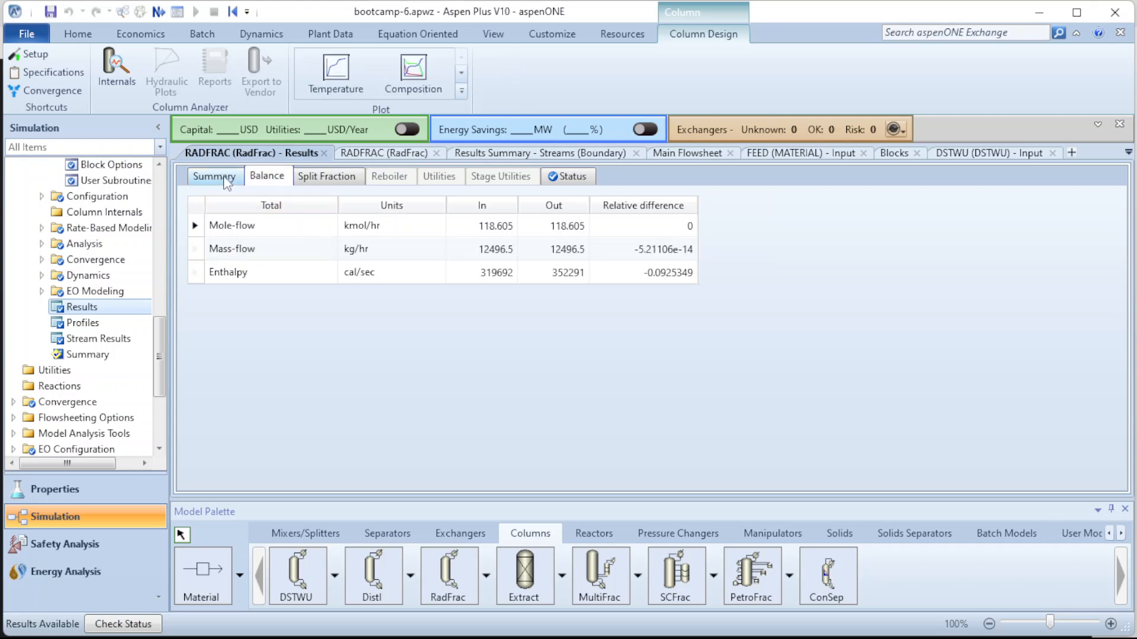
{"action": "left_click", "coordinate": [227, 179]}
- Open the RADFRAC stage profiles and examine temperature, pressure and flow values down the column
{"action": "left_click", "coordinate": [88, 324]}
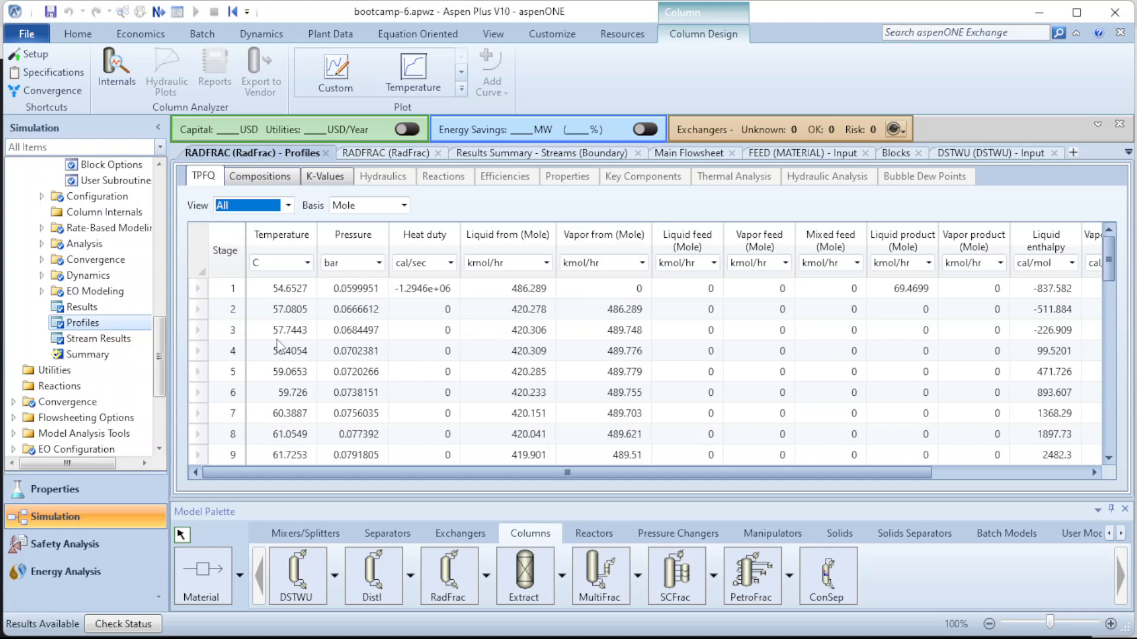
{"action": "scroll", "coordinate": [431, 382], "scroll_direction": "down", "scroll_amount": 4}
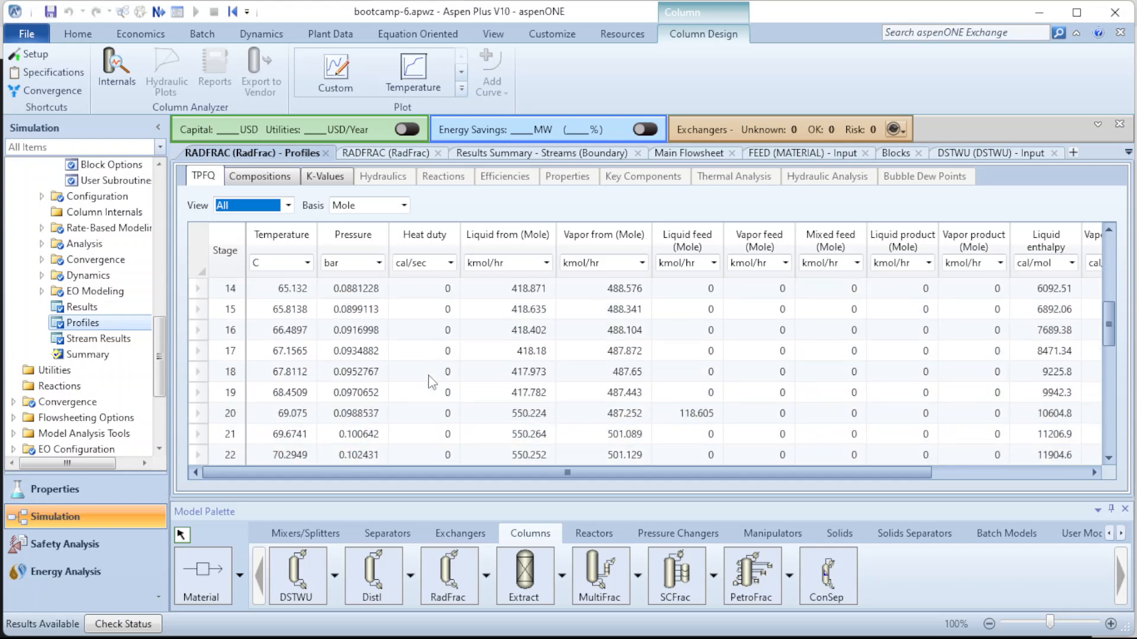
{"action": "scroll", "coordinate": [430, 382], "scroll_direction": "down", "scroll_amount": 2}
{"action": "scroll", "coordinate": [431, 382], "scroll_direction": "up", "scroll_amount": 6}
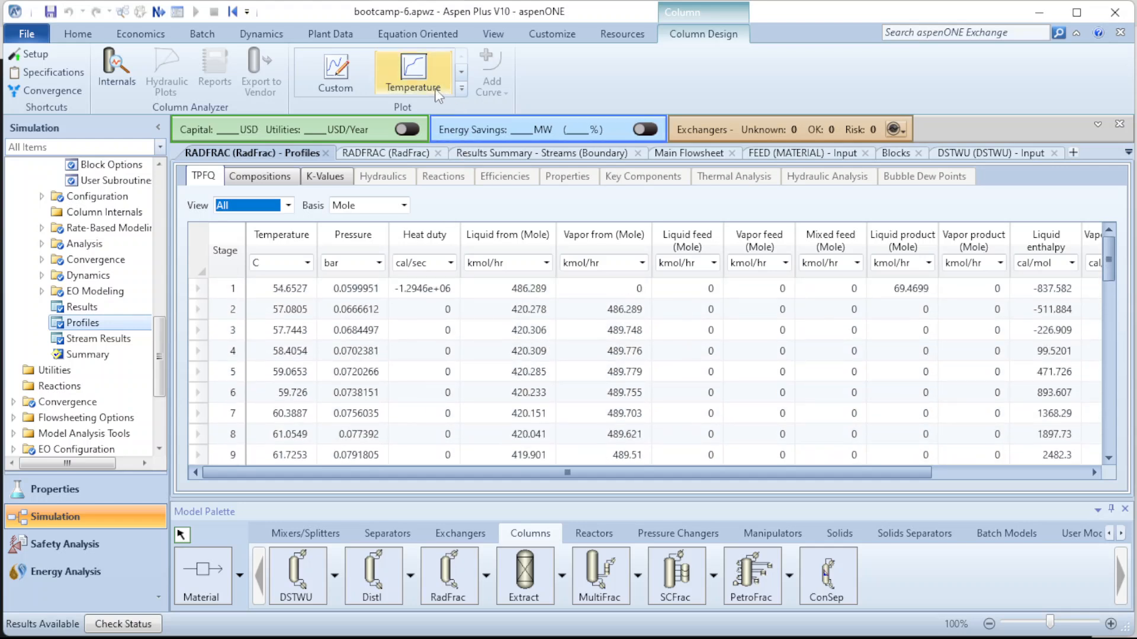
- Plot the RADFRAC liquid composition profiles on a mole basis for all components and inspect where the ETHYL-01 and STYRE-01 curves cross
{"action": "left_click", "coordinate": [461, 89]}
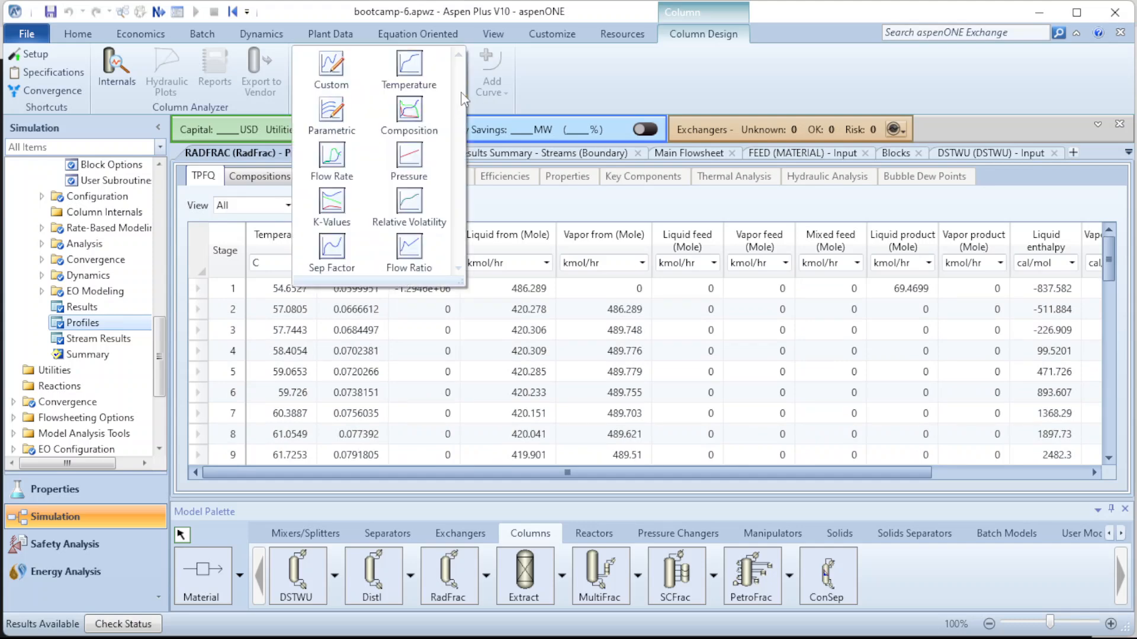
{"action": "left_click", "coordinate": [415, 131]}
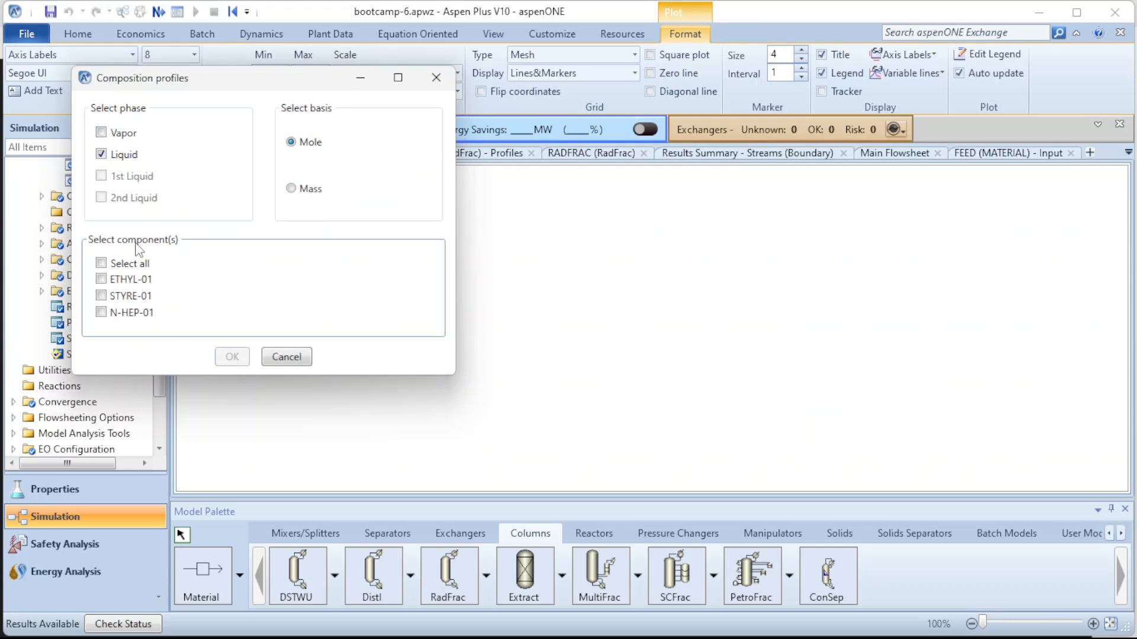
{"action": "left_click", "coordinate": [100, 263]}
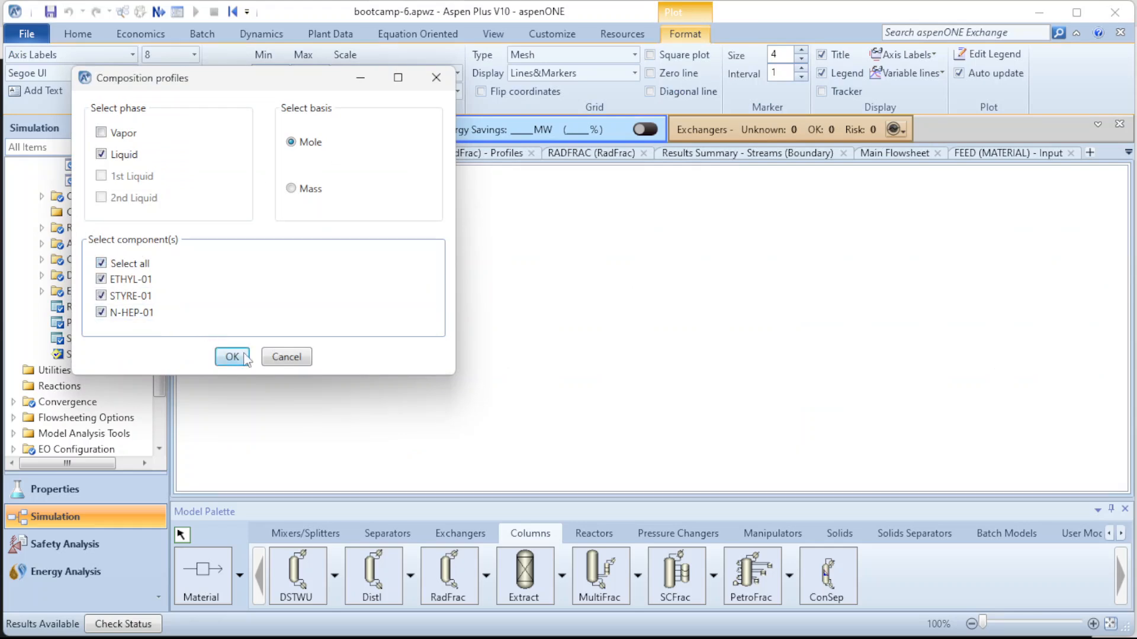
{"action": "left_click", "coordinate": [247, 357]}
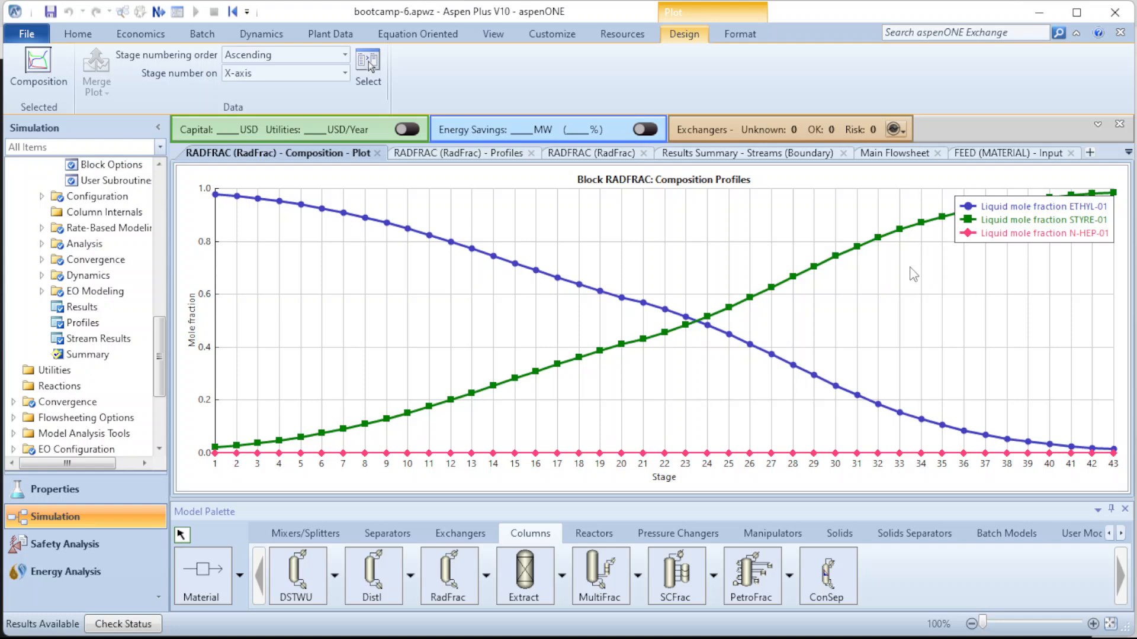
{"action": "left_click", "coordinate": [700, 325]}
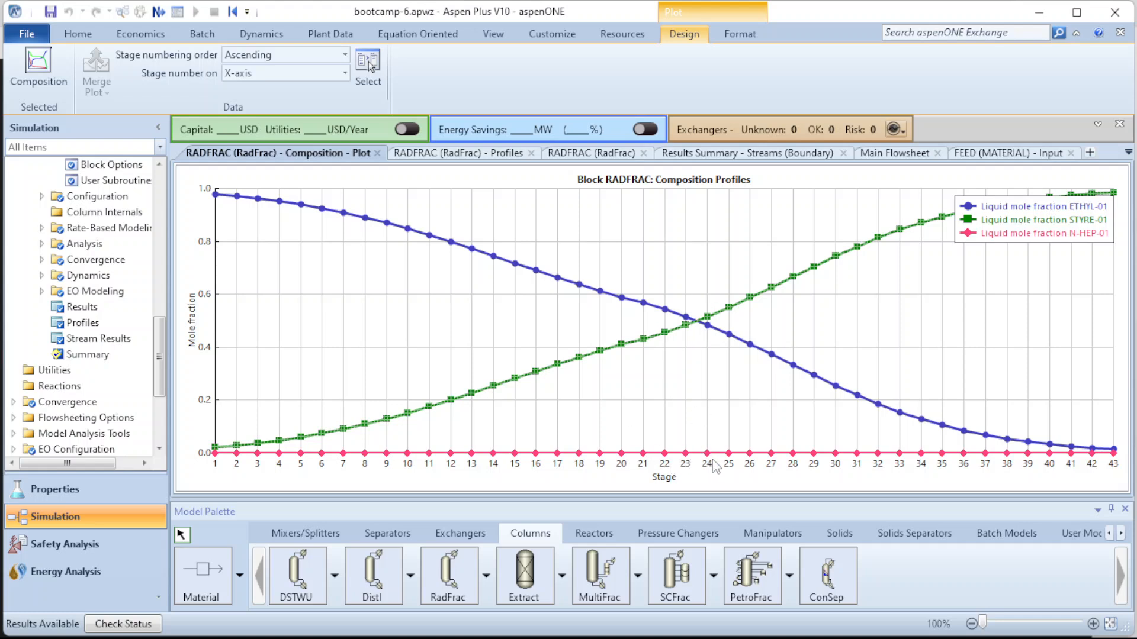
{"action": "left_click", "coordinate": [716, 249]}
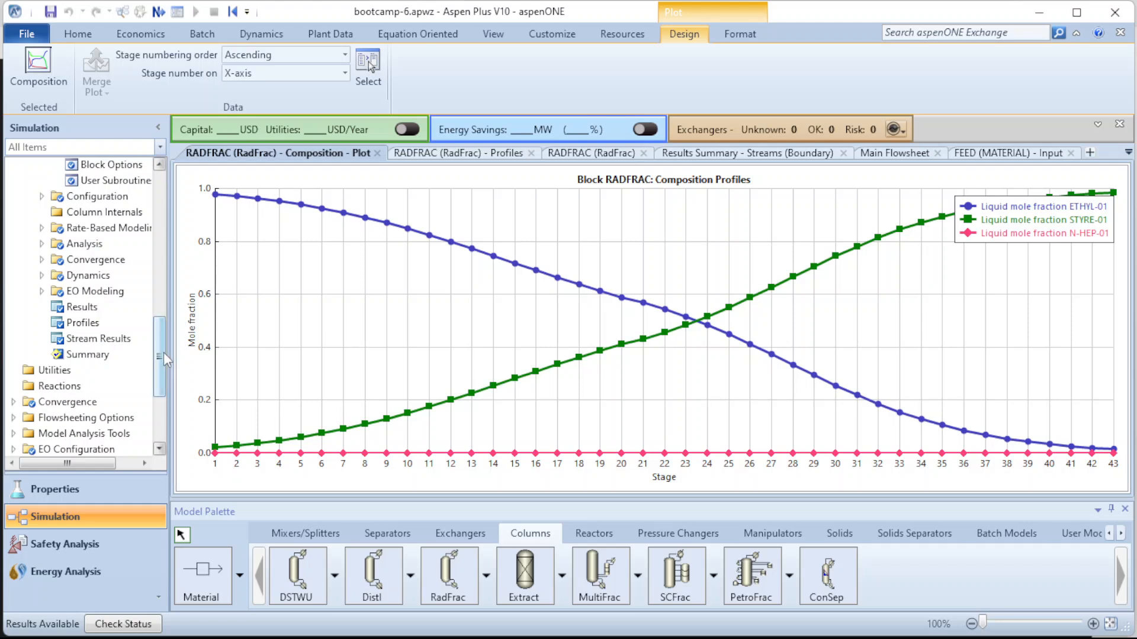
- From the RADFRAC setup, start the column internals design and generate the missing hydraulic data
{"action": "left_click_drag", "start_coordinate": [163, 353], "coordinate": [163, 307]}
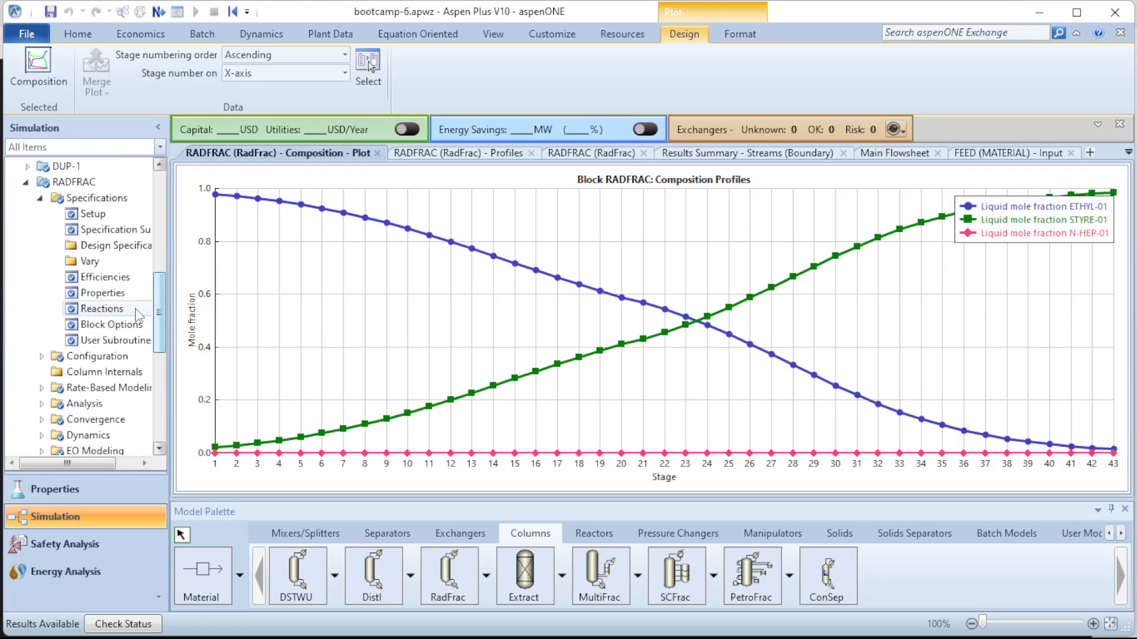
{"action": "double_click", "coordinate": [88, 214]}
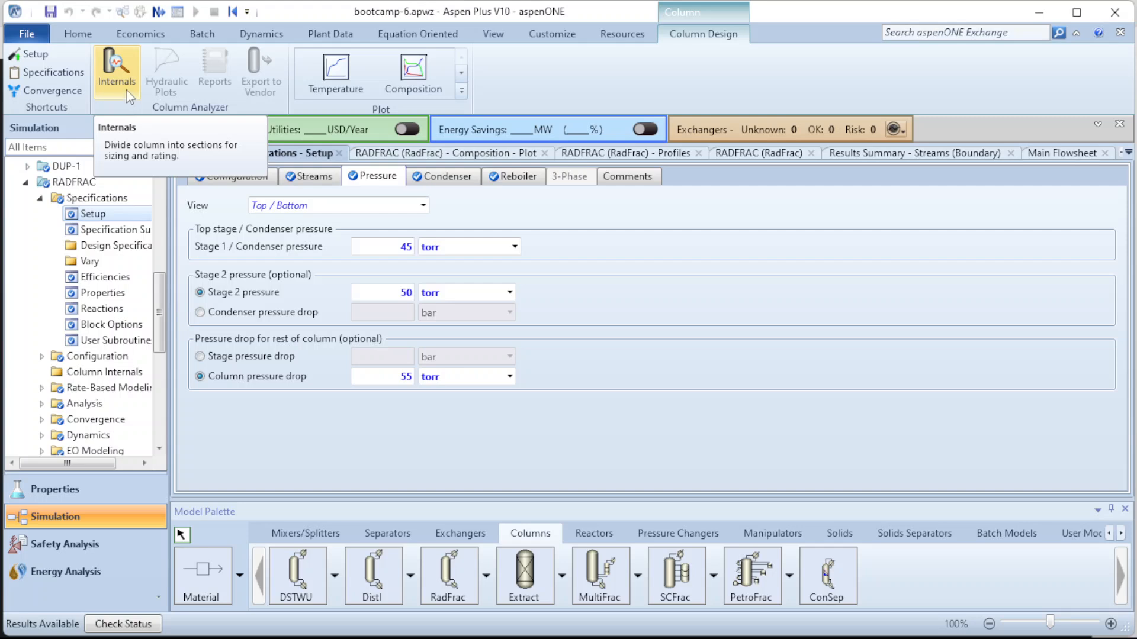
{"action": "left_click", "coordinate": [115, 70]}
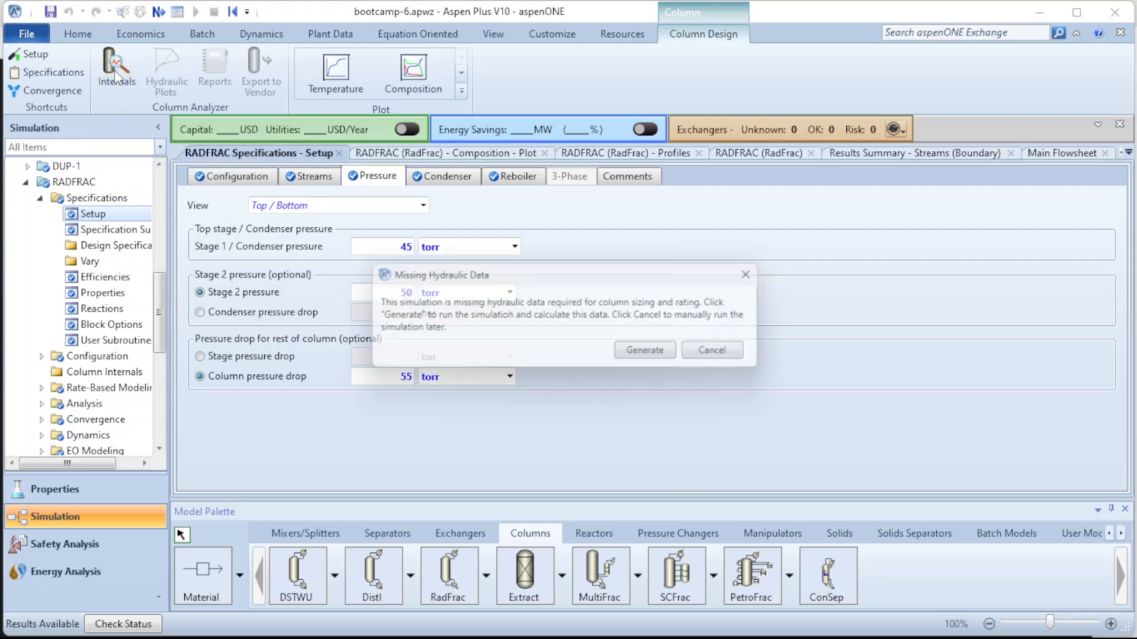
{"action": "left_click", "coordinate": [662, 357]}
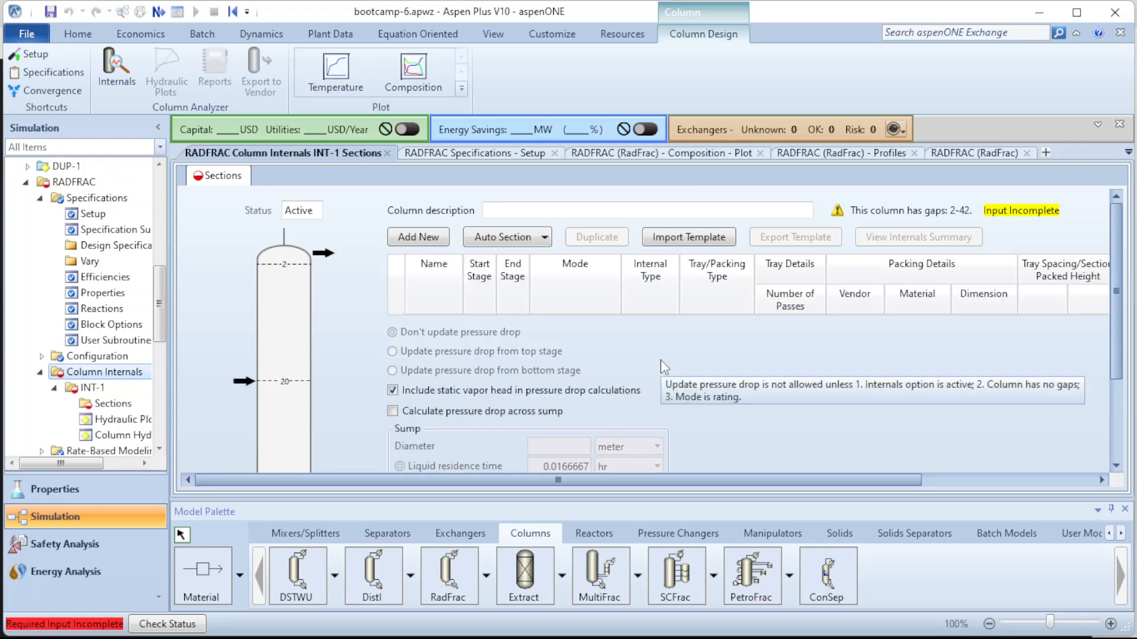
- Add a new section to the RADFRAC column internals and set its start stage to 2
{"action": "scroll", "coordinate": [664, 367], "scroll_direction": "down", "scroll_amount": 3}
{"action": "scroll", "coordinate": [665, 368], "scroll_direction": "up", "scroll_amount": 3}
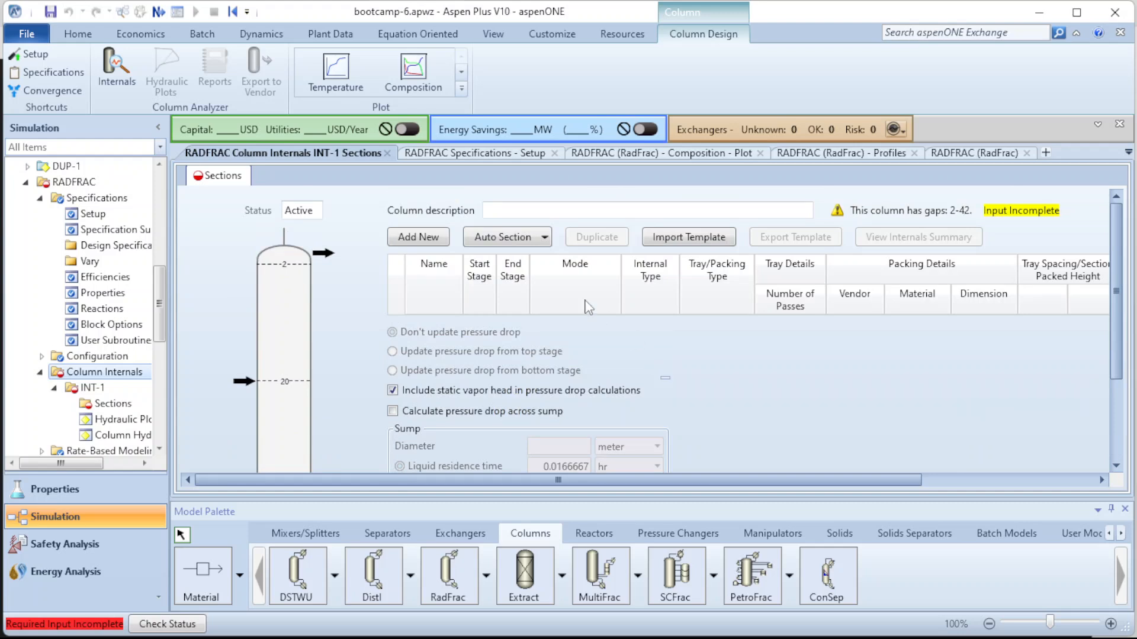
{"action": "left_click", "coordinate": [422, 236]}
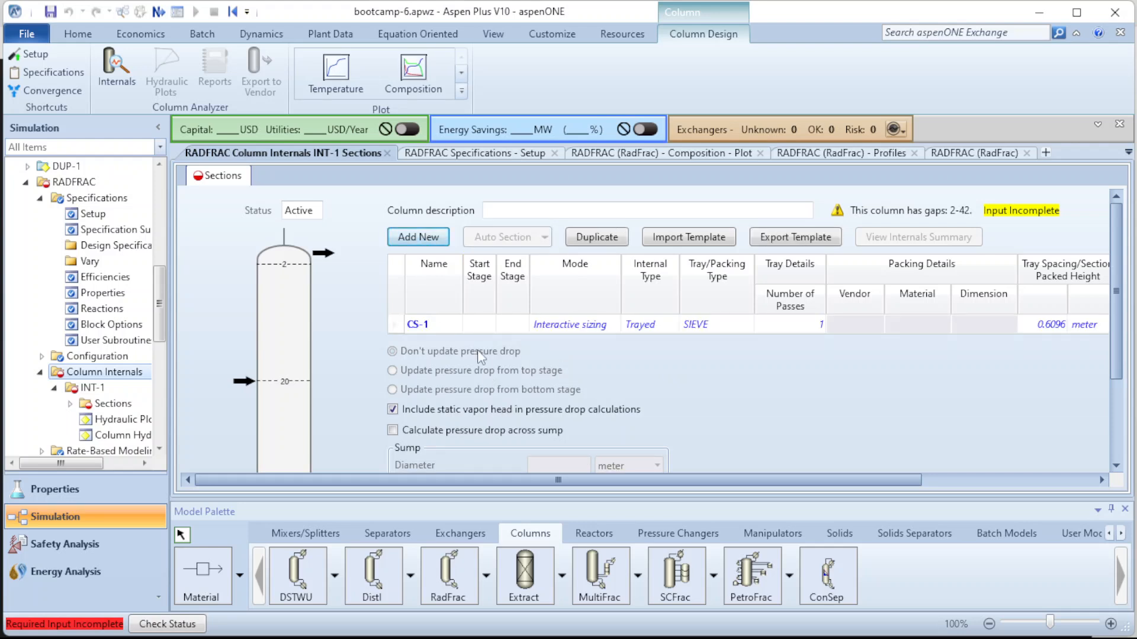
{"action": "left_click", "coordinate": [488, 328]}
{"action": "left_click", "coordinate": [488, 330]}
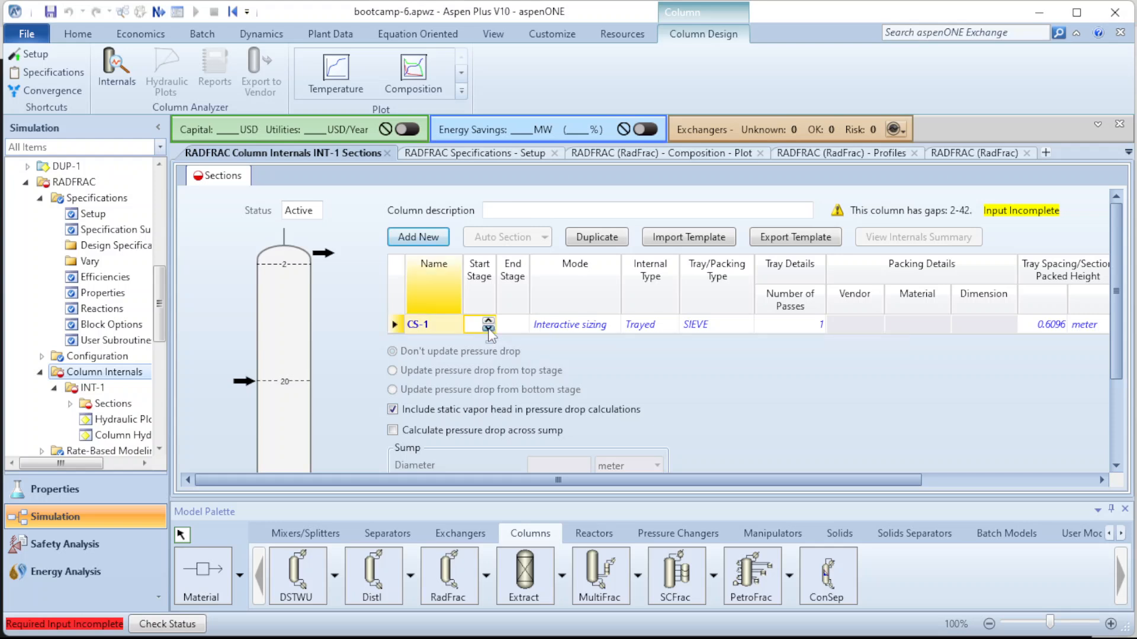
{"action": "left_click", "coordinate": [520, 324]}
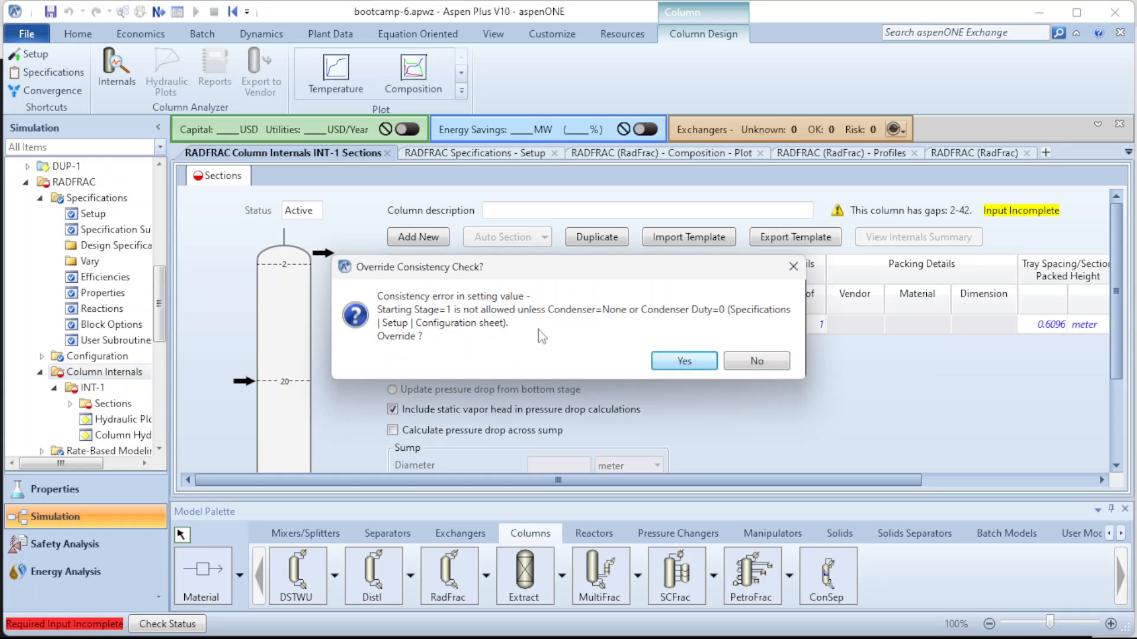
{"action": "left_click", "coordinate": [794, 270]}
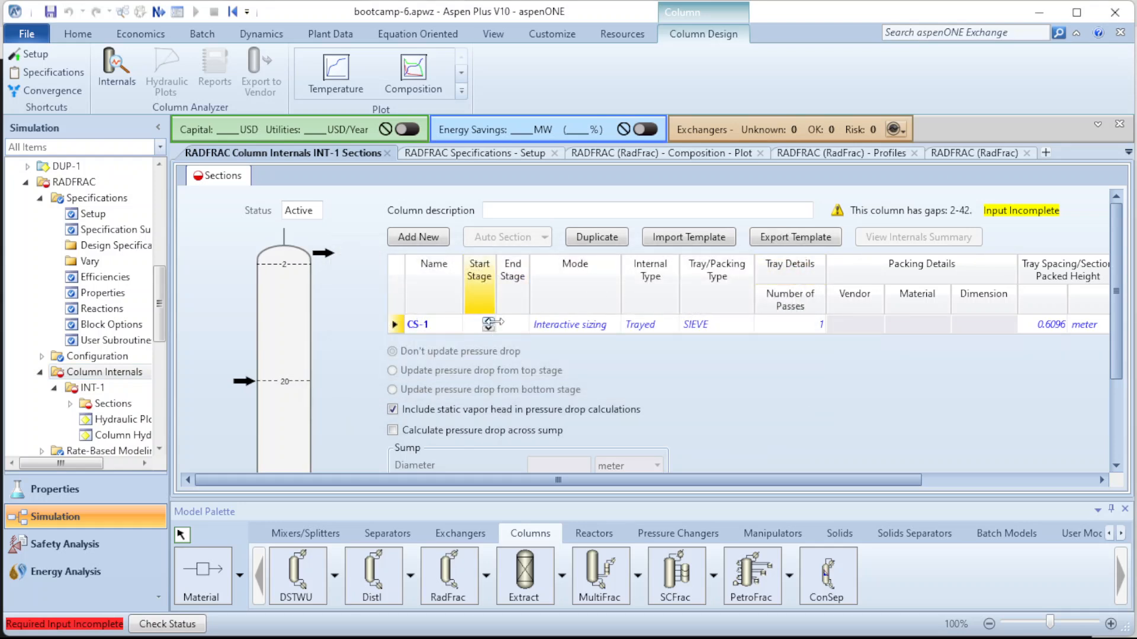
{"action": "left_click", "coordinate": [487, 325]}
{"action": "type", "text": "2"}
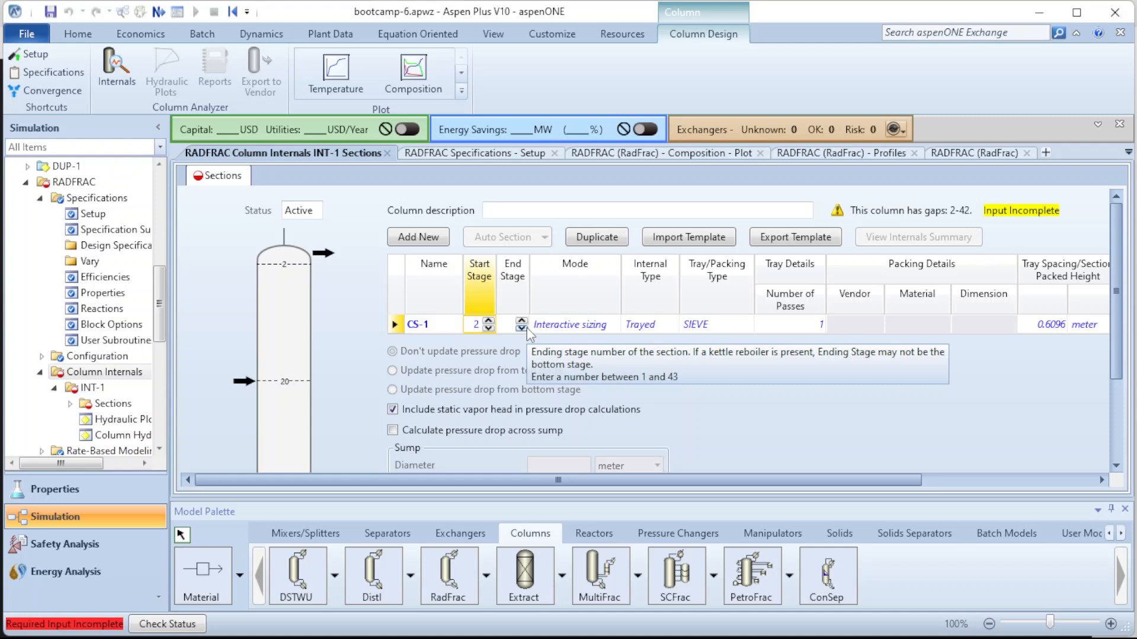
- Set the end stage of section CS-1 to 42
{"action": "left_click", "coordinate": [526, 328]}
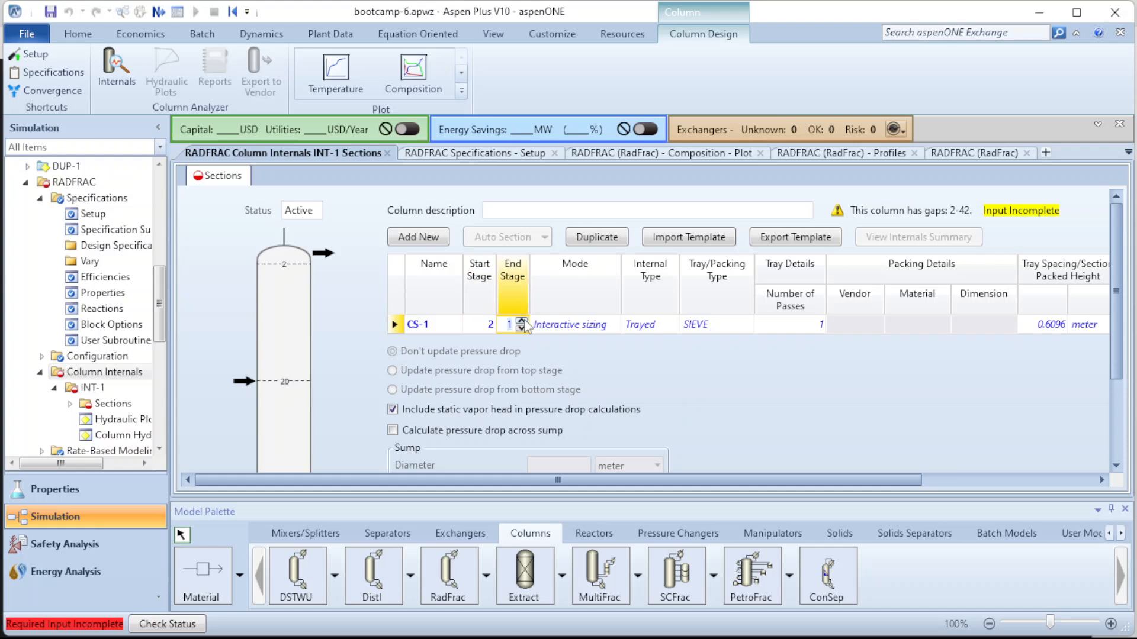
{"action": "type", "text": "10"}
{"action": "left_click", "coordinate": [525, 320]}
{"action": "left_click", "coordinate": [524, 320]}
{"action": "left_click", "coordinate": [524, 320]}
{"action": "left_click", "coordinate": [525, 320]}
{"action": "left_click", "coordinate": [525, 320]}
{"action": "left_click", "coordinate": [525, 320]}
{"action": "left_click", "coordinate": [524, 321]}
{"action": "left_click", "coordinate": [525, 320]}
{"action": "left_click", "coordinate": [523, 321]}
{"action": "left_click", "coordinate": [524, 321]}
{"action": "left_click", "coordinate": [524, 321]}
{"action": "left_click", "coordinate": [524, 321]}
{"action": "left_click", "coordinate": [524, 321]}
{"action": "left_click", "coordinate": [524, 321]}
{"action": "left_click", "coordinate": [522, 321]}
{"action": "left_click", "coordinate": [522, 321]}
{"action": "left_click", "coordinate": [682, 392]}
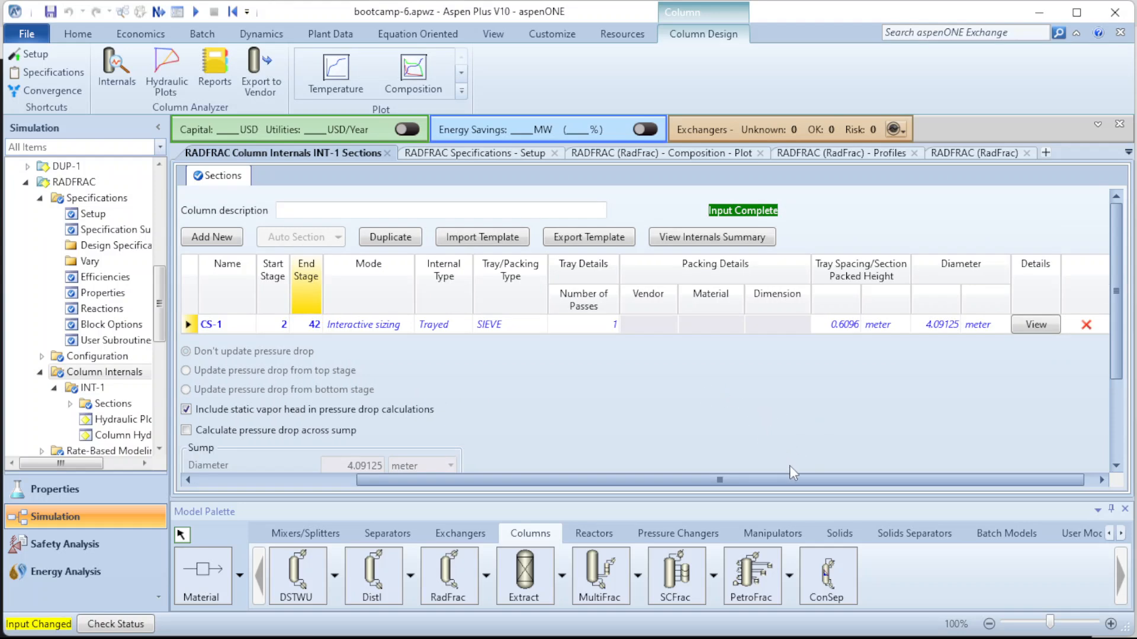
- Examine the mode, internal type and tray type options available for section CS-1
{"action": "left_click_drag", "start_coordinate": [777, 483], "coordinate": [617, 474]}
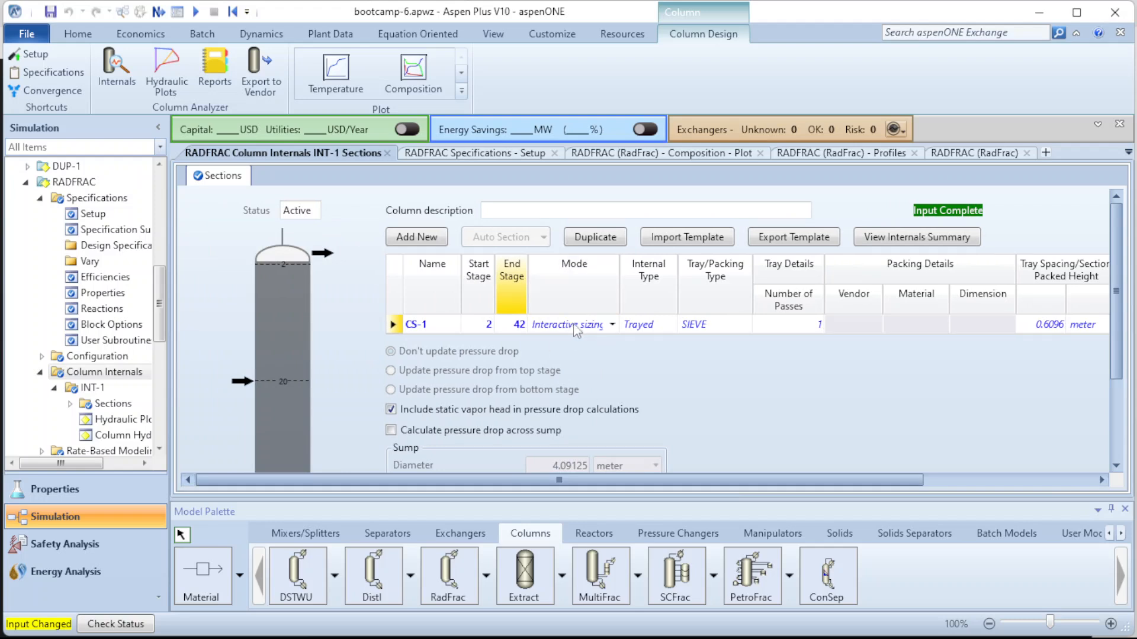
{"action": "left_click", "coordinate": [613, 326]}
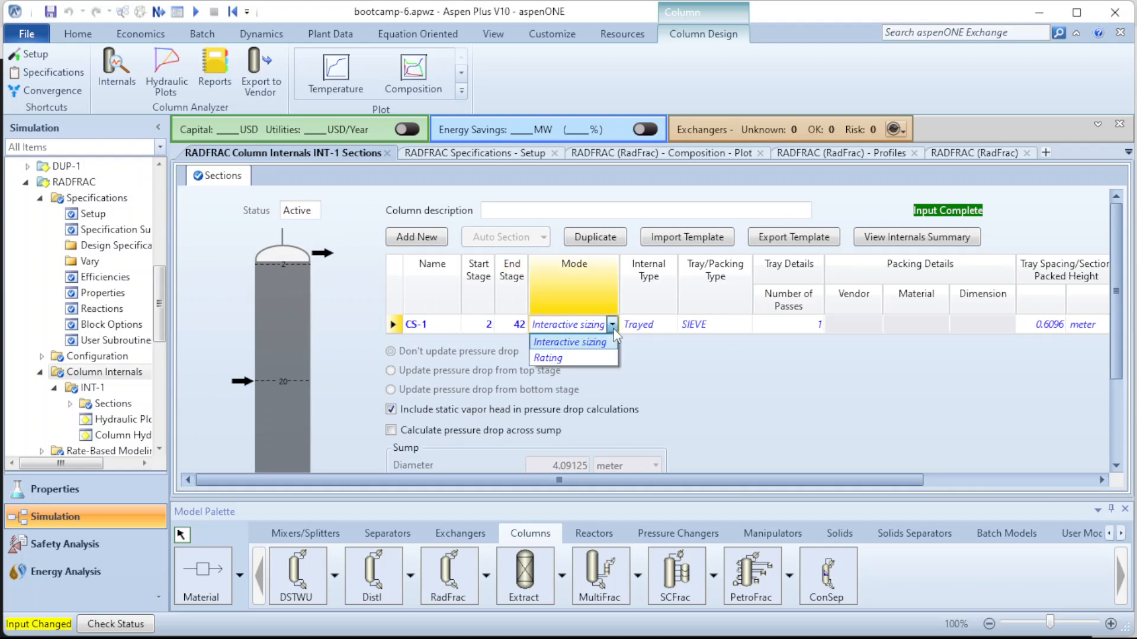
{"action": "left_click", "coordinate": [613, 328]}
{"action": "left_click", "coordinate": [698, 373]}
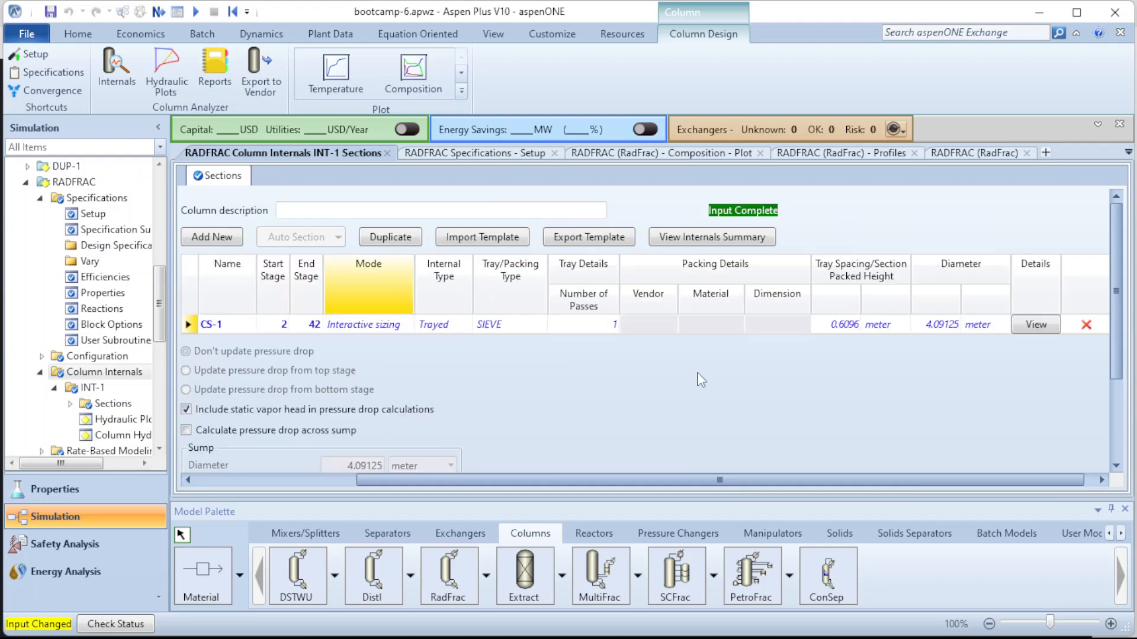
{"action": "left_click", "coordinate": [452, 324]}
{"action": "left_click", "coordinate": [465, 325]}
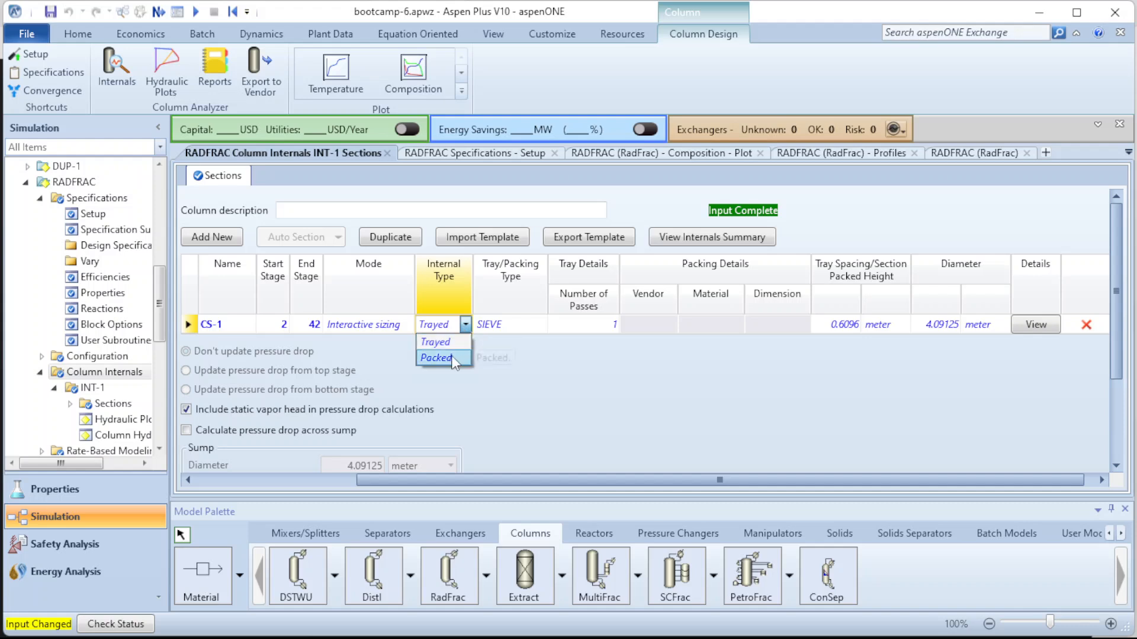
{"action": "left_click", "coordinate": [653, 480]}
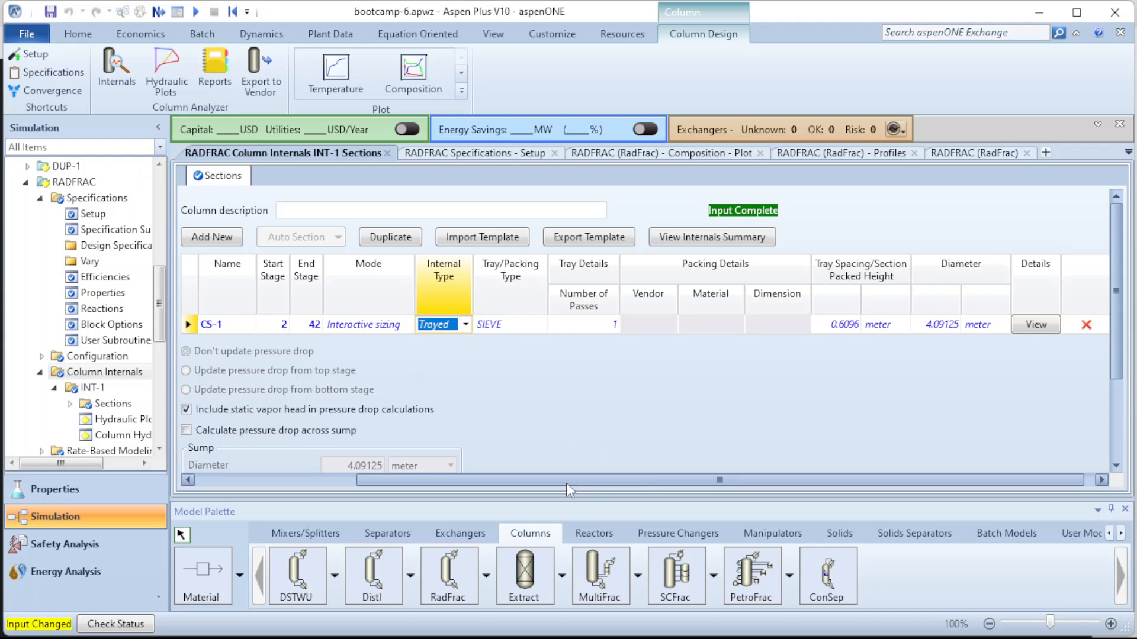
{"action": "left_click_drag", "start_coordinate": [563, 479], "coordinate": [354, 491]}
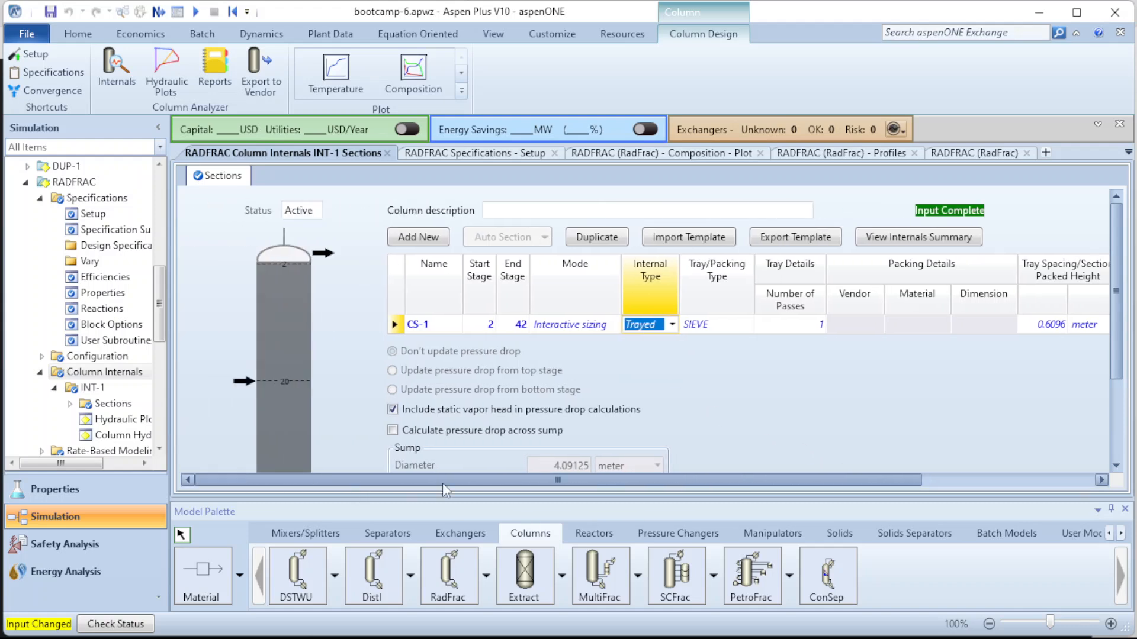
{"action": "left_click_drag", "start_coordinate": [443, 481], "coordinate": [602, 477]}
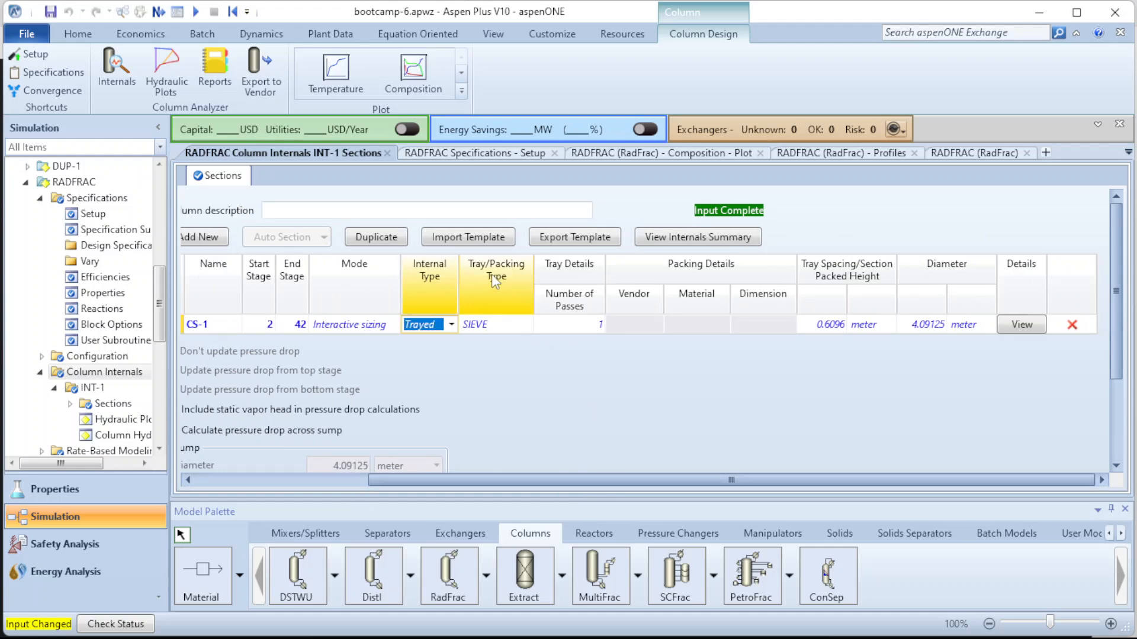
{"action": "left_click", "coordinate": [527, 325]}
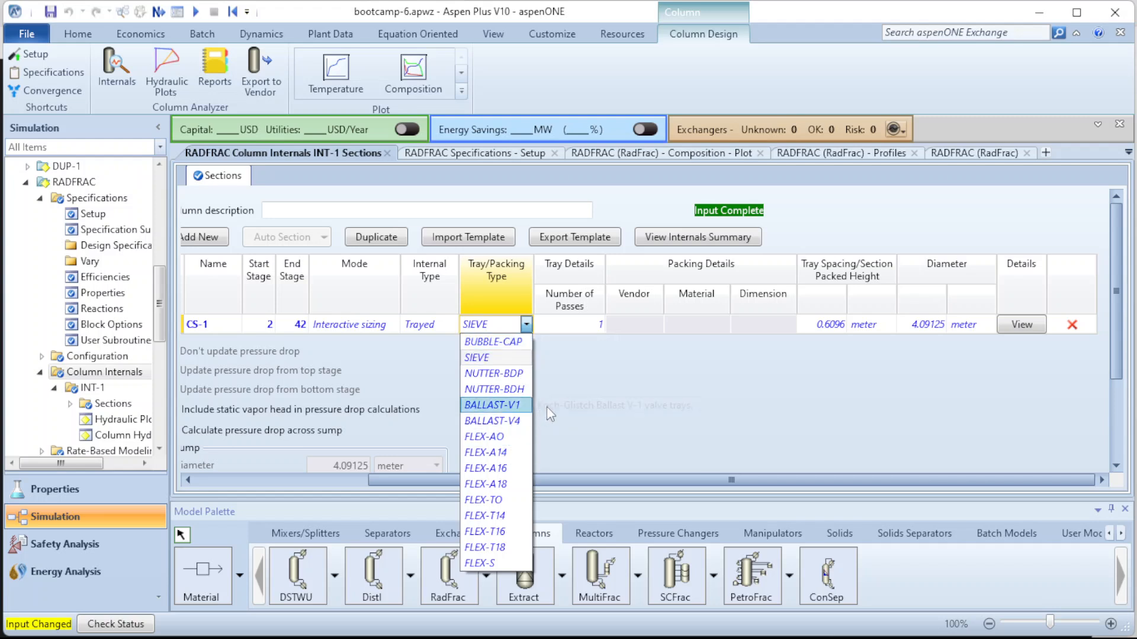
{"action": "left_click", "coordinate": [752, 445]}
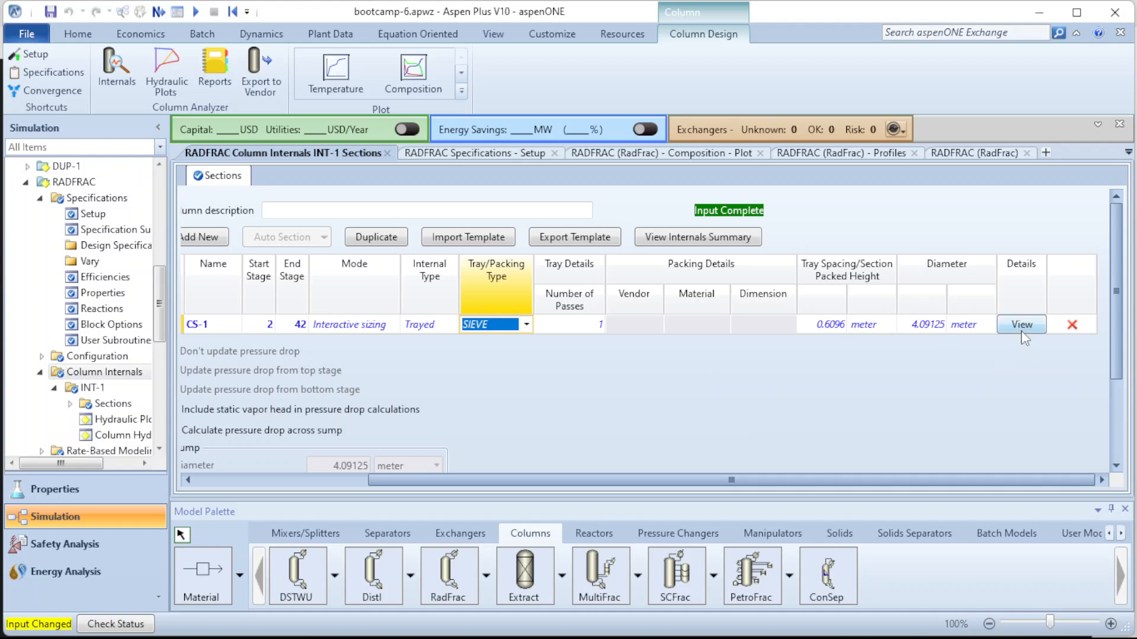
- Open the details of section CS-1 and review its design parameters and sieve tray geometry
{"action": "left_click_drag", "start_coordinate": [752, 479], "coordinate": [482, 531]}
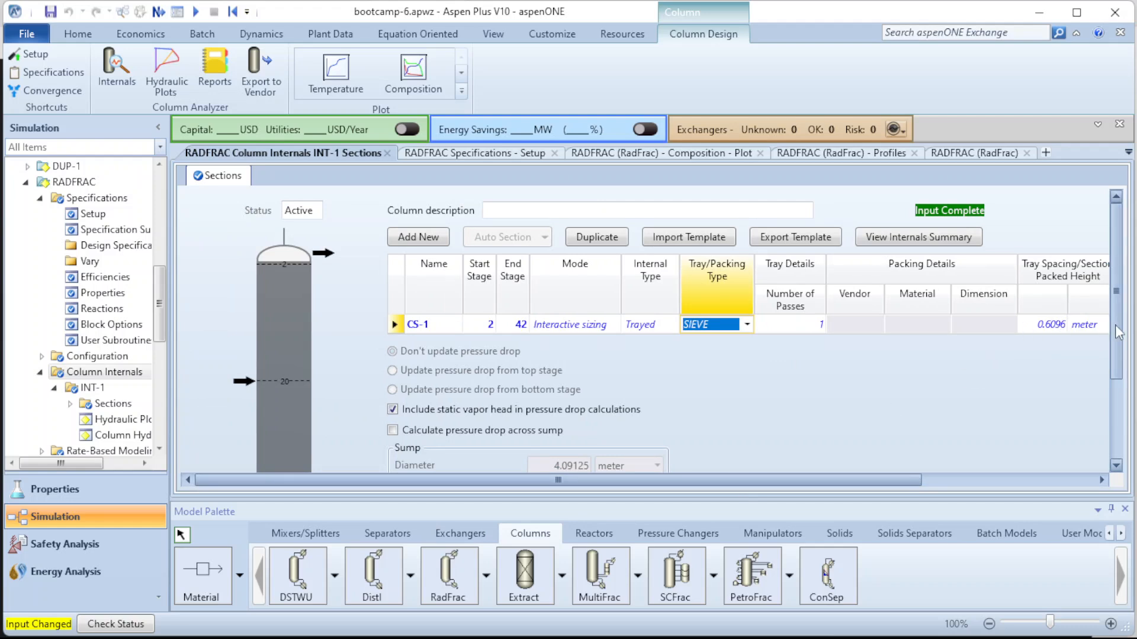
{"action": "left_click_drag", "start_coordinate": [1118, 331], "coordinate": [1123, 287]}
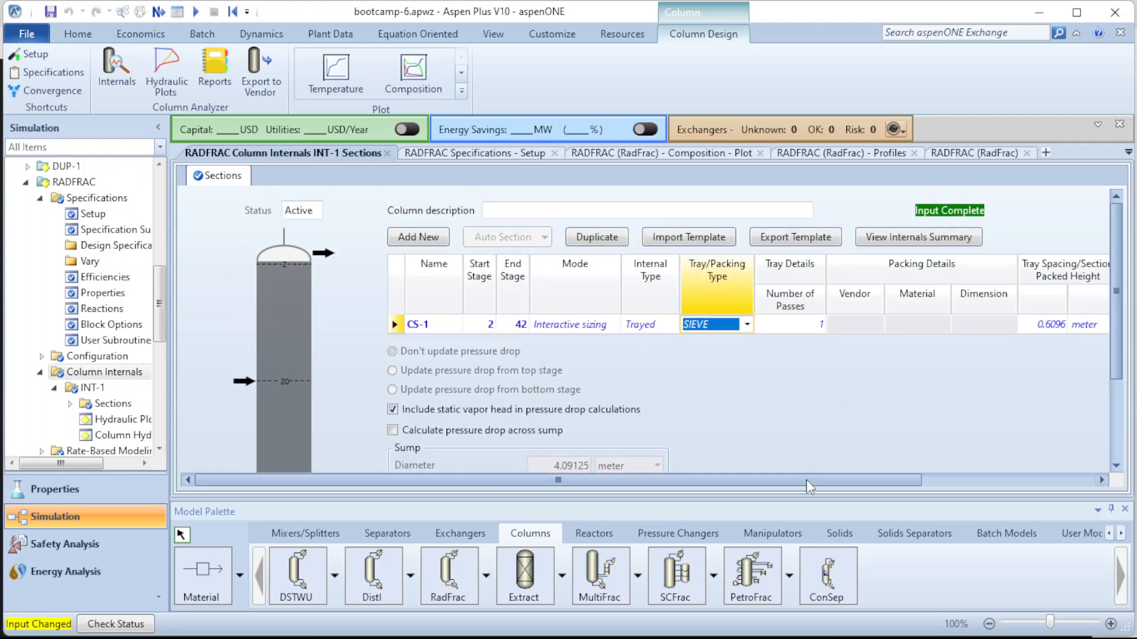
{"action": "left_click_drag", "start_coordinate": [809, 487], "coordinate": [978, 459]}
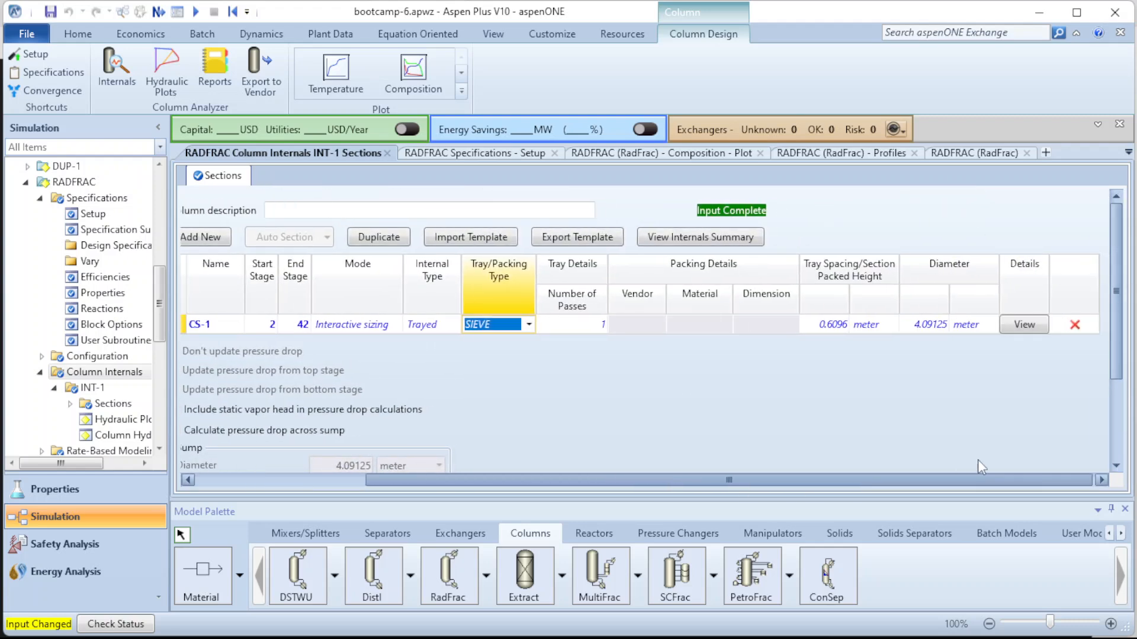
{"action": "left_click", "coordinate": [1014, 326]}
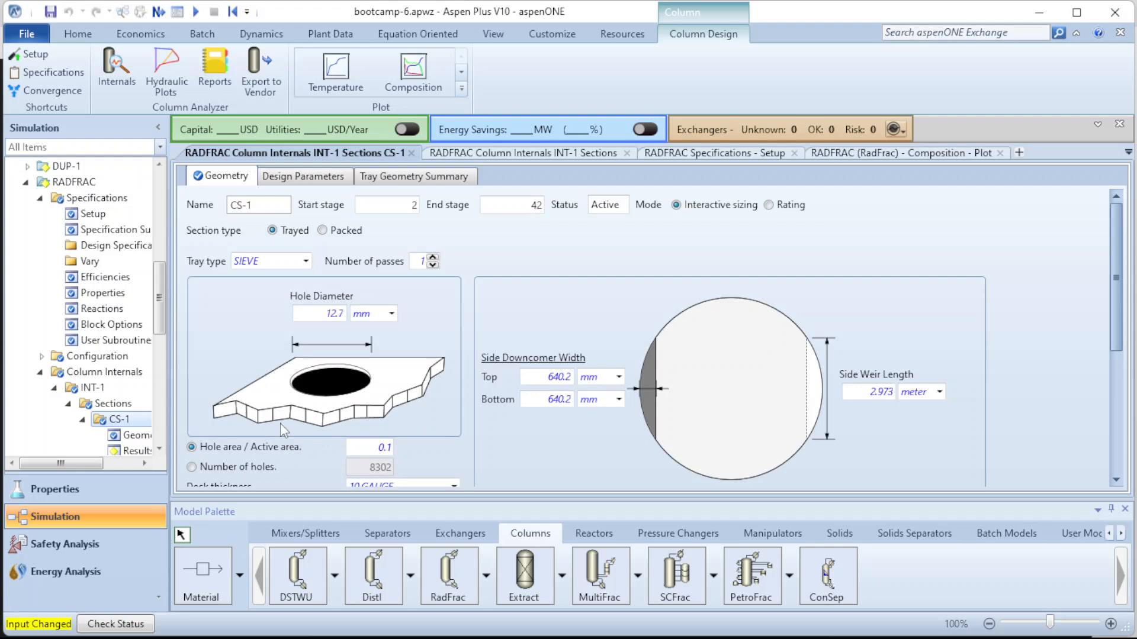
{"action": "left_click", "coordinate": [291, 179]}
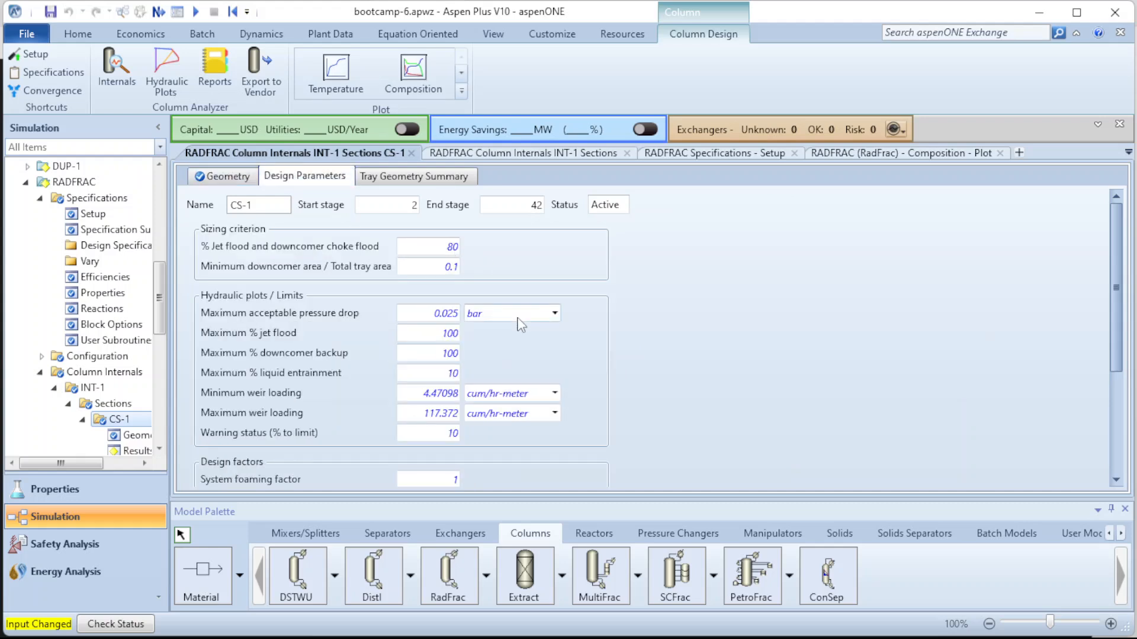
{"action": "scroll", "coordinate": [451, 355], "scroll_direction": "down", "scroll_amount": 3}
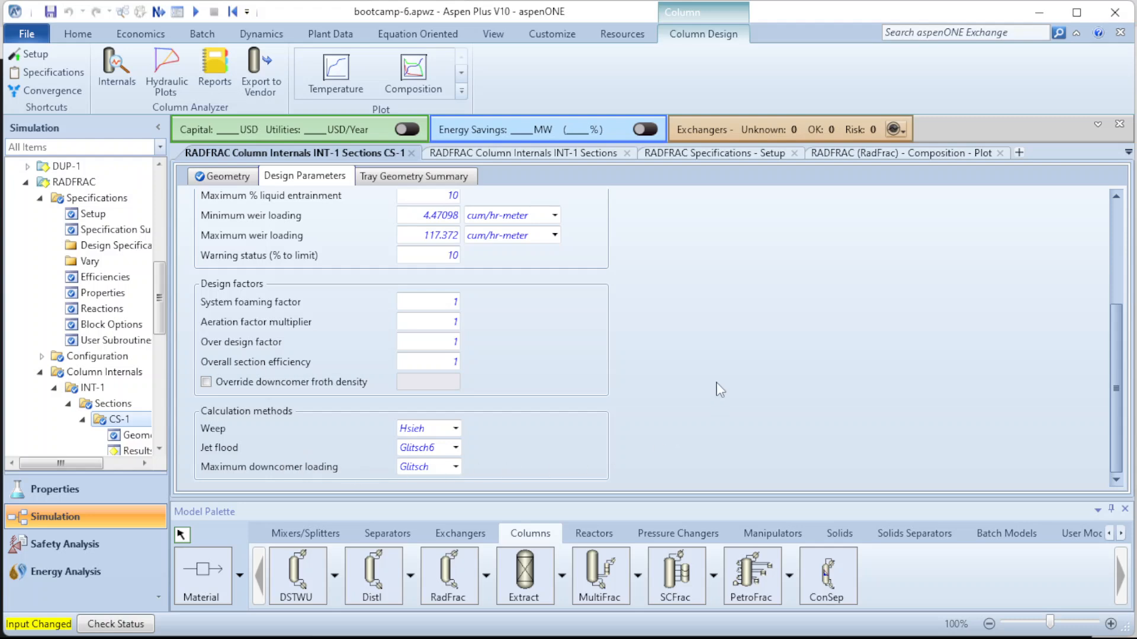
{"action": "scroll", "coordinate": [720, 389], "scroll_direction": "up", "scroll_amount": 5}
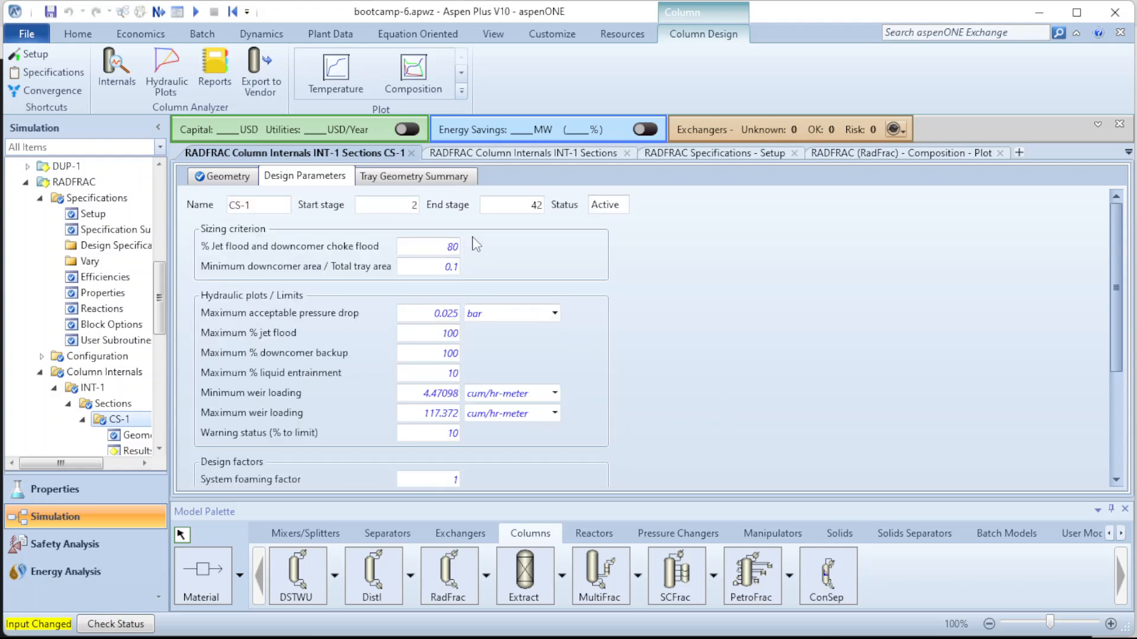
{"action": "left_click", "coordinate": [430, 178]}
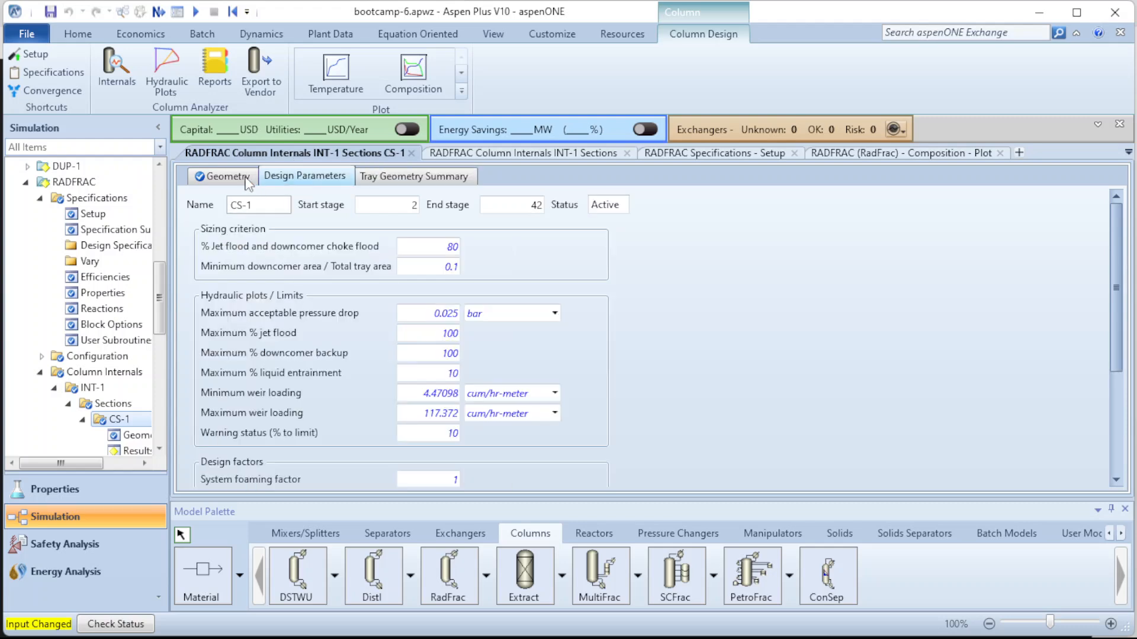
{"action": "left_click", "coordinate": [226, 179]}
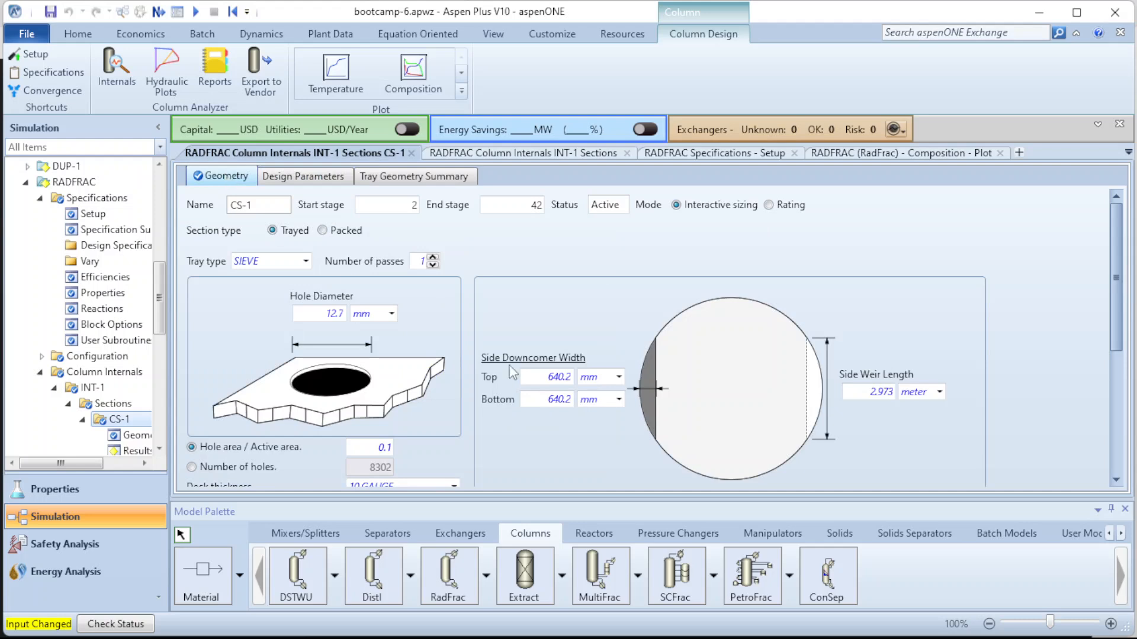
{"action": "scroll", "coordinate": [513, 372], "scroll_direction": "down", "scroll_amount": 5}
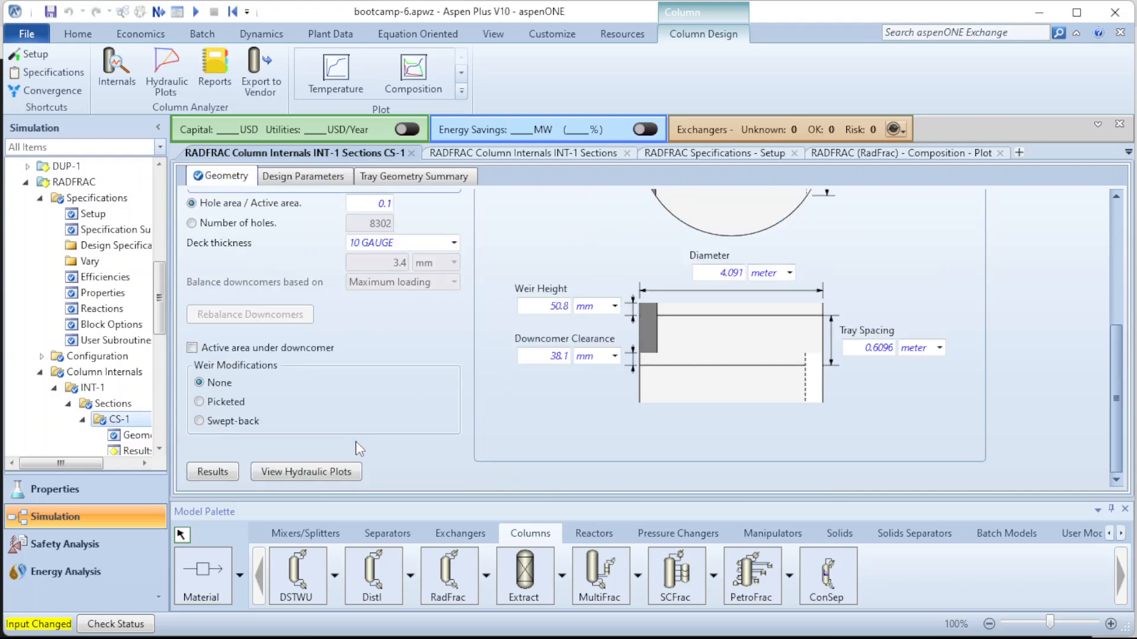
- View the hydraulic plots of the CS-1 stages and return to the section's tray geometry
{"action": "left_click", "coordinate": [325, 471]}
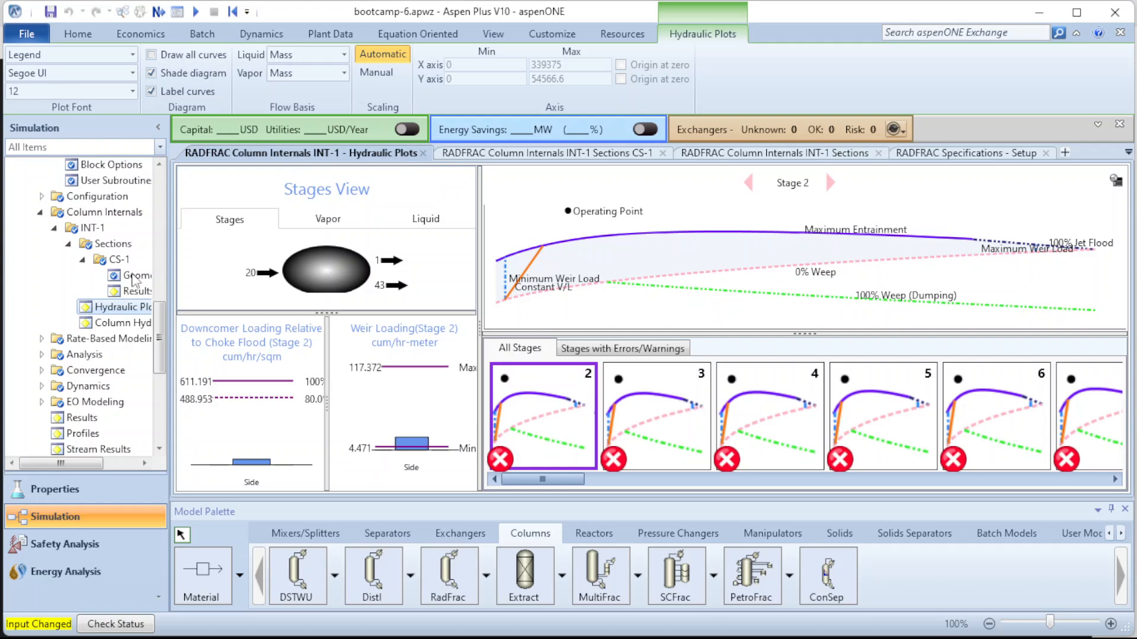
{"action": "double_click", "coordinate": [115, 260]}
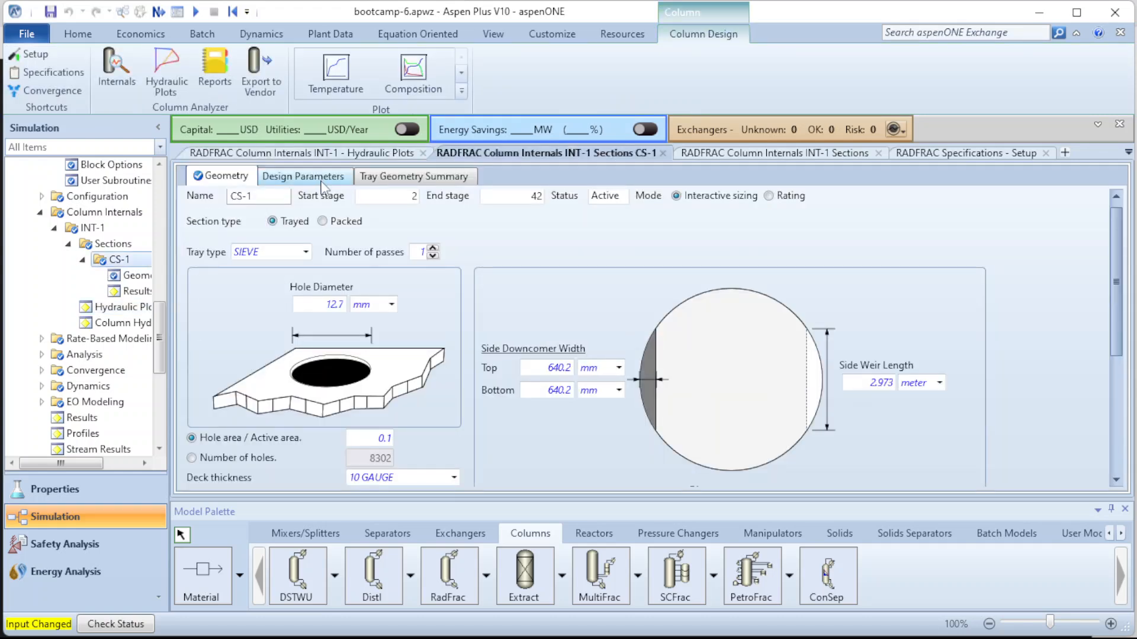
{"action": "scroll", "coordinate": [413, 361], "scroll_direction": "down", "scroll_amount": 4}
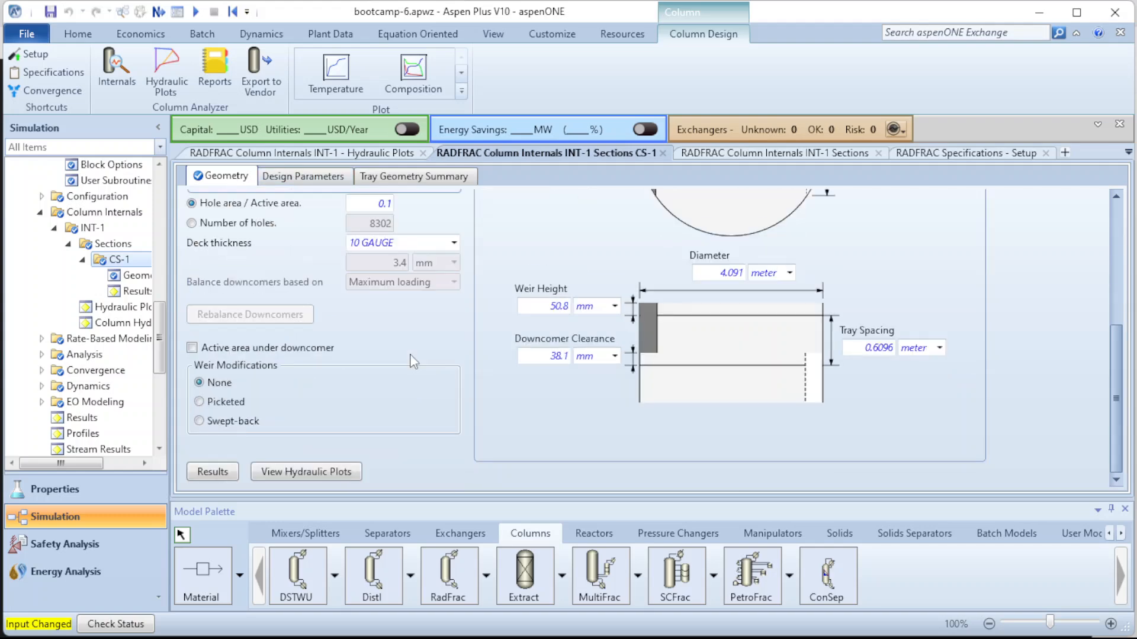
{"action": "scroll", "coordinate": [344, 381], "scroll_direction": "up", "scroll_amount": 5}
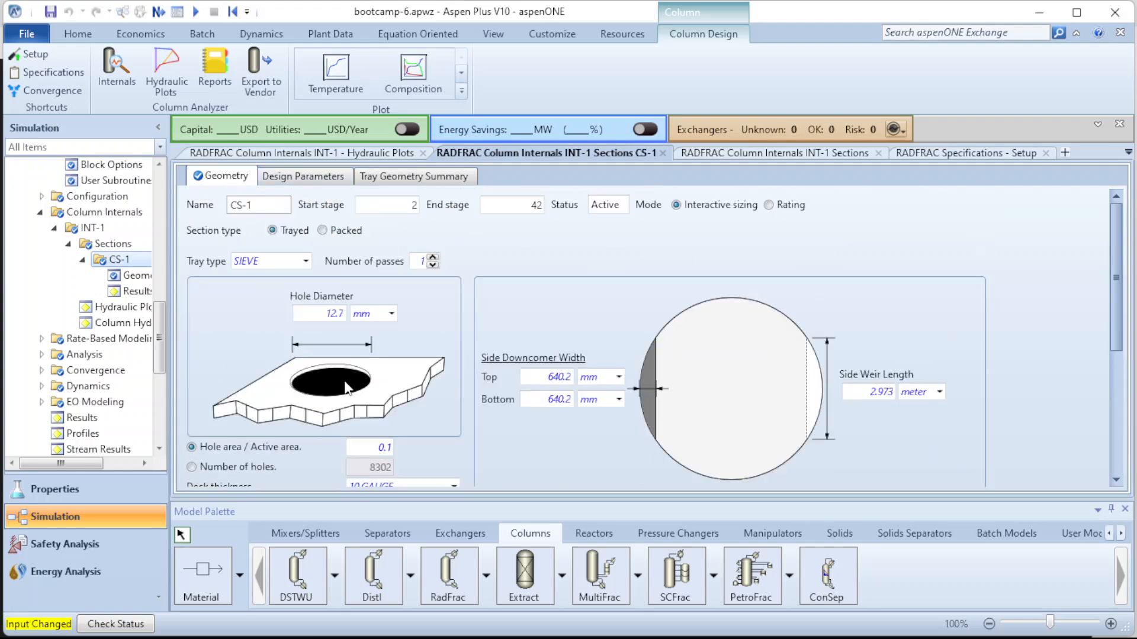
- Return to the INT-1 sections list and change the internal type of section CS-1 to Packed
{"action": "double_click", "coordinate": [113, 244]}
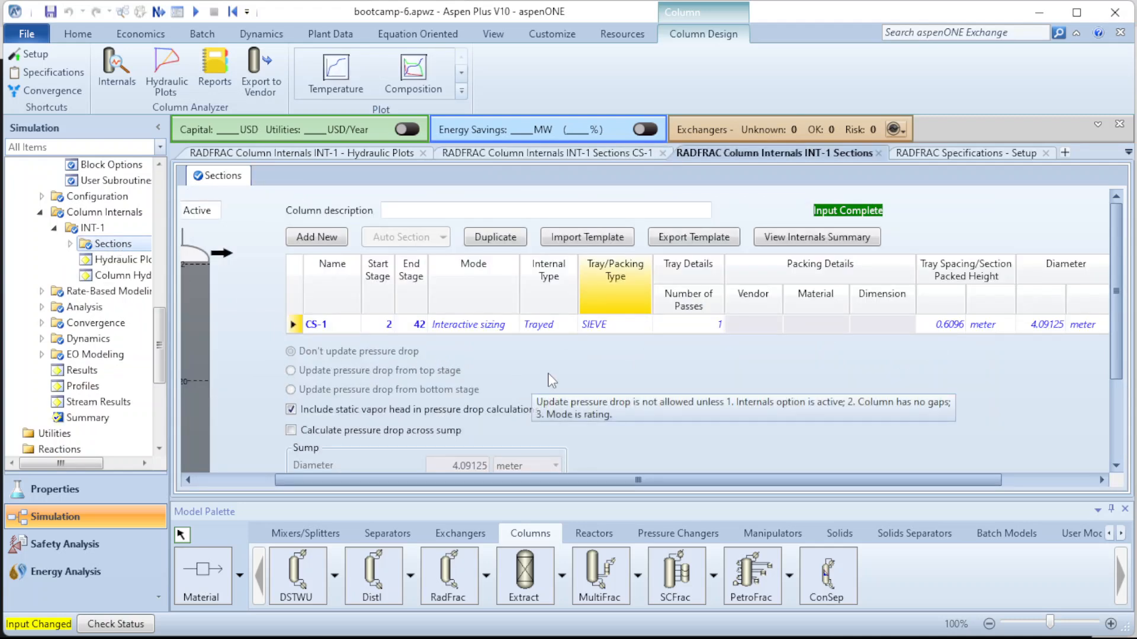
{"action": "left_click", "coordinate": [650, 329]}
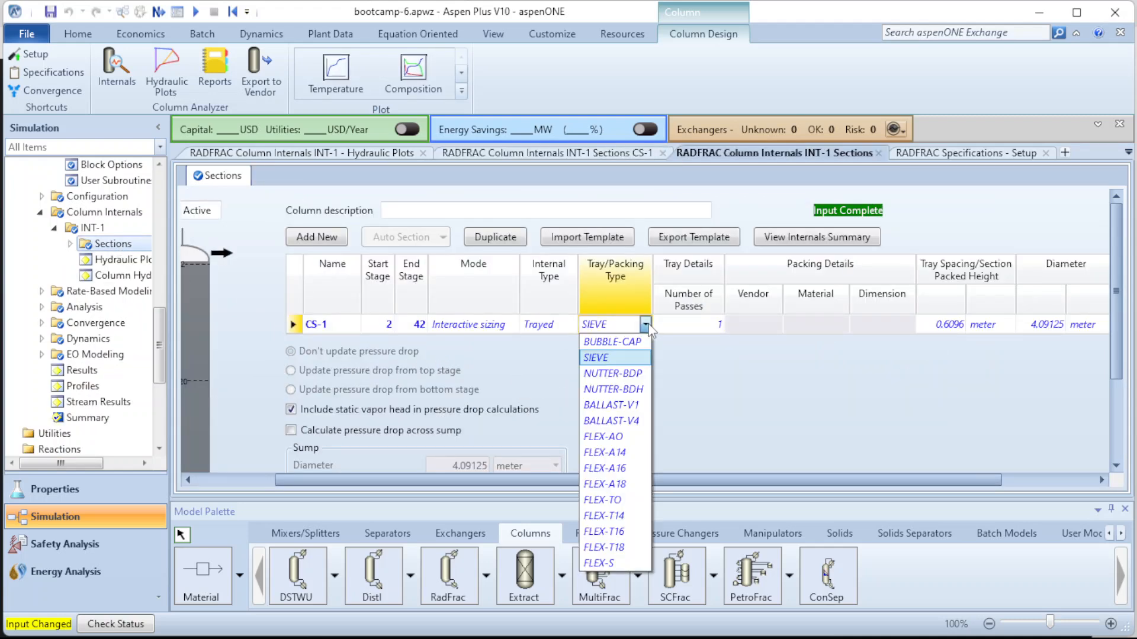
{"action": "left_click", "coordinate": [647, 327]}
{"action": "left_click", "coordinate": [569, 325]}
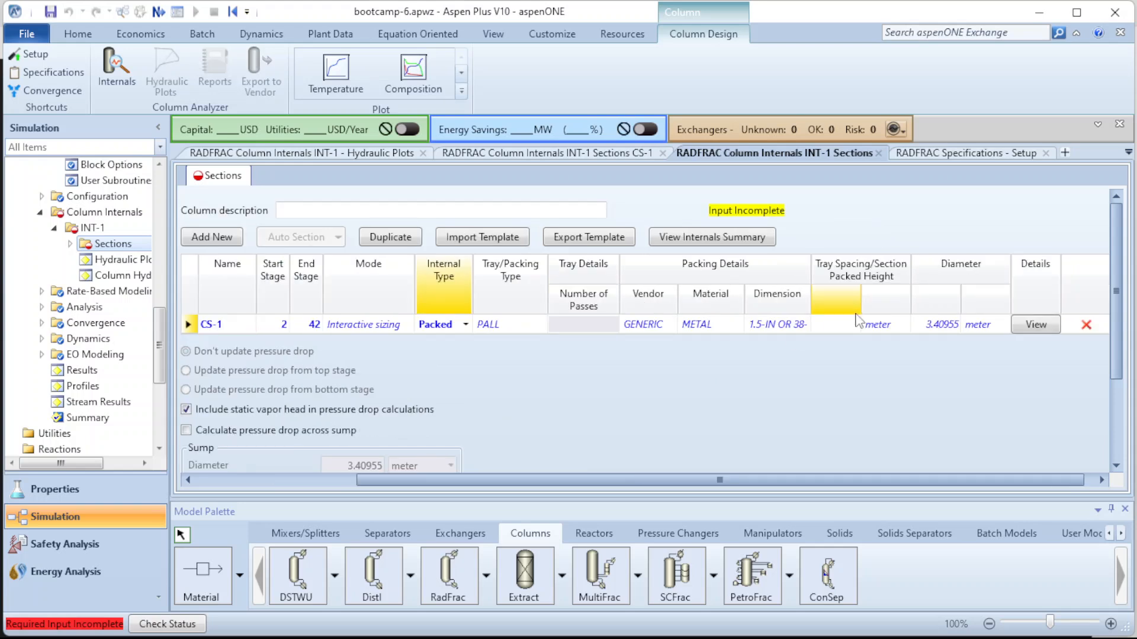
- Set the section packed height of CS-1 to 0.01 meter
{"action": "left_click", "coordinate": [835, 325]}
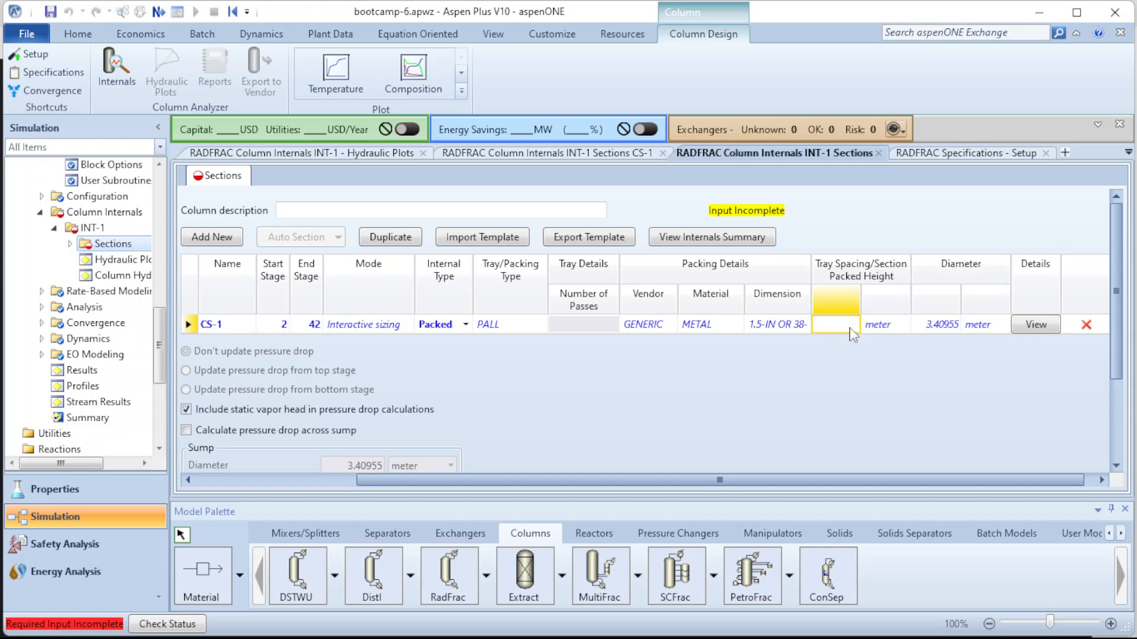
{"action": "type", "text": "10"}
{"action": "type", "text": "1"}
{"action": "key", "text": "Return"}
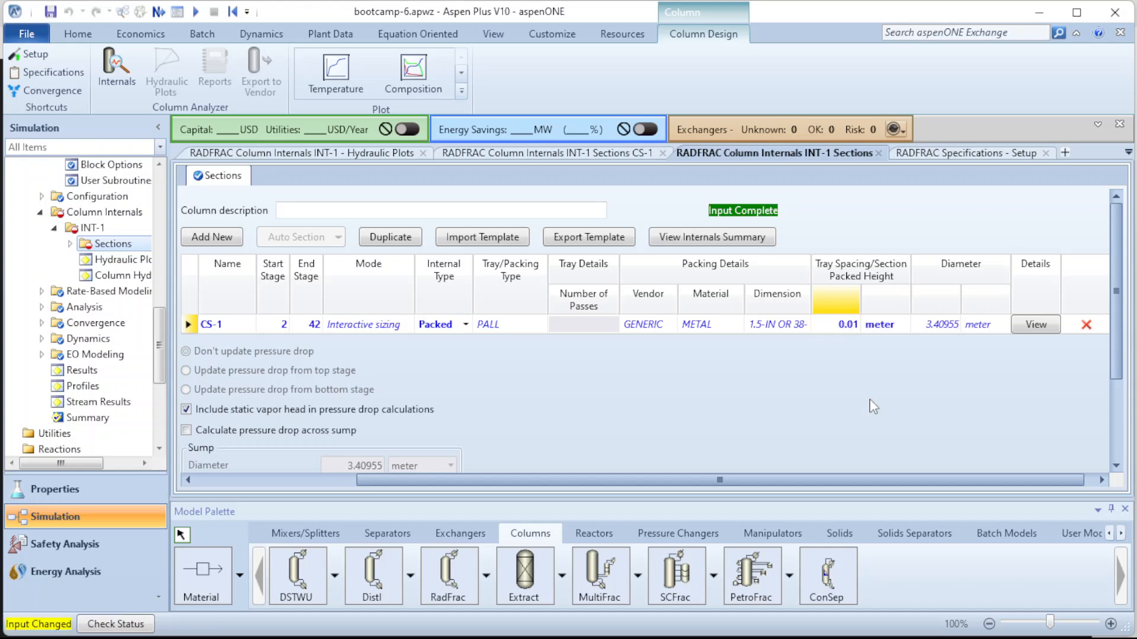
- Set the packing type of section CS-1 to RASCHIG
{"action": "left_click_drag", "start_coordinate": [721, 480], "coordinate": [551, 468]}
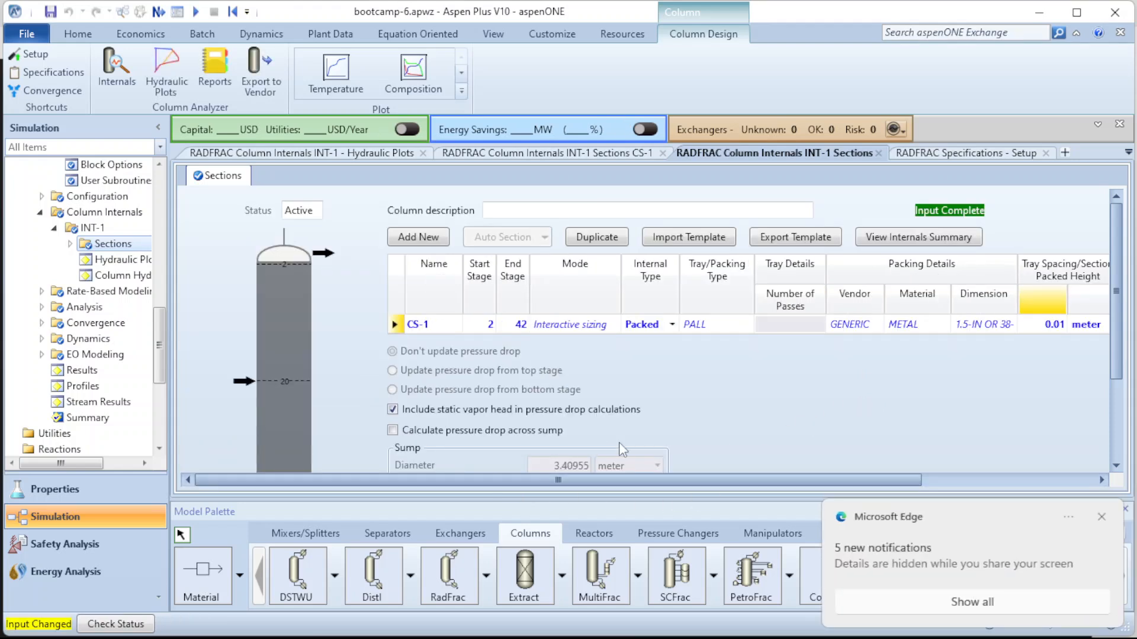
{"action": "mouse_move", "coordinate": [1117, 285]}
{"action": "left_mouse_down"}
{"action": "mouse_move", "coordinate": [1134, 381]}
{"action": "mouse_move", "coordinate": [1127, 289]}
{"action": "left_mouse_up"}
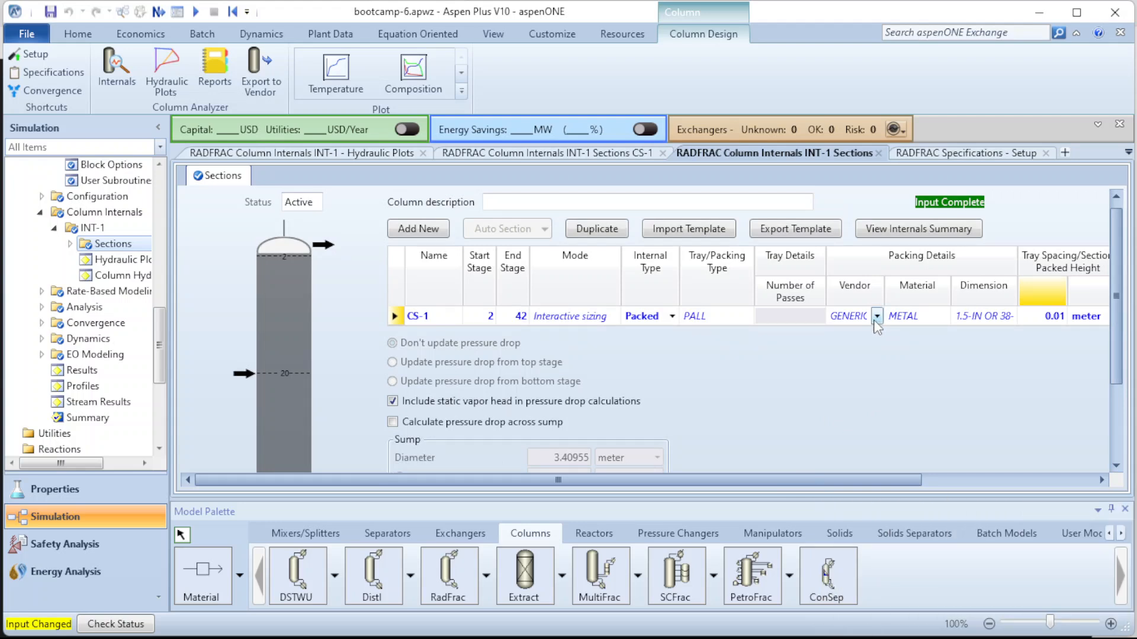
{"action": "left_click", "coordinate": [738, 314]}
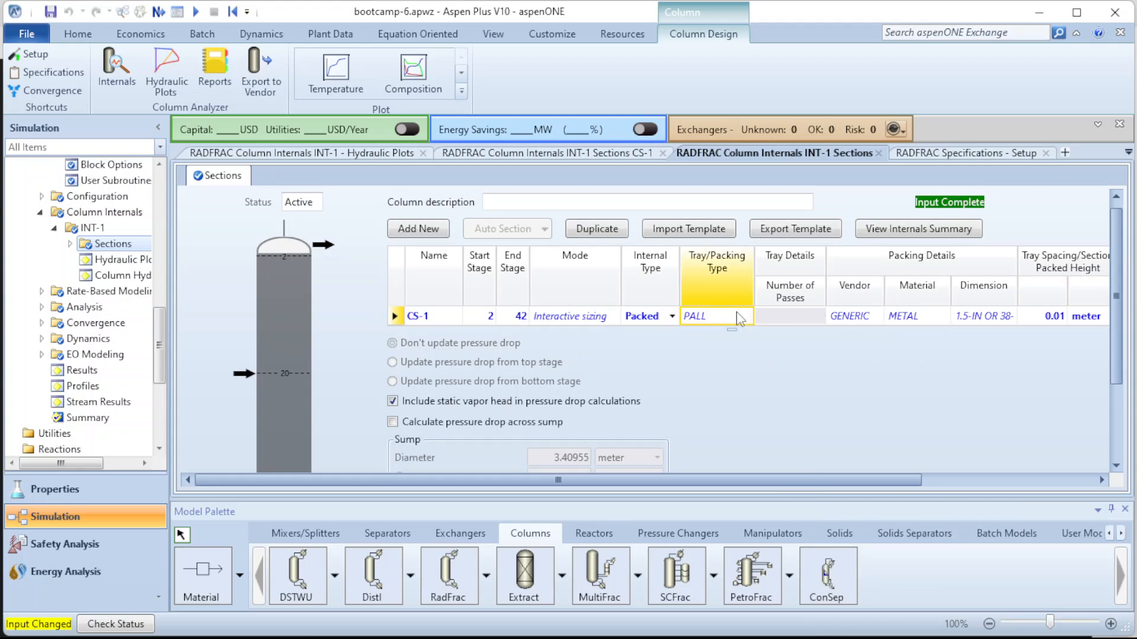
{"action": "left_click", "coordinate": [748, 317]}
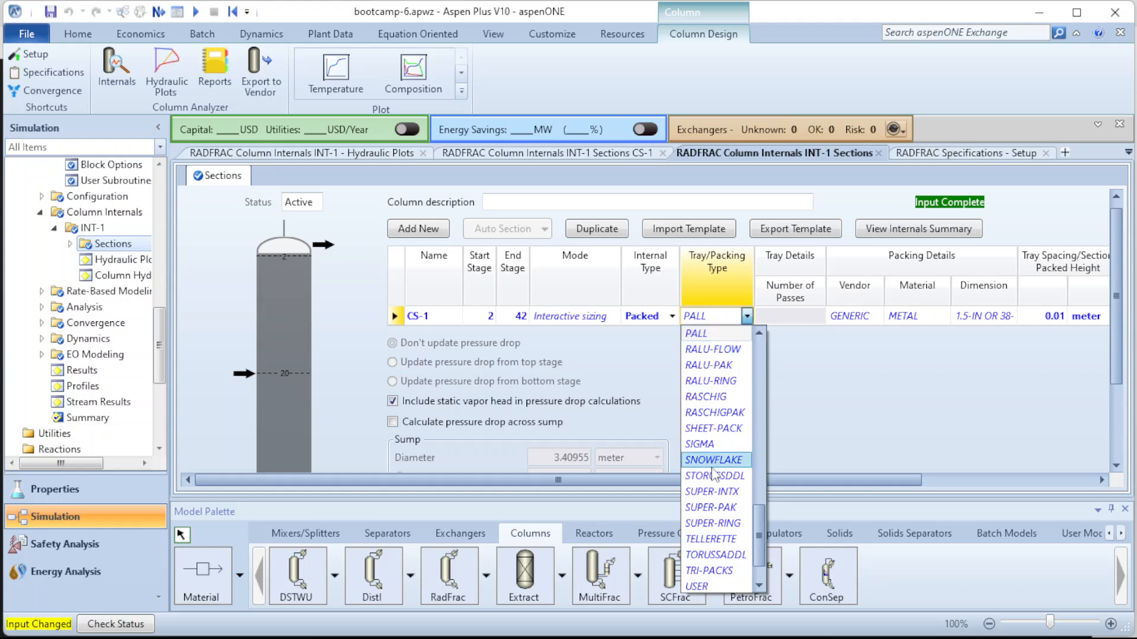
{"action": "scroll", "coordinate": [718, 502], "scroll_direction": "down", "scroll_amount": 1}
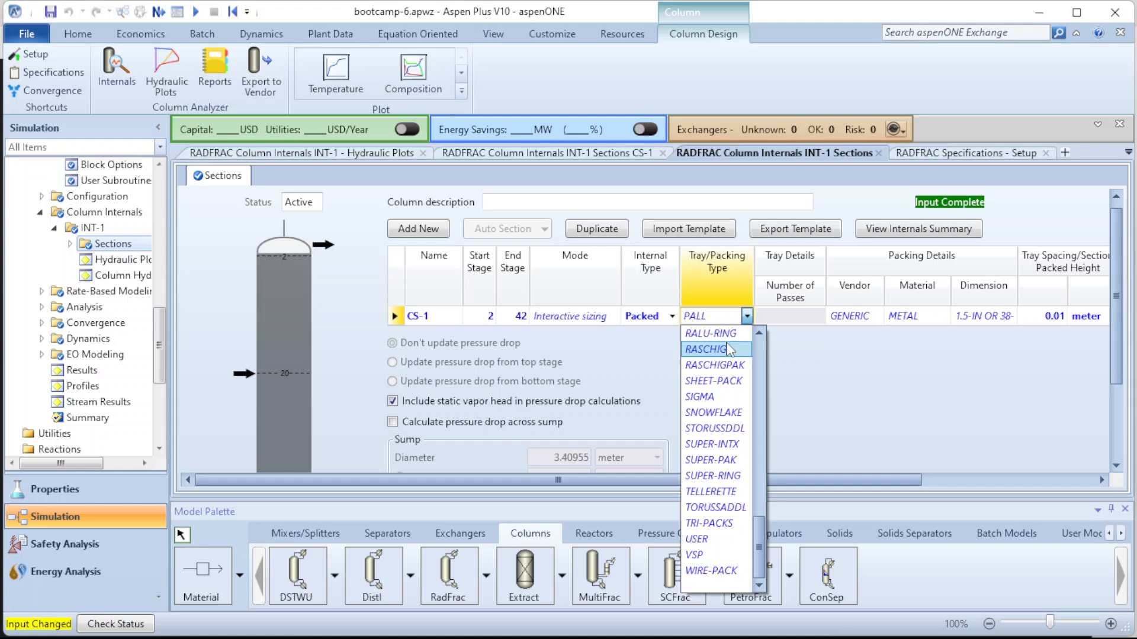
{"action": "left_click", "coordinate": [728, 350]}
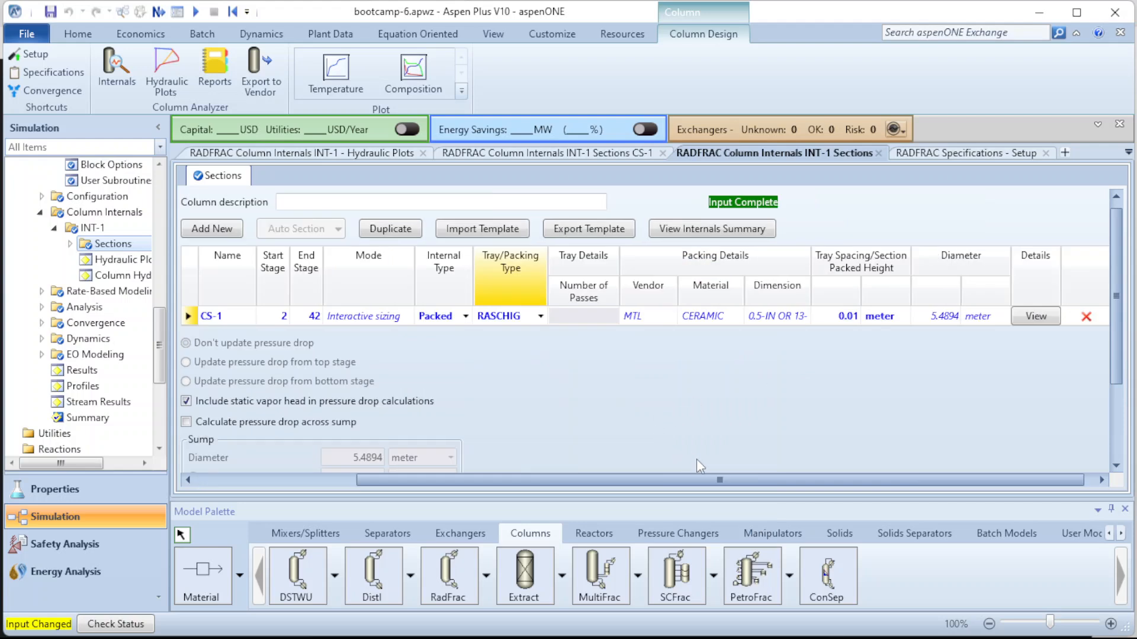
- Open the details of packed section CS-1 and review its geometry, design parameters, packing constants and hydraulic plots
{"action": "scroll", "coordinate": [723, 478], "scroll_direction": "left", "scroll_amount": 3}
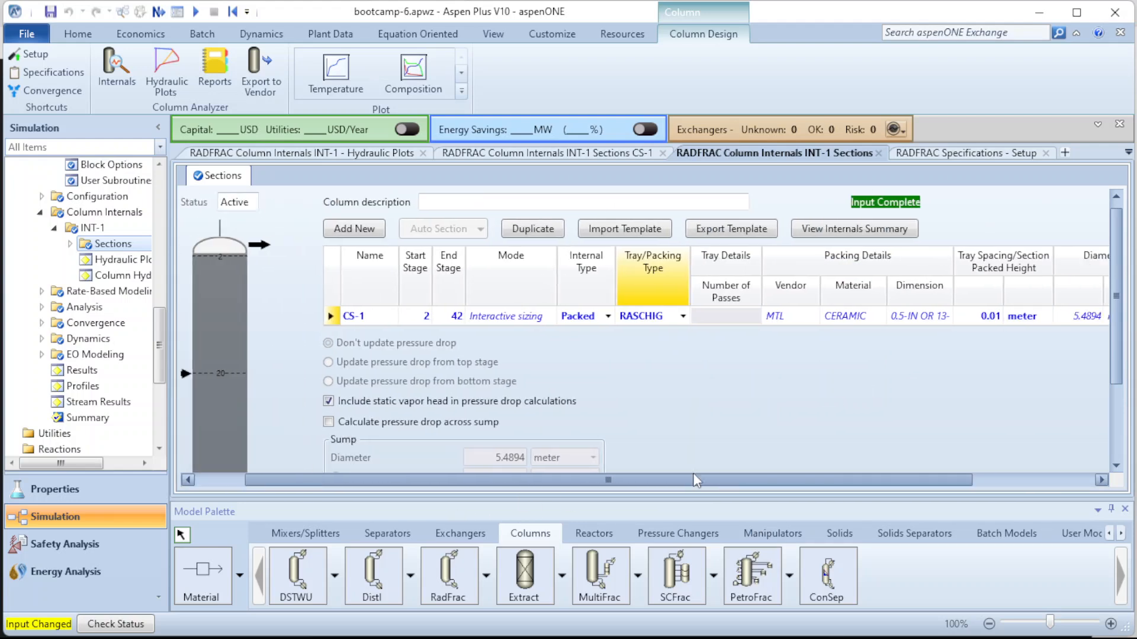
{"action": "scroll", "coordinate": [695, 479], "scroll_direction": "right", "scroll_amount": 3}
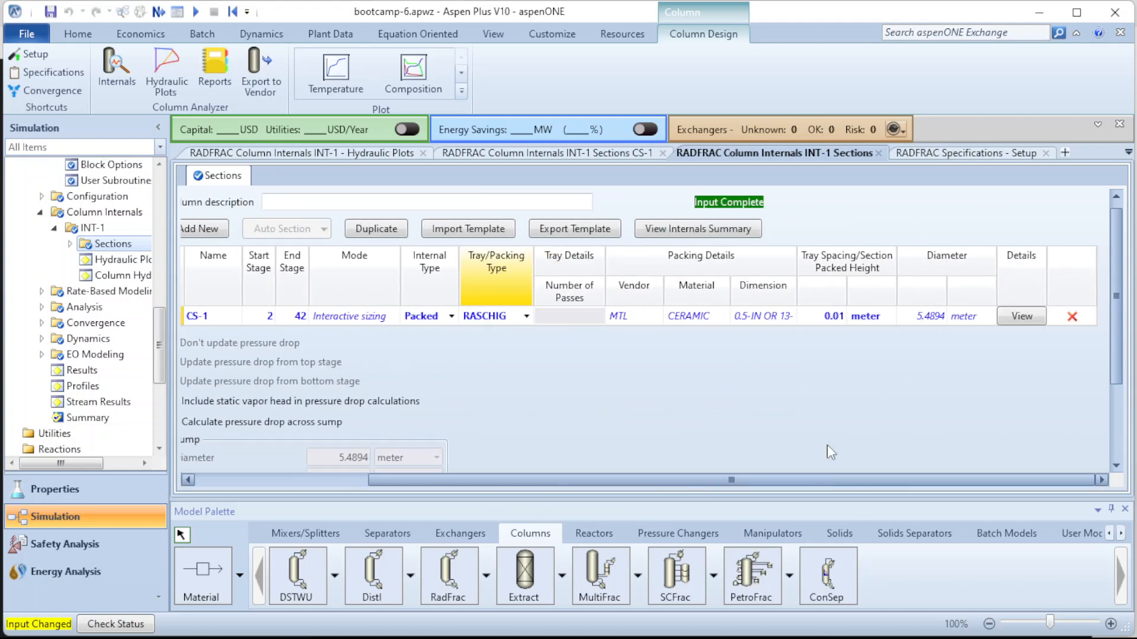
{"action": "left_click", "coordinate": [1017, 315]}
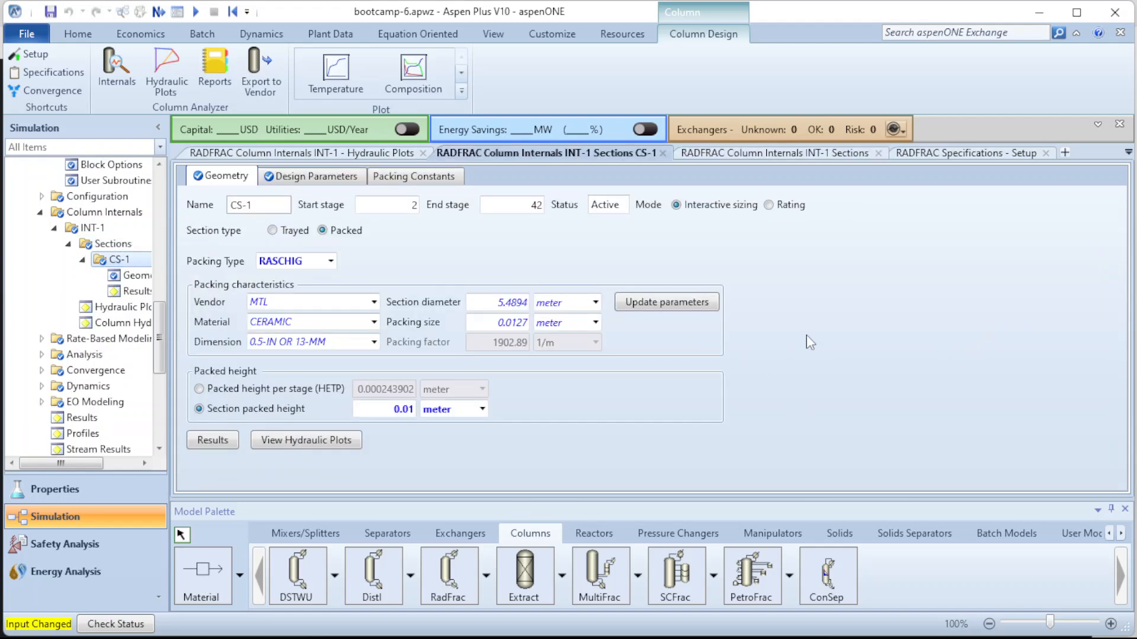
{"action": "left_click", "coordinate": [336, 179]}
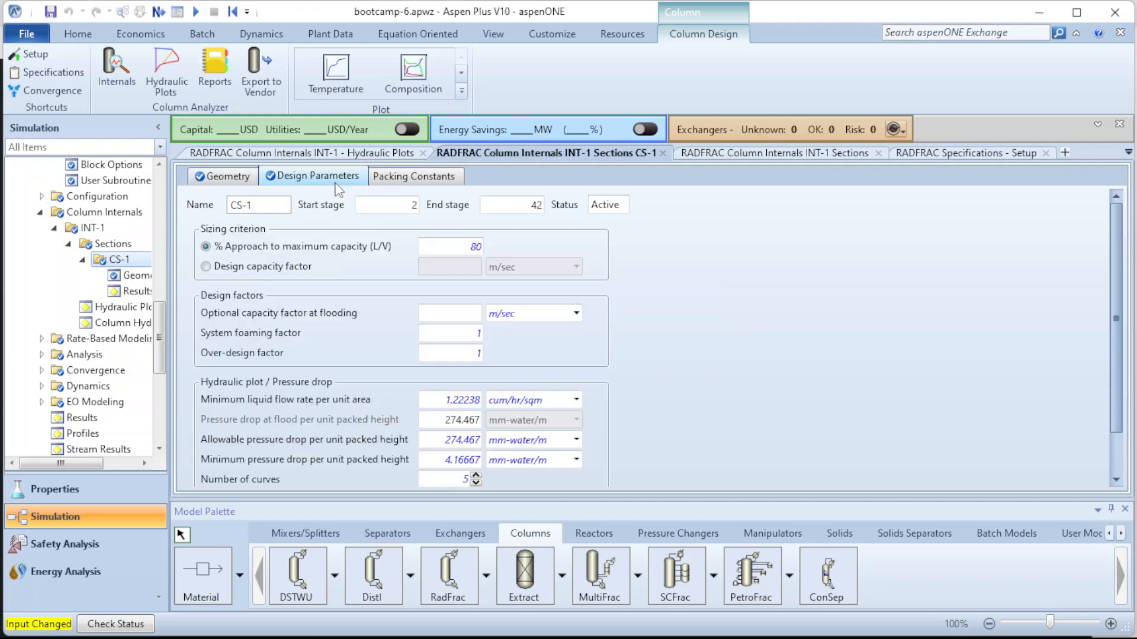
{"action": "left_click", "coordinate": [373, 181]}
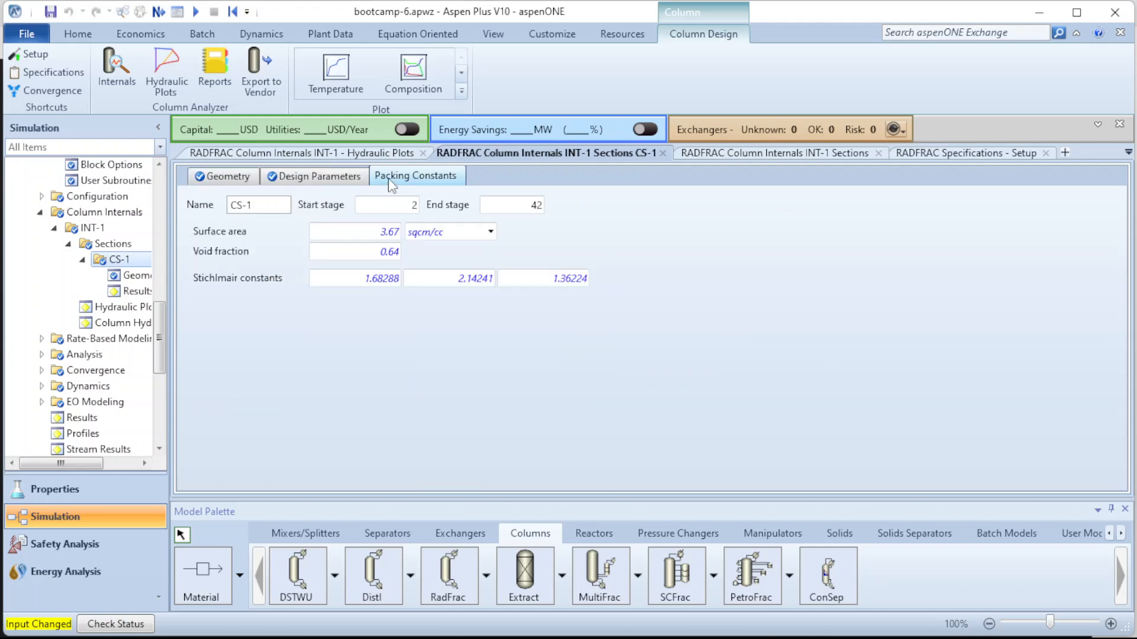
{"action": "left_click", "coordinate": [317, 179]}
{"action": "left_click", "coordinate": [227, 179]}
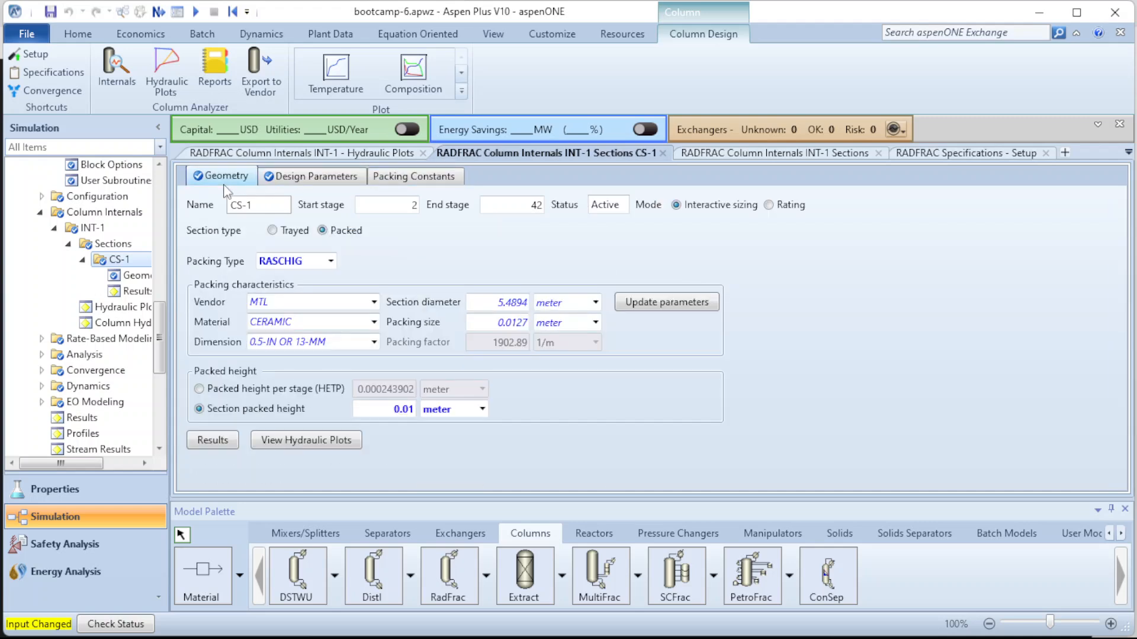
{"action": "left_click", "coordinate": [299, 441]}
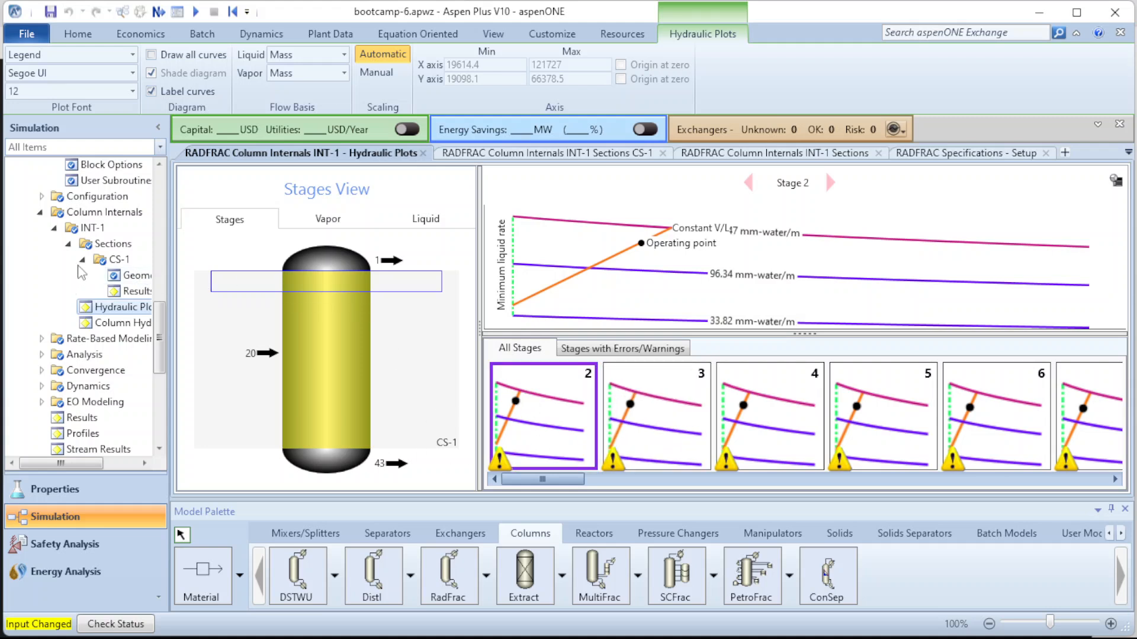
{"action": "left_click", "coordinate": [104, 263]}
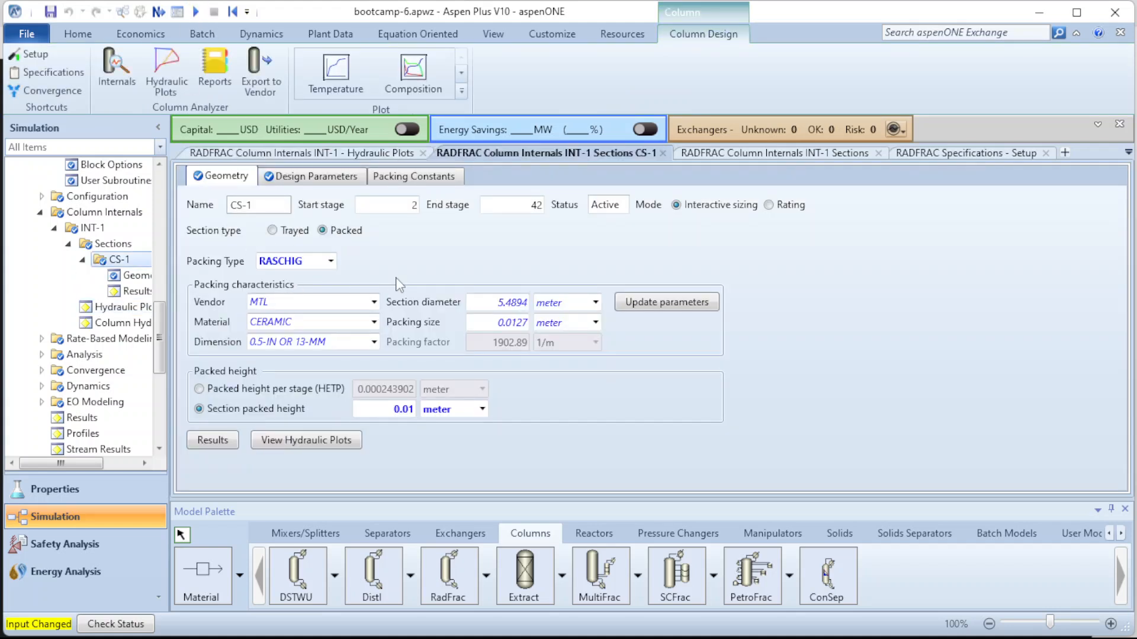
- Switch to the Google Meet call in the browser and admit the waiting participant
{"action": "mouse_move", "coordinate": [359, 623]}
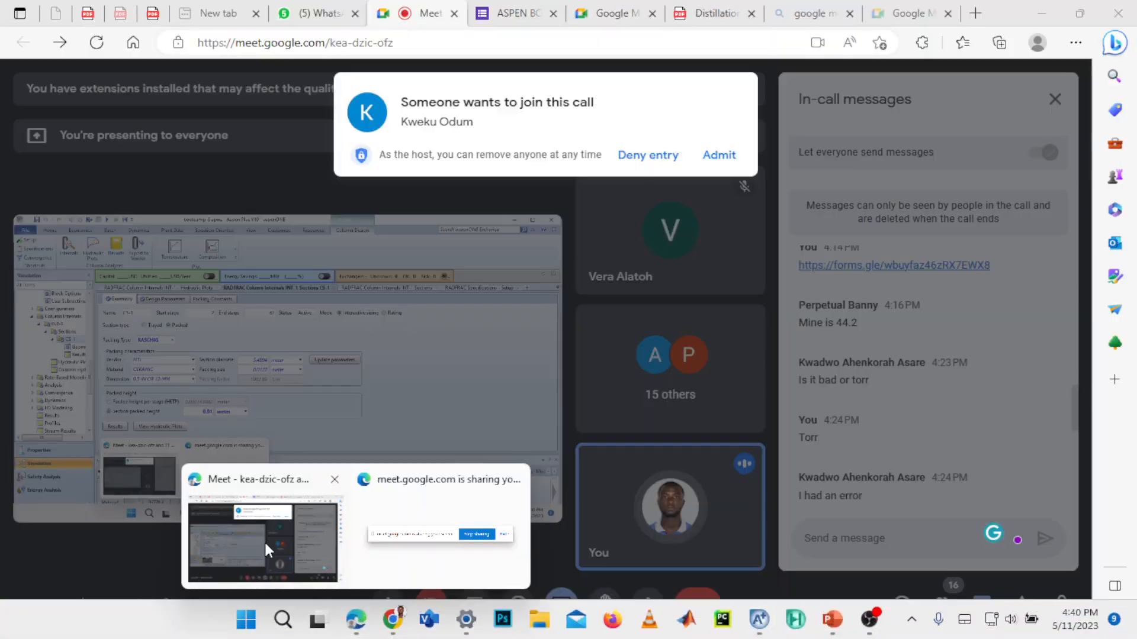
{"action": "left_click", "coordinate": [265, 542]}
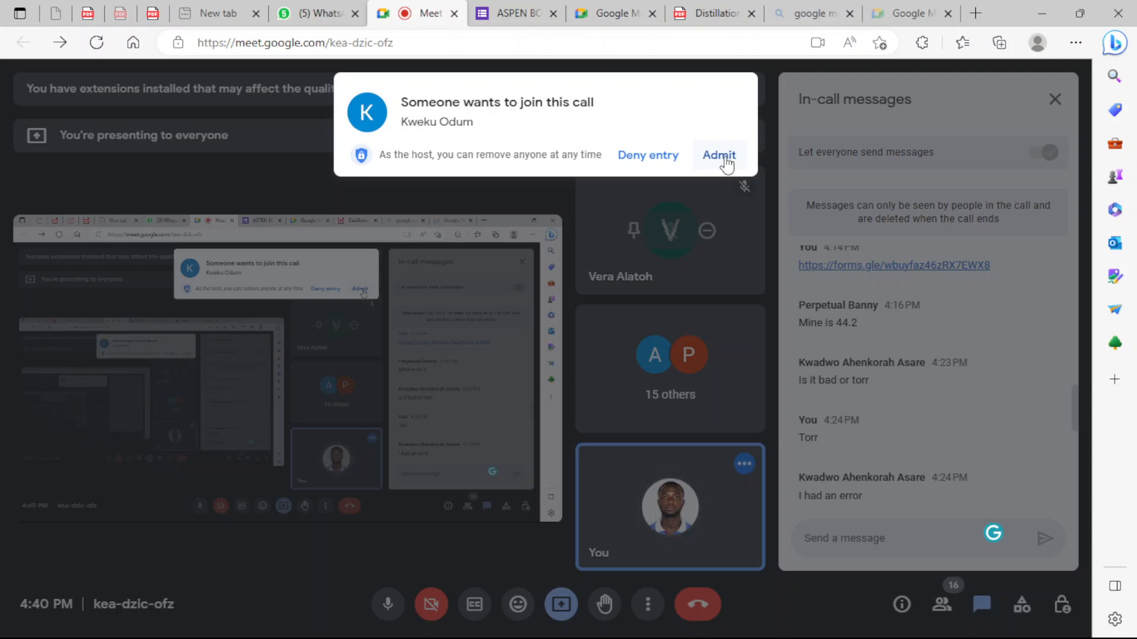
{"action": "left_click", "coordinate": [724, 157]}
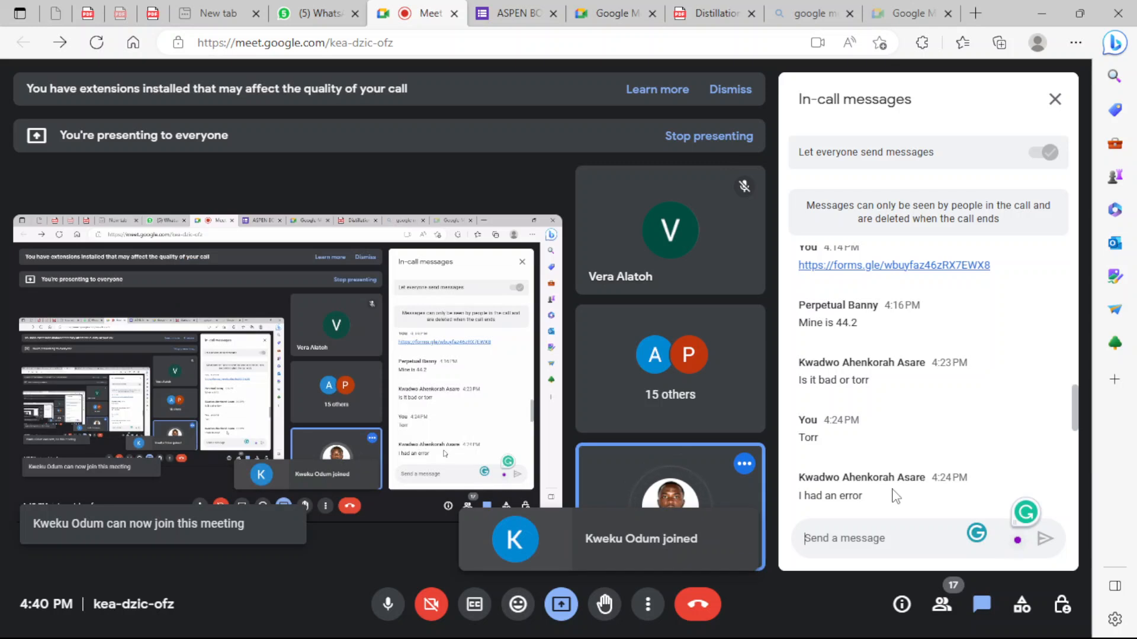
{"action": "scroll", "coordinate": [895, 496], "scroll_direction": "down", "scroll_amount": 5}
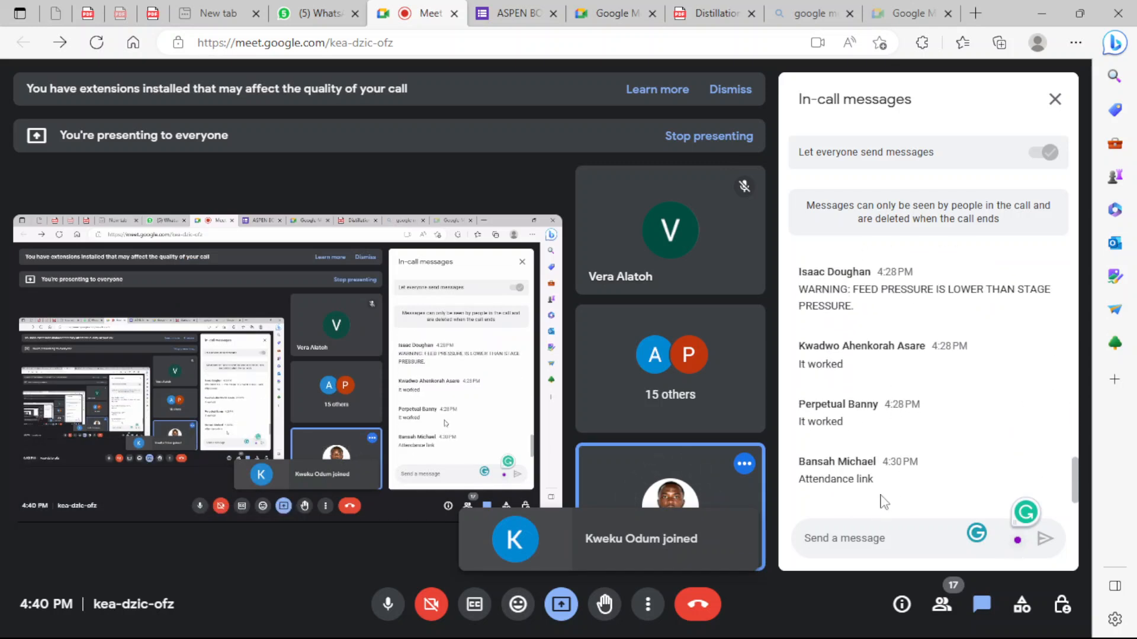
{"action": "left_click", "coordinate": [865, 538]}
{"action": "type", "text": "0.5857256"}
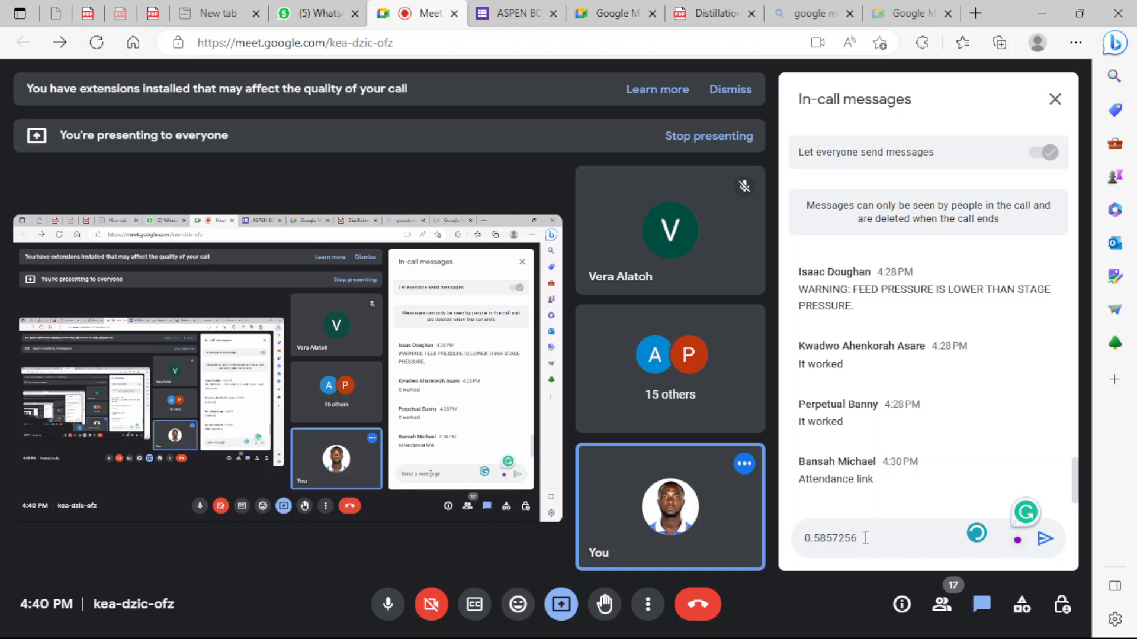
{"action": "key", "text": "BackSpace"}
{"action": "key", "text": "BackSpace"}
{"action": "key", "text": "BackSpace"}
{"action": "key", "text": "BackSpace"}
{"action": "key", "text": "BackSpace"}
{"action": "key", "text": "BackSpace"}
{"action": "key", "text": "BackSpace"}
{"action": "key", "text": "BackSpace"}
{"action": "key", "text": "BackSpace"}
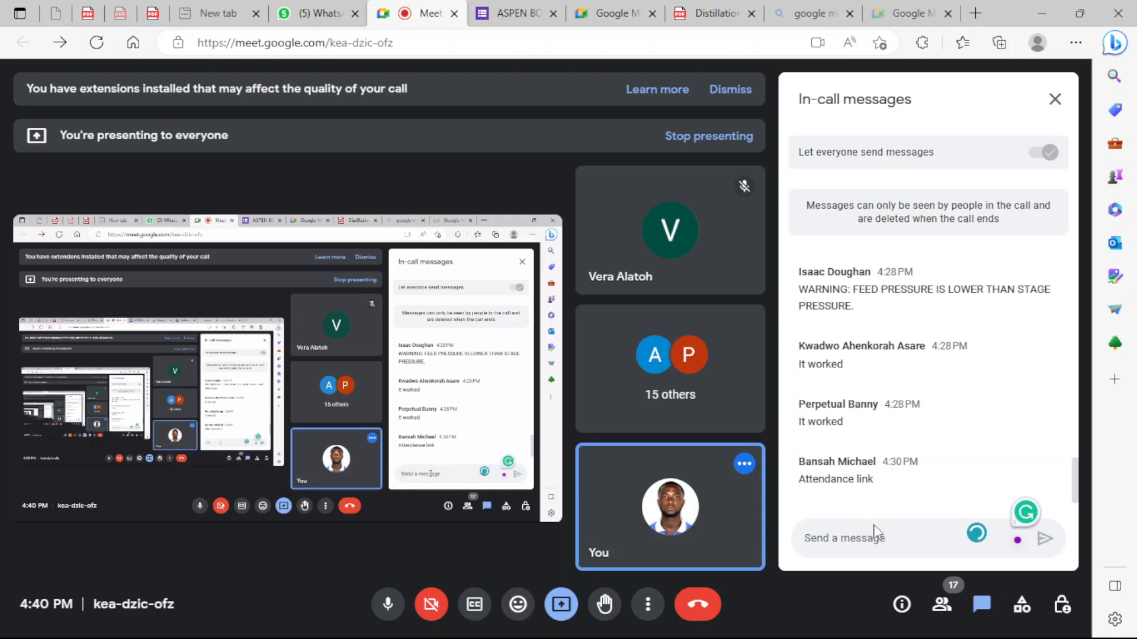
- Copy the attendance form link from the earlier in-call message and send it again in the meeting chat
{"action": "scroll", "coordinate": [910, 496], "scroll_direction": "up", "scroll_amount": 10}
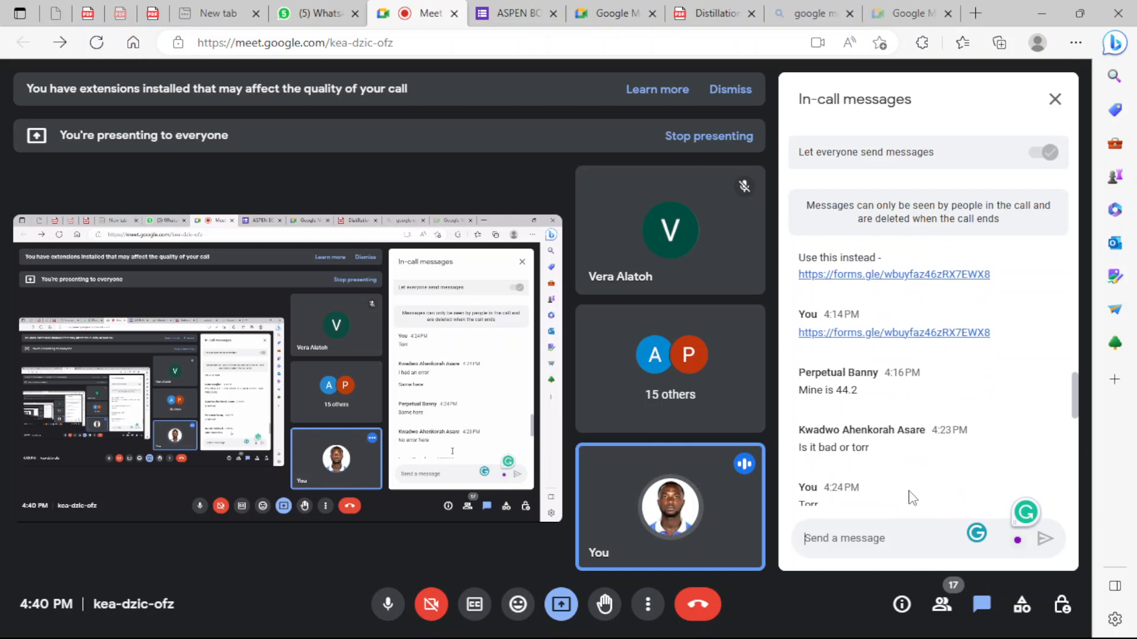
{"action": "right_click", "coordinate": [874, 333]}
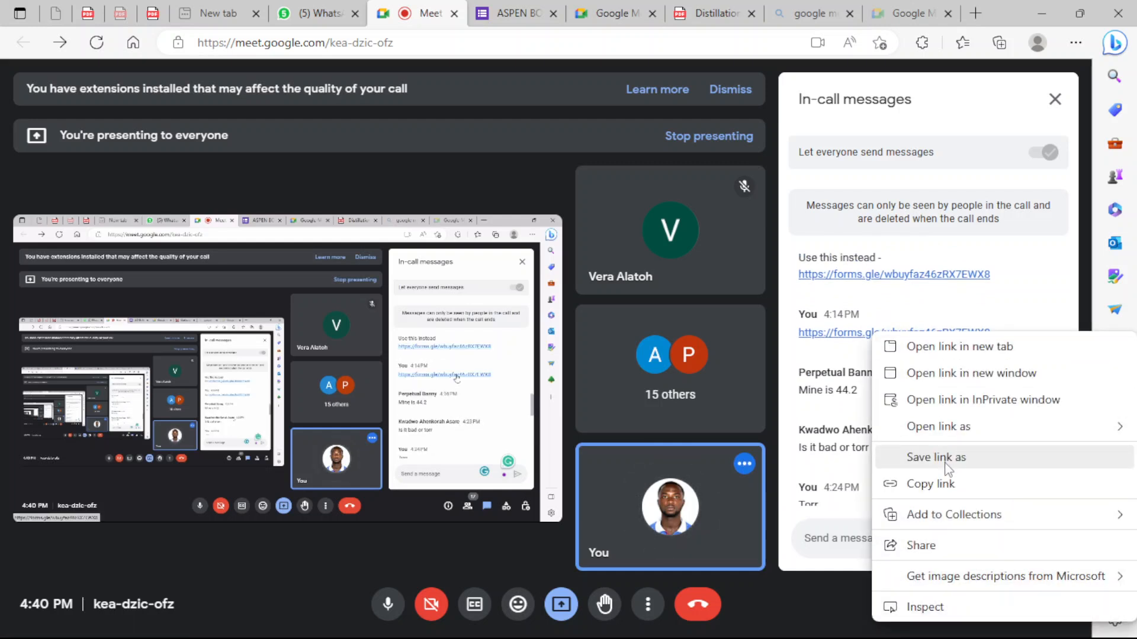
{"action": "left_click", "coordinate": [948, 484]}
{"action": "scroll", "coordinate": [915, 497], "scroll_direction": "down", "scroll_amount": 5}
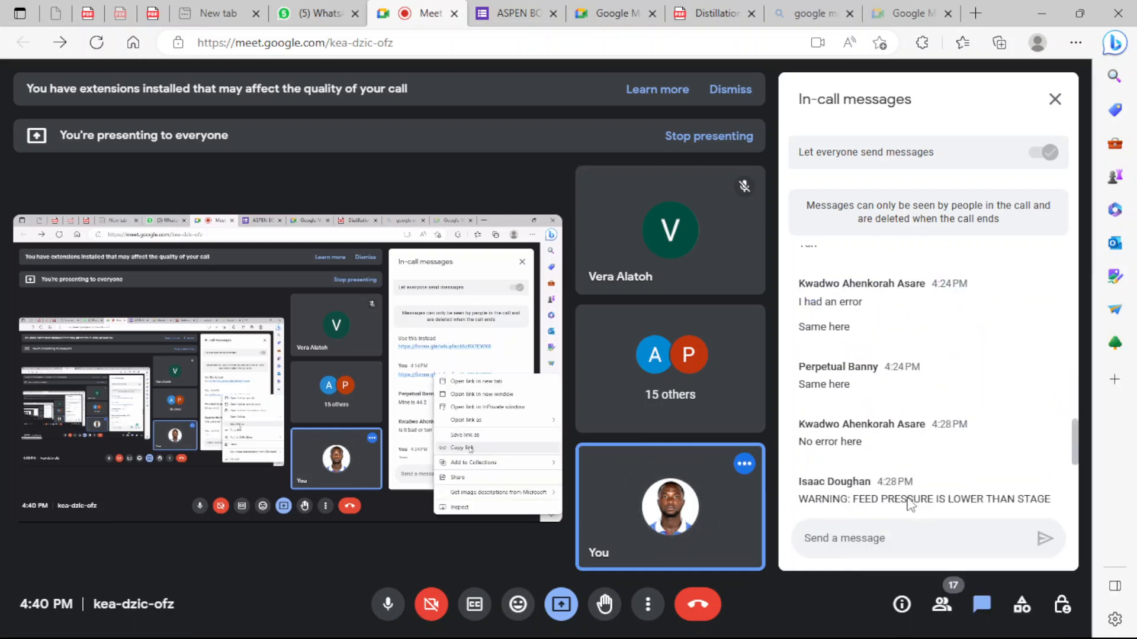
{"action": "scroll", "coordinate": [910, 506], "scroll_direction": "down", "scroll_amount": 3}
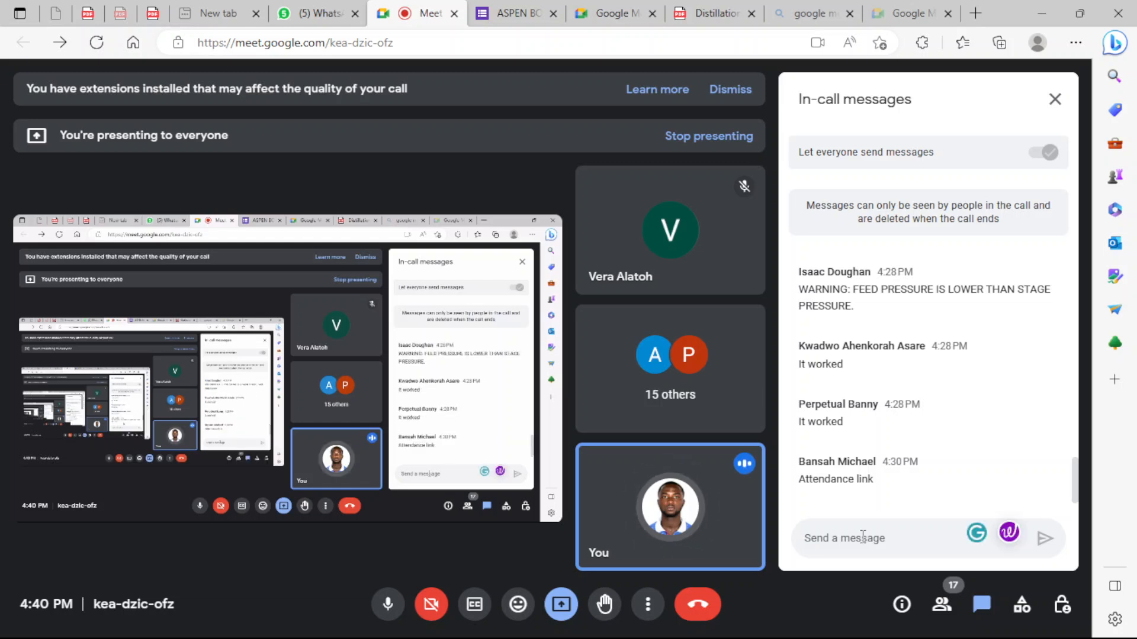
{"action": "key", "text": "ctrl+v"}
{"action": "key", "text": "Return"}
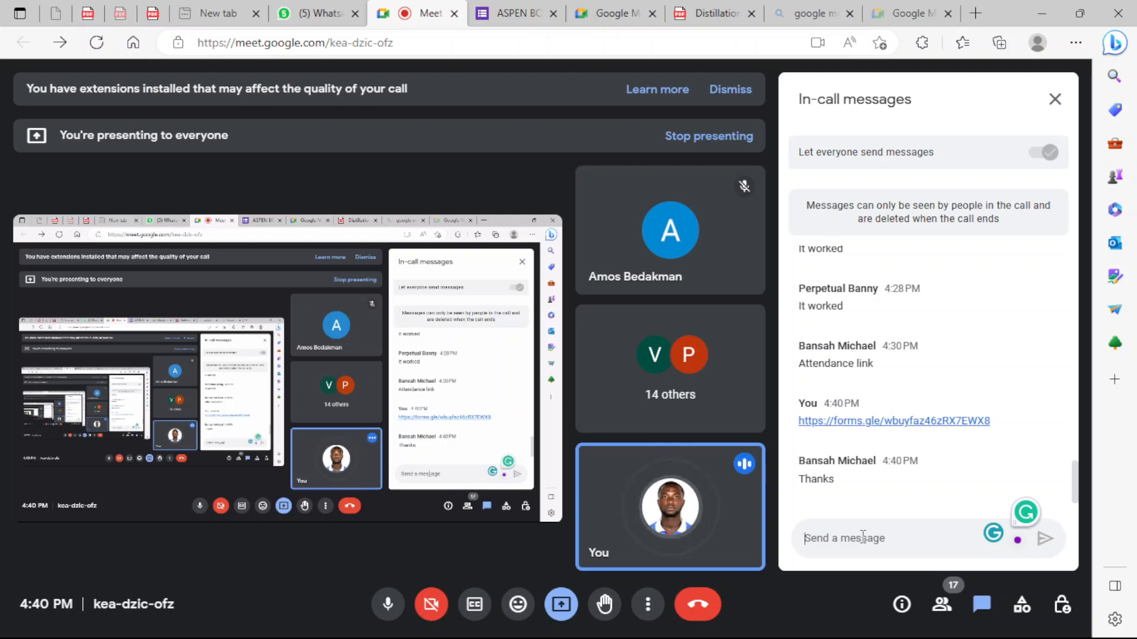
- Switch back to Aspen Plus and run the simulation with the packed CS-1 section
{"action": "mouse_move", "coordinate": [824, 631]}
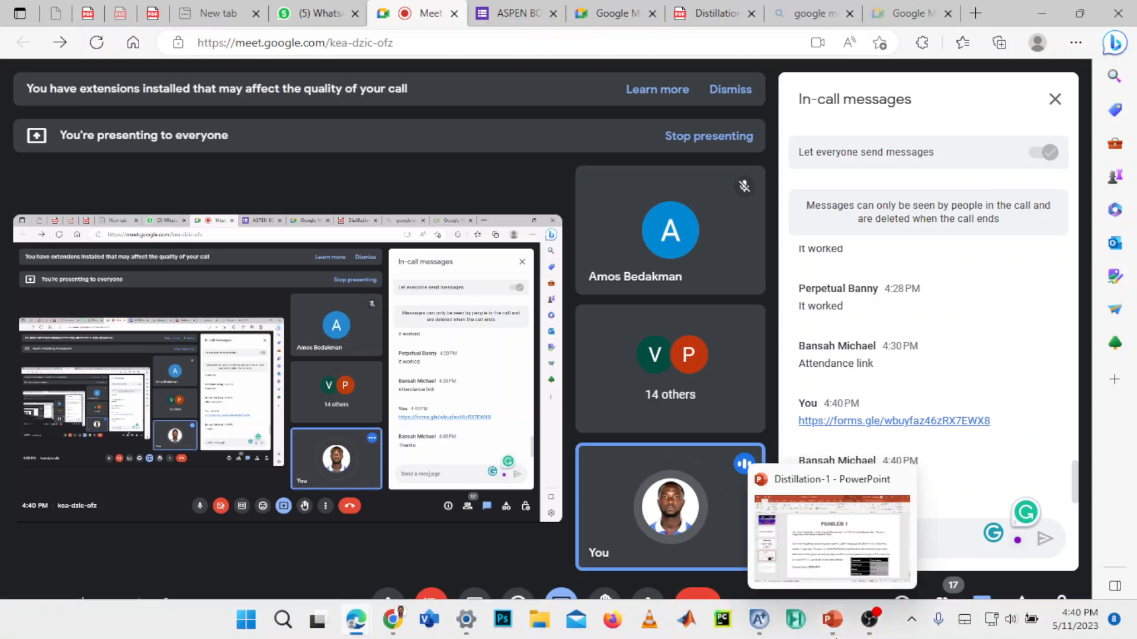
{"action": "left_click", "coordinate": [757, 620]}
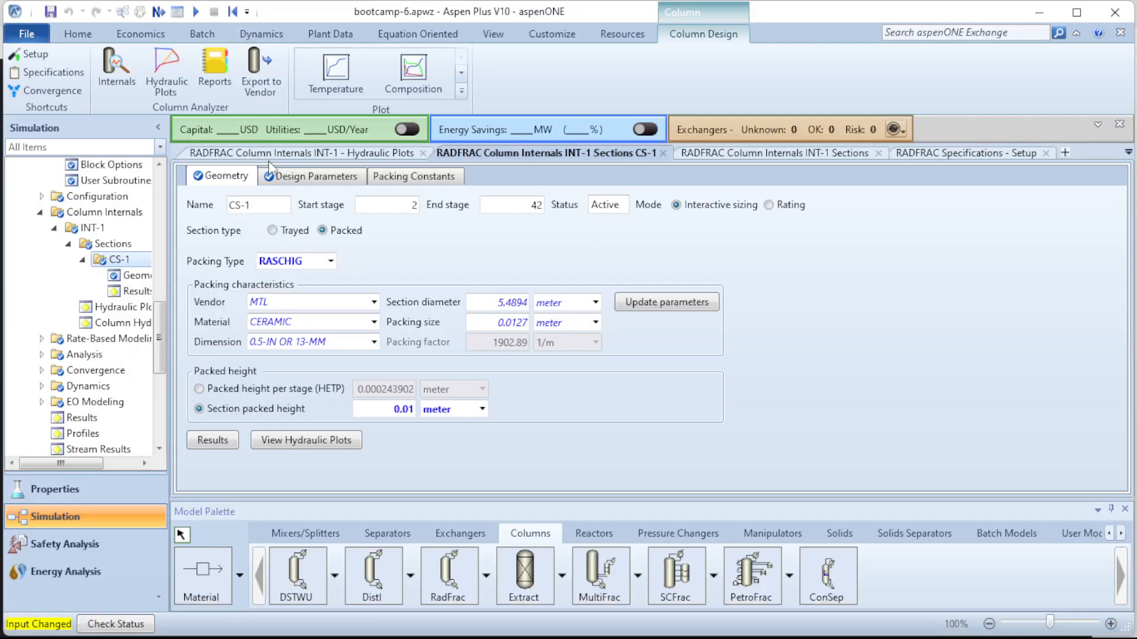
{"action": "left_click", "coordinate": [197, 12]}
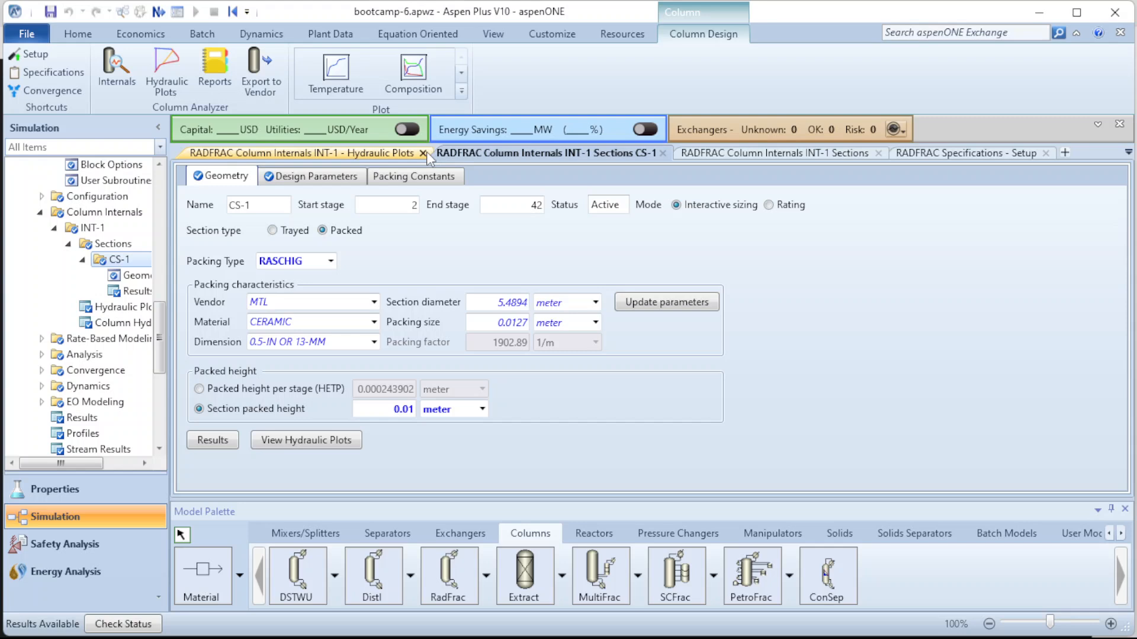
- Close the INT-1 hydraulic plots form and check the packing material options for section CS-1
{"action": "left_click", "coordinate": [425, 152]}
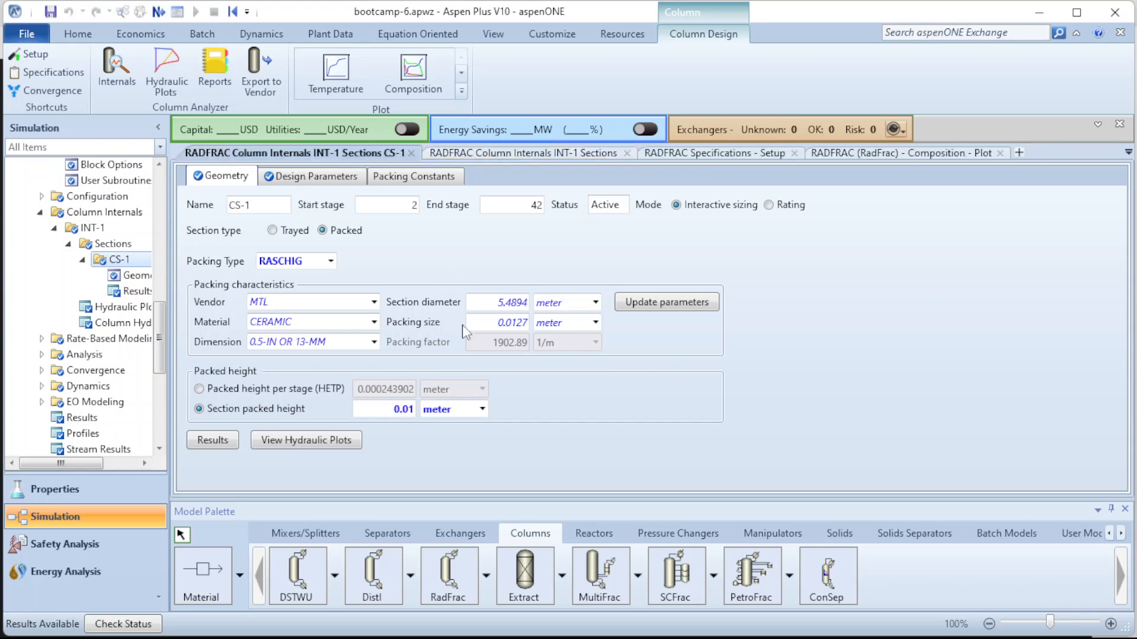
{"action": "left_click", "coordinate": [374, 323]}
{"action": "left_click", "coordinate": [369, 327]}
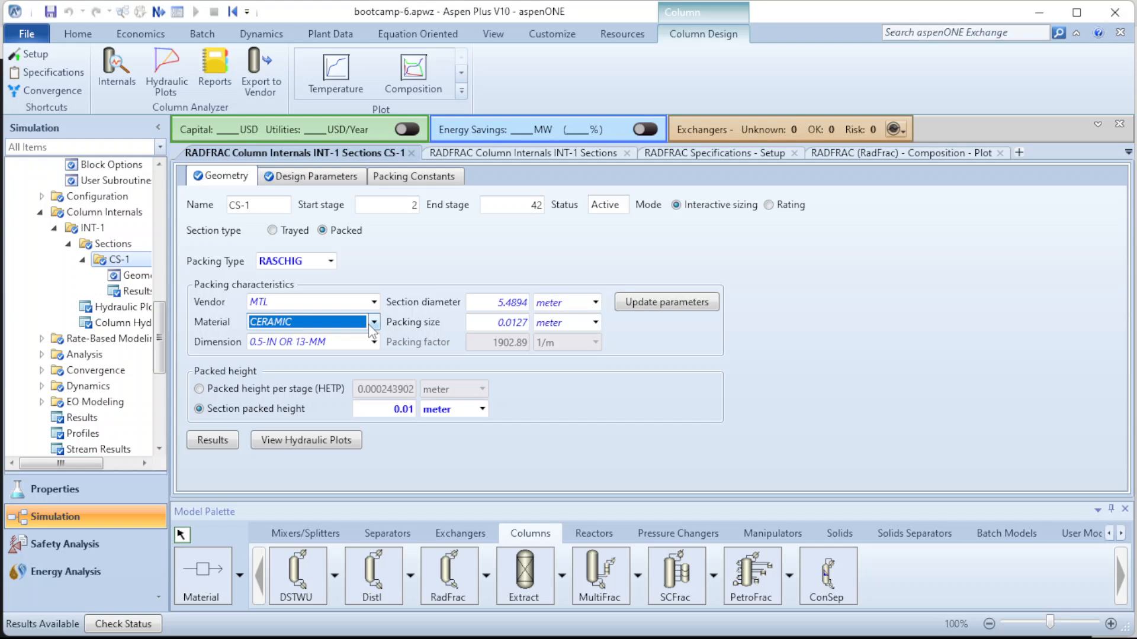
- Review the available material choices for the Raschig packing in section CS-1, keeping CERAMIC selected
{"action": "left_click", "coordinate": [372, 327]}
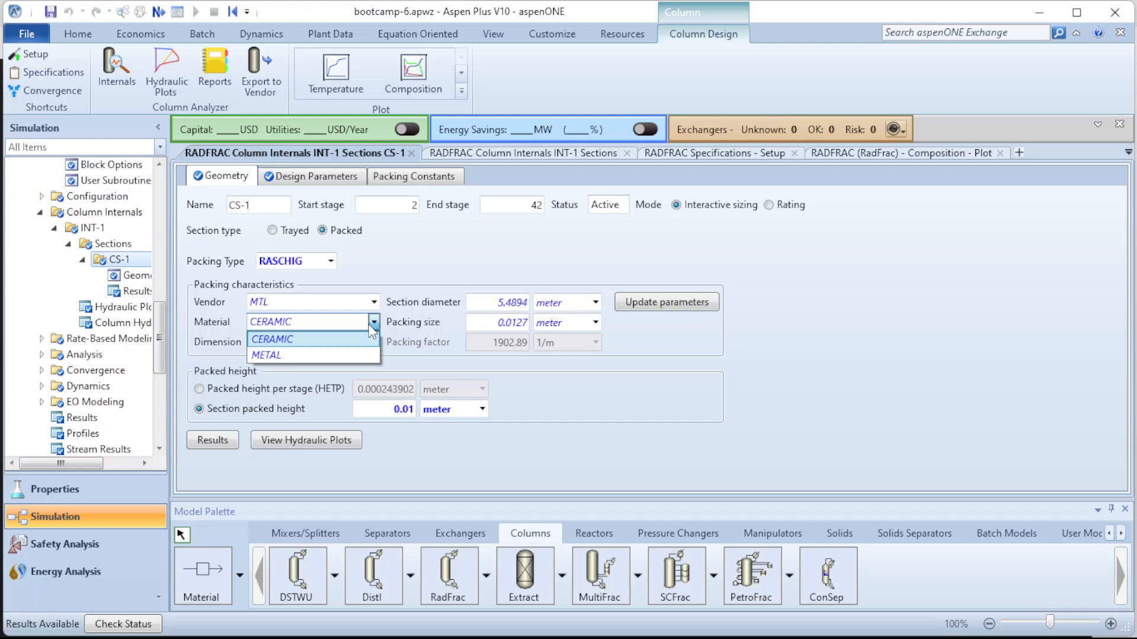
{"action": "left_click", "coordinate": [369, 326]}
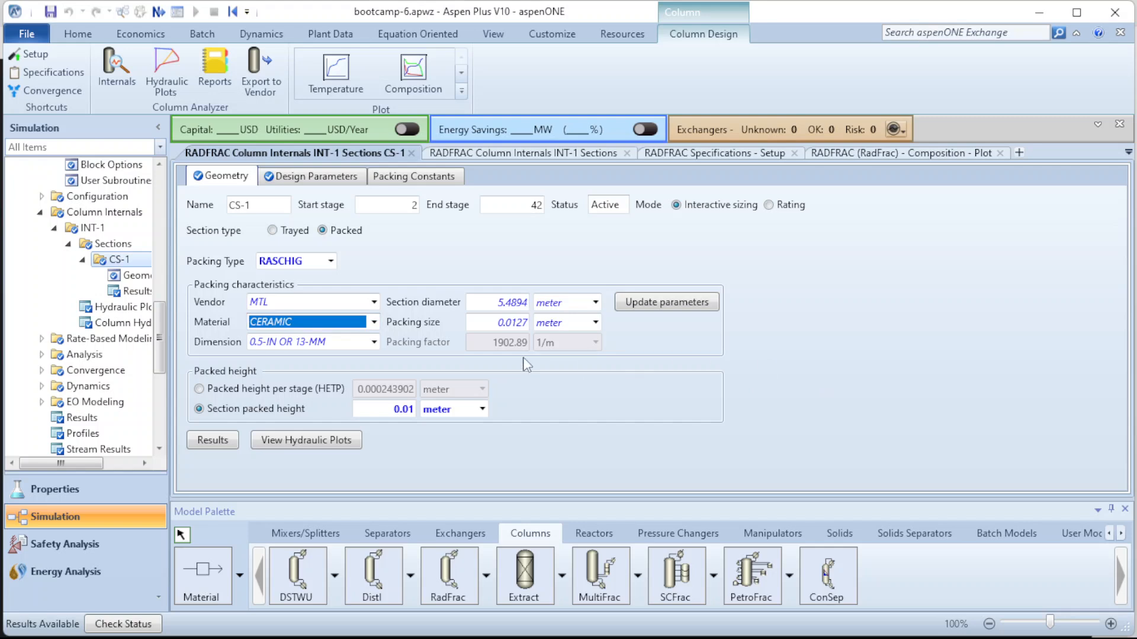
{"action": "left_click", "coordinate": [375, 323]}
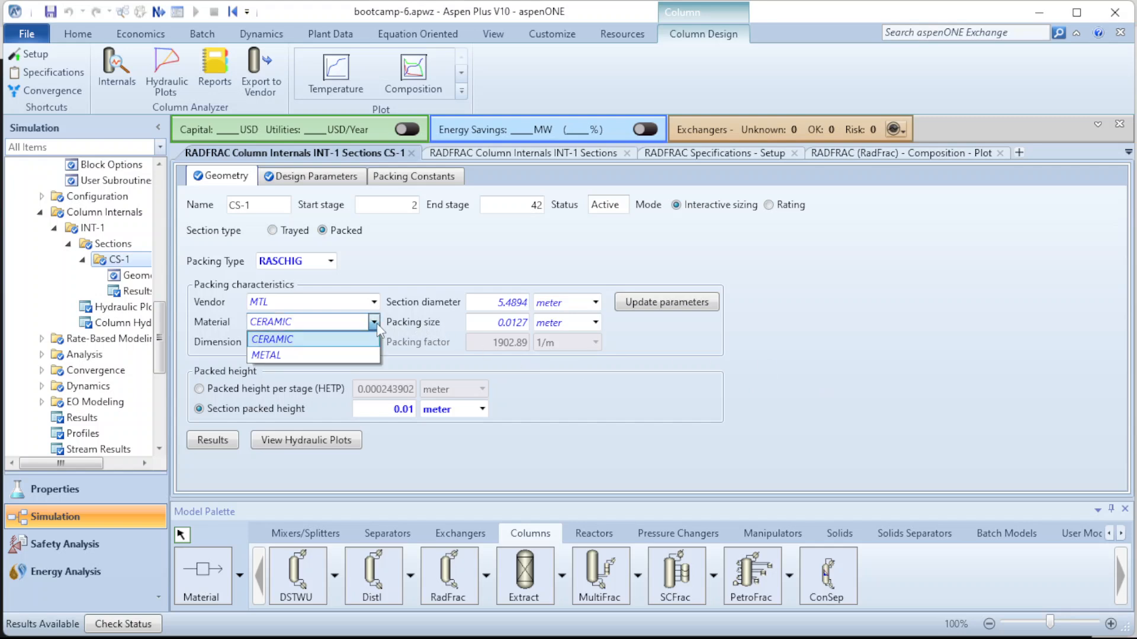
{"action": "left_click", "coordinate": [374, 322]}
{"action": "left_click", "coordinate": [1013, 422]}
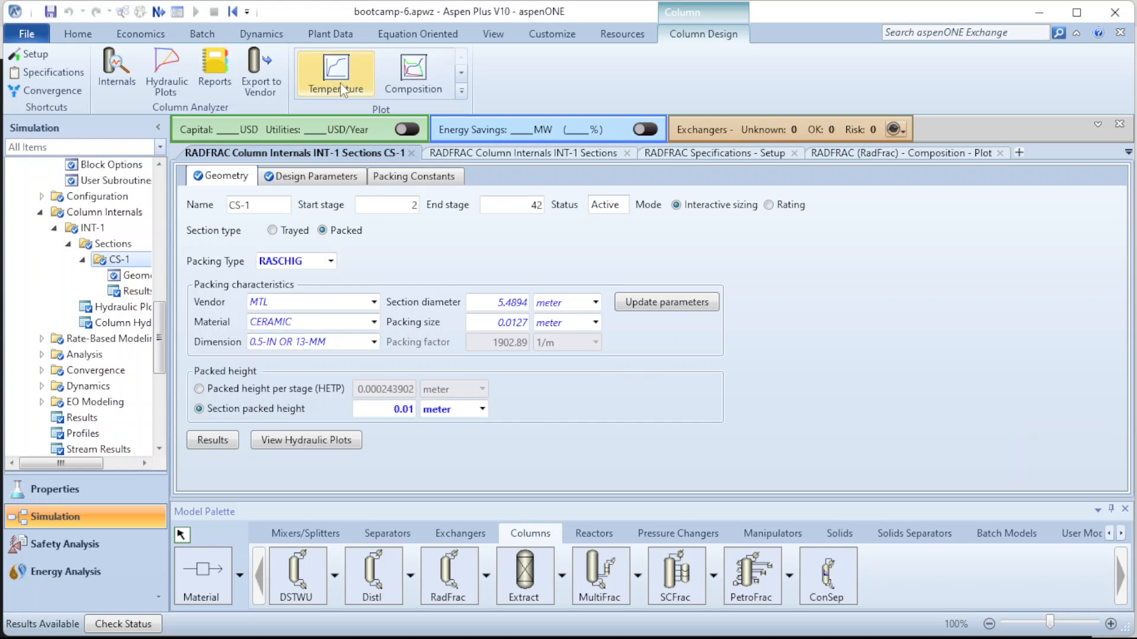
- Close all open column, plot, results, stream and block forms, leaving only the main flowsheet open
{"action": "left_click", "coordinate": [875, 156]}
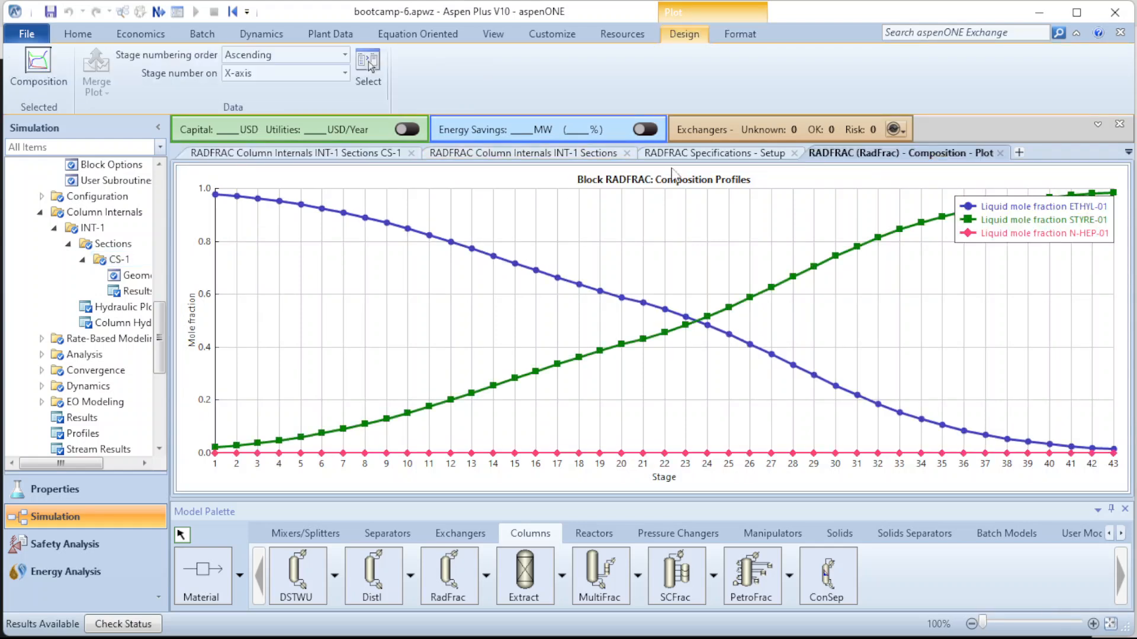
{"action": "left_click", "coordinate": [410, 153]}
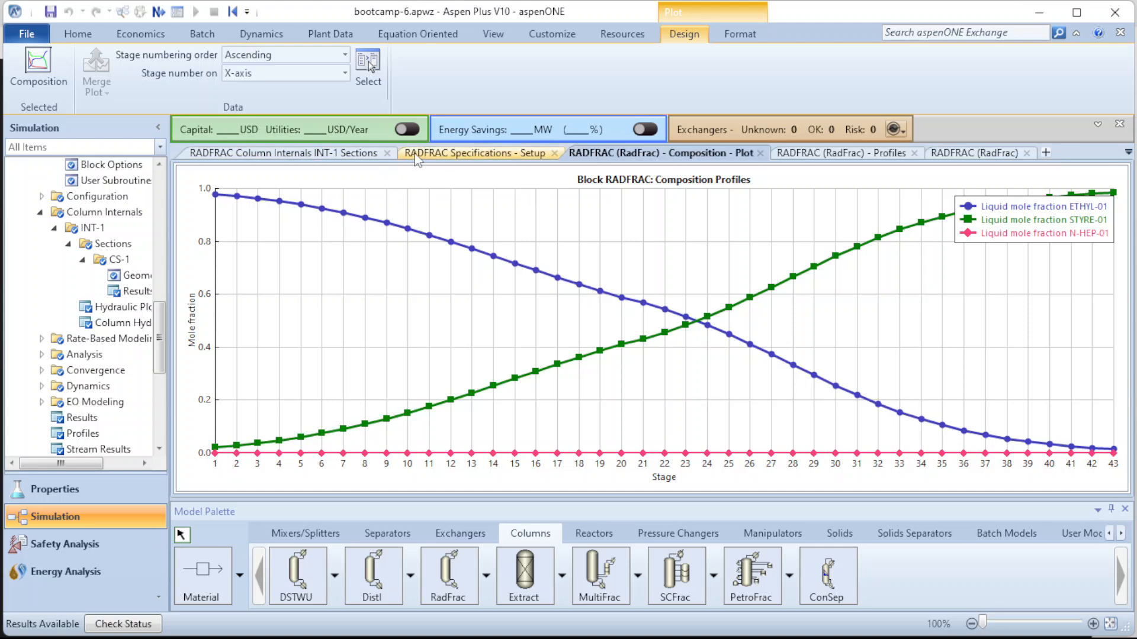
{"action": "left_click", "coordinate": [386, 154]}
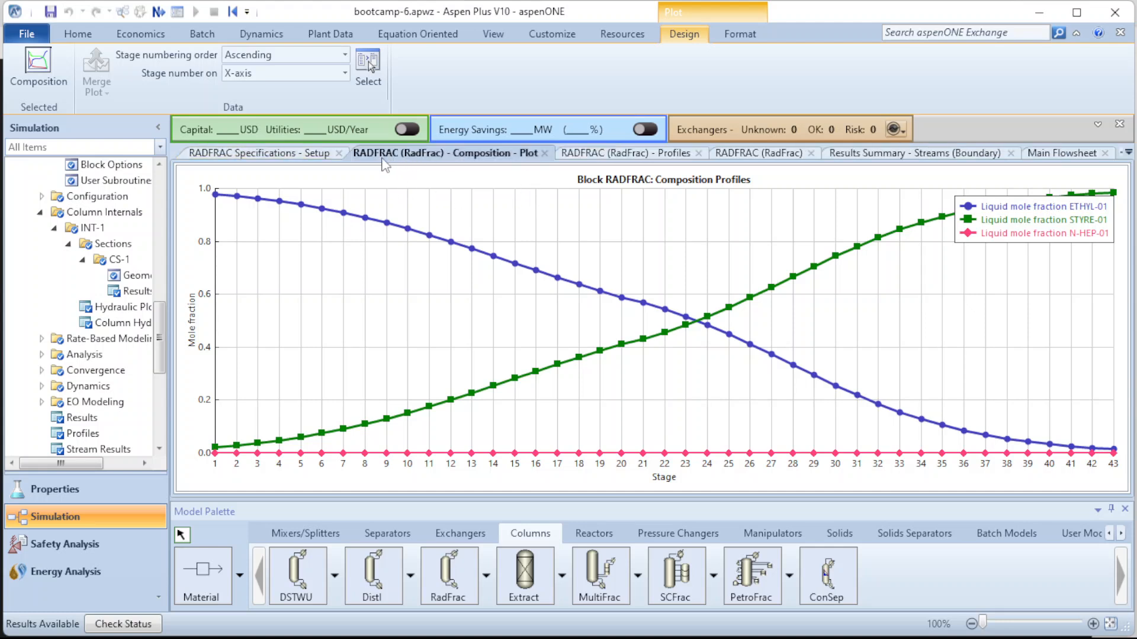
{"action": "left_click", "coordinate": [338, 153]}
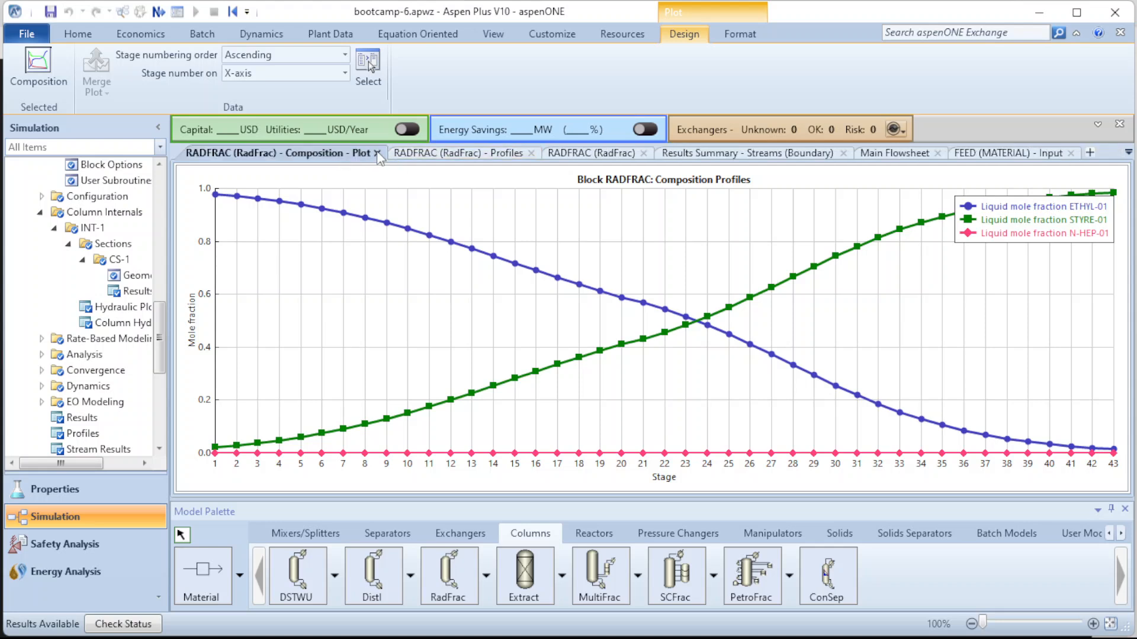
{"action": "left_click", "coordinate": [376, 153]}
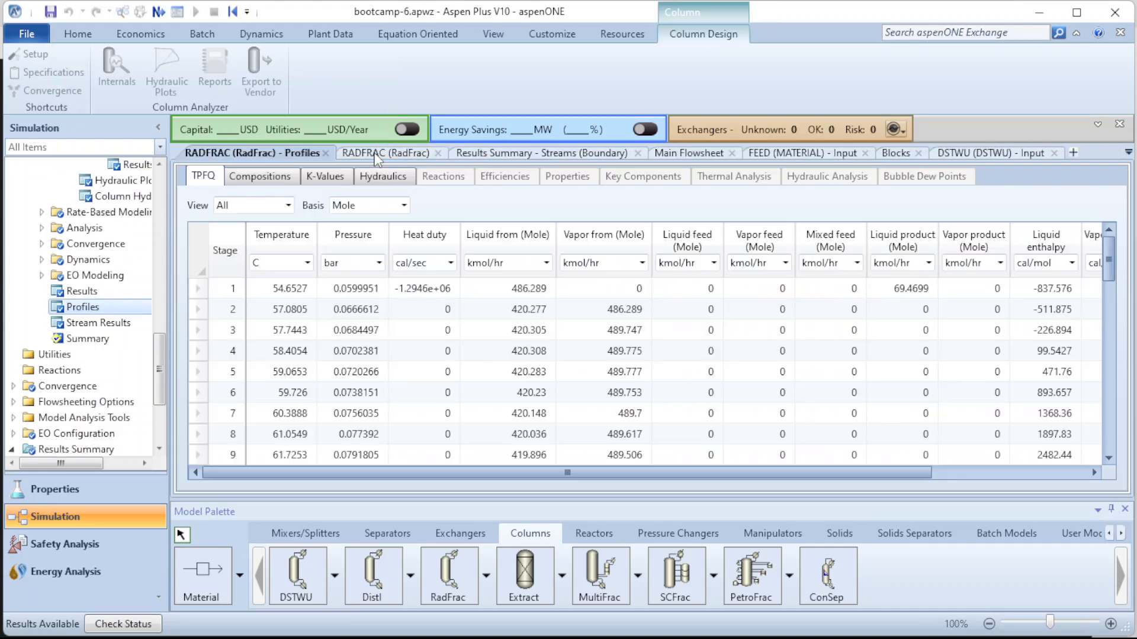
{"action": "left_click", "coordinate": [325, 154]}
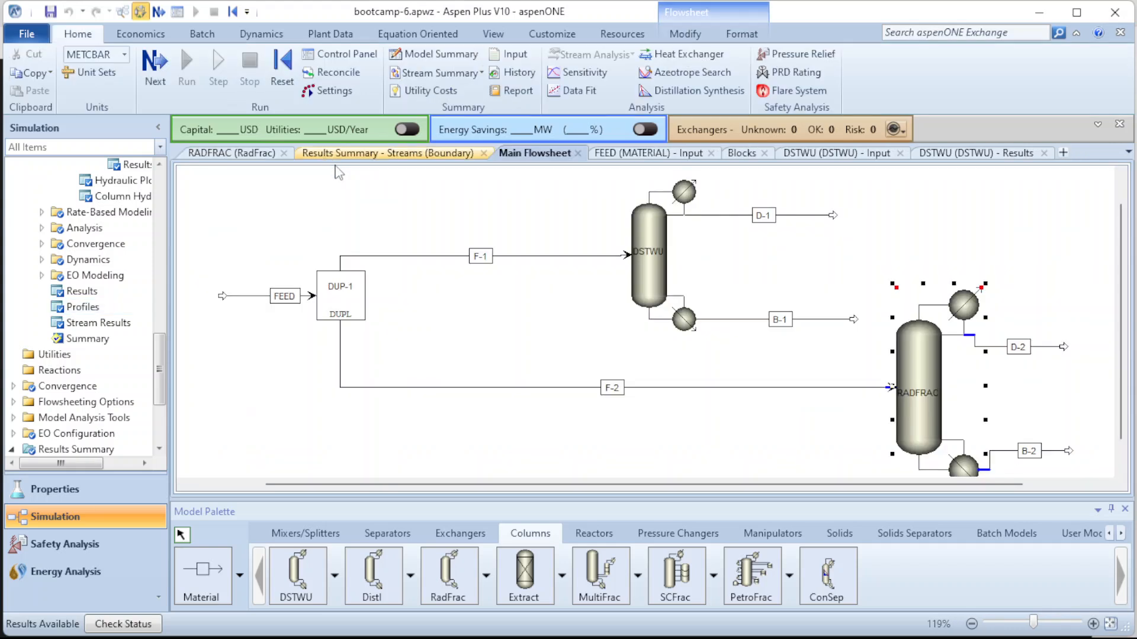
{"action": "left_click", "coordinate": [284, 154]}
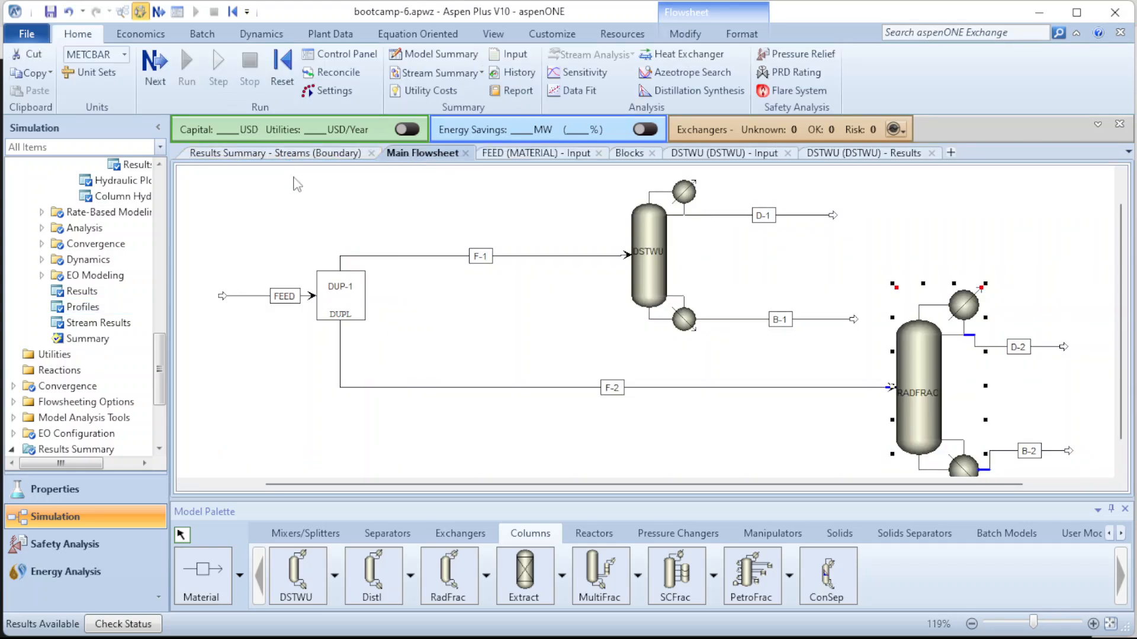
{"action": "left_click", "coordinate": [374, 153]}
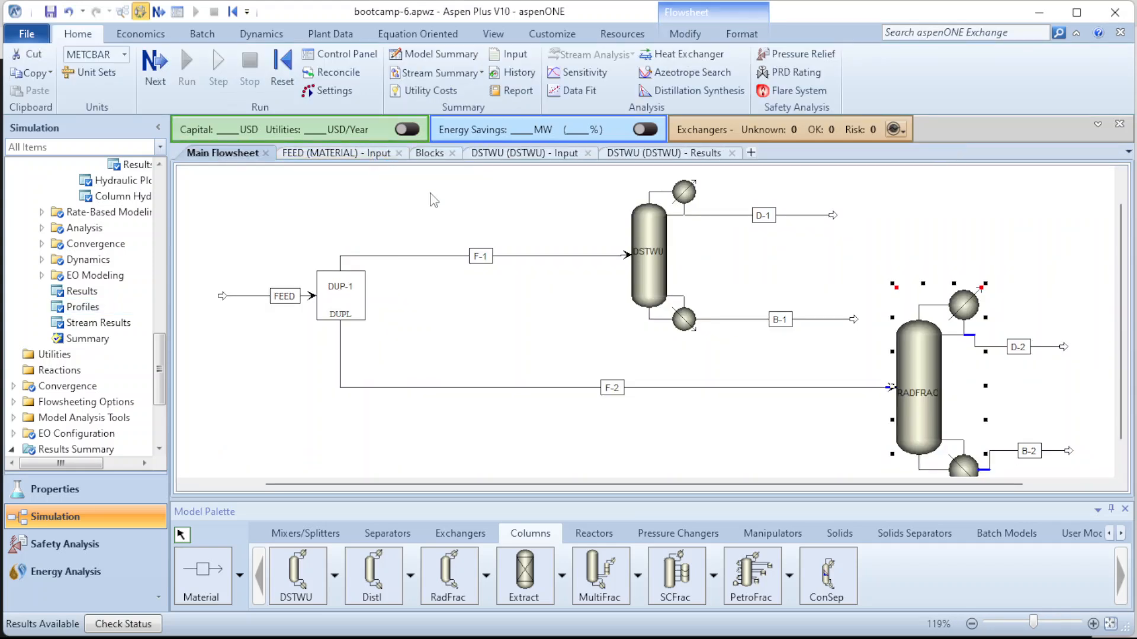
{"action": "left_click", "coordinate": [399, 154]}
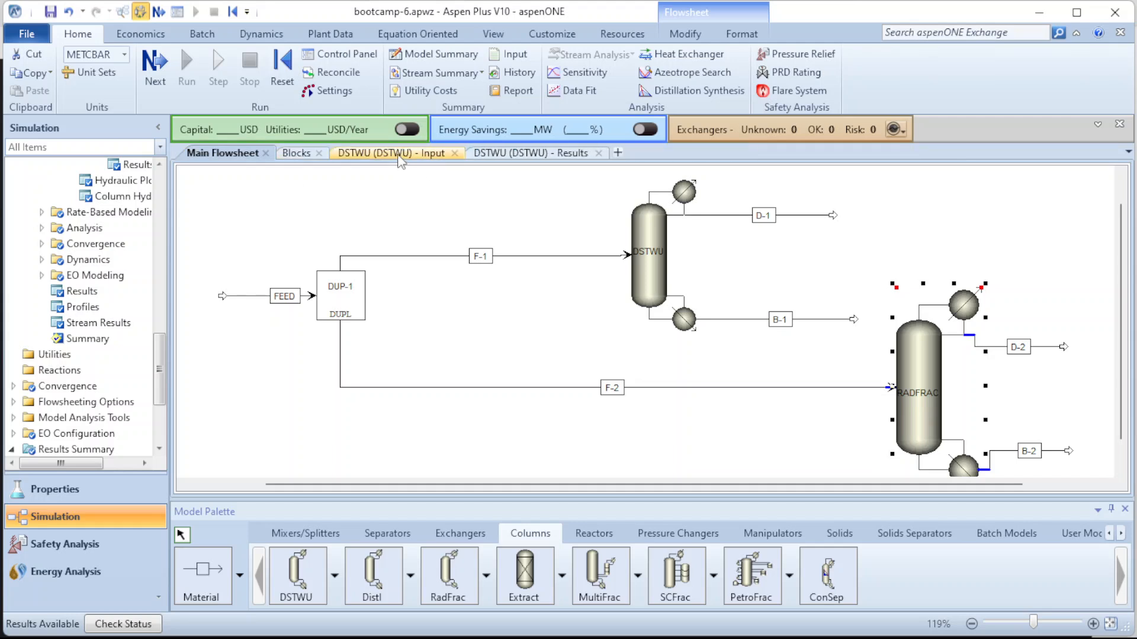
{"action": "left_click", "coordinate": [321, 153]}
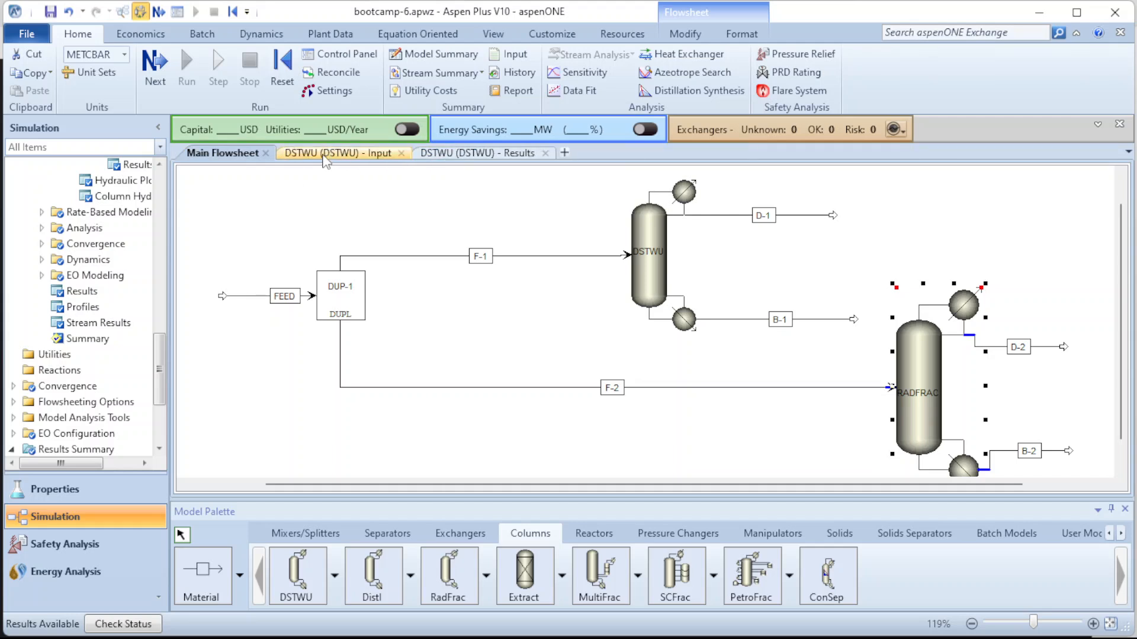
{"action": "left_click", "coordinate": [401, 154]}
{"action": "left_click", "coordinate": [409, 154]}
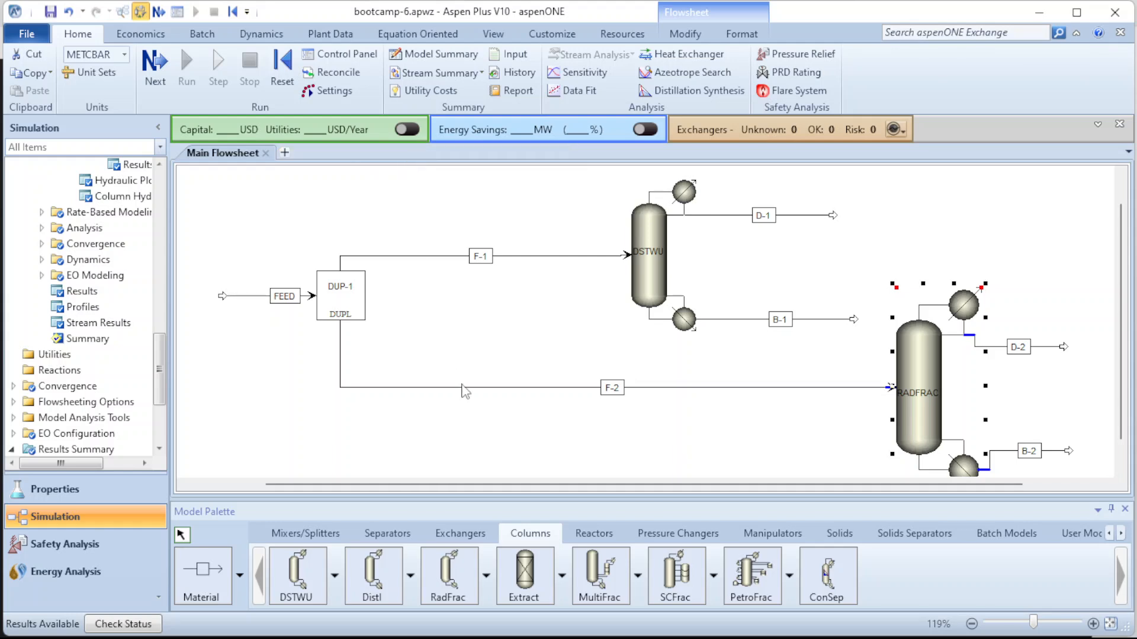
- Align all blocks and streams on the main flowsheet and clear the selection
{"action": "left_click_drag", "start_coordinate": [567, 485], "coordinate": [645, 484]}
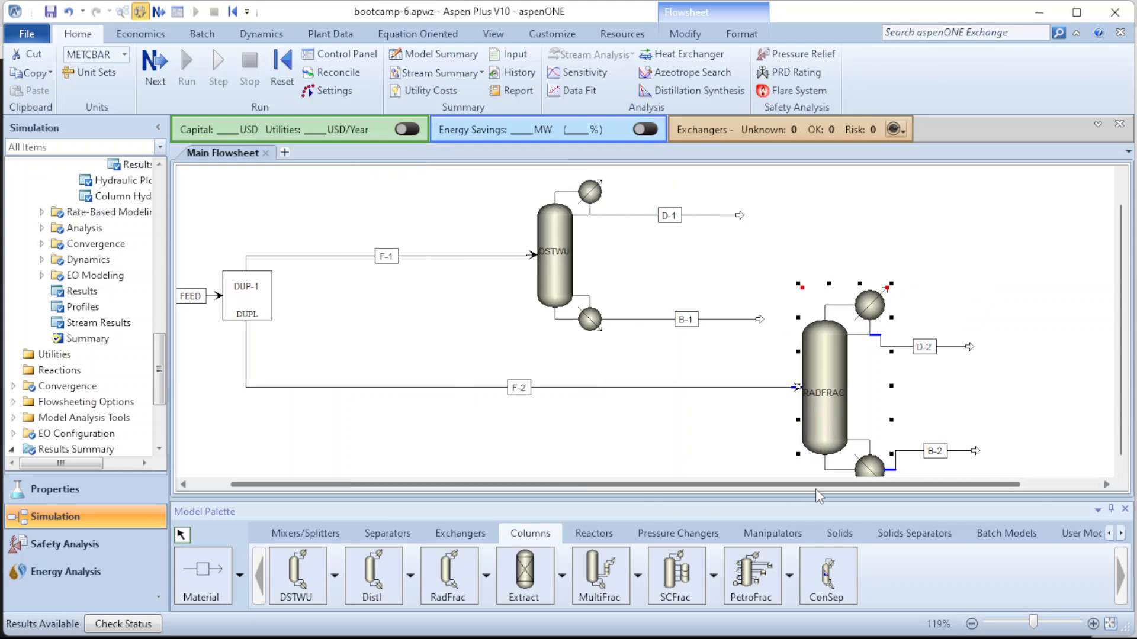
{"action": "left_click_drag", "start_coordinate": [1124, 417], "coordinate": [1124, 423]}
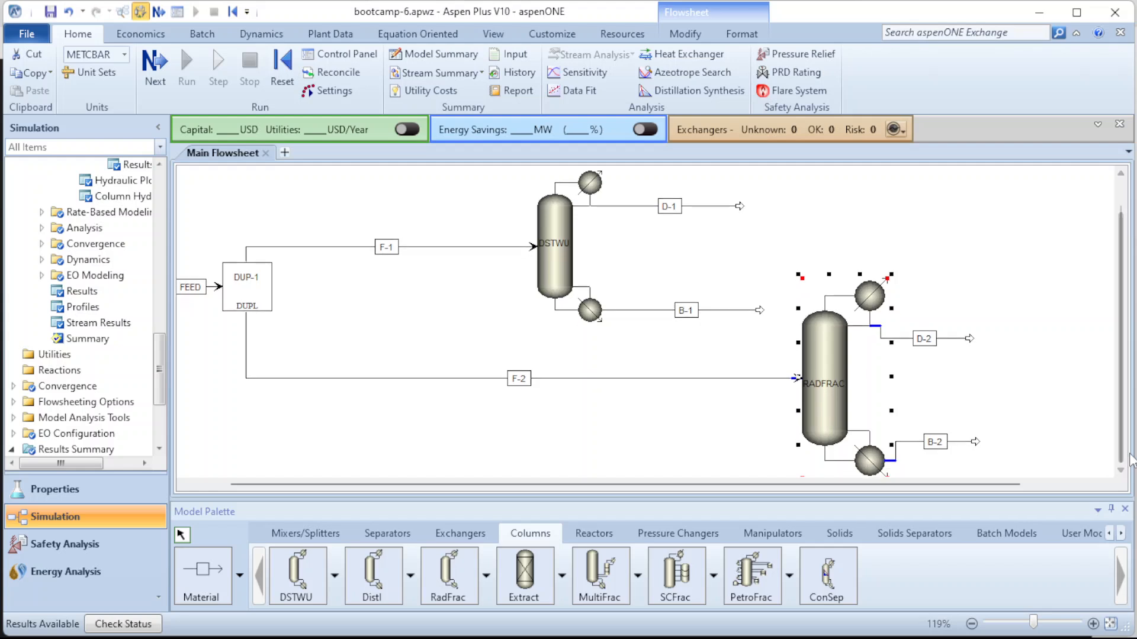
{"action": "key", "text": "ctrl+a"}
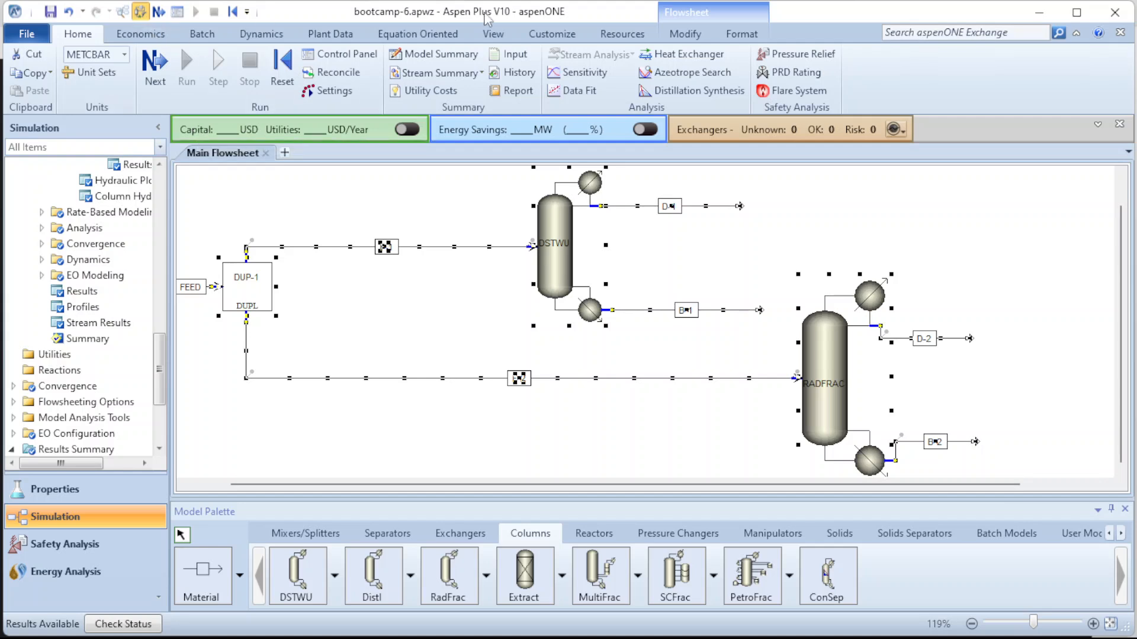
{"action": "left_click", "coordinate": [687, 33]}
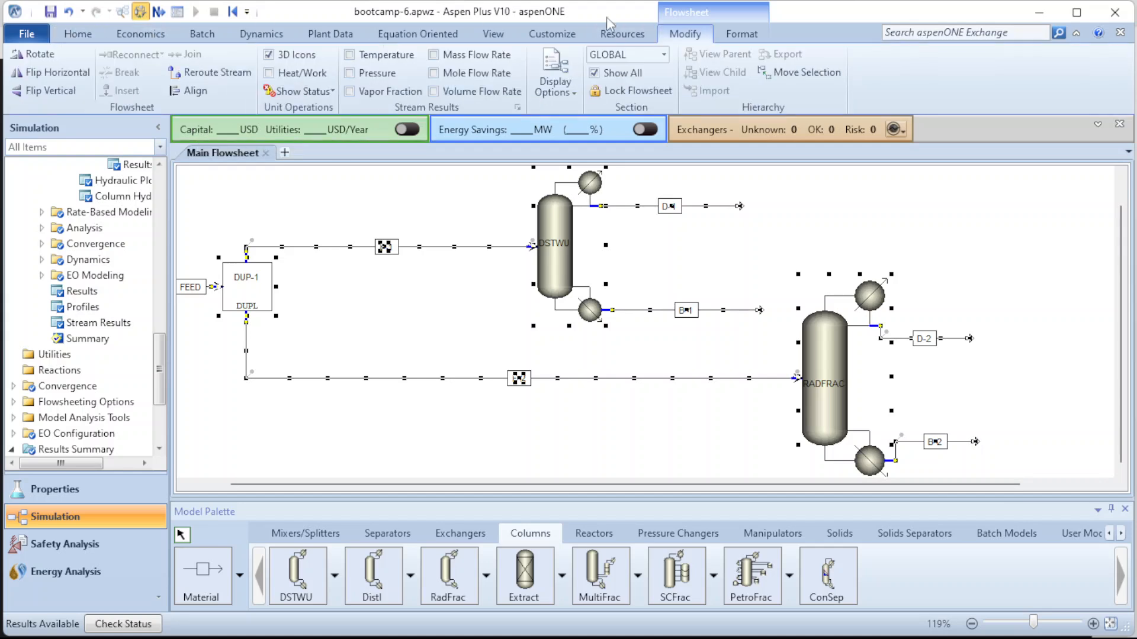
{"action": "left_click", "coordinate": [188, 92]}
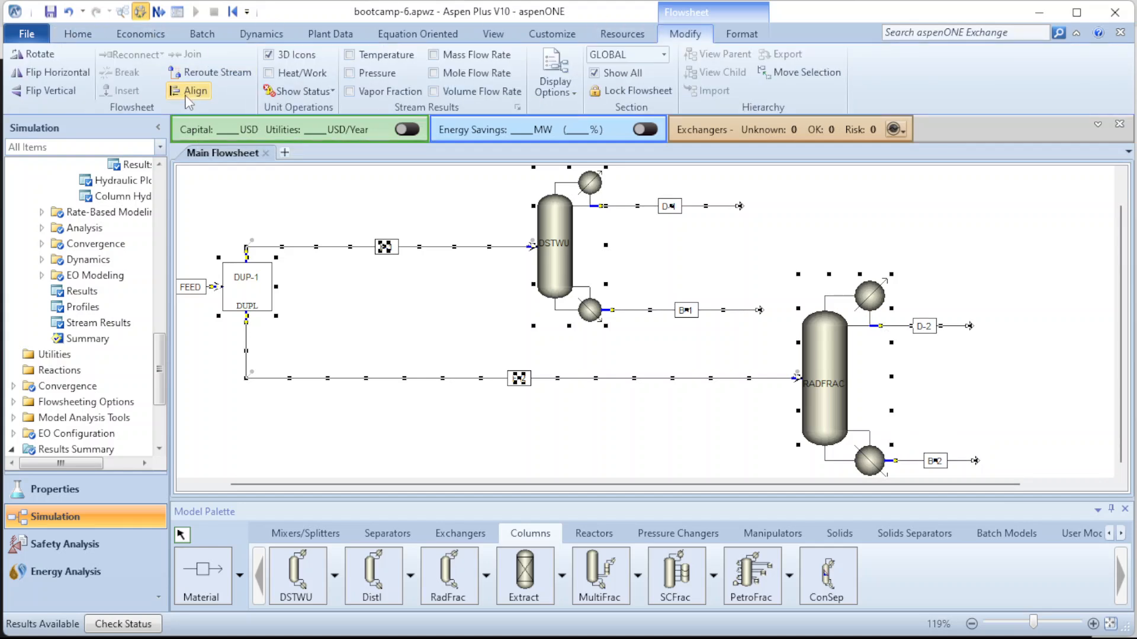
{"action": "left_click", "coordinate": [1066, 364]}
- Review the pressure specifications of the RADFRAC block and return to the main flowsheet
{"action": "mouse_move", "coordinate": [751, 638]}
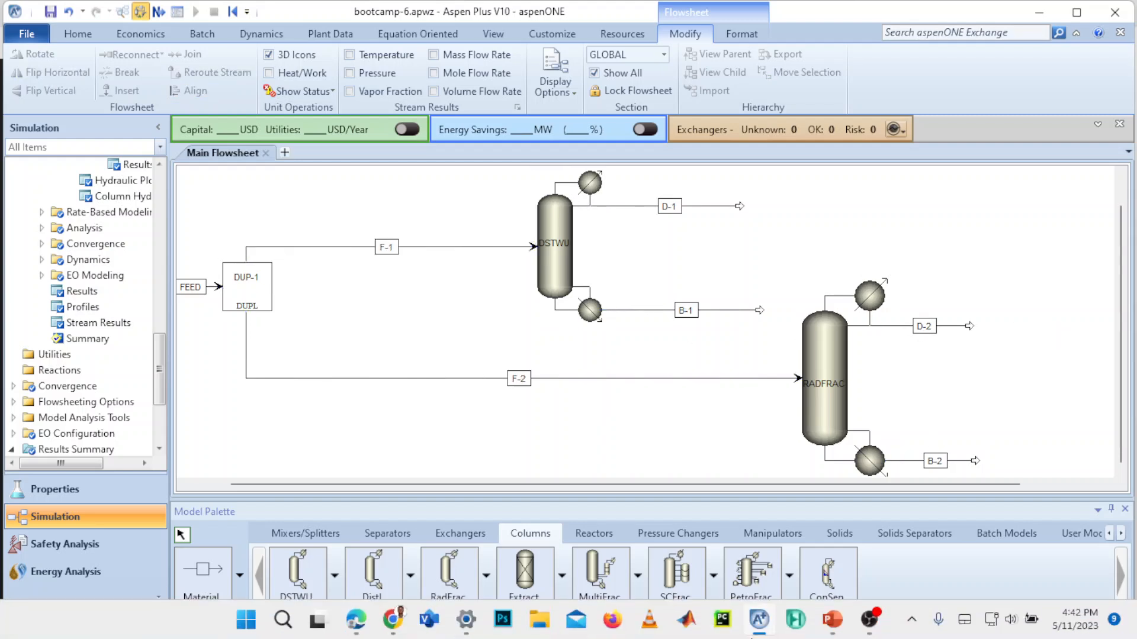
{"action": "mouse_move", "coordinate": [772, 620]}
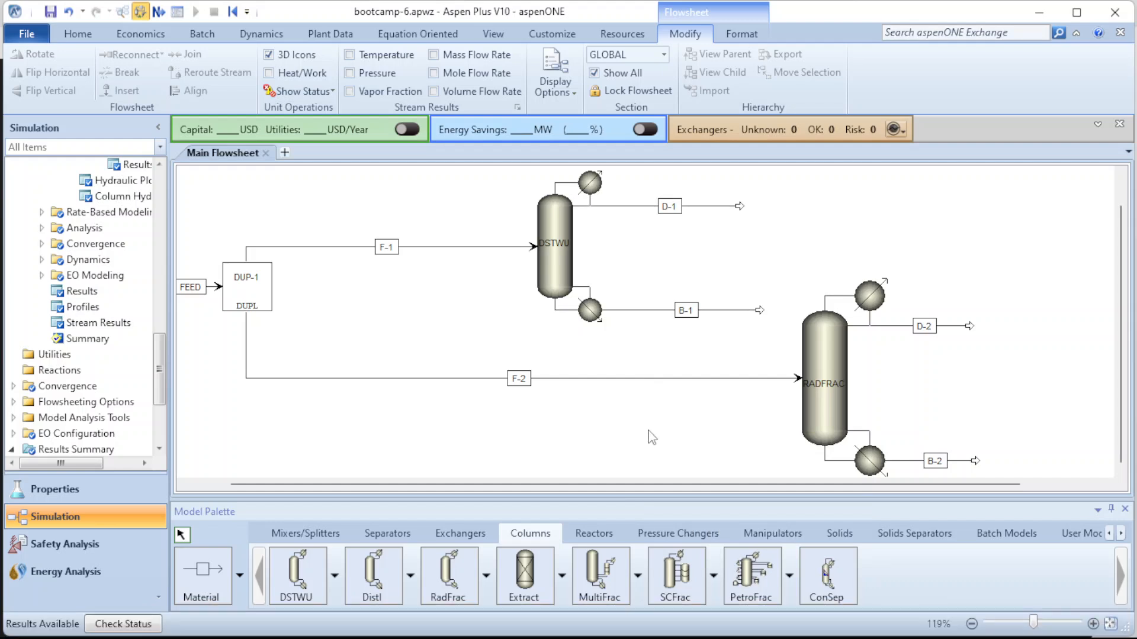
{"action": "double_click", "coordinate": [836, 356]}
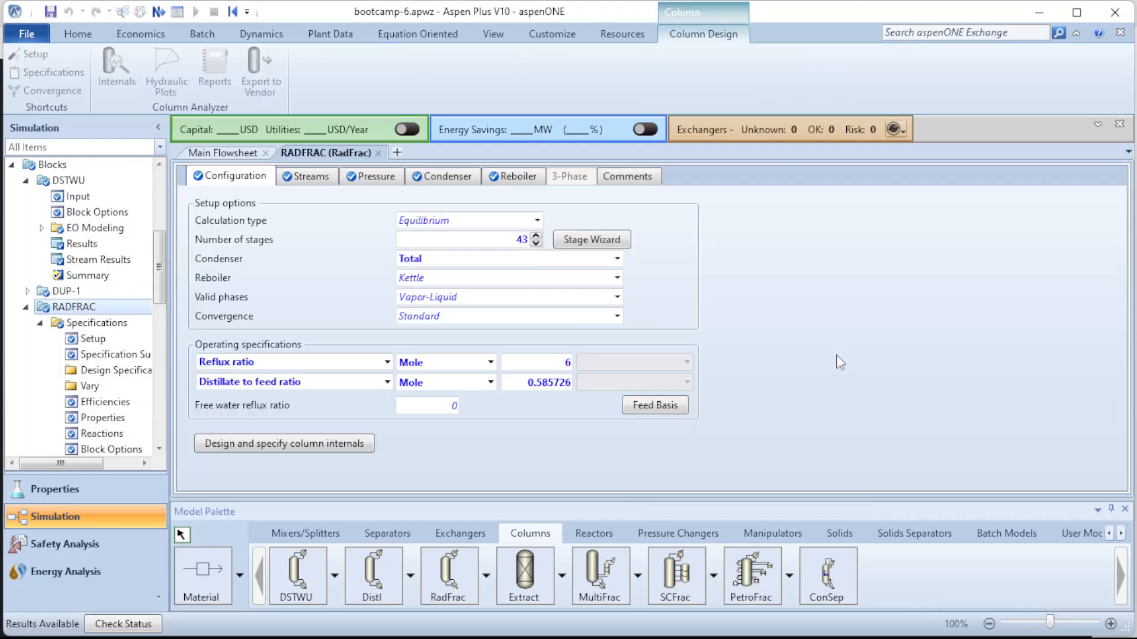
{"action": "left_click", "coordinate": [380, 181]}
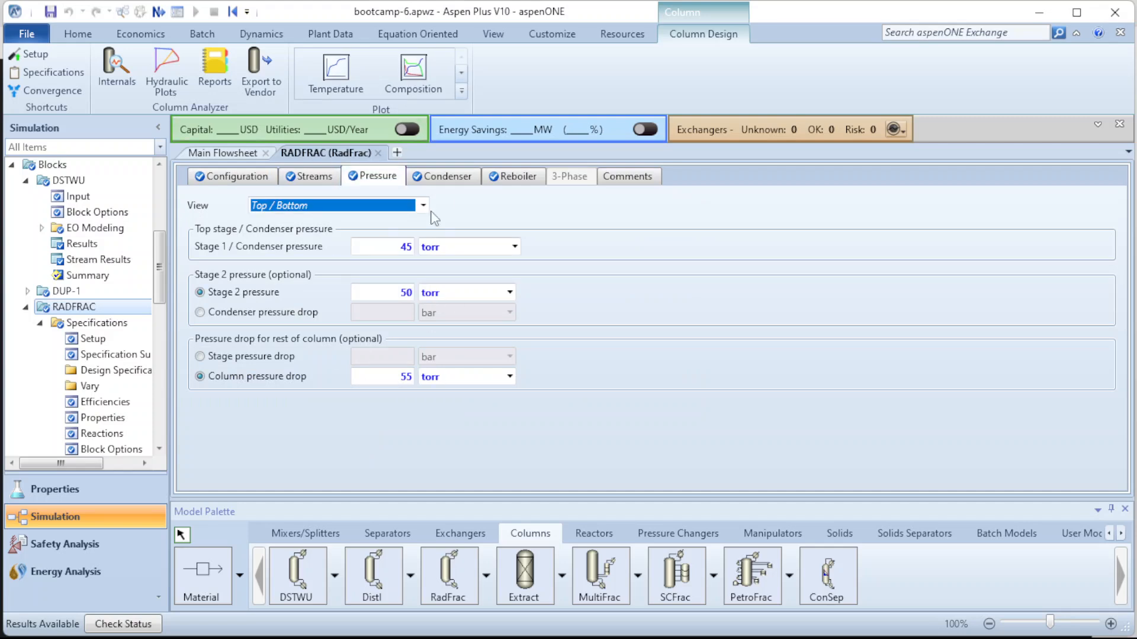
{"action": "mouse_move", "coordinate": [386, 323]}
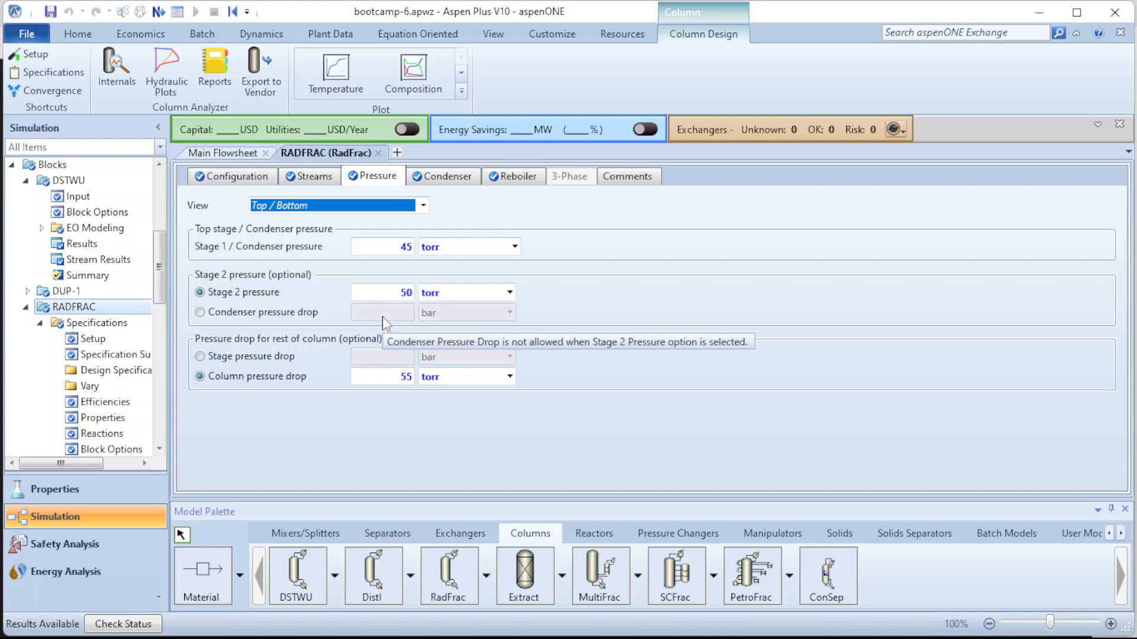
{"action": "left_click", "coordinate": [238, 155]}
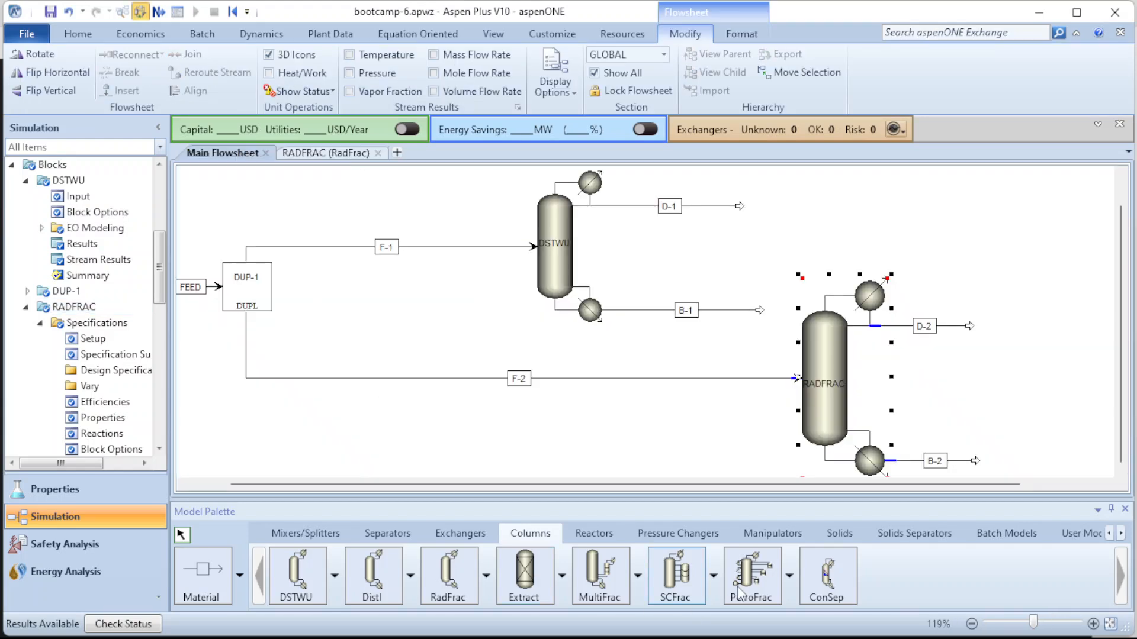
- Switch to the Distillation-1 presentation in PowerPoint and go to the Problem 2 slide
{"action": "mouse_move", "coordinate": [893, 638]}
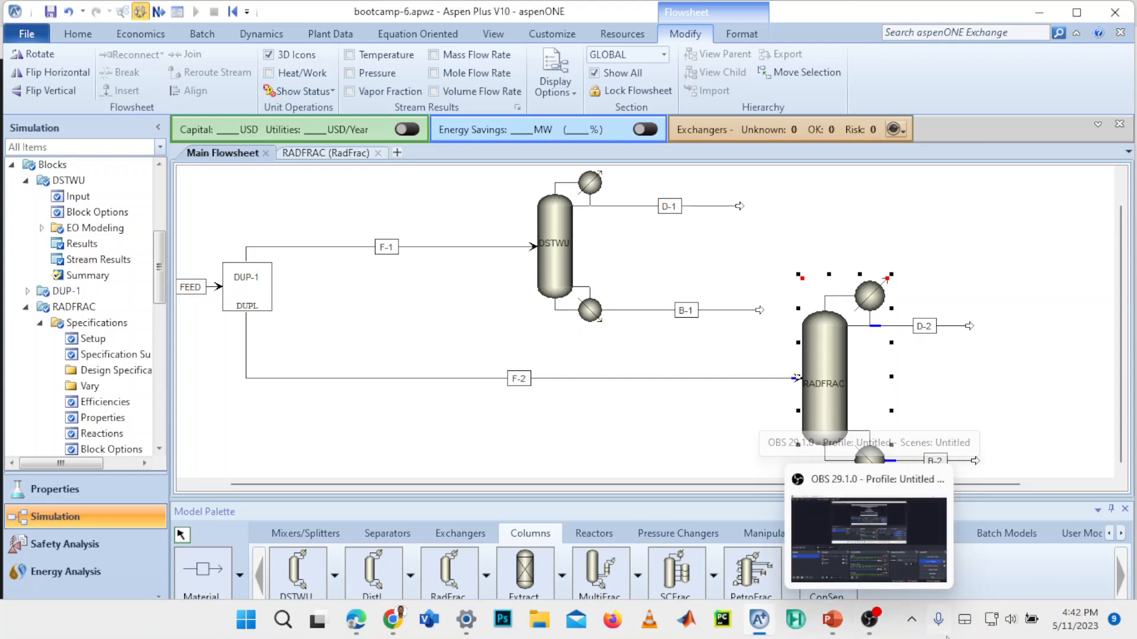
{"action": "left_click", "coordinate": [832, 620]}
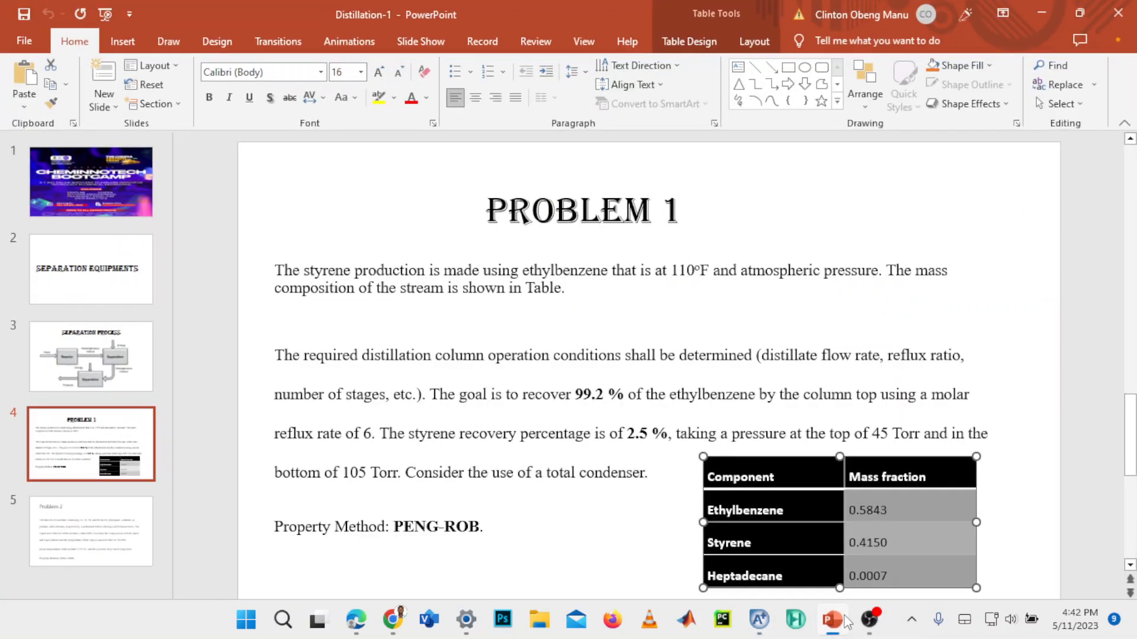
{"action": "scroll", "coordinate": [667, 448], "scroll_direction": "down", "scroll_amount": 2}
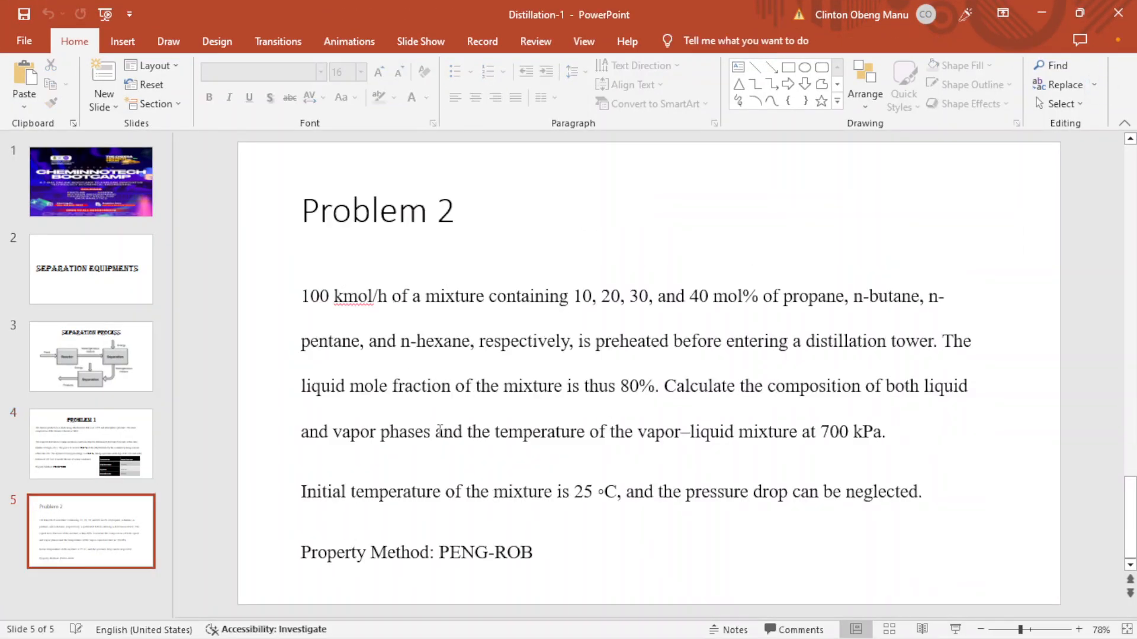
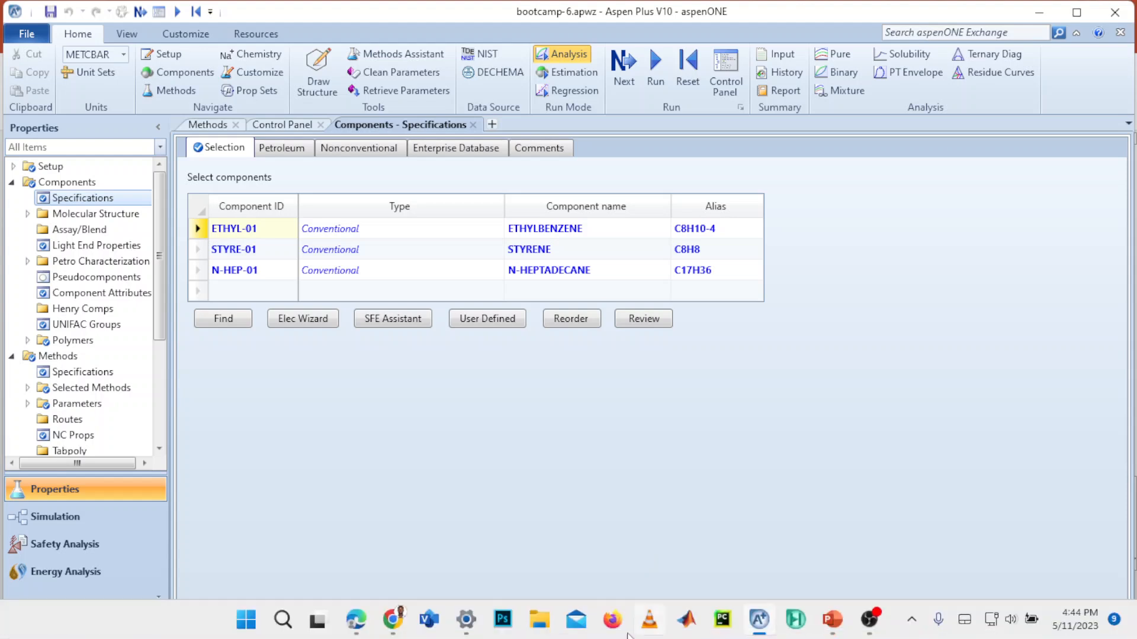
- Check the in-call messages in the Google Meet call and switch back to Aspen Plus
{"action": "mouse_move", "coordinate": [361, 620]}
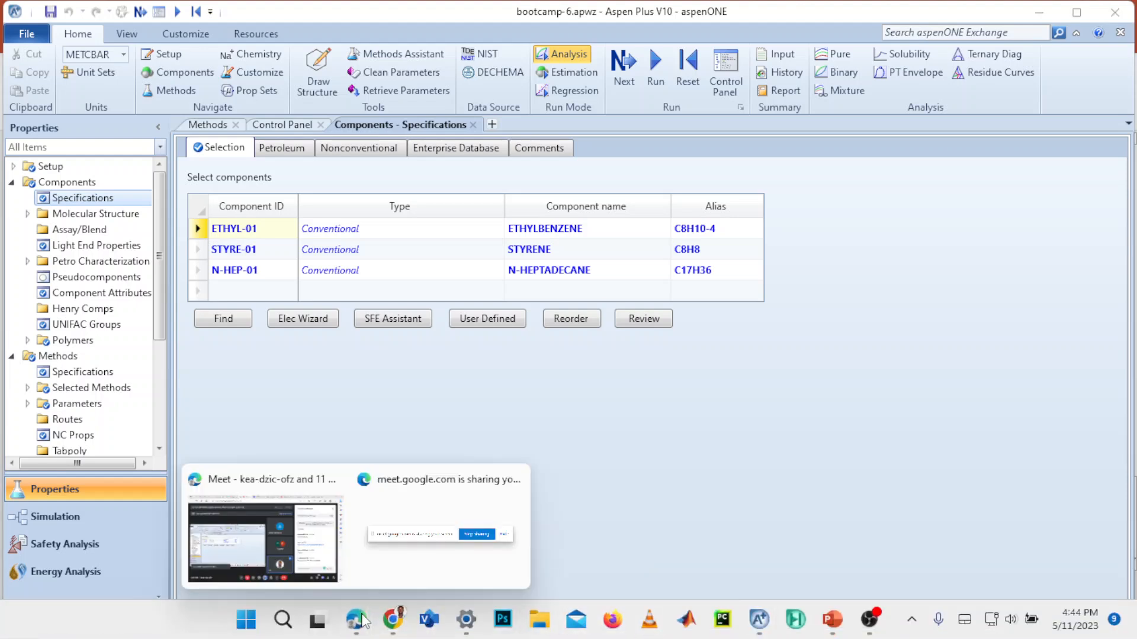
{"action": "mouse_move", "coordinate": [318, 584]}
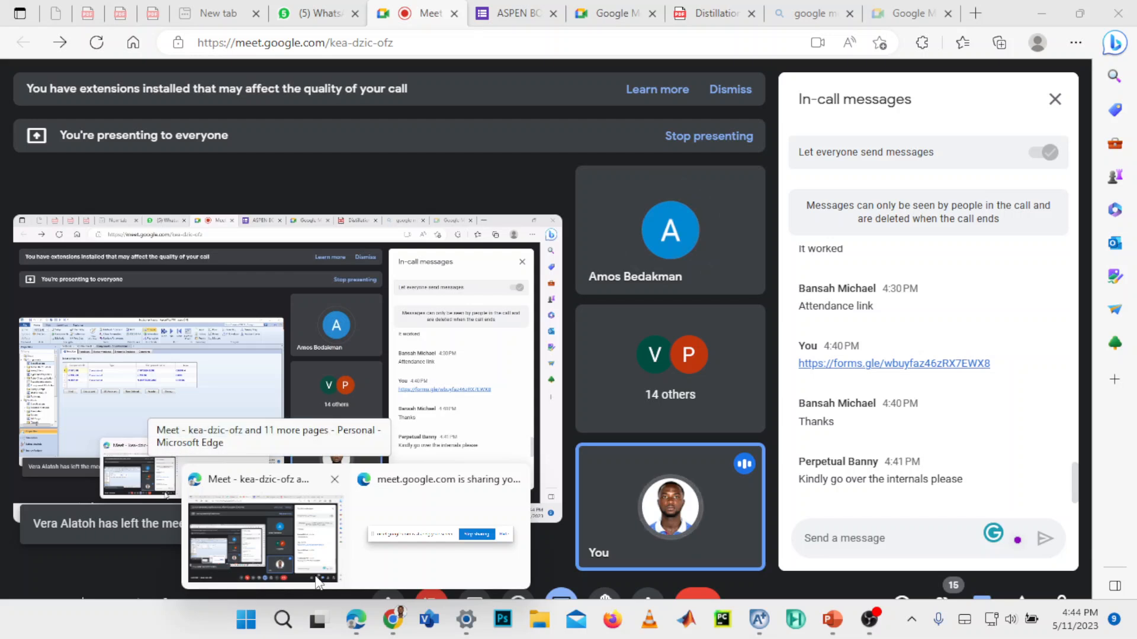
{"action": "left_click", "coordinate": [315, 574]}
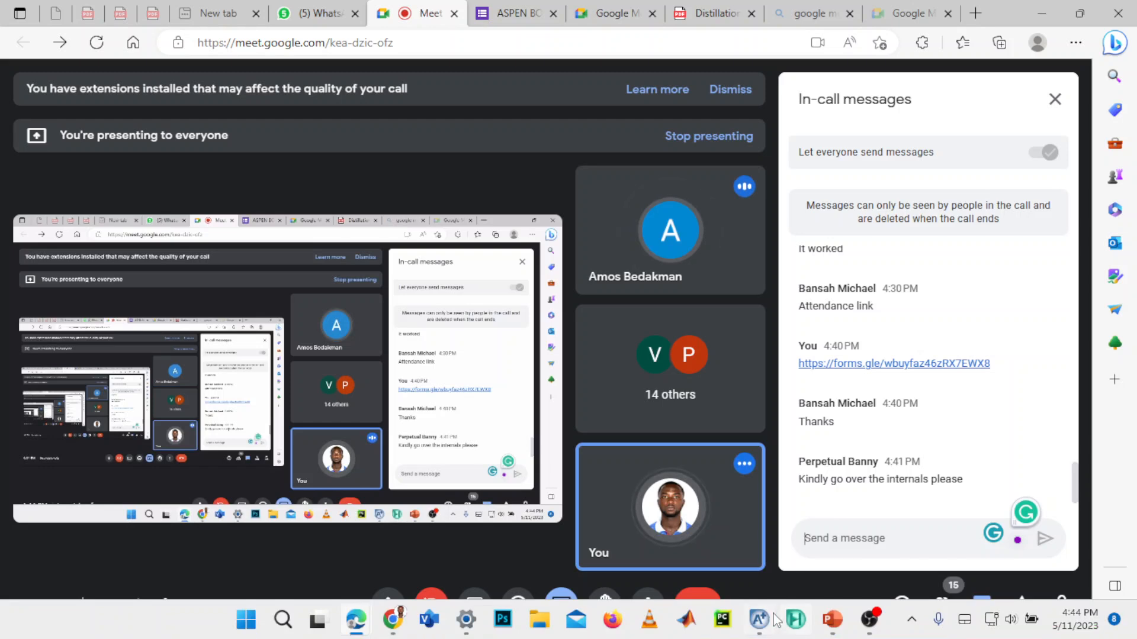
{"action": "mouse_move", "coordinate": [763, 620]}
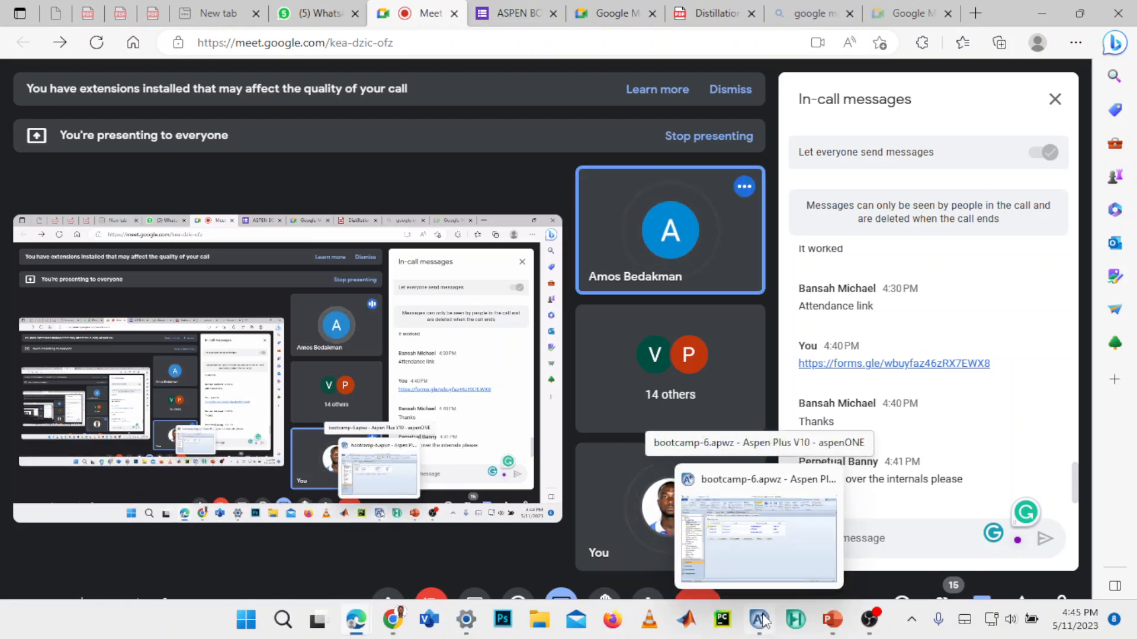
{"action": "left_click", "coordinate": [762, 619]}
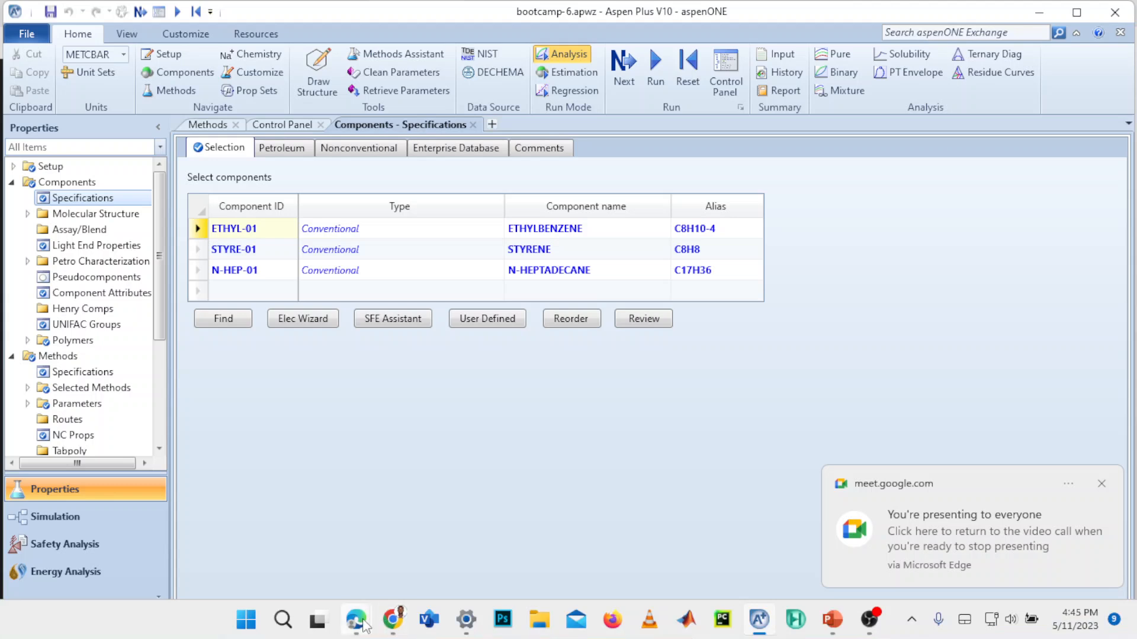
- Mute the active participant in the Google Meet call and switch back to Aspen Plus
{"action": "mouse_move", "coordinate": [365, 627]}
{"action": "left_click", "coordinate": [309, 561]}
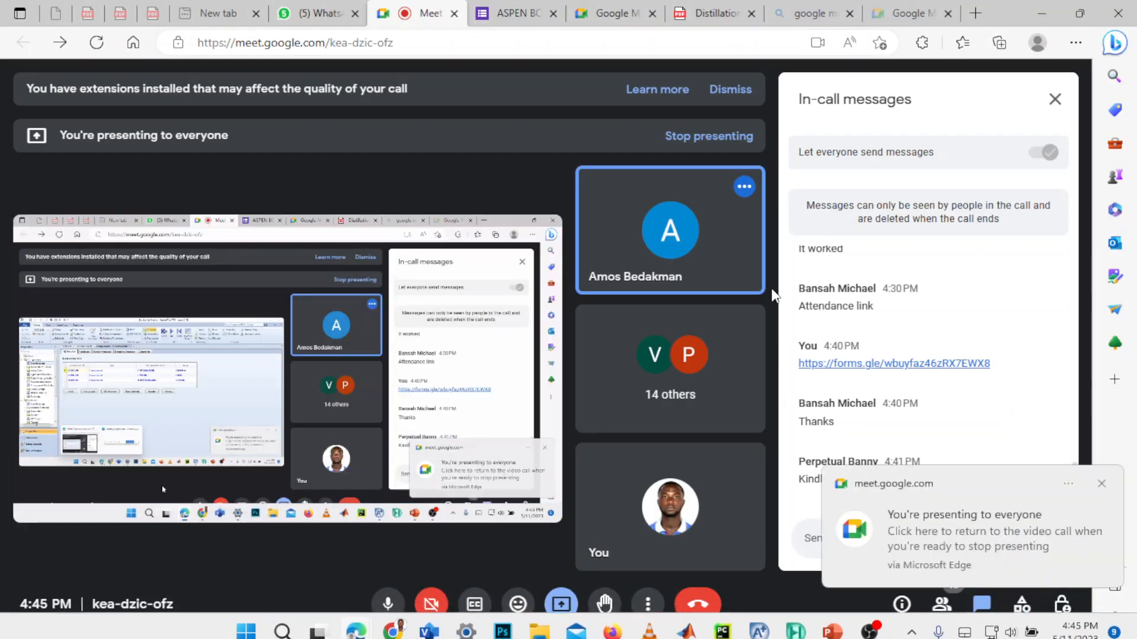
{"action": "mouse_move", "coordinate": [671, 233]}
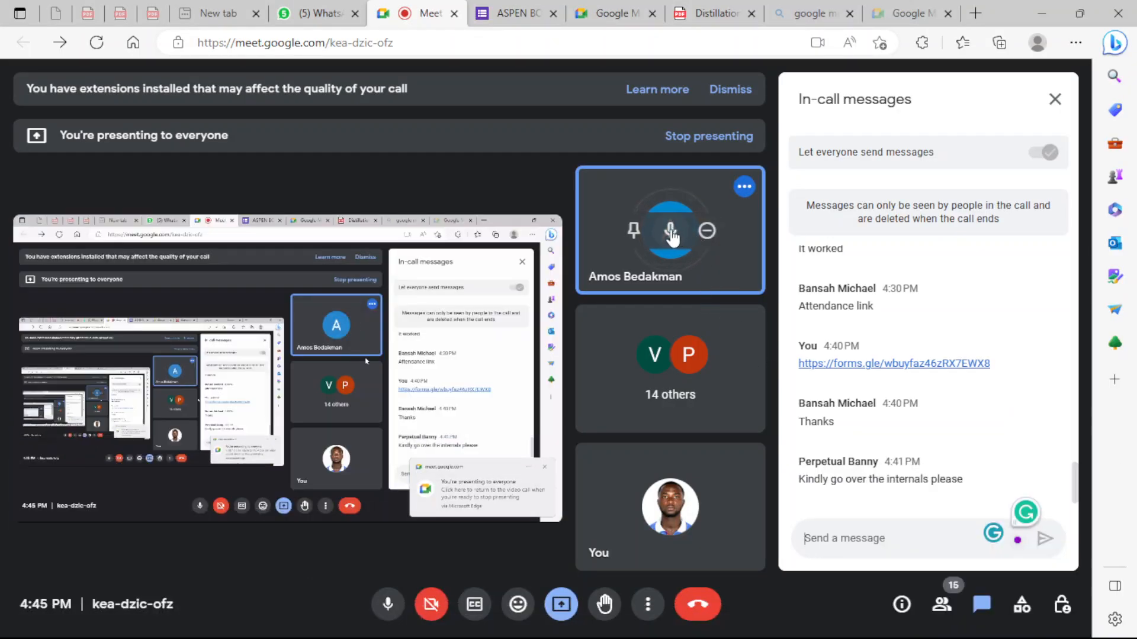
{"action": "left_click", "coordinate": [670, 234]}
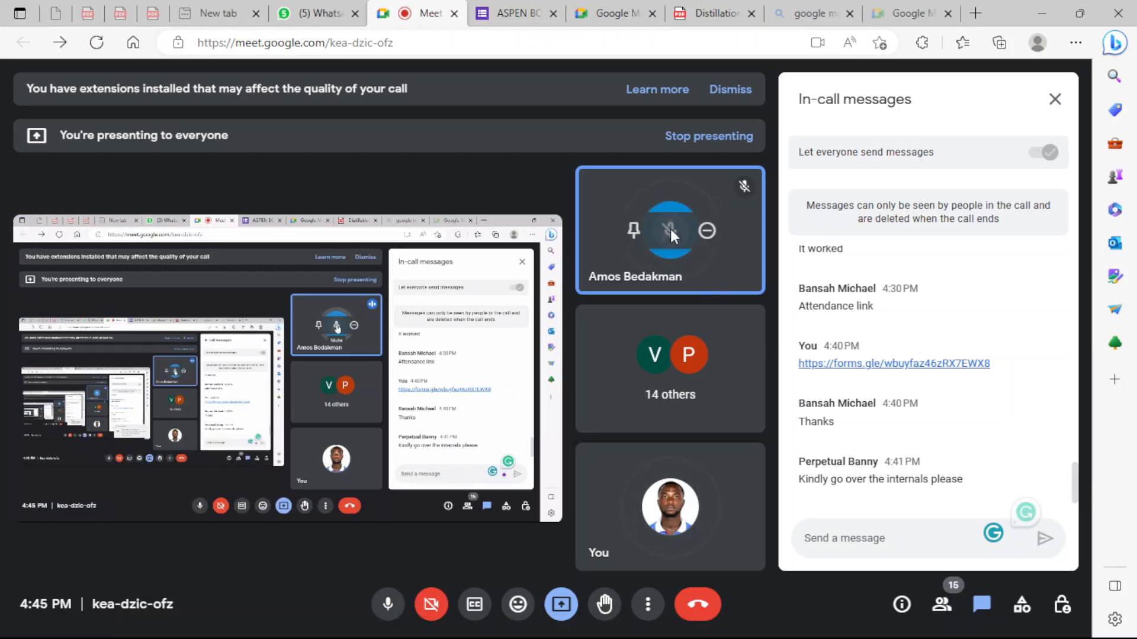
{"action": "mouse_move", "coordinate": [832, 619]}
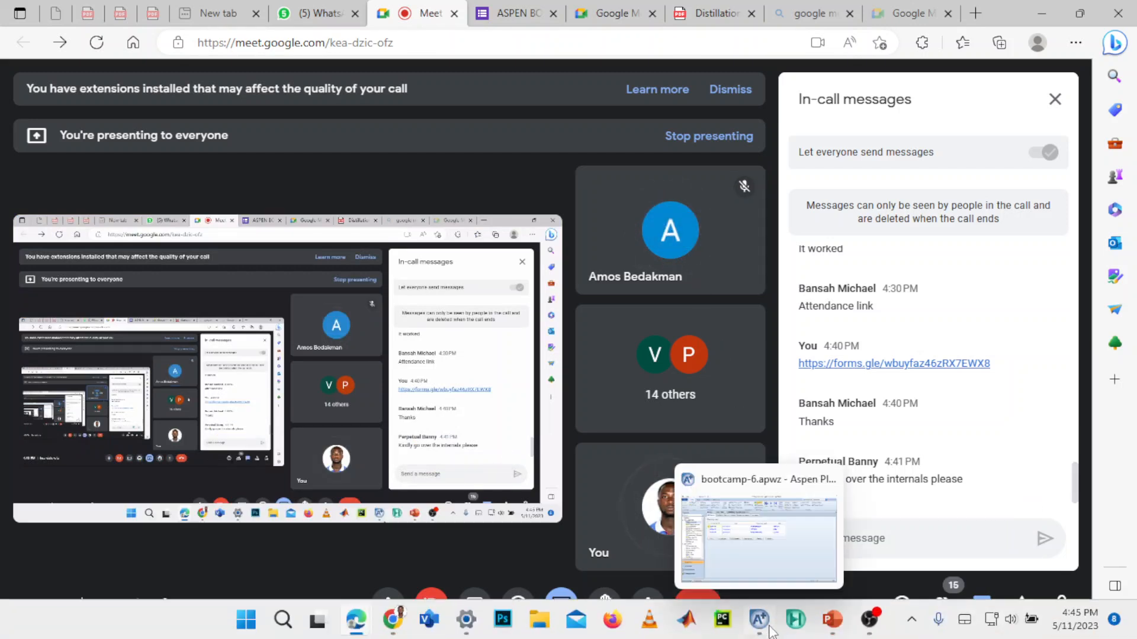
{"action": "left_click", "coordinate": [760, 619]}
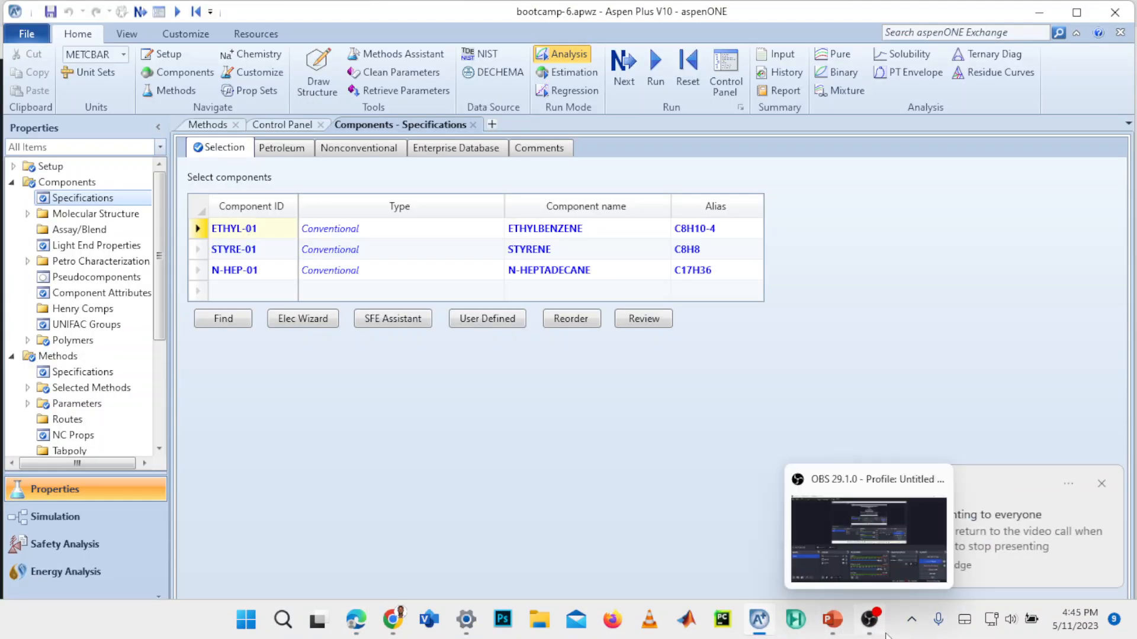
- Consult the PowerPoint Problem 2 slide and add components in Aspen Plus by the aliases C3H8, C4H10-1, C5H12-1 and C6H14-1
{"action": "left_click", "coordinate": [830, 620]}
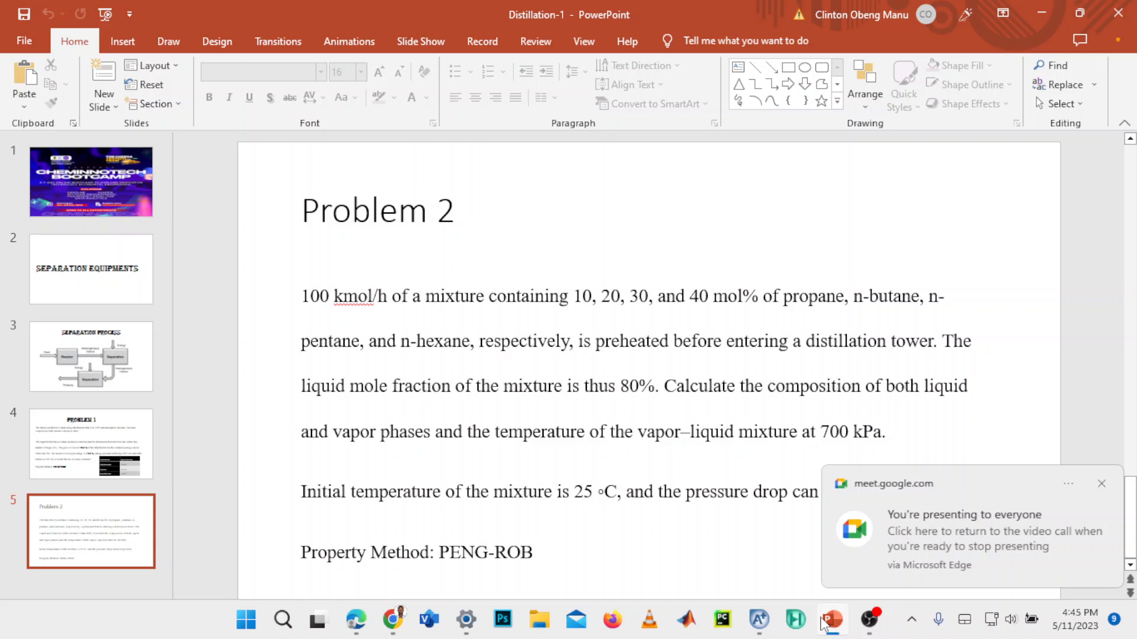
{"action": "left_click", "coordinate": [824, 621]}
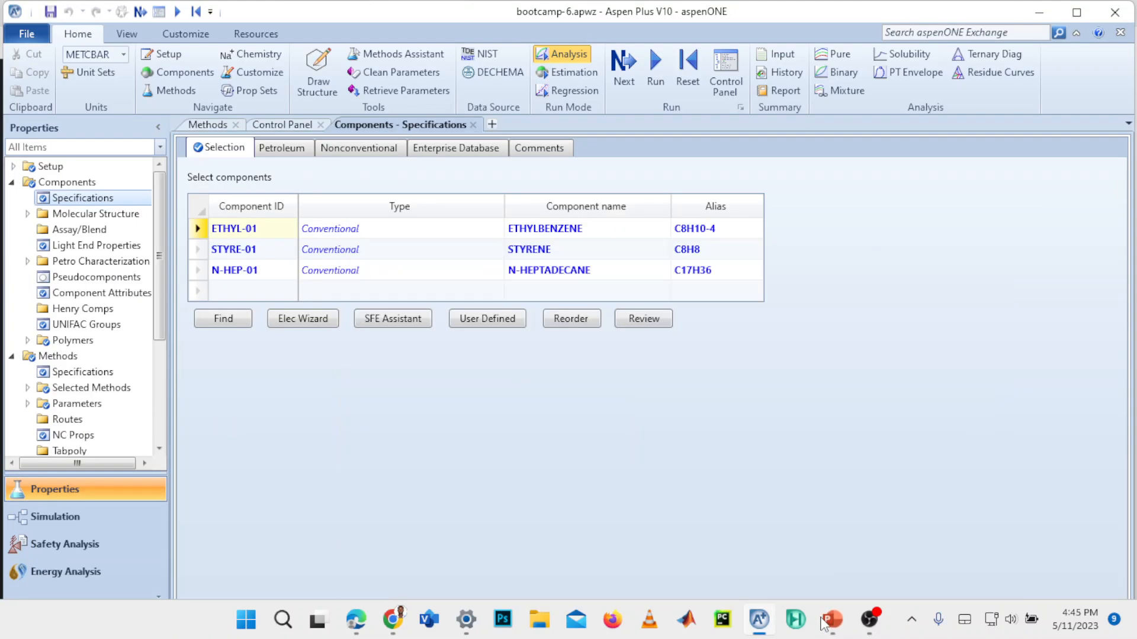
{"action": "left_click", "coordinate": [710, 289]}
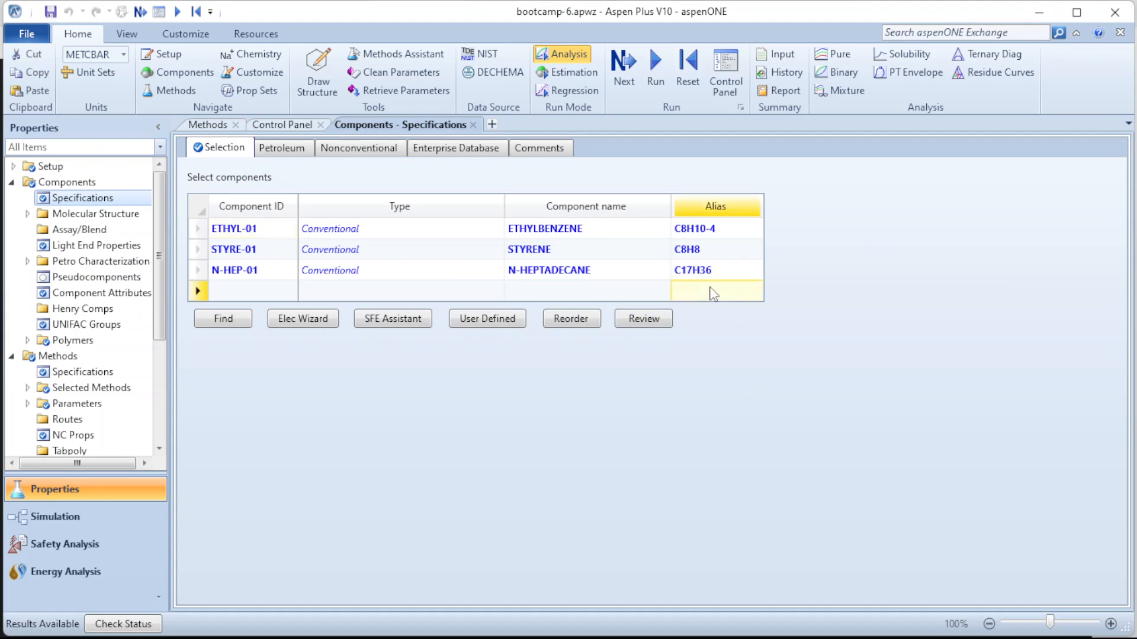
{"action": "type", "text": "C3H"}
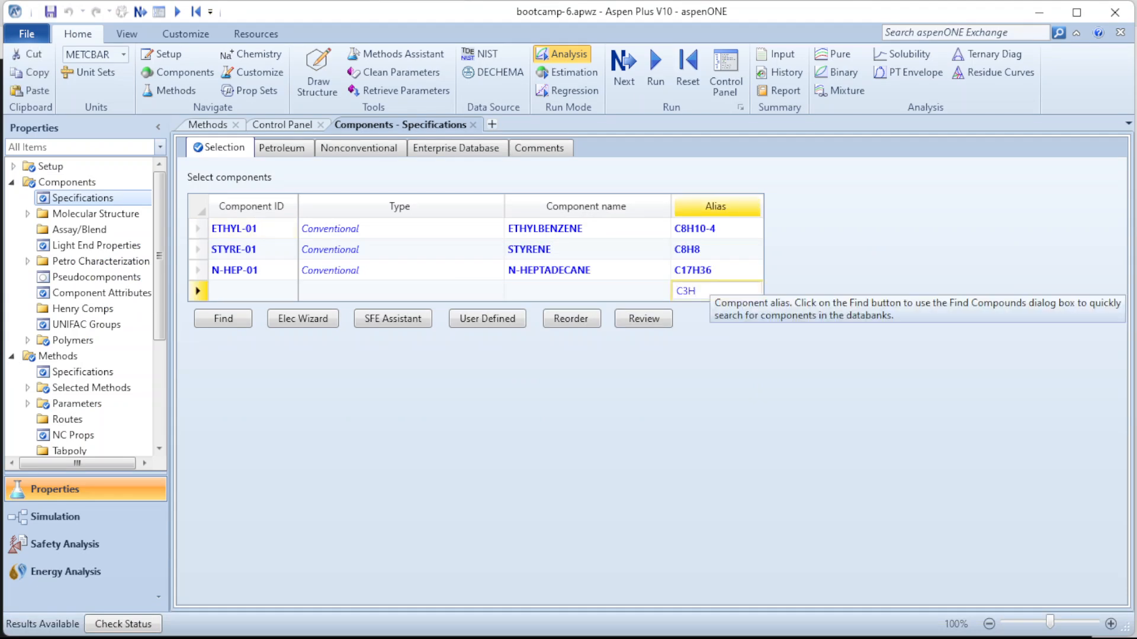
{"action": "type", "text": "8"}
{"action": "key", "text": "Return"}
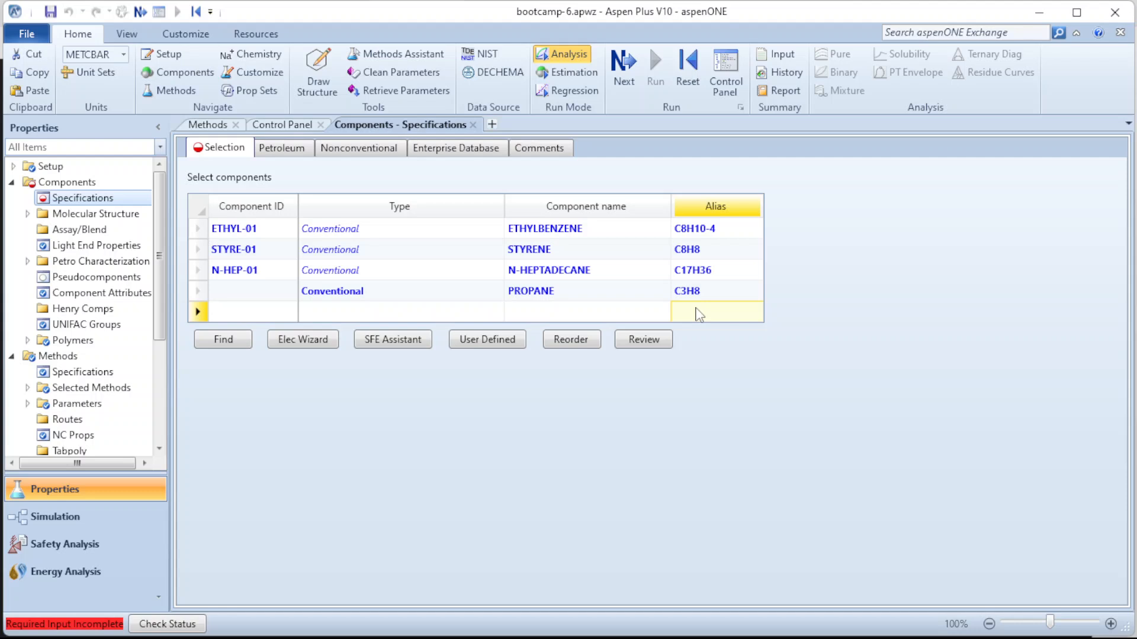
{"action": "type", "text": "C4H10-1"}
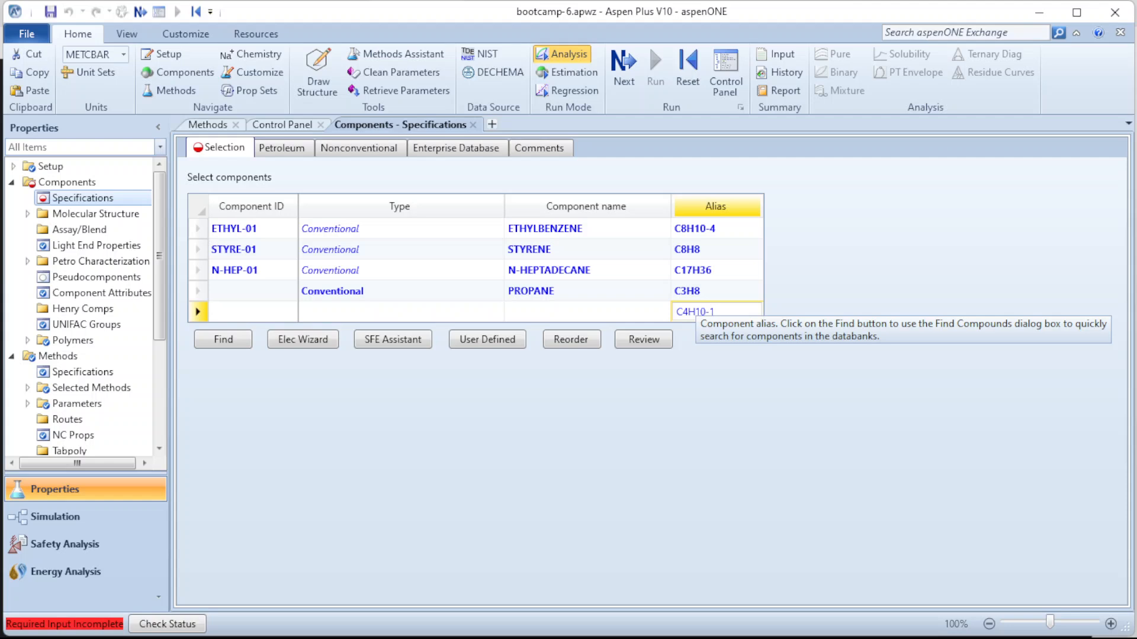
{"action": "key", "text": "Return"}
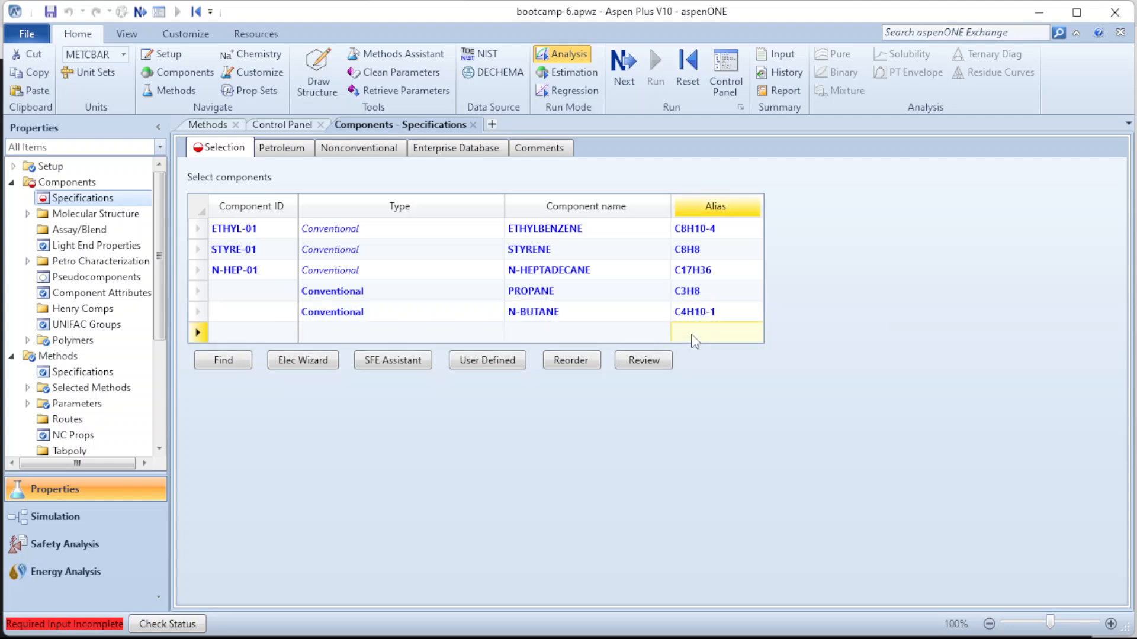
{"action": "type", "text": "C5H12-"}
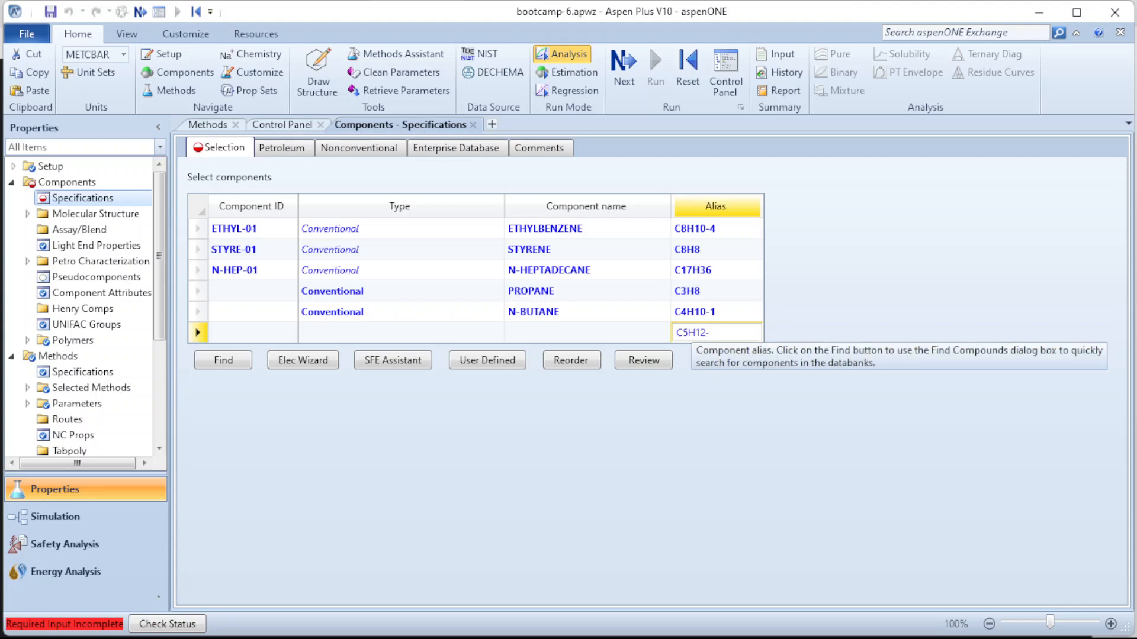
{"action": "type", "text": "1"}
{"action": "key", "text": "Return"}
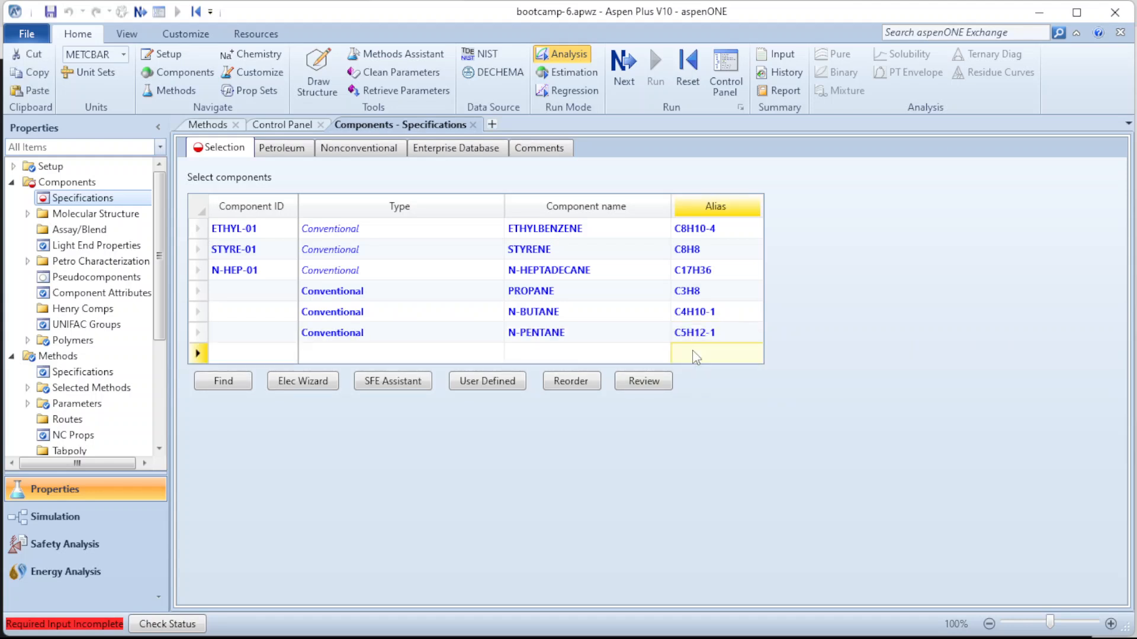
{"action": "type", "text": "C6"}
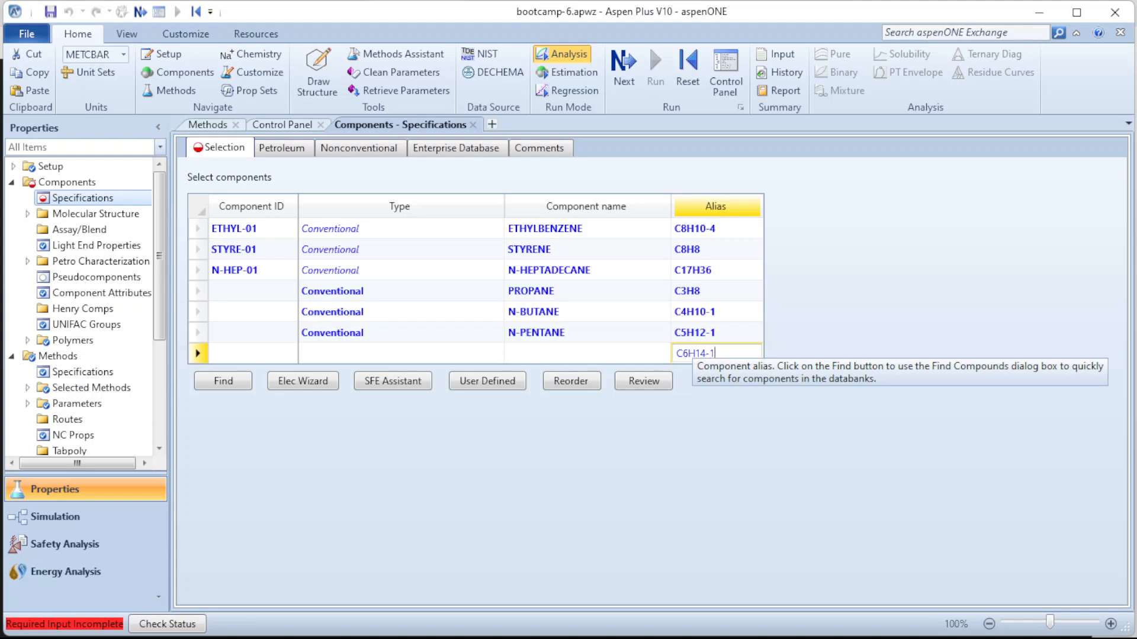
{"action": "type", "text": "H14-1"}
{"action": "key", "text": "Return"}
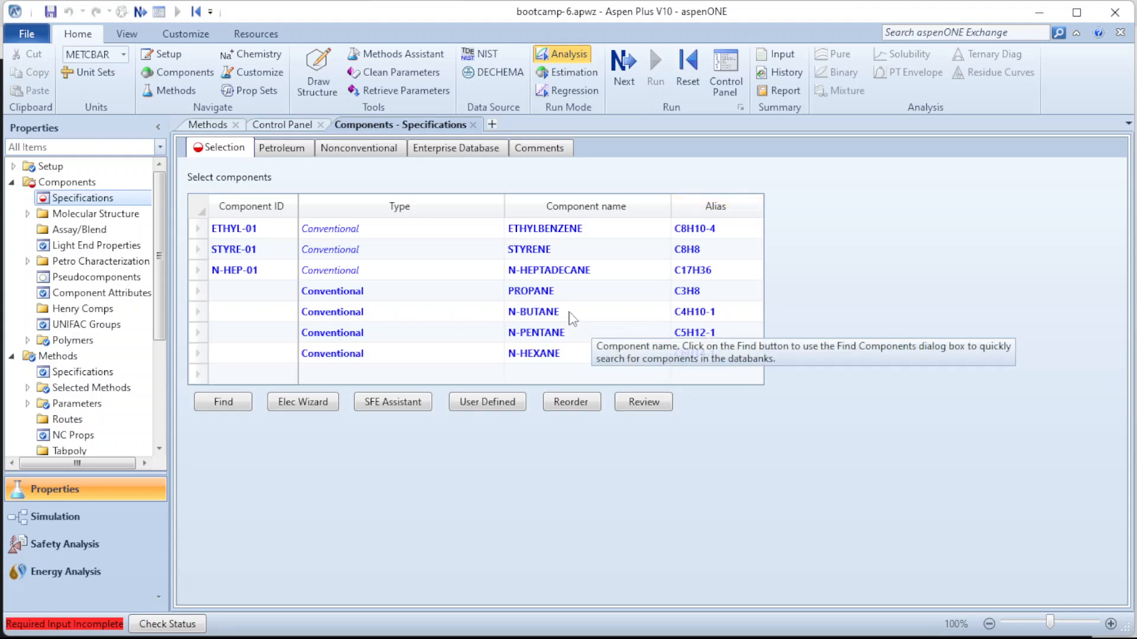
- Assign the component IDs PROPANE, BUTANE, PENTANE and HEXANE to the four new hydrocarbons, accepting the parameter update
{"action": "left_click", "coordinate": [264, 294]}
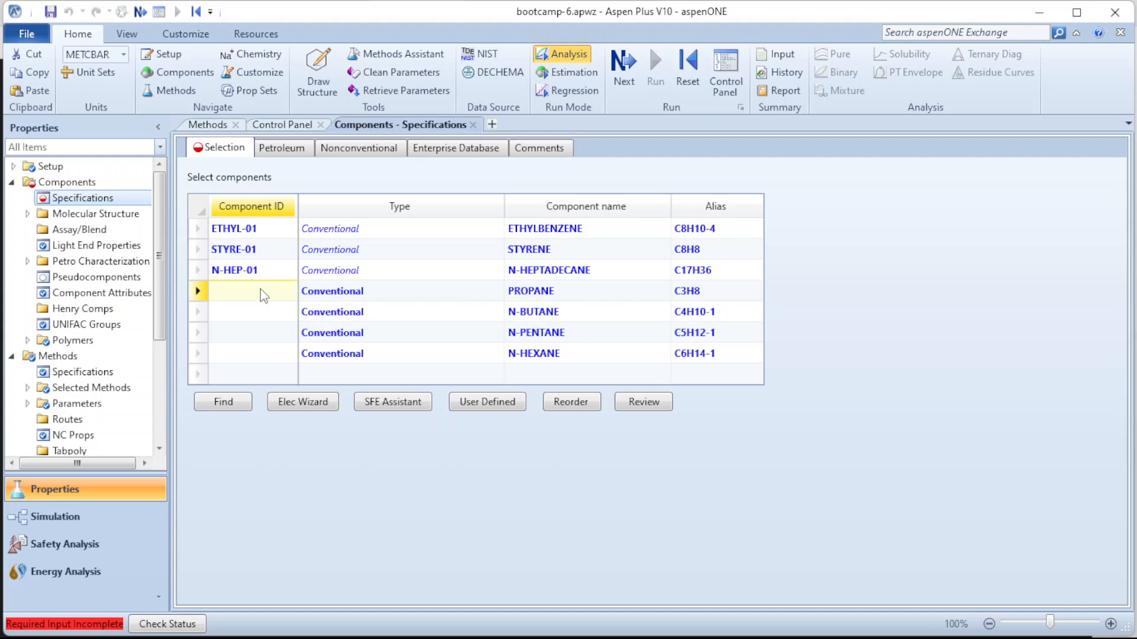
{"action": "type", "text": "PROPANE"}
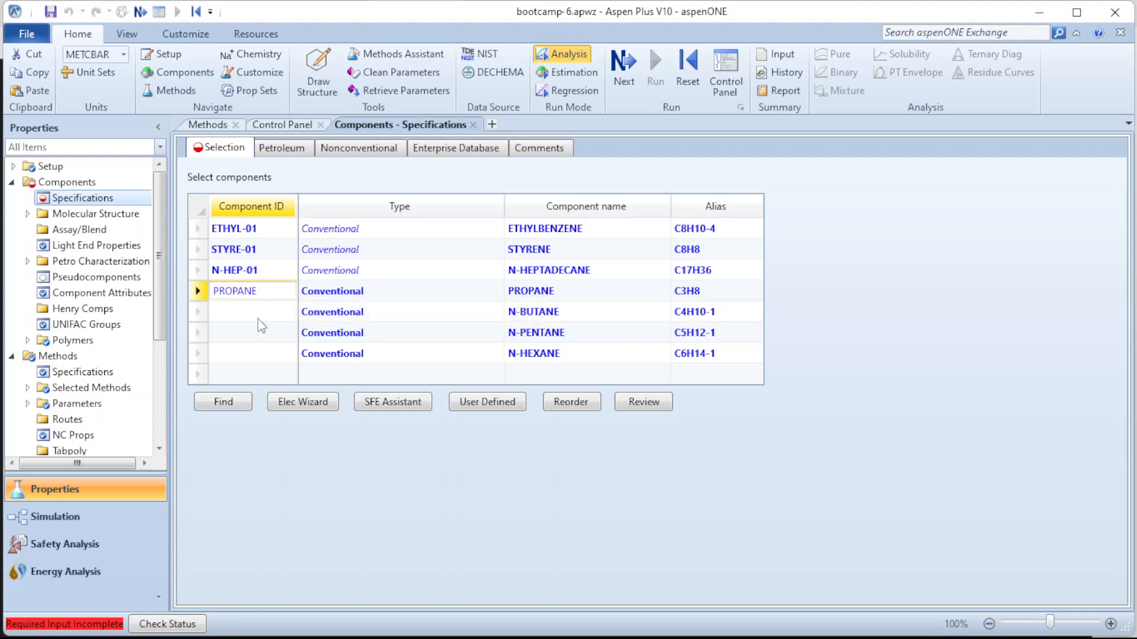
{"action": "key", "text": "Return"}
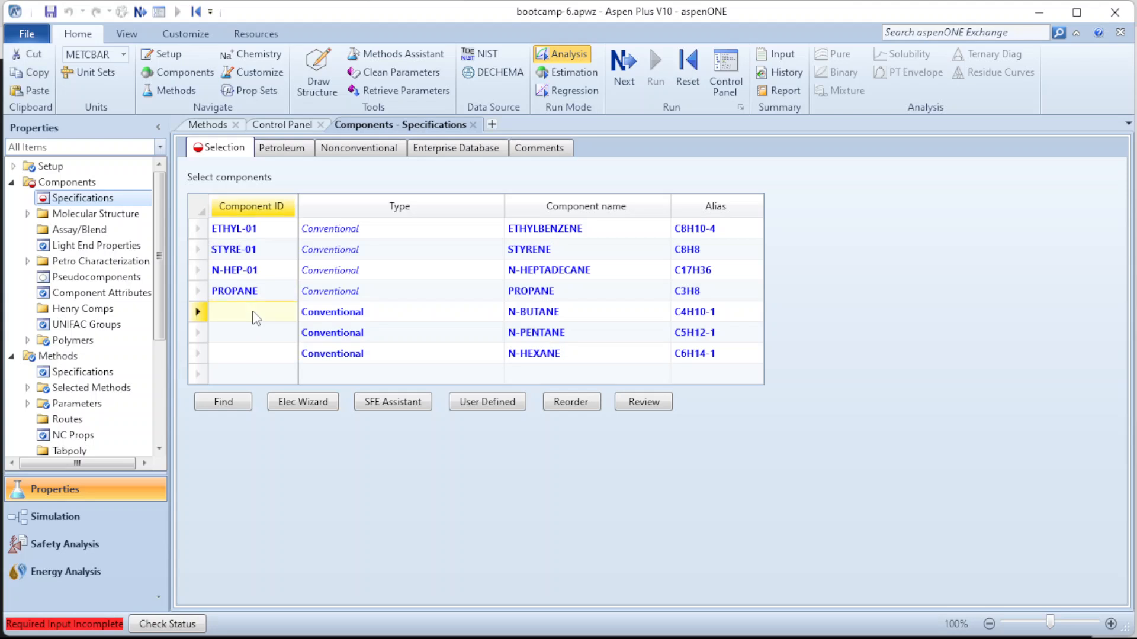
{"action": "type", "text": "BUTANE"}
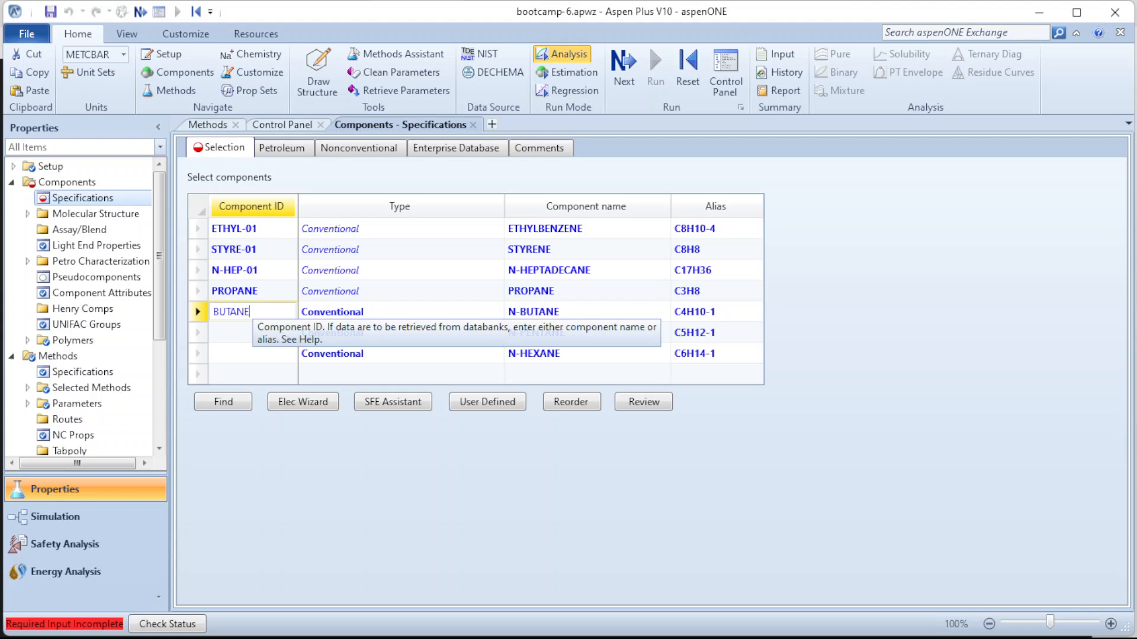
{"action": "key", "text": "Return"}
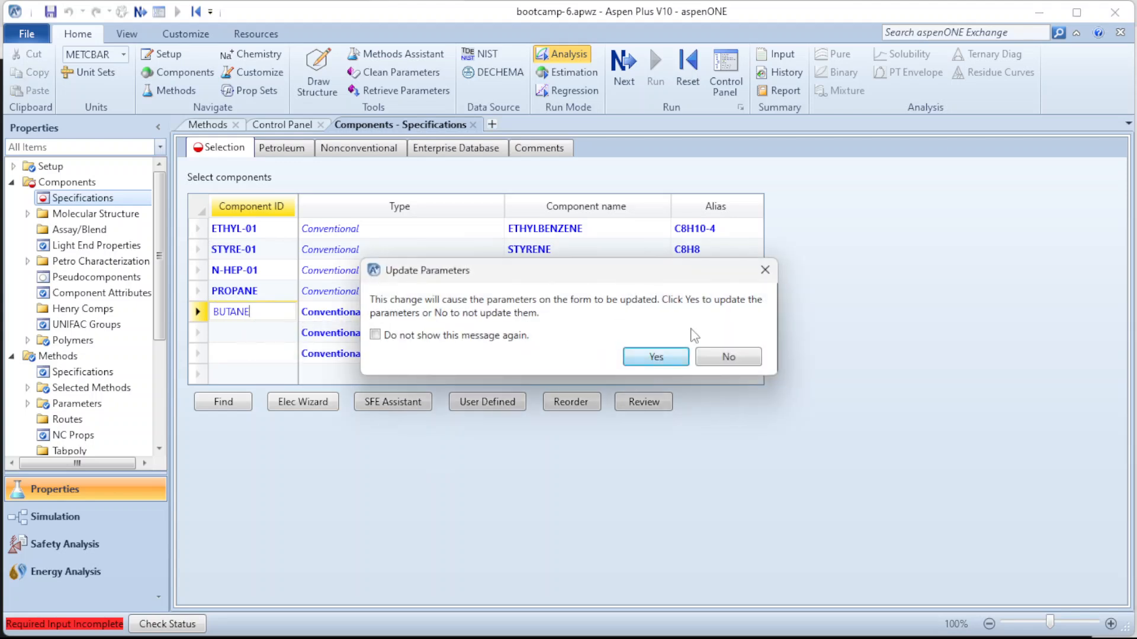
{"action": "left_click", "coordinate": [677, 360]}
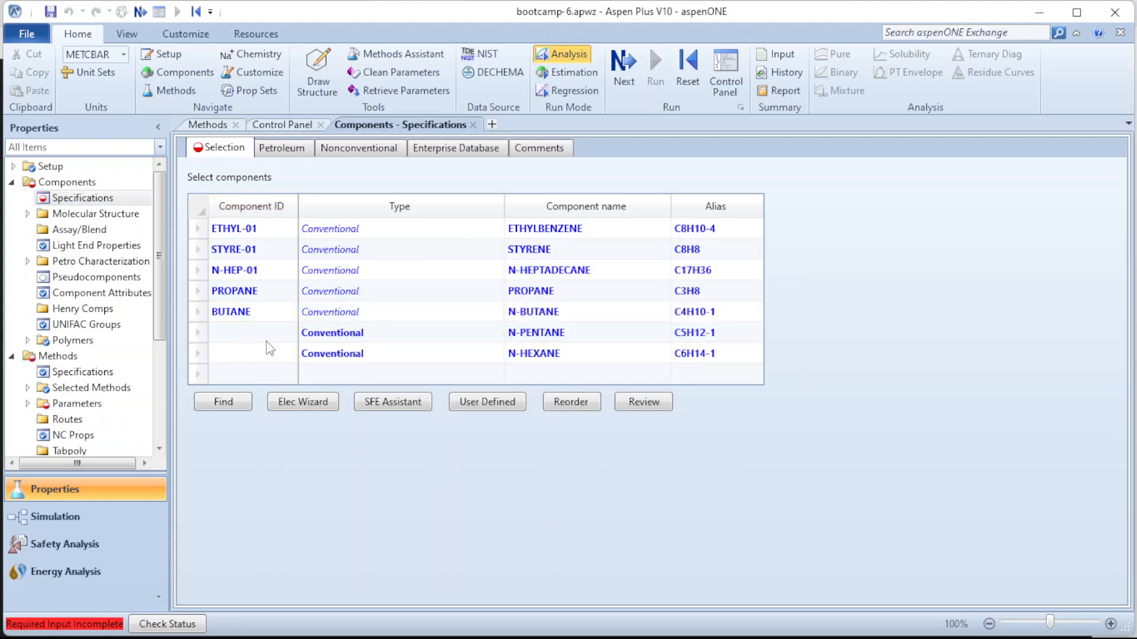
{"action": "left_click", "coordinate": [259, 339]}
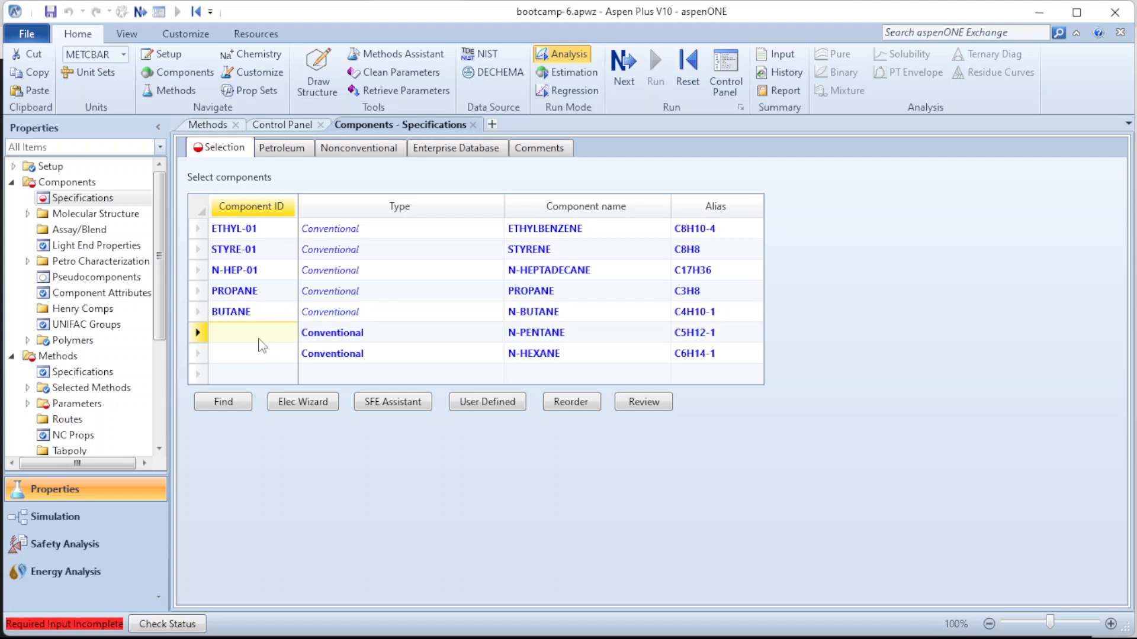
{"action": "type", "text": "N"}
{"action": "key", "text": "BackSpace"}
{"action": "type", "text": "PEN"}
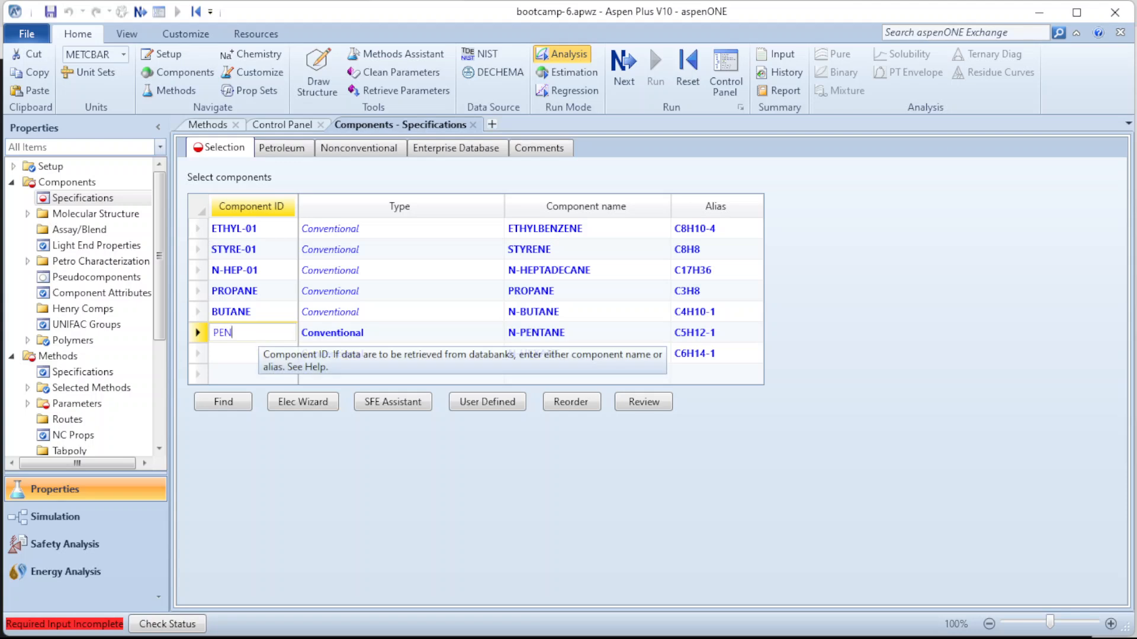
{"action": "type", "text": "TANE"}
{"action": "left_click", "coordinate": [258, 361]}
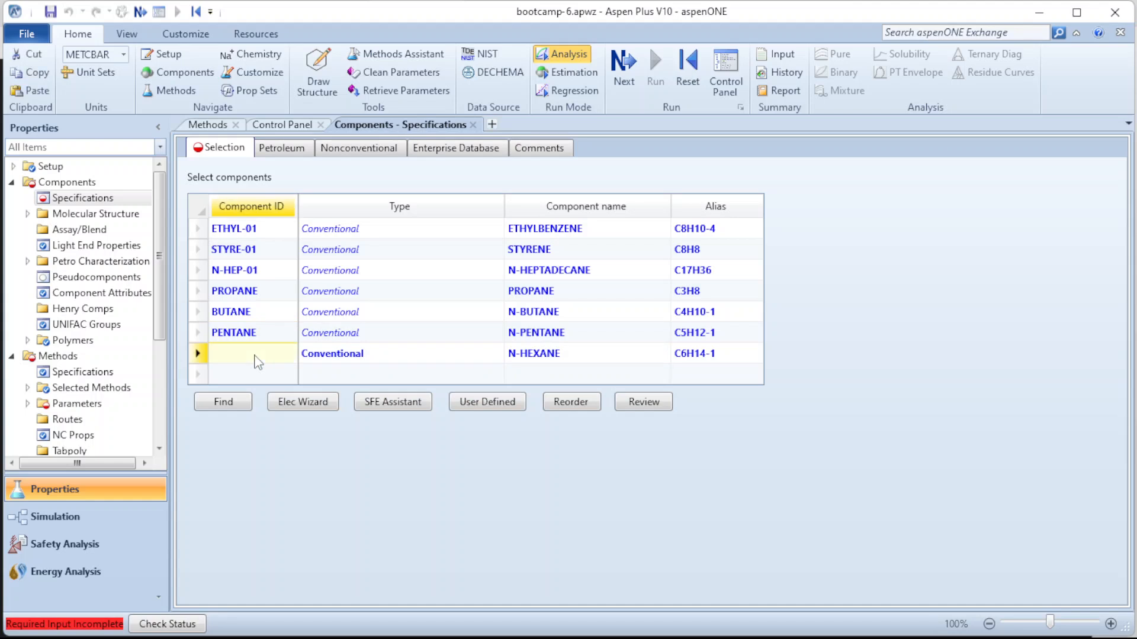
{"action": "type", "text": "HEXAN"}
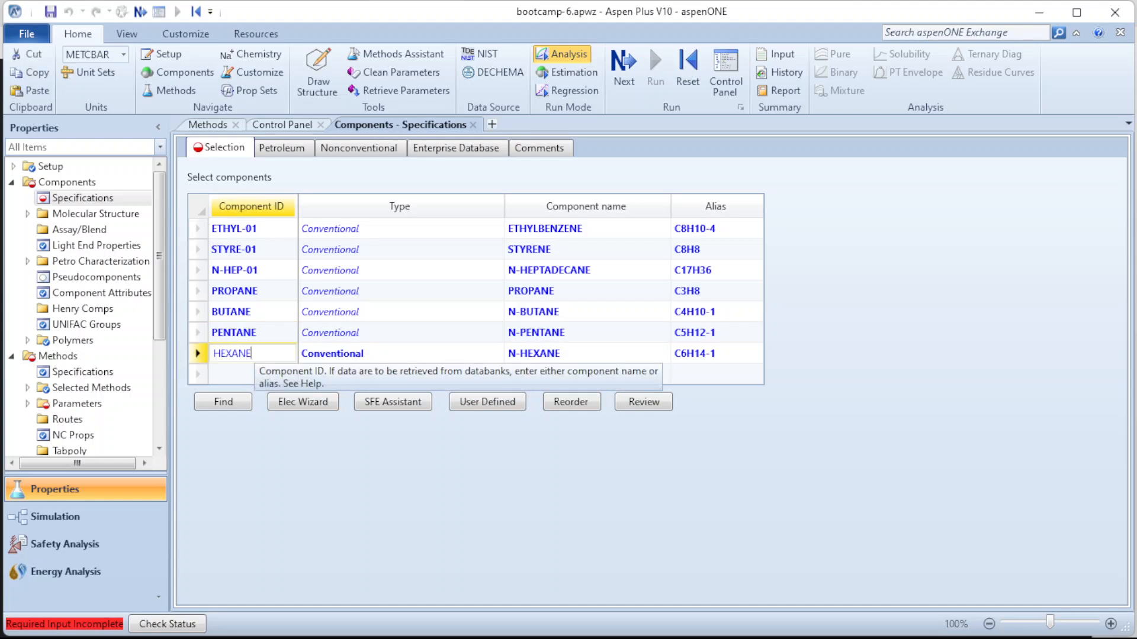
{"action": "type", "text": "E"}
{"action": "key", "text": "Return"}
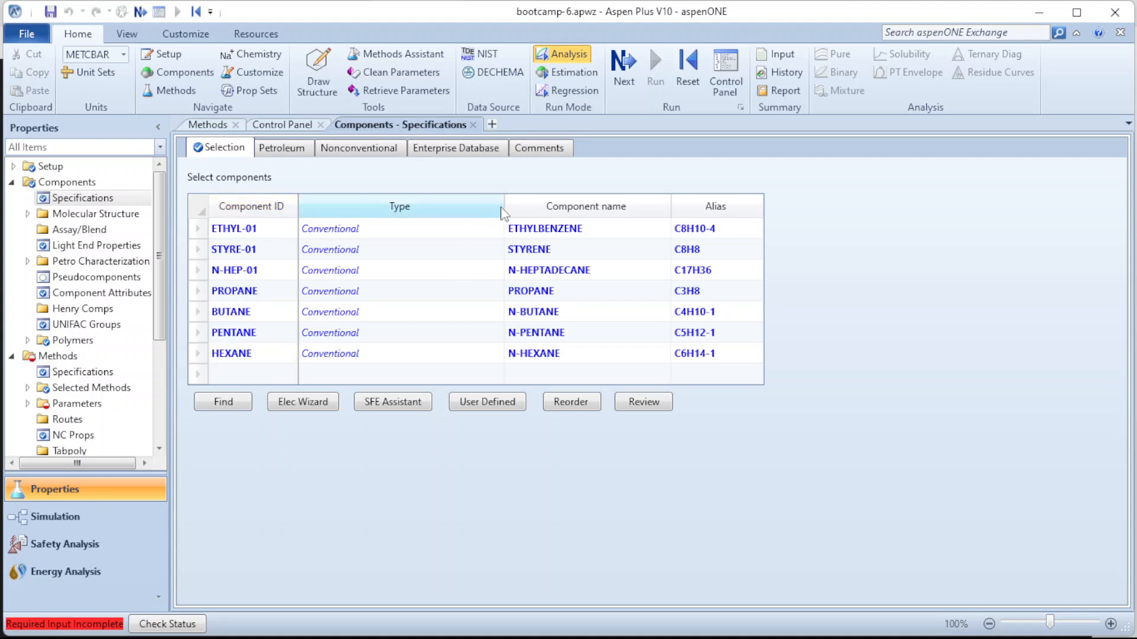
- Run the properties calculation with the PRKBV-1 binary interaction parameters of the new components and save the file
{"action": "left_click", "coordinate": [625, 70]}
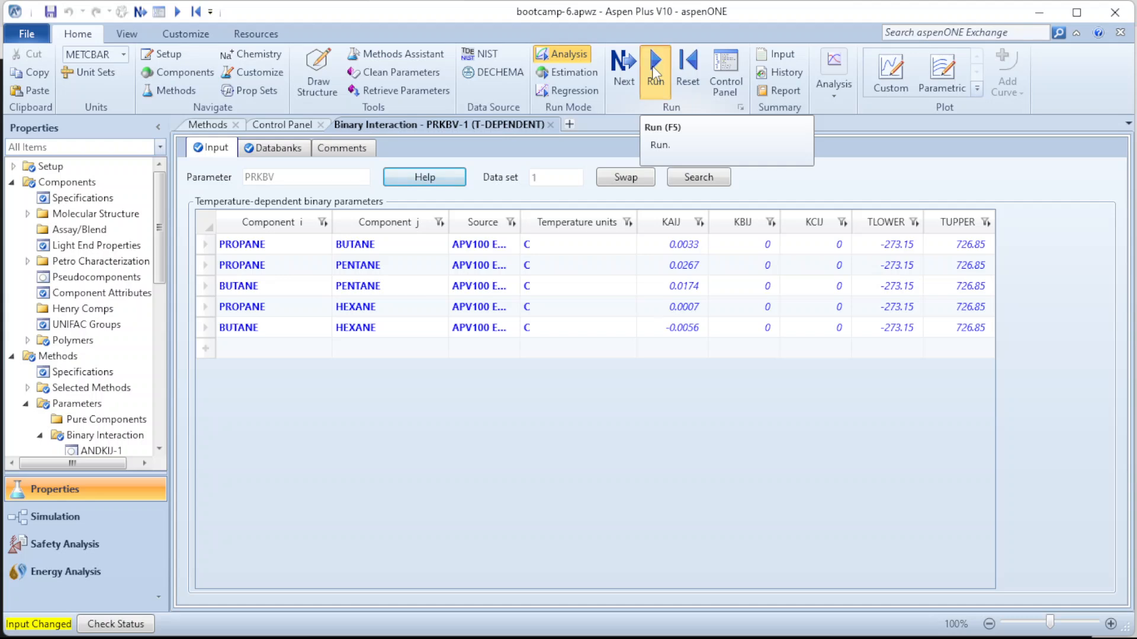
{"action": "left_click", "coordinate": [652, 66]}
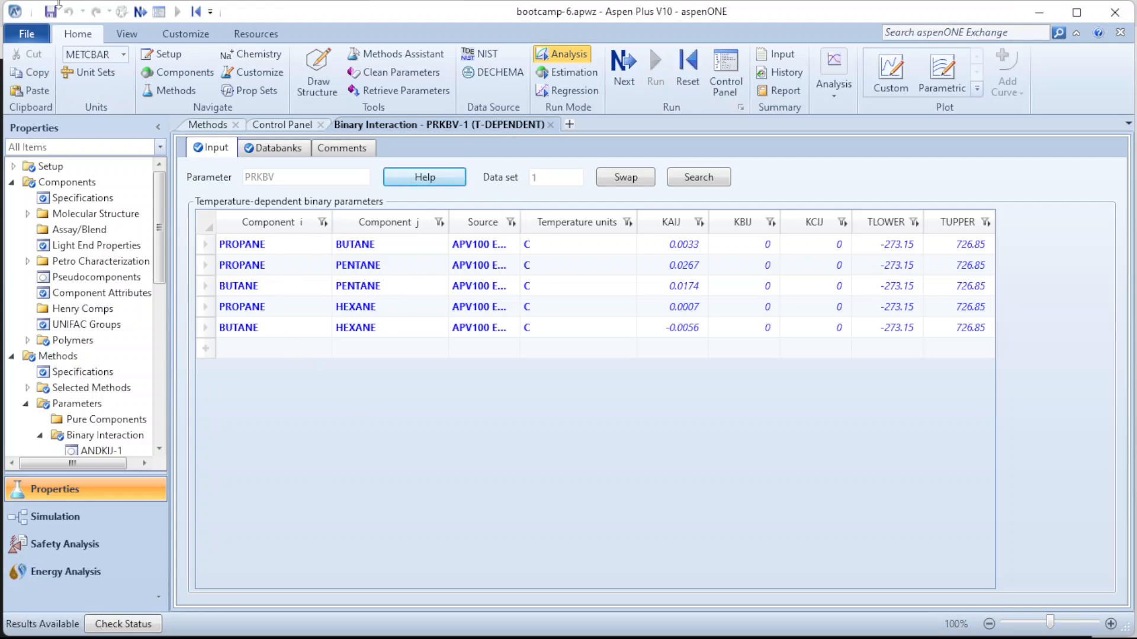
{"action": "left_click", "coordinate": [53, 11]}
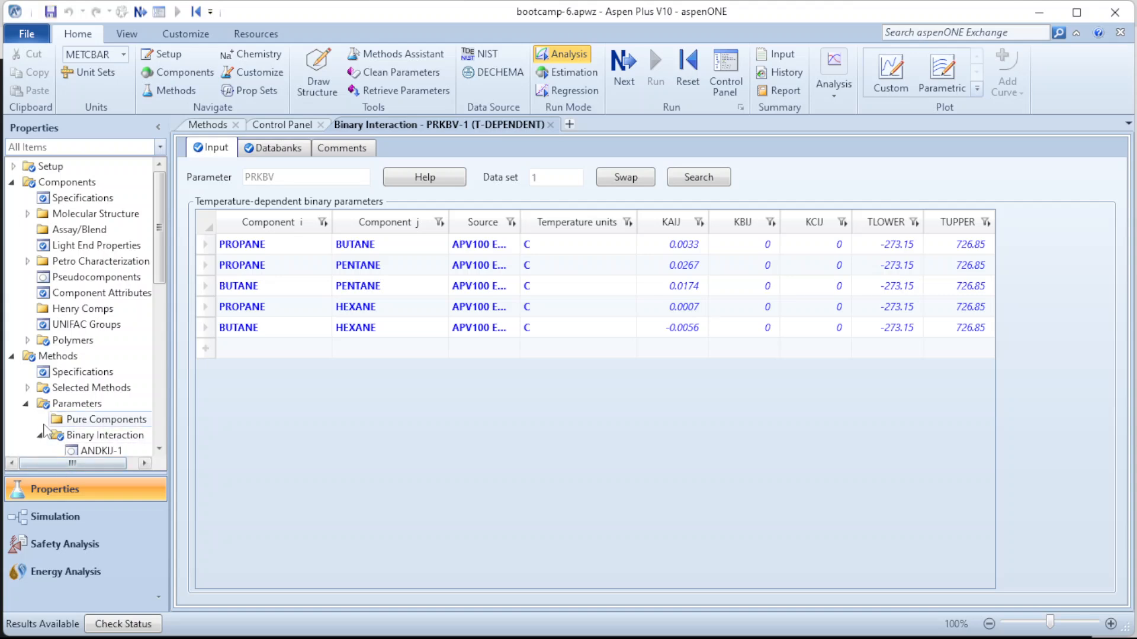
{"action": "left_click", "coordinate": [48, 525]}
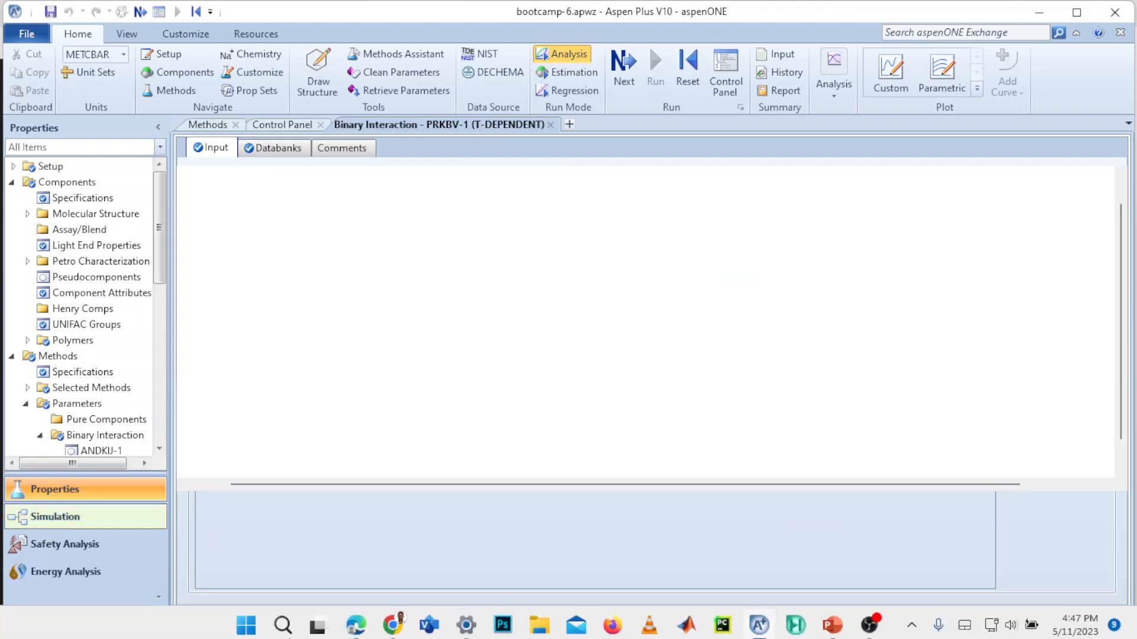
- Check the Mobile hotspot page in Windows Settings and switch to the Google Meet call's in-call messages
{"action": "left_click", "coordinate": [466, 627]}
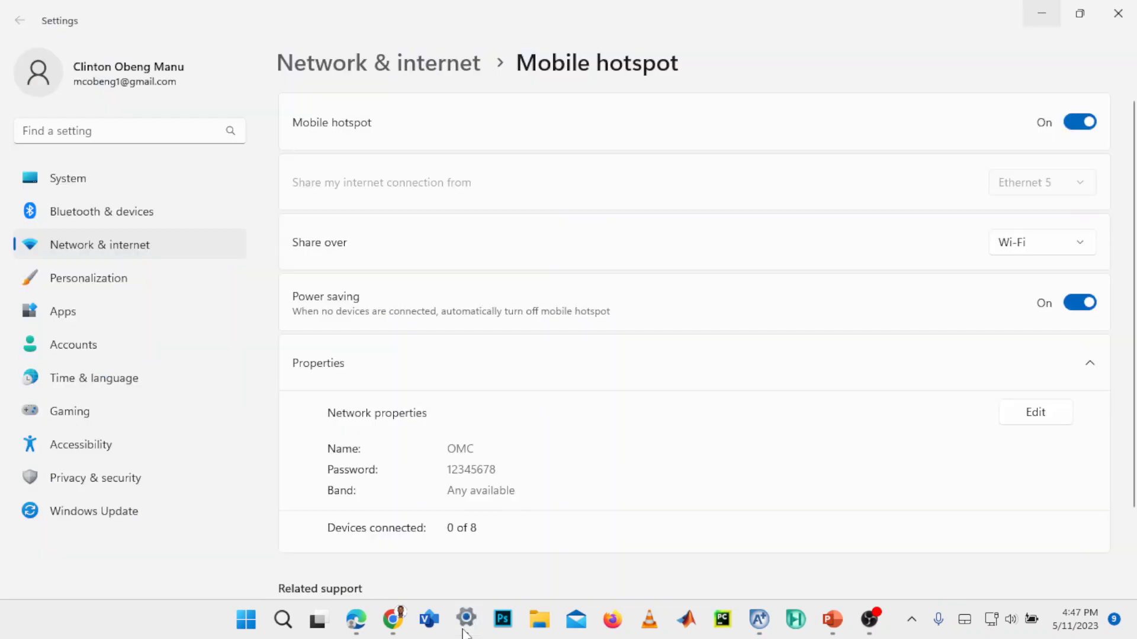
{"action": "left_click", "coordinate": [1091, 123]}
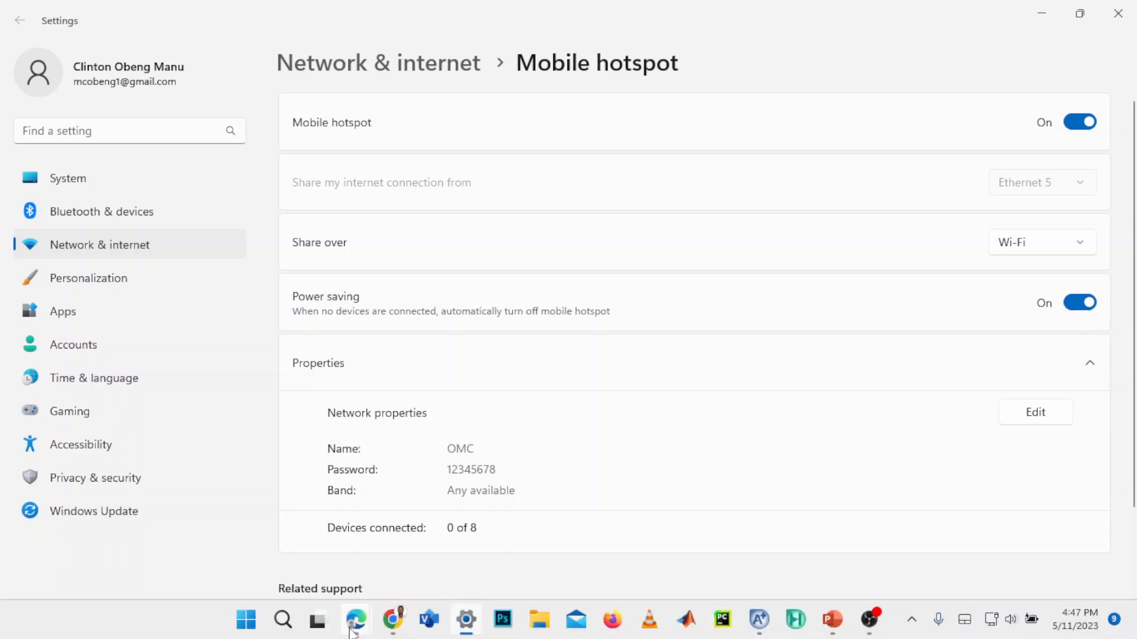
{"action": "mouse_move", "coordinate": [354, 628]}
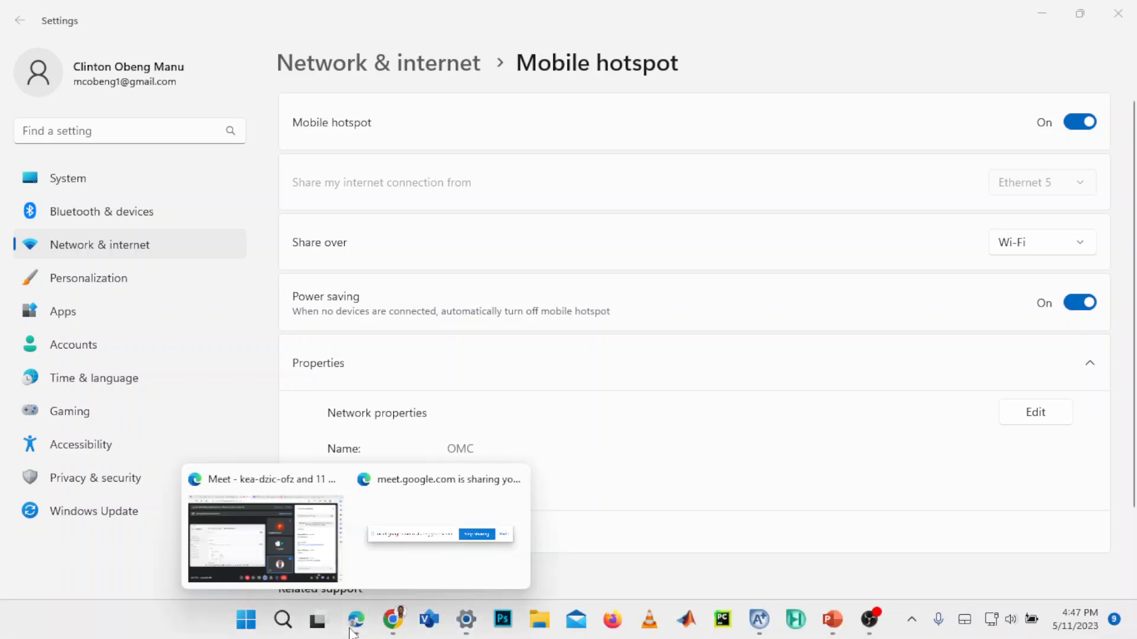
{"action": "left_click", "coordinate": [303, 556]}
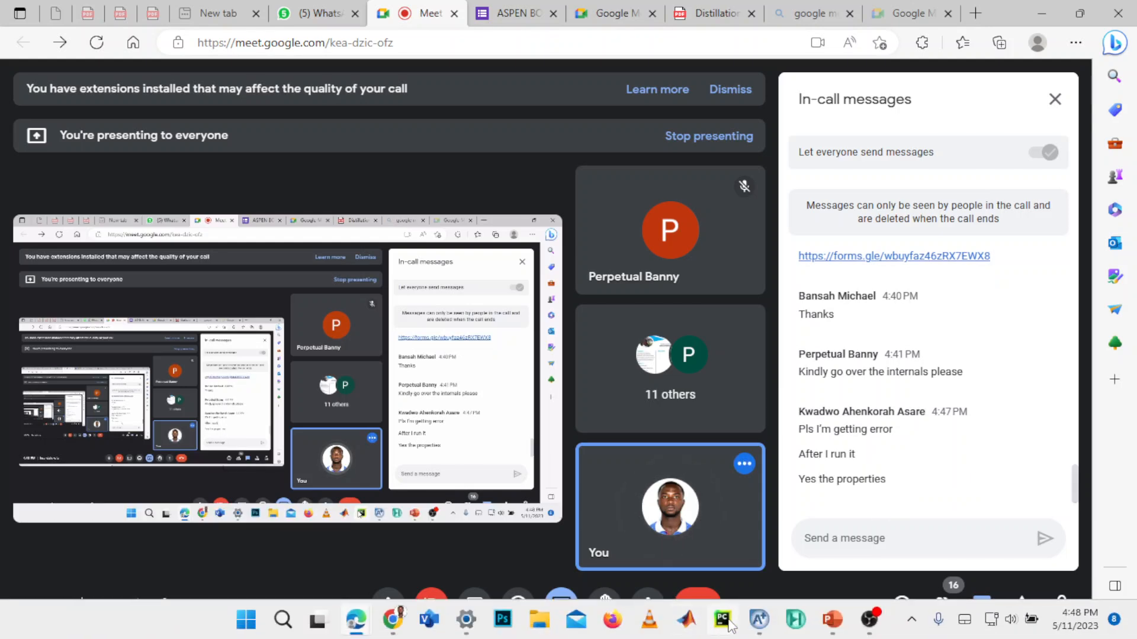
- Check the Google Meet call's in-call messages and return to the Aspen Plus main flowsheet
{"action": "left_click", "coordinate": [753, 628]}
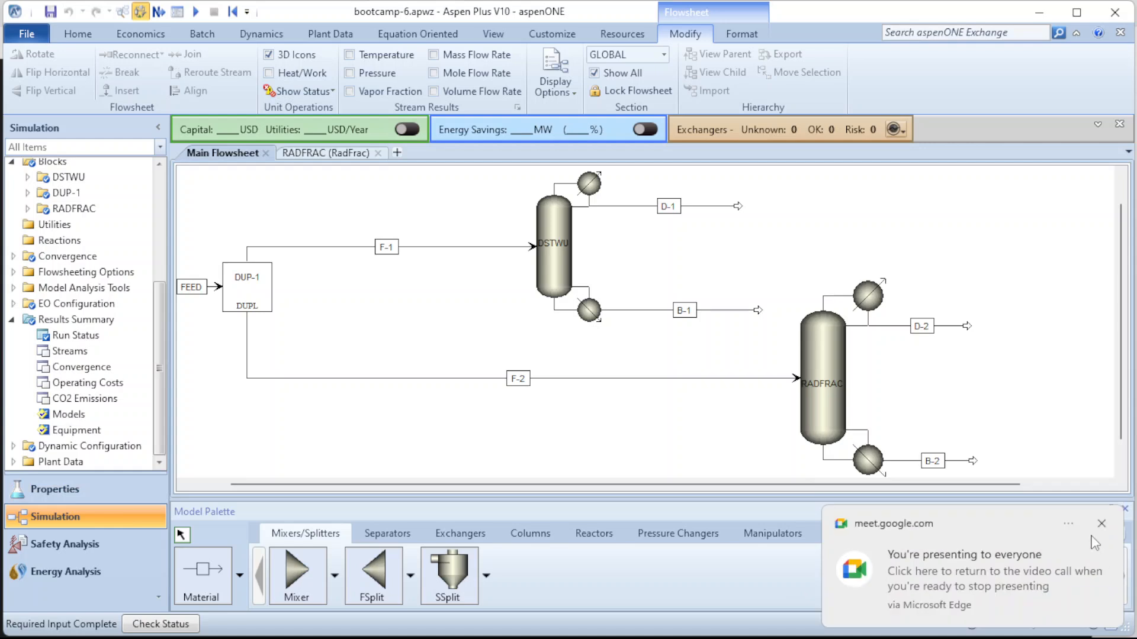
{"action": "left_click", "coordinate": [1102, 525]}
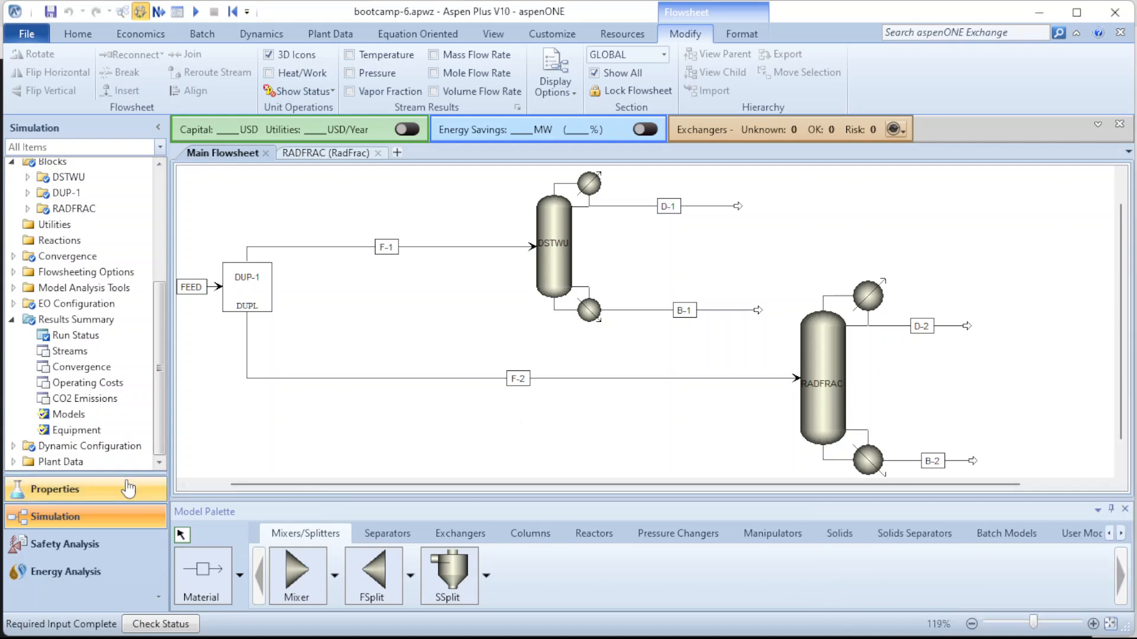
{"action": "mouse_move", "coordinate": [319, 603]}
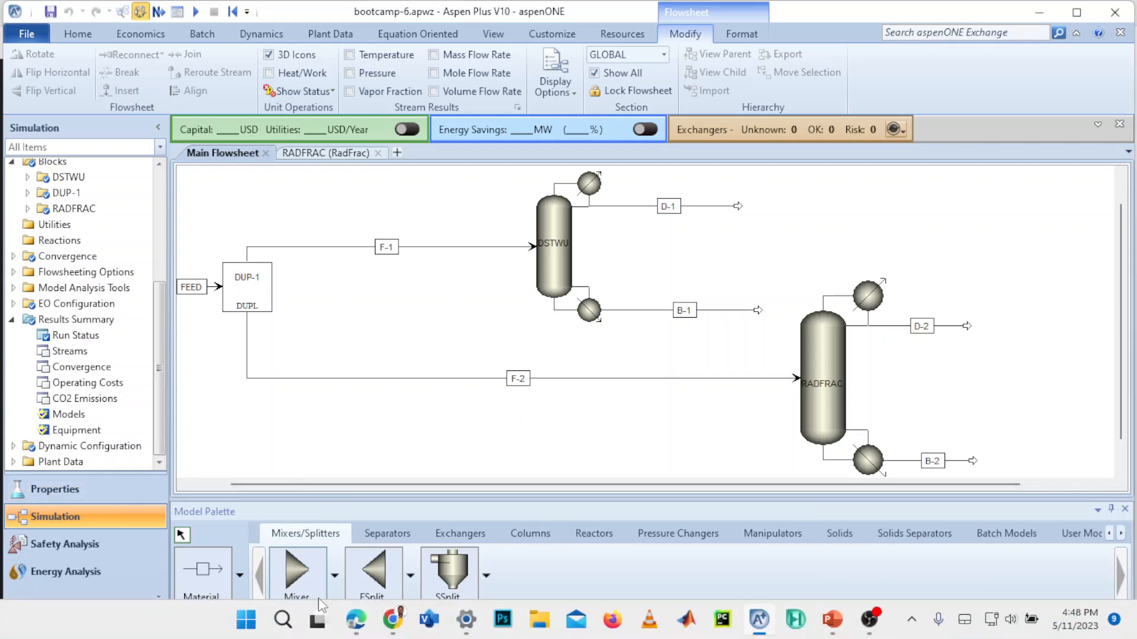
{"action": "left_click", "coordinate": [362, 636]}
{"action": "left_click", "coordinate": [289, 545]}
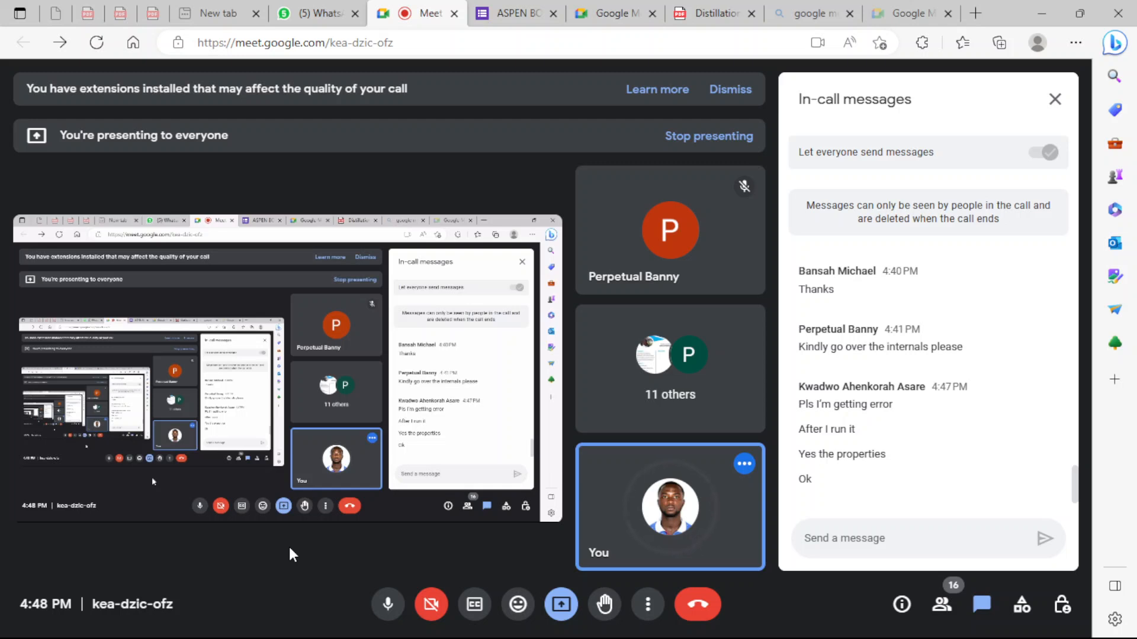
{"action": "mouse_move", "coordinate": [271, 636]}
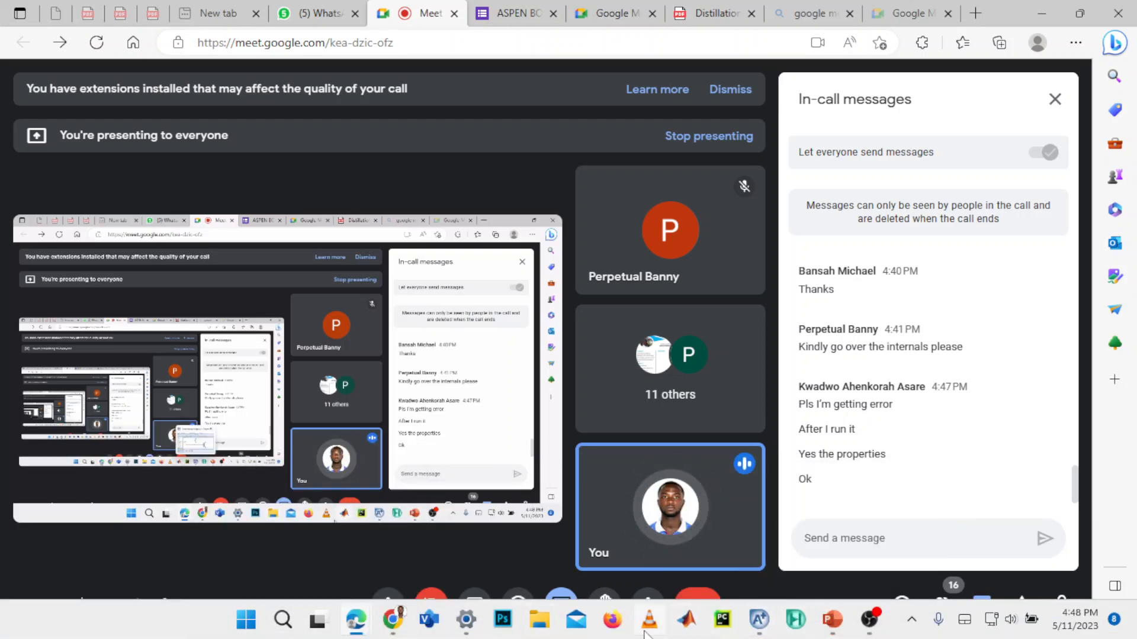
{"action": "left_click", "coordinate": [759, 620]}
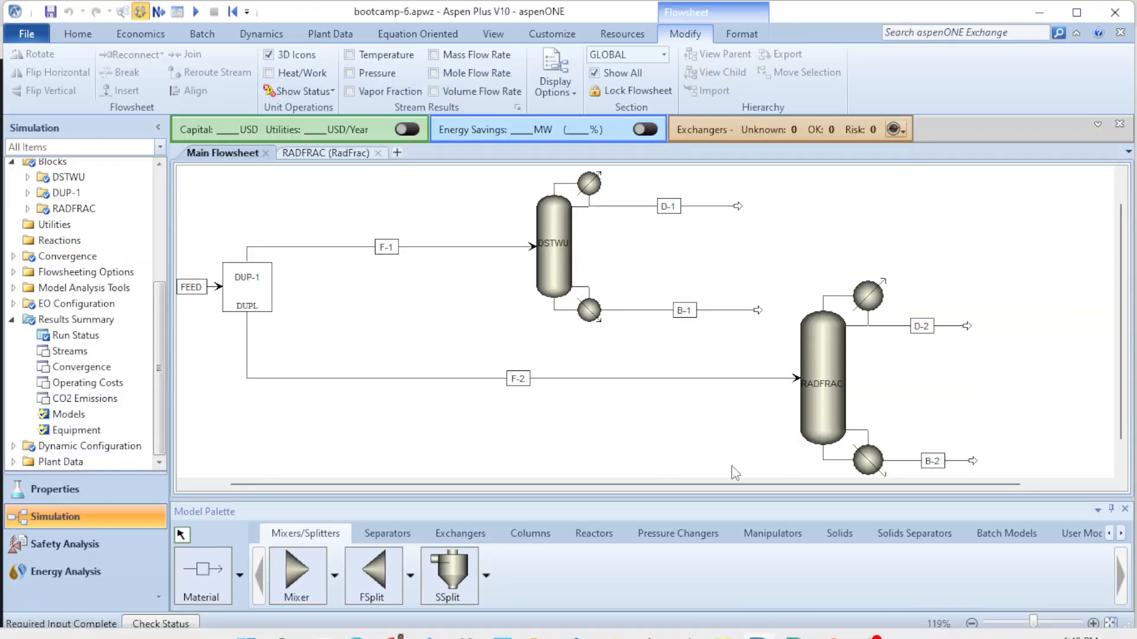
- Draw a free-standing material stream named GAS-F in the empty area beside the RADFRAC column's distillate stream
{"action": "left_click_drag", "start_coordinate": [725, 487], "coordinate": [992, 489]}
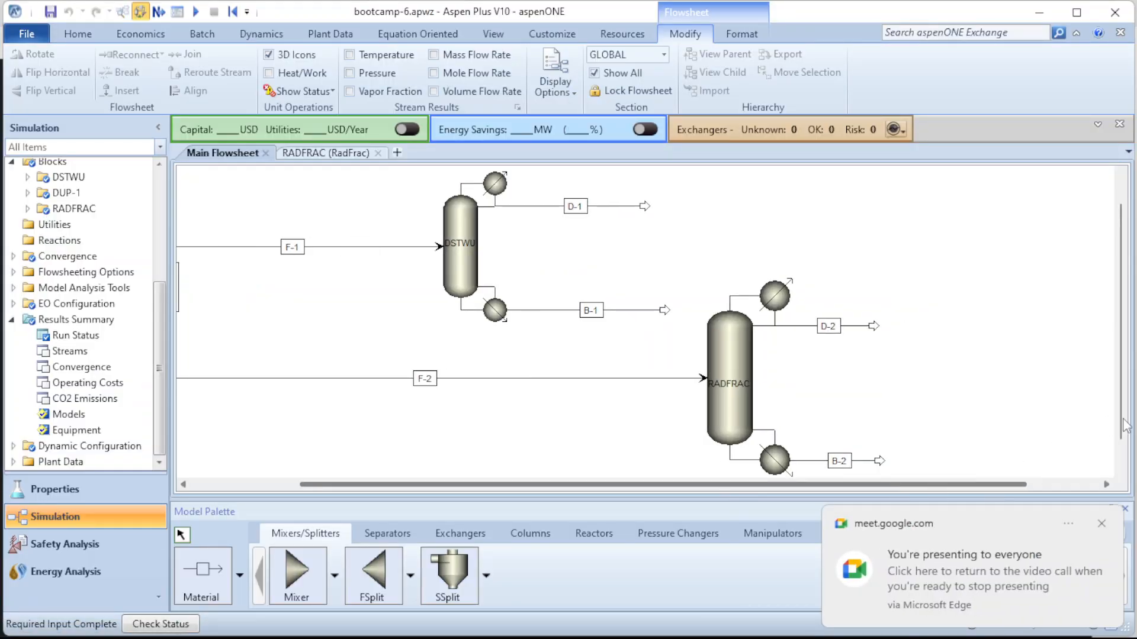
{"action": "scroll", "coordinate": [1015, 440], "scroll_direction": "down", "scroll_amount": 1}
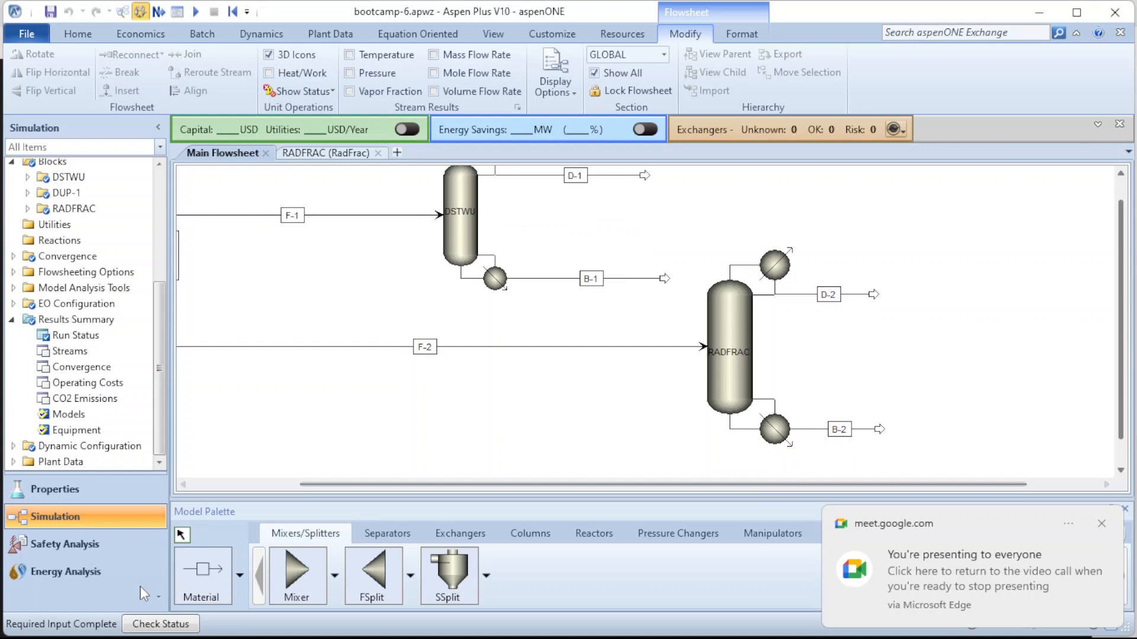
{"action": "left_click", "coordinate": [216, 579]}
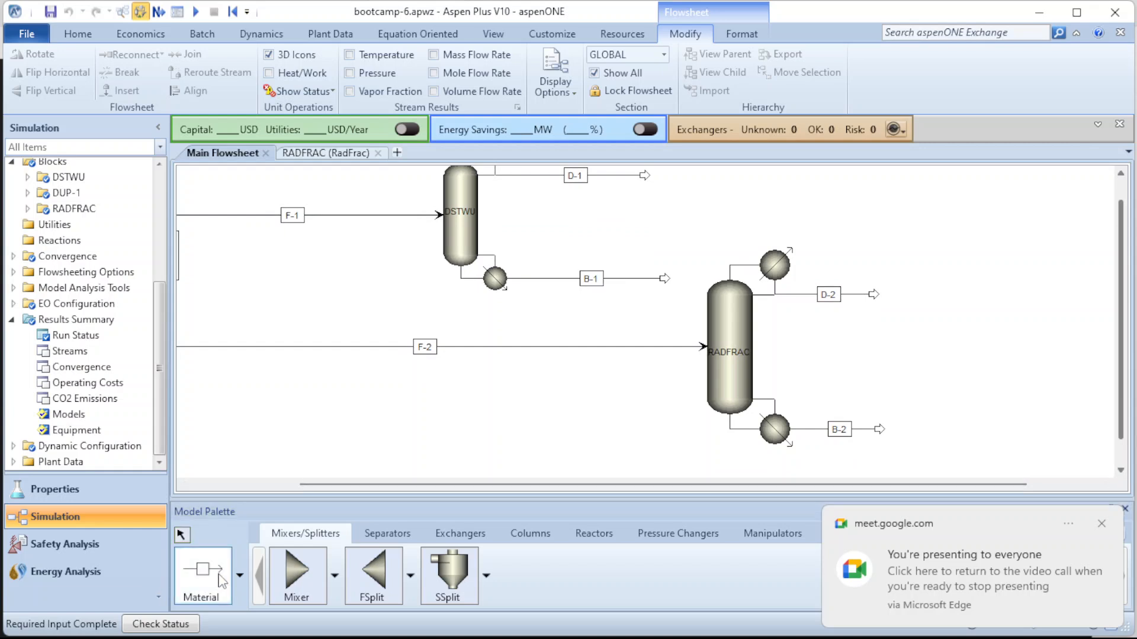
{"action": "left_click", "coordinate": [955, 305]}
{"action": "left_click", "coordinate": [1067, 302]}
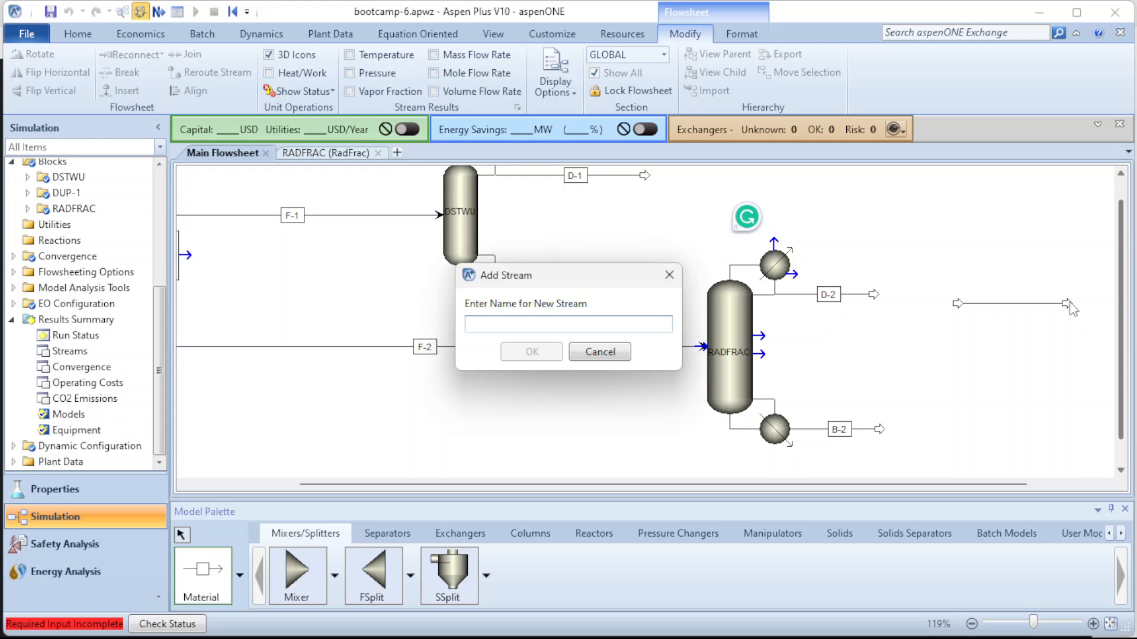
{"action": "type", "text": "GAS-"}
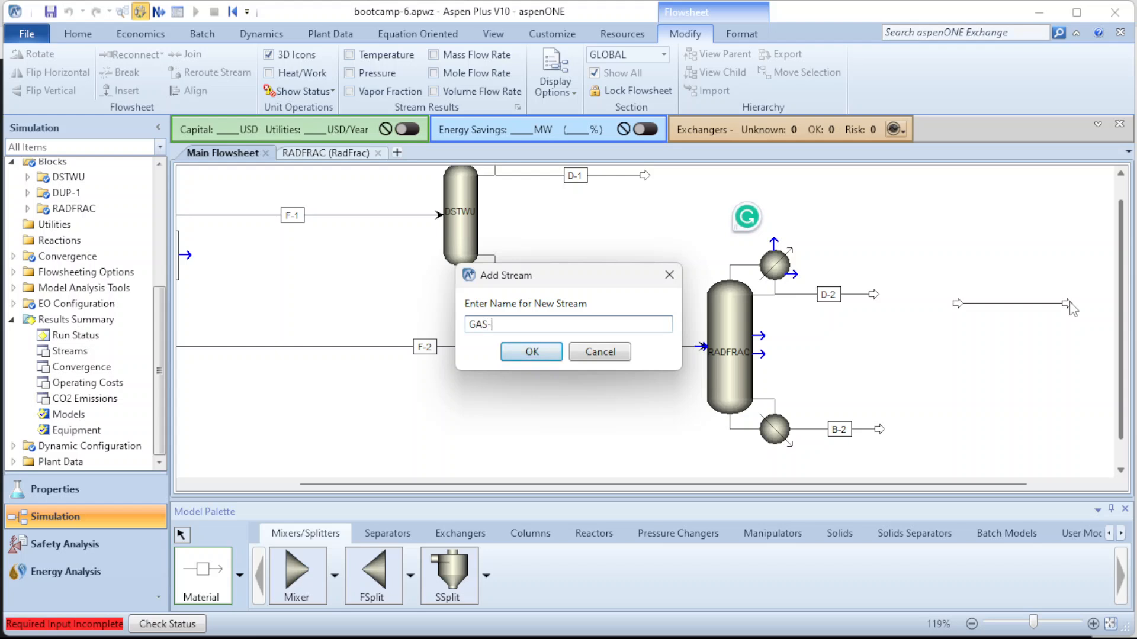
{"action": "type", "text": "F"}
{"action": "key", "text": "Return"}
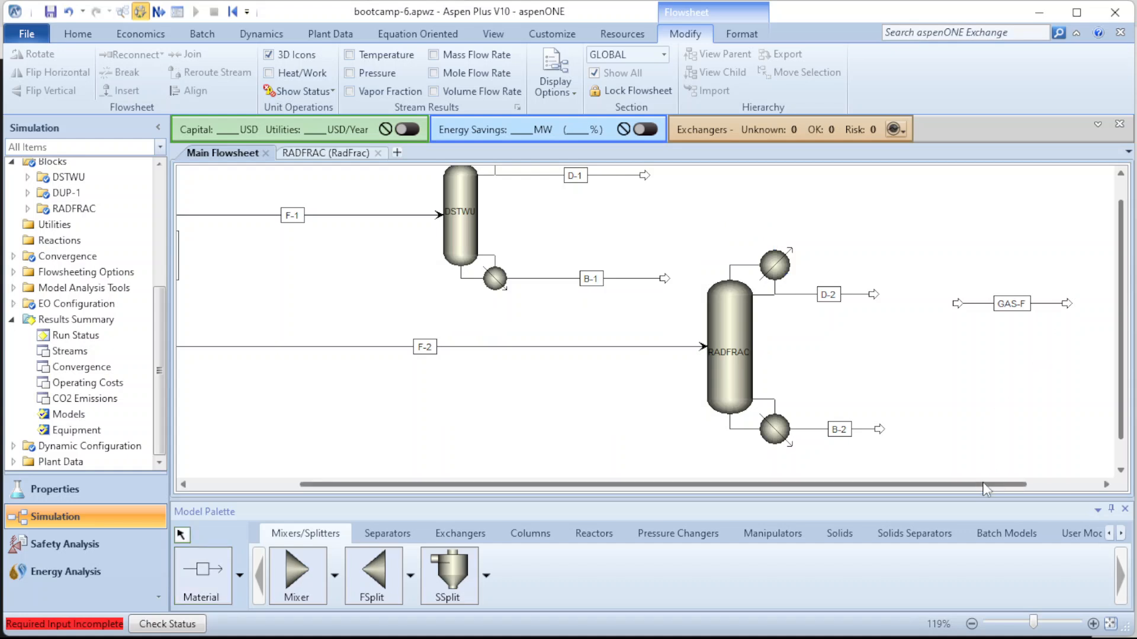
- Place a Flash2 separator block named FLASH just downstream of the GAS-F stream
{"action": "left_click_drag", "start_coordinate": [986, 485], "coordinate": [1131, 474]}
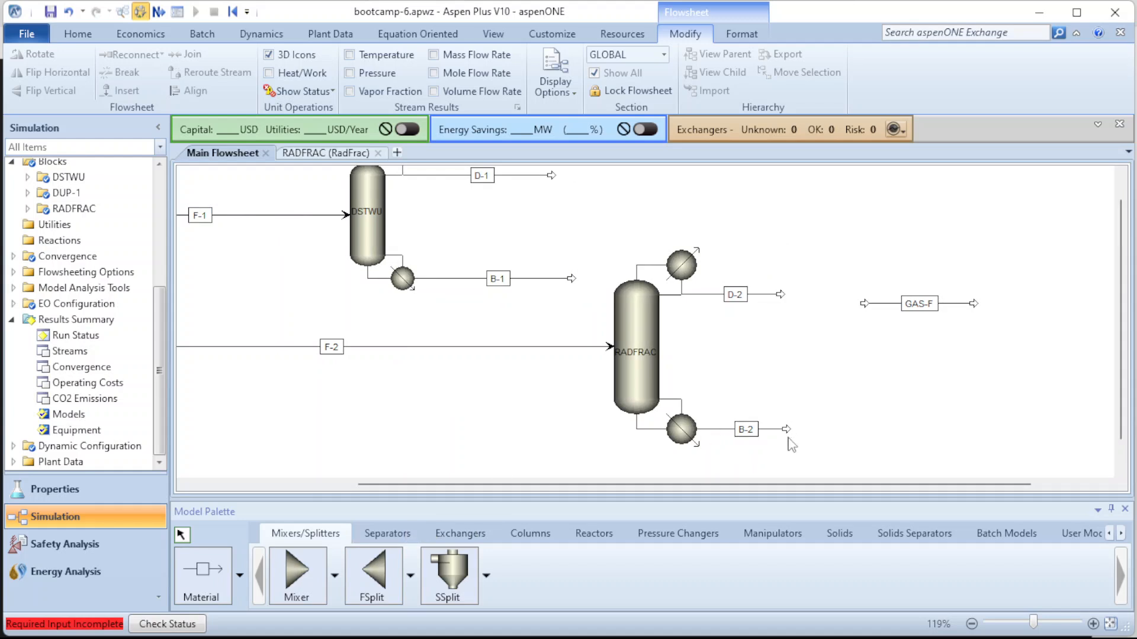
{"action": "left_click", "coordinate": [387, 534]}
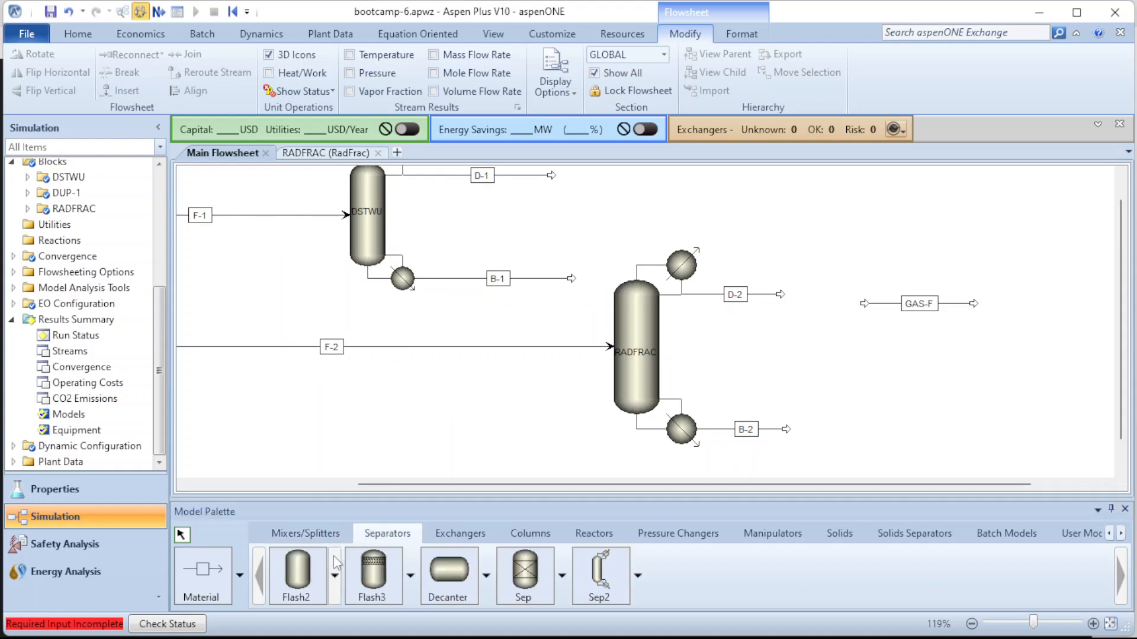
{"action": "left_click", "coordinate": [314, 579]}
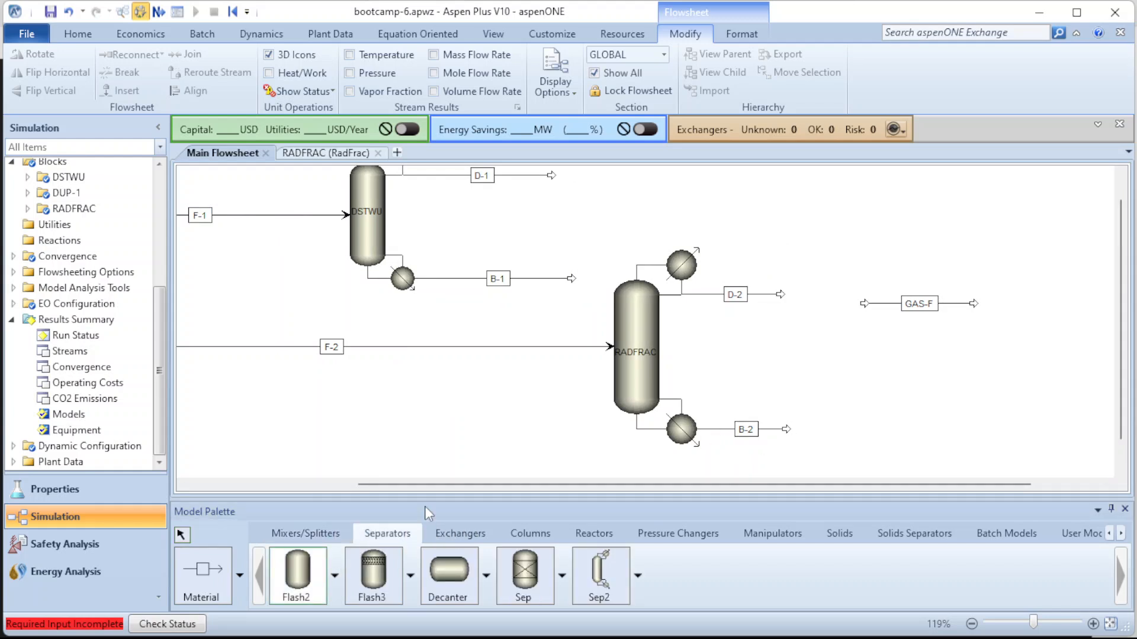
{"action": "left_click", "coordinate": [1014, 314]}
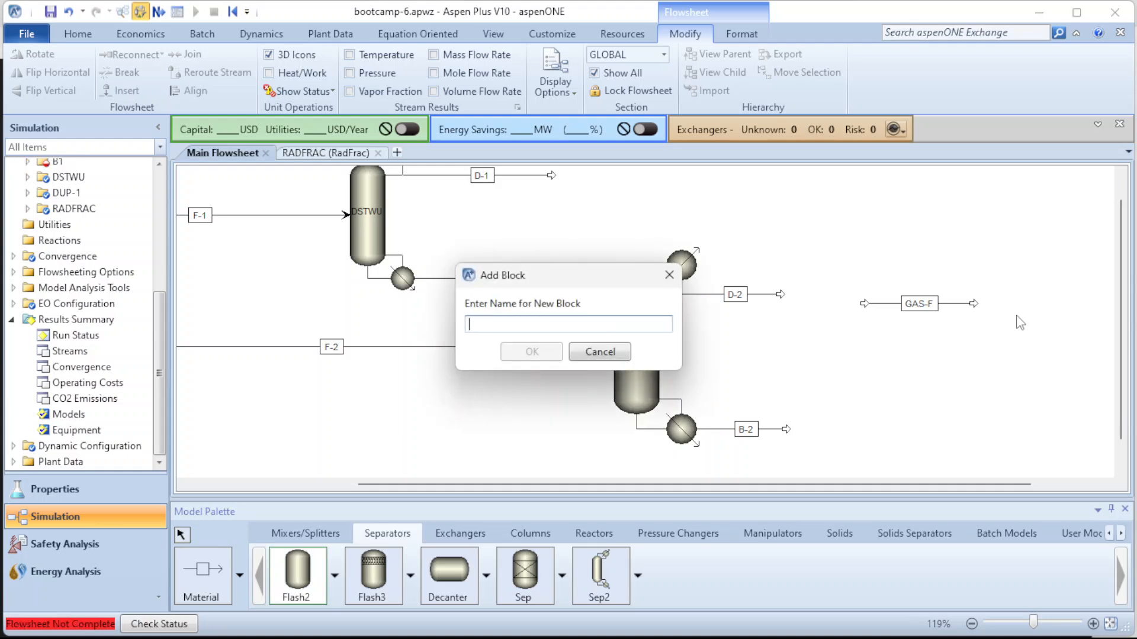
{"action": "type", "text": "FLASH"}
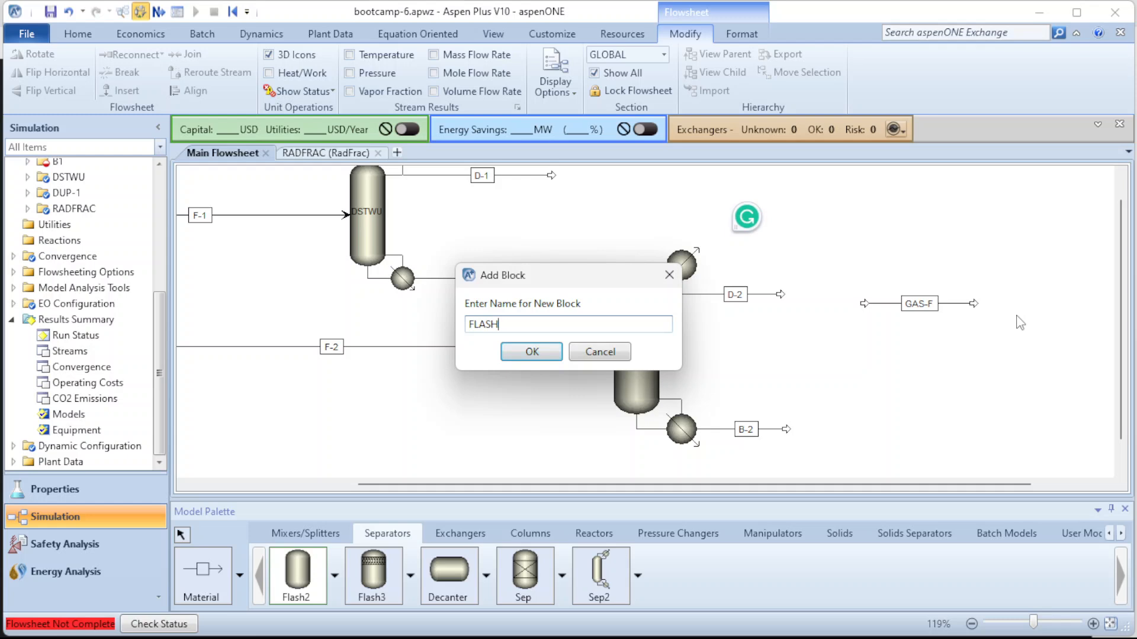
{"action": "key", "text": "Return"}
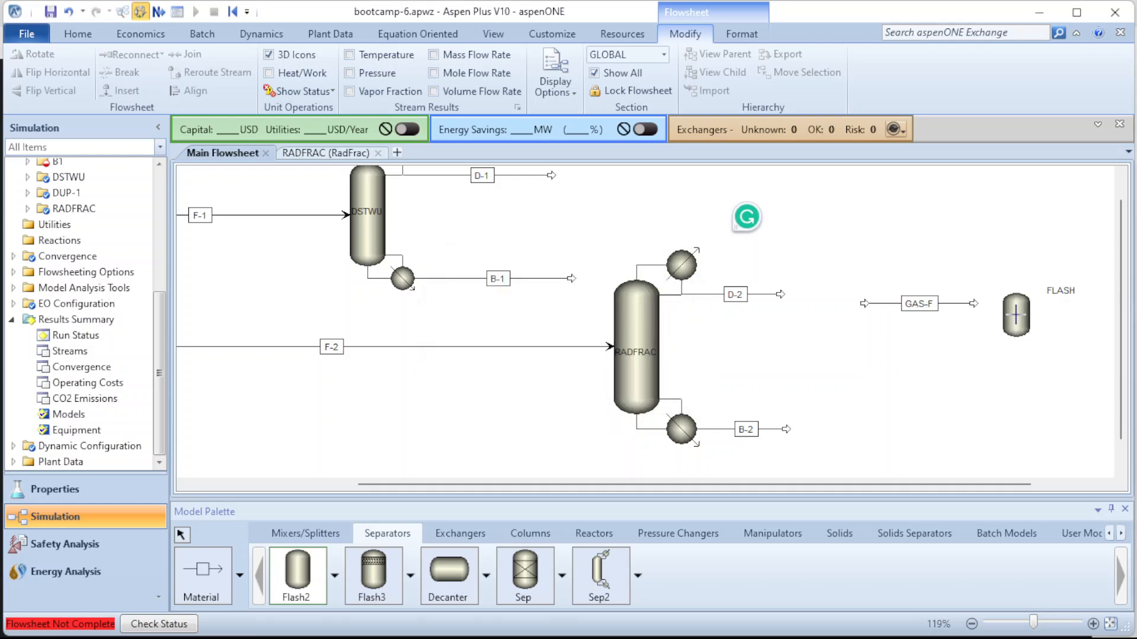
- Enlarge the FLASH block, position it beside the end of GAS-F and move its label onto the vessel
{"action": "left_click", "coordinate": [1030, 316]}
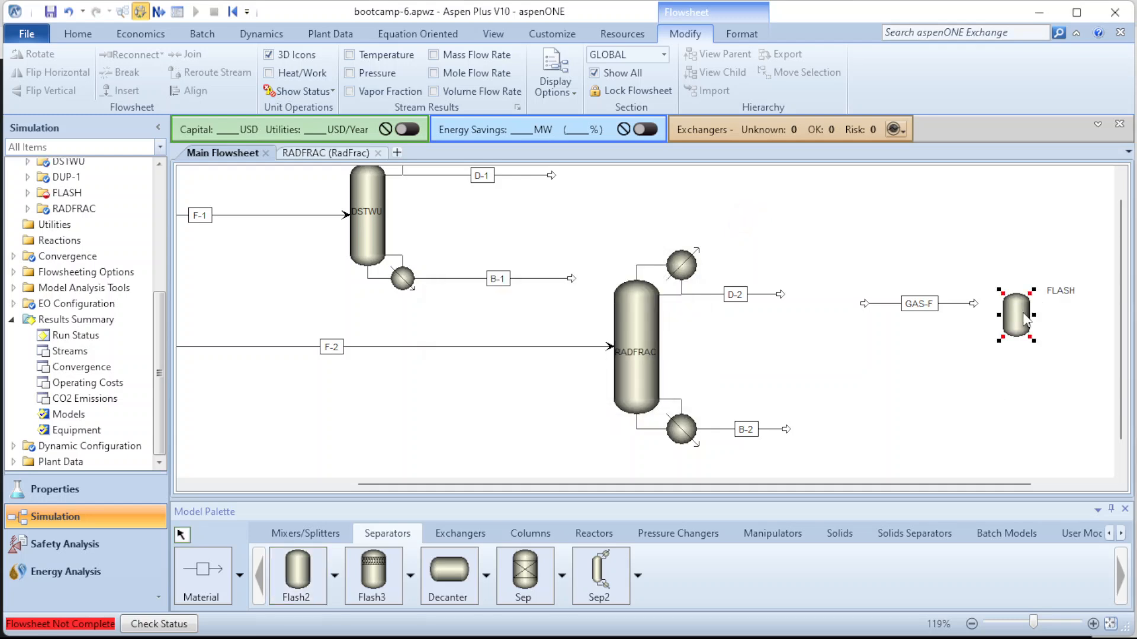
{"action": "left_click_drag", "start_coordinate": [1002, 338], "coordinate": [985, 407]}
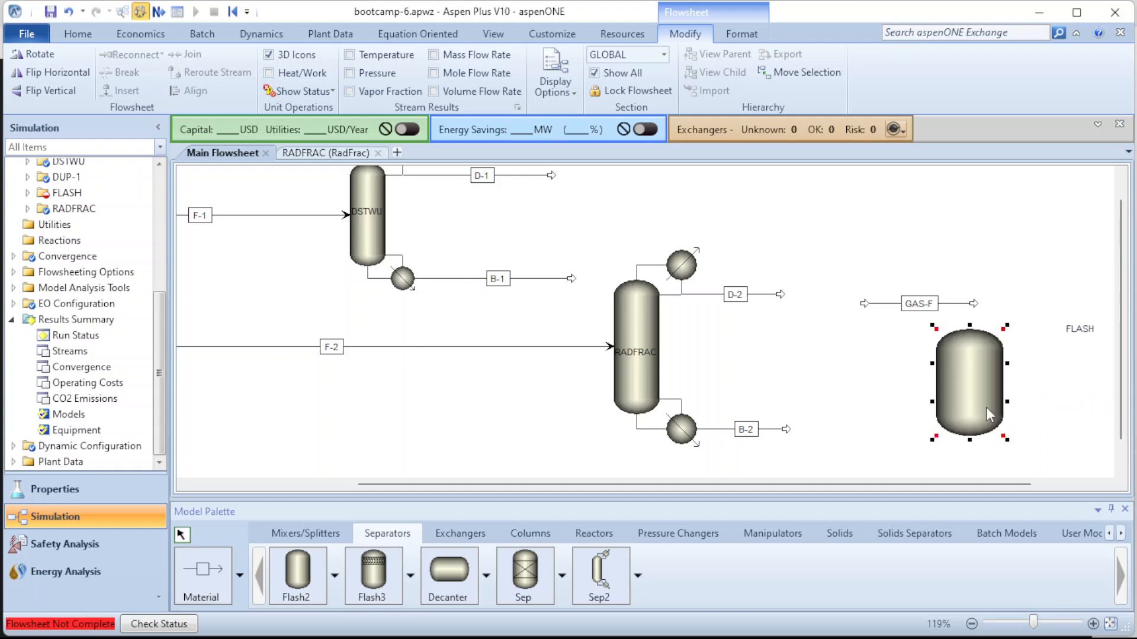
{"action": "left_click", "coordinate": [1089, 331]}
{"action": "left_click_drag", "start_coordinate": [1092, 336], "coordinate": [1042, 344]}
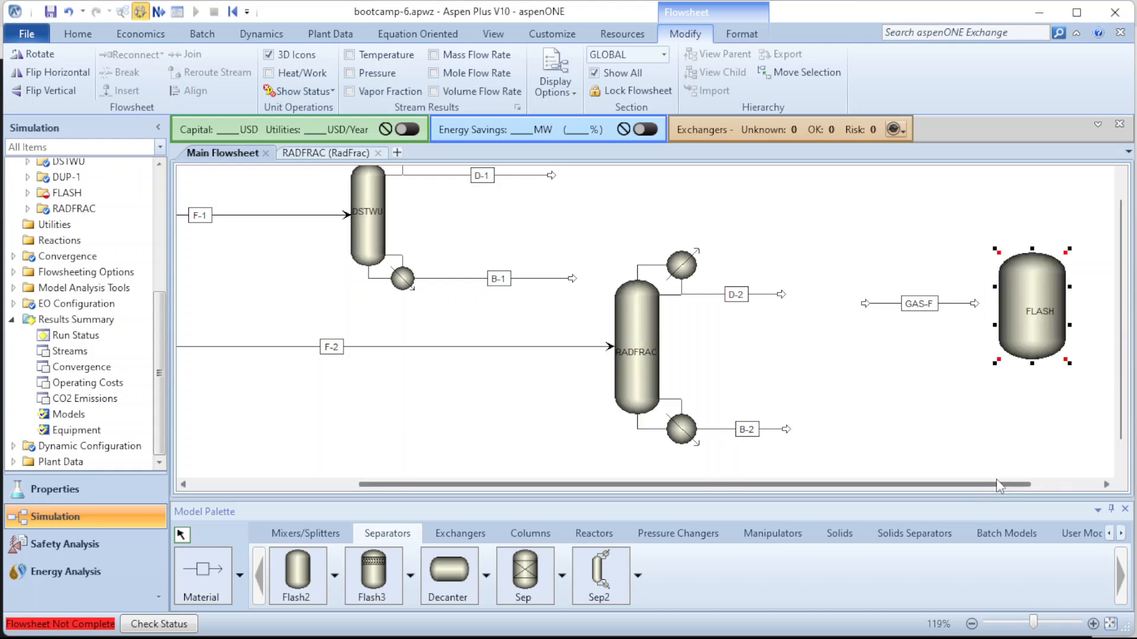
{"action": "left_click", "coordinate": [935, 454]}
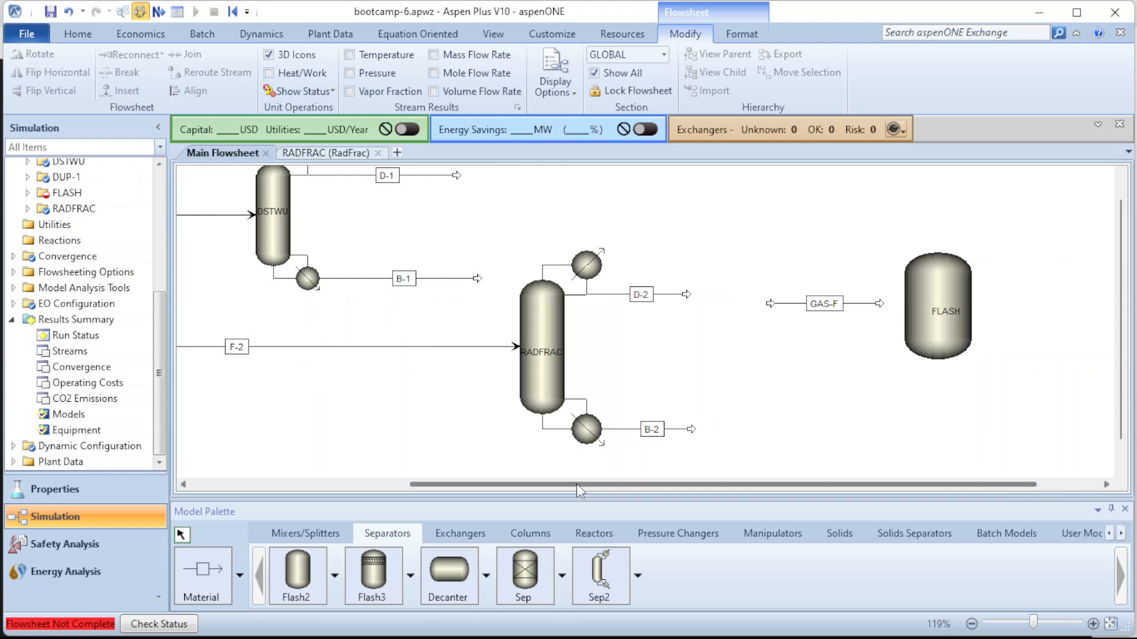
- Draw a material stream named VAPOR from the FLASH block's required vapor outlet
{"action": "left_click", "coordinate": [196, 575]}
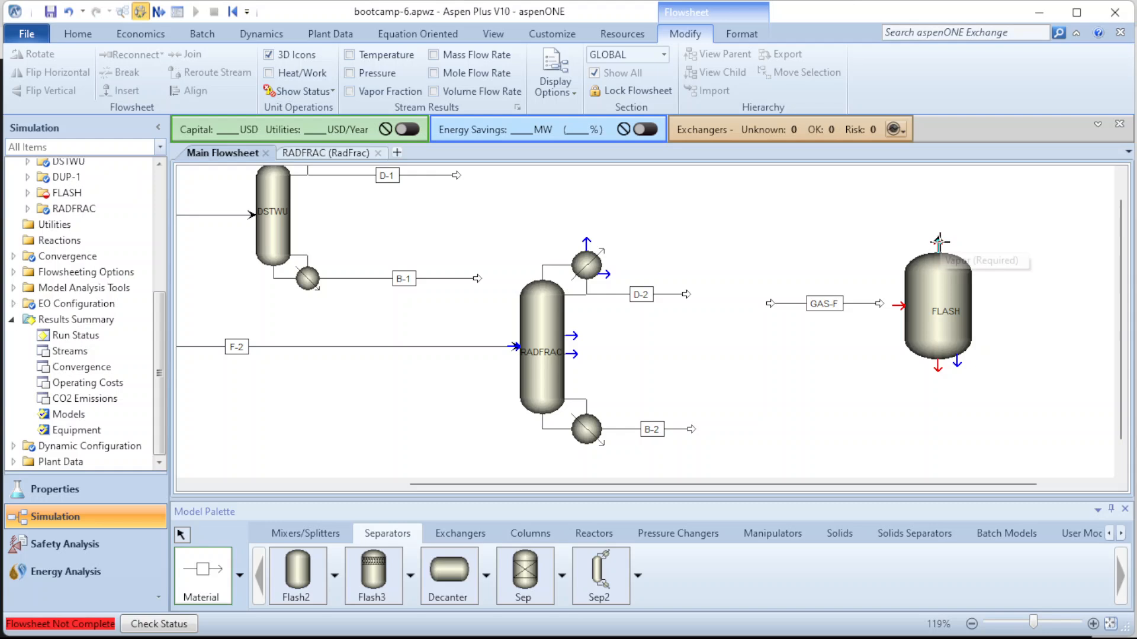
{"action": "left_click", "coordinate": [938, 243]}
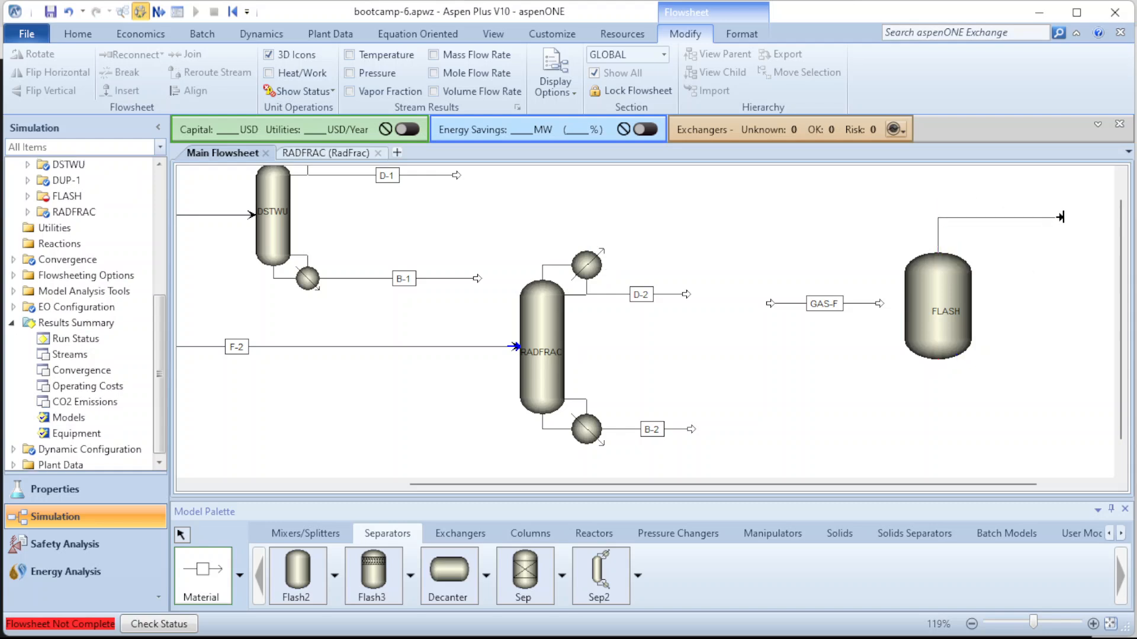
{"action": "left_click", "coordinate": [1062, 218]}
{"action": "type", "text": "VAPOR"}
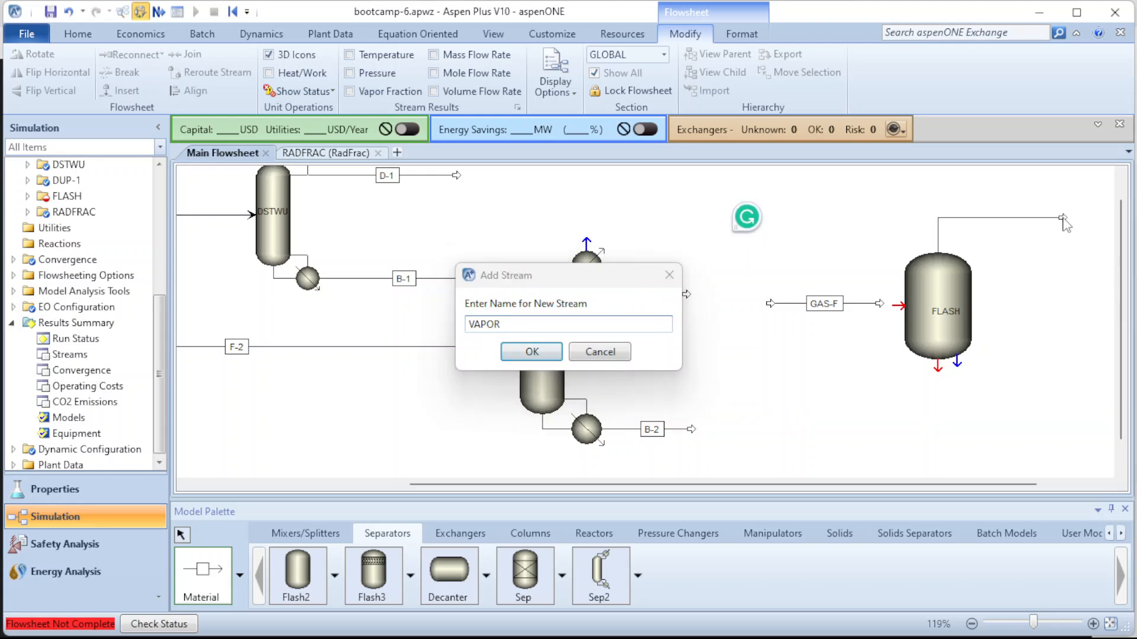
{"action": "key", "text": "Return"}
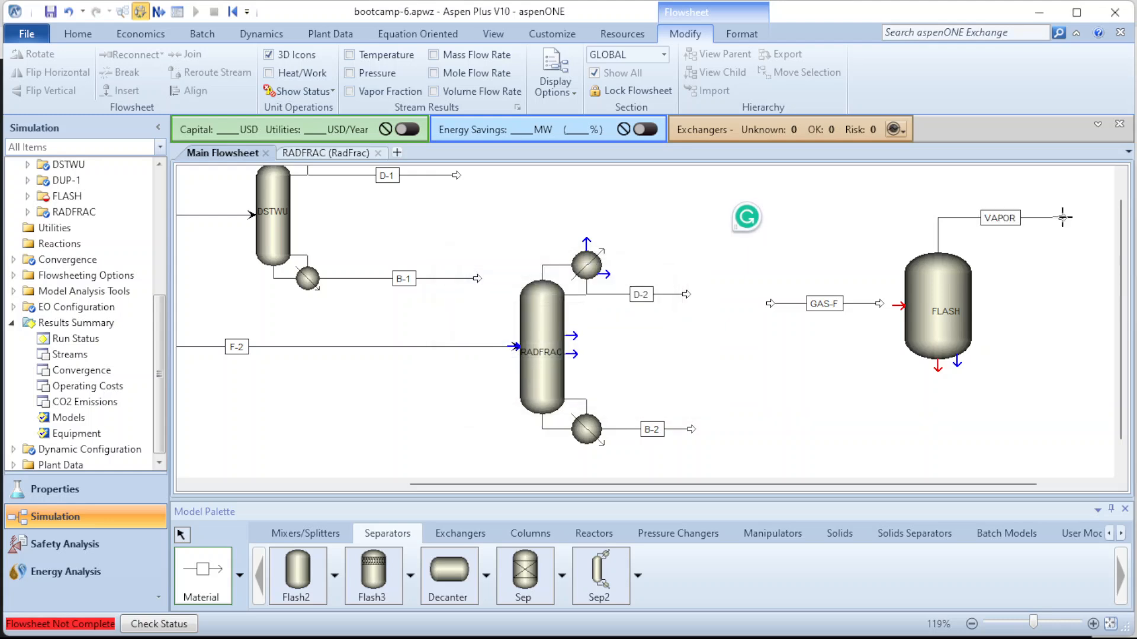
- Draw a material stream named LIQUID from the FLASH block's required liquid outlet and stop drawing streams
{"action": "left_click", "coordinate": [938, 367]}
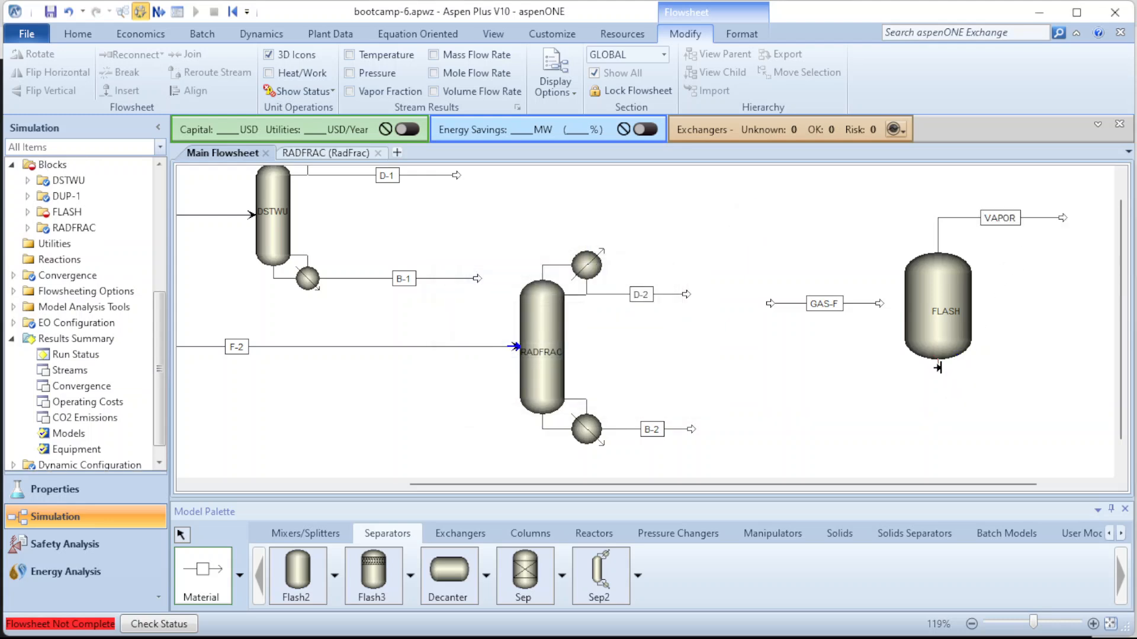
{"action": "left_click", "coordinate": [1102, 407]}
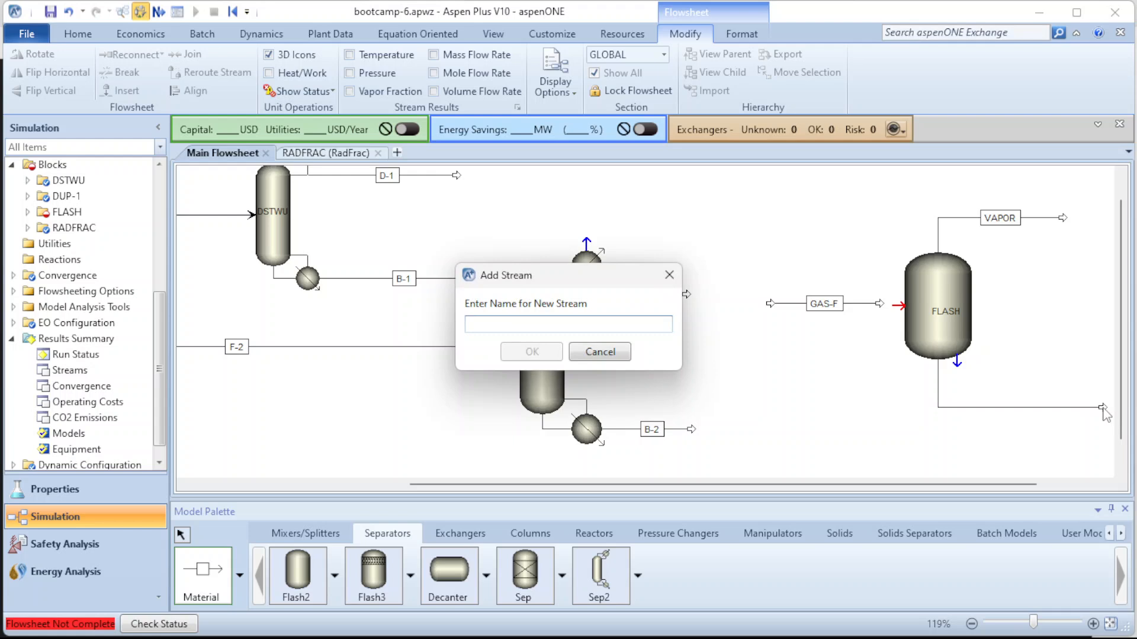
{"action": "type", "text": "LIQUID"}
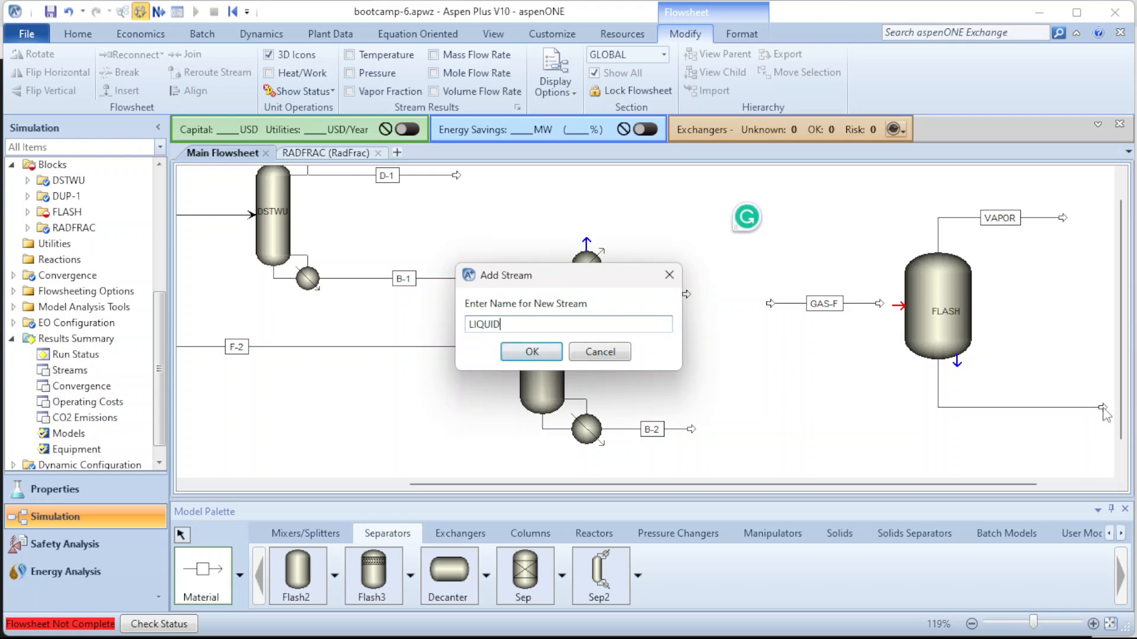
{"action": "key", "text": "Return"}
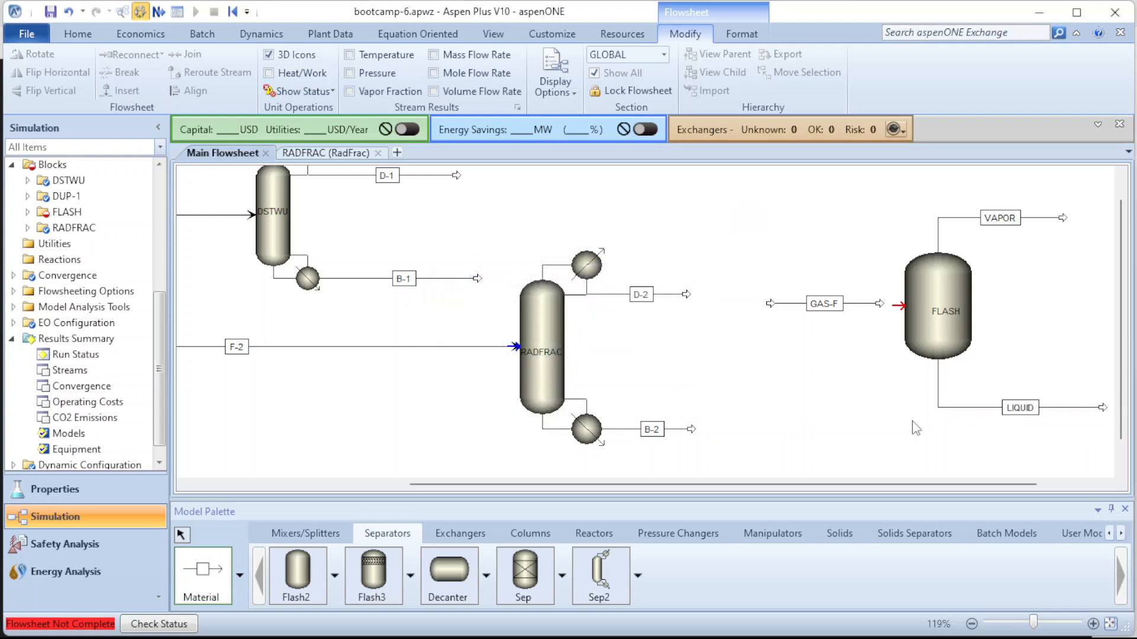
{"action": "left_click", "coordinate": [912, 420]}
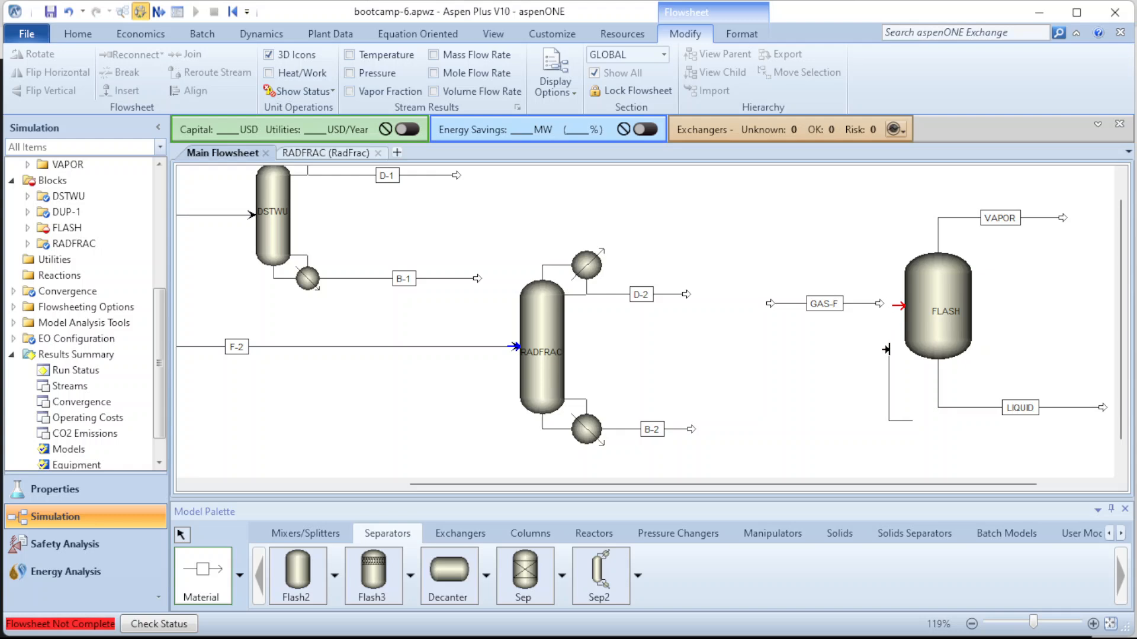
{"action": "key", "text": "Escape"}
- Connect the GAS-F stream to the FLASH block's feed inlet and lengthen its line by shifting the source end
{"action": "left_click_drag", "start_coordinate": [881, 307], "coordinate": [901, 268]}
{"action": "left_click", "coordinate": [830, 423]}
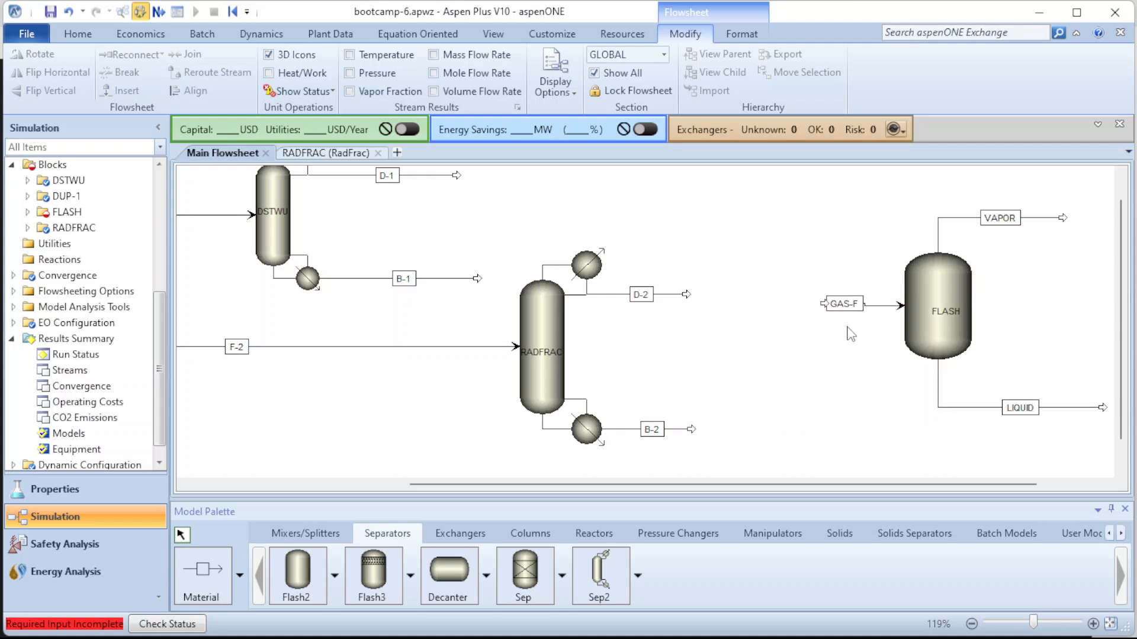
{"action": "left_click", "coordinate": [862, 309]}
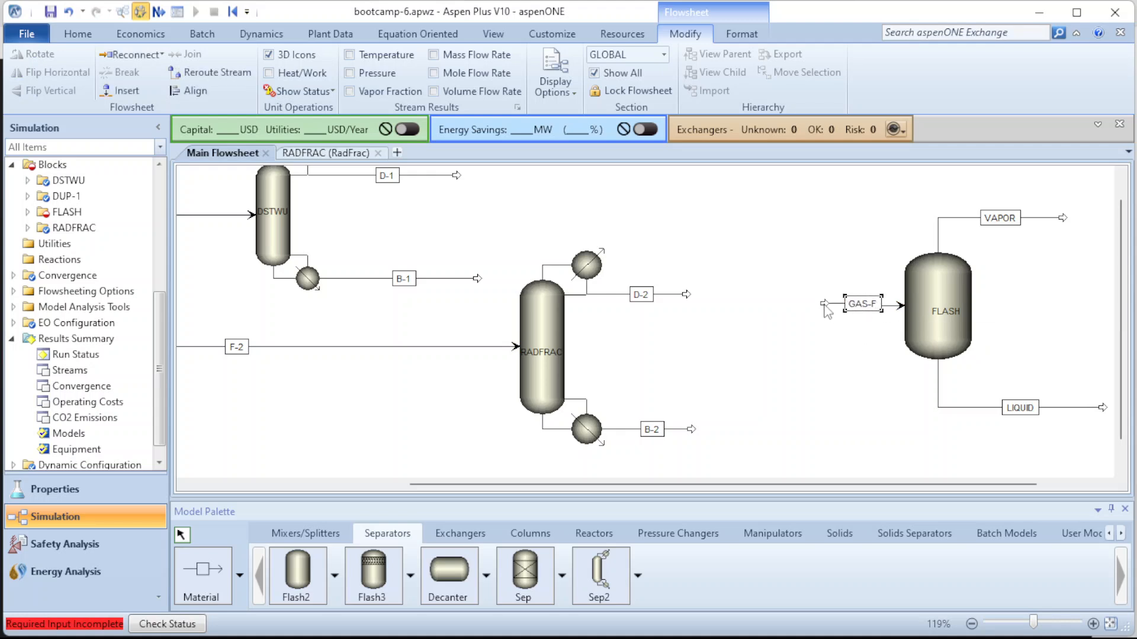
{"action": "left_click_drag", "start_coordinate": [827, 312], "coordinate": [801, 311]}
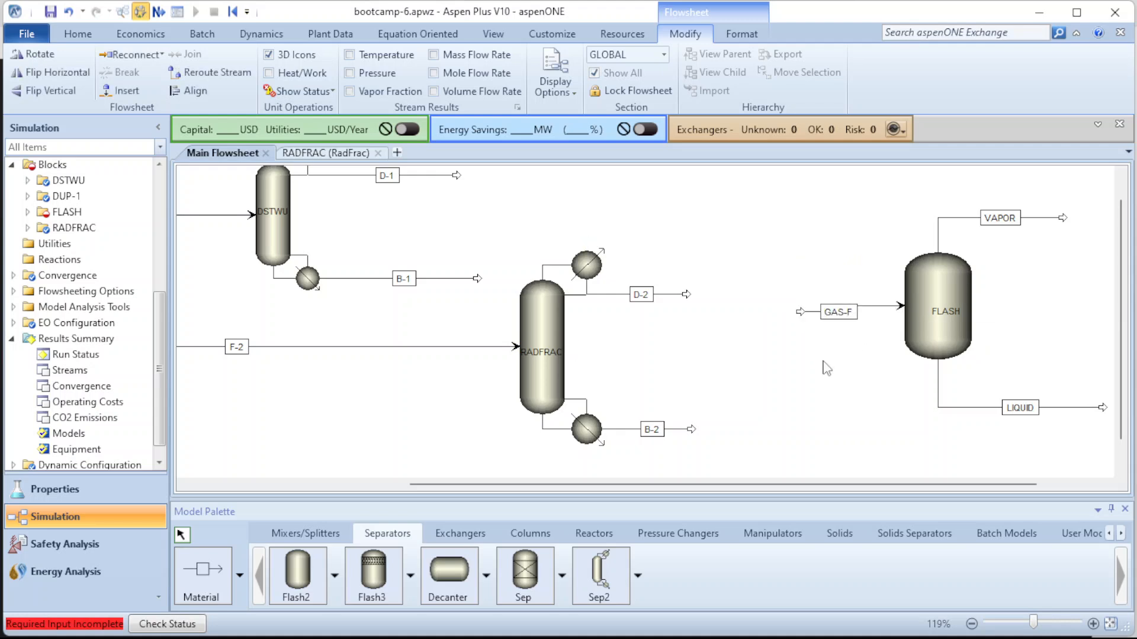
- Align all blocks and streams on the main flowsheet
{"action": "key", "text": "ctrl+a"}
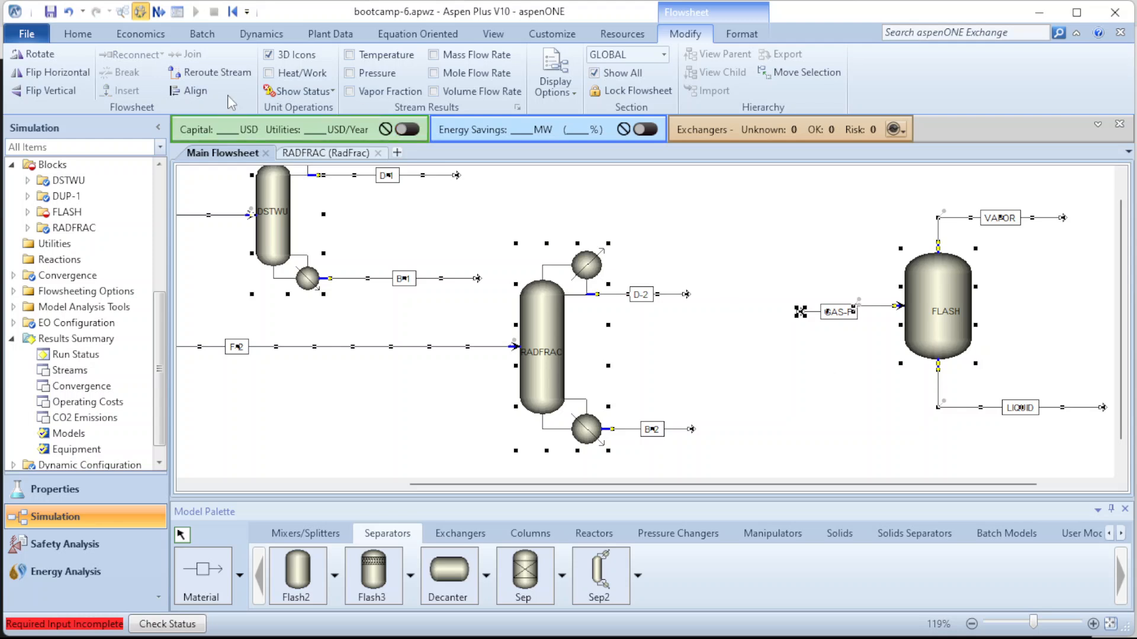
{"action": "left_click", "coordinate": [198, 90]}
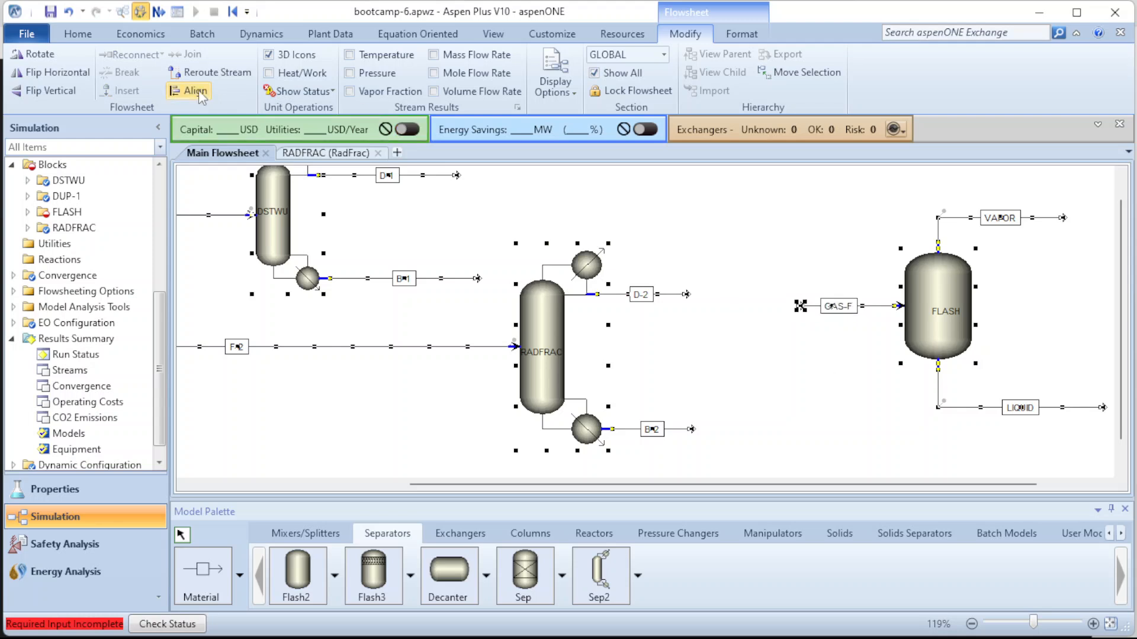
{"action": "left_click", "coordinate": [777, 380]}
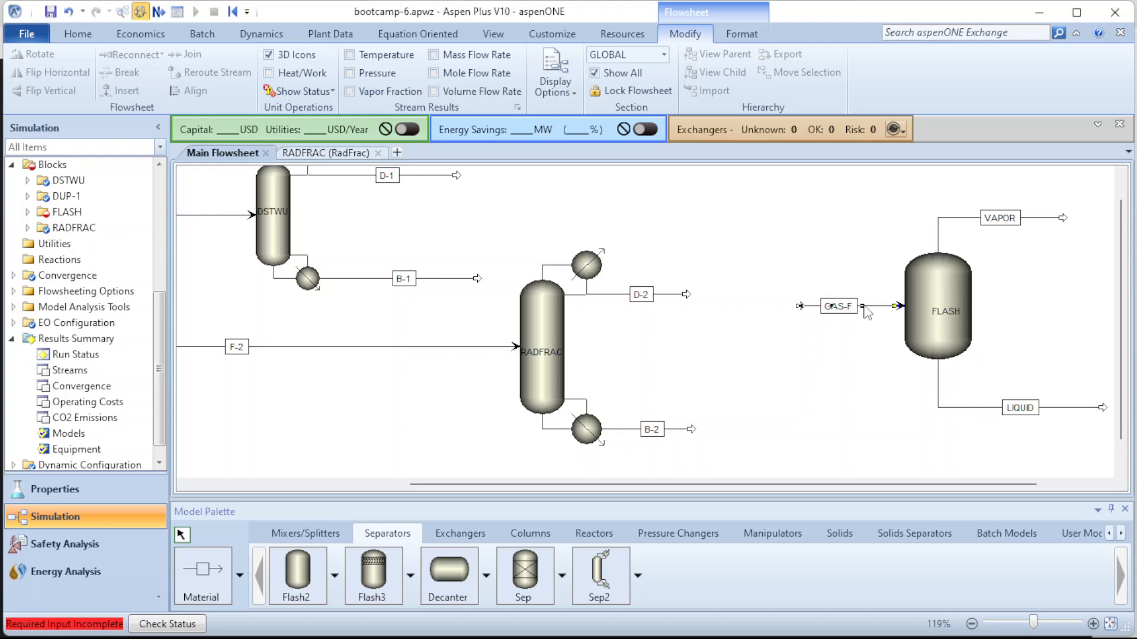
- Open the GAS-F stream's input and, consulting the Problem 2 slide in PowerPoint, enter composition values of 0.1 for PROPANE and 0.2 for BUTANE
{"action": "double_click", "coordinate": [865, 307]}
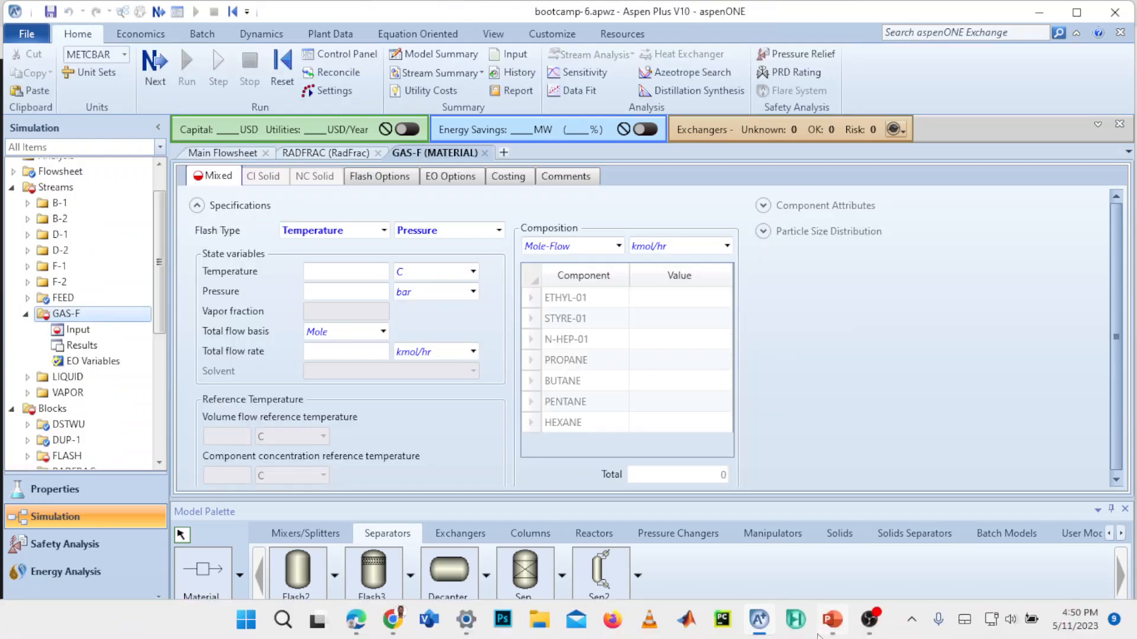
{"action": "left_click", "coordinate": [832, 622]}
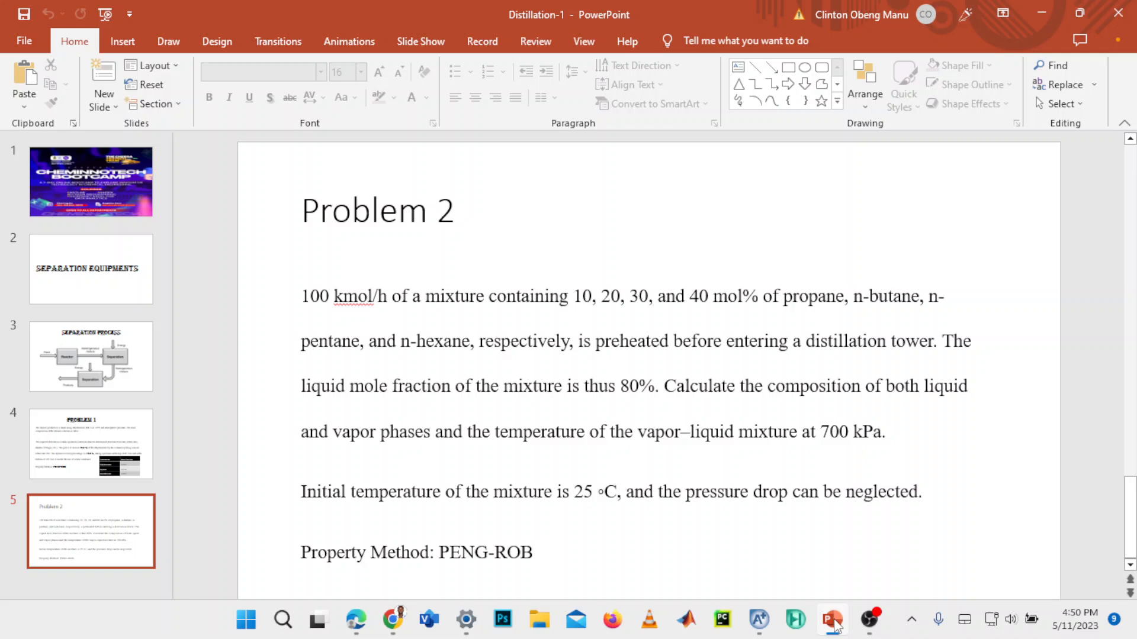
{"action": "left_click", "coordinate": [833, 622]}
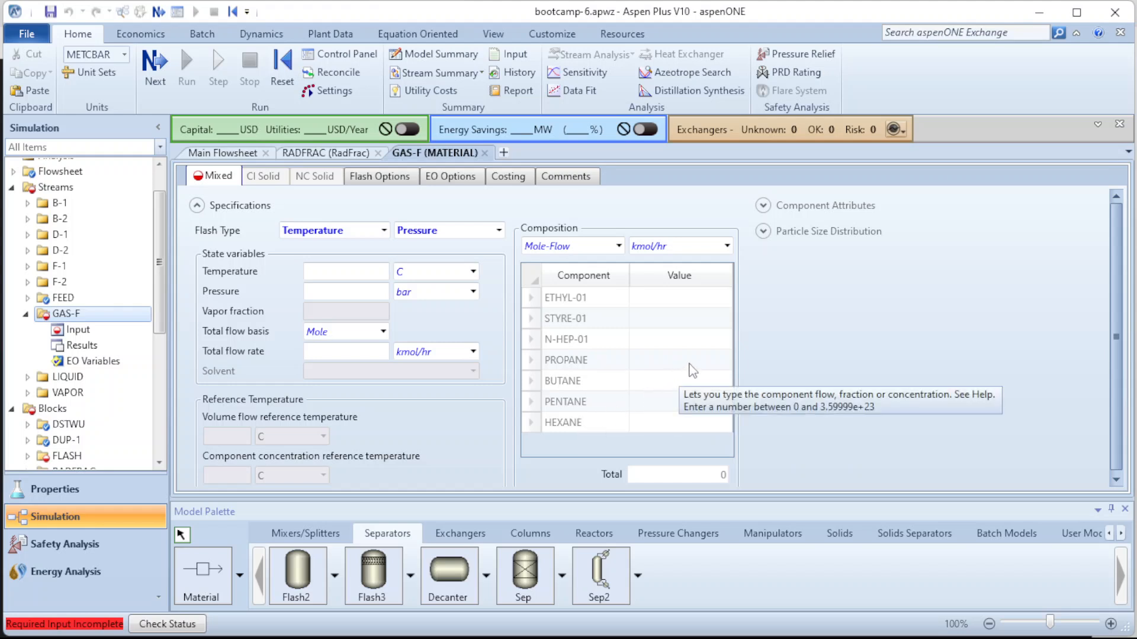
{"action": "left_click", "coordinate": [691, 363]}
{"action": "type", "text": "0.1"}
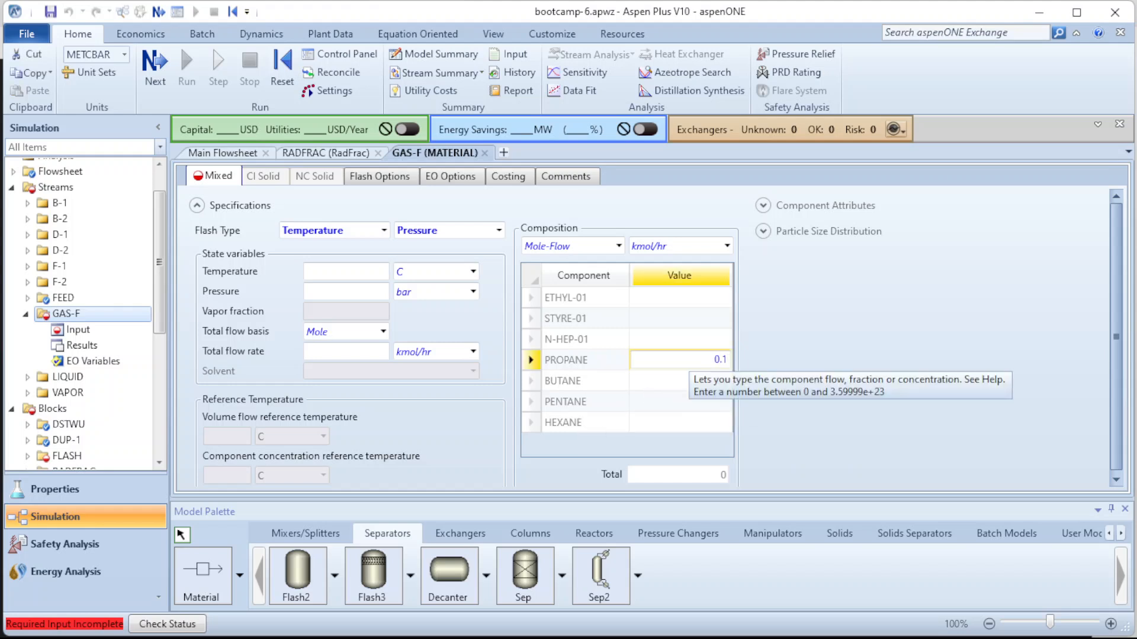
{"action": "key", "text": "Return"}
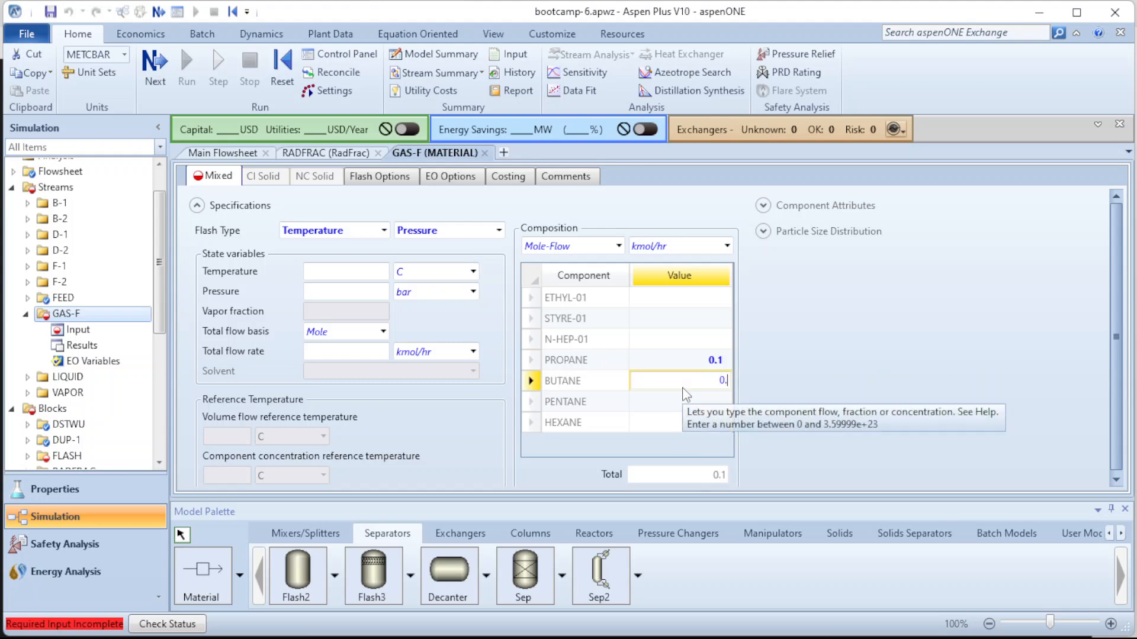
{"action": "mouse_move", "coordinate": [672, 637]}
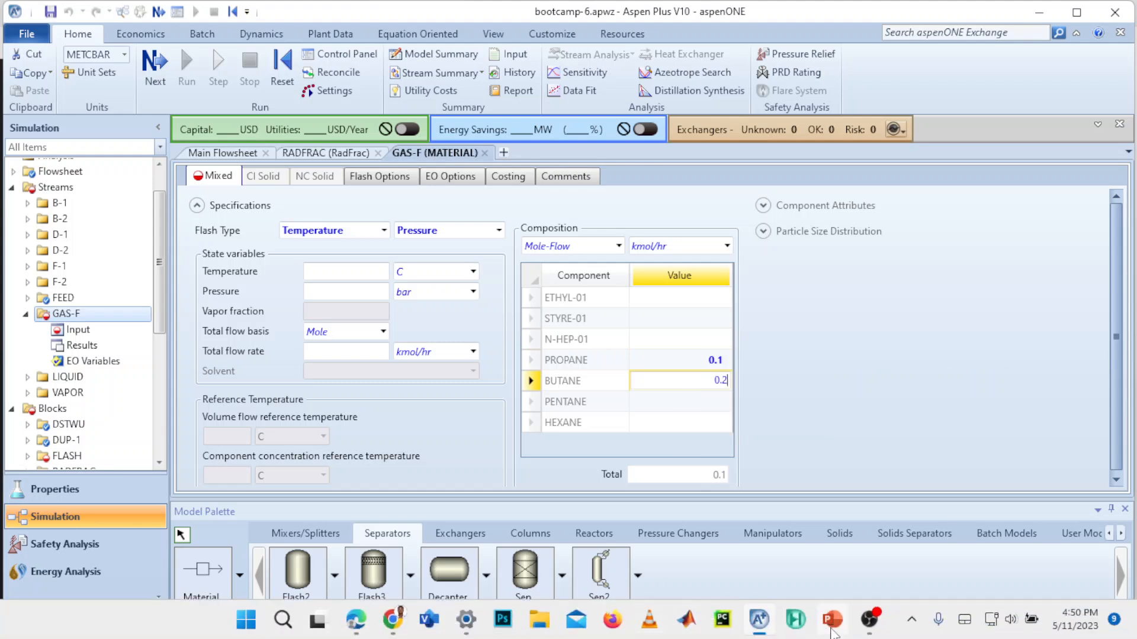
{"action": "left_click", "coordinate": [831, 627]}
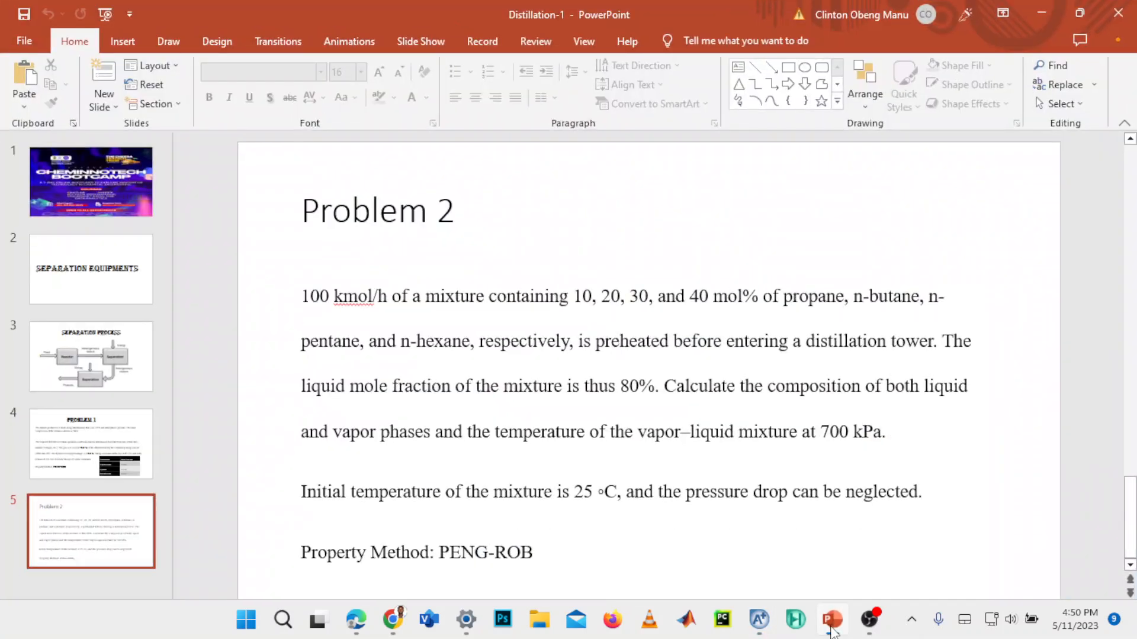
{"action": "left_click", "coordinate": [831, 627]}
- Enter composition values of 0.3 for PENTANE and 0.4 for HEXANE in GAS-F, and set the composition basis to Mole-Frac
{"action": "left_click", "coordinate": [716, 401]}
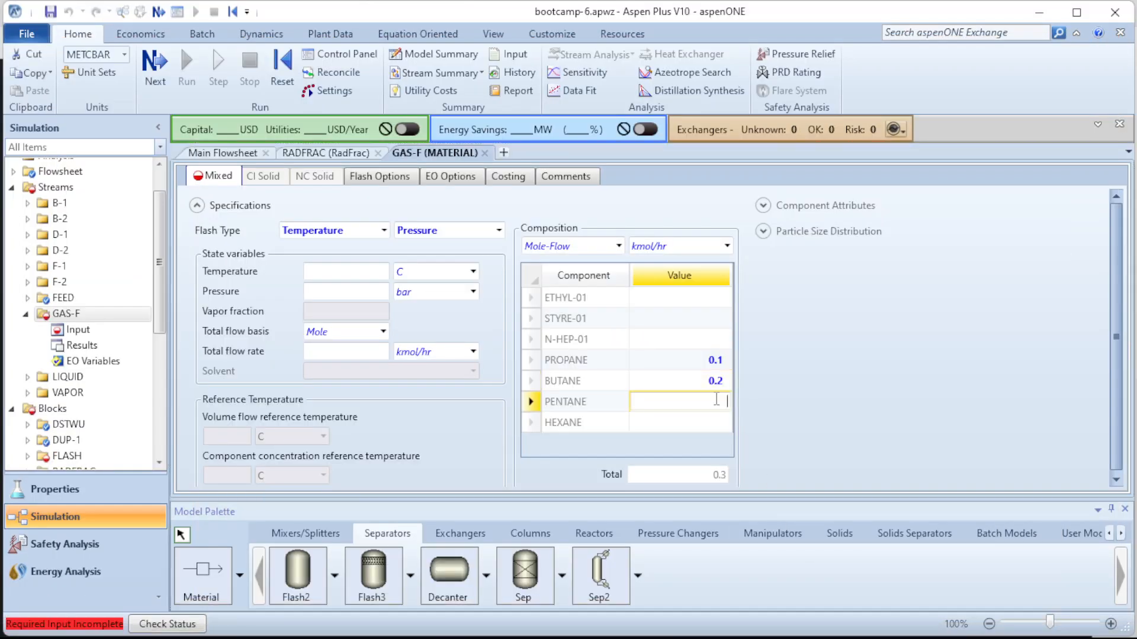
{"action": "type", "text": "0.4"}
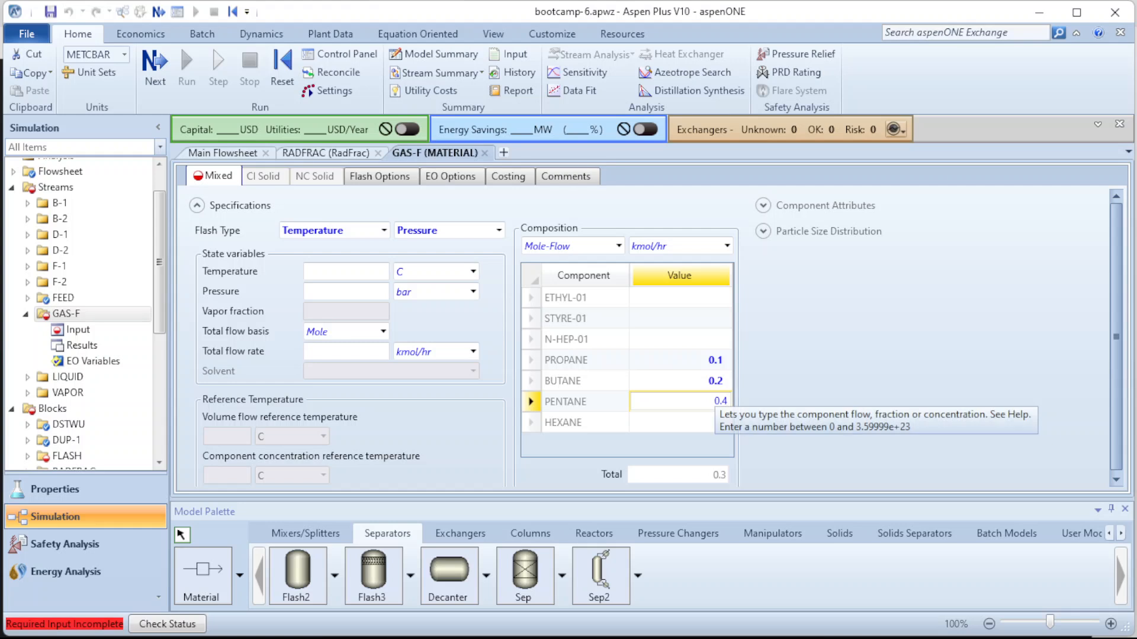
{"action": "type", "text": "3"}
{"action": "key", "text": "Return"}
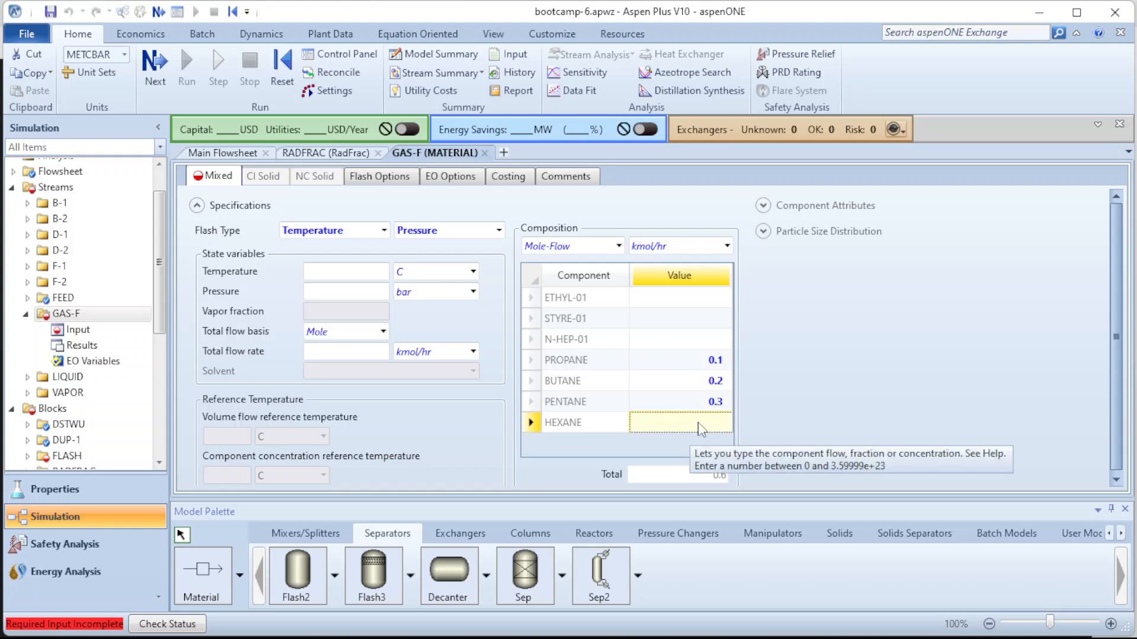
{"action": "type", "text": "0.4"}
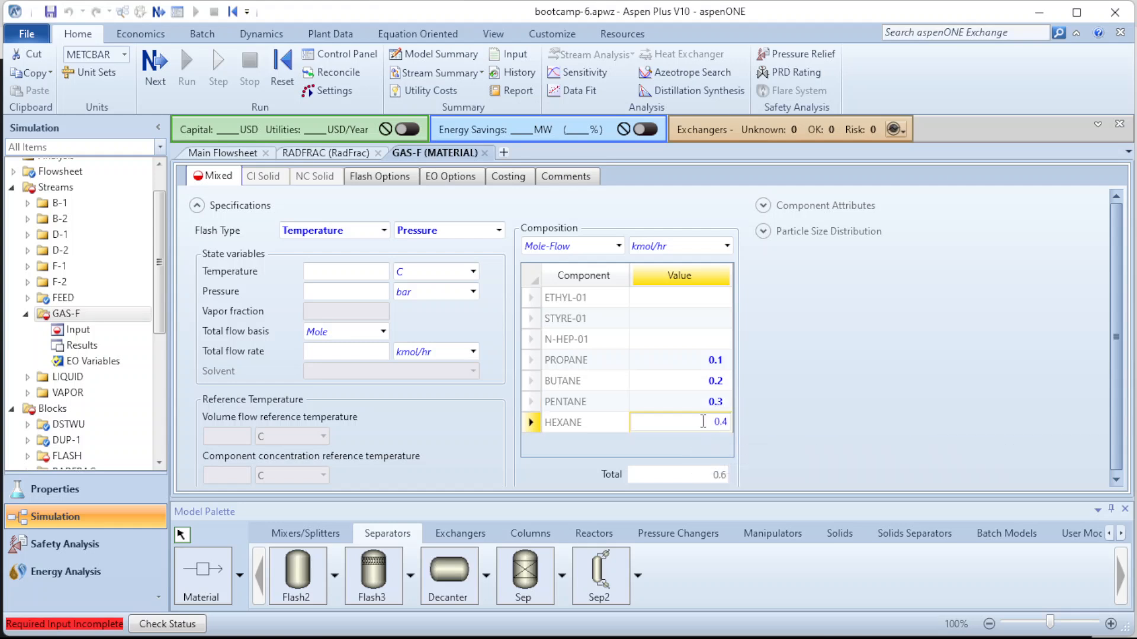
{"action": "key", "text": "Return"}
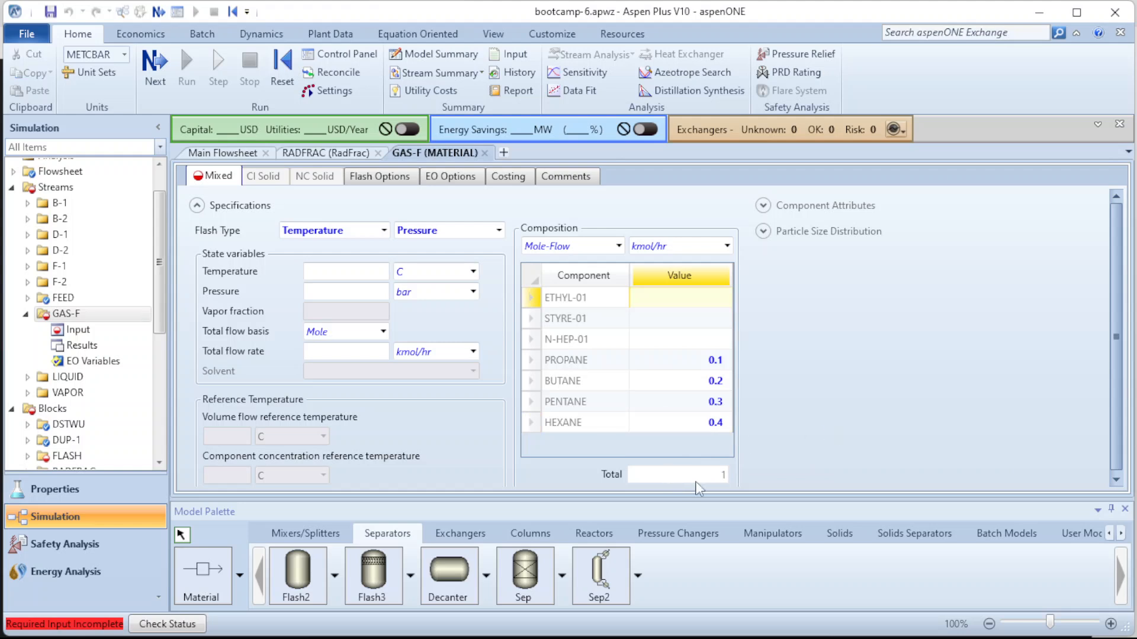
{"action": "left_click", "coordinate": [618, 245]}
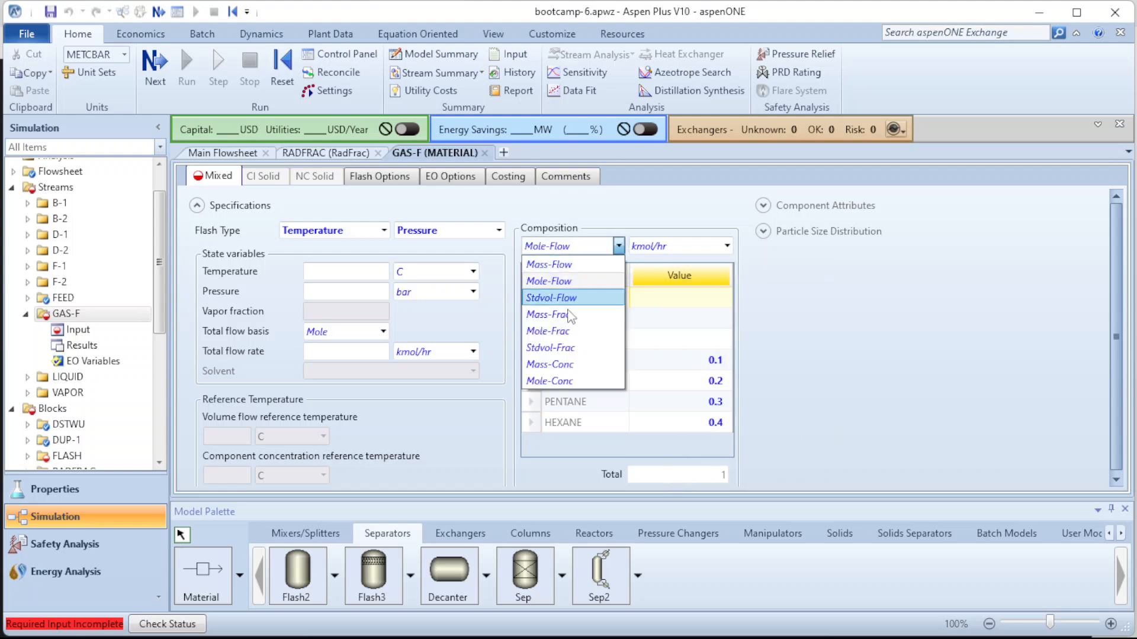
{"action": "left_click", "coordinate": [567, 331]}
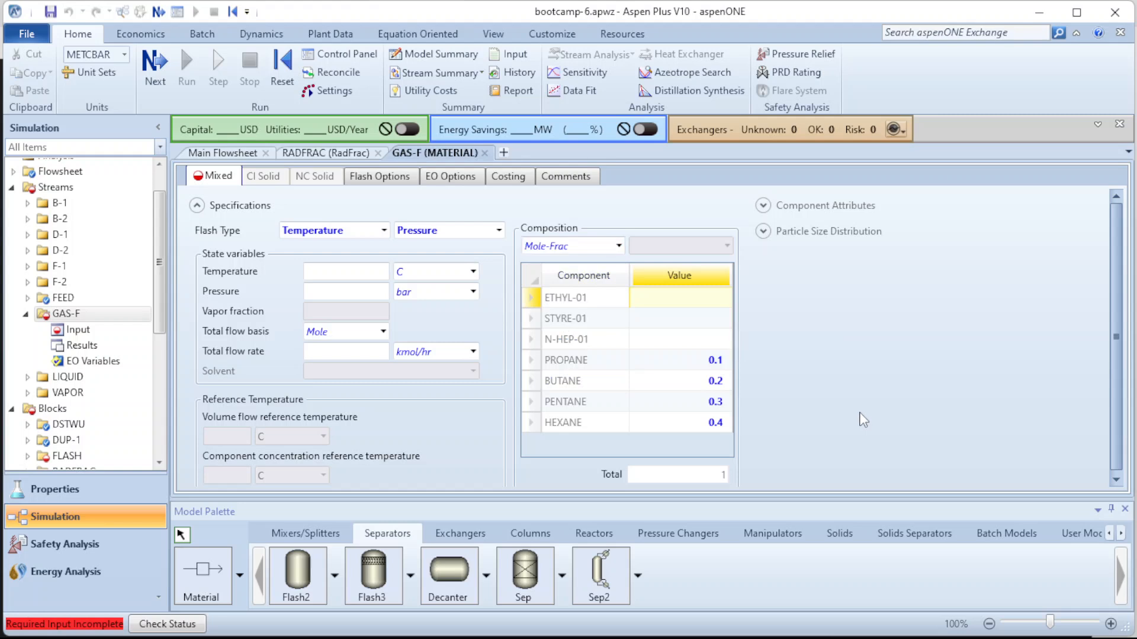
- Set the GAS-F stream's temperature to 25 C
{"action": "mouse_move", "coordinate": [619, 627]}
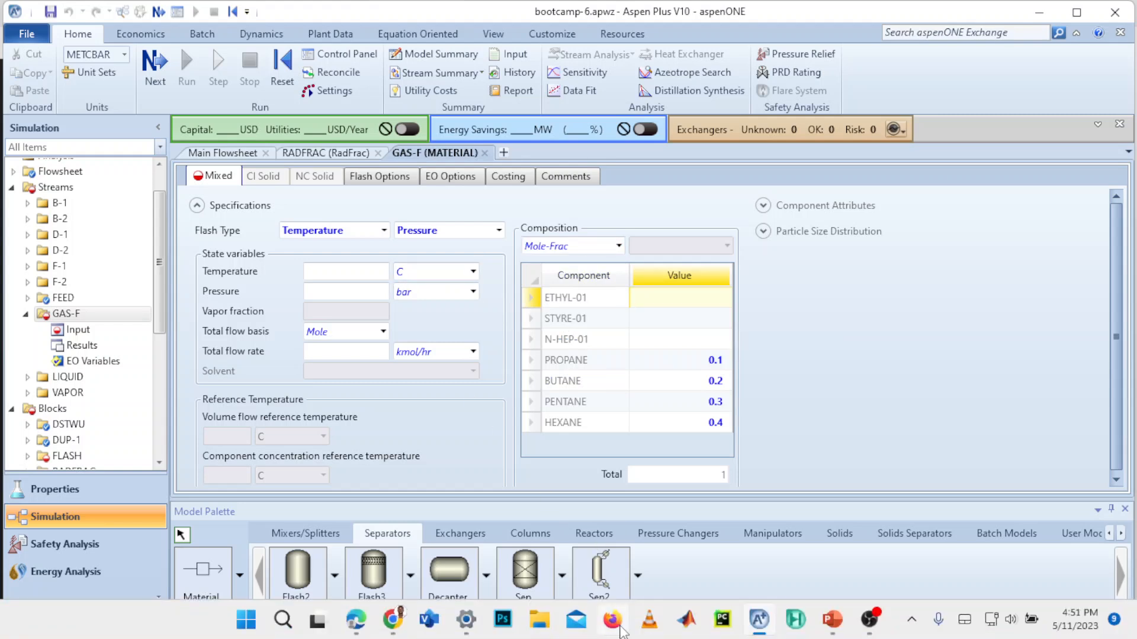
{"action": "left_click", "coordinate": [367, 273]}
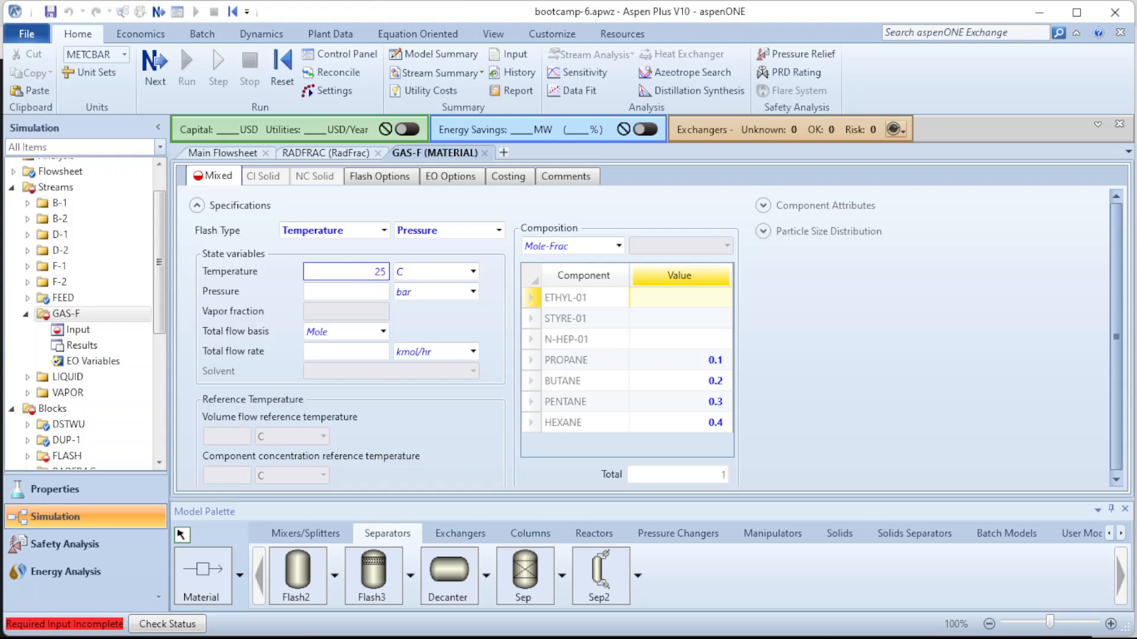
{"action": "key", "text": "Return"}
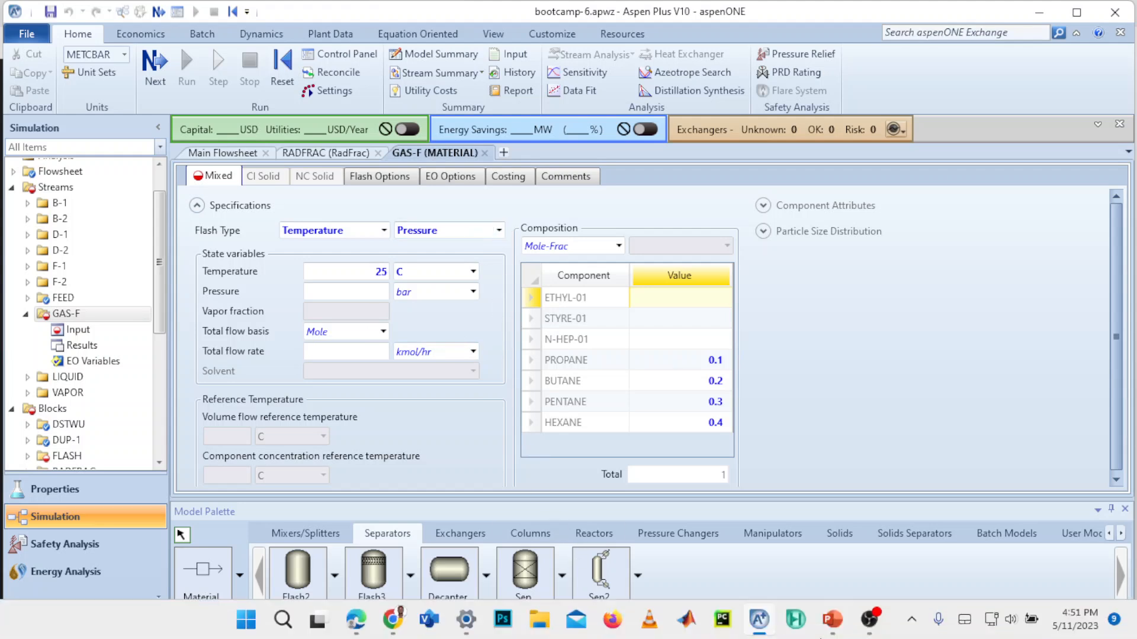
- Consult the Problem 2 slide in PowerPoint, change the GAS-F flash type from Pressure to Vapor Fraction, and set the vapor fraction to 0.2
{"action": "left_click", "coordinate": [832, 618]}
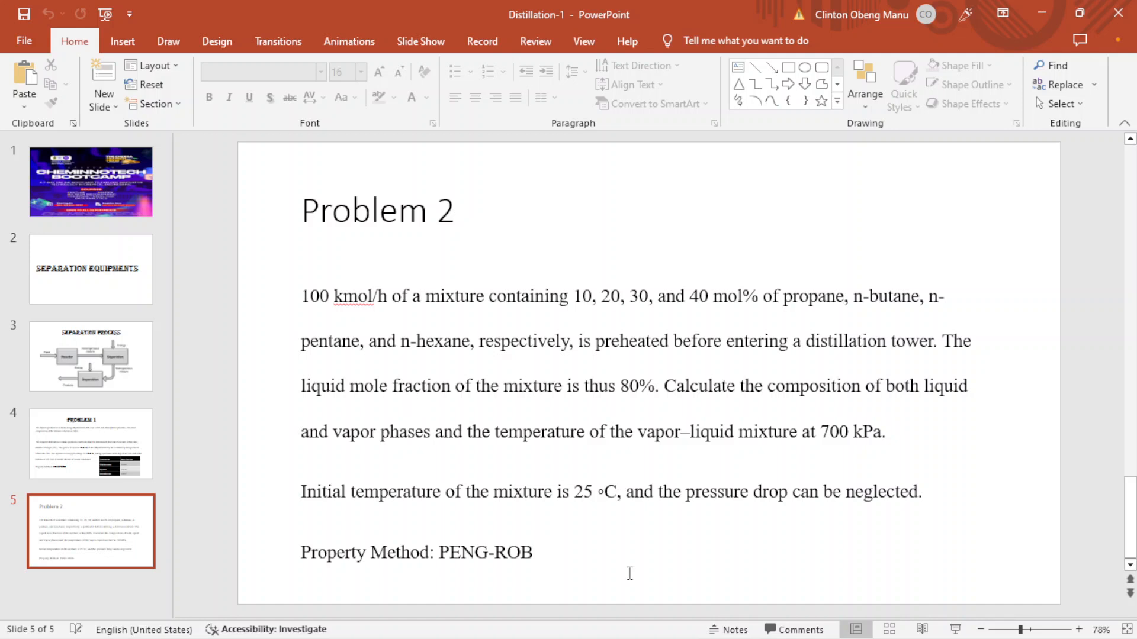
{"action": "left_click", "coordinate": [844, 626]}
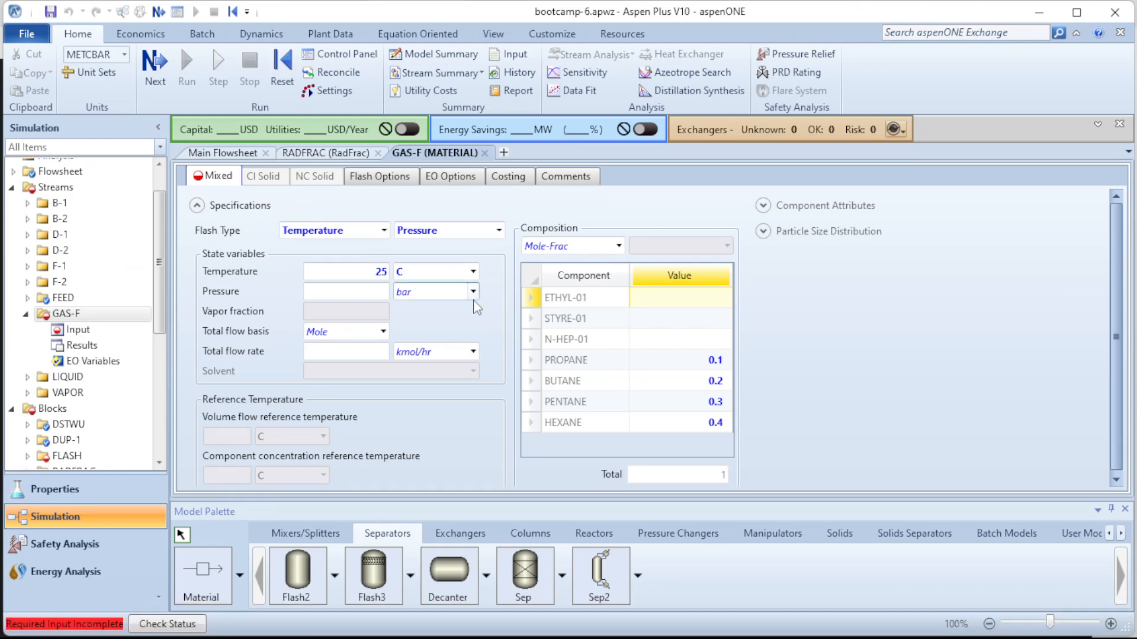
{"action": "left_click", "coordinate": [499, 231]}
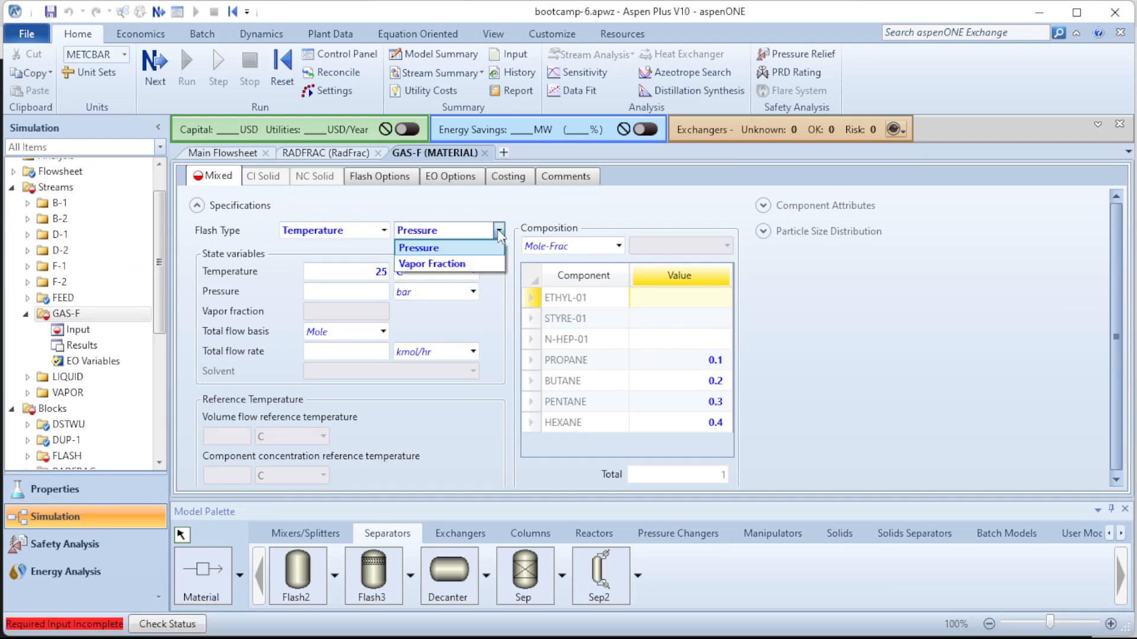
{"action": "left_click", "coordinate": [458, 262]}
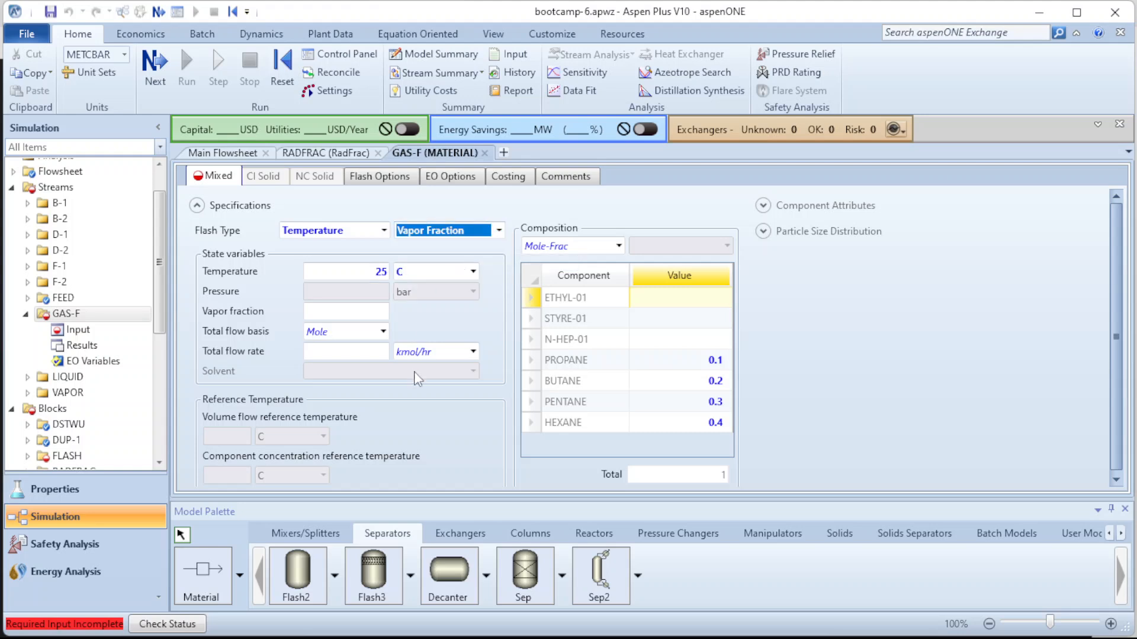
{"action": "left_click", "coordinate": [450, 326]}
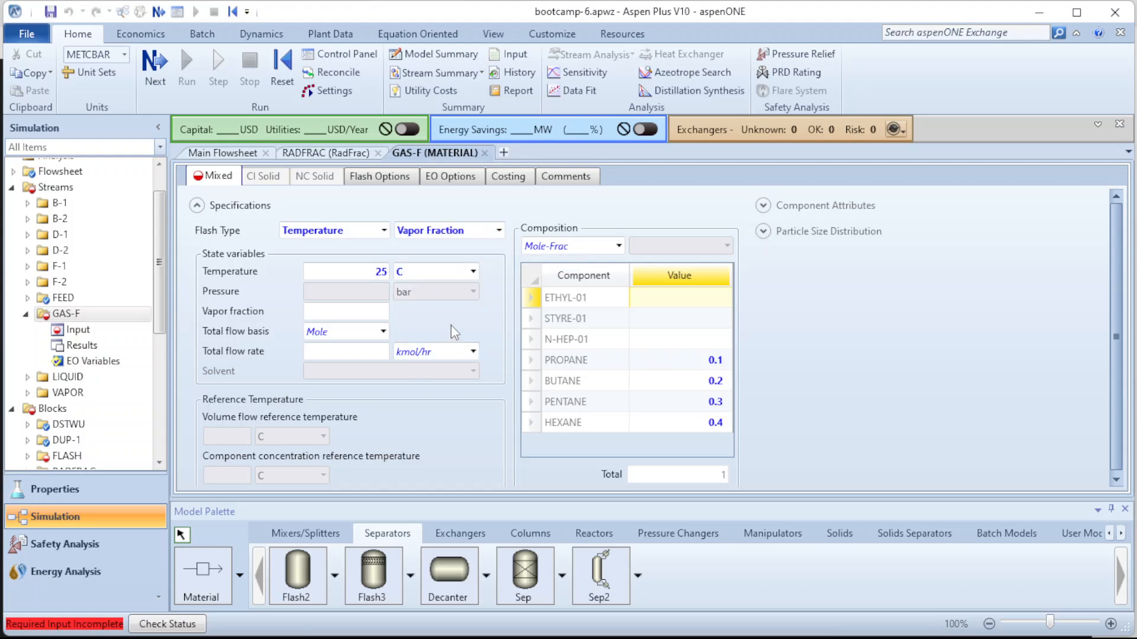
{"action": "left_click", "coordinate": [375, 310]}
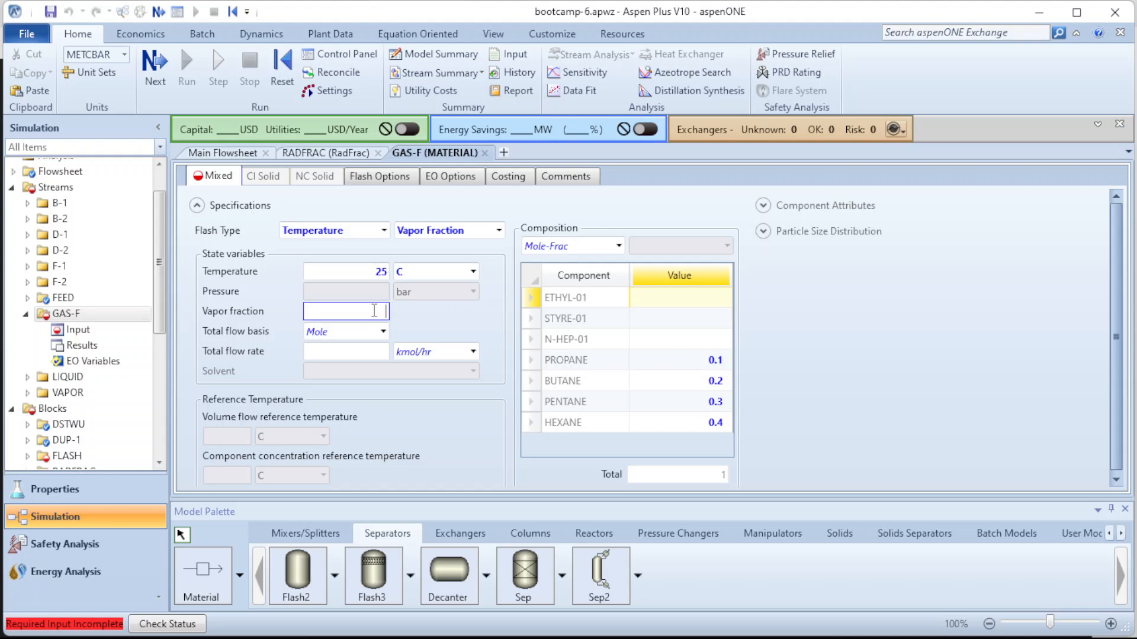
{"action": "type", "text": "0.2"}
{"action": "left_click", "coordinate": [445, 319]}
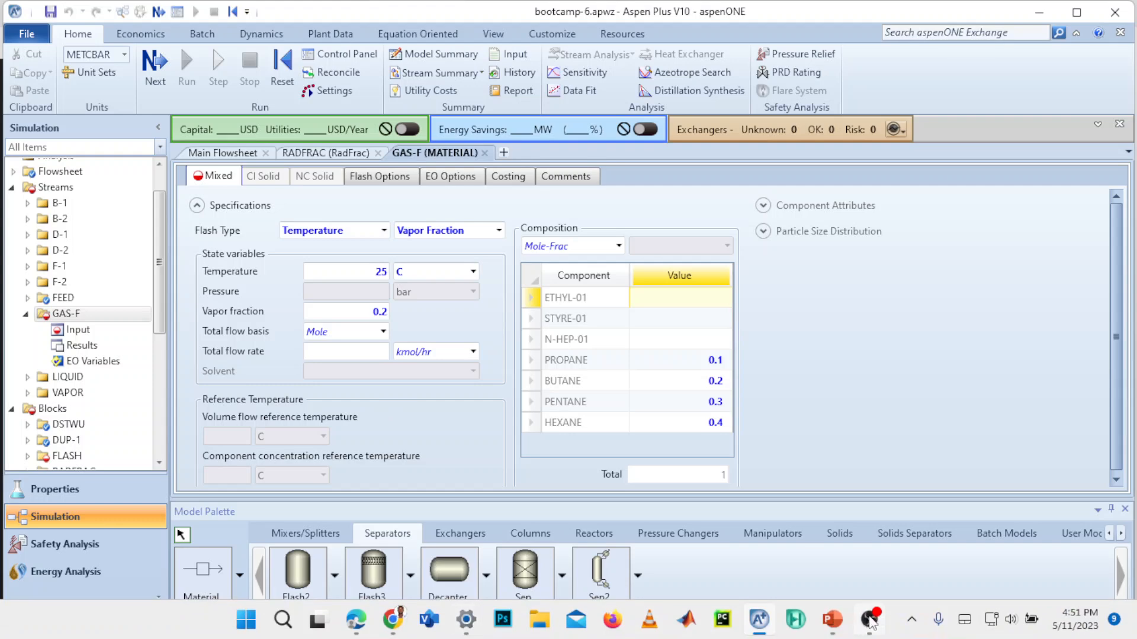
- Check the feed rate on the Problem 2 slide in PowerPoint and set the GAS-F total mole flow rate to 100 kmol/hr
{"action": "left_click", "coordinate": [834, 627]}
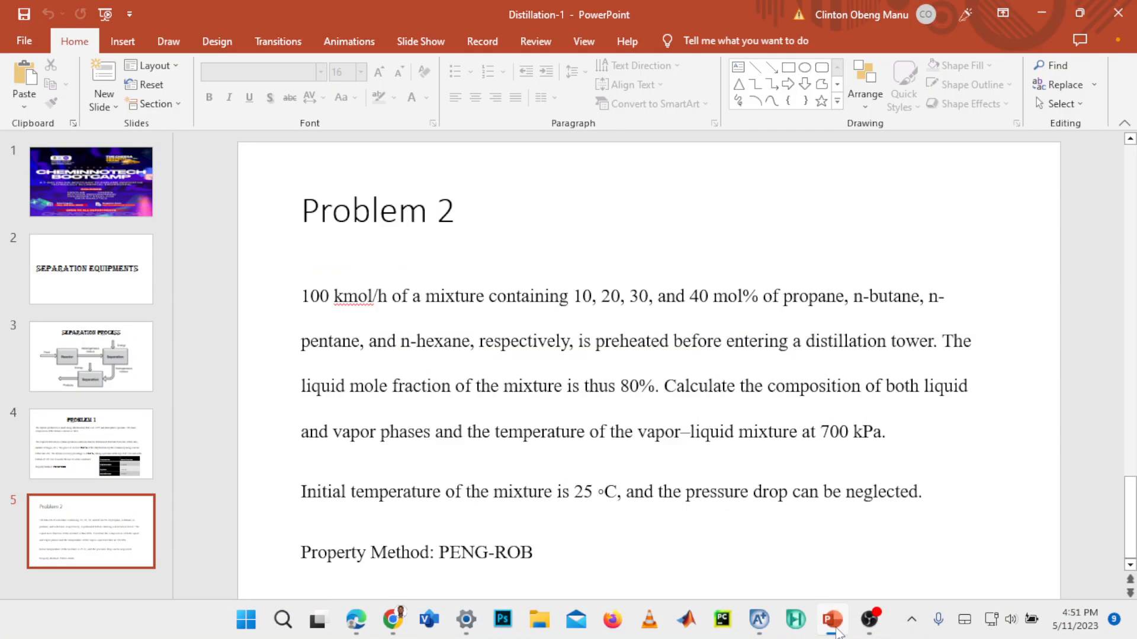
{"action": "left_click", "coordinate": [833, 622]}
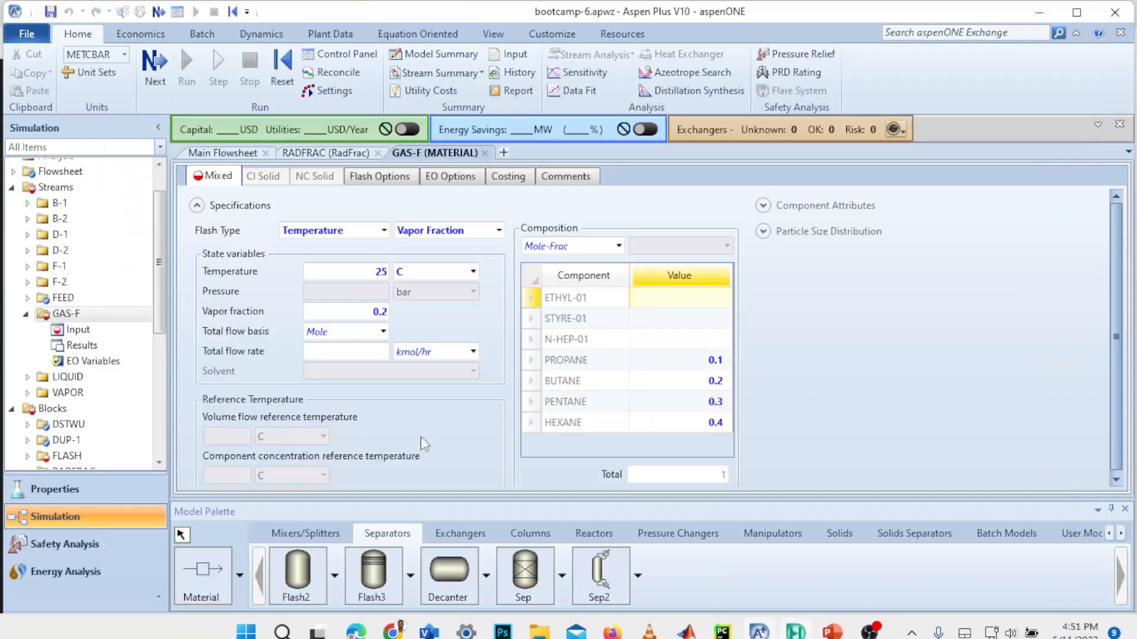
{"action": "left_click", "coordinate": [361, 349]}
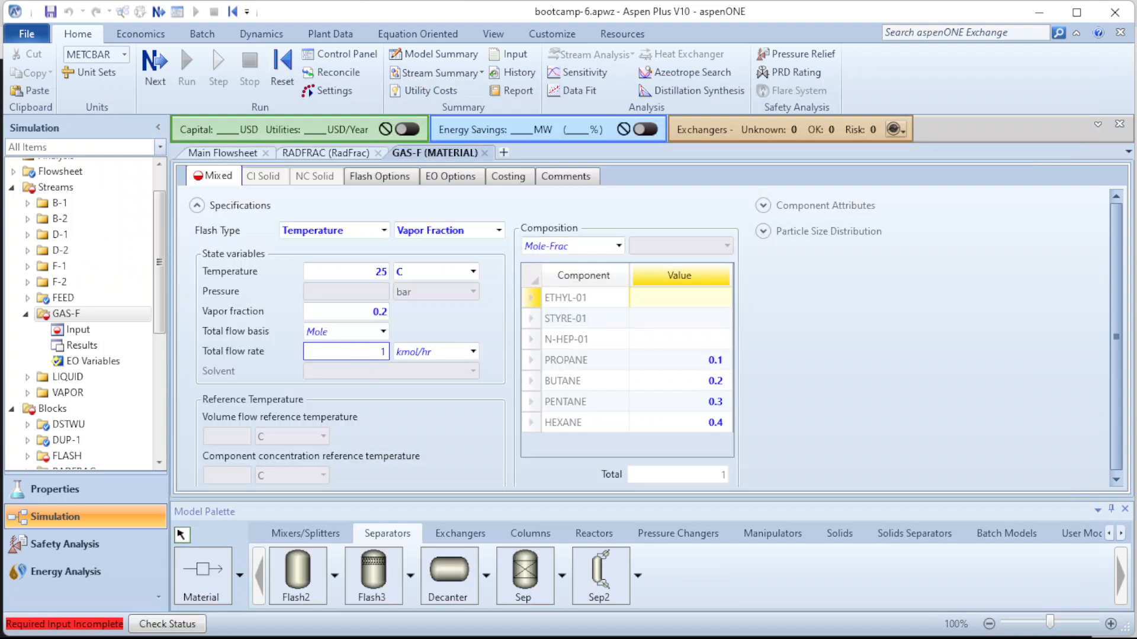
{"action": "left_click", "coordinate": [879, 396]}
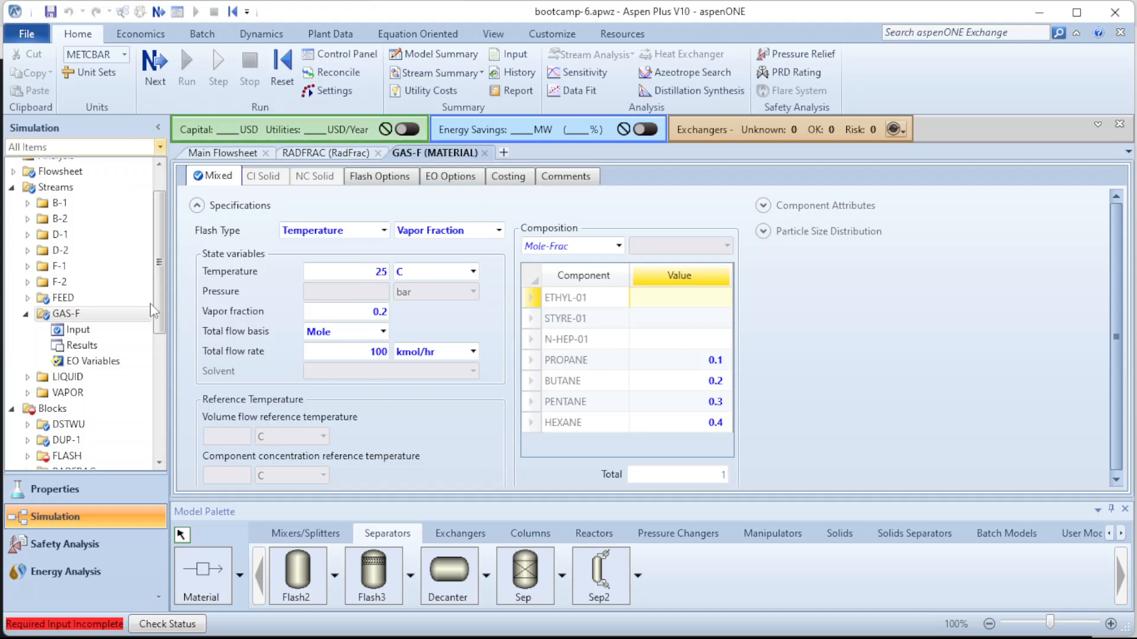
- Return to the main flowsheet and open the FLASH block's specifications
{"action": "left_click", "coordinate": [239, 156]}
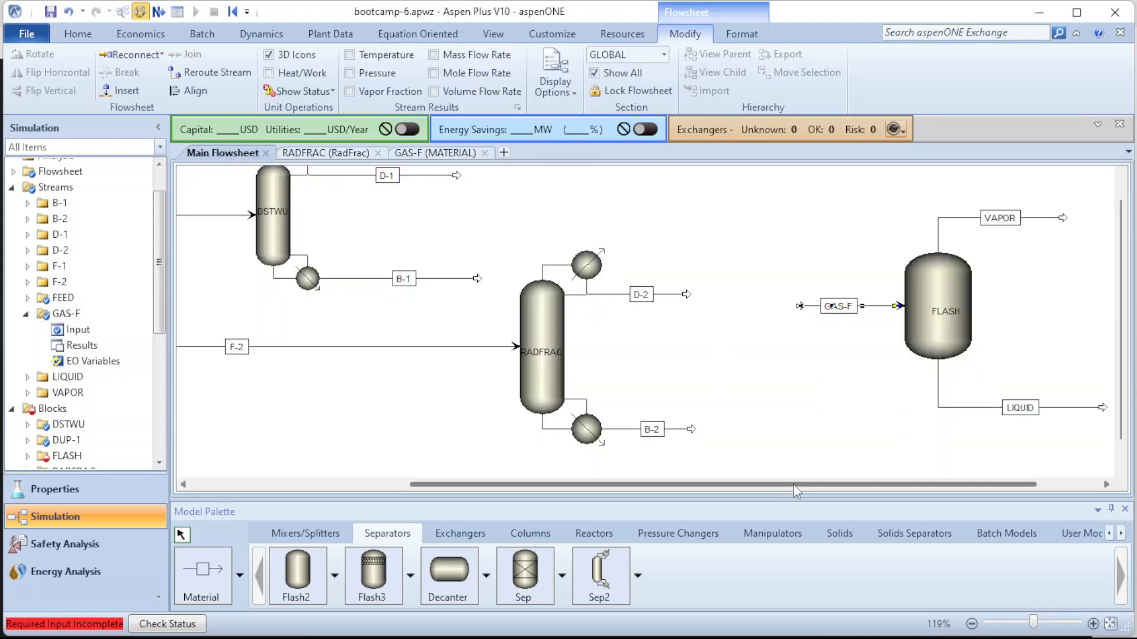
{"action": "left_click_drag", "start_coordinate": [793, 484], "coordinate": [1013, 491]}
{"action": "left_click", "coordinate": [1005, 329]}
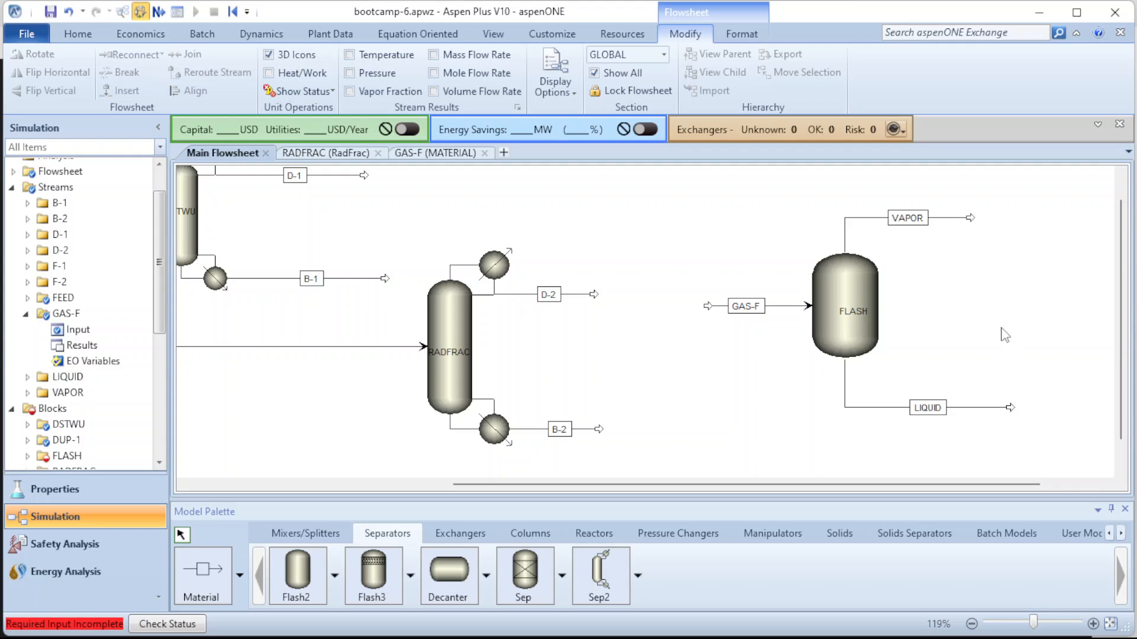
{"action": "double_click", "coordinate": [849, 272]}
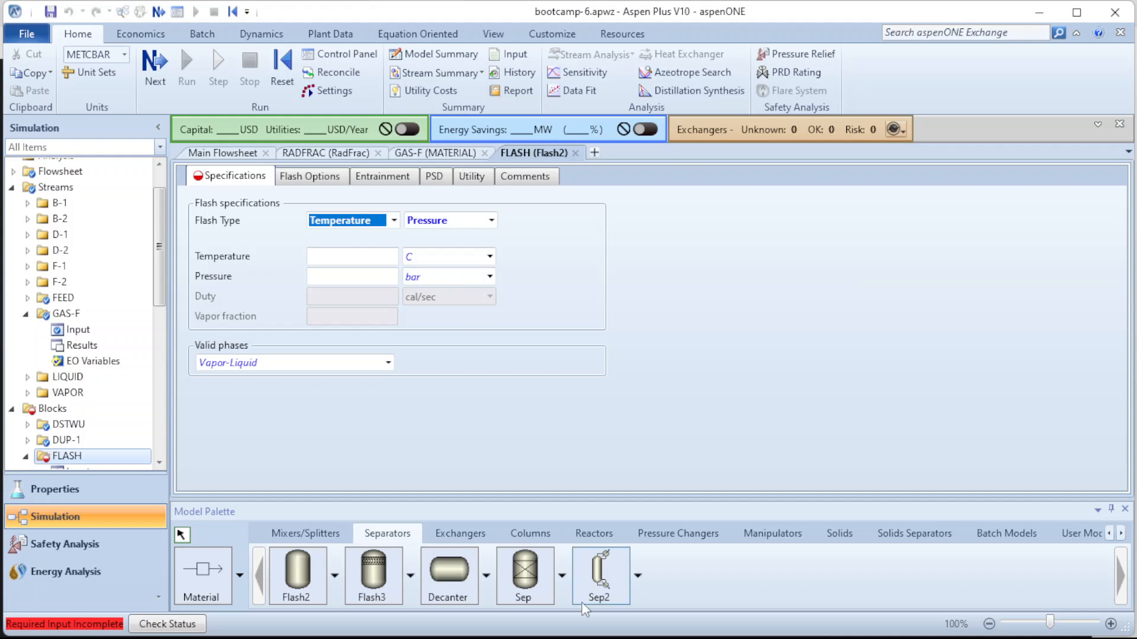
{"action": "mouse_move", "coordinate": [585, 637]}
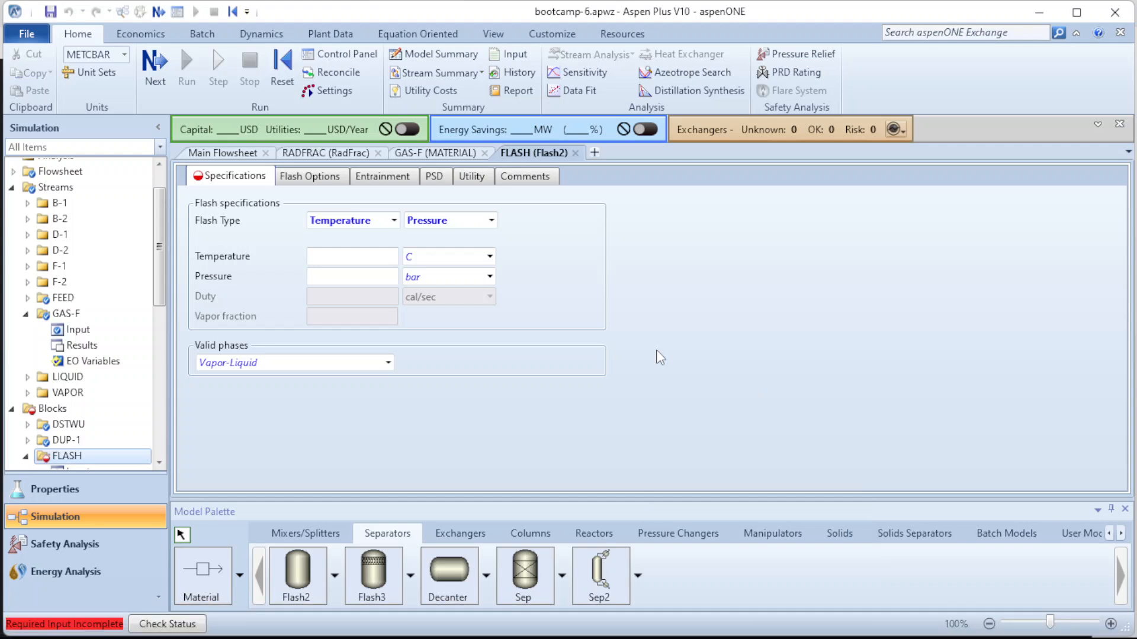
- Change the FLASH block's flash type from Temperature to Duty and set the duty to 0 cal/sec
{"action": "left_click", "coordinate": [394, 219]}
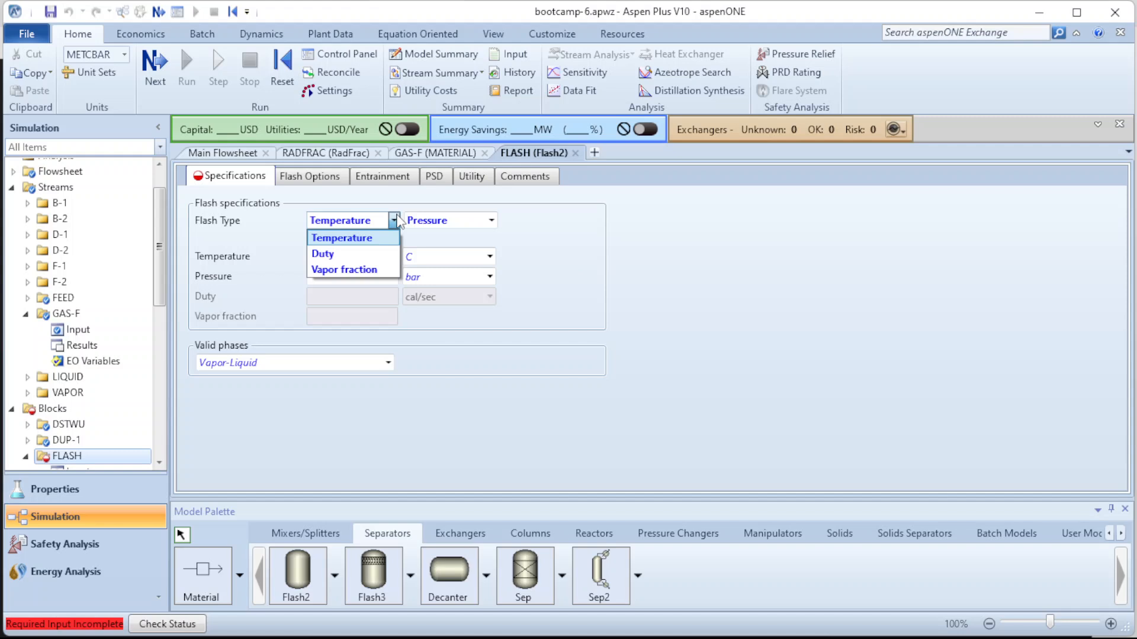
{"action": "left_click", "coordinate": [346, 254]}
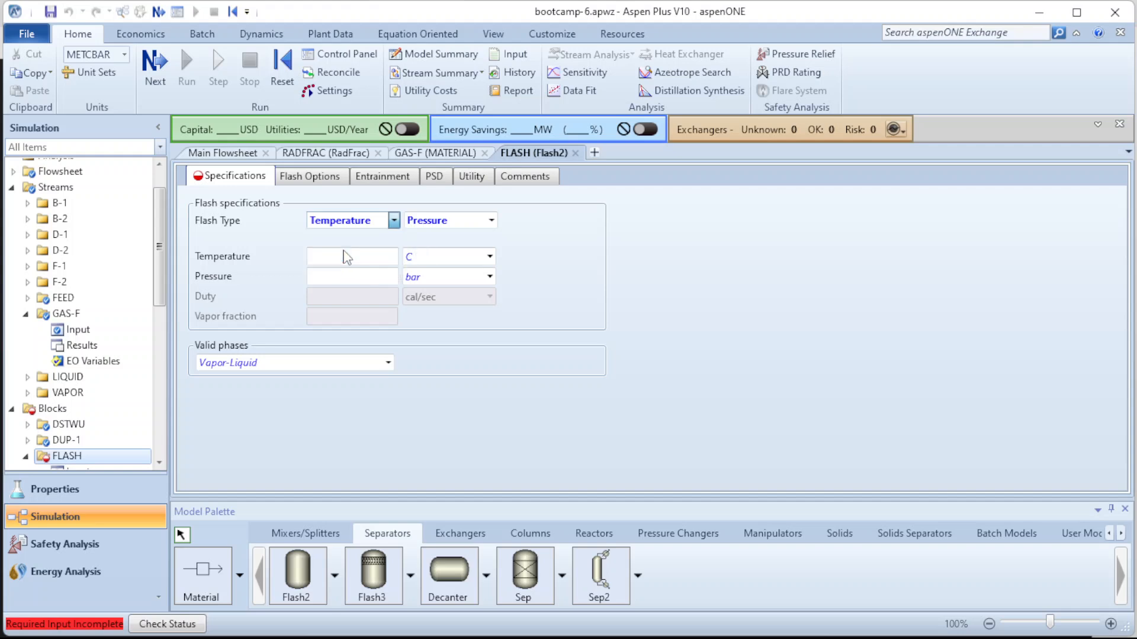
{"action": "left_click", "coordinate": [351, 298]}
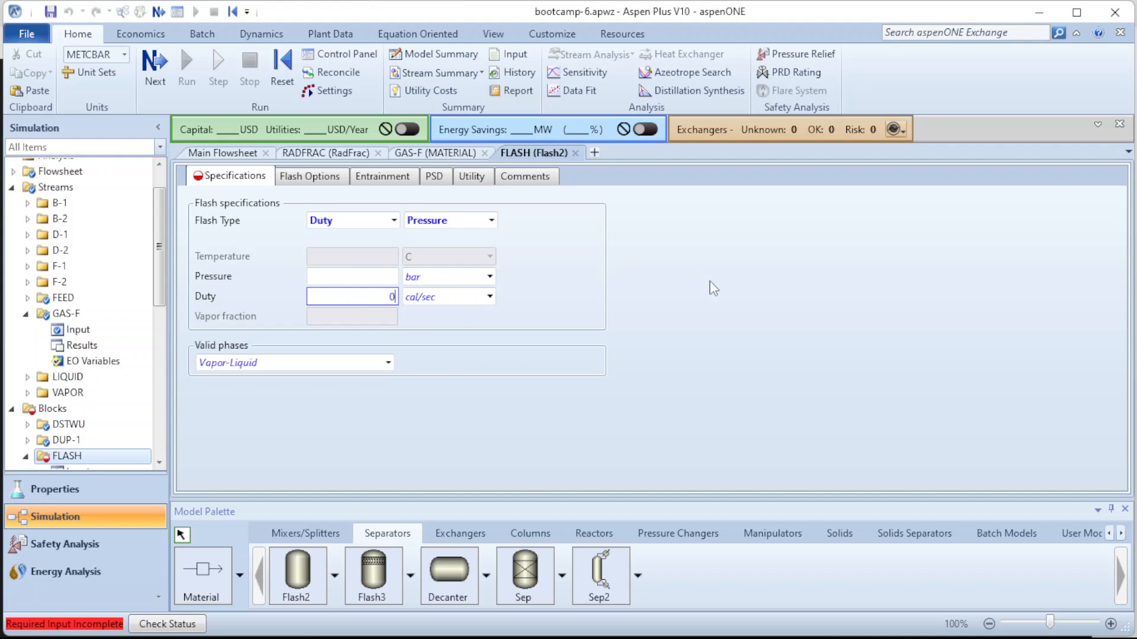
{"action": "left_click", "coordinate": [727, 335]}
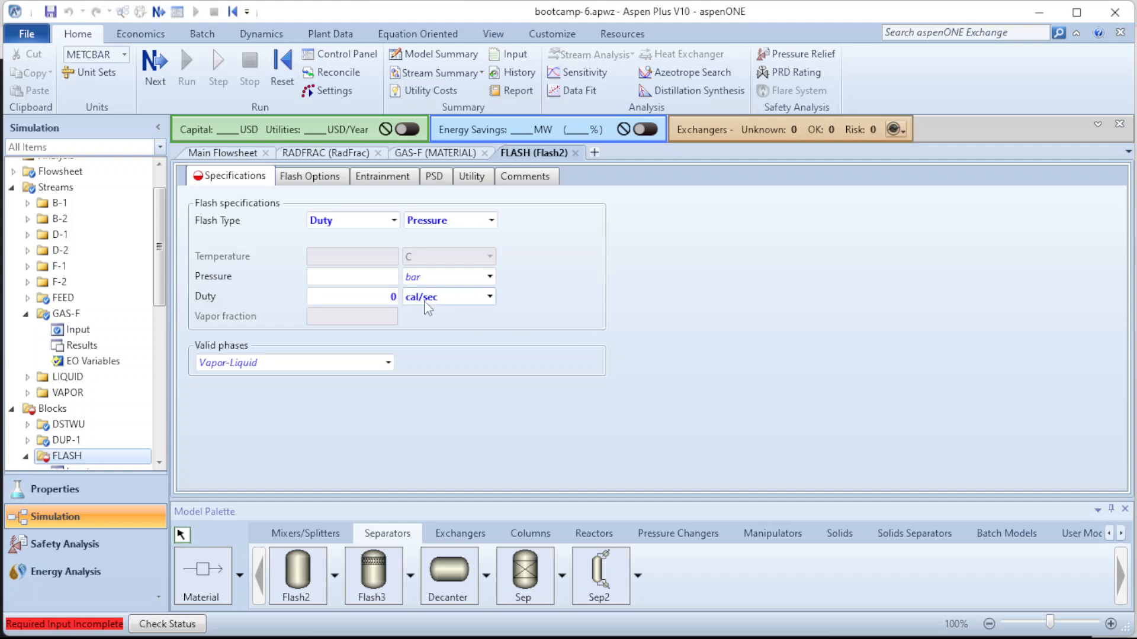
- Set the FLASH block's pressure to 700 kPa
{"action": "left_click", "coordinate": [365, 276]}
{"action": "type", "text": "700"}
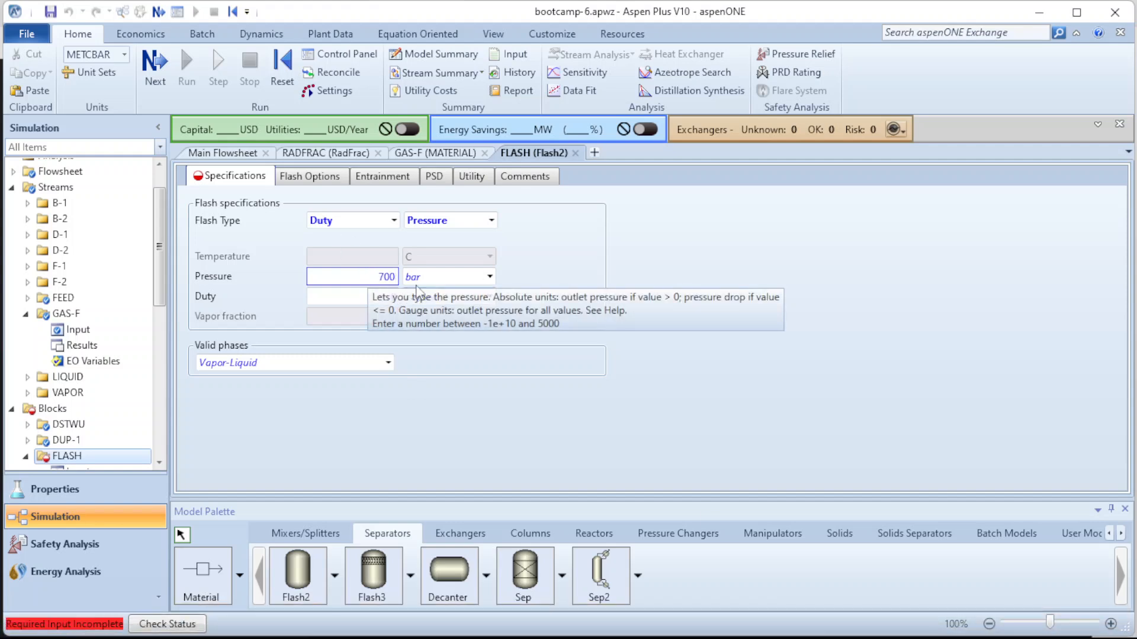
{"action": "left_click", "coordinate": [426, 281]}
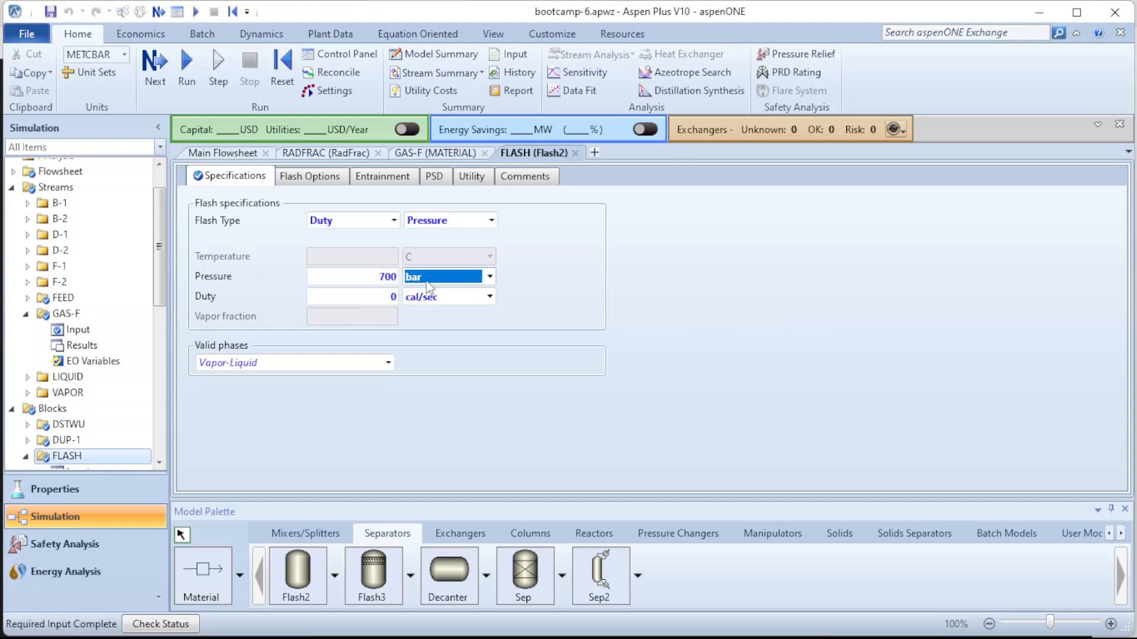
{"action": "key", "text": "k"}
{"action": "left_click", "coordinate": [743, 304]}
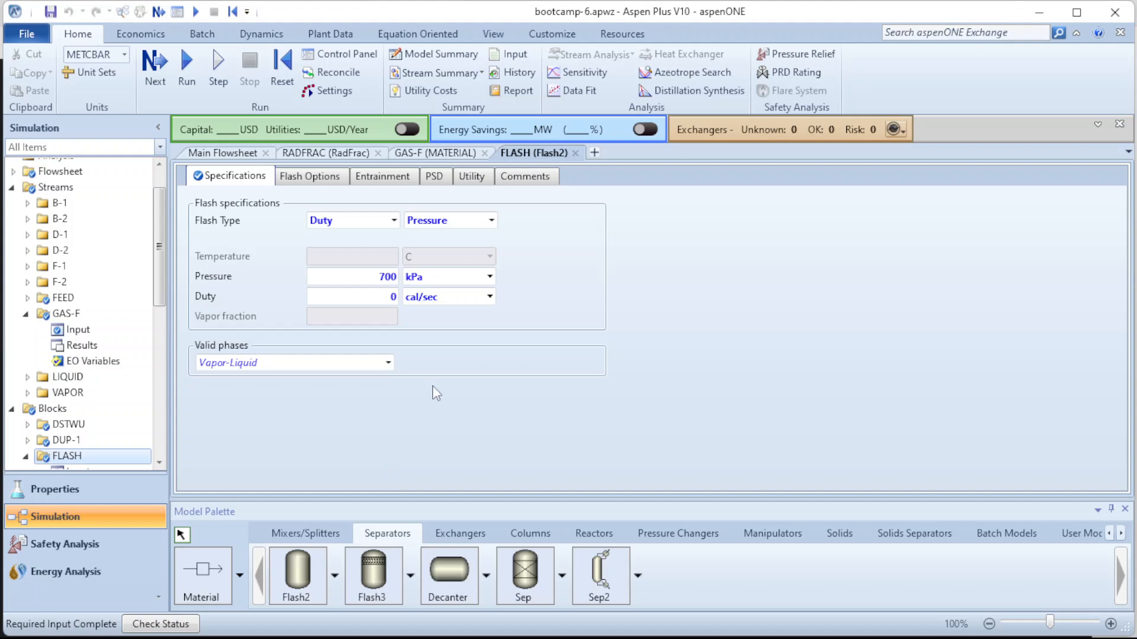
- Look through the FLASH block's flash options and entrainment settings, and return to its specifications
{"action": "left_click", "coordinate": [321, 178]}
{"action": "left_click", "coordinate": [376, 179]}
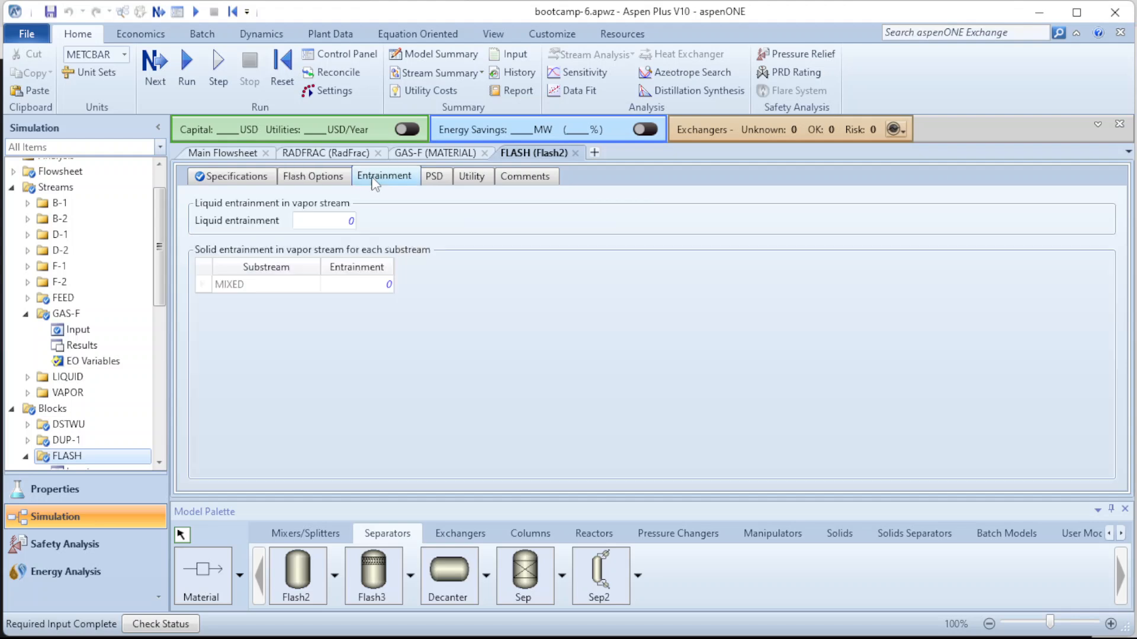
{"action": "left_click", "coordinate": [435, 178]}
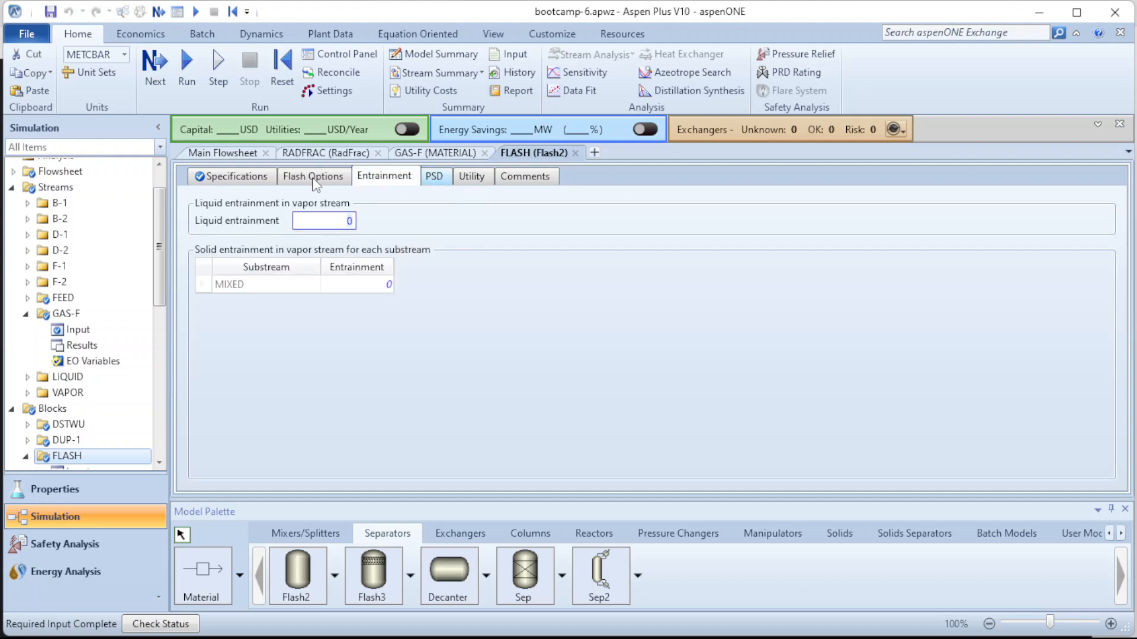
{"action": "left_click", "coordinate": [221, 181]}
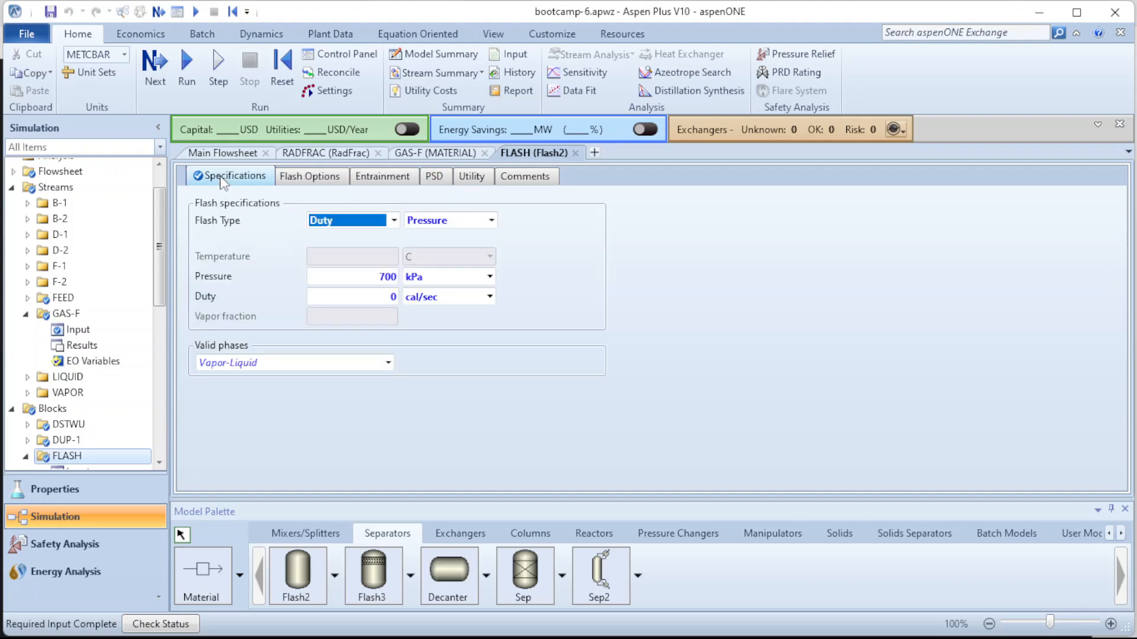
{"action": "left_click", "coordinate": [771, 360]}
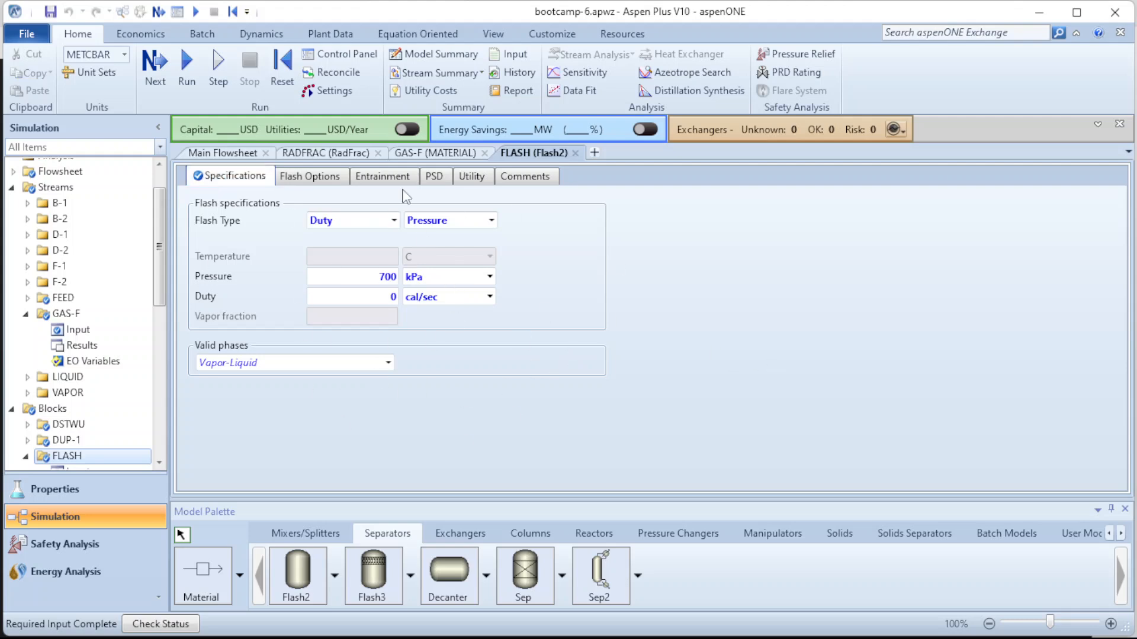
- Run the simulation from the main flowsheet and open the FLASH block's stream results
{"action": "left_click", "coordinate": [226, 155]}
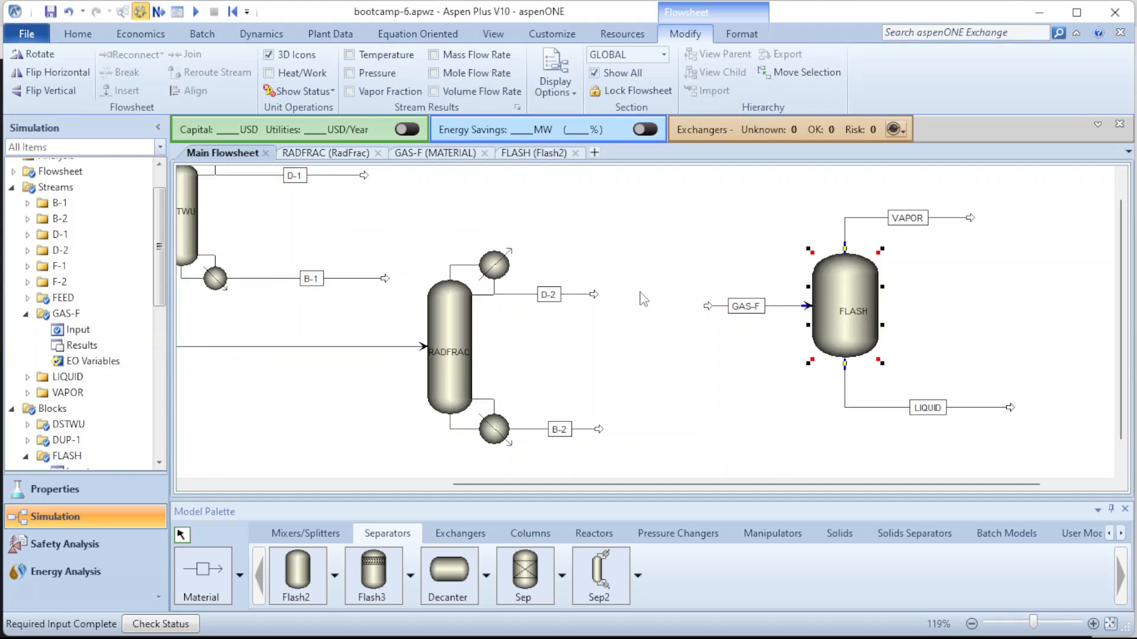
{"action": "left_click", "coordinate": [980, 298]}
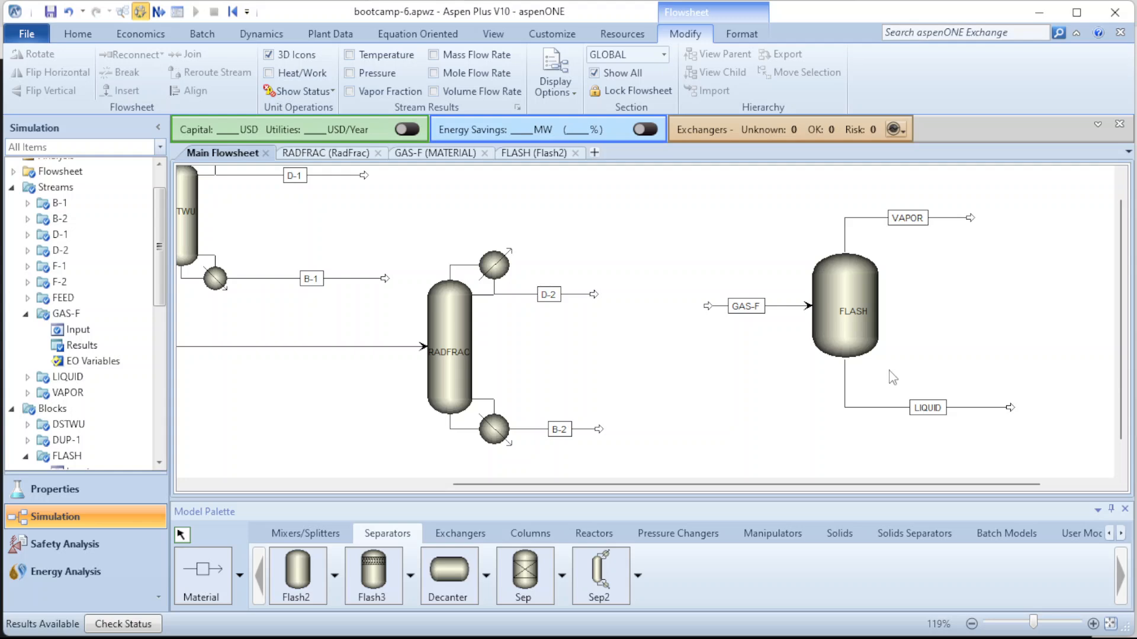
{"action": "left_click", "coordinate": [837, 338]}
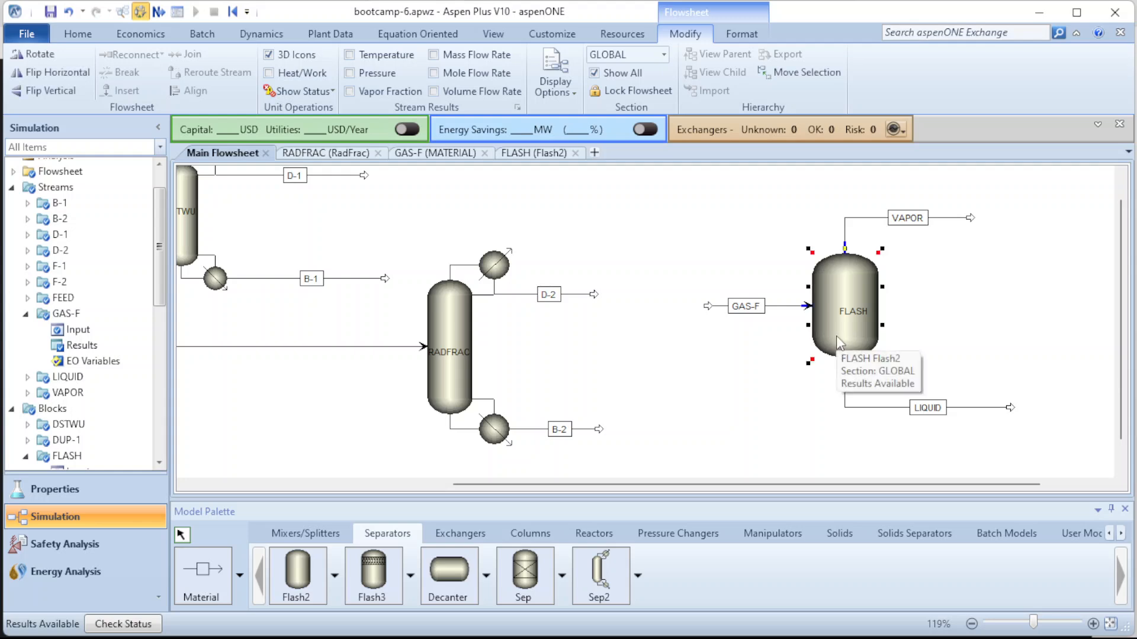
{"action": "right_click", "coordinate": [836, 337]}
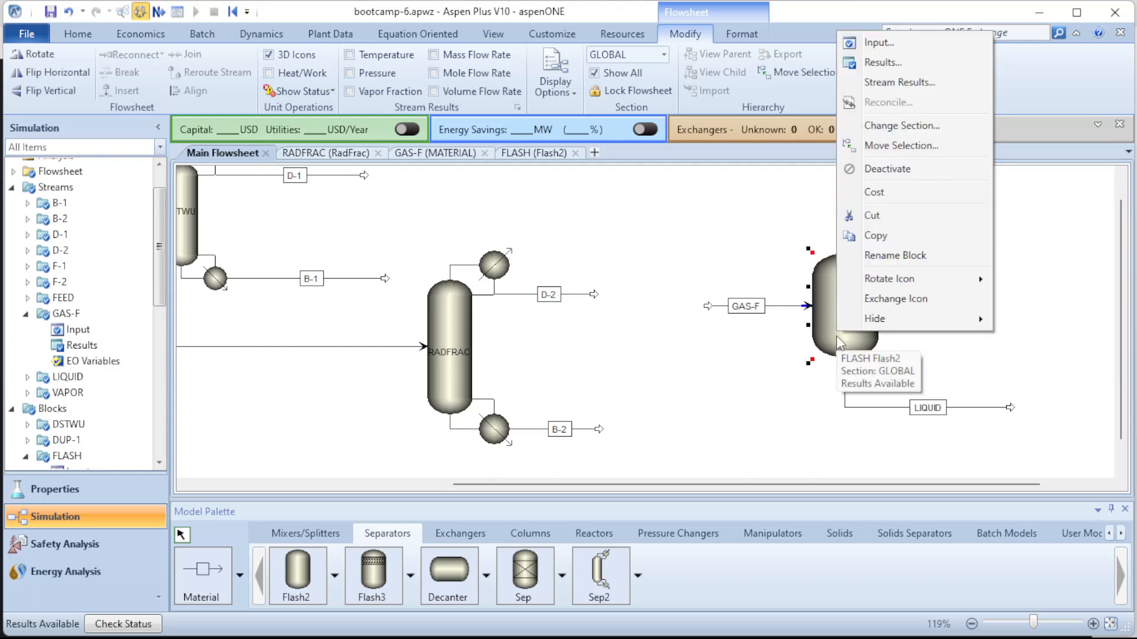
{"action": "left_click", "coordinate": [903, 84]}
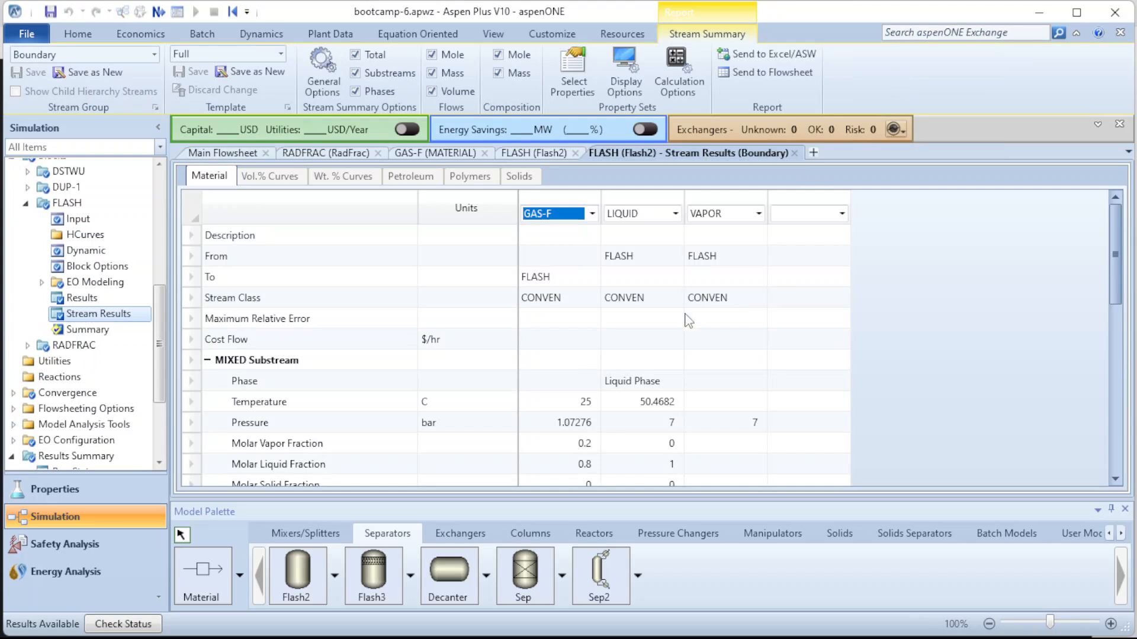
- Expand the mole flows in the FLASH stream results to compare the component flows of GAS-F, LIQUID and VAPOR
{"action": "scroll", "coordinate": [644, 392], "scroll_direction": "down", "scroll_amount": 7}
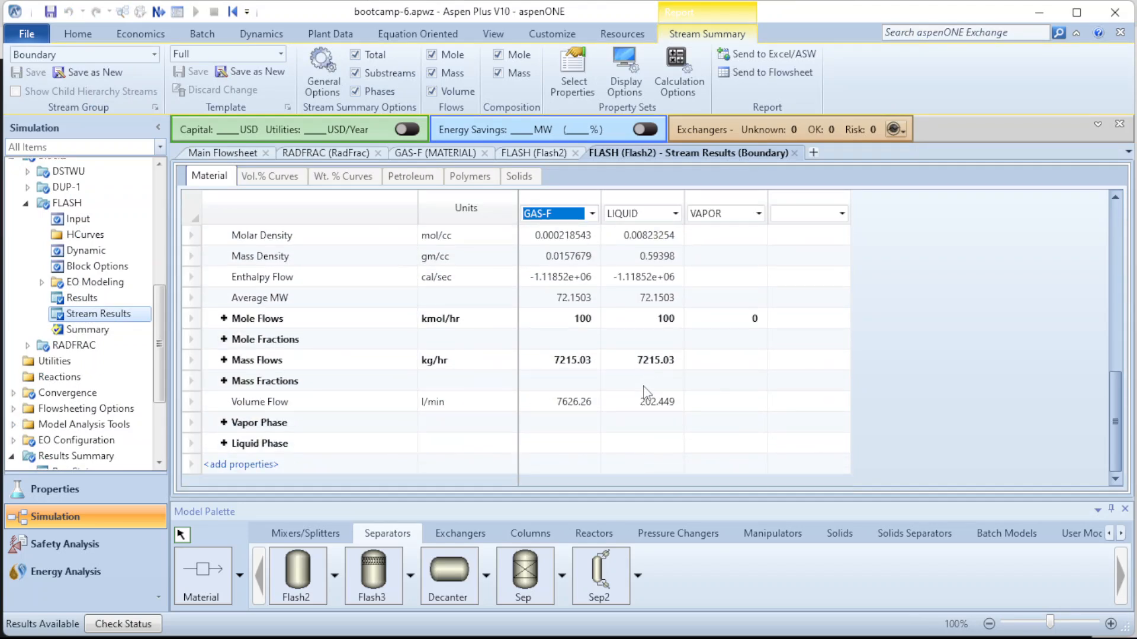
{"action": "left_click", "coordinate": [766, 323]}
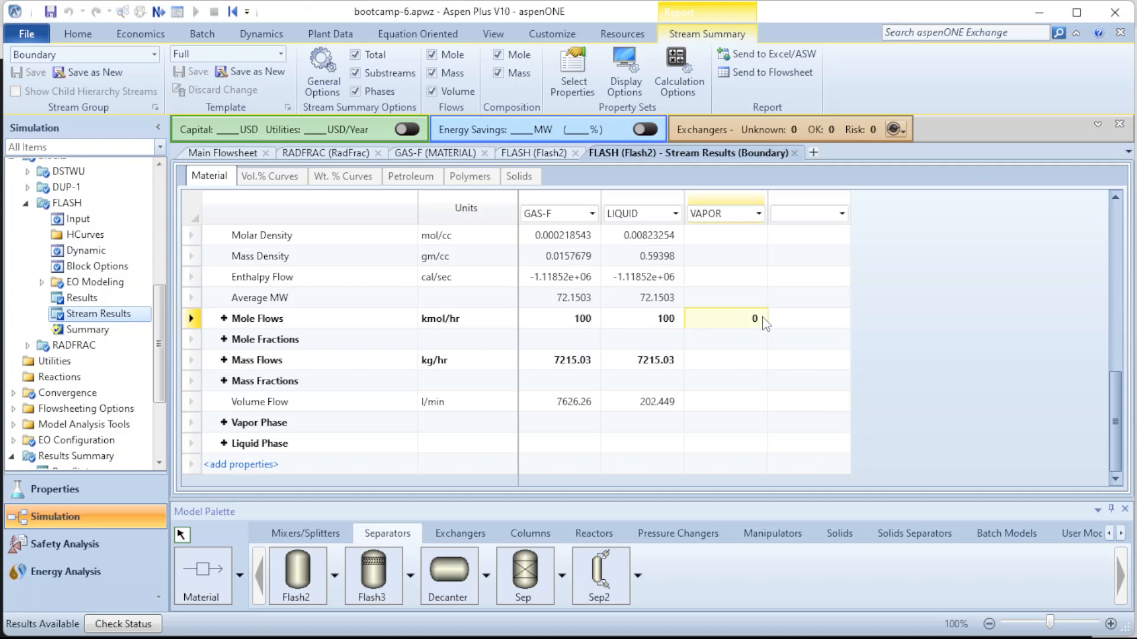
{"action": "left_click", "coordinate": [233, 324]}
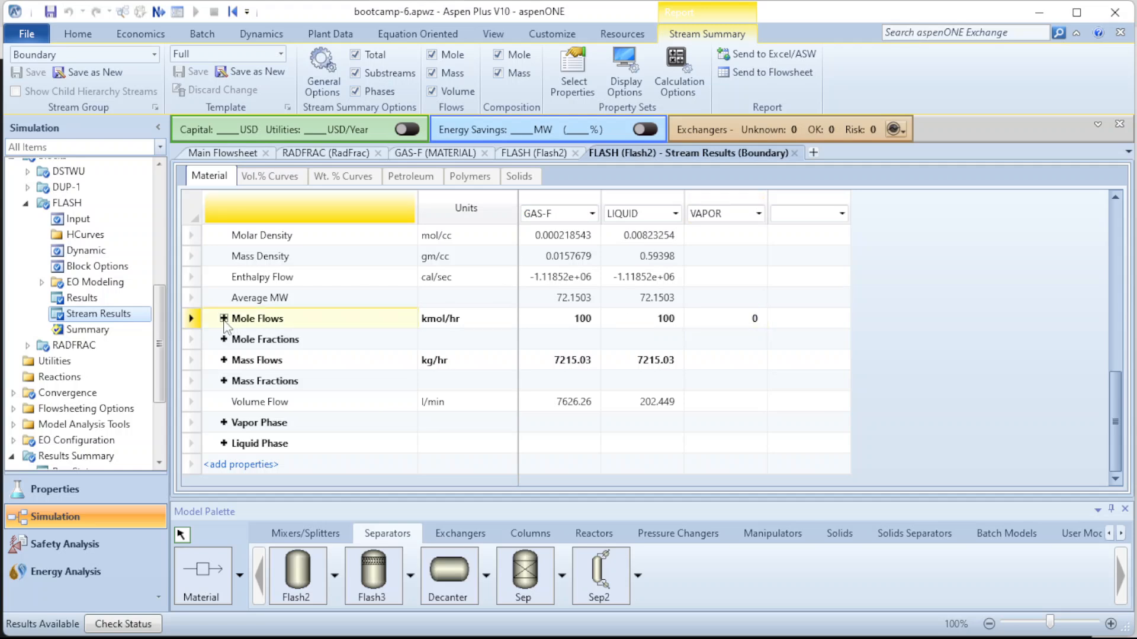
{"action": "left_click", "coordinate": [224, 320]}
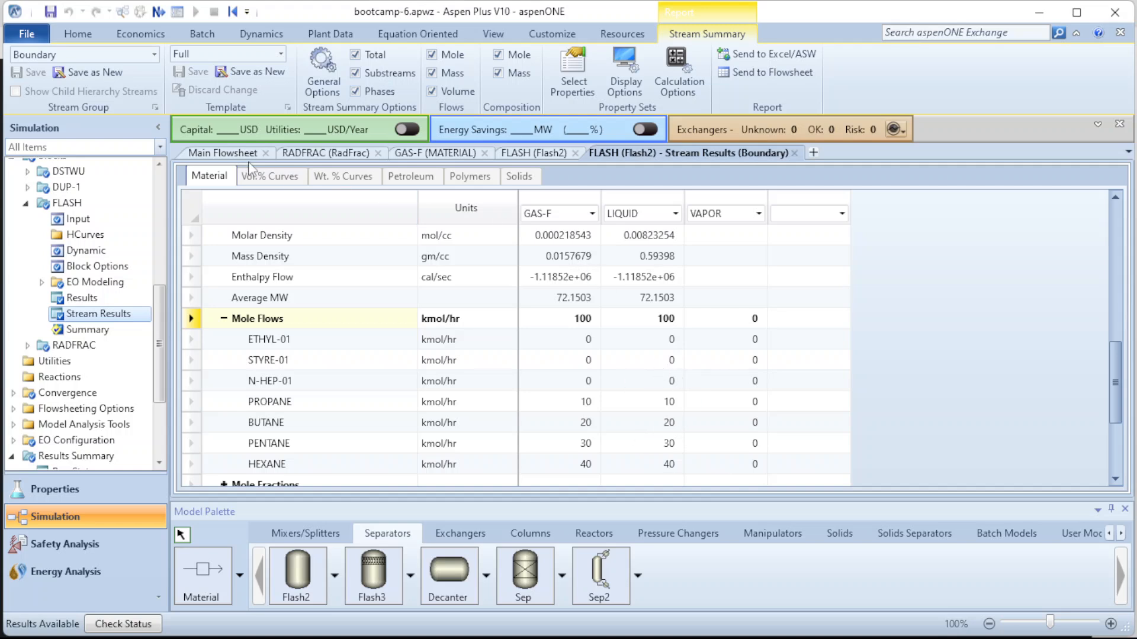
- Reopen the GAS-F stream from the main flowsheet, set its vapor fraction to 0.5 and rerun the simulation
{"action": "left_click", "coordinate": [225, 154]}
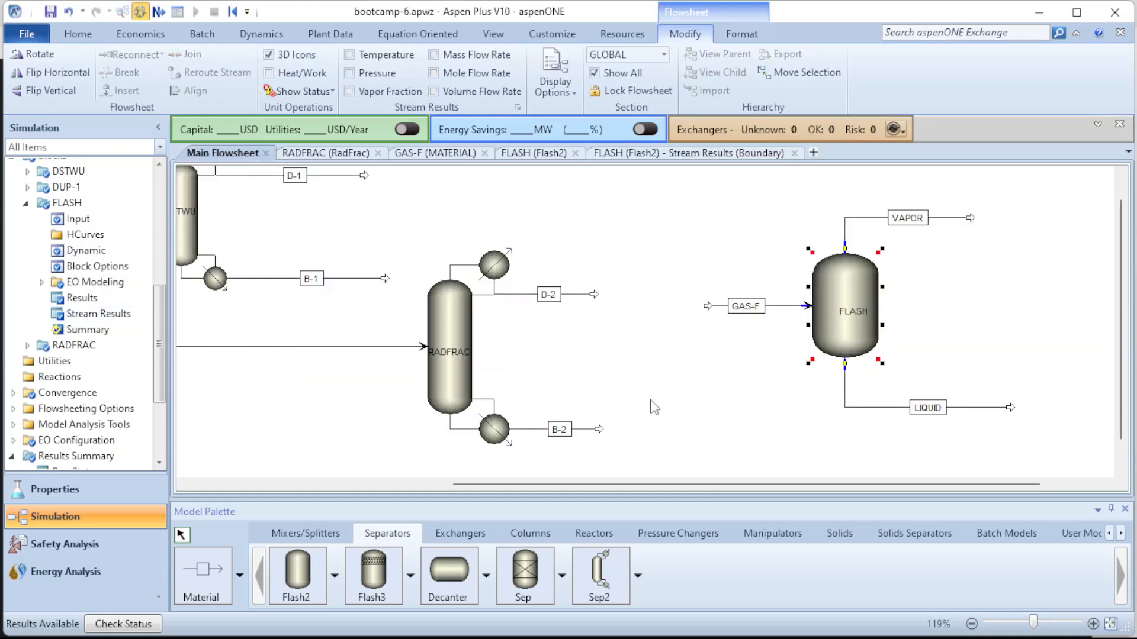
{"action": "double_click", "coordinate": [780, 307]}
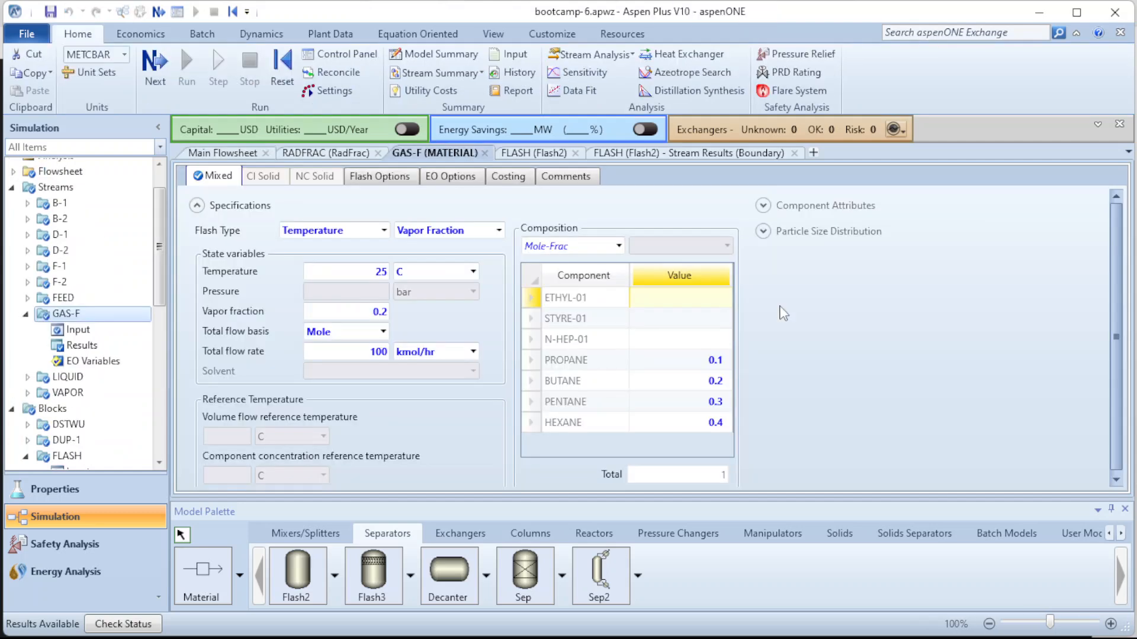
{"action": "left_click", "coordinate": [379, 314]}
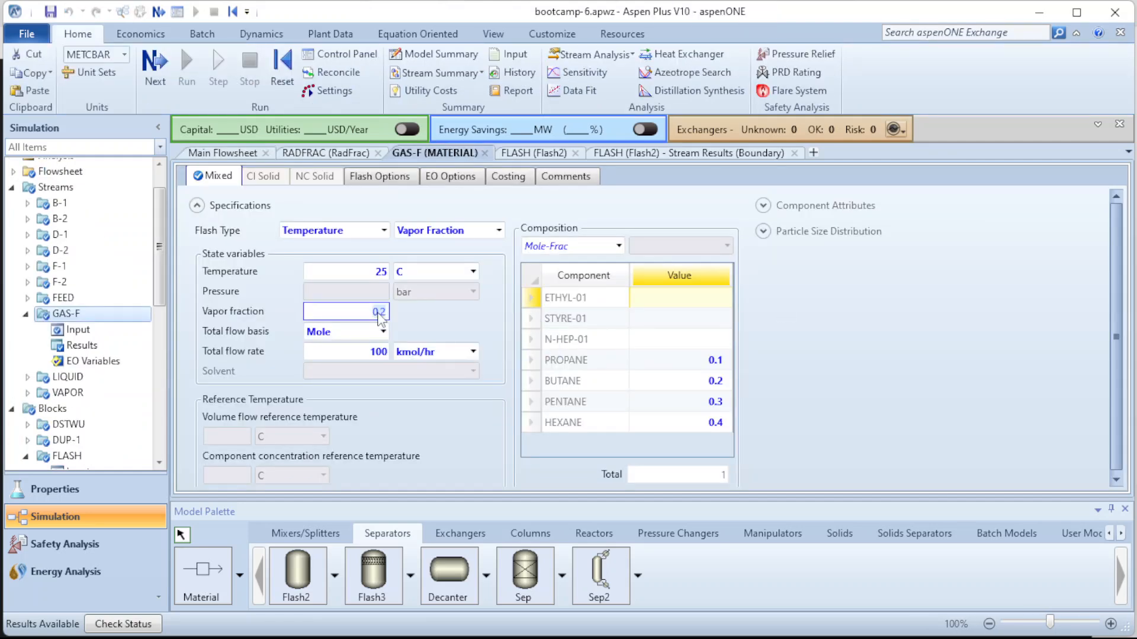
{"action": "left_click", "coordinate": [444, 332]}
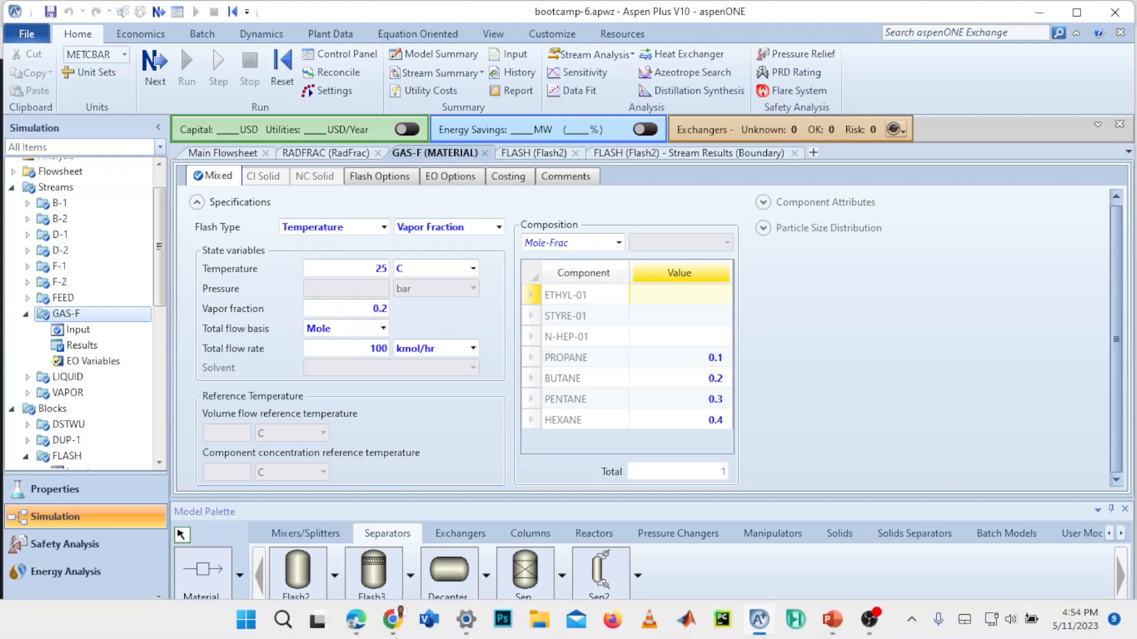
{"action": "mouse_move", "coordinate": [368, 626]}
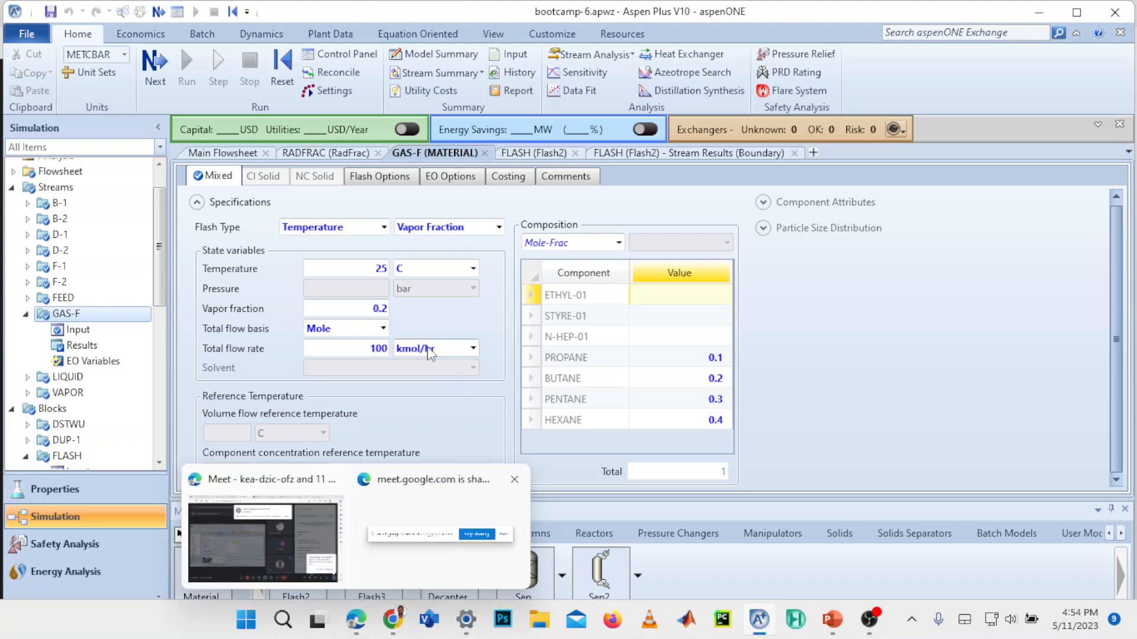
{"action": "left_click", "coordinate": [379, 309]}
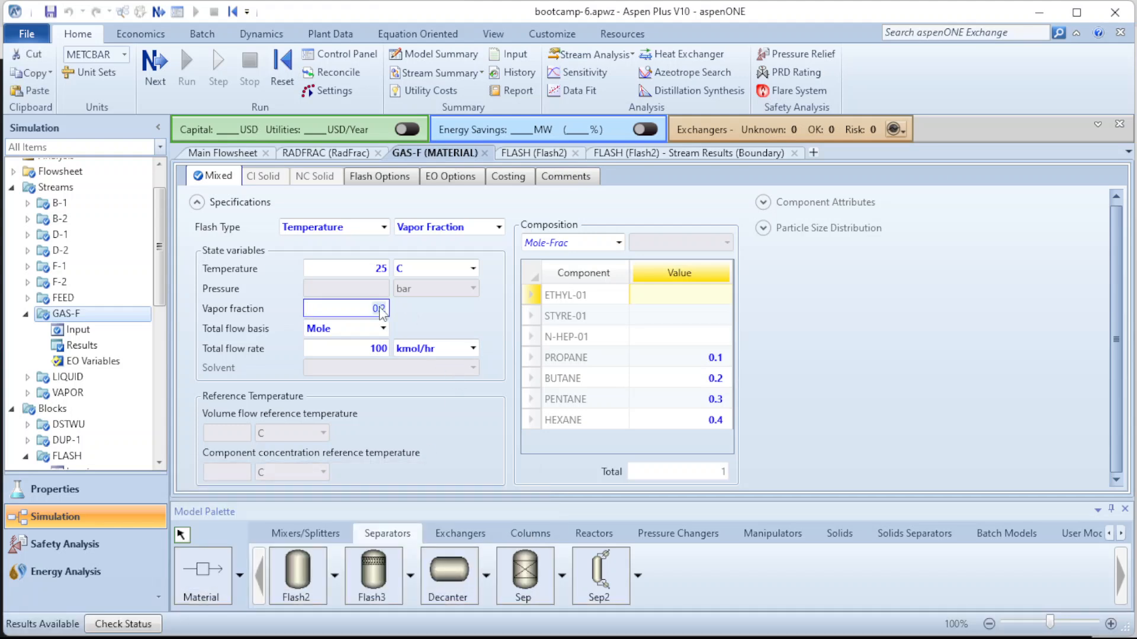
{"action": "type", "text": "0.5"}
{"action": "key", "text": "Return"}
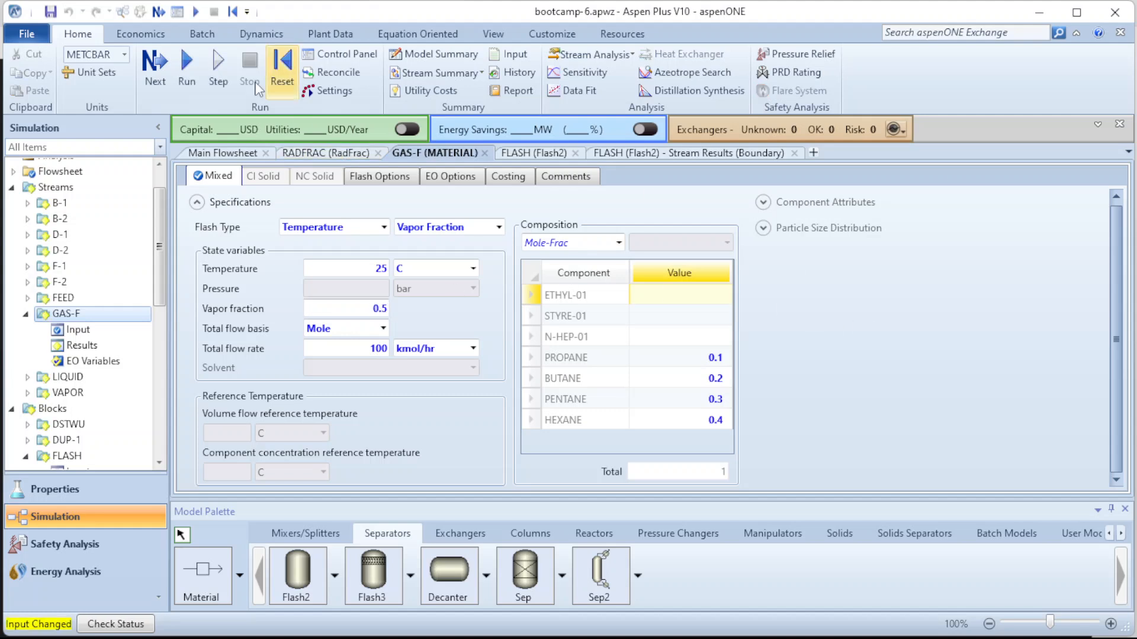
{"action": "left_click", "coordinate": [187, 71]}
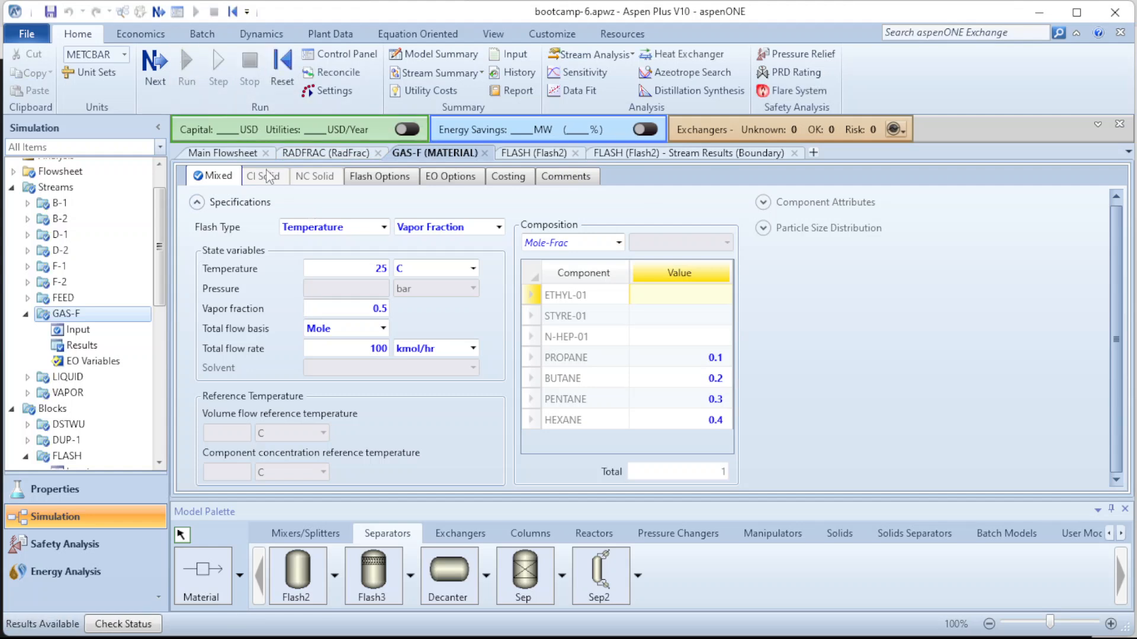
- Return to the main flowsheet and open the FLASH block's results summary
{"action": "left_click", "coordinate": [236, 154]}
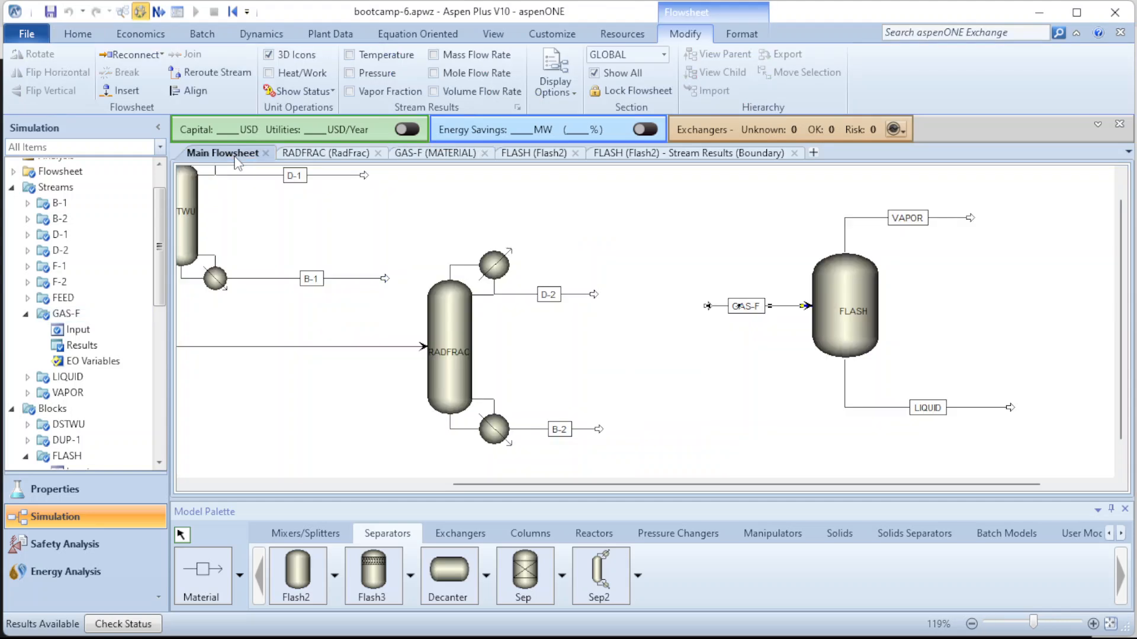
{"action": "left_click", "coordinate": [864, 289]}
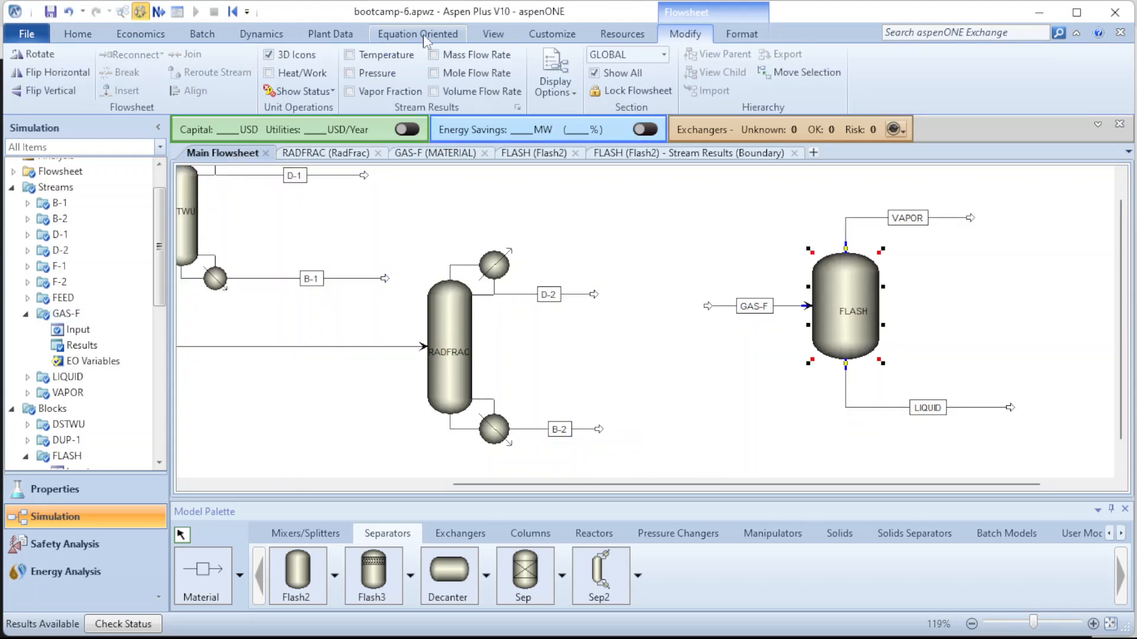
{"action": "left_click", "coordinate": [436, 60]}
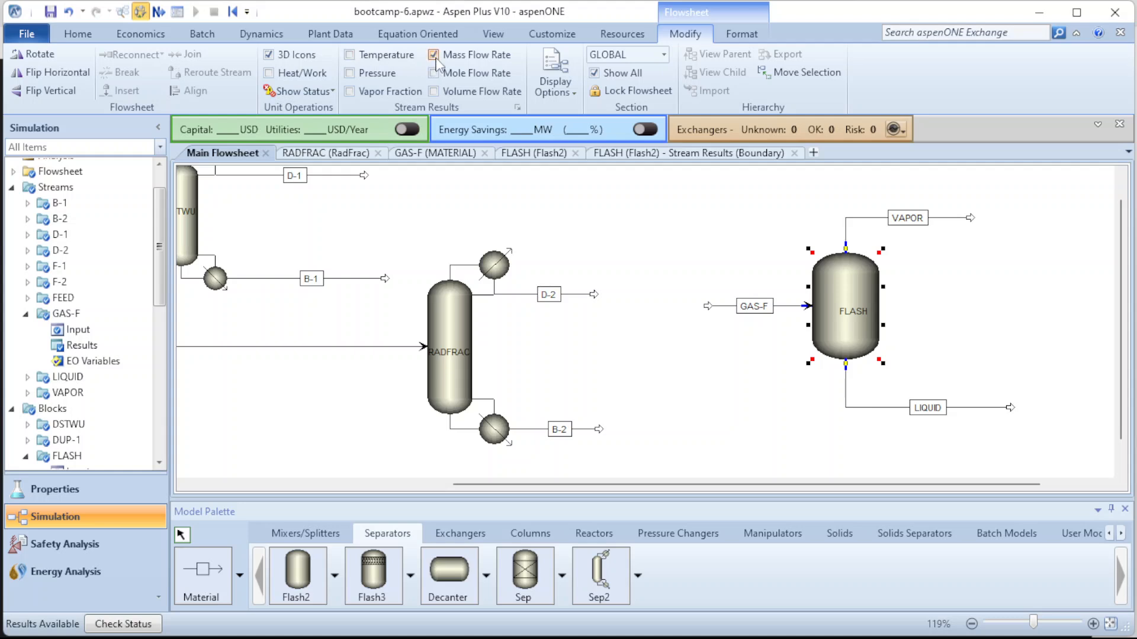
{"action": "left_click", "coordinate": [436, 60]}
{"action": "left_click", "coordinate": [934, 320]}
{"action": "left_click", "coordinate": [853, 299]}
{"action": "right_click", "coordinate": [851, 292]}
{"action": "left_click", "coordinate": [884, 320]}
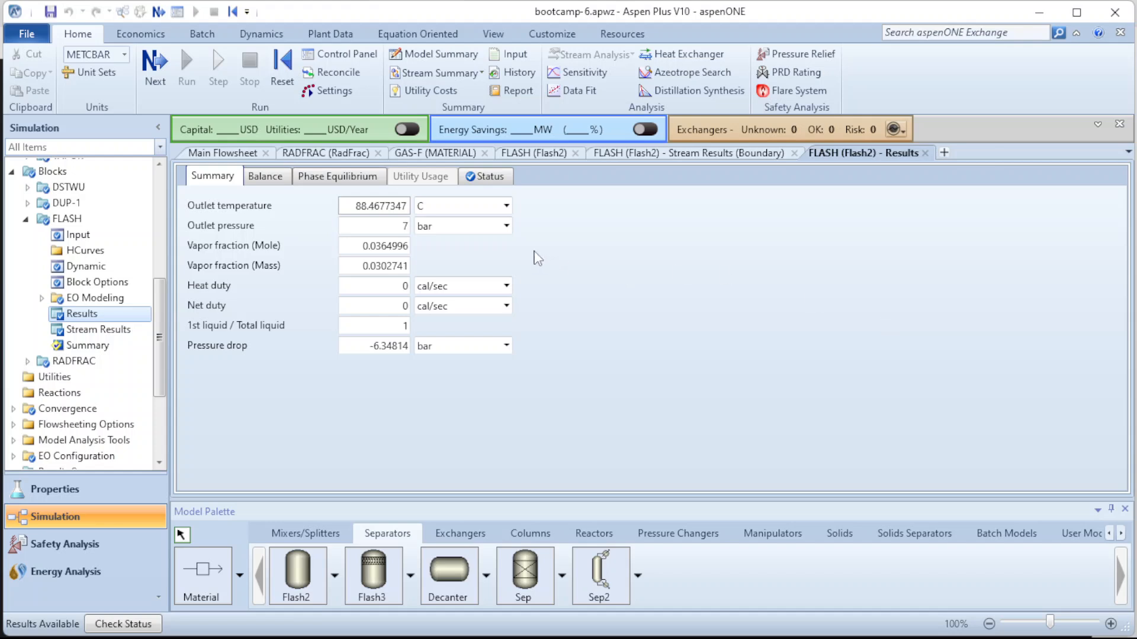
- Go back to the main flowsheet and open the FLASH block's stream results to check the updated component mole flows
{"action": "left_click", "coordinate": [236, 152]}
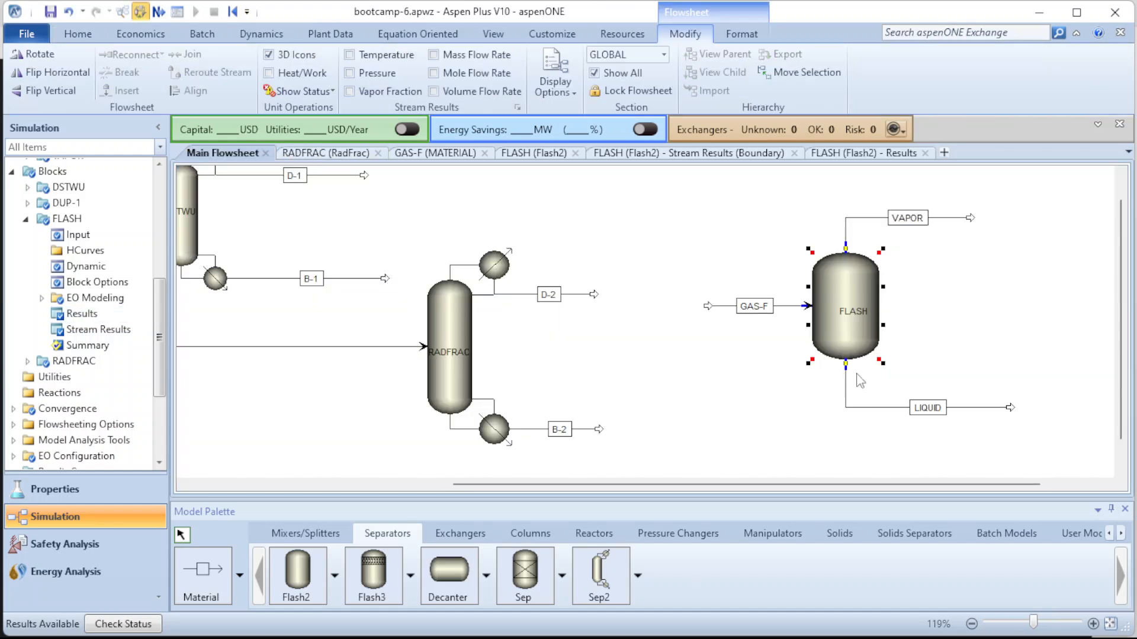
{"action": "right_click", "coordinate": [840, 338]}
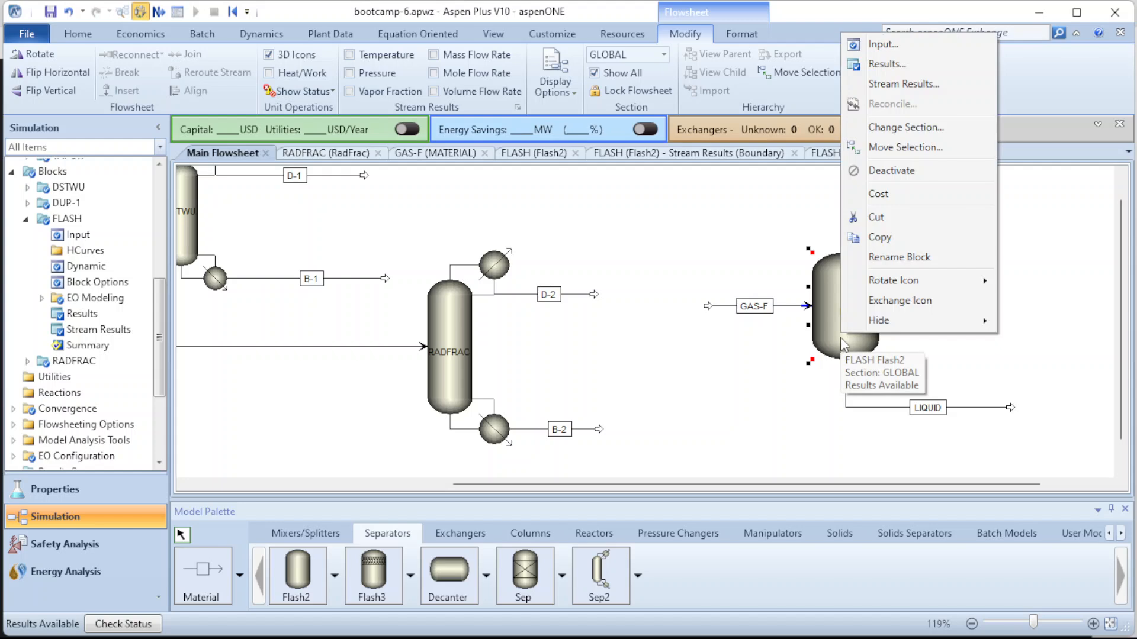
{"action": "left_click", "coordinate": [904, 84]}
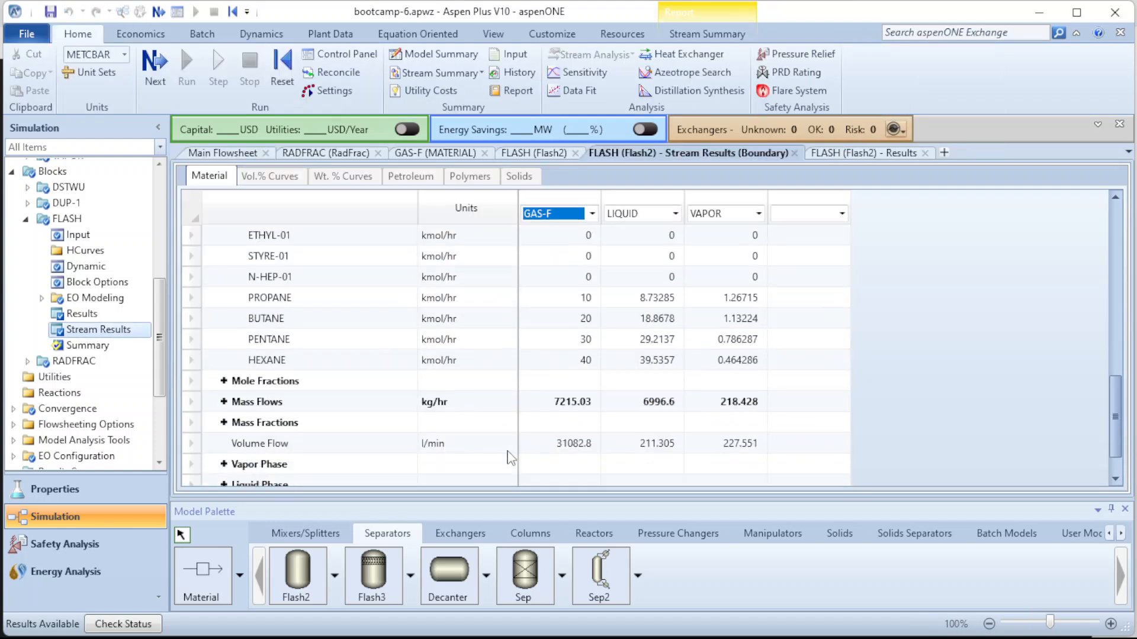
- Review the conditions and flows of GAS-F, LIQUID and VAPOR in the FLASH stream results, and collapse the mole flows breakdown
{"action": "scroll", "coordinate": [507, 452], "scroll_direction": "down", "scroll_amount": 1}
{"action": "scroll", "coordinate": [508, 452], "scroll_direction": "up", "scroll_amount": 1}
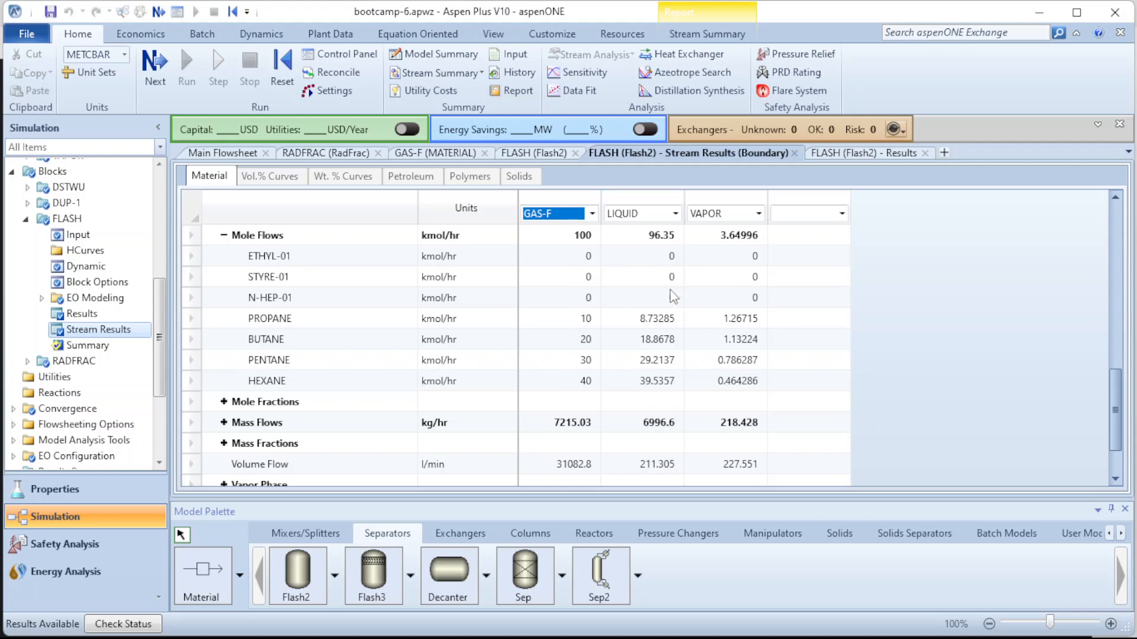
{"action": "scroll", "coordinate": [674, 296], "scroll_direction": "up", "scroll_amount": 5}
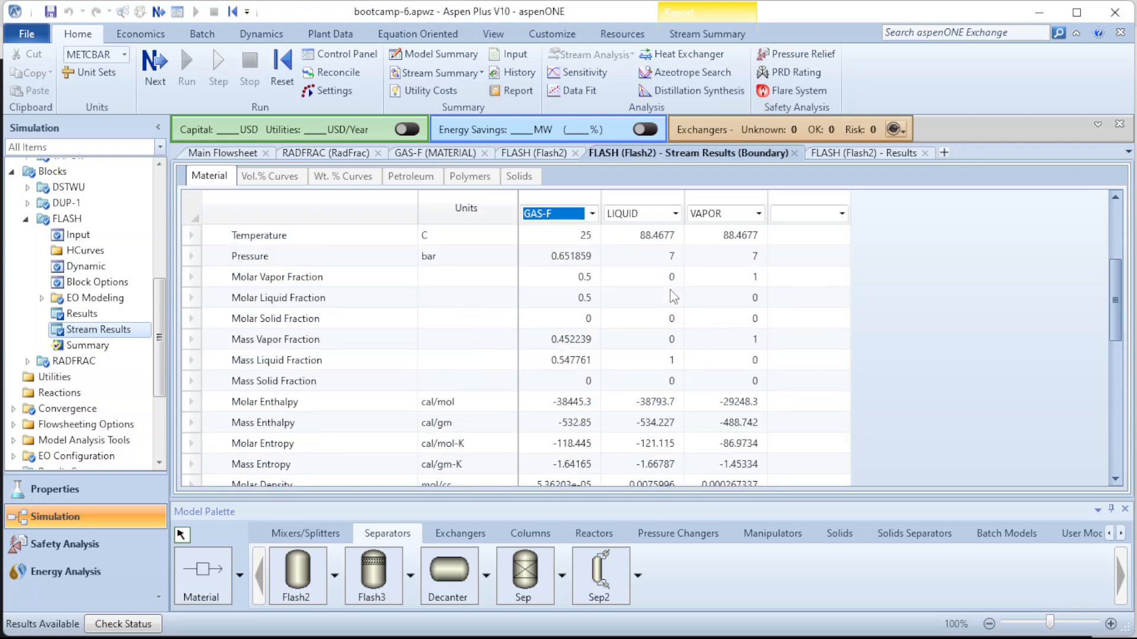
{"action": "scroll", "coordinate": [592, 302], "scroll_direction": "down", "scroll_amount": 3}
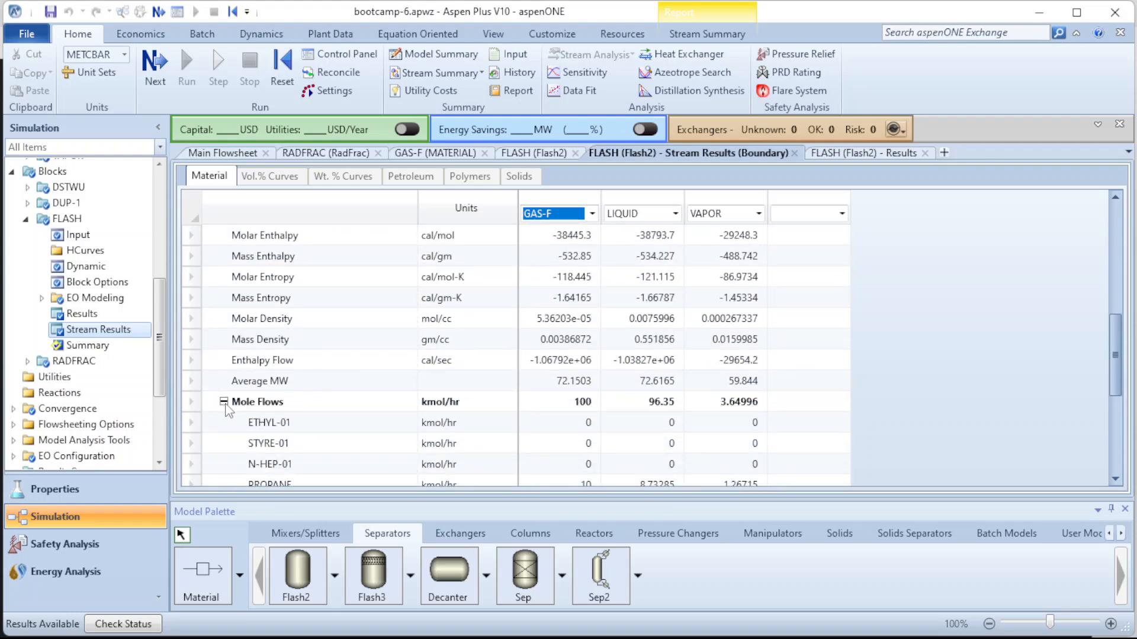
{"action": "left_click", "coordinate": [223, 402]}
{"action": "scroll", "coordinate": [407, 451], "scroll_direction": "down", "scroll_amount": 1}
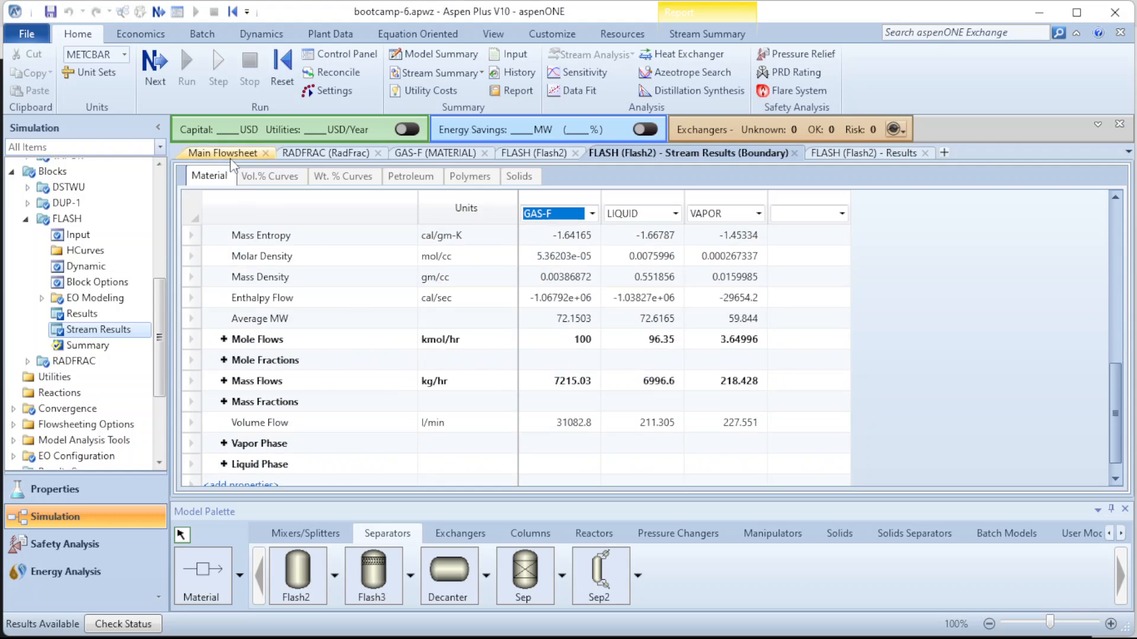
- Return to the main flowsheet and open the FLASH block's input specifications to check the flash type, pressure and duty
{"action": "left_click", "coordinate": [231, 156]}
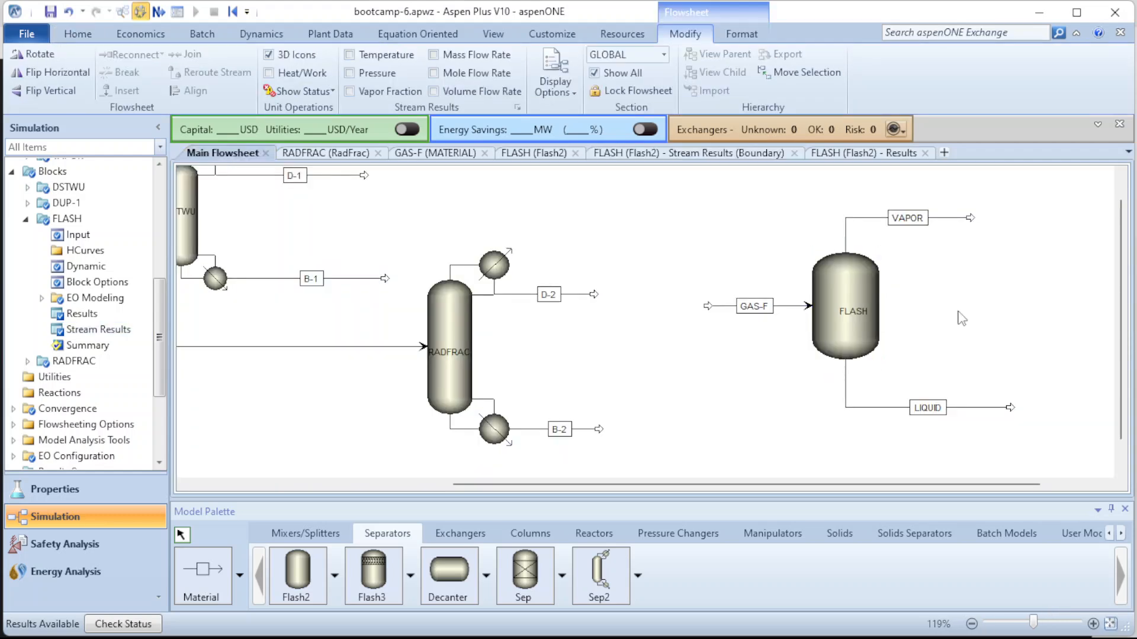
{"action": "left_click", "coordinate": [838, 276]}
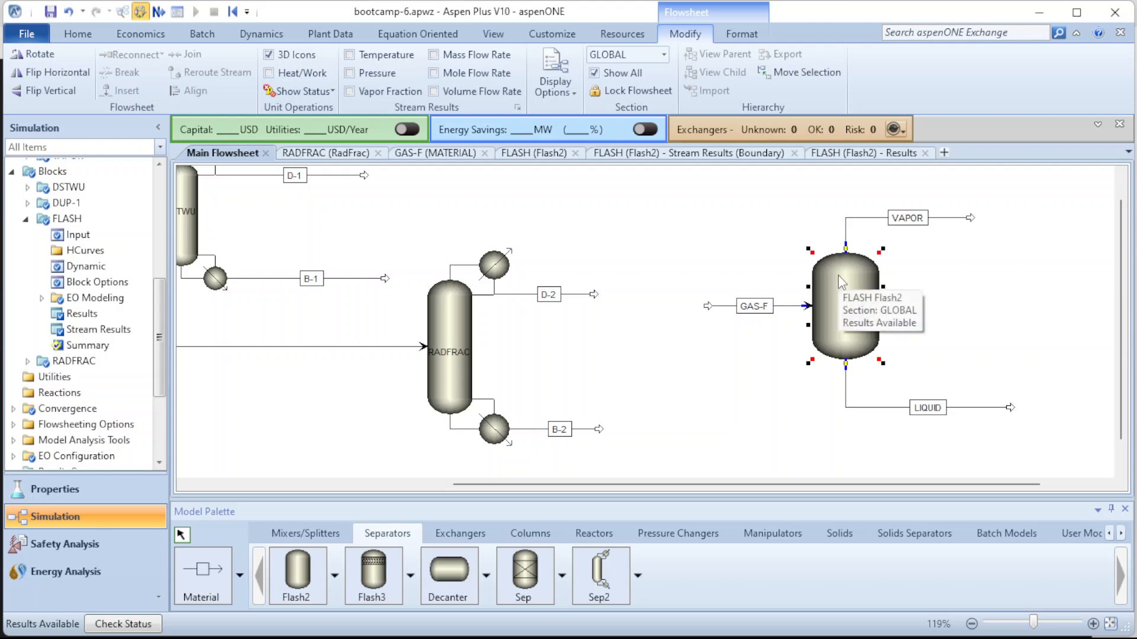
{"action": "right_click", "coordinate": [839, 276]}
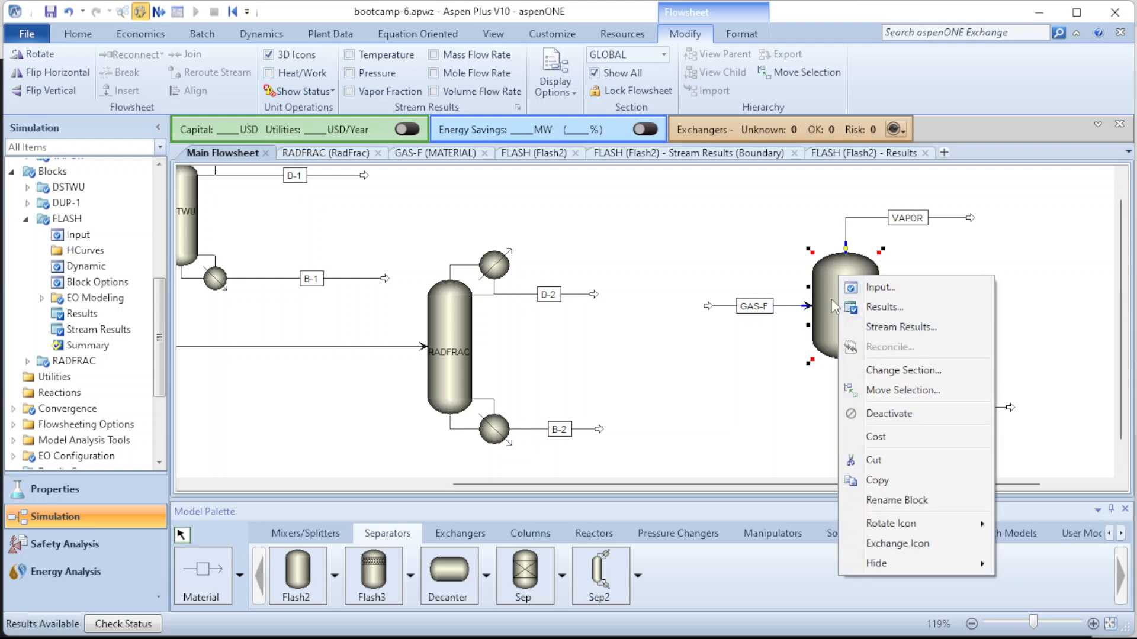
{"action": "left_click", "coordinate": [834, 307]}
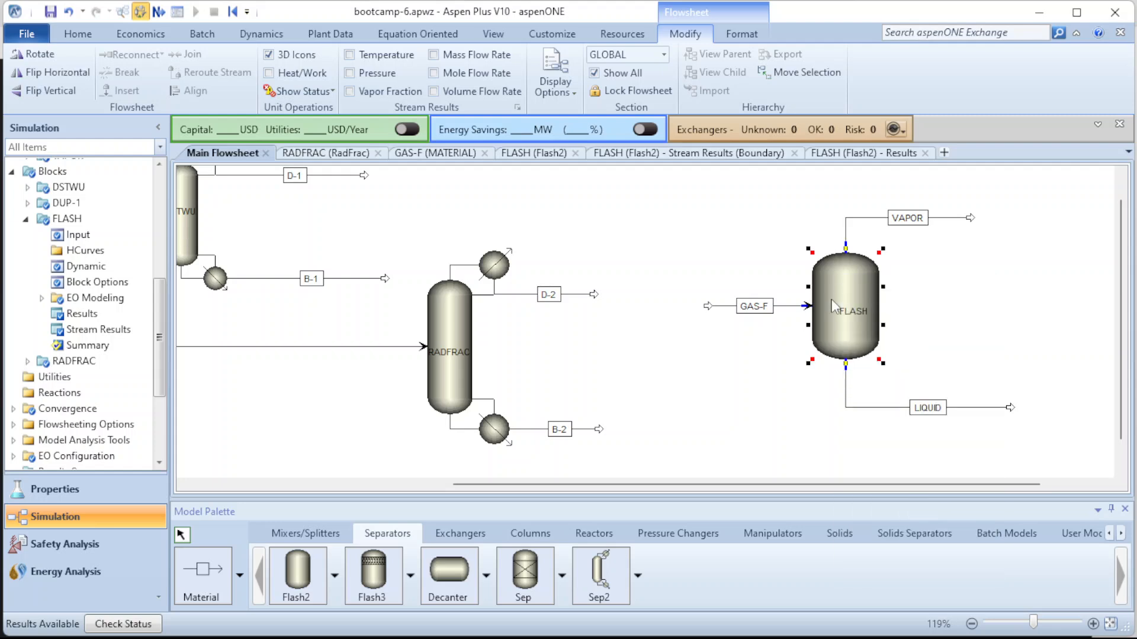
{"action": "double_click", "coordinate": [834, 306]}
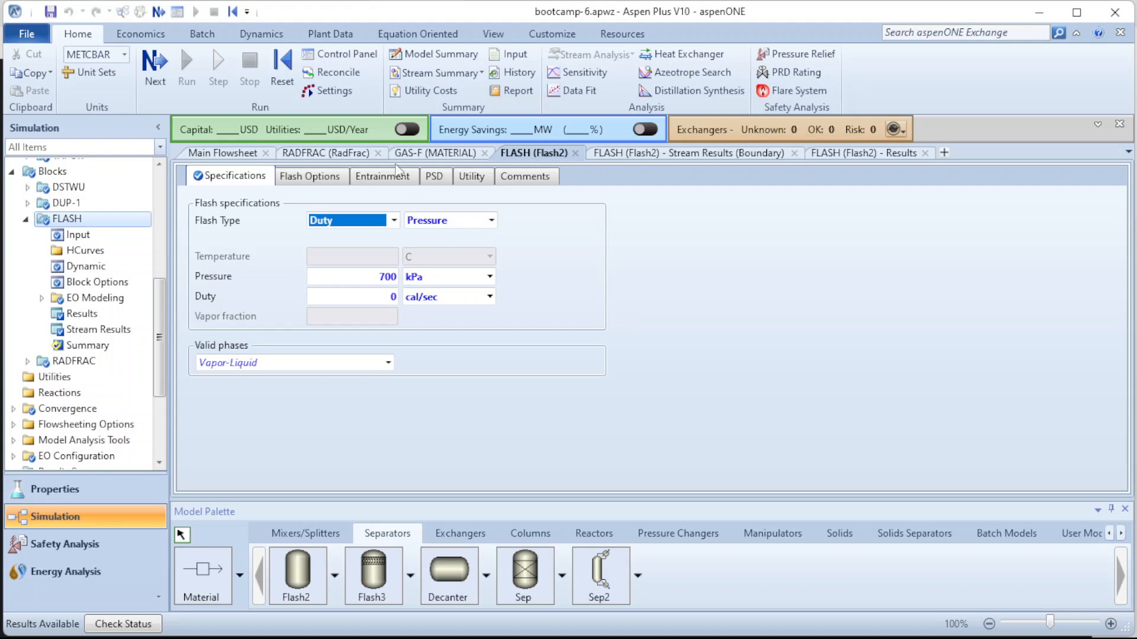
- Go back to the main flowsheet and temporarily display the mass flow rates on the streams around the FLASH block
{"action": "left_click", "coordinate": [225, 155]}
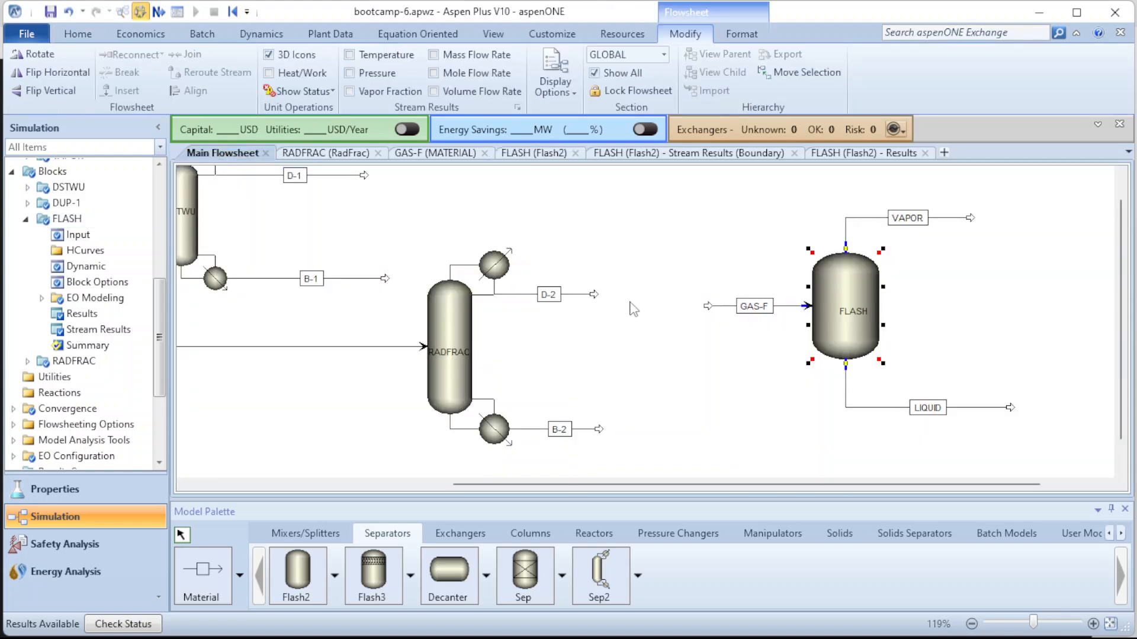
{"action": "left_click", "coordinate": [937, 315]}
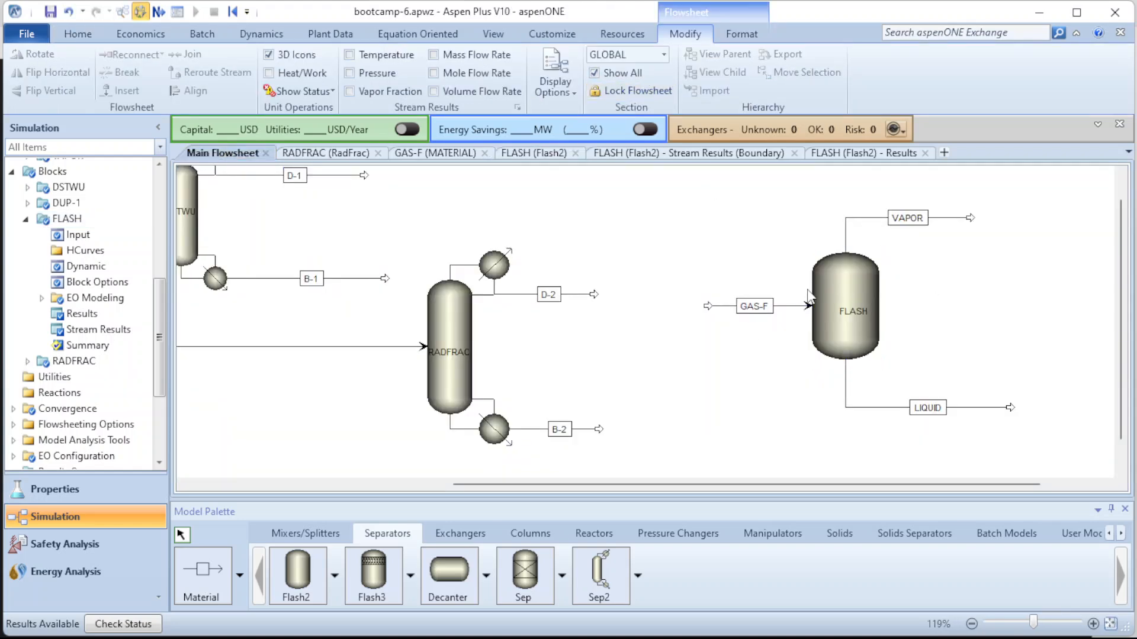
{"action": "left_click", "coordinate": [844, 295]}
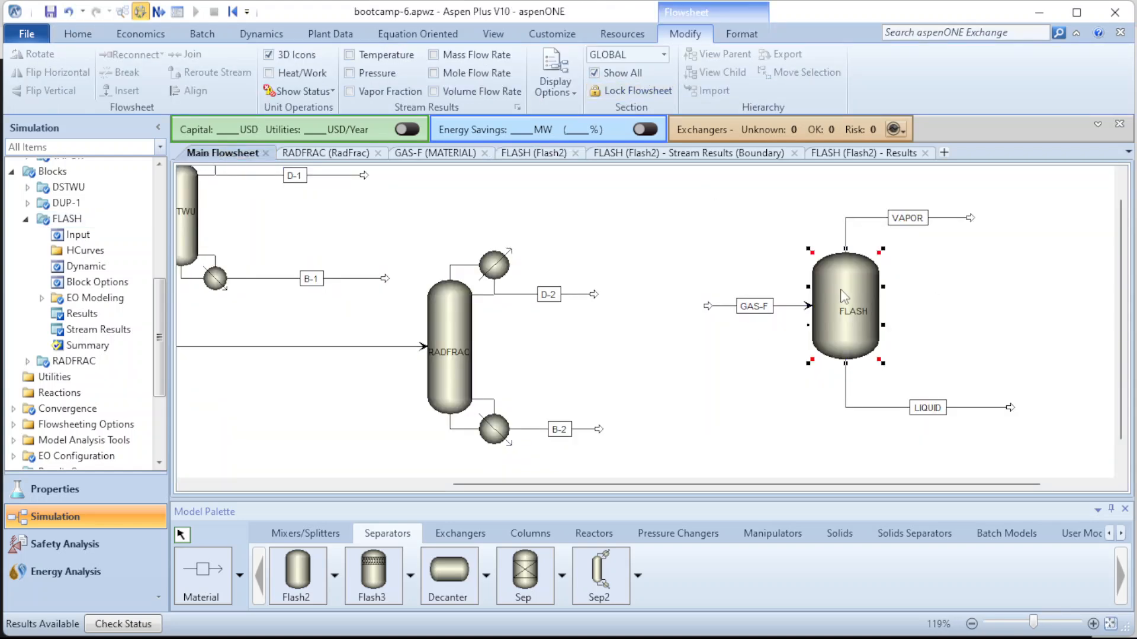
{"action": "left_click", "coordinate": [433, 55]}
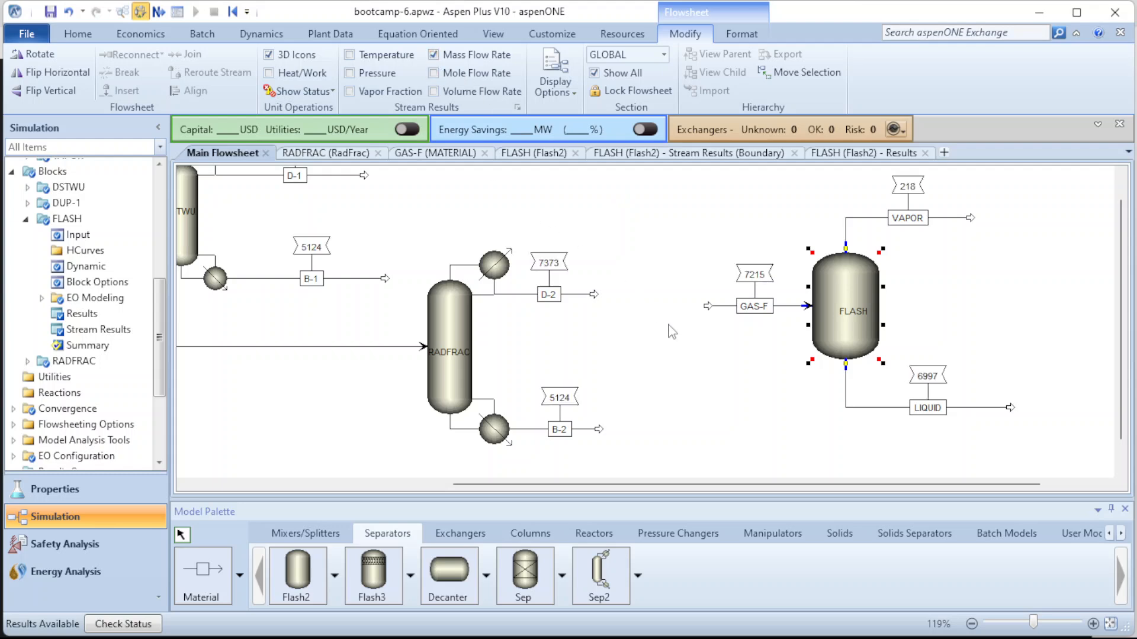
{"action": "left_click_drag", "start_coordinate": [740, 485], "coordinate": [927, 500]}
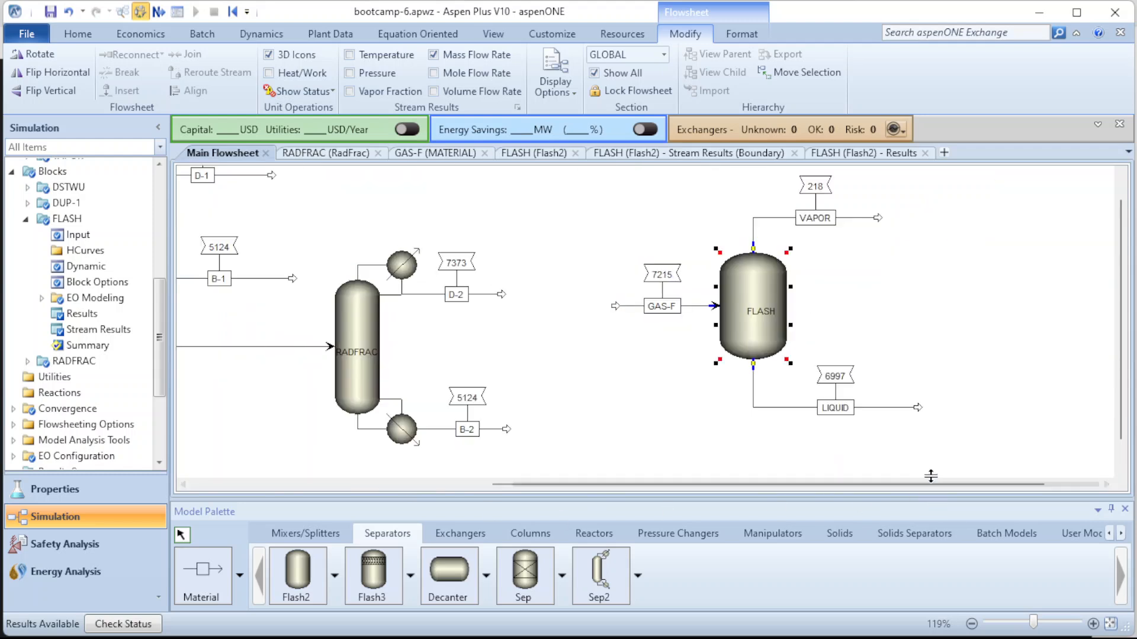
{"action": "left_click", "coordinate": [434, 54]}
- Switch to the Google Meet call in the browser, dismiss the call time limit notice and admit the waiting participant
{"action": "mouse_move", "coordinate": [250, 632]}
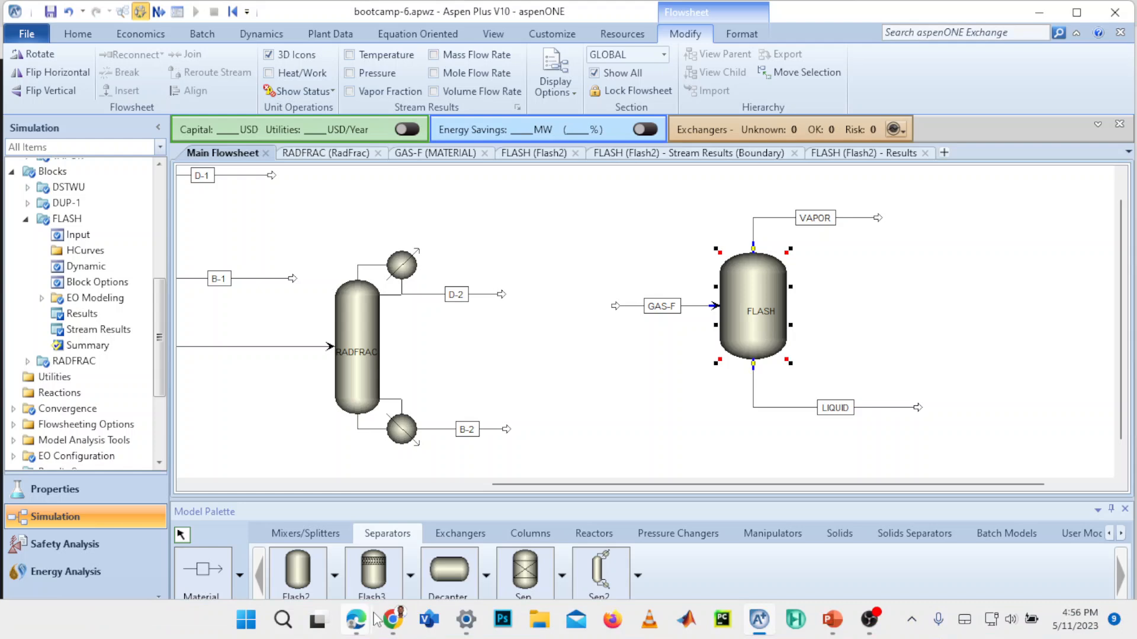
{"action": "mouse_move", "coordinate": [356, 620]}
{"action": "left_click", "coordinate": [258, 531]}
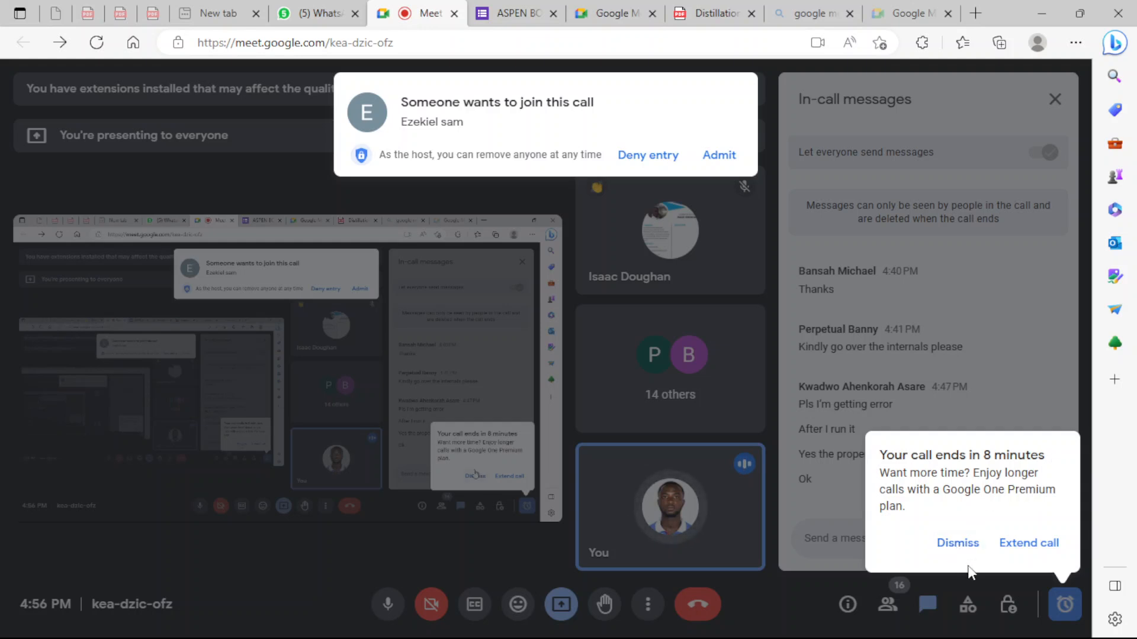
{"action": "left_click", "coordinate": [957, 542]}
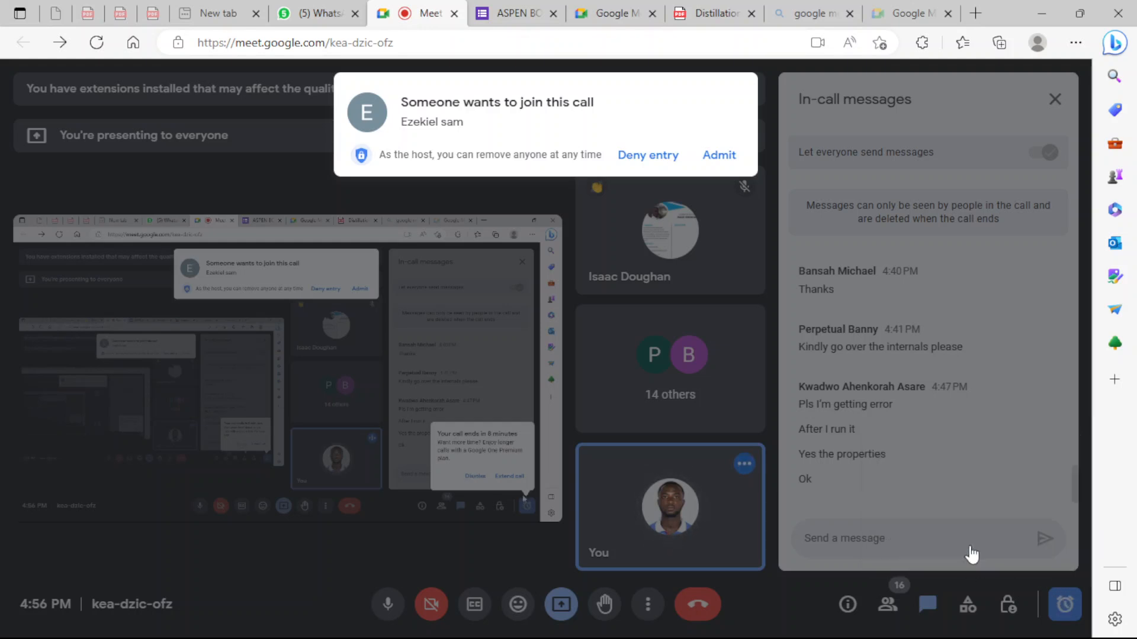
{"action": "left_click", "coordinate": [718, 155]}
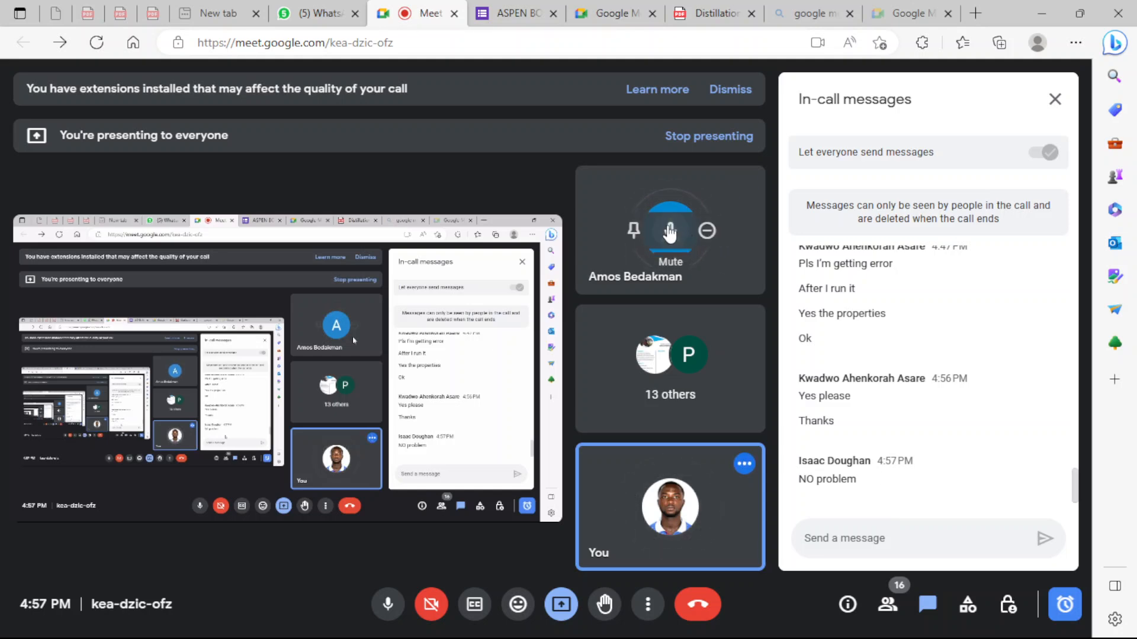
- Mute the participant shown in the upper video tile for everyone in the call
{"action": "left_click", "coordinate": [682, 230]}
{"action": "left_click", "coordinate": [661, 382]}
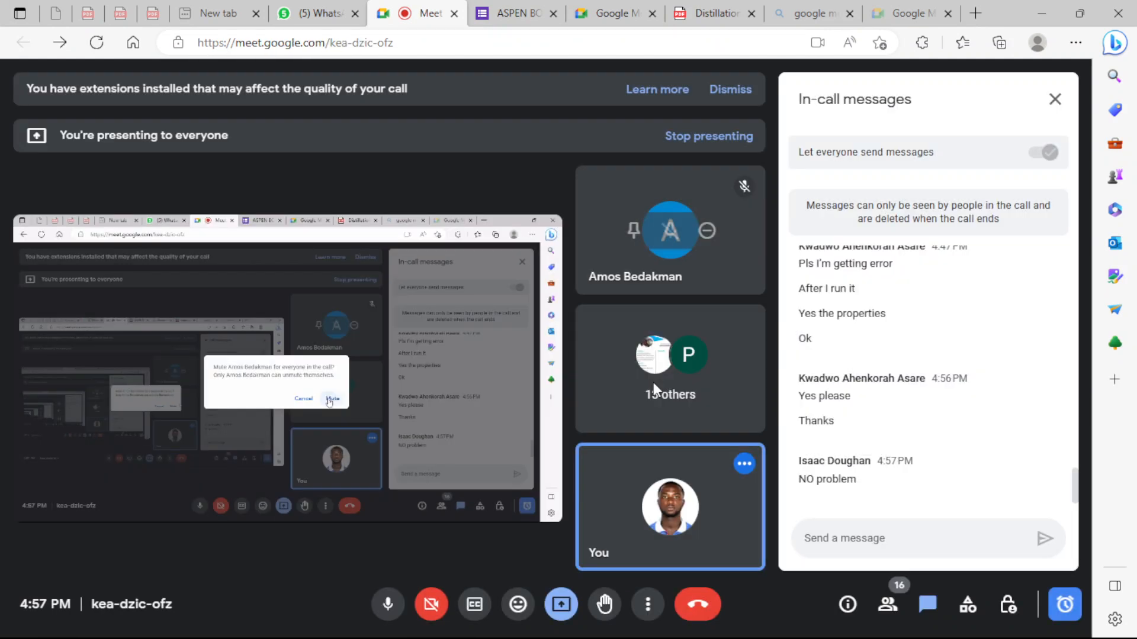